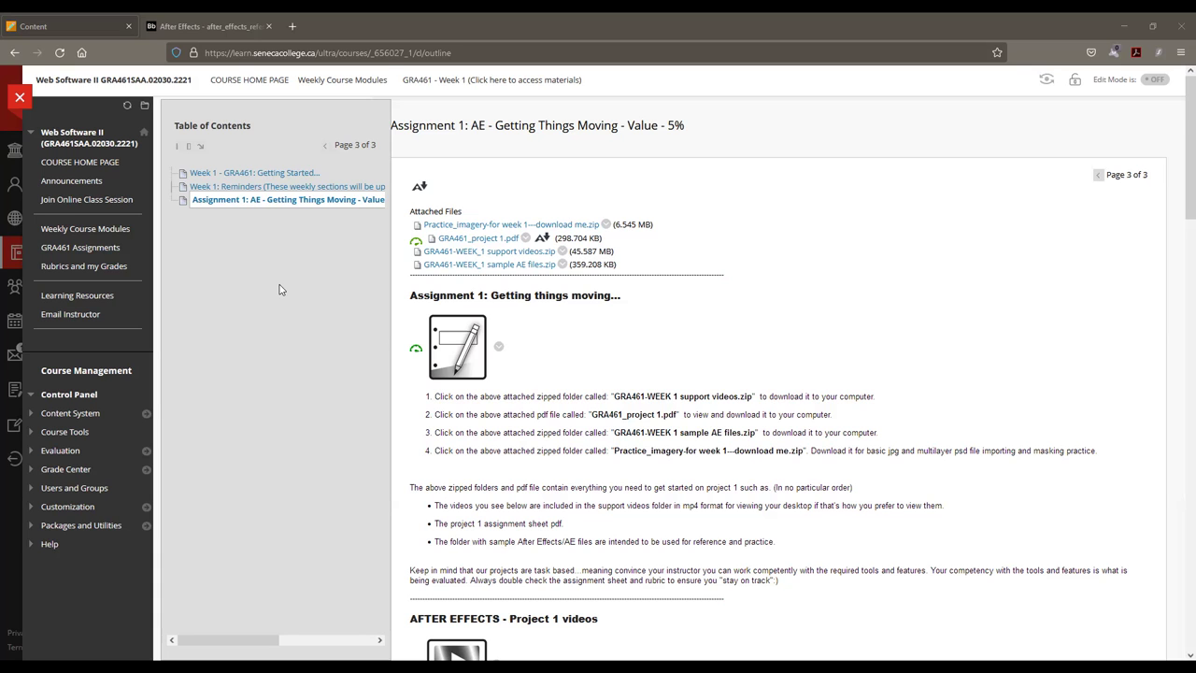
pyautogui.scroll(-3, 279, 290)
pyautogui.scroll(3, 289, 291)
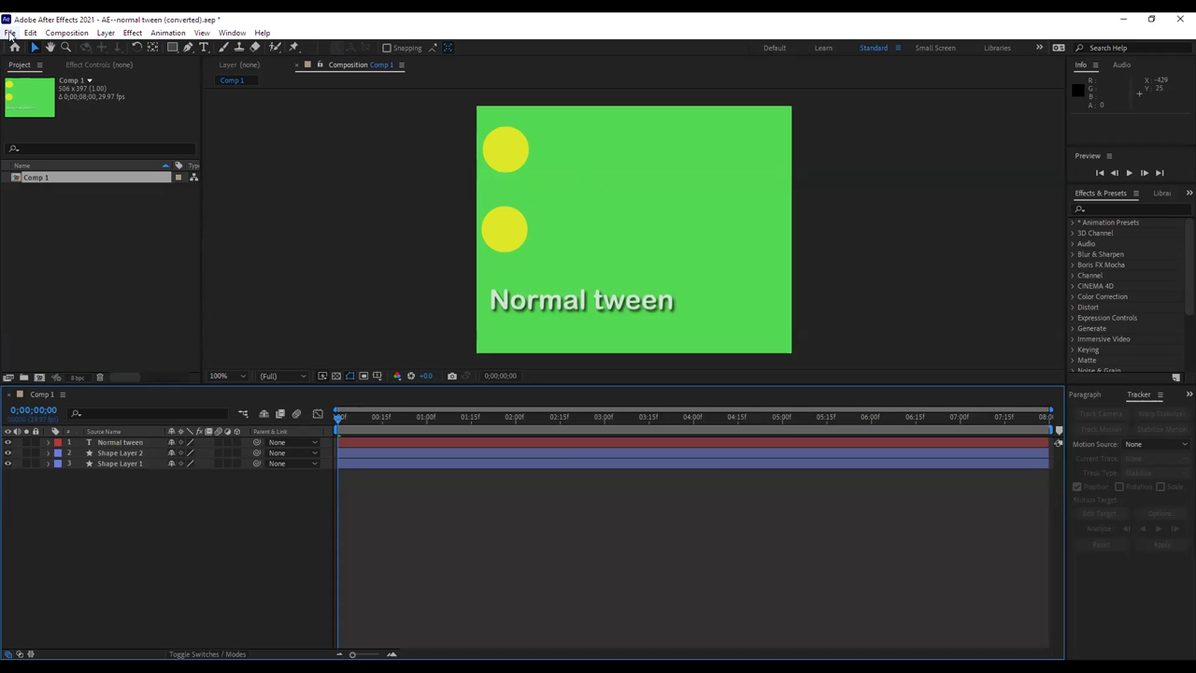
# Start a new After Effects project, discarding the changes to AE--normal tween (converted).aep.
pyautogui.click(10, 33)
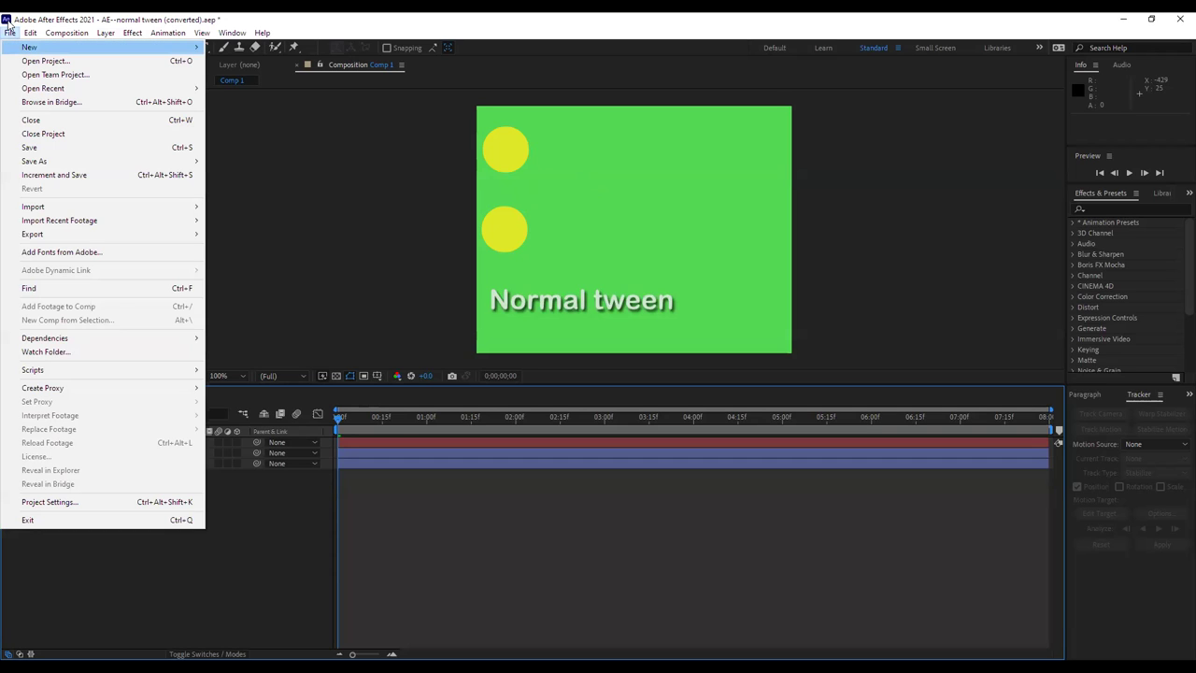
pyautogui.moveTo(69, 48)
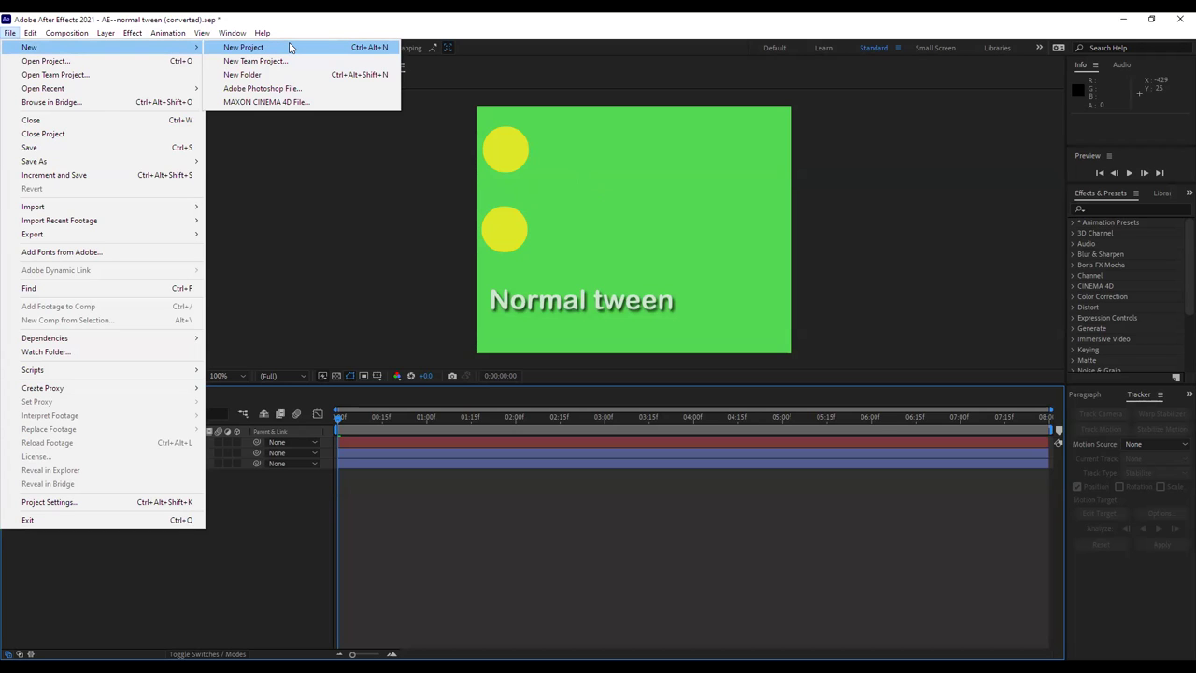
pyautogui.click(290, 47)
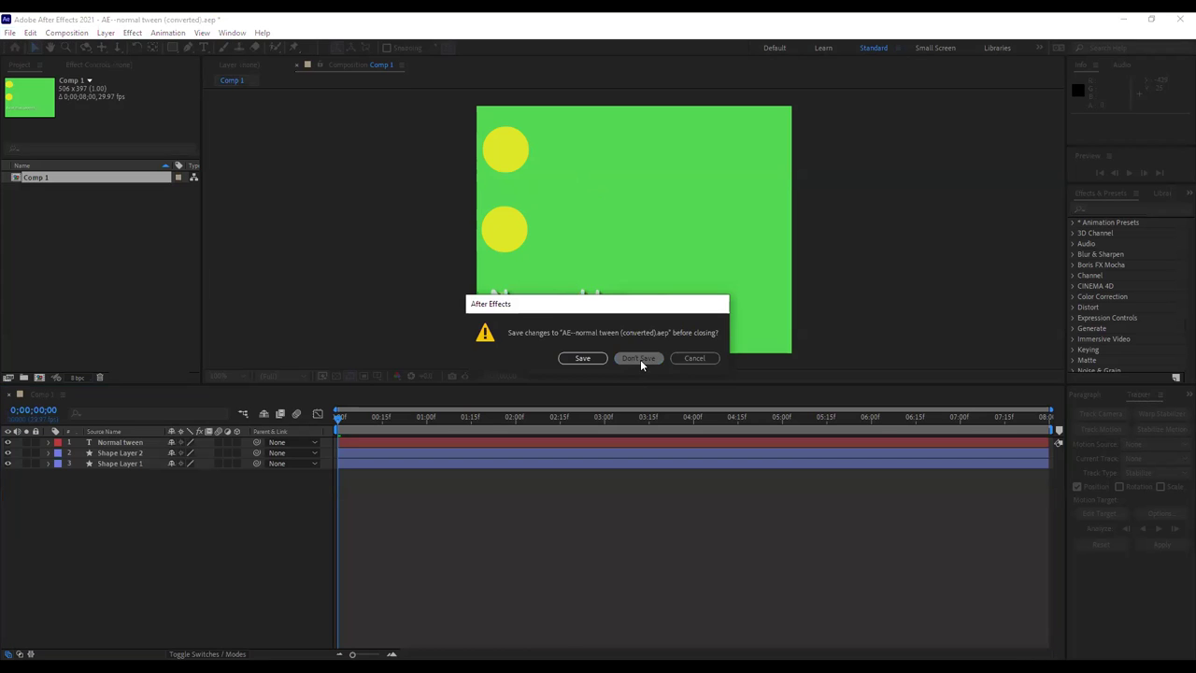
pyautogui.click(641, 359)
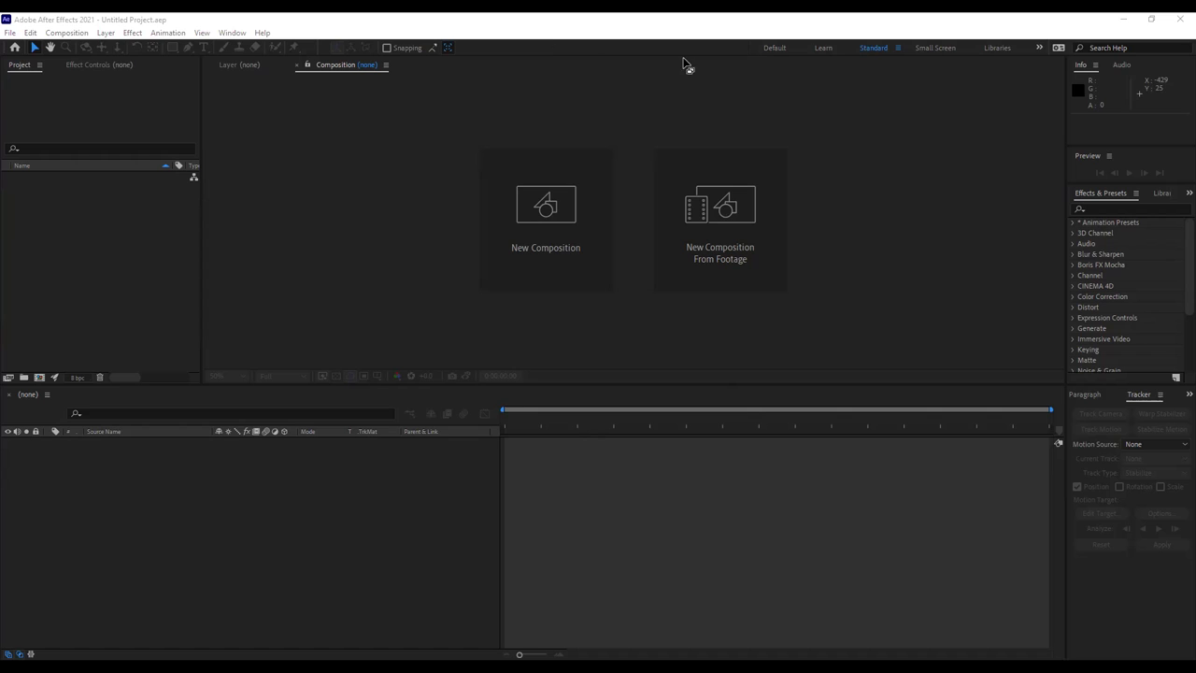
# Examine the available workspaces and the panels that can be shown, leaving the Standard workspace active.
pyautogui.click(238, 35)
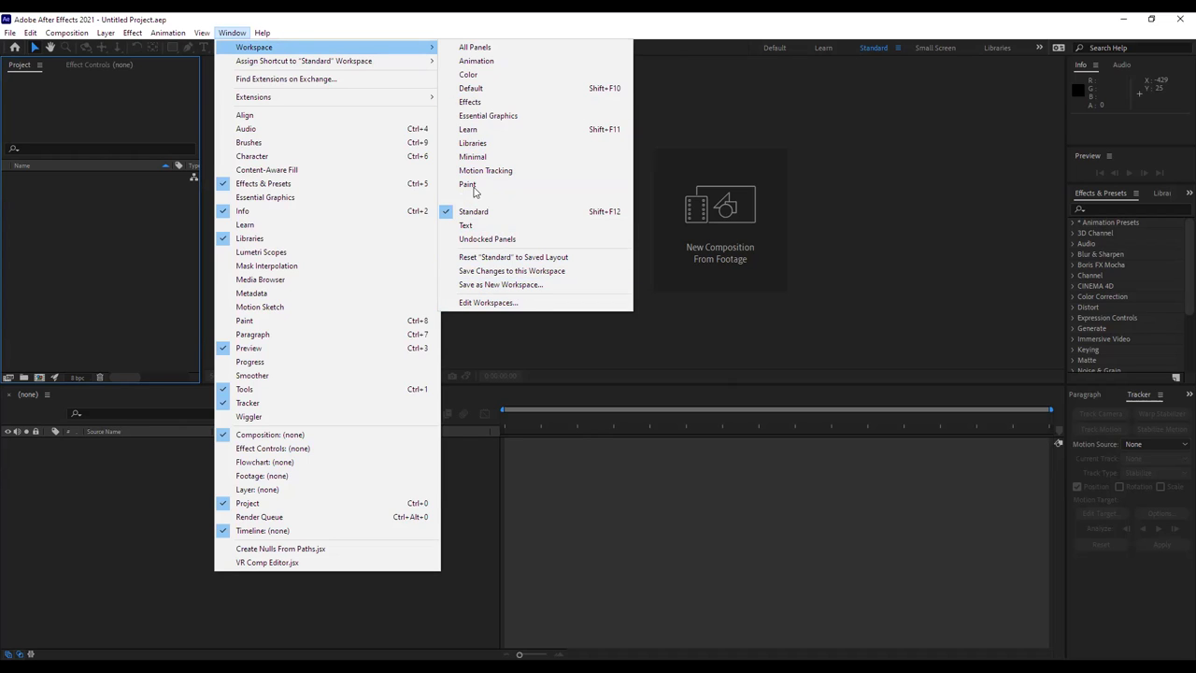
pyautogui.press('Escape')
pyautogui.press('Escape')
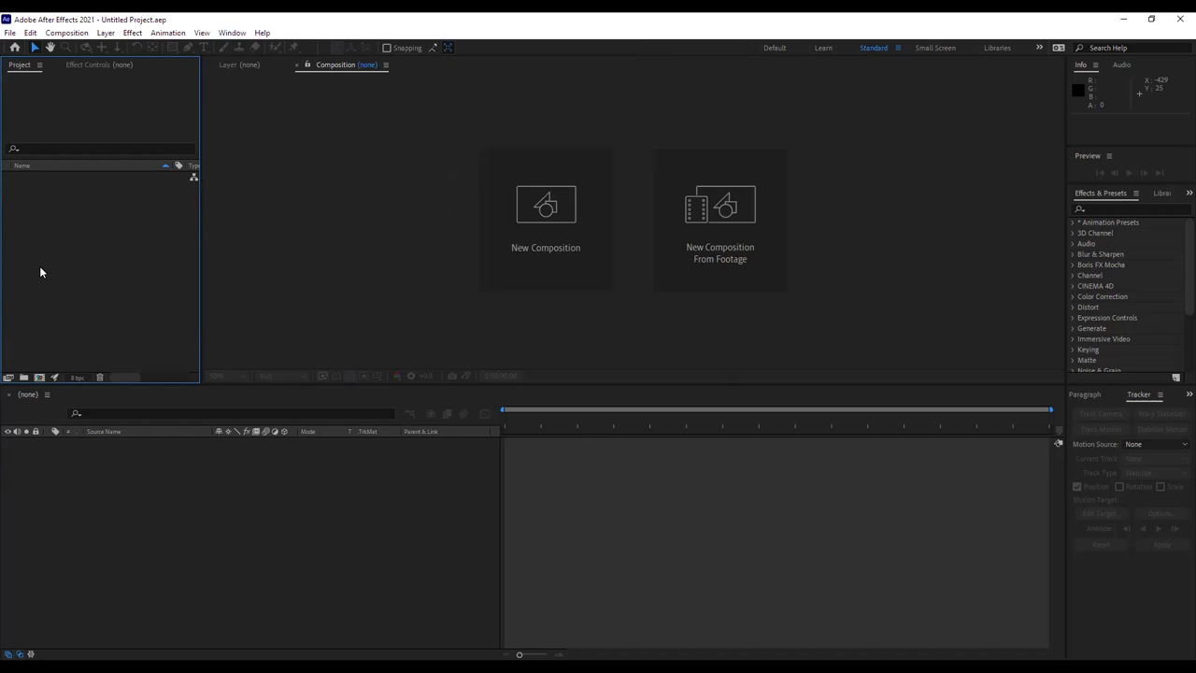
# Examine the file formats that can be imported into the project, and leave the import dialog without importing anything.
pyautogui.click(9, 33)
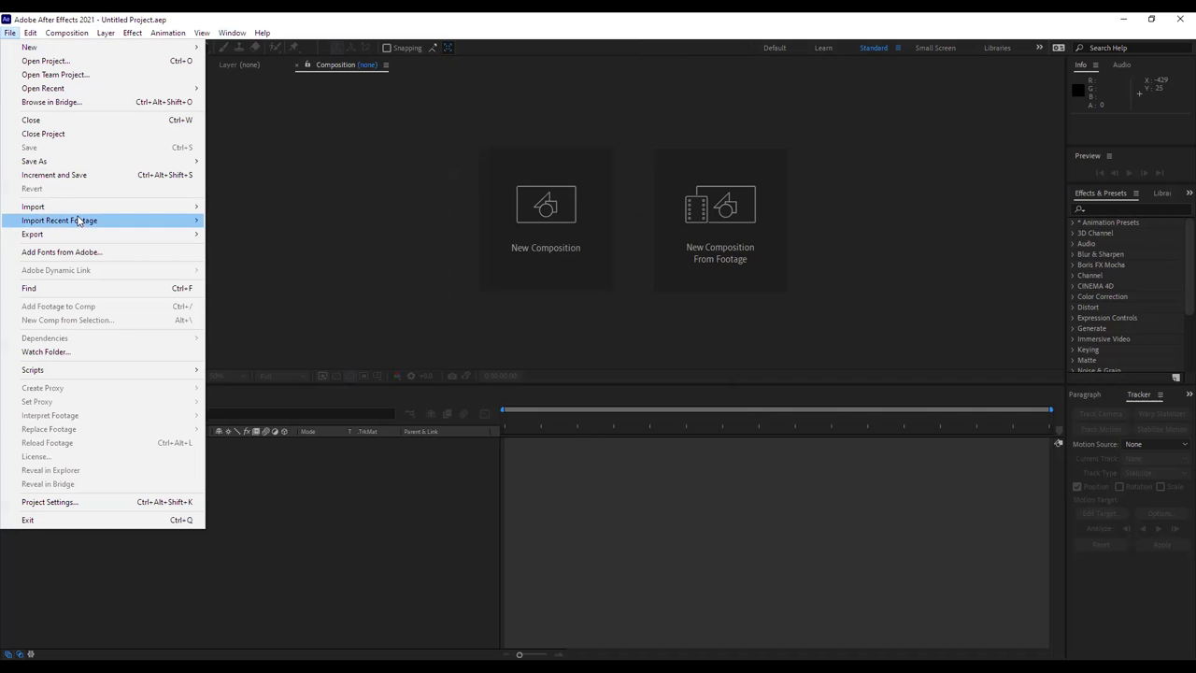
pyautogui.moveTo(84, 206)
pyautogui.click(258, 209)
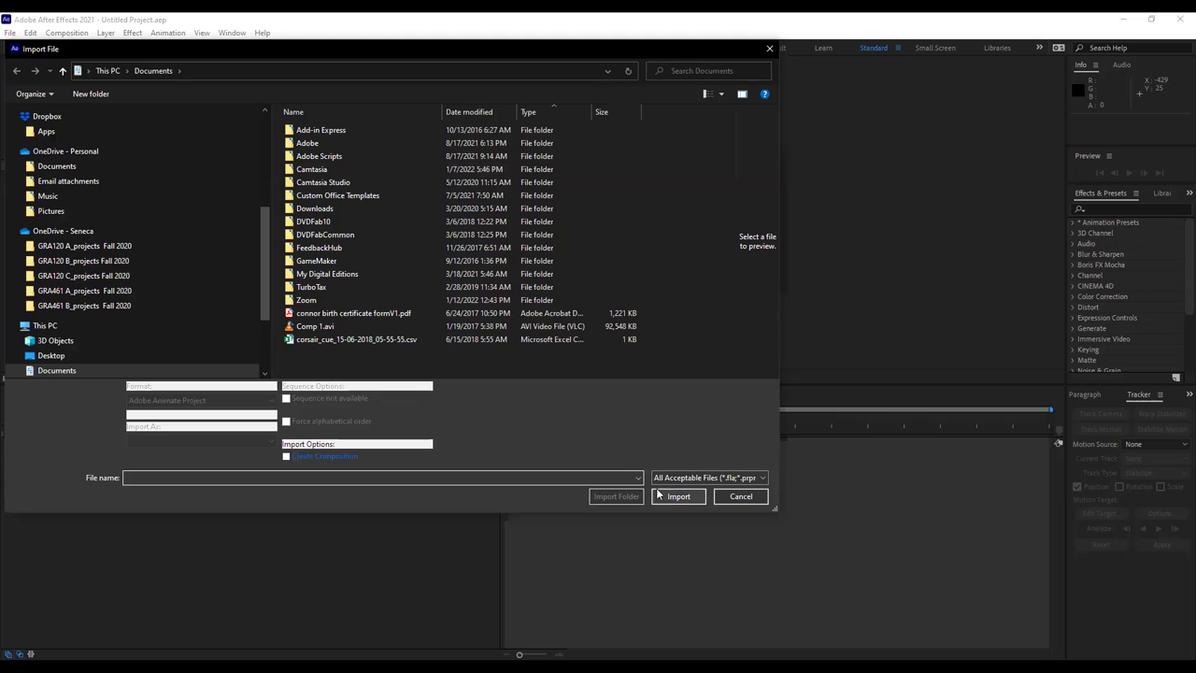
pyautogui.click(762, 479)
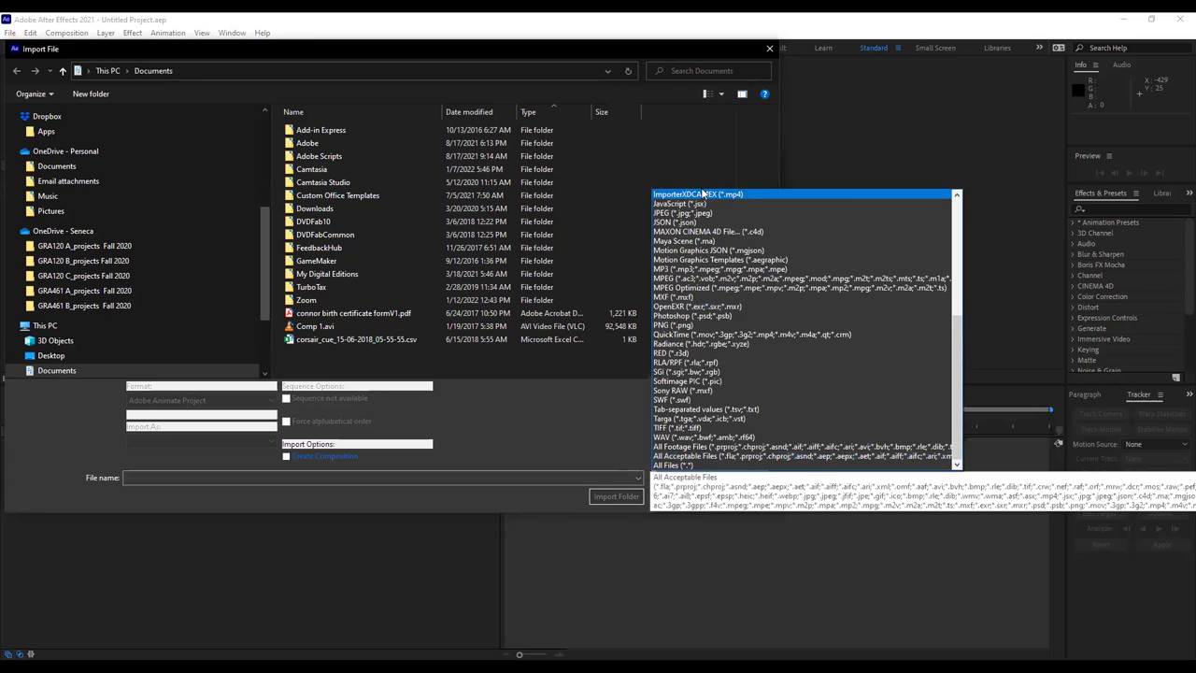
pyautogui.moveTo(960, 408)
pyautogui.mouseDown()
pyautogui.moveTo(959, 286)
pyautogui.moveTo(957, 449)
pyautogui.moveTo(940, 280)
pyautogui.moveTo(958, 385)
pyautogui.mouseUp()
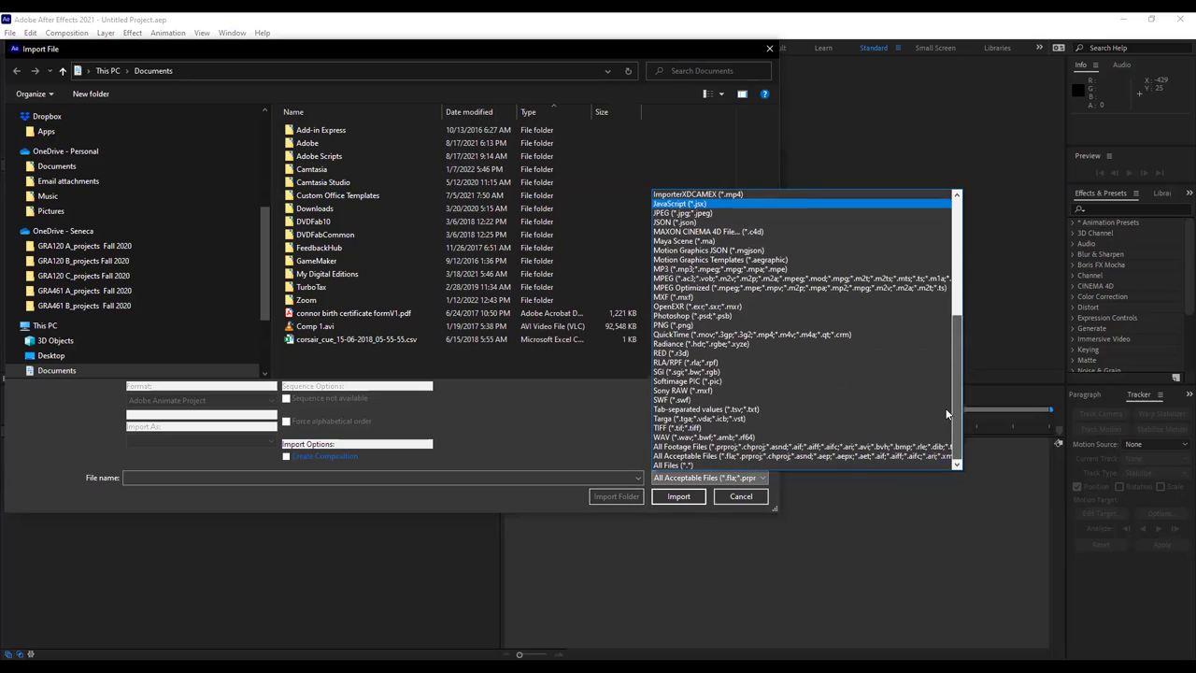
pyautogui.click(743, 502)
pyautogui.click(740, 496)
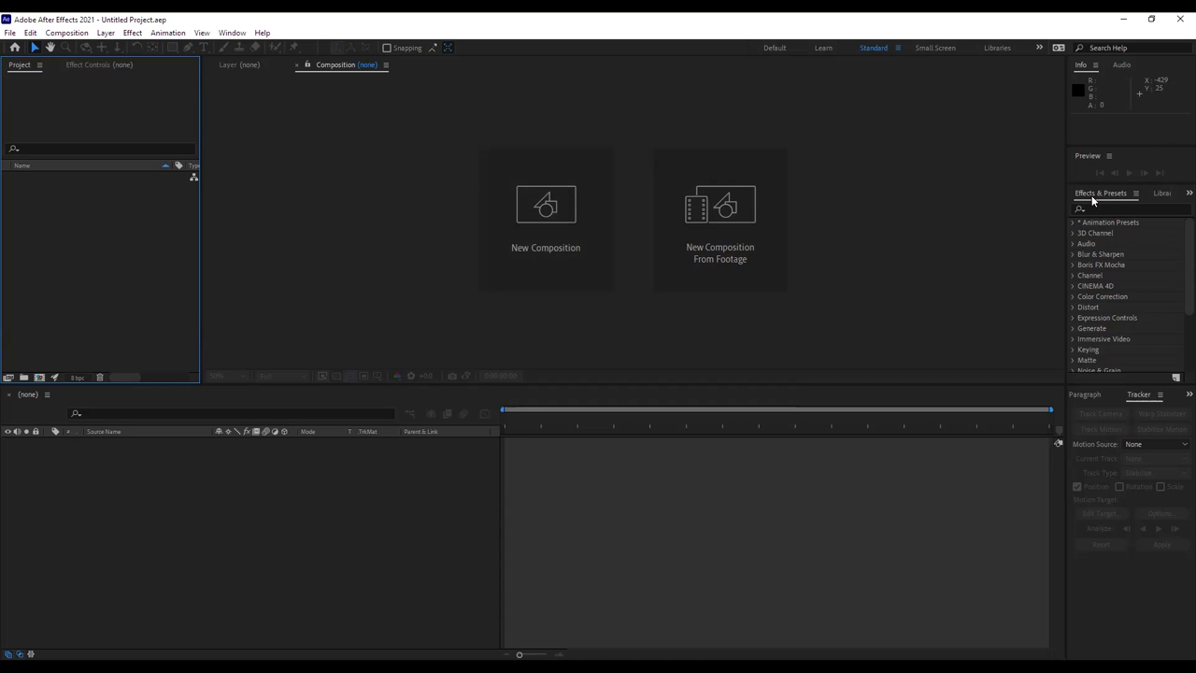
# Examine the Blur & Sharpen effects and the other categories of effects and presets.
pyautogui.click(1073, 253)
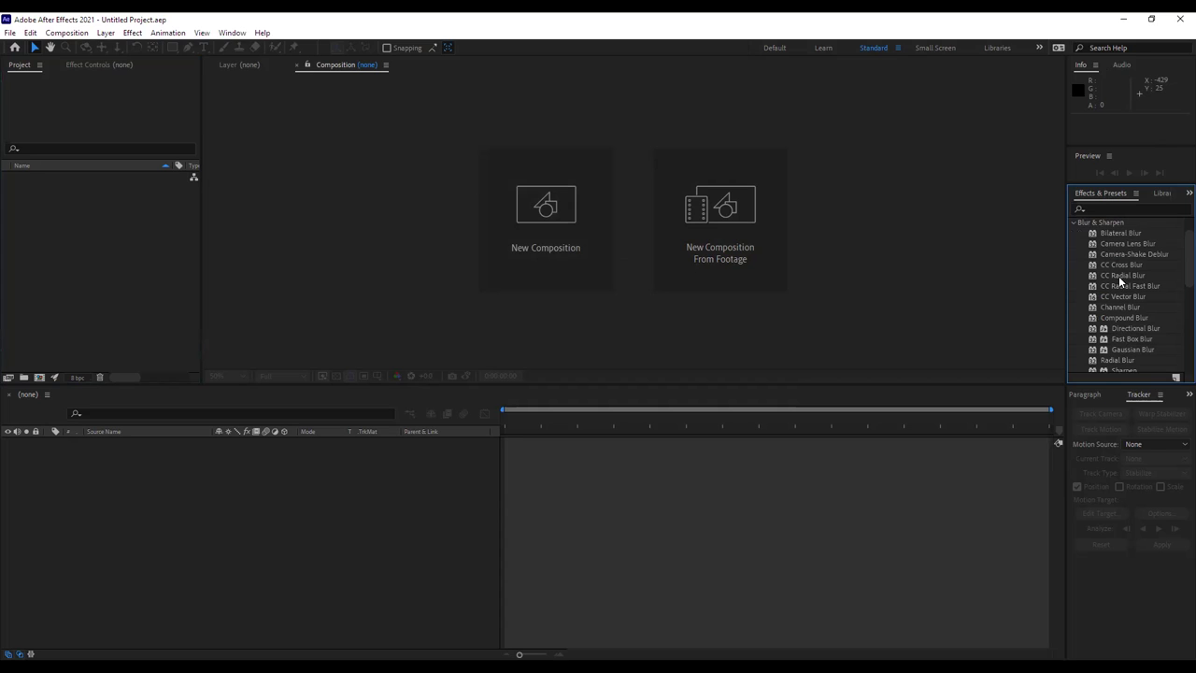
pyautogui.click(1072, 224)
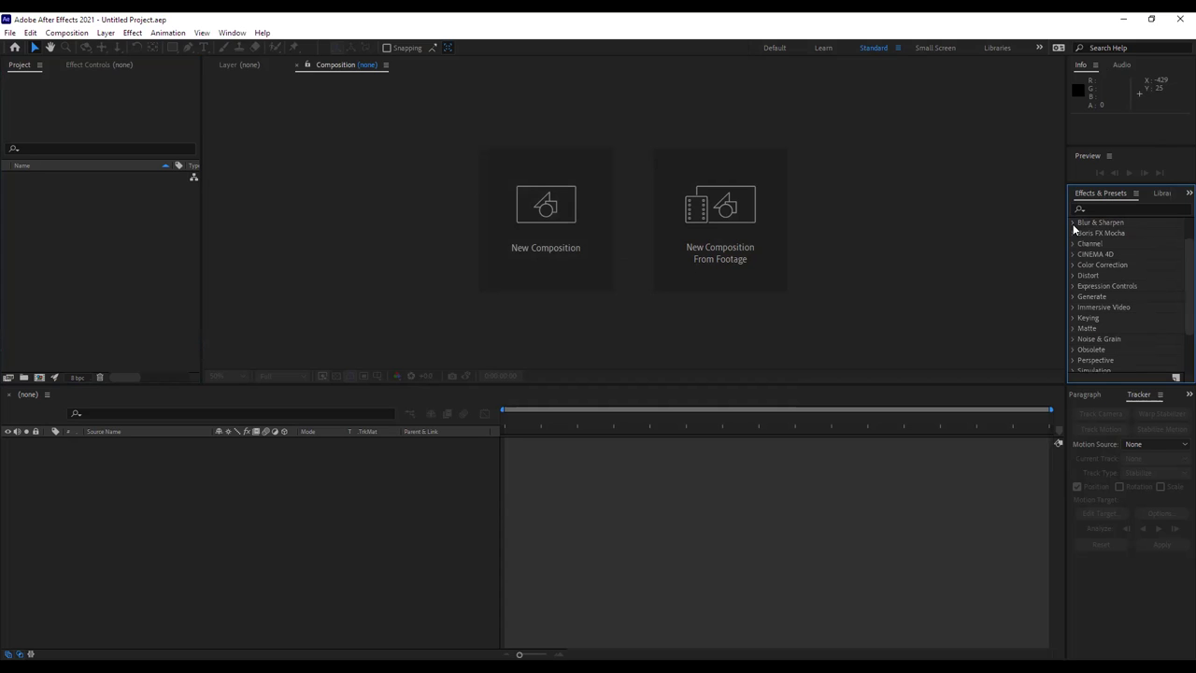
pyautogui.scroll(-3, 1176, 260)
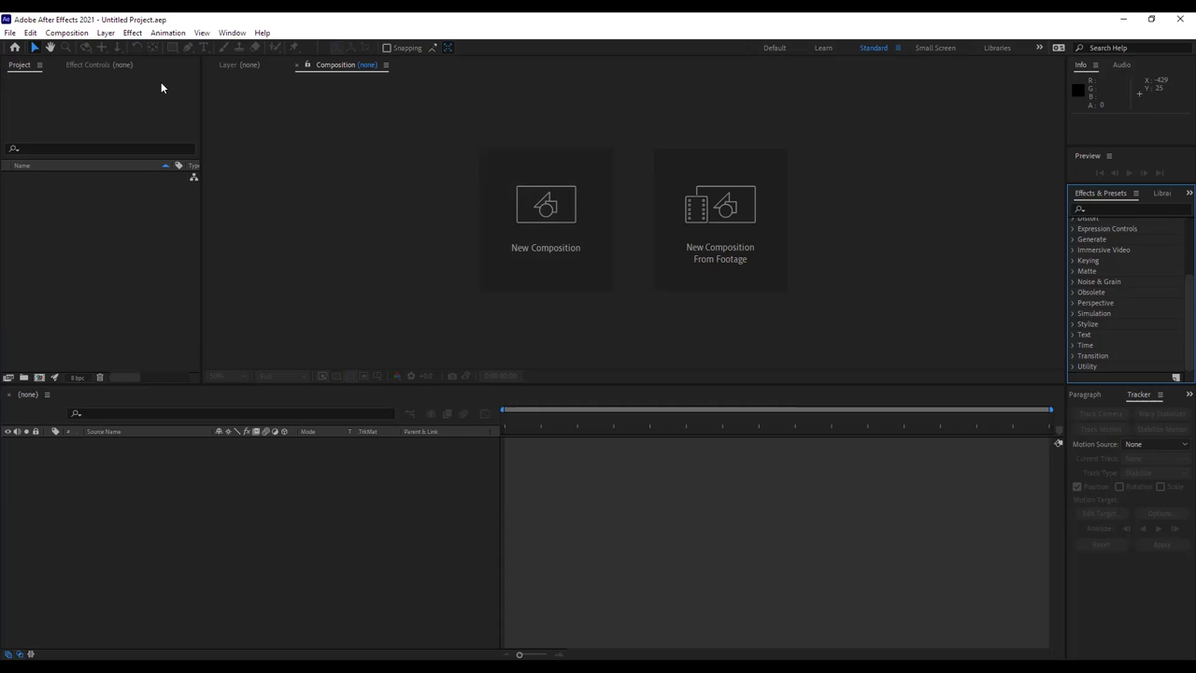
# Begin a new composition, review its pixel aspect ratio options, and choose Full resolution.
pyautogui.click(69, 34)
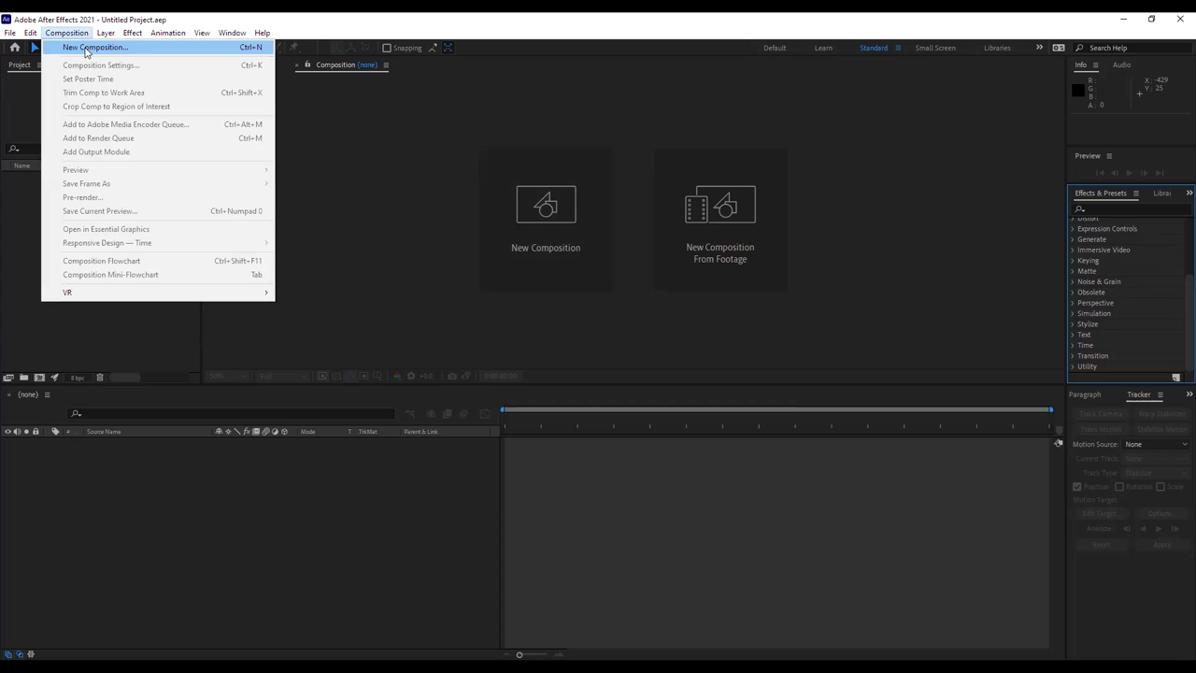
pyautogui.click(85, 49)
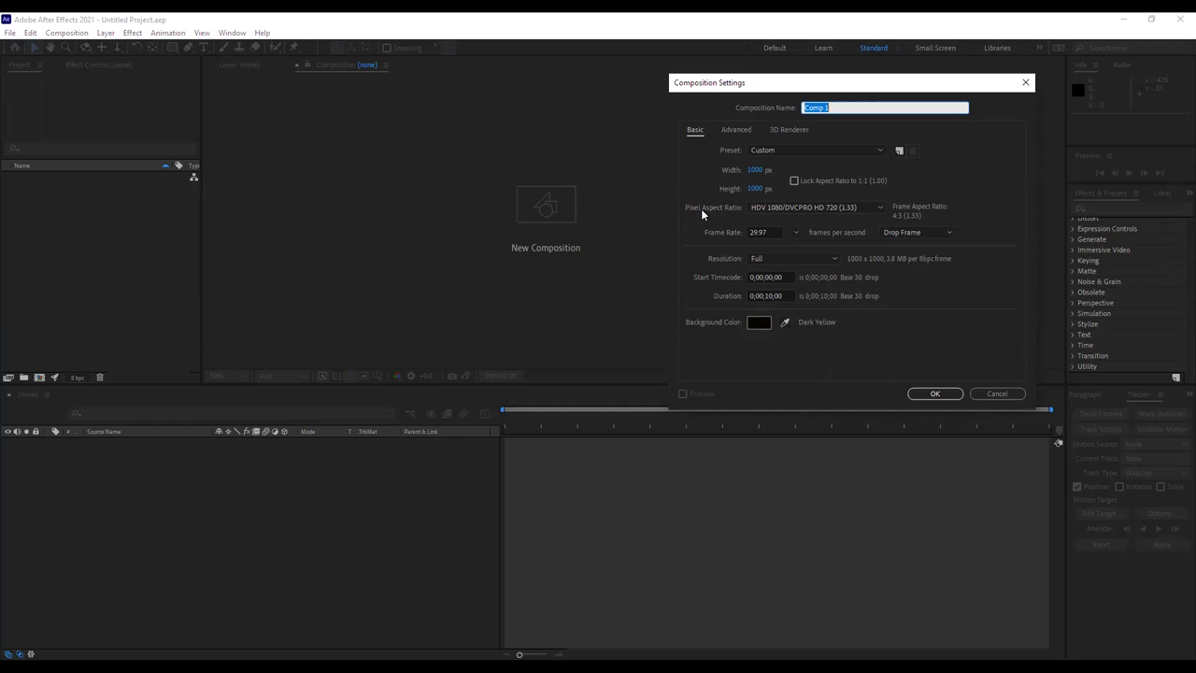
pyautogui.click(880, 207)
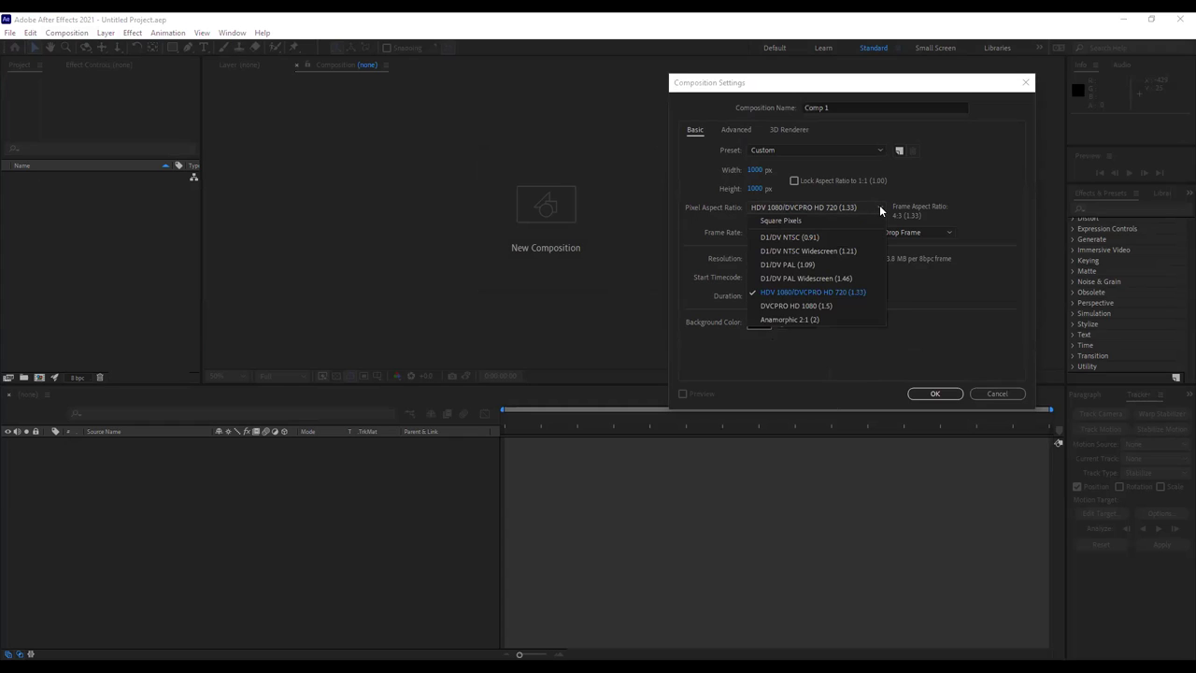
pyautogui.click(891, 353)
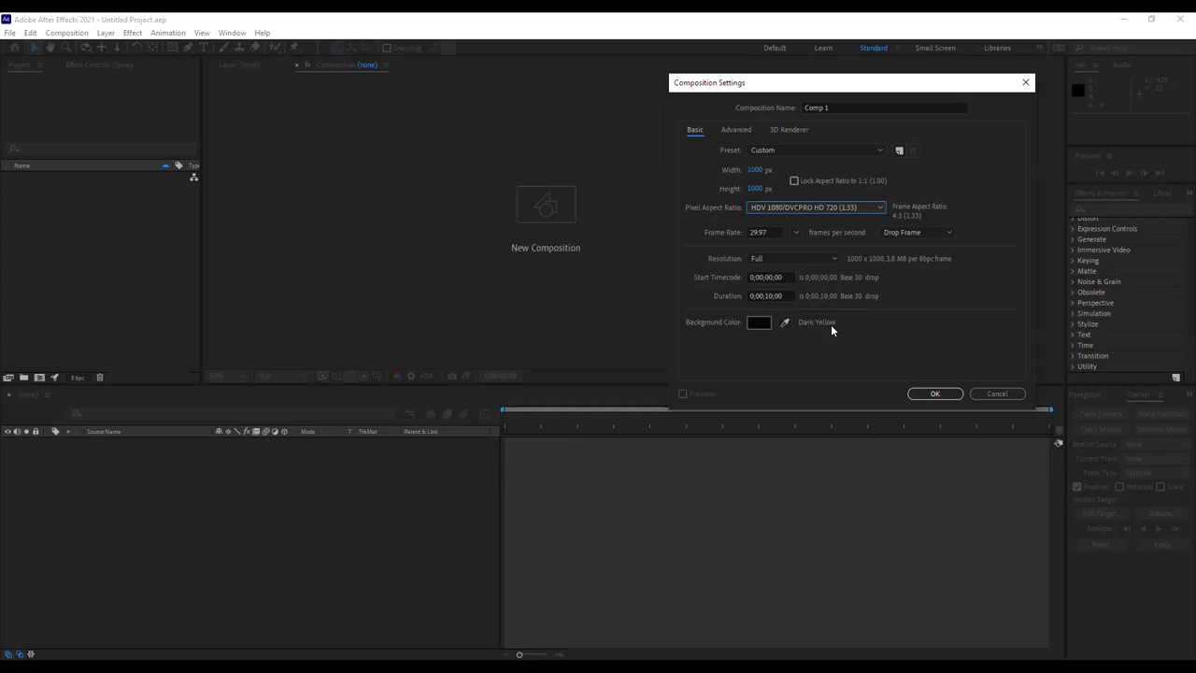
pyautogui.click(835, 257)
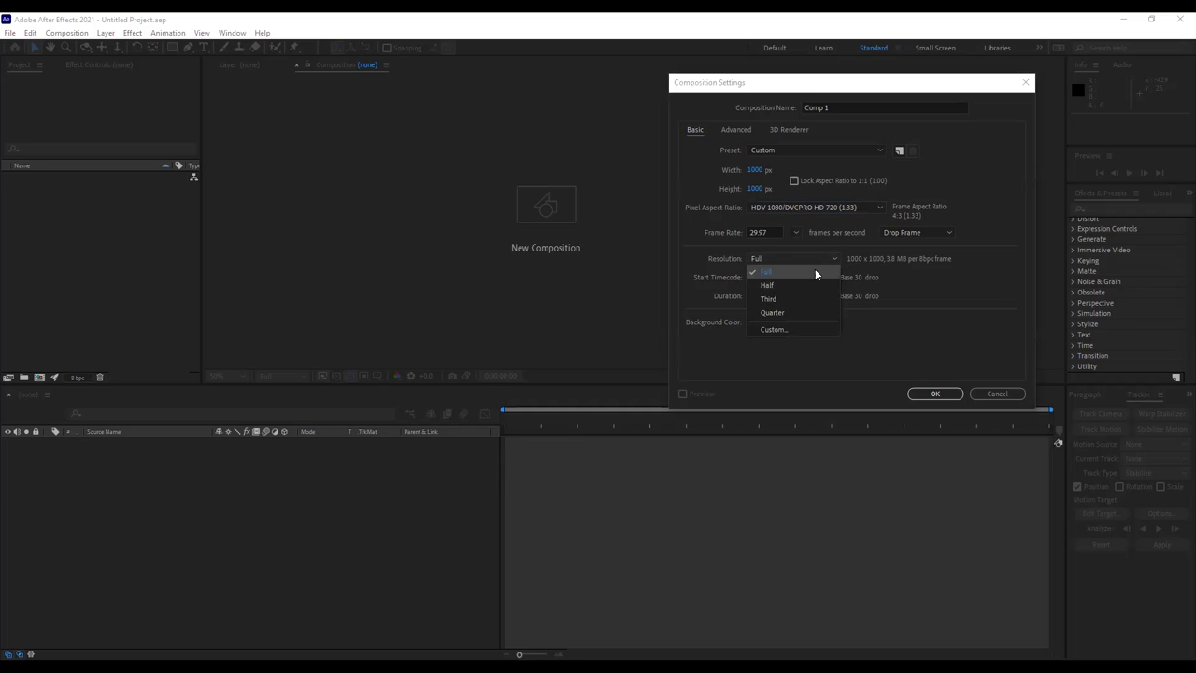
pyautogui.click(817, 268)
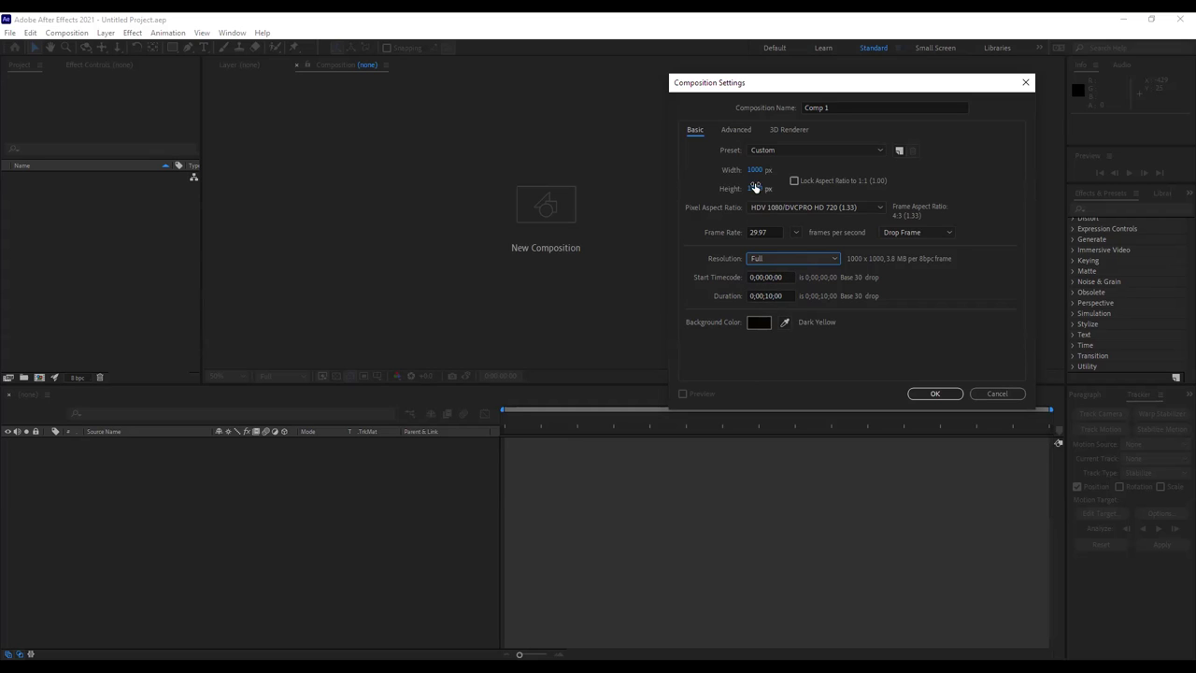
pyautogui.moveTo(766, 173); pyautogui.dragTo(748, 175)
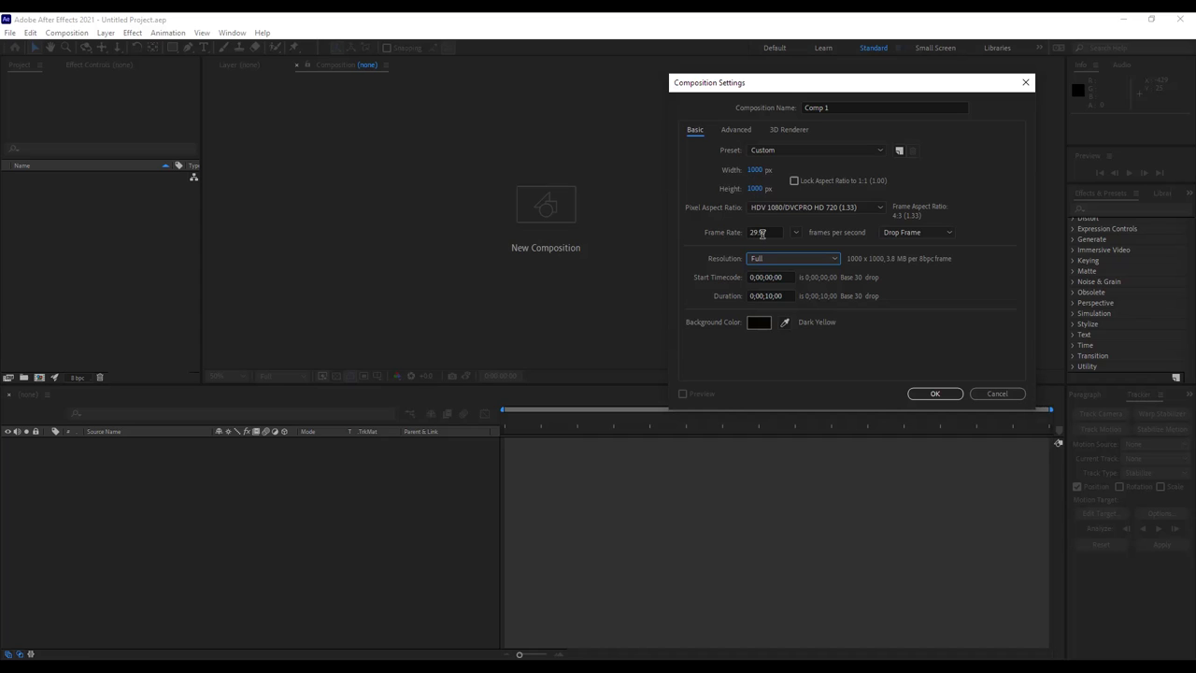
# Set the composition's background color to yellow E6E605 and create the composition.
pyautogui.click(757, 322)
pyautogui.click(602, 279)
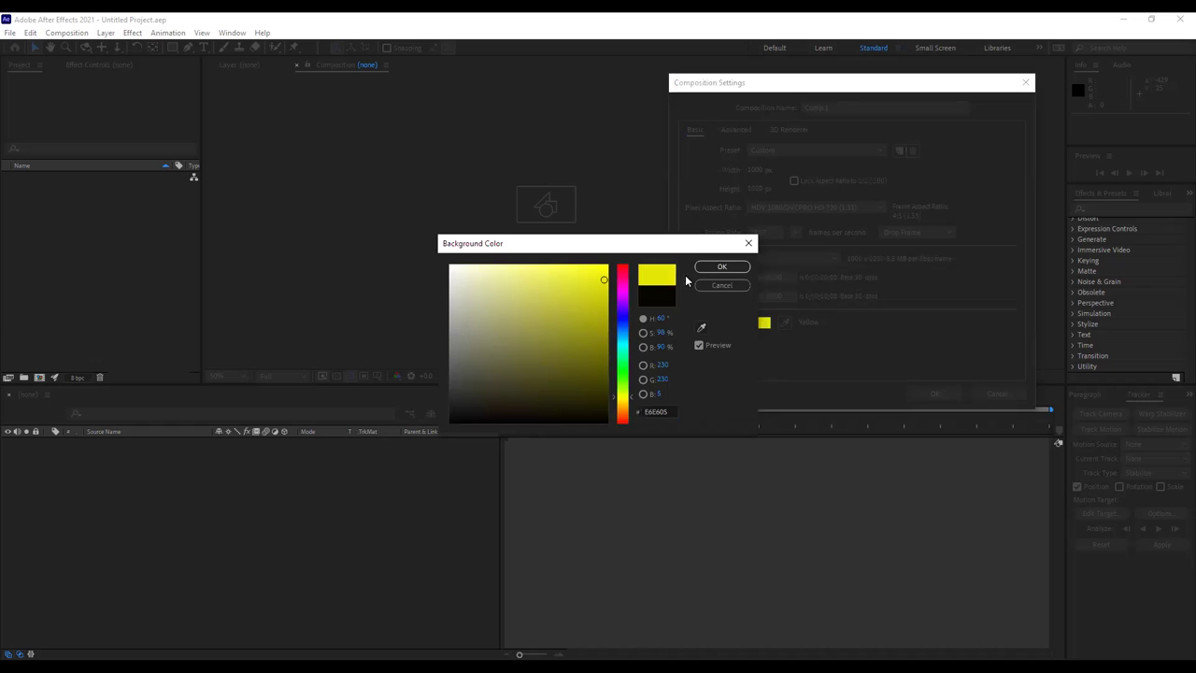
pyautogui.click(721, 268)
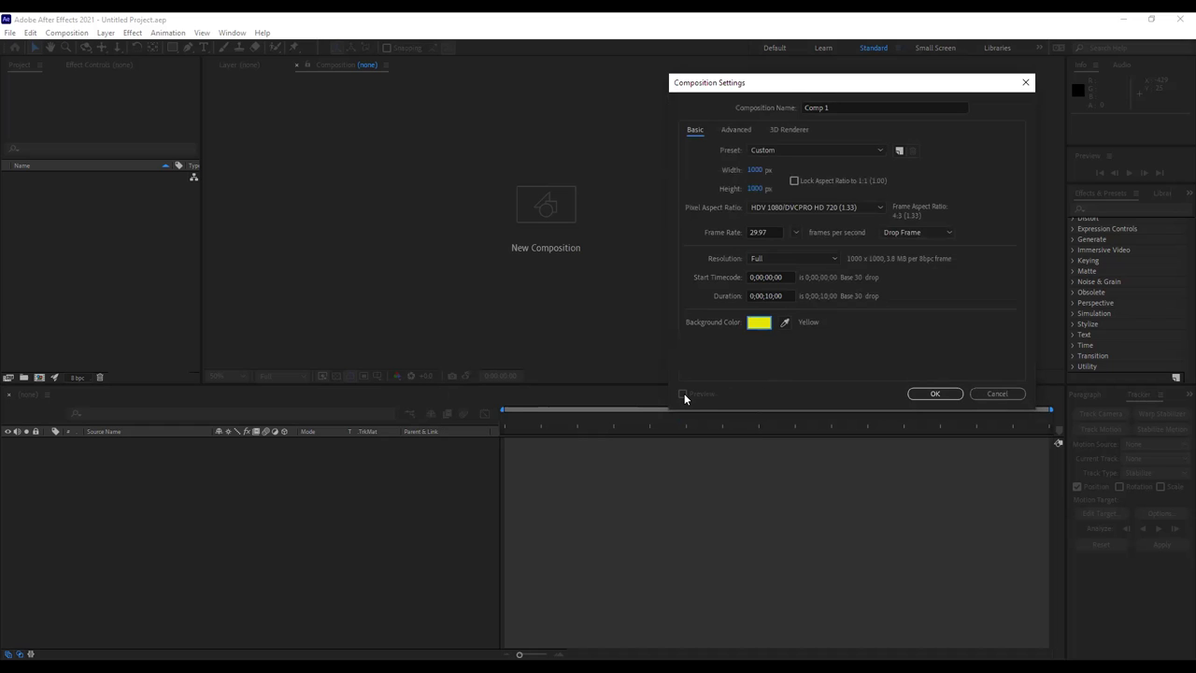
pyautogui.click(932, 393)
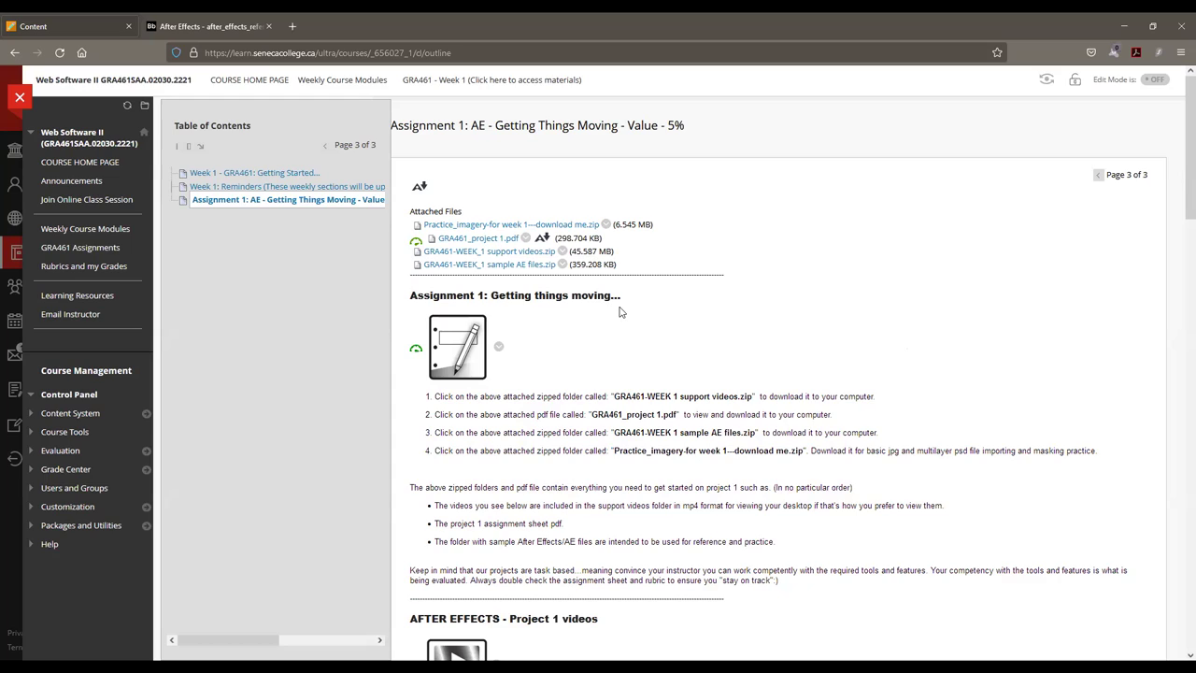
# Switch to the course page in the browser and play the AFTER EFFECTS - Basics 1 of 2 video in full screen.
pyautogui.scroll(-6, 609, 305)
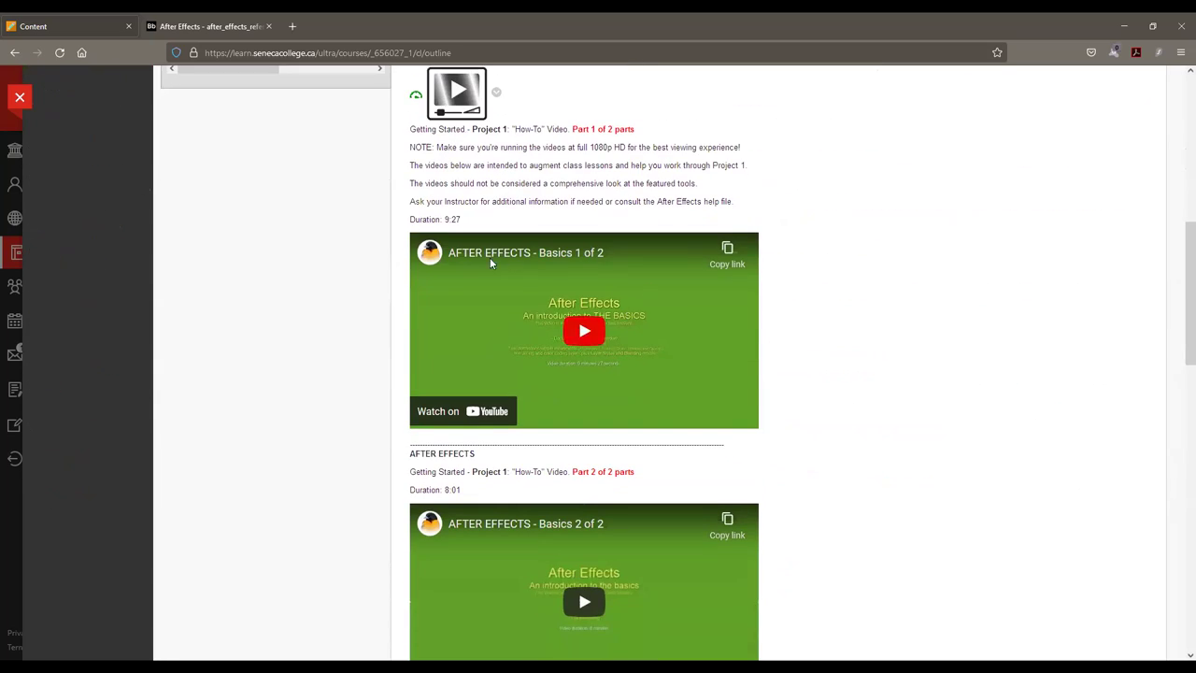
pyautogui.click(685, 349)
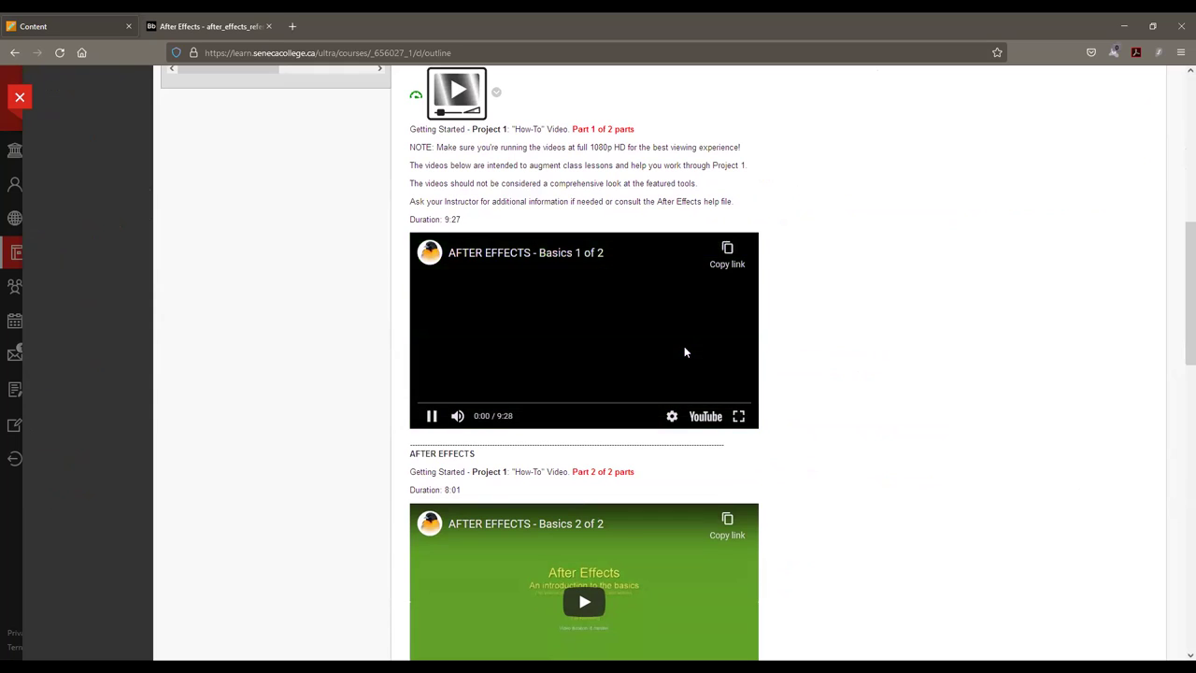
pyautogui.click(738, 416)
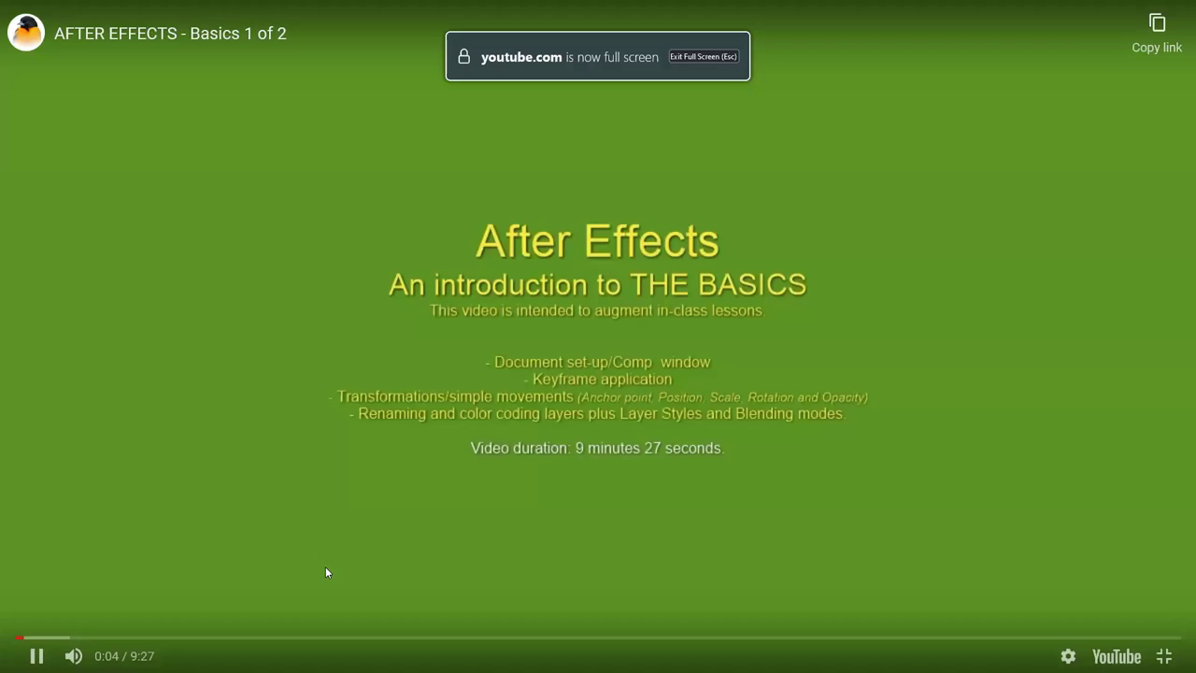
# Skim the Basics 1 of 2 video by jumping ahead several times, up to about 8:57, and return to the course page's remaining videos.
pyautogui.click(89, 638)
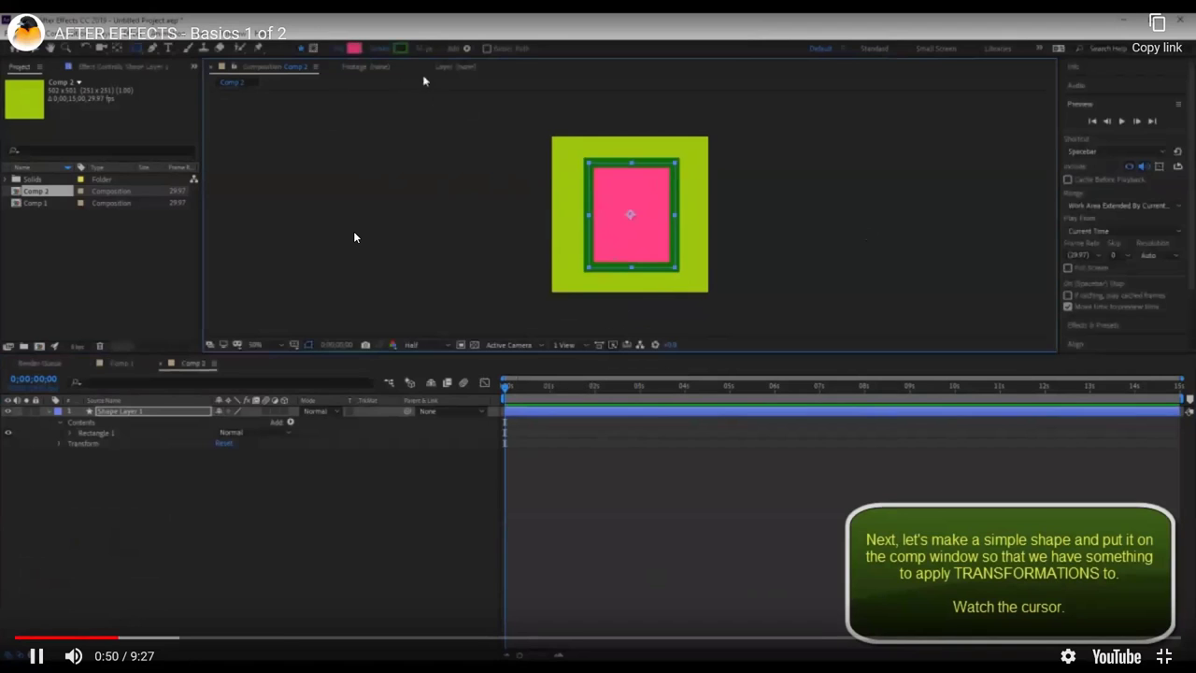
pyautogui.moveTo(417, 47); pyautogui.dragTo(422, 48)
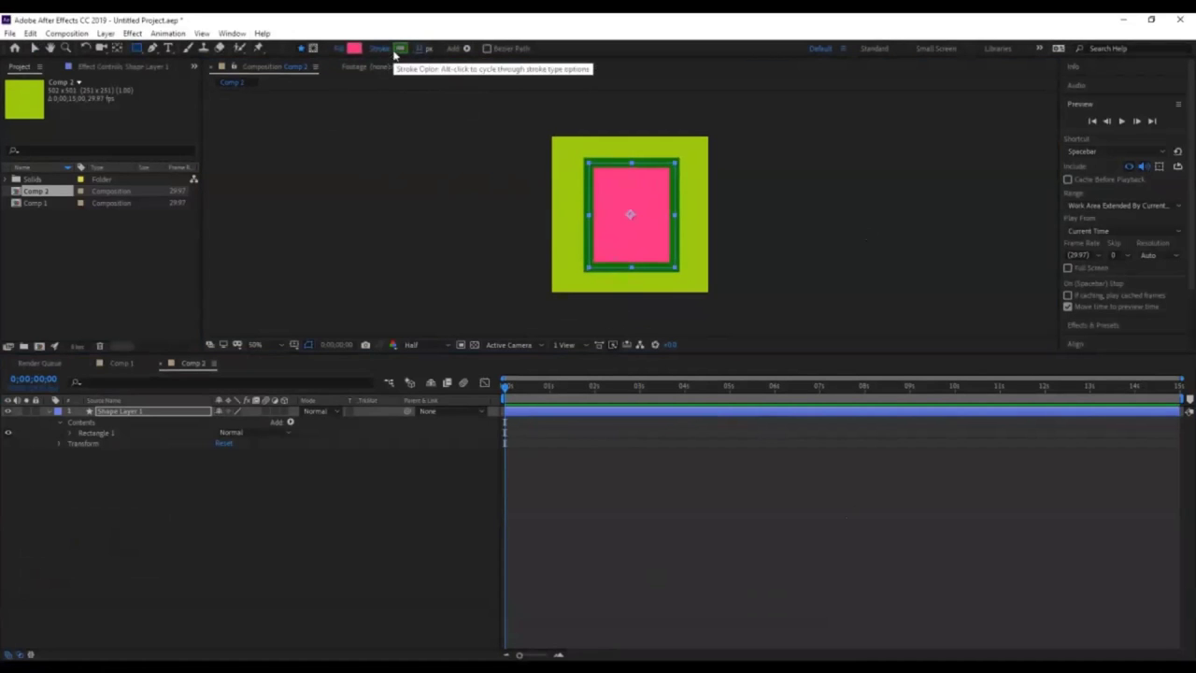
pyautogui.click(400, 47)
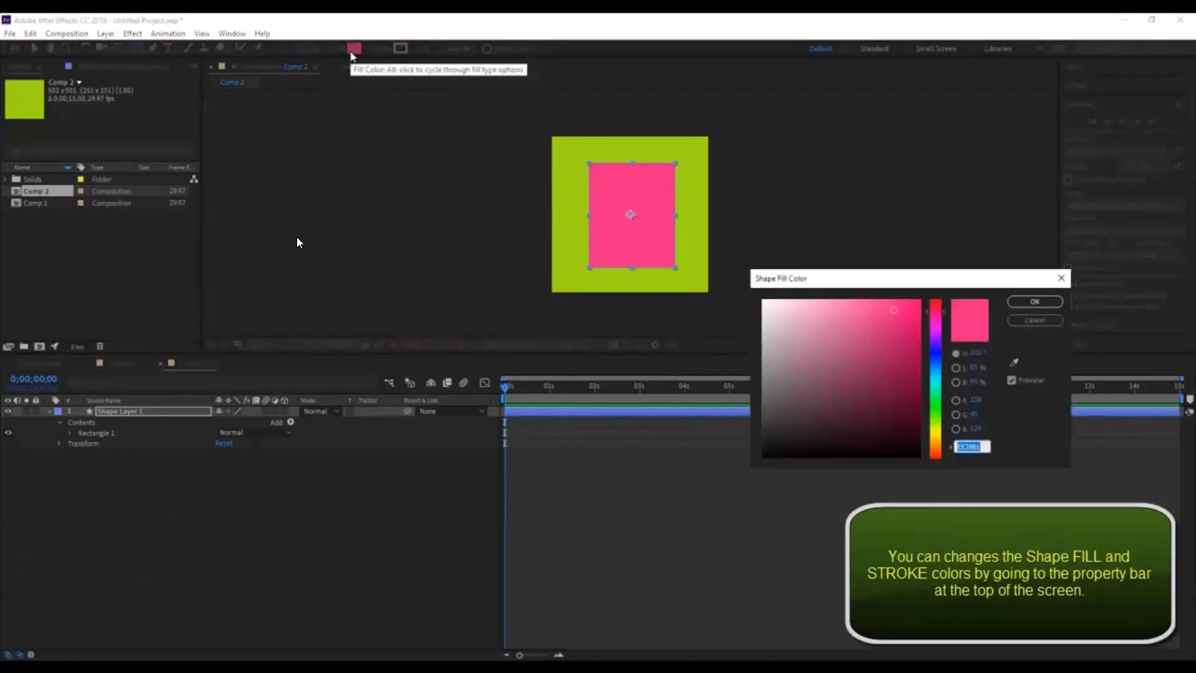
pyautogui.moveTo(309, 231)
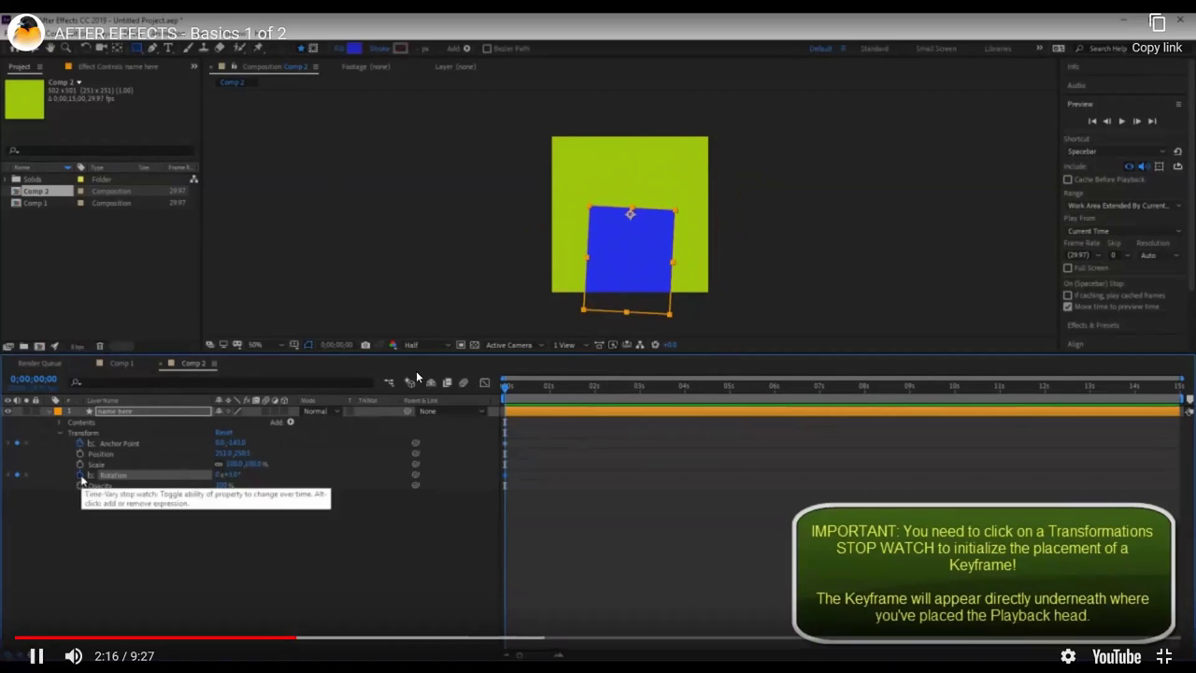
pyautogui.click(727, 639)
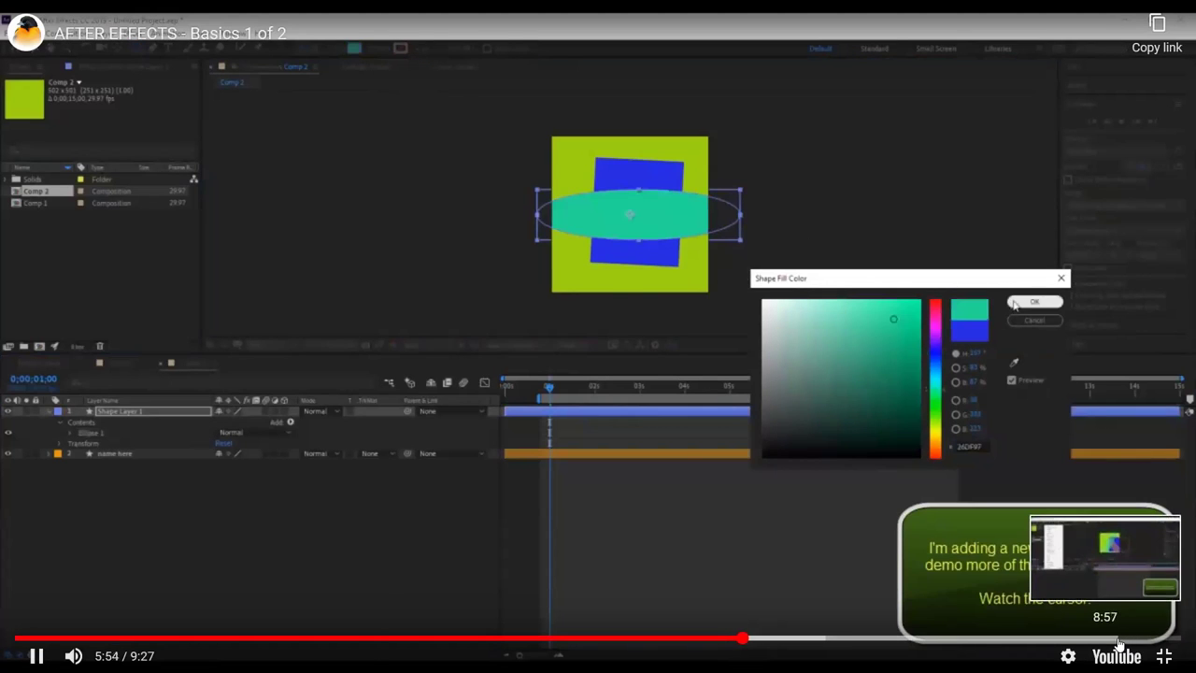
pyautogui.click(1118, 639)
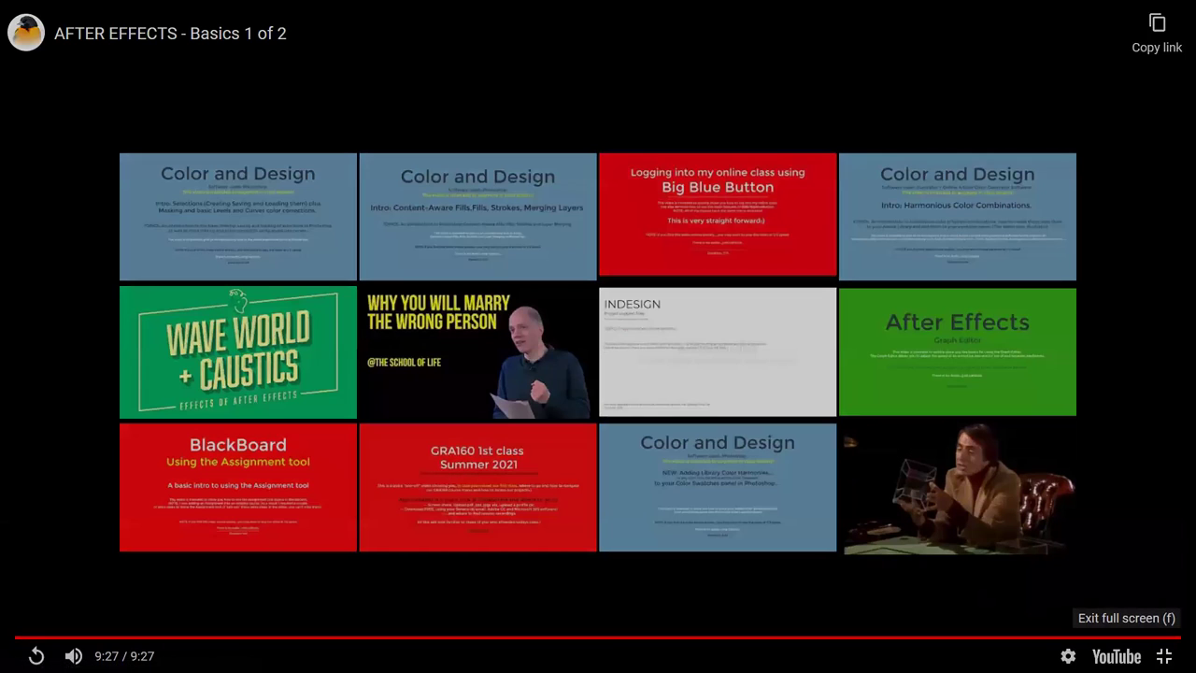
pyautogui.press('Escape')
pyautogui.scroll(-2, 916, 403)
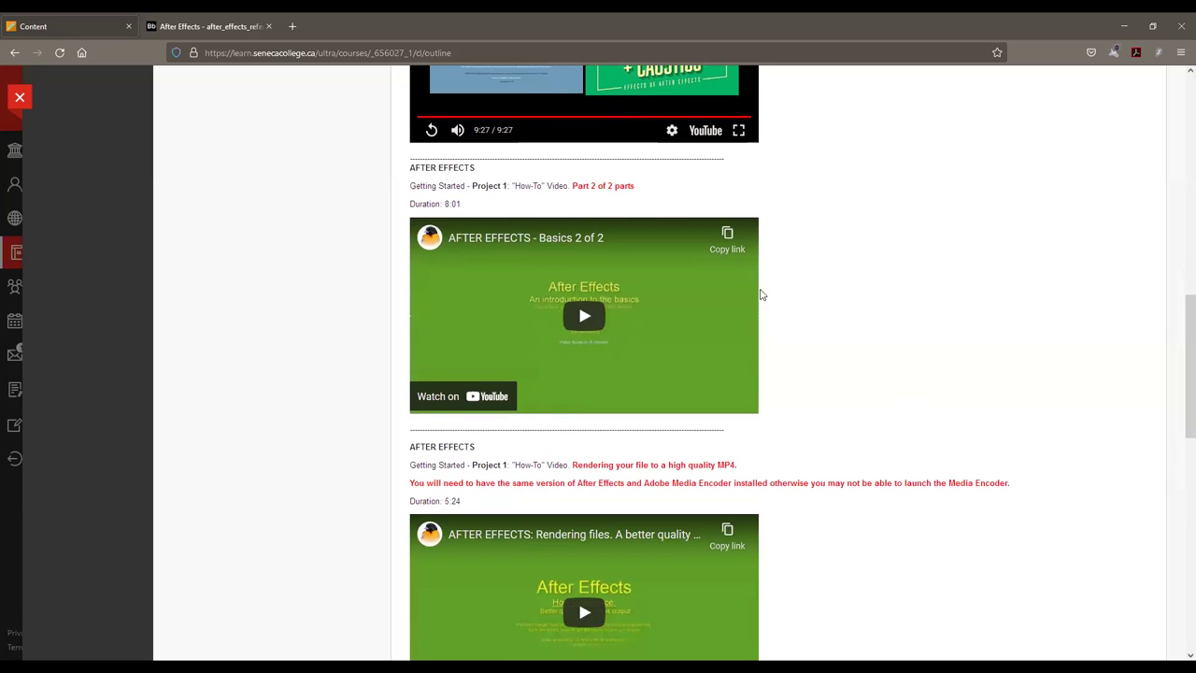
# Play the AFTER EFFECTS - Basics 2 of 2 video in full screen, skip ahead to about 6:01, and return to the course page.
pyautogui.click(660, 279)
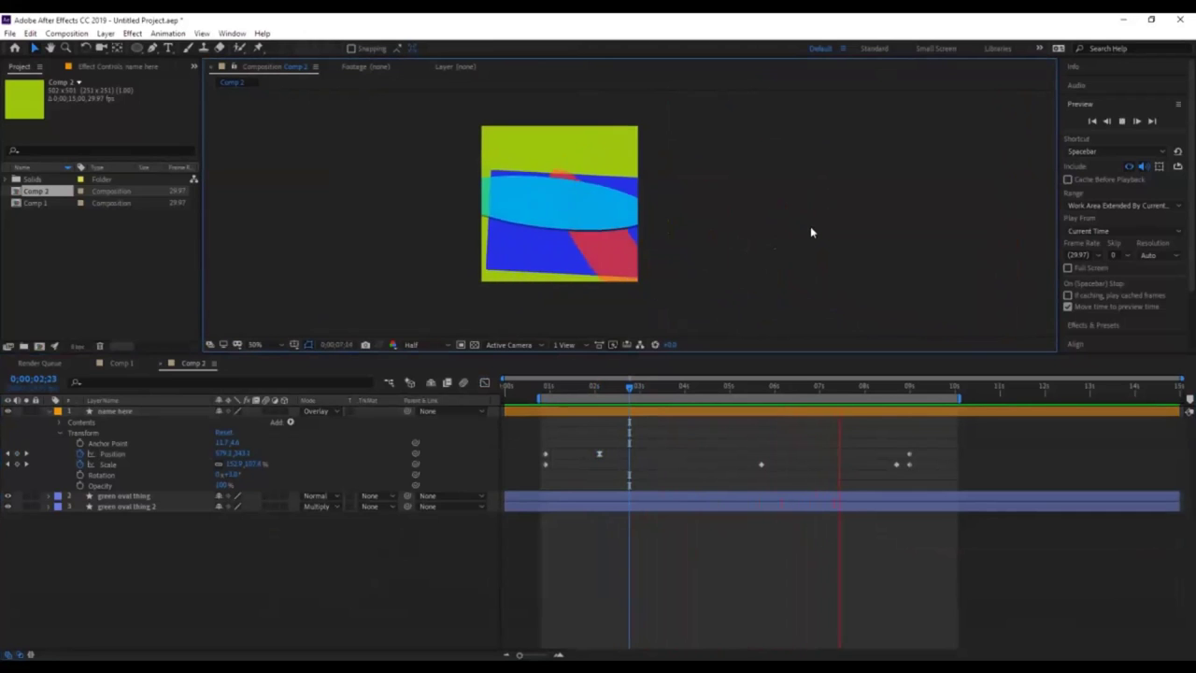
pyautogui.moveTo(903, 529)
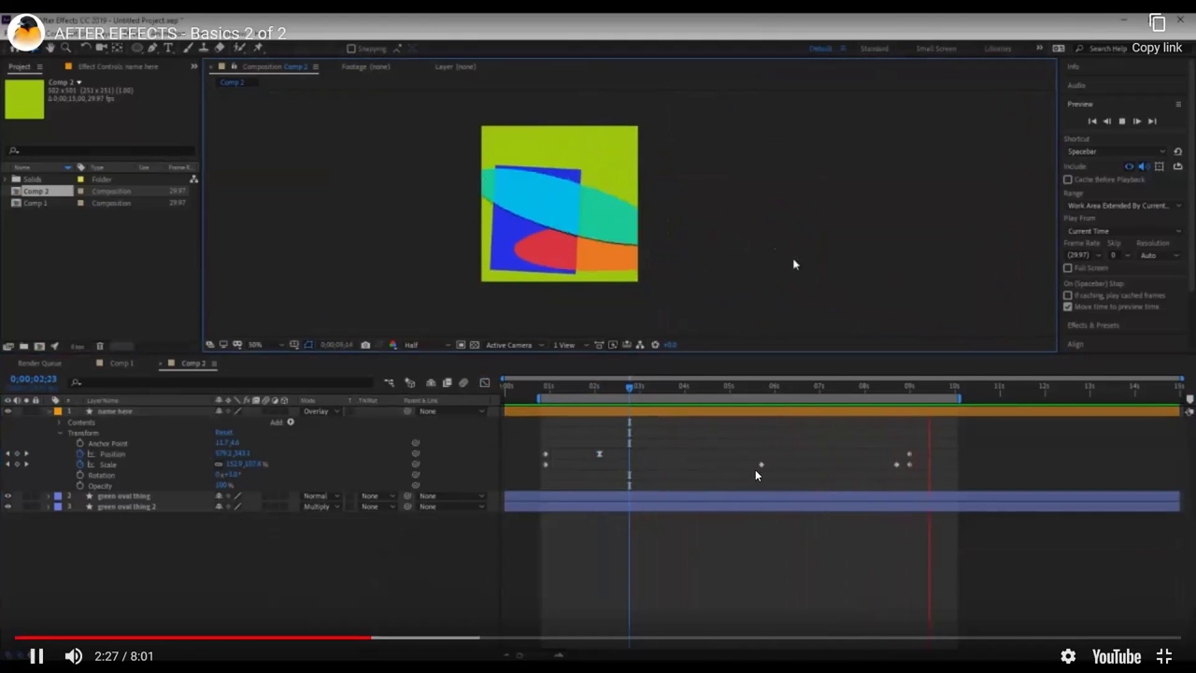
pyautogui.click(886, 639)
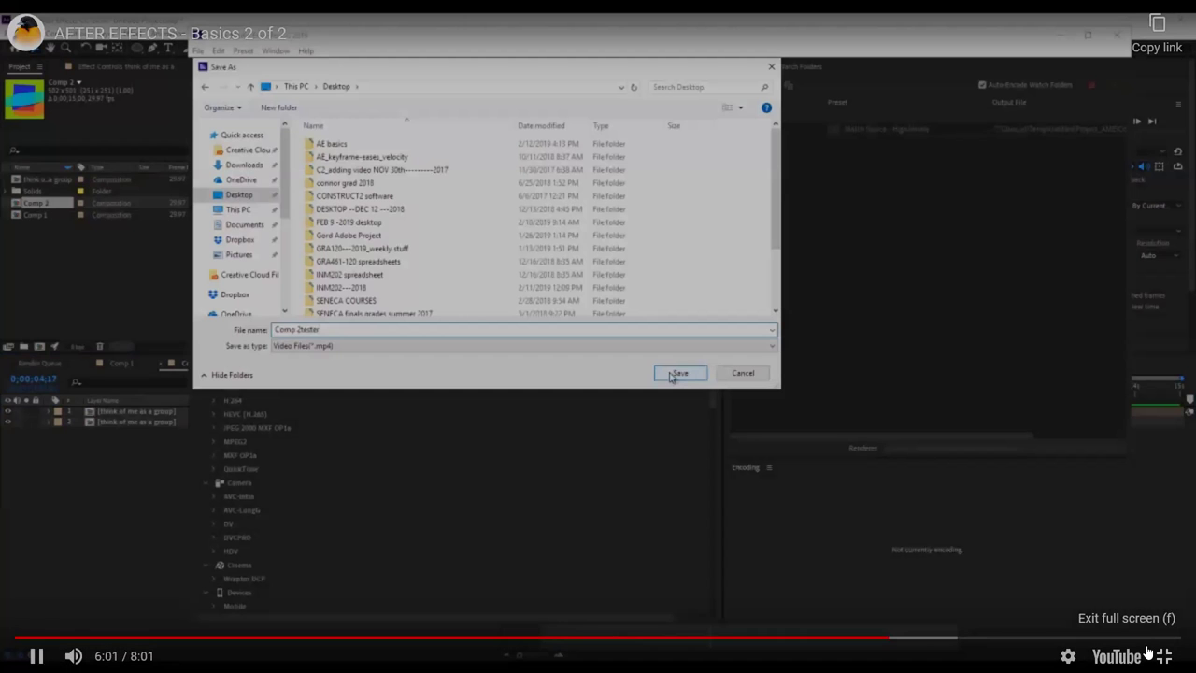
pyautogui.click(1164, 655)
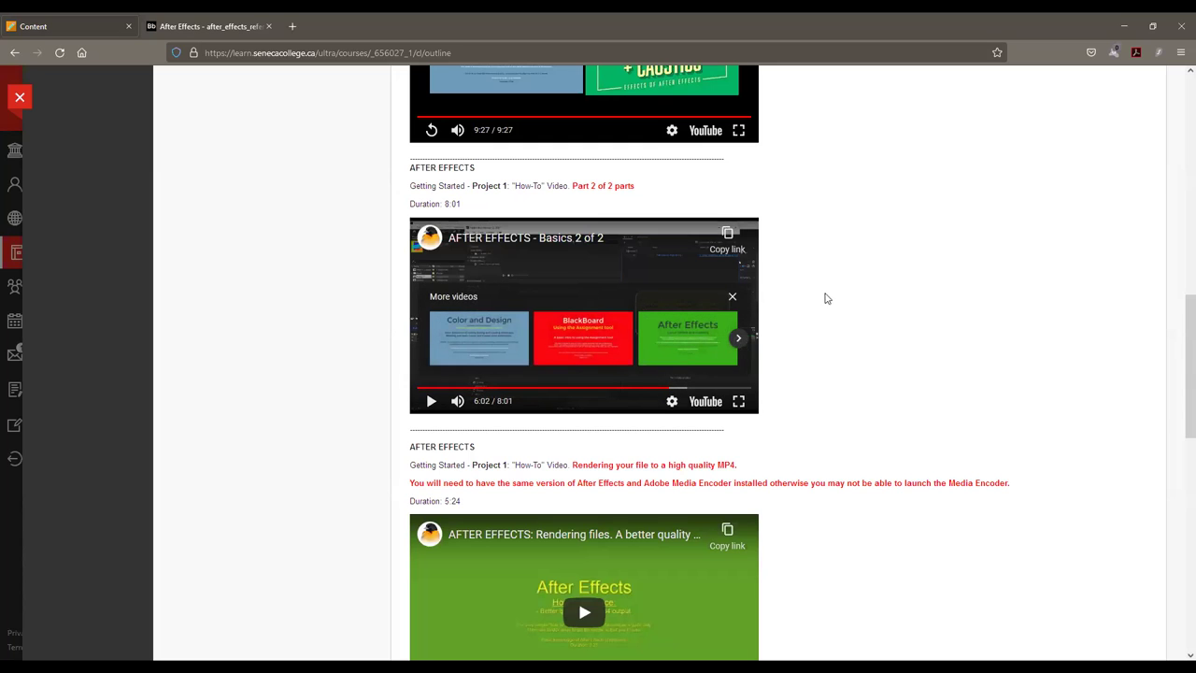
# Find the Keyframe velocity and easings video, skim it in full screen up to about 1:18, and exit full screen.
pyautogui.scroll(-2, 932, 278)
pyautogui.scroll(-2, 970, 304)
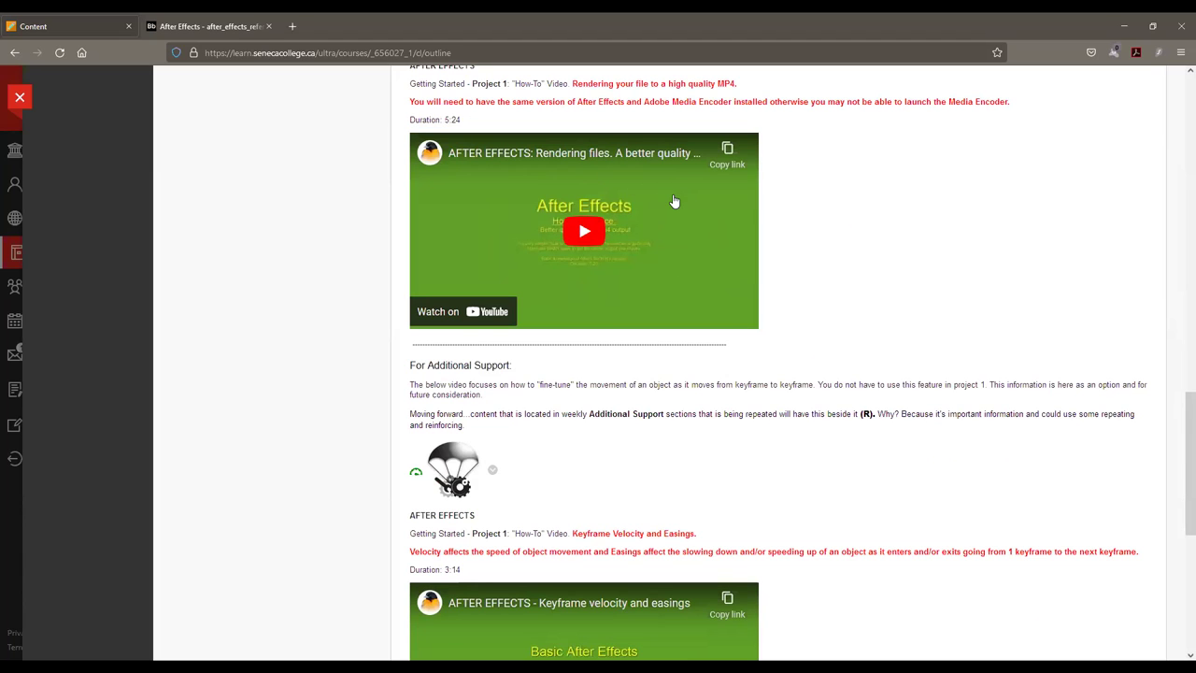
pyautogui.scroll(-4, 674, 201)
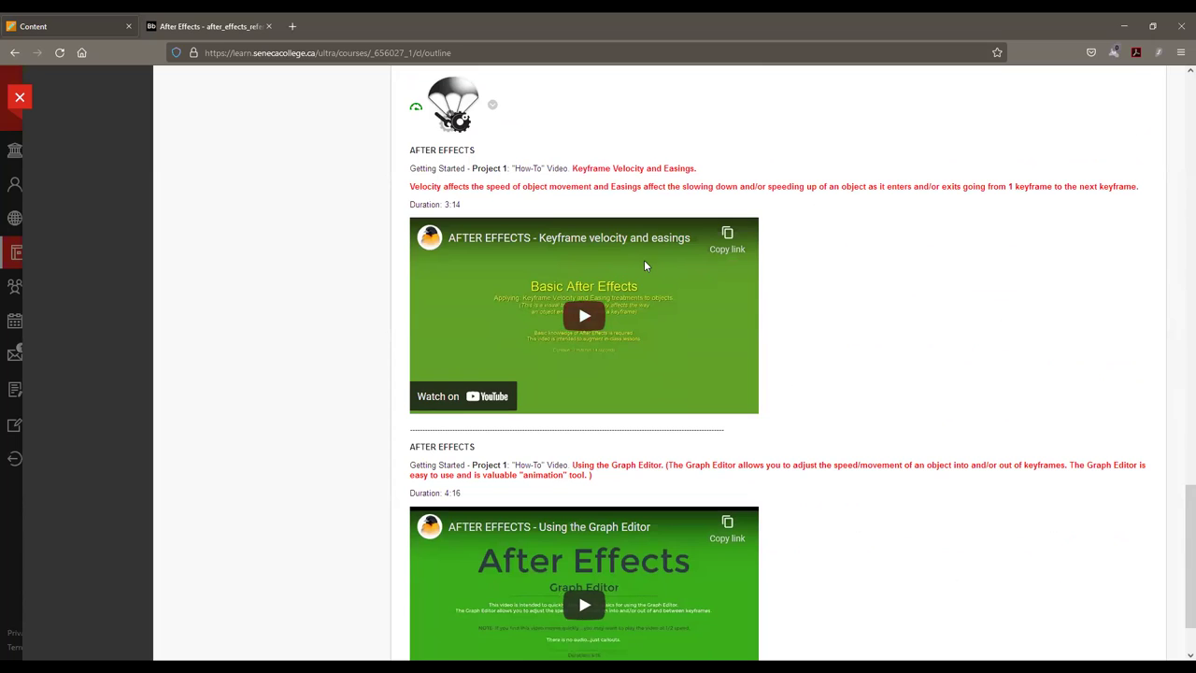
pyautogui.click(587, 316)
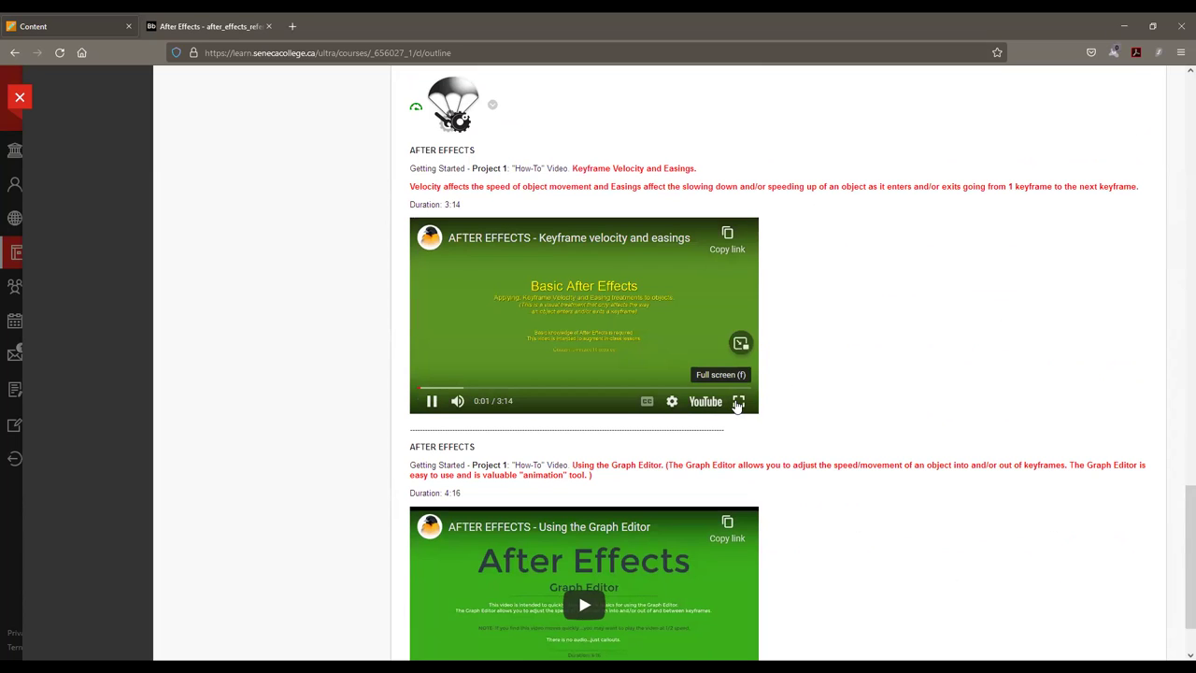
pyautogui.press('f')
pyautogui.click(371, 637)
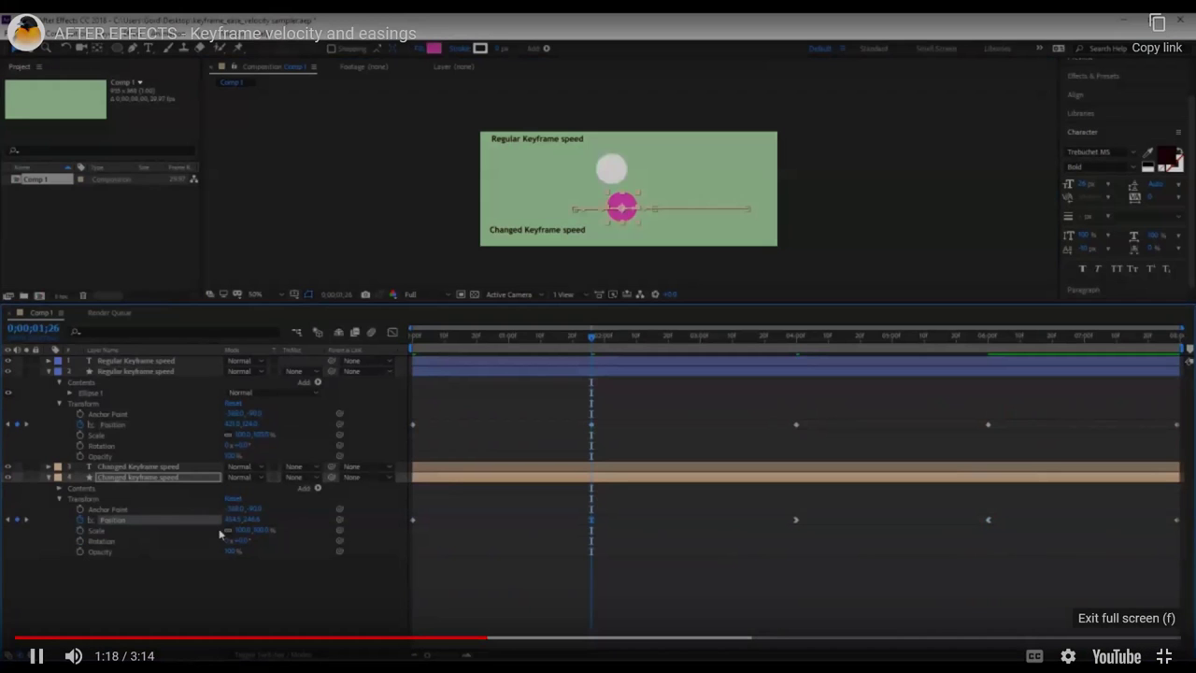
pyautogui.click(1164, 655)
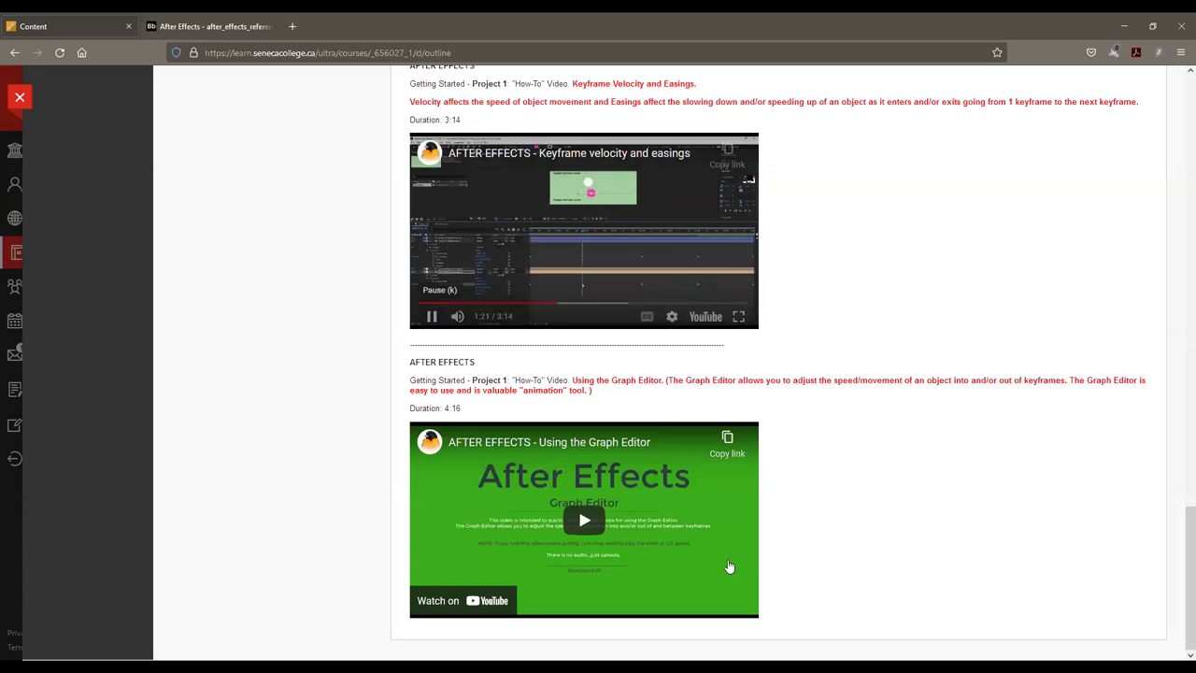
# Play the Using the Graph Editor video in full screen, skip ahead to about 3:16, and leave full screen.
pyautogui.click(632, 481)
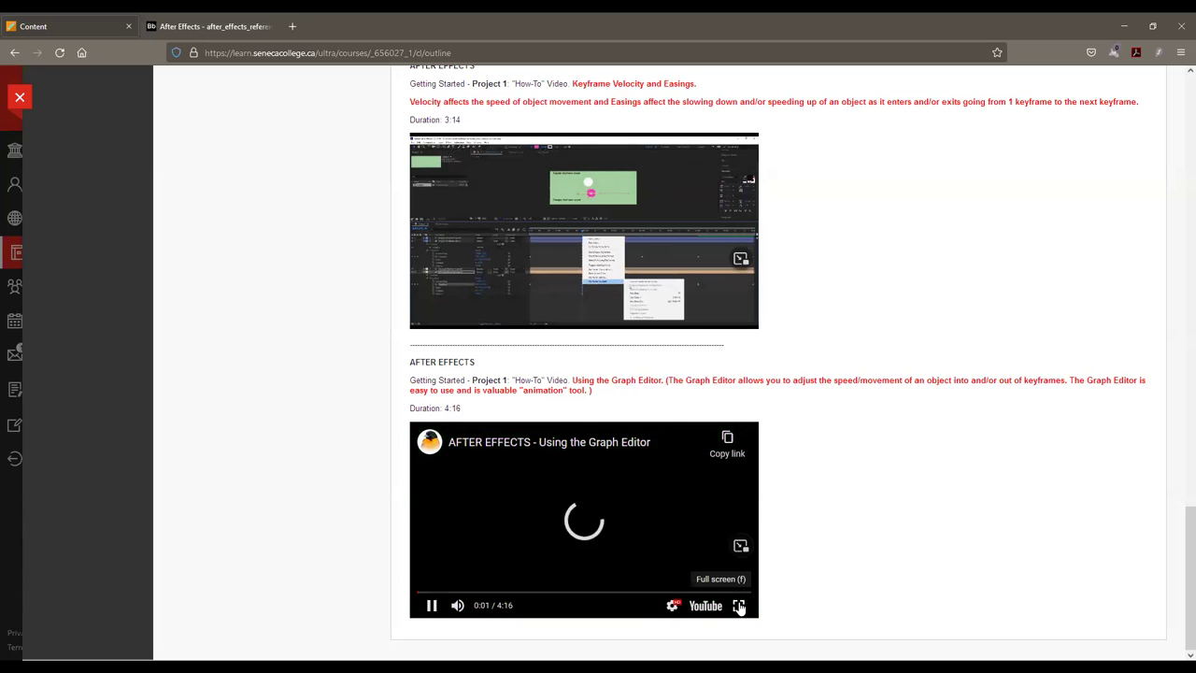
pyautogui.doubleClick(718, 541)
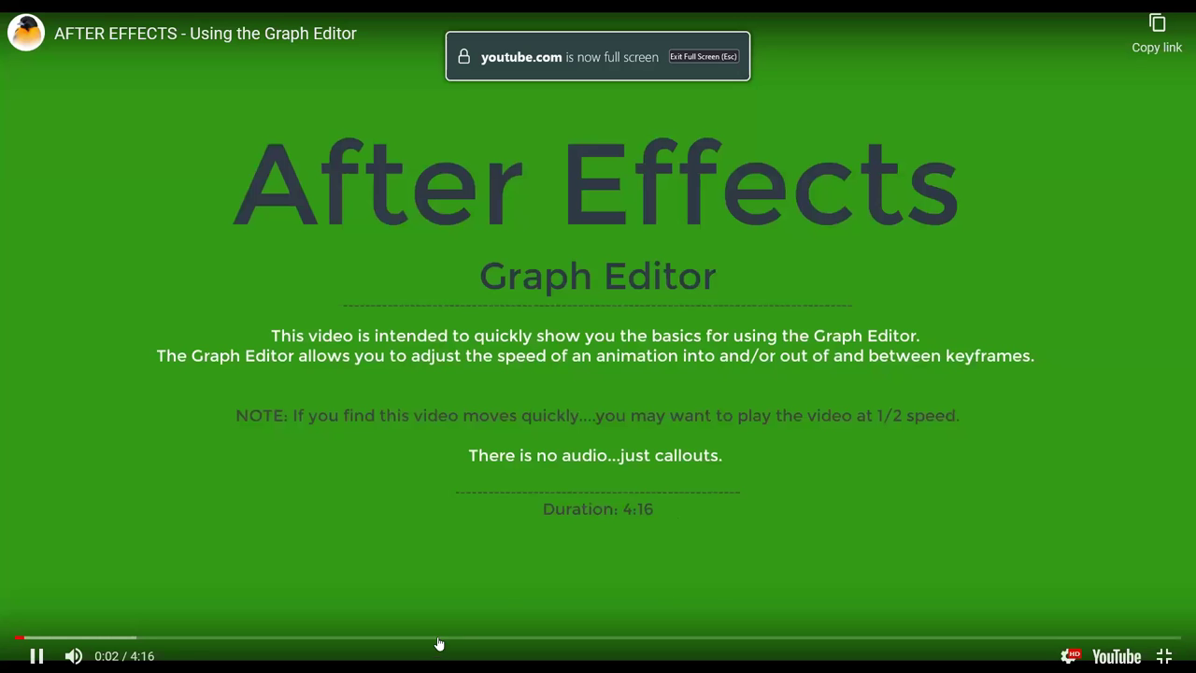
pyautogui.click(97, 639)
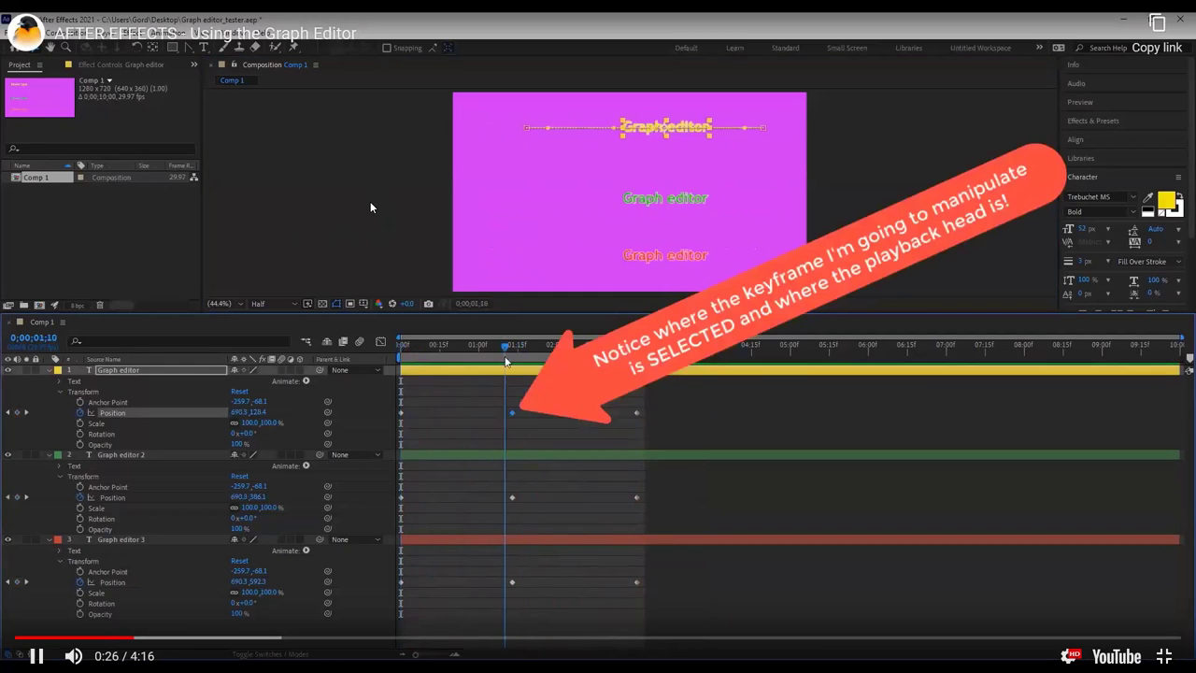
pyautogui.click(906, 642)
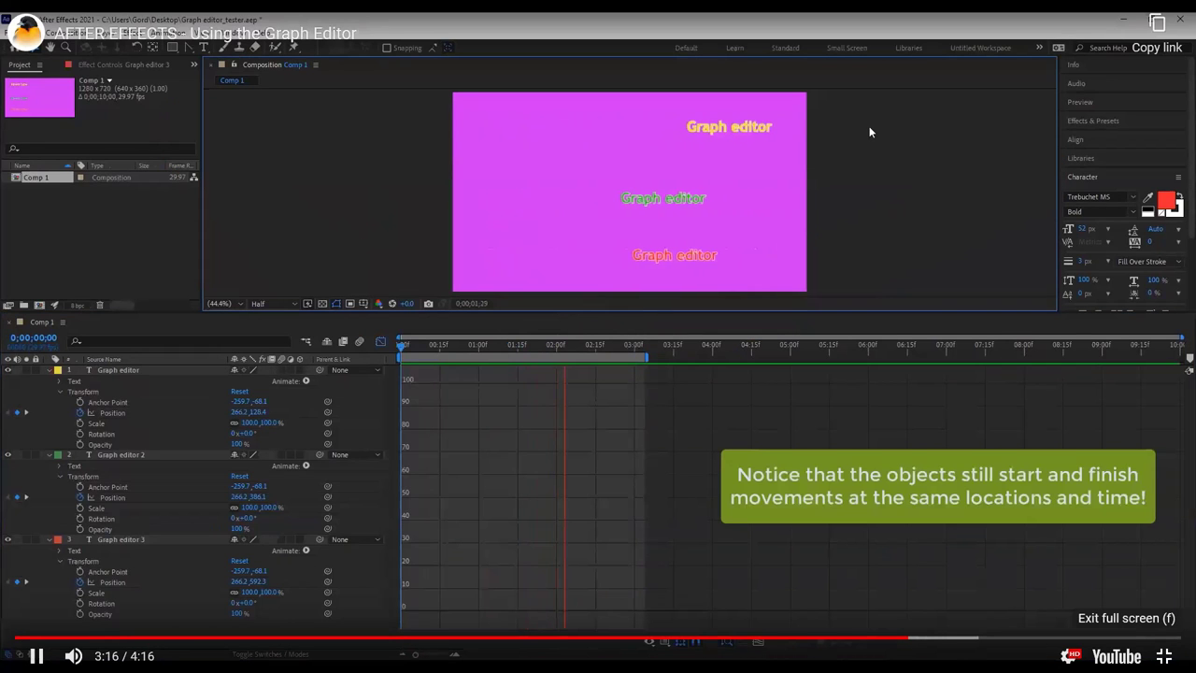
pyautogui.press('Escape')
# Switch to the GRA461 week 1 files folder in File Explorer and open GRA461_project 1 (1).pdf to review the brief.
pyautogui.hotkey('alt', 'Tab')
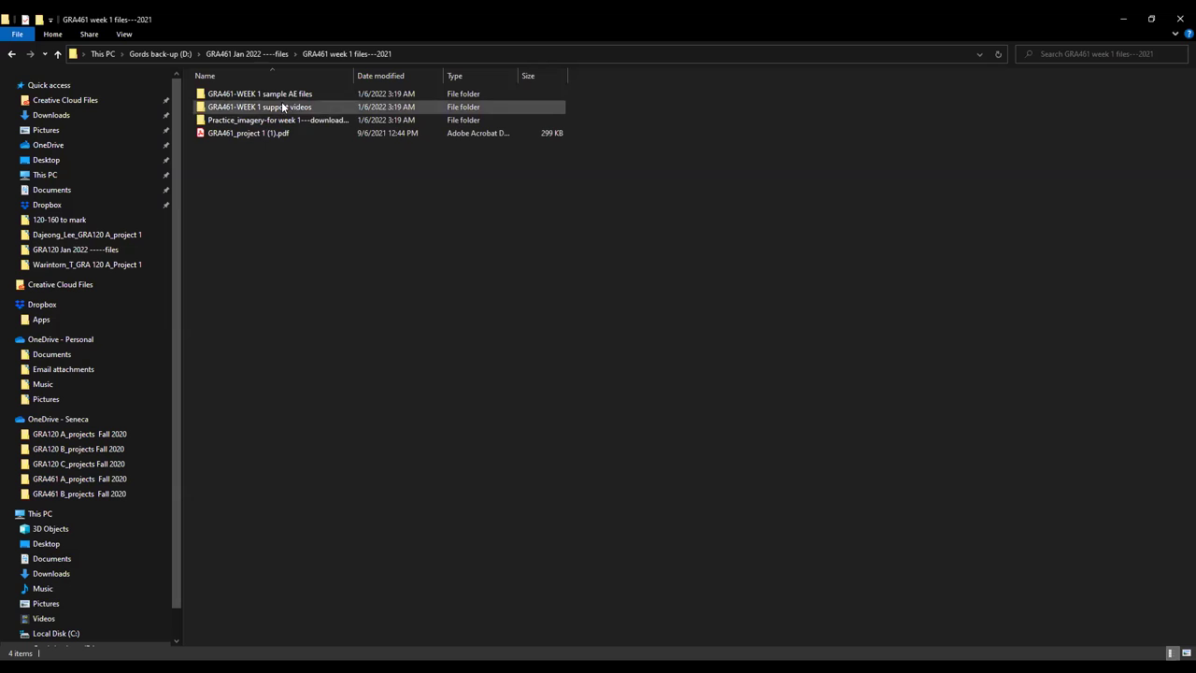
pyautogui.click(229, 135)
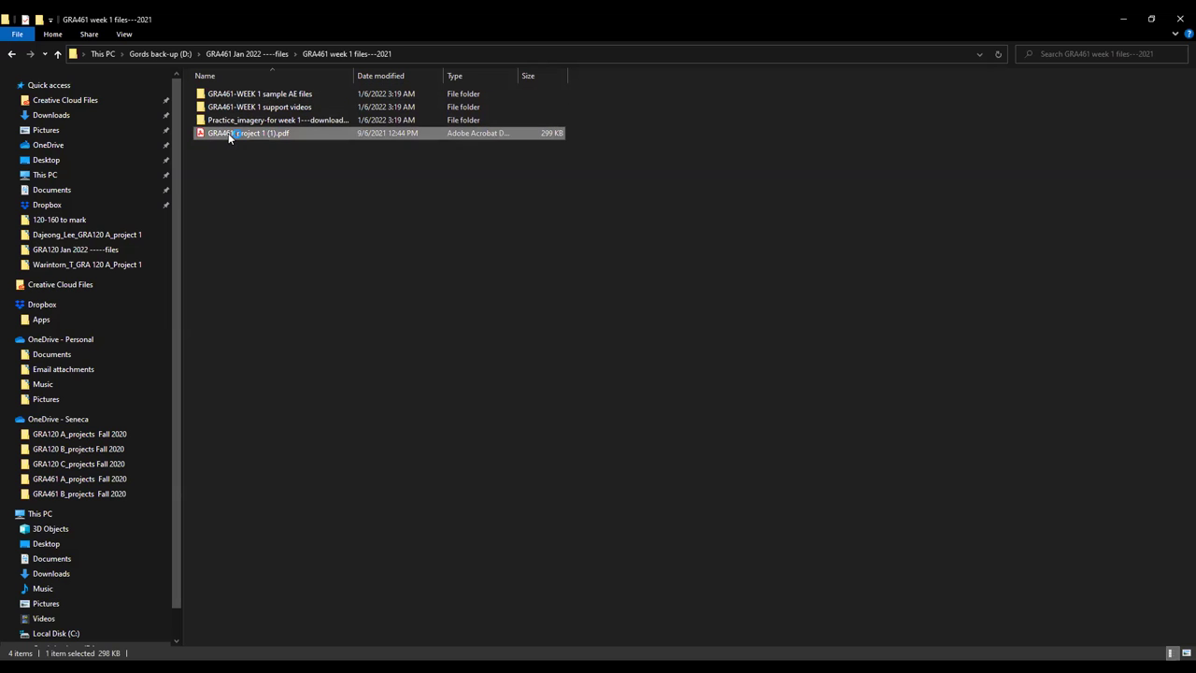
pyautogui.doubleClick(227, 137)
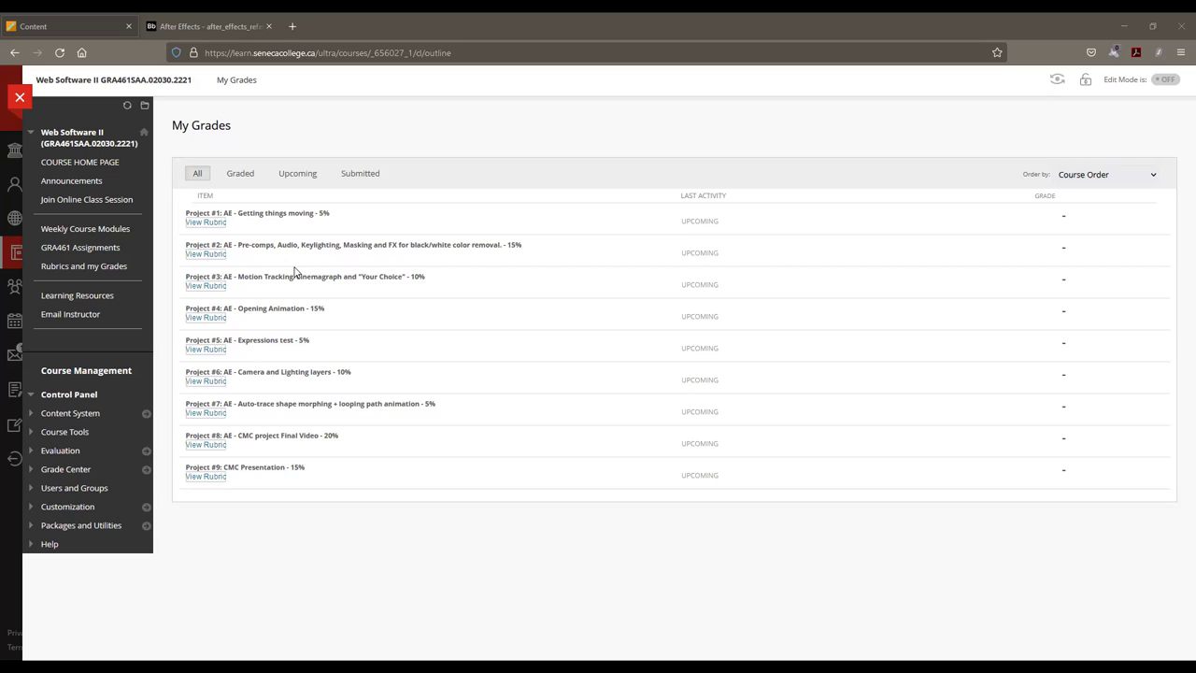
# Return to the week 1 files, go into the Practice_imagery-for week 1 folder, and open AE-aliens.psd.
pyautogui.press('Tab')
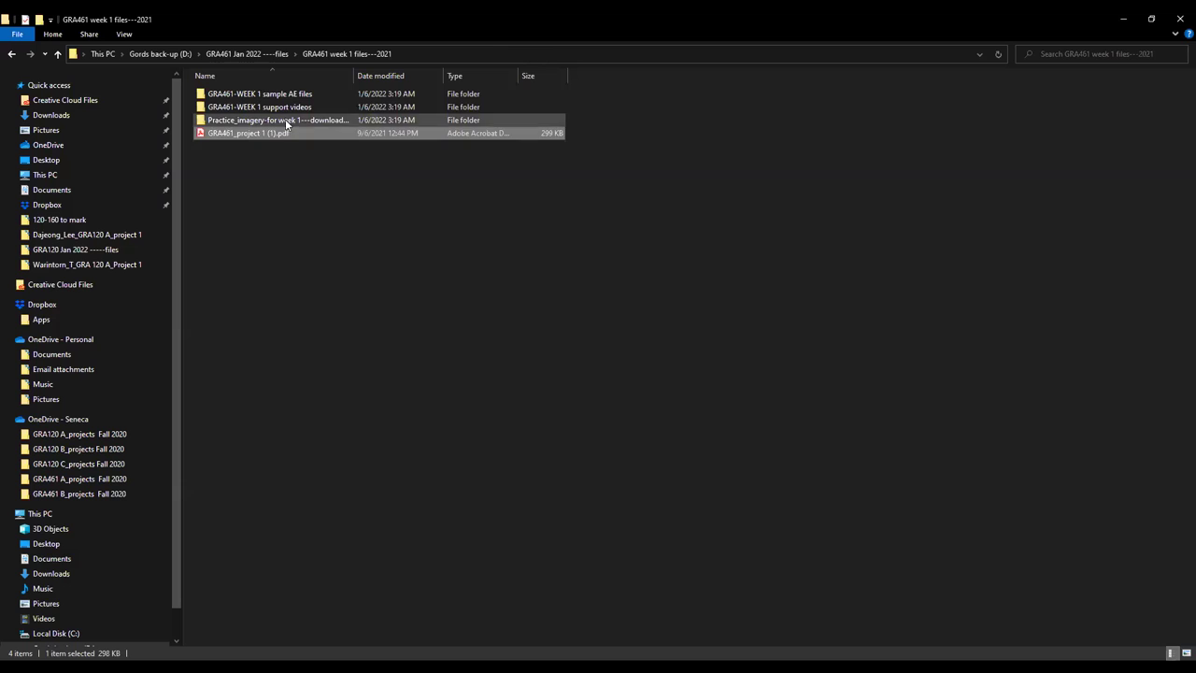
pyautogui.doubleClick(285, 116)
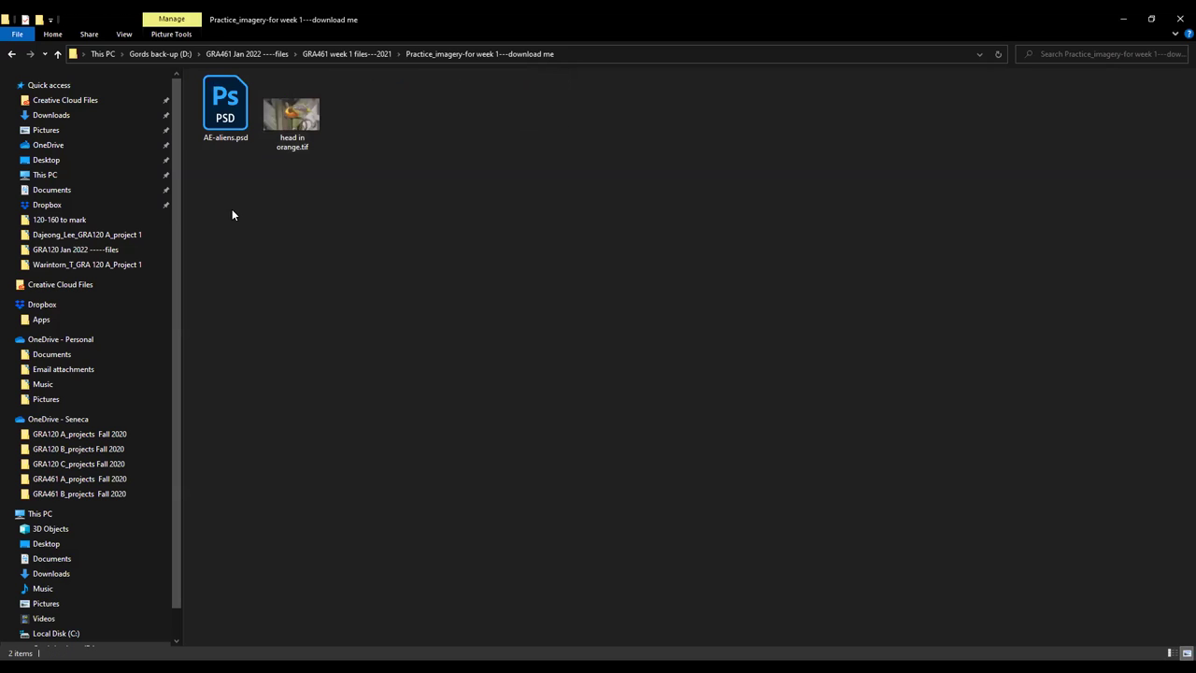
pyautogui.moveTo(309, 126)
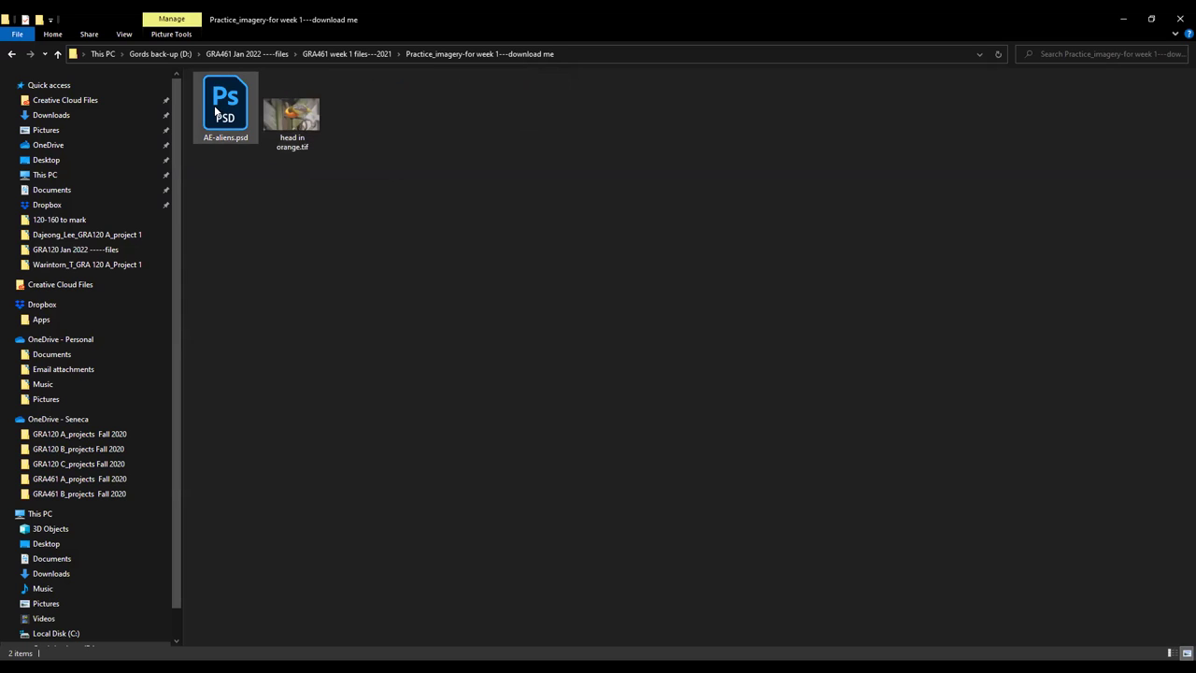
pyautogui.moveTo(220, 112)
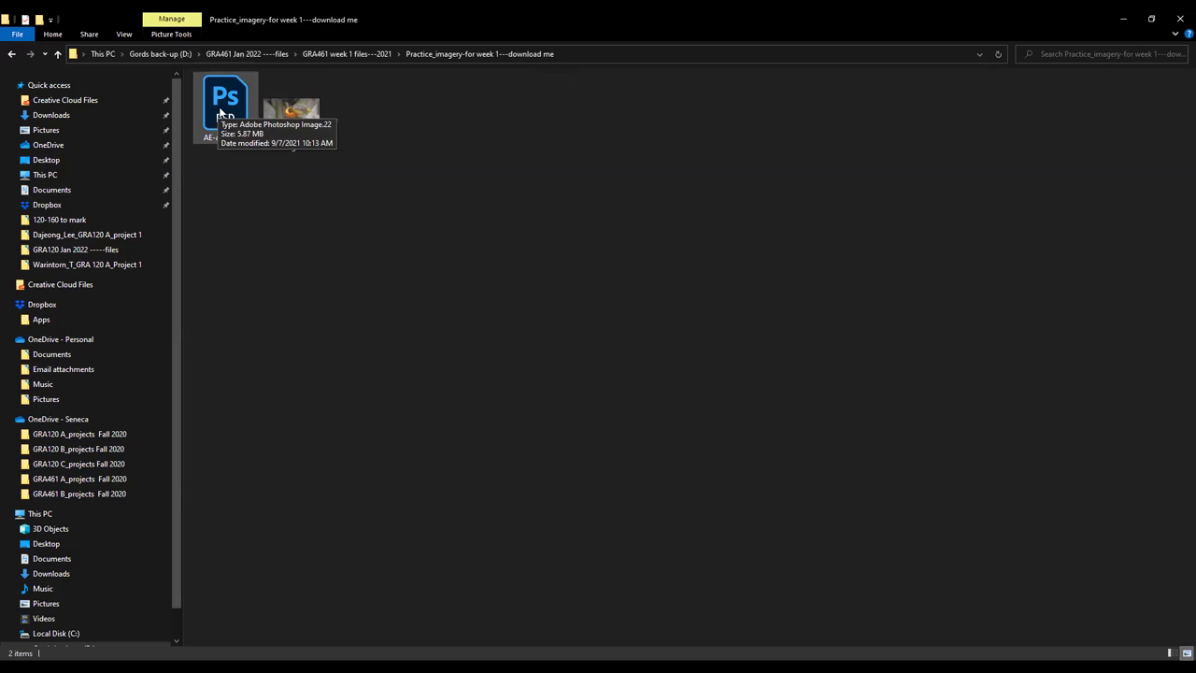
pyautogui.click(221, 112)
pyautogui.doubleClick(221, 112)
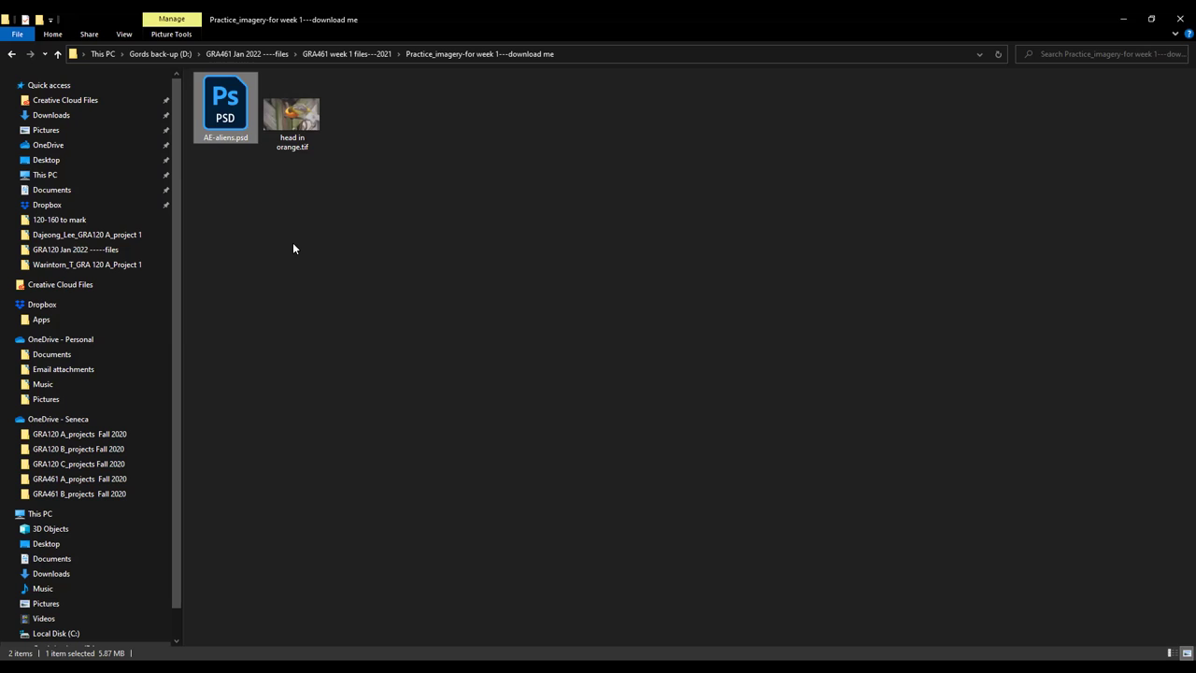
# View the contents of the GRA461-WEEK 1 support videos folder and return to the week 1 files folder.
pyautogui.click(57, 54)
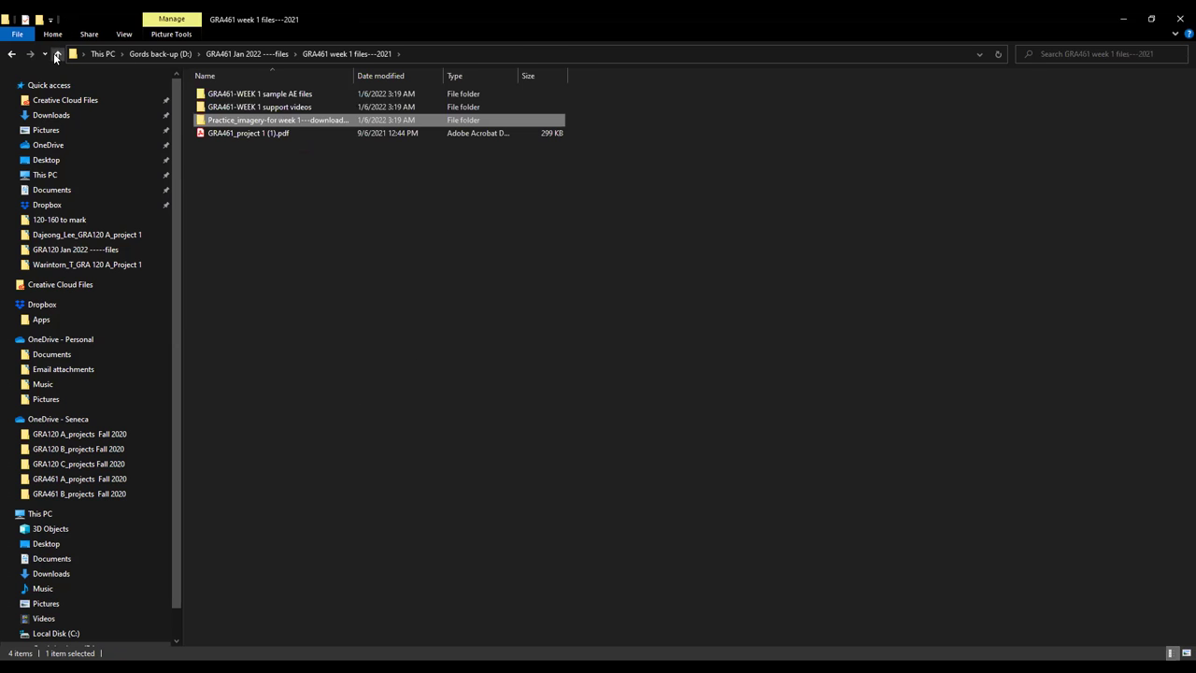
pyautogui.doubleClick(250, 108)
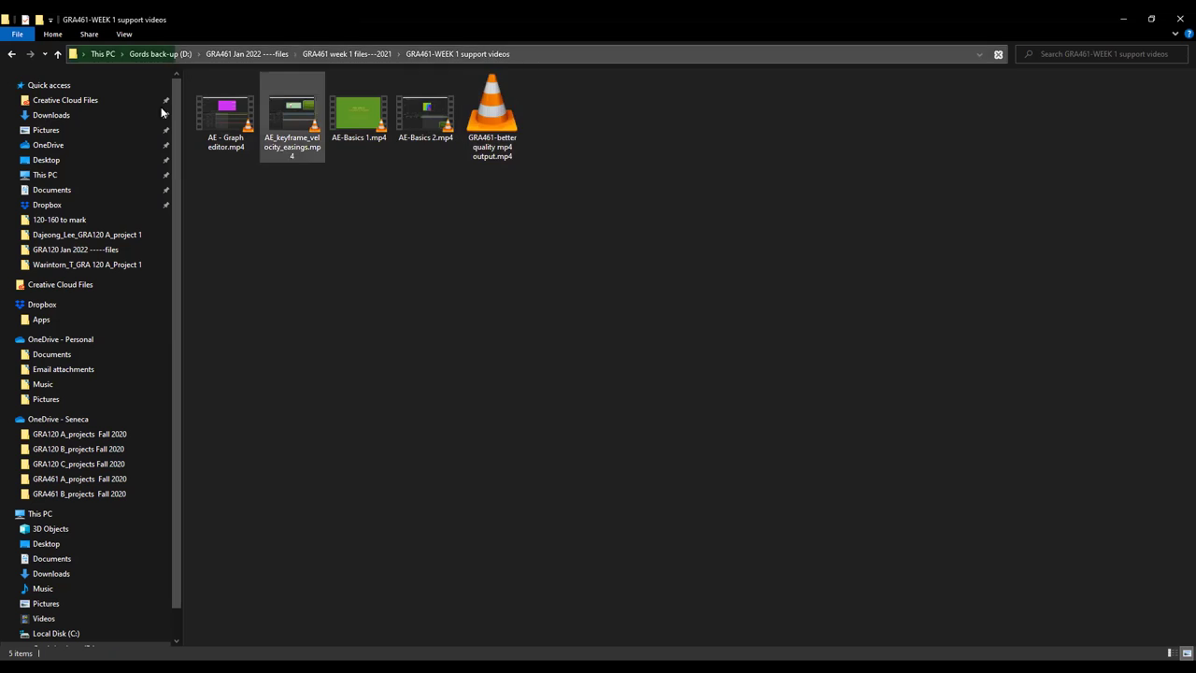
pyautogui.click(58, 54)
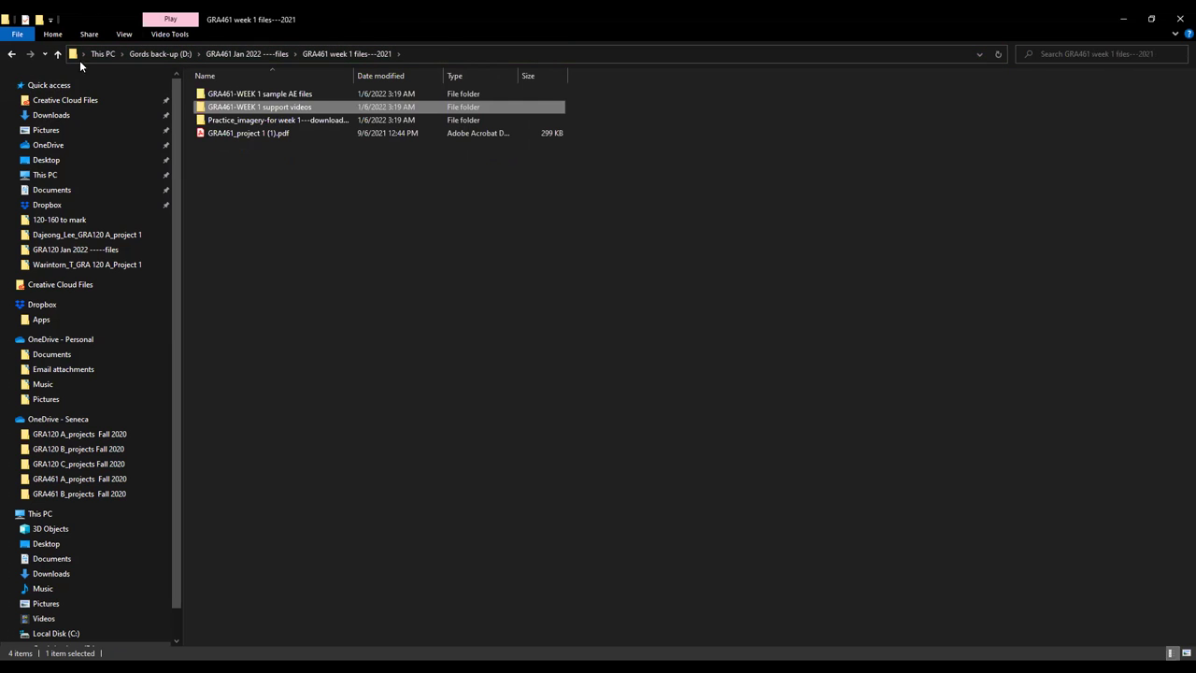
# Look through the AE Graph Editor and AE ease samples folders inside GRA461-WEEK 1 sample AE files, and return to the week 1 folder.
pyautogui.doubleClick(270, 94)
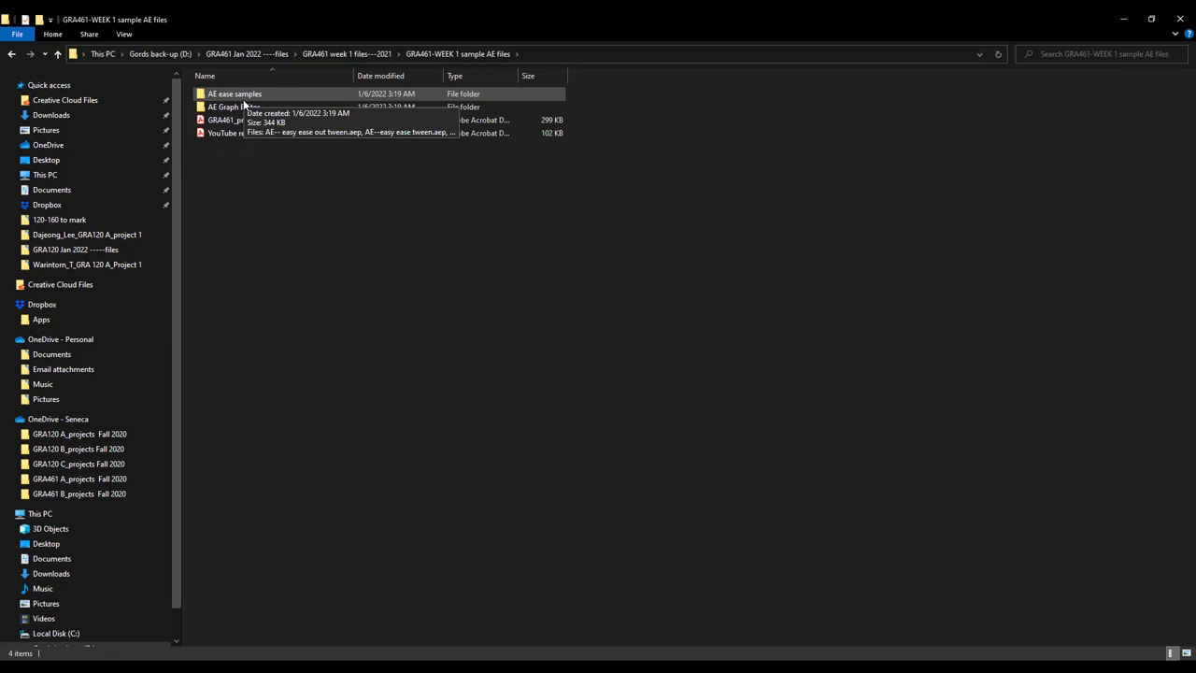
pyautogui.doubleClick(213, 107)
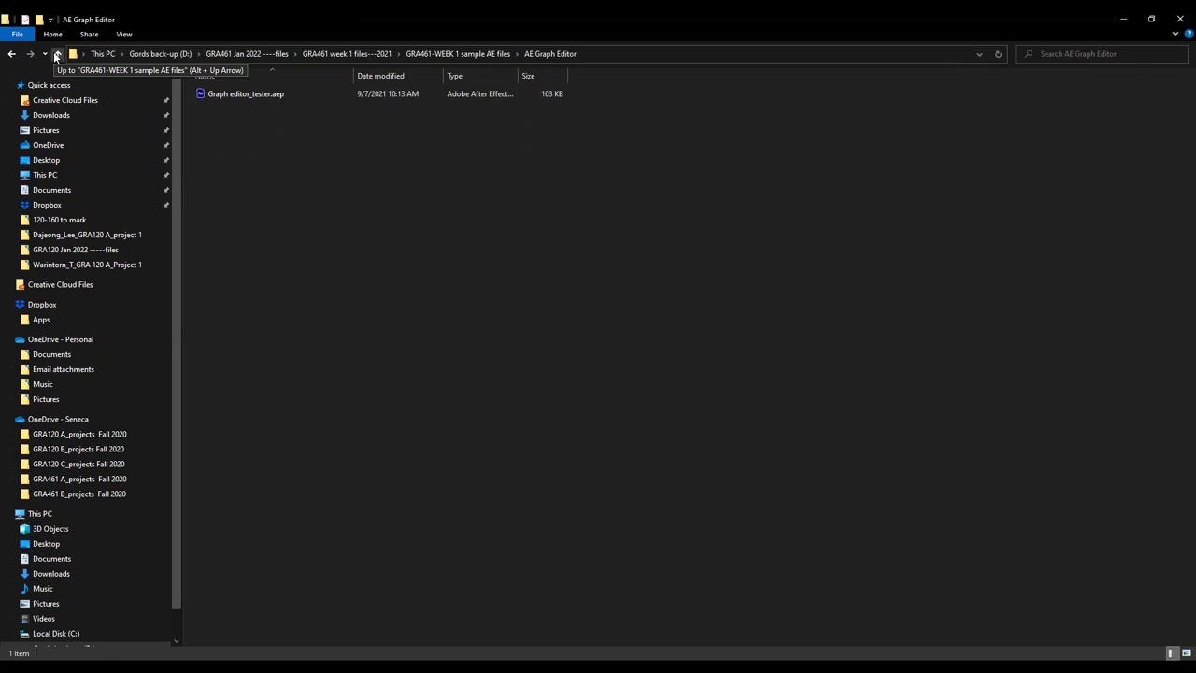
pyautogui.click(56, 56)
pyautogui.click(225, 96)
pyautogui.doubleClick(225, 96)
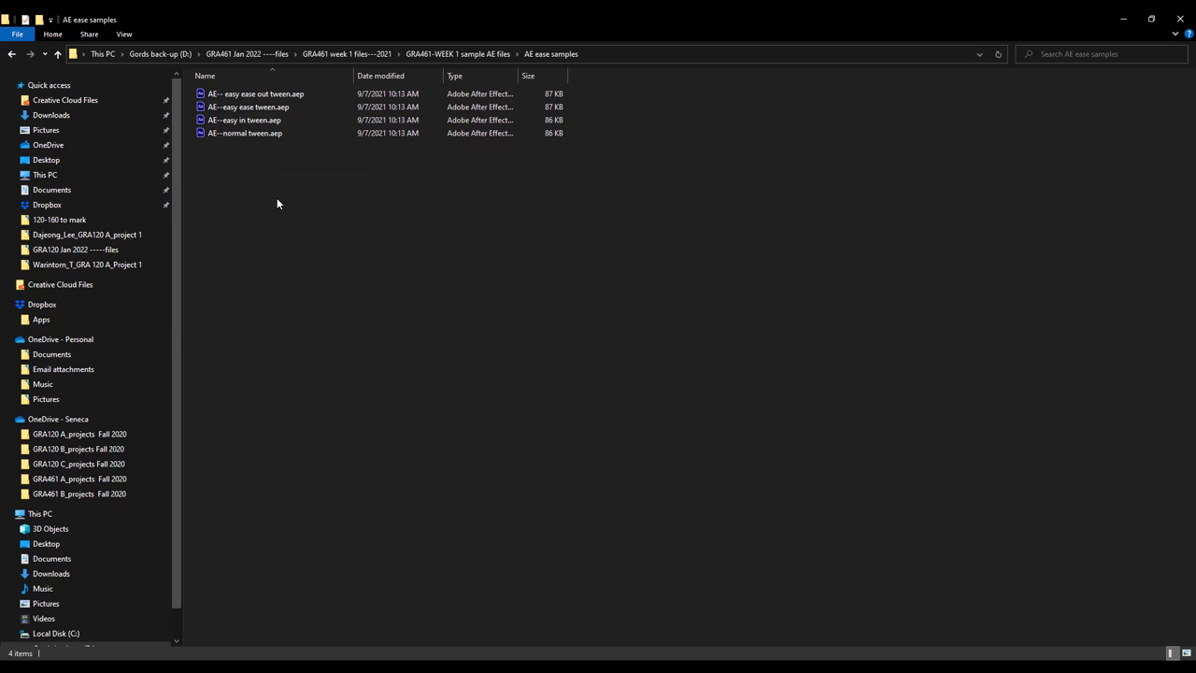
pyautogui.click(58, 54)
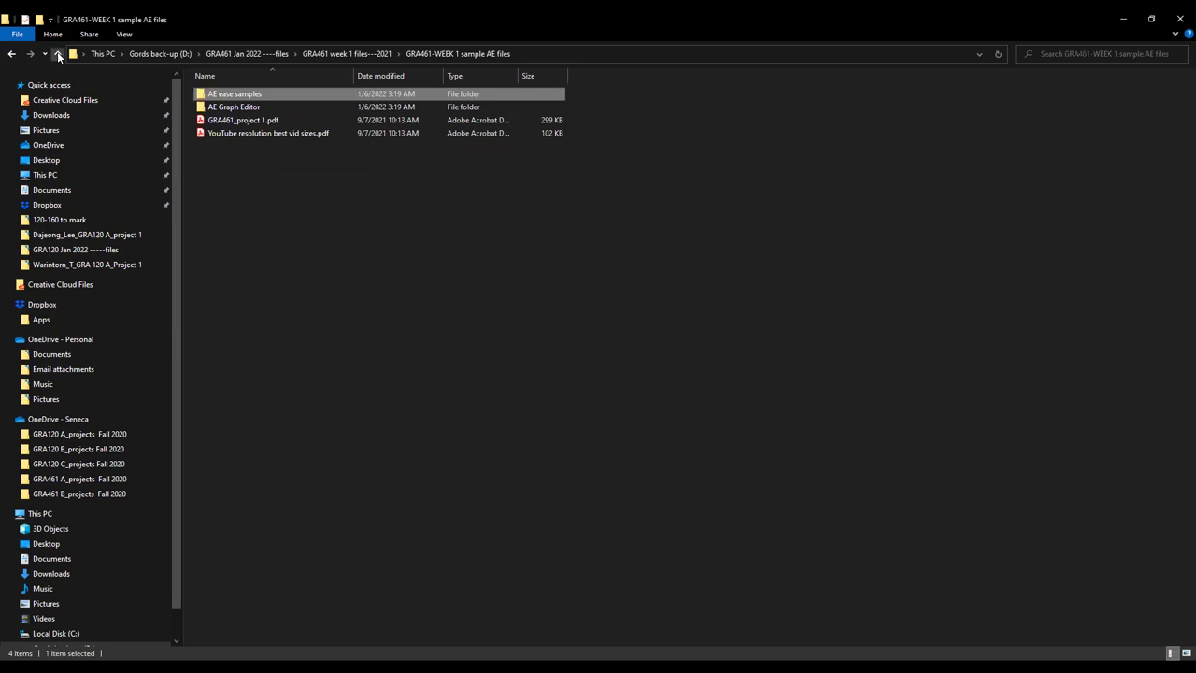
pyautogui.click(58, 54)
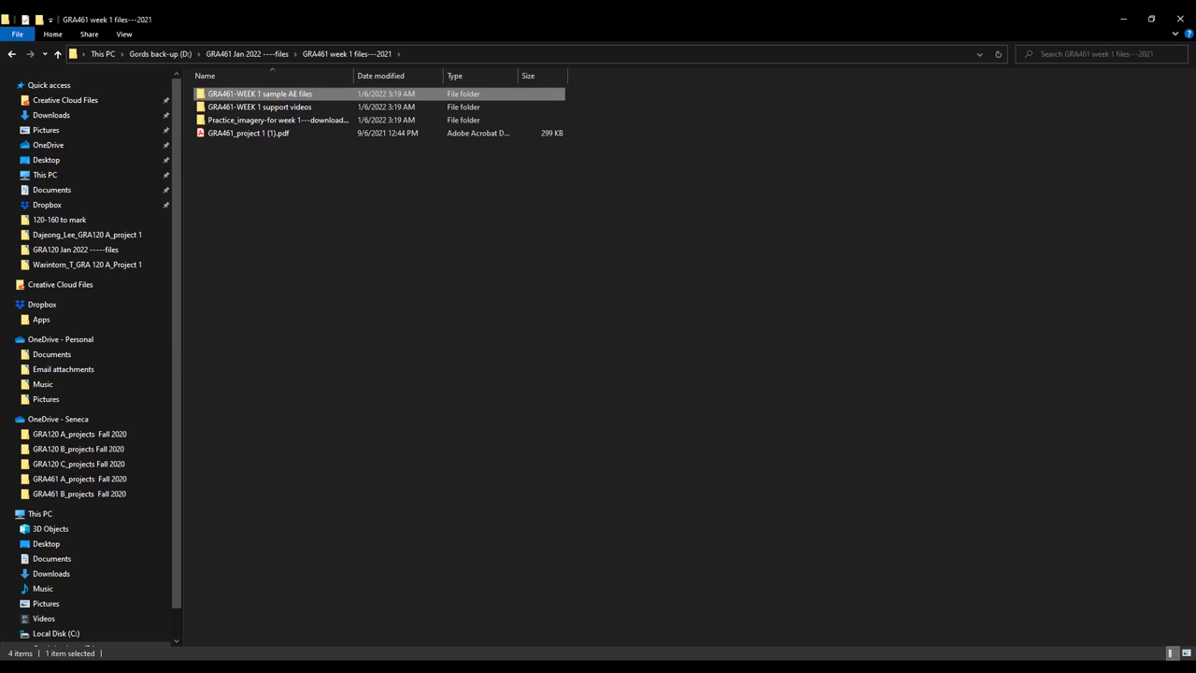
# Switch to After Effects and set Comp 1's width and height to 500 px in the composition settings.
pyautogui.hotkey('alt', 'Tab')
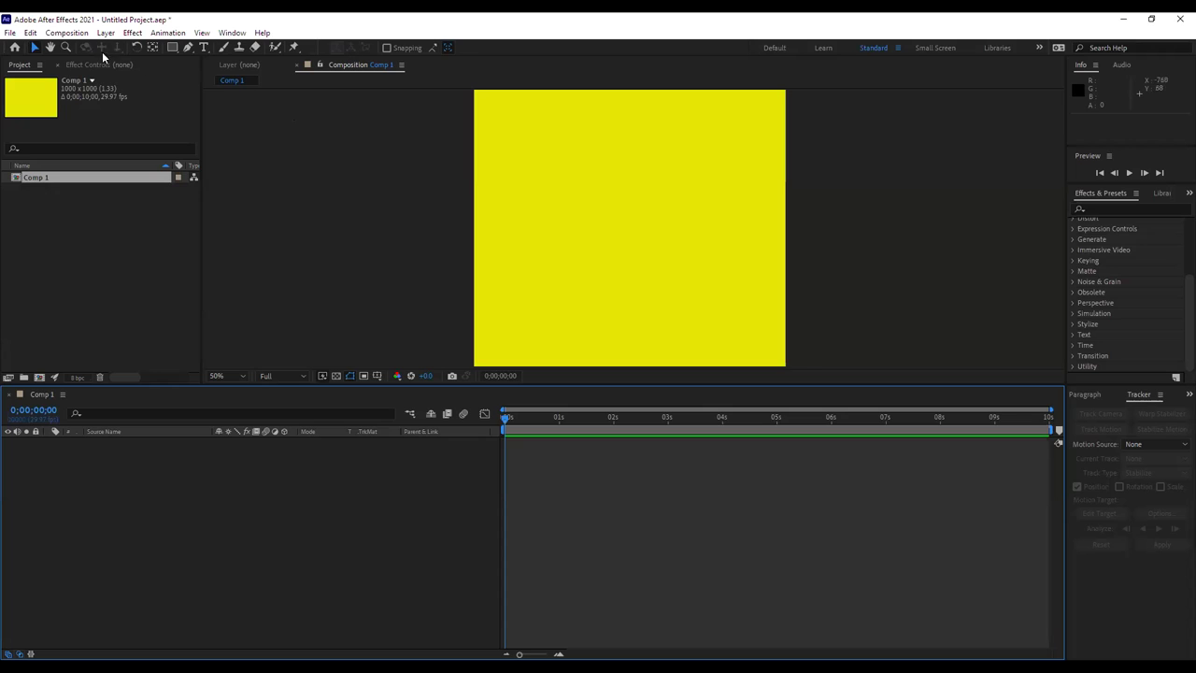
pyautogui.click(67, 34)
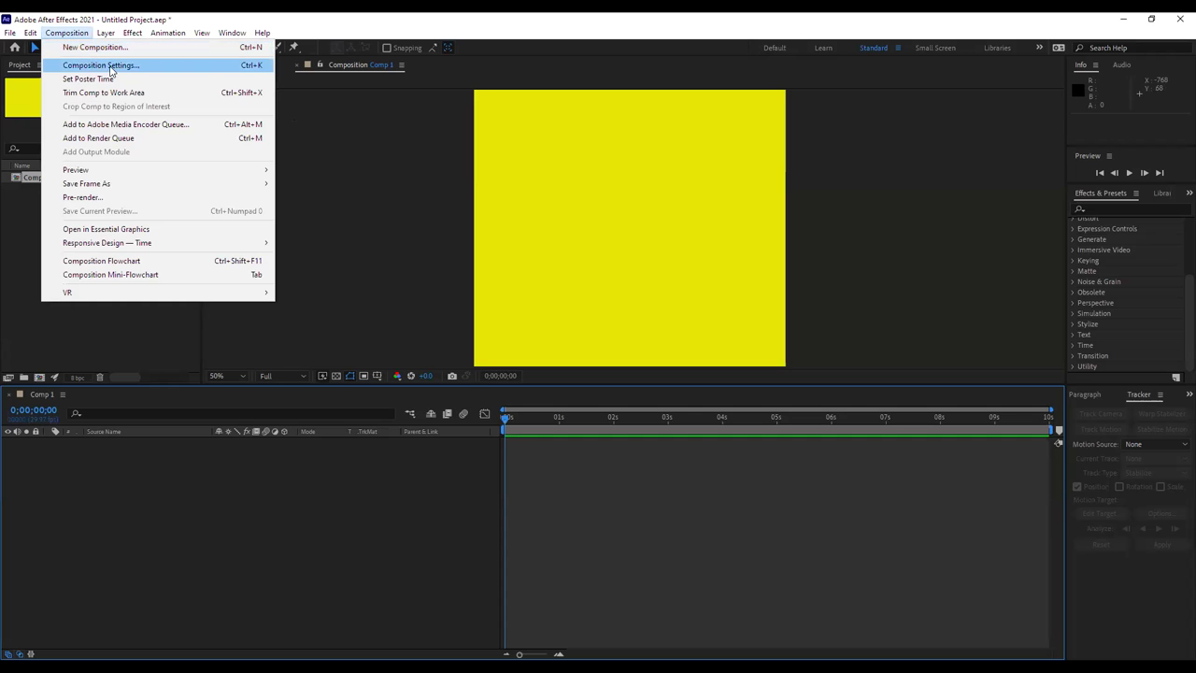
pyautogui.click(357, 145)
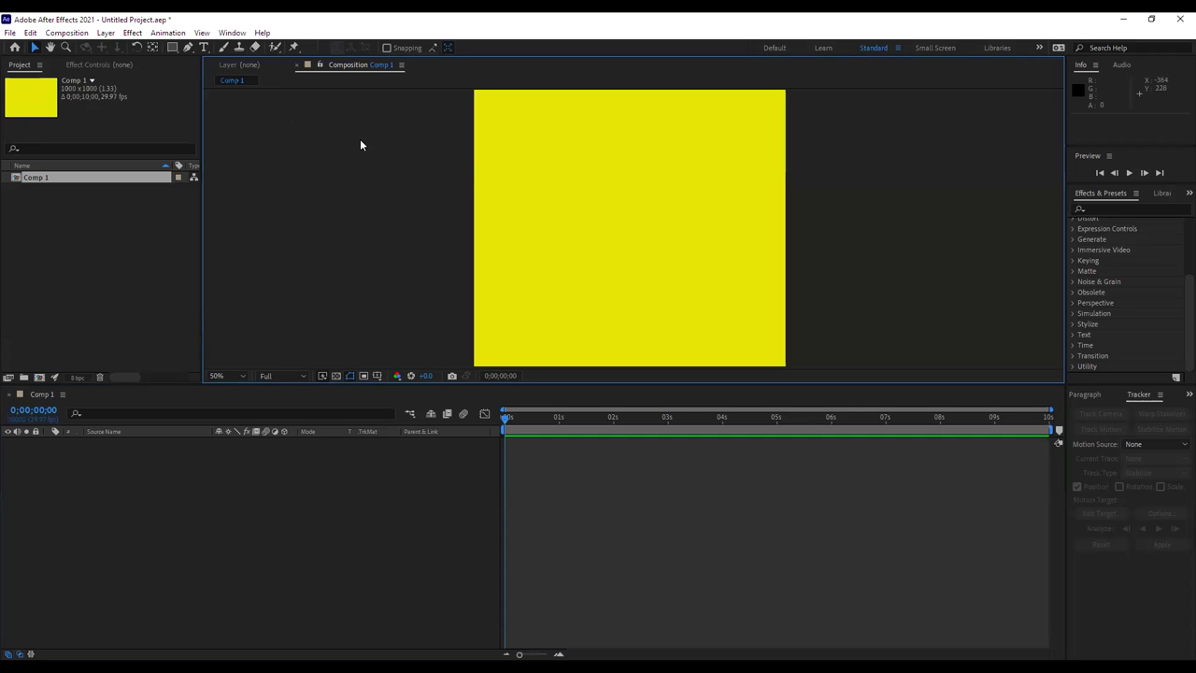
pyautogui.rightClick(360, 144)
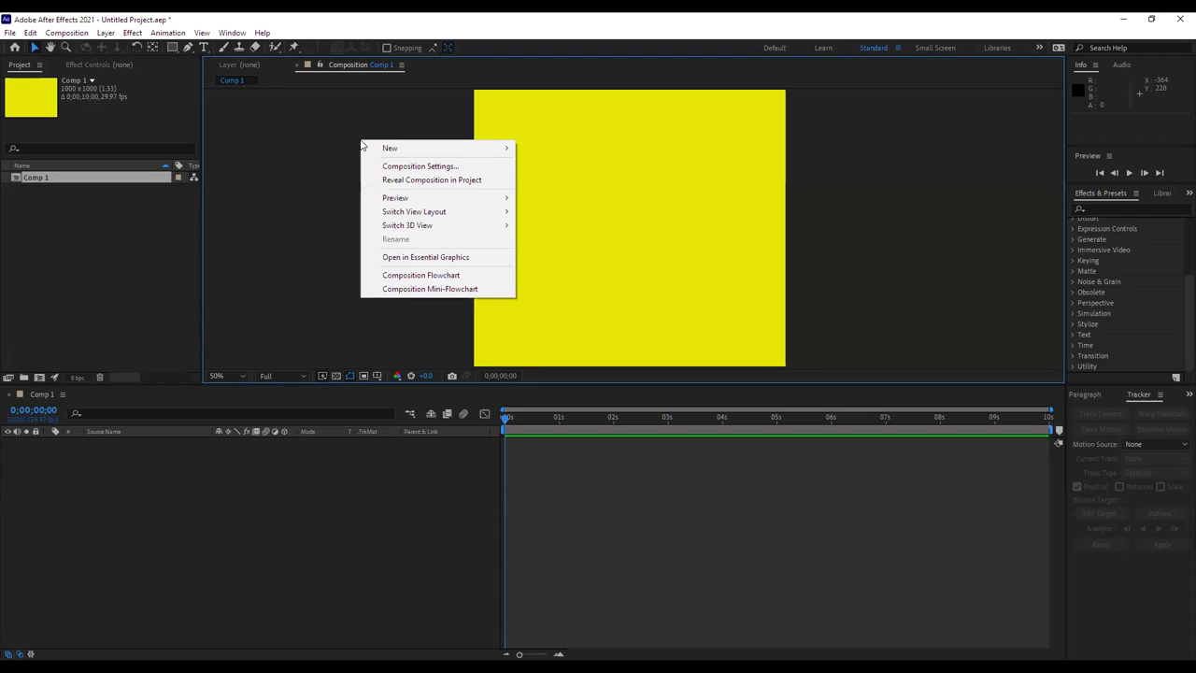
pyautogui.click(409, 167)
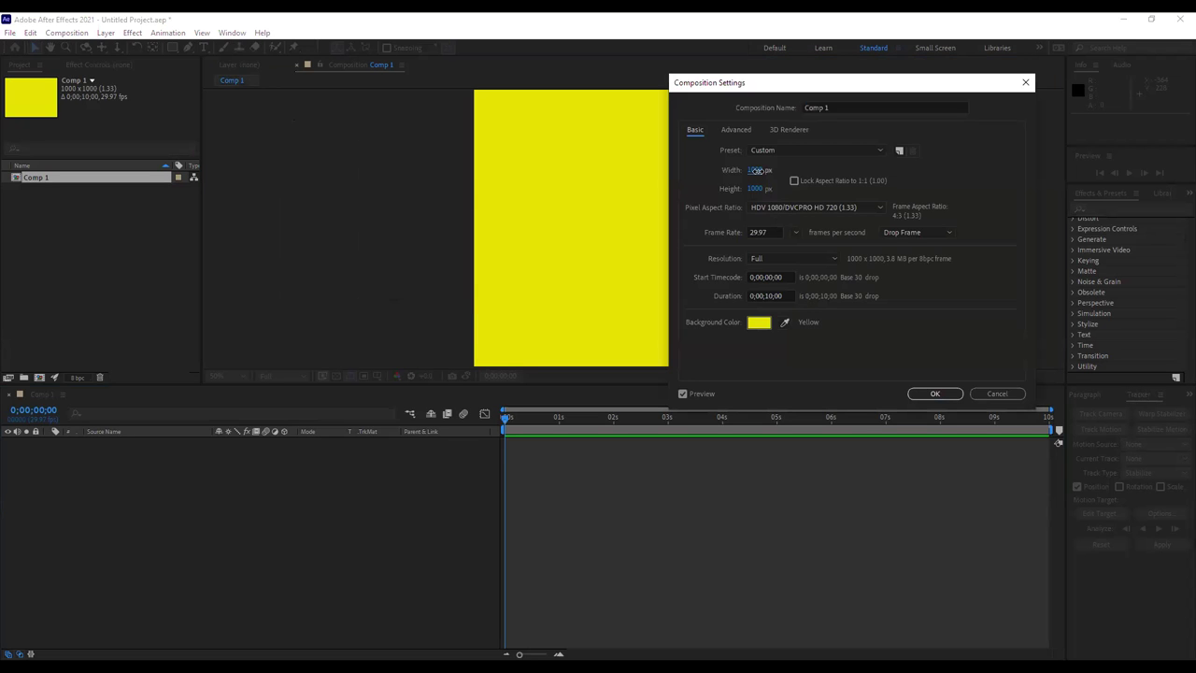
pyautogui.click(755, 170)
pyautogui.write('500')
pyautogui.click(755, 188)
pyautogui.write('500')
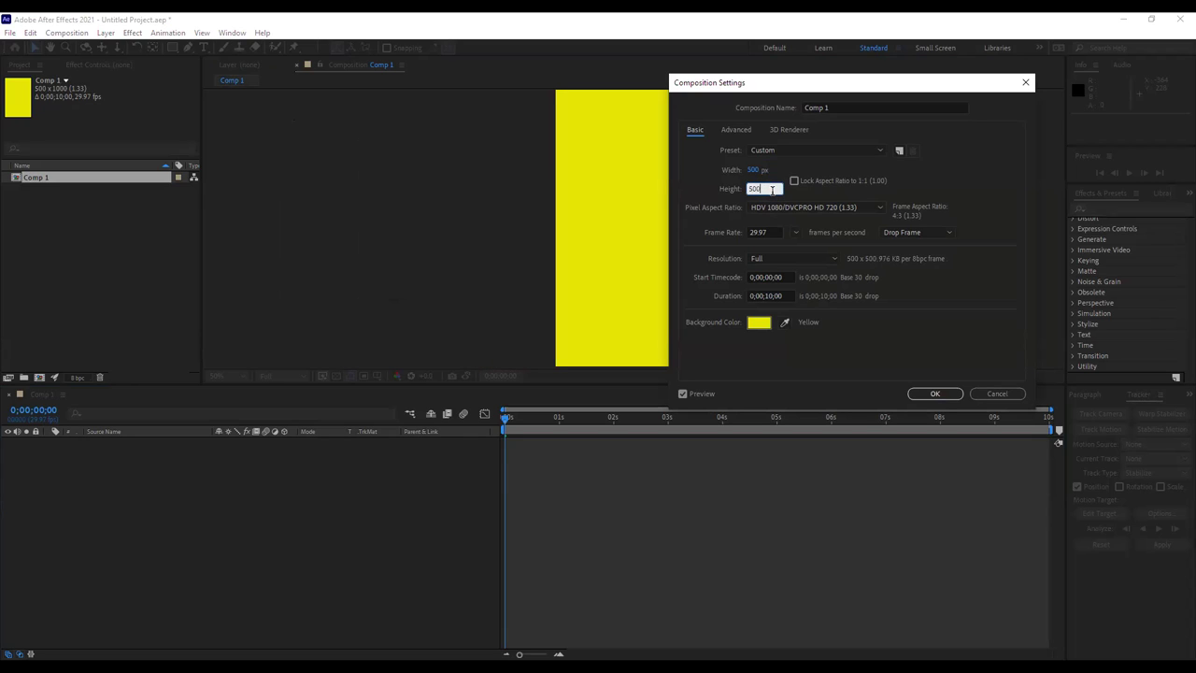
pyautogui.click(931, 392)
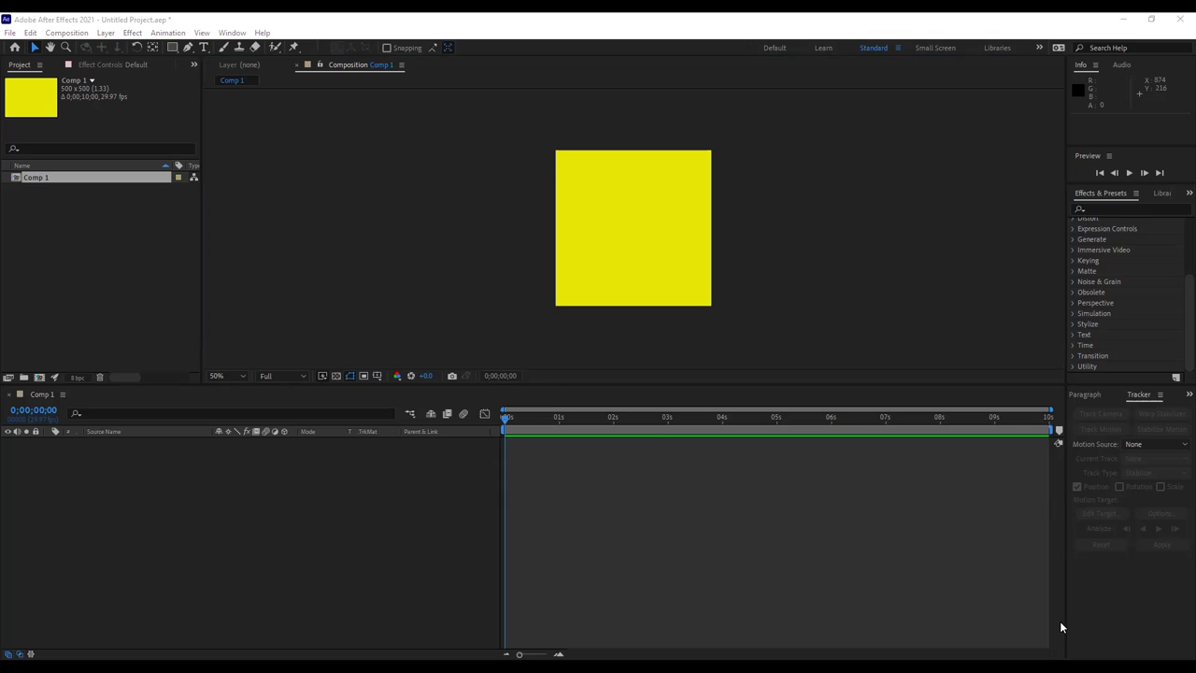
# Review Comp 1's composition settings again and toggle the transparency grid on and off.
pyautogui.rightClick(436, 133)
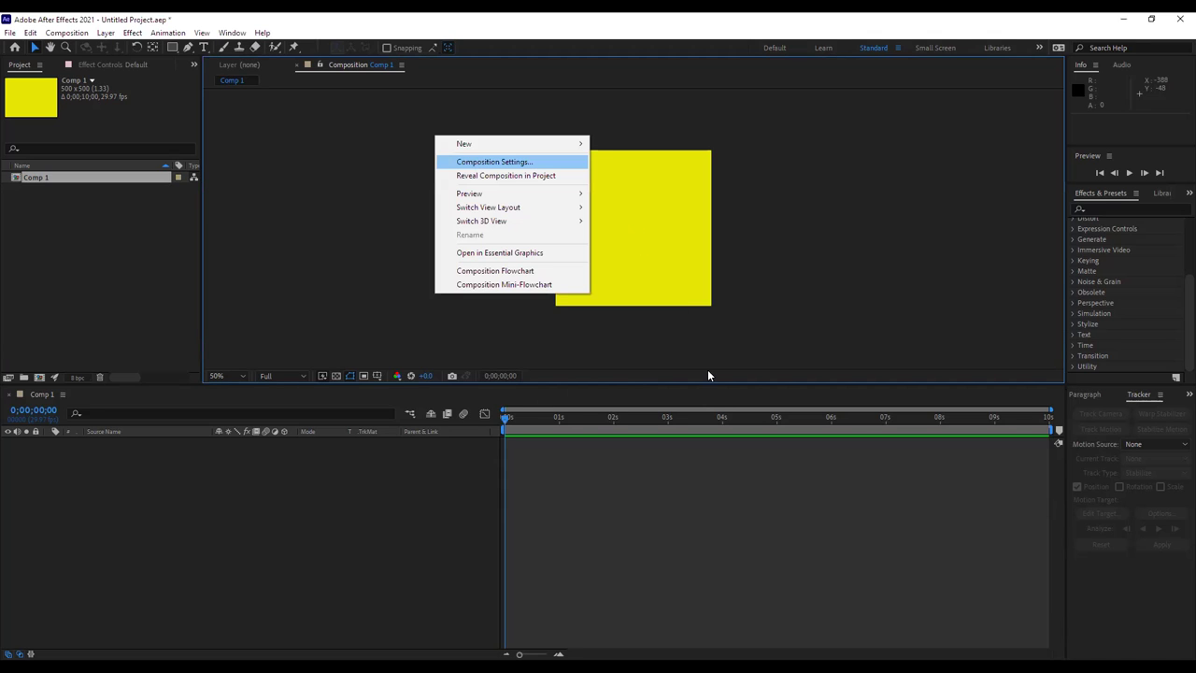
pyautogui.click(476, 161)
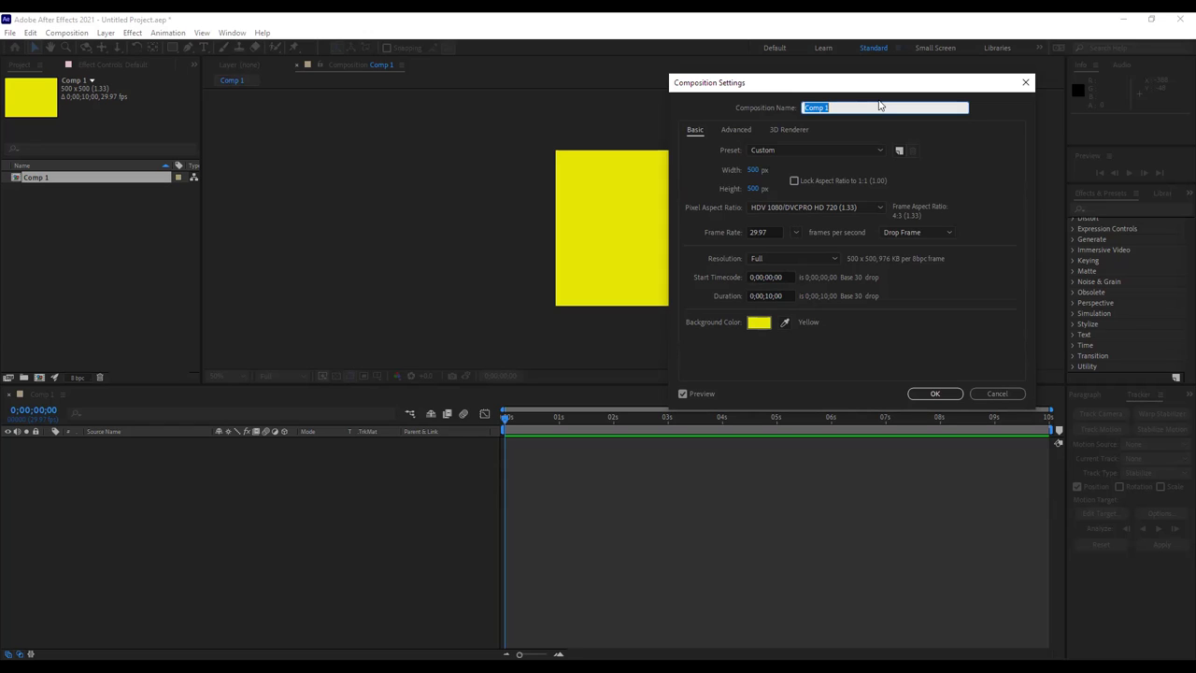
pyautogui.click(941, 396)
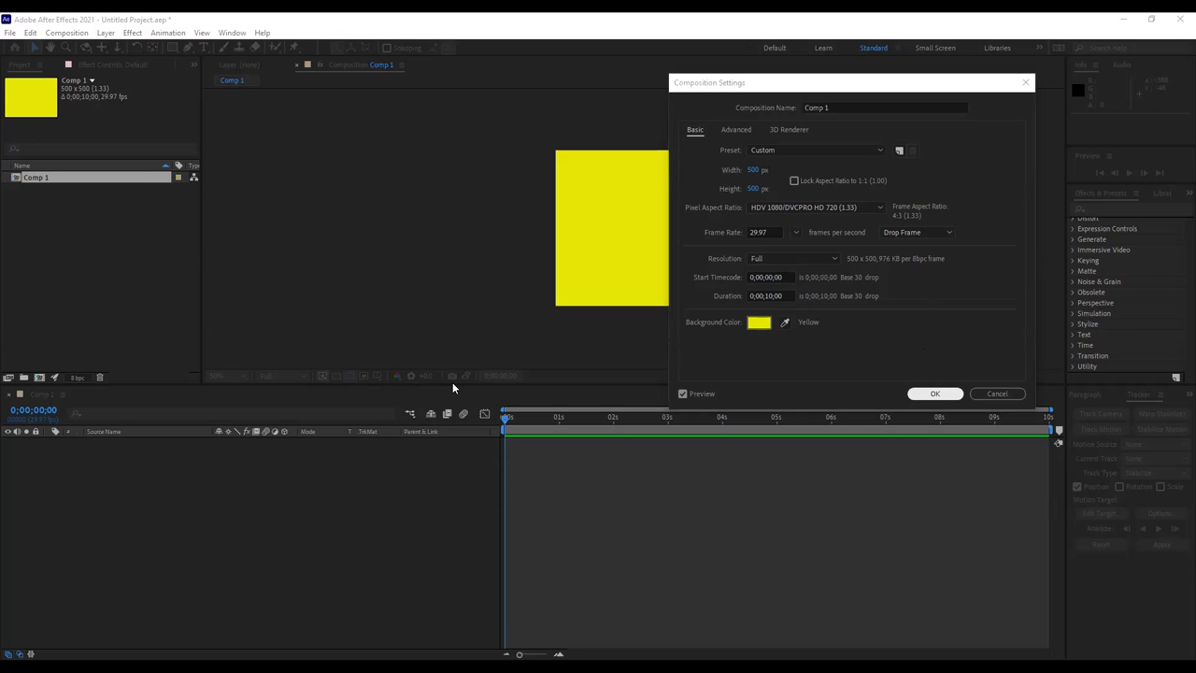
pyautogui.click(337, 375)
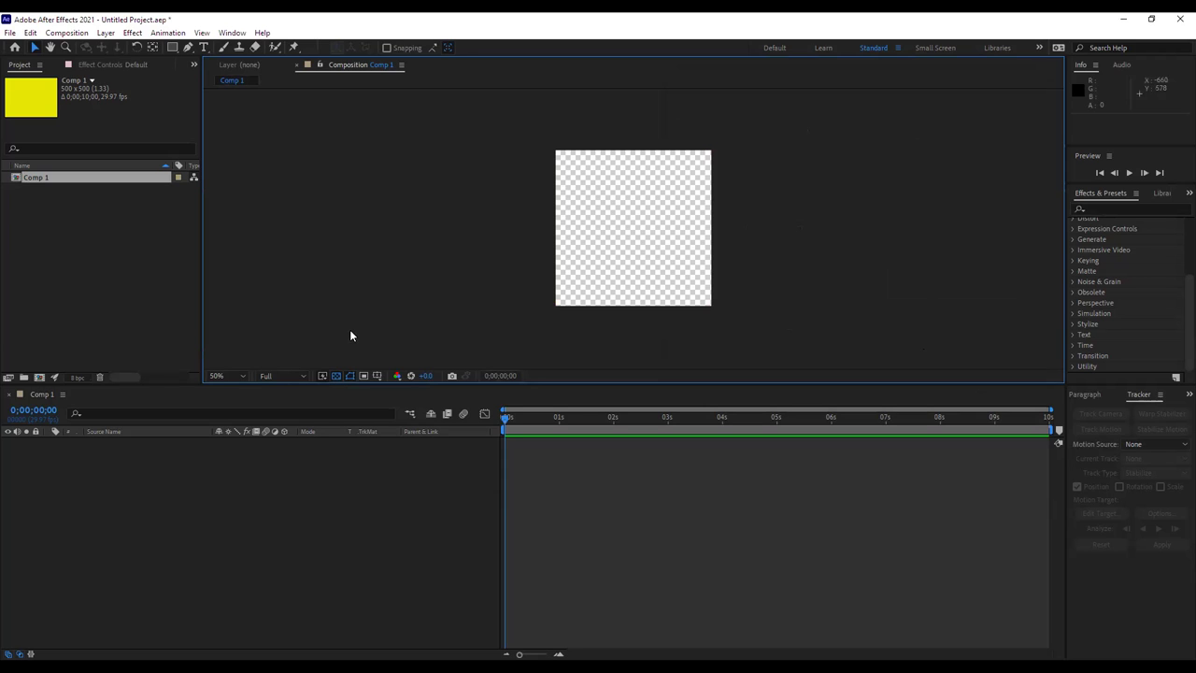
pyautogui.click(335, 376)
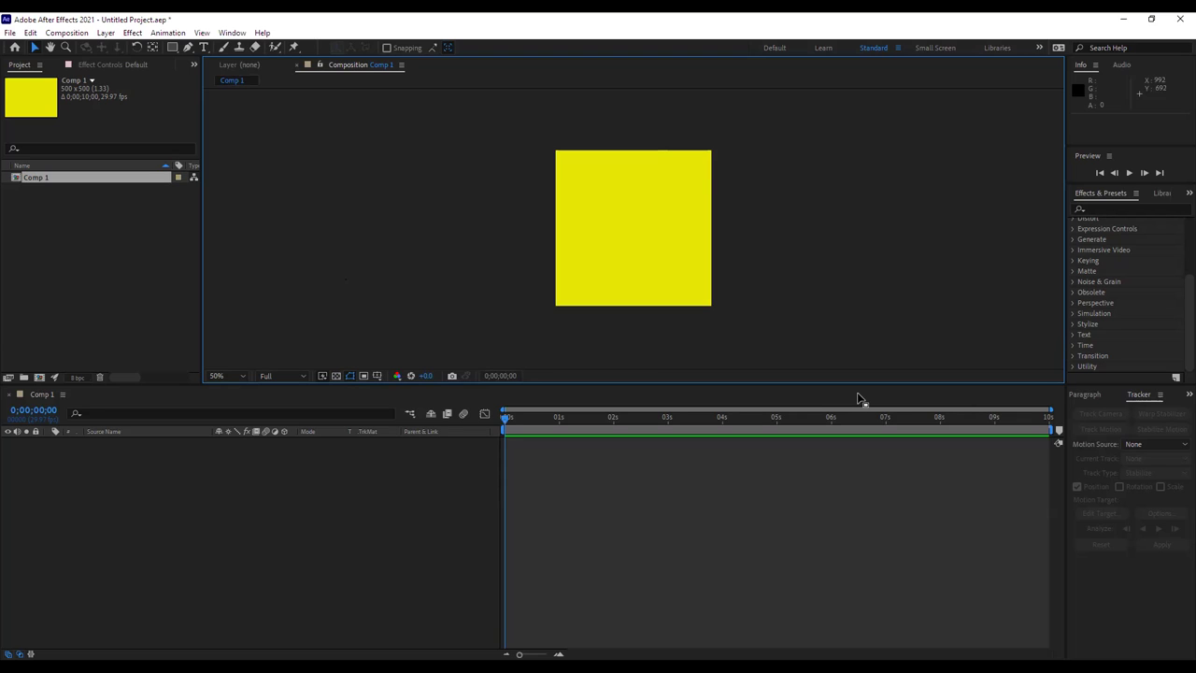
pyautogui.hotkey('ctrl', 's')
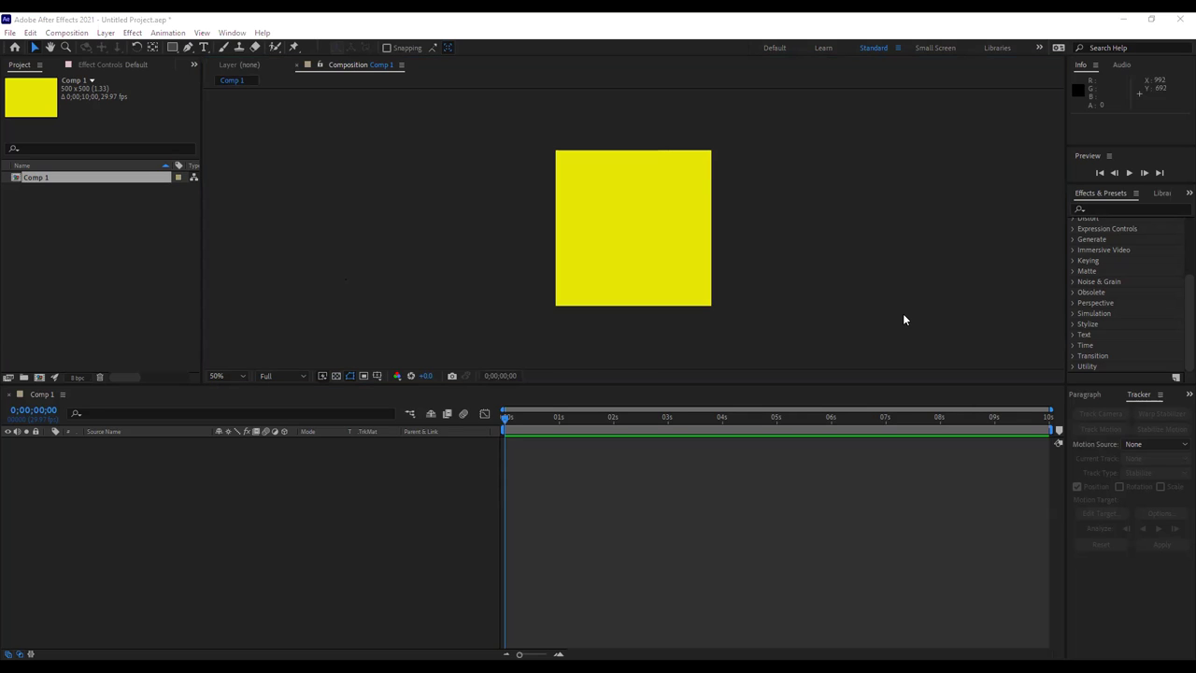
pyautogui.click(276, 168)
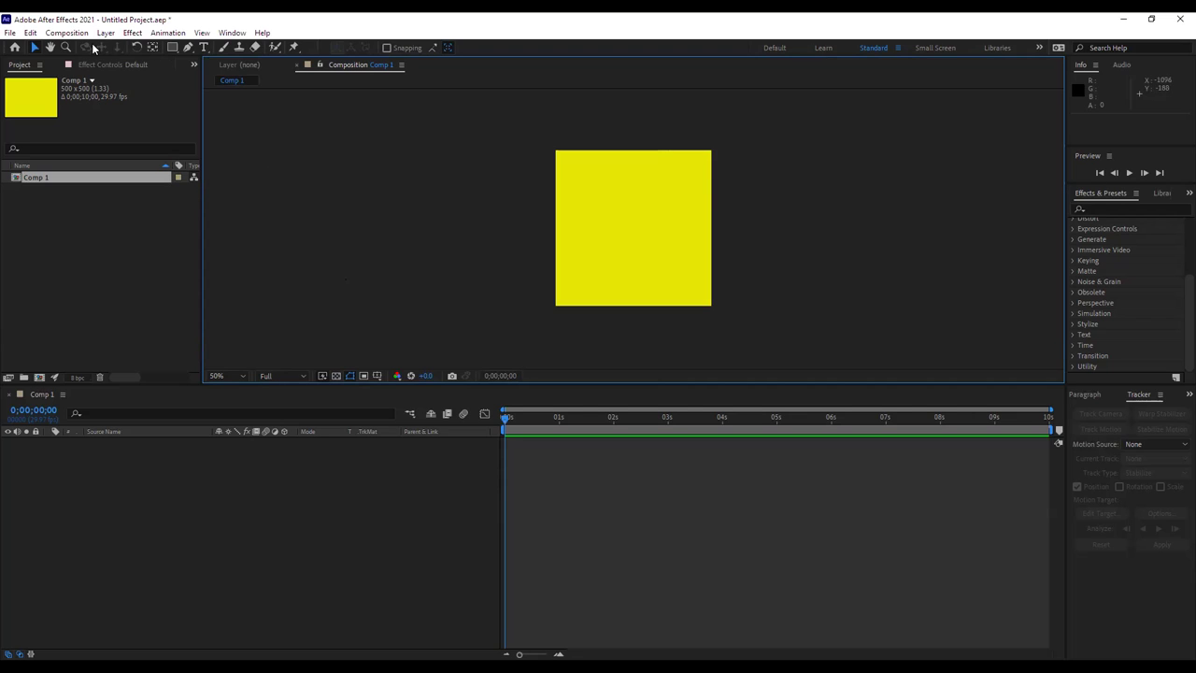
# Activate the Rectangle tool and review its fill type, blend modes and fill color, keeping a solid purple fill.
pyautogui.click(174, 47)
pyautogui.click(174, 49)
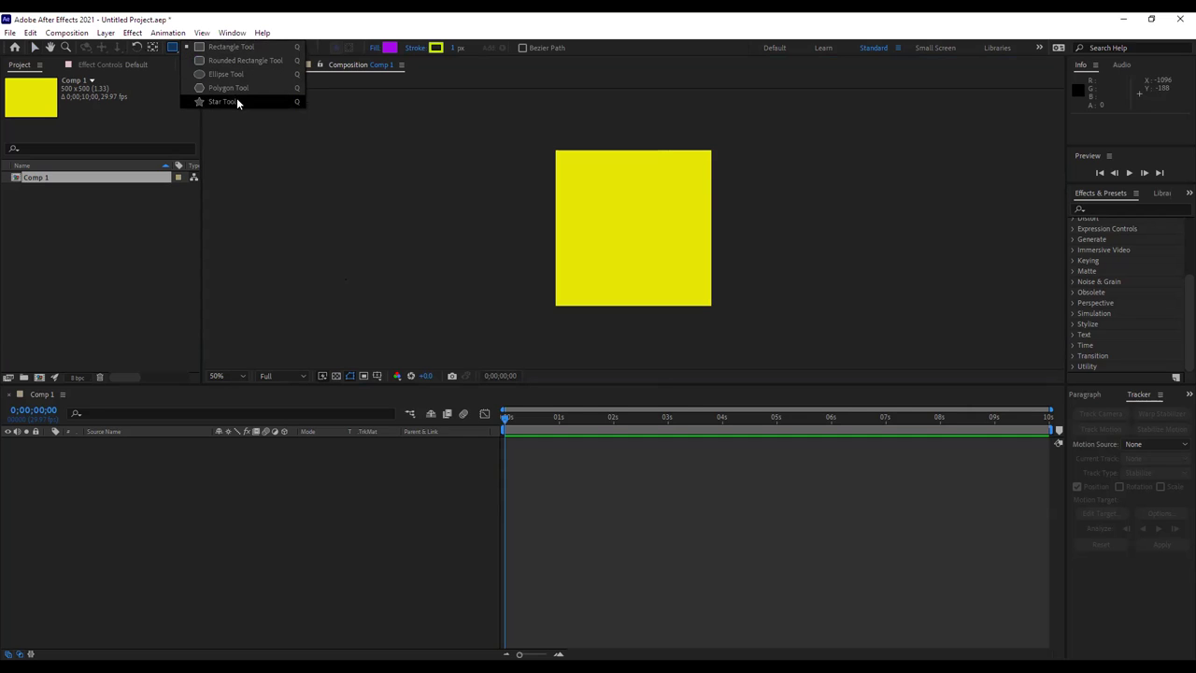
pyautogui.click(221, 49)
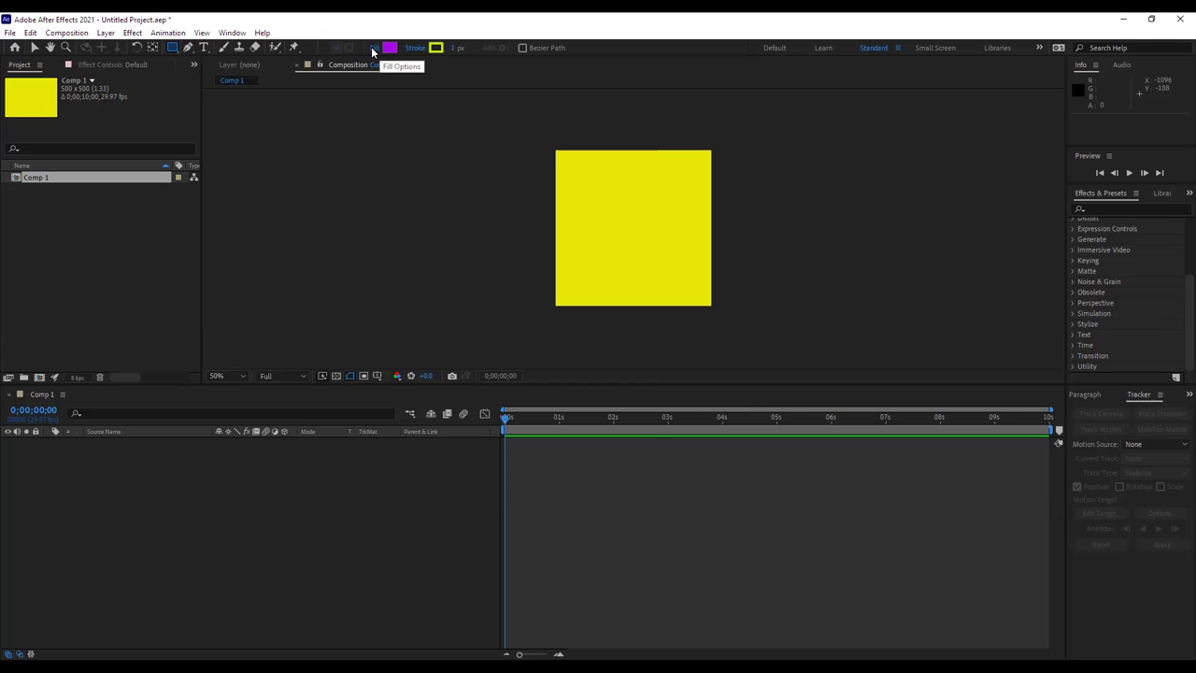
pyautogui.click(371, 48)
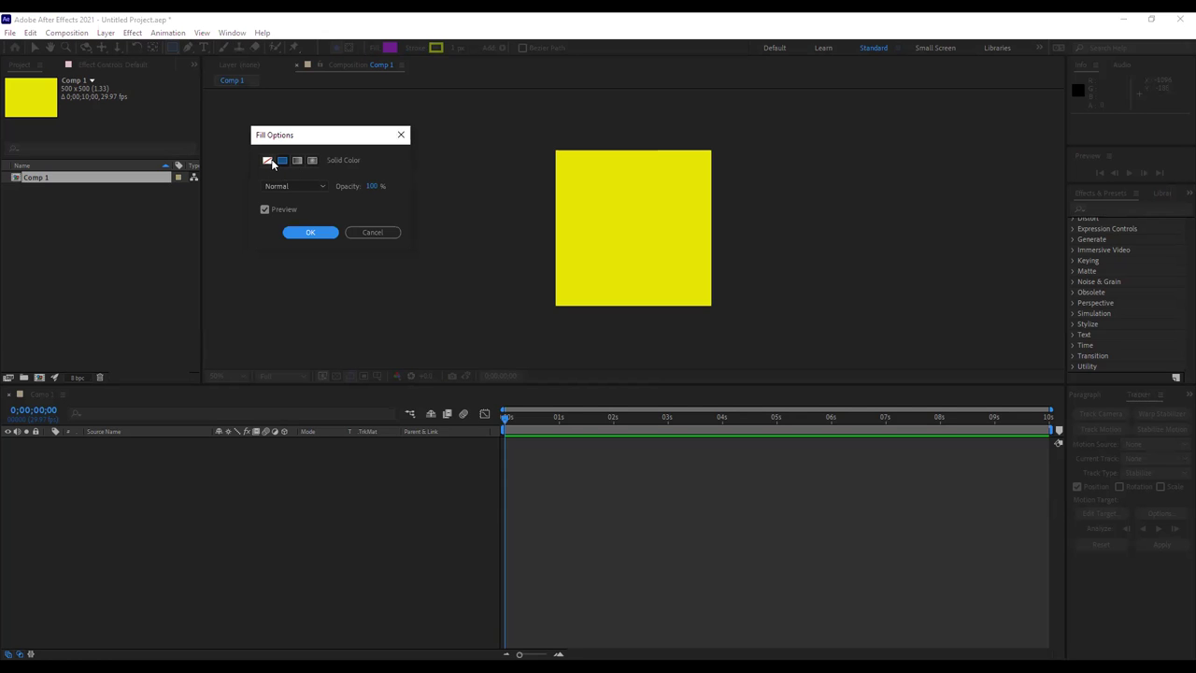
pyautogui.click(323, 186)
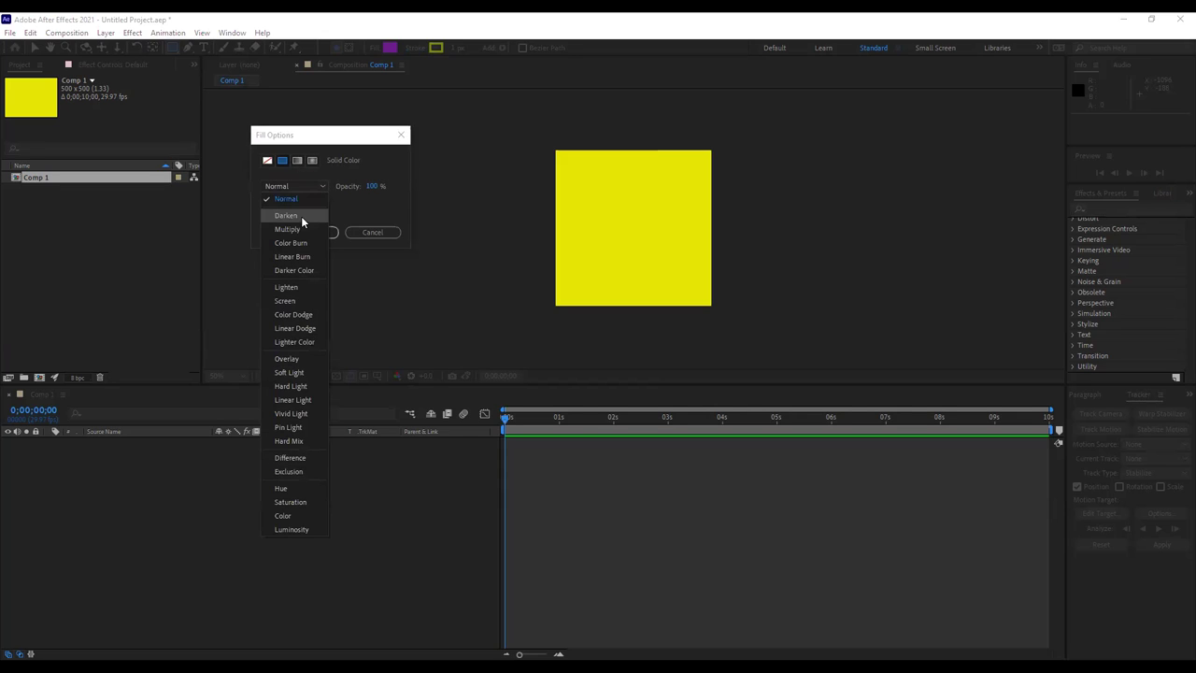
pyautogui.click(383, 205)
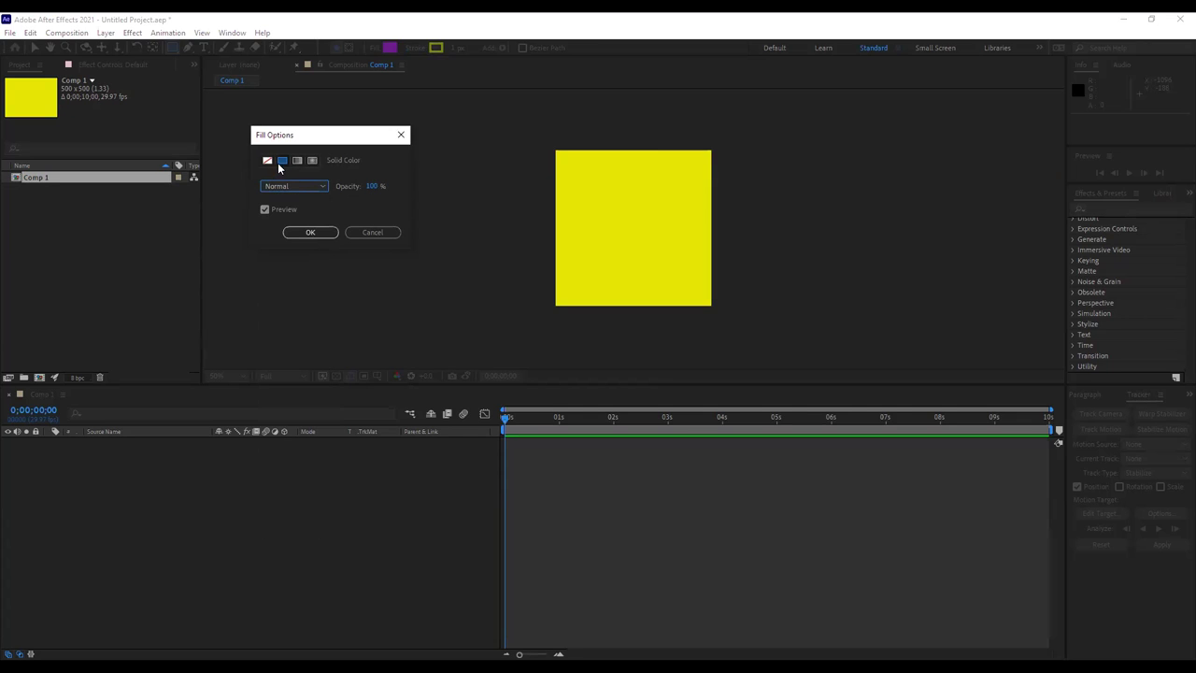
pyautogui.click(311, 232)
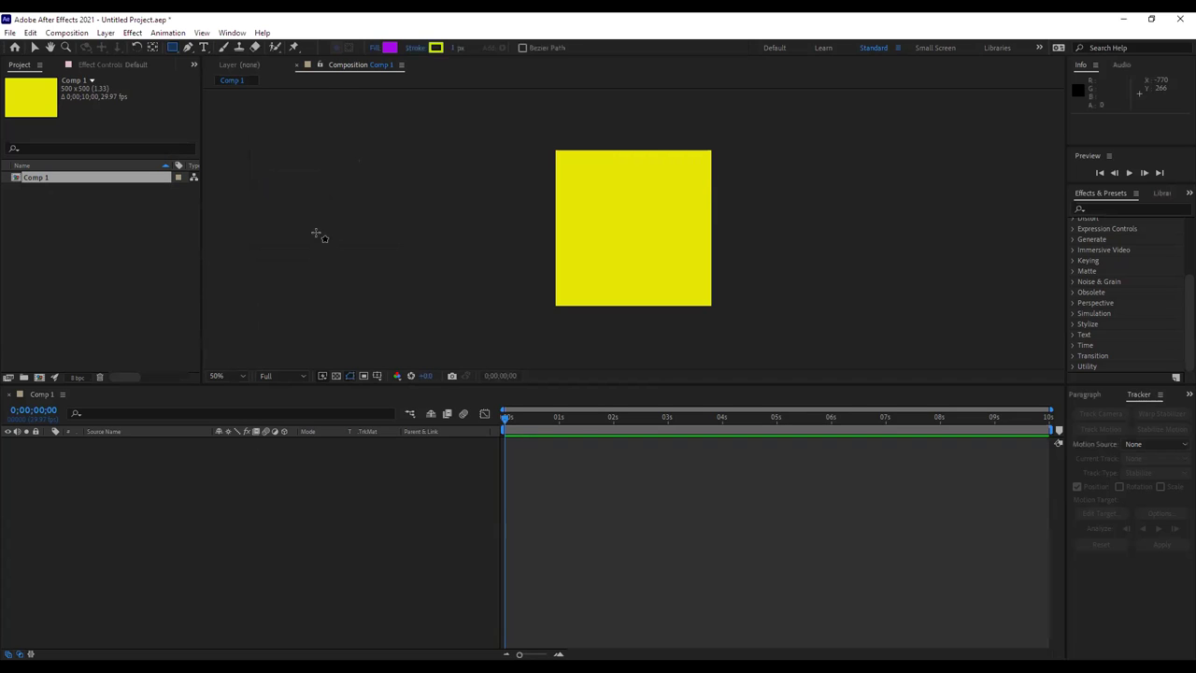
pyautogui.click(390, 48)
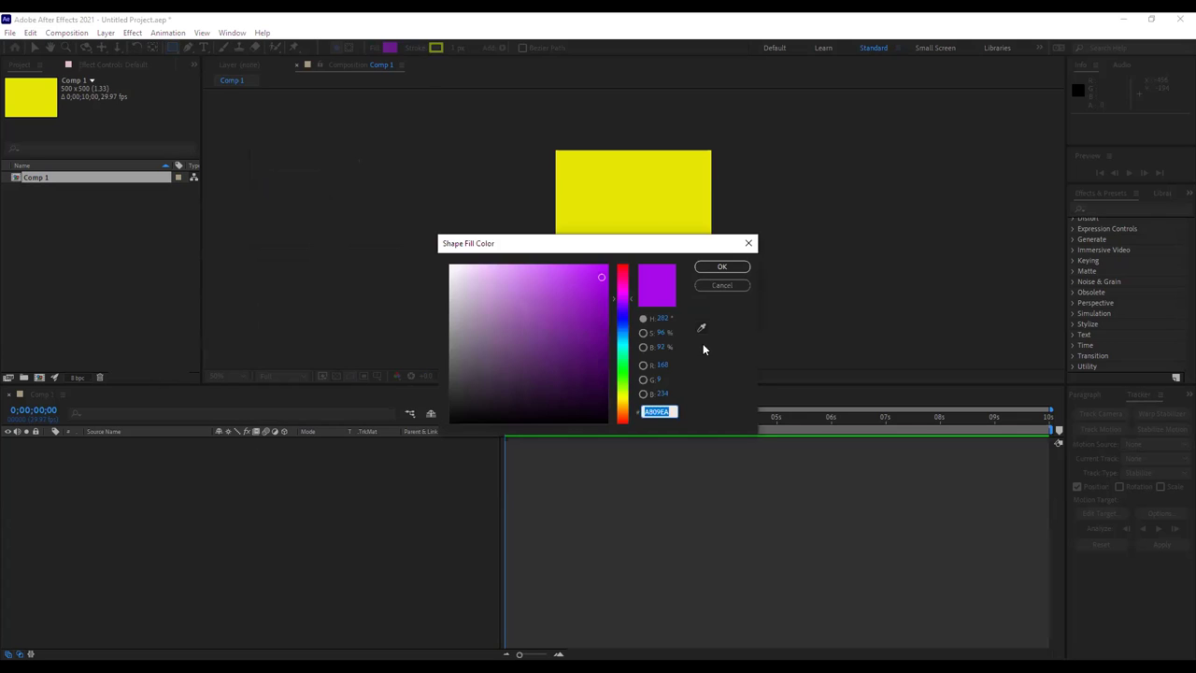
pyautogui.click(729, 285)
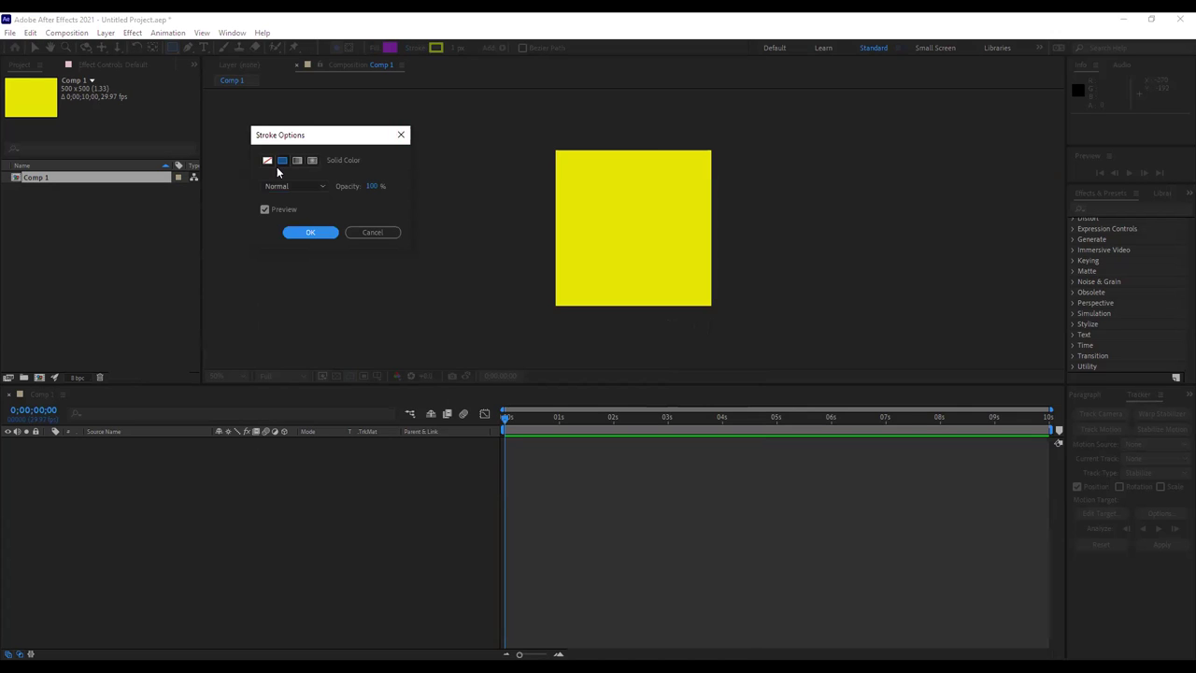
# Set the shape stroke to 0 px and draw a purple rectangle about 306 px tall in the upper left of the composition.
pyautogui.click(331, 234)
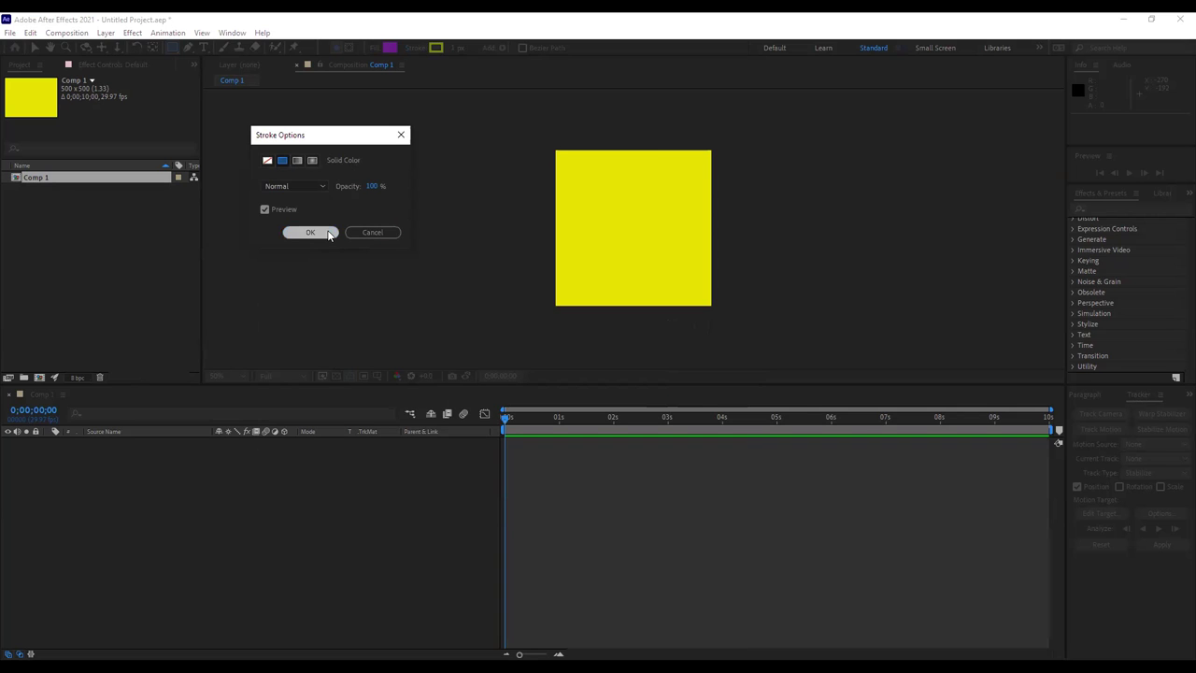
pyautogui.click(435, 49)
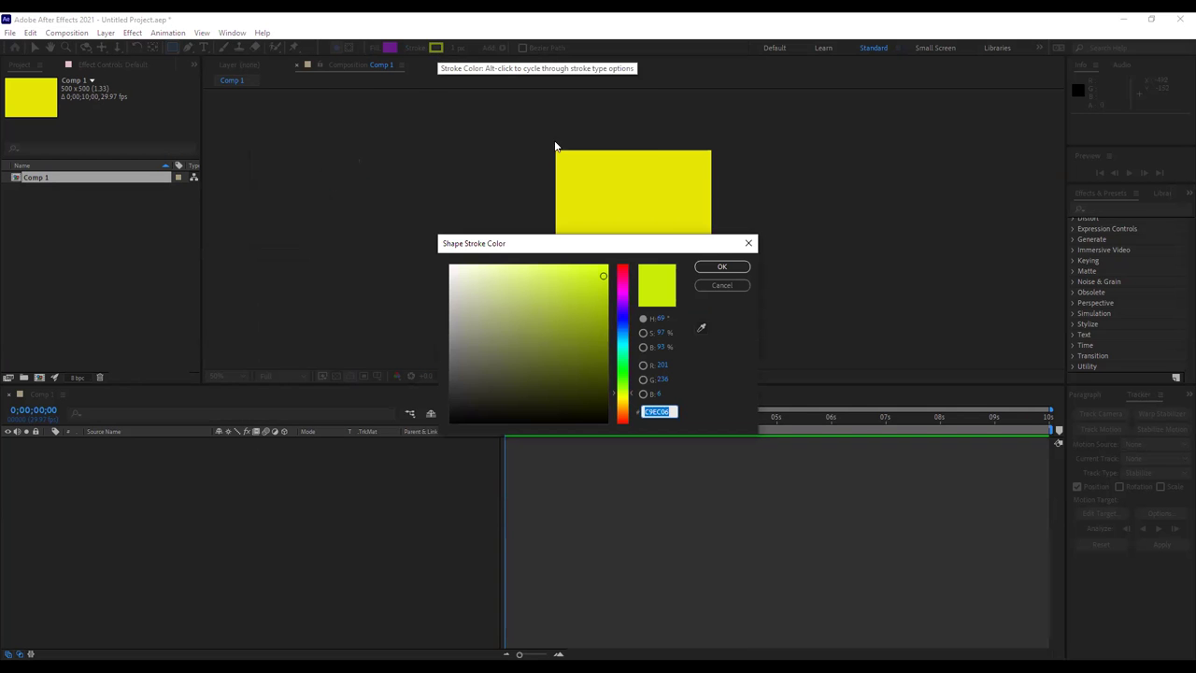
pyautogui.click(703, 267)
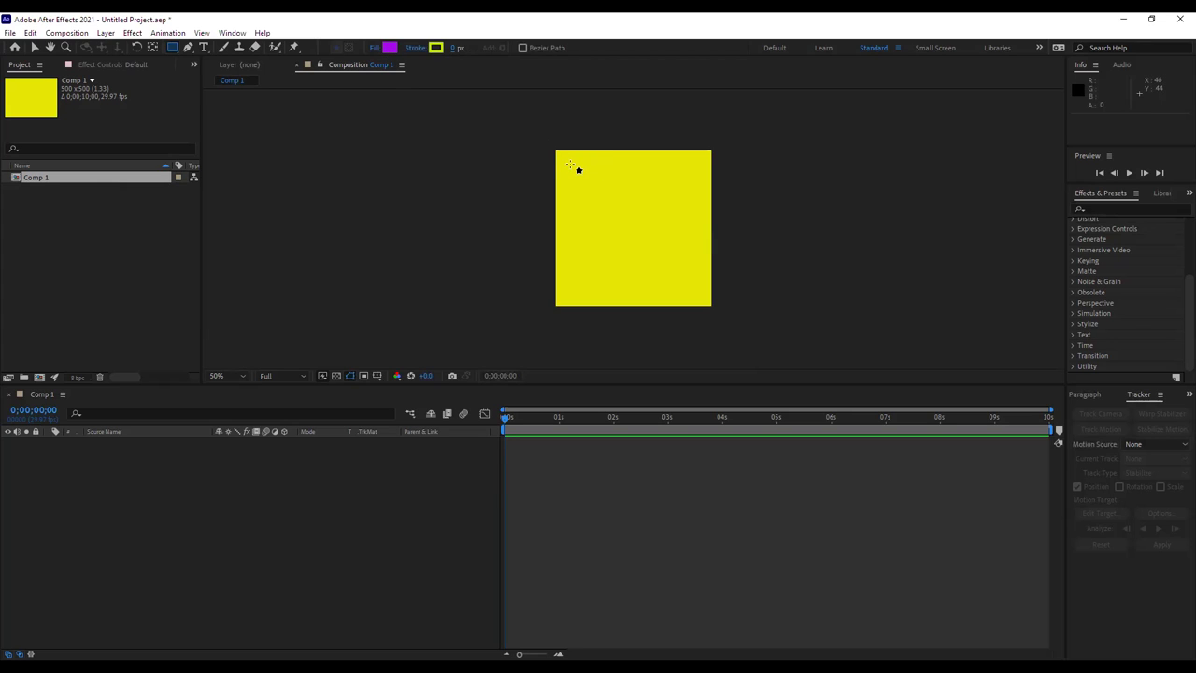
pyautogui.moveTo(569, 164); pyautogui.dragTo(626, 259)
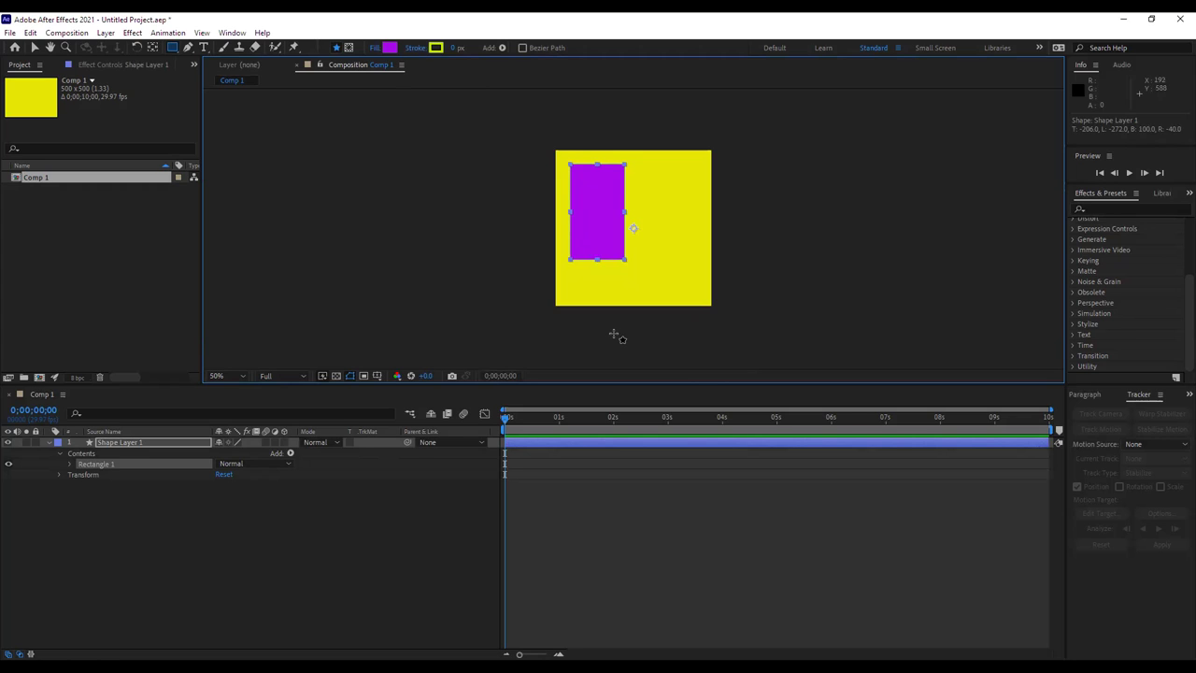
# Move the purple rectangle into the upper-left corner of the composition and collapse Shape Layer 1 in the timeline.
pyautogui.click(30, 47)
pyautogui.moveTo(591, 248); pyautogui.dragTo(606, 254)
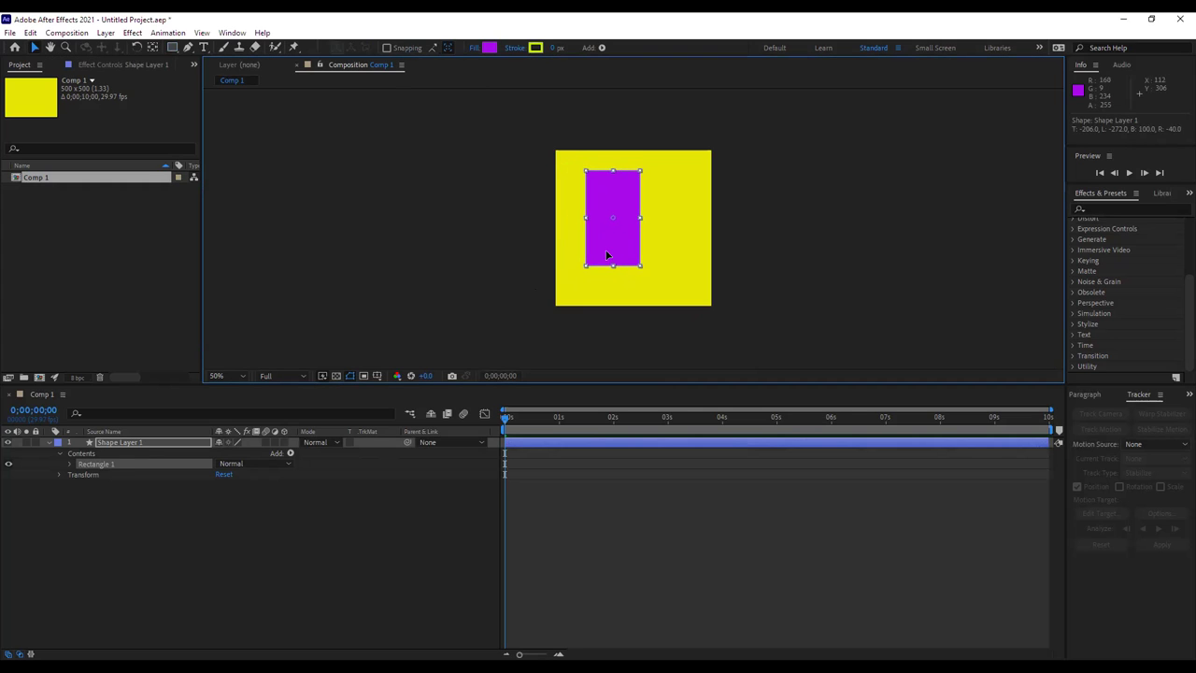
pyautogui.moveTo(644, 168)
pyautogui.mouseDown()
pyautogui.moveTo(657, 172)
pyautogui.moveTo(644, 165)
pyautogui.mouseUp()
pyautogui.moveTo(619, 251); pyautogui.dragTo(598, 235)
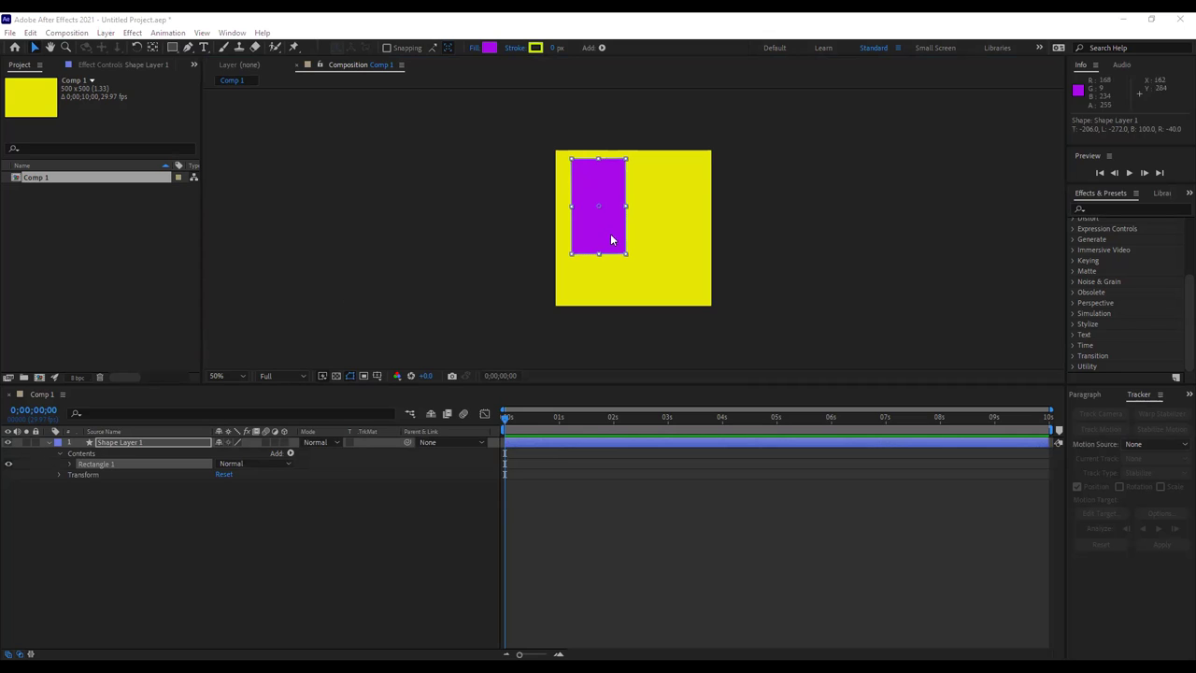
pyautogui.moveTo(598, 240); pyautogui.dragTo(591, 236)
pyautogui.moveTo(588, 174); pyautogui.dragTo(592, 171)
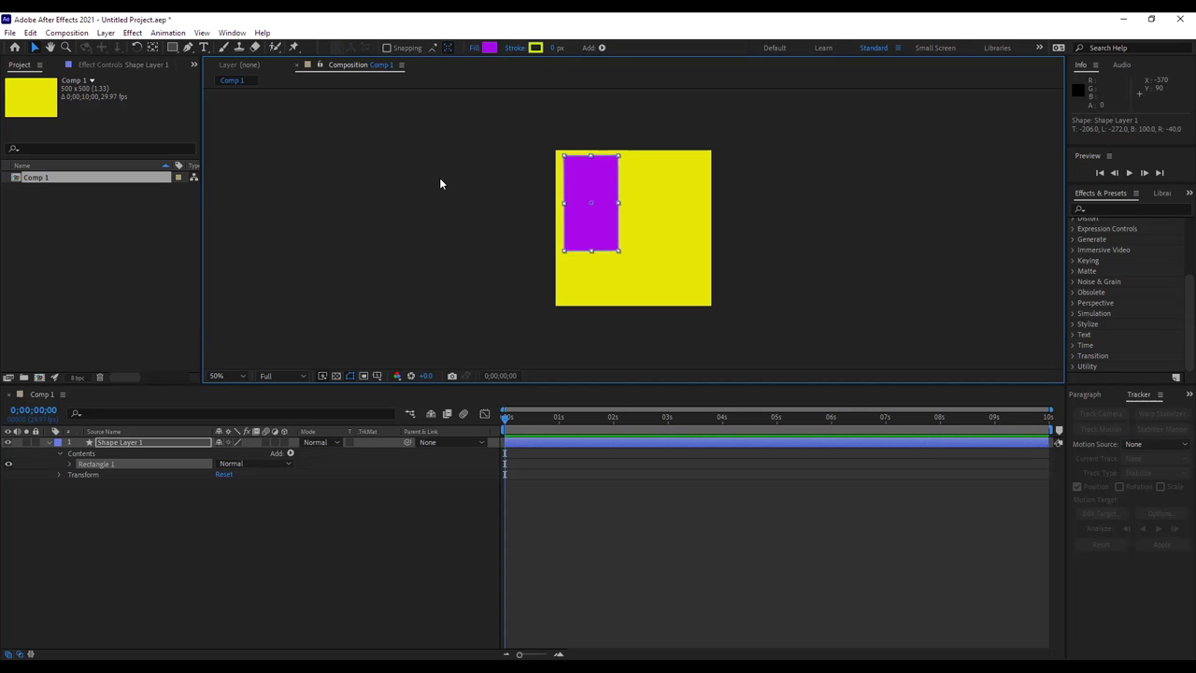
pyautogui.moveTo(598, 238); pyautogui.dragTo(592, 237)
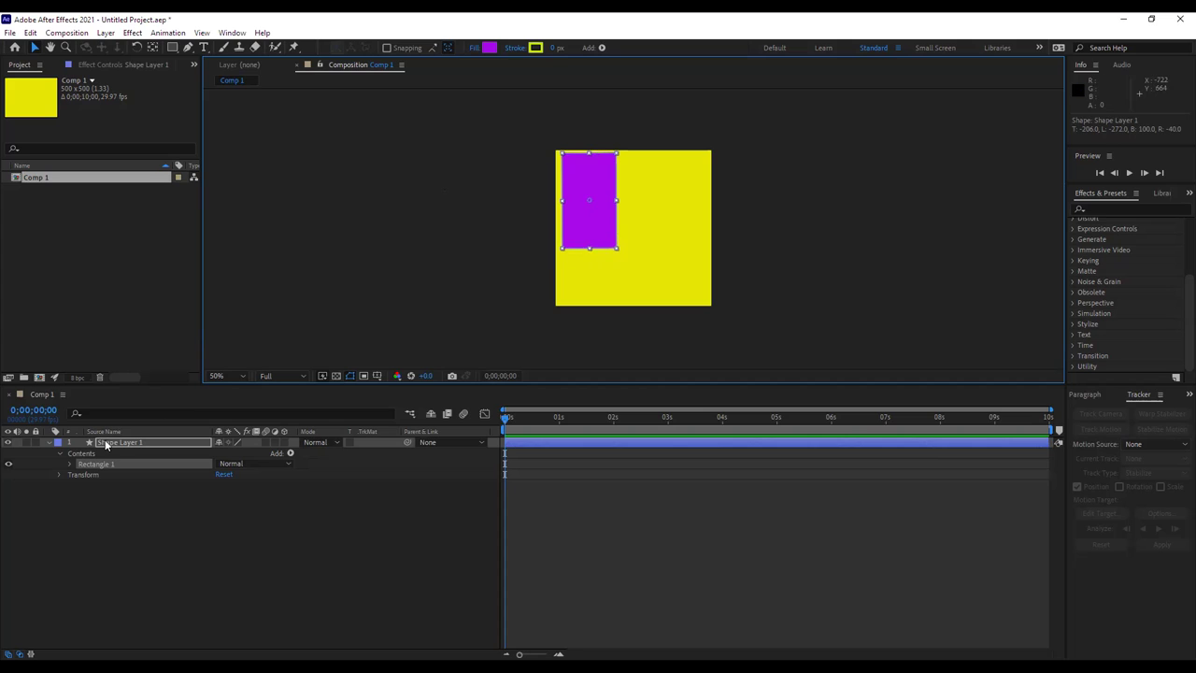
pyautogui.click(50, 441)
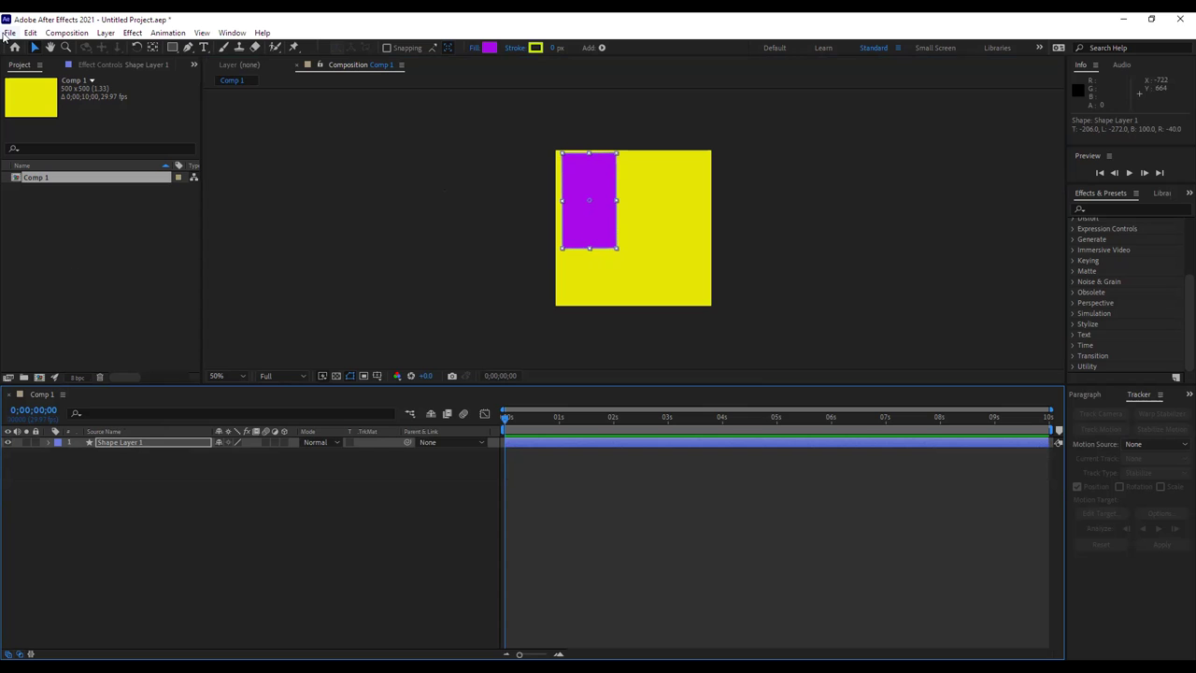
# Import wetransfer-image.jpg from the Desktop as footage and add it to Comp 1 beneath Shape Layer 1.
pyautogui.click(9, 33)
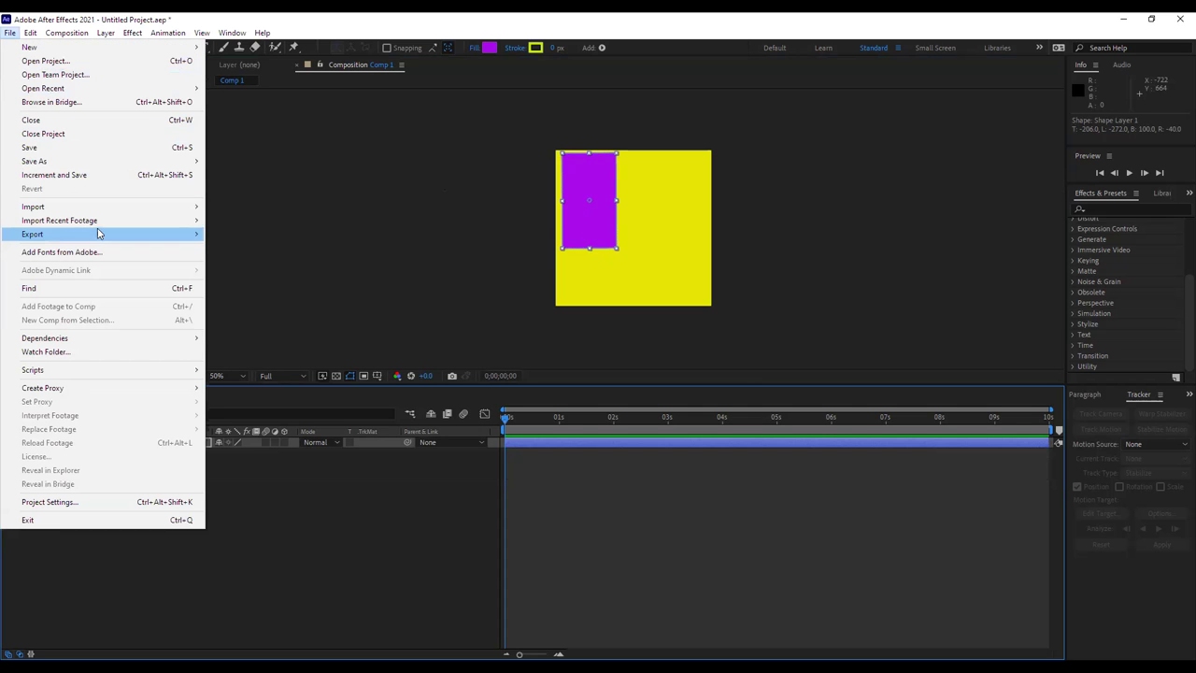
pyautogui.moveTo(98, 206)
pyautogui.click(234, 202)
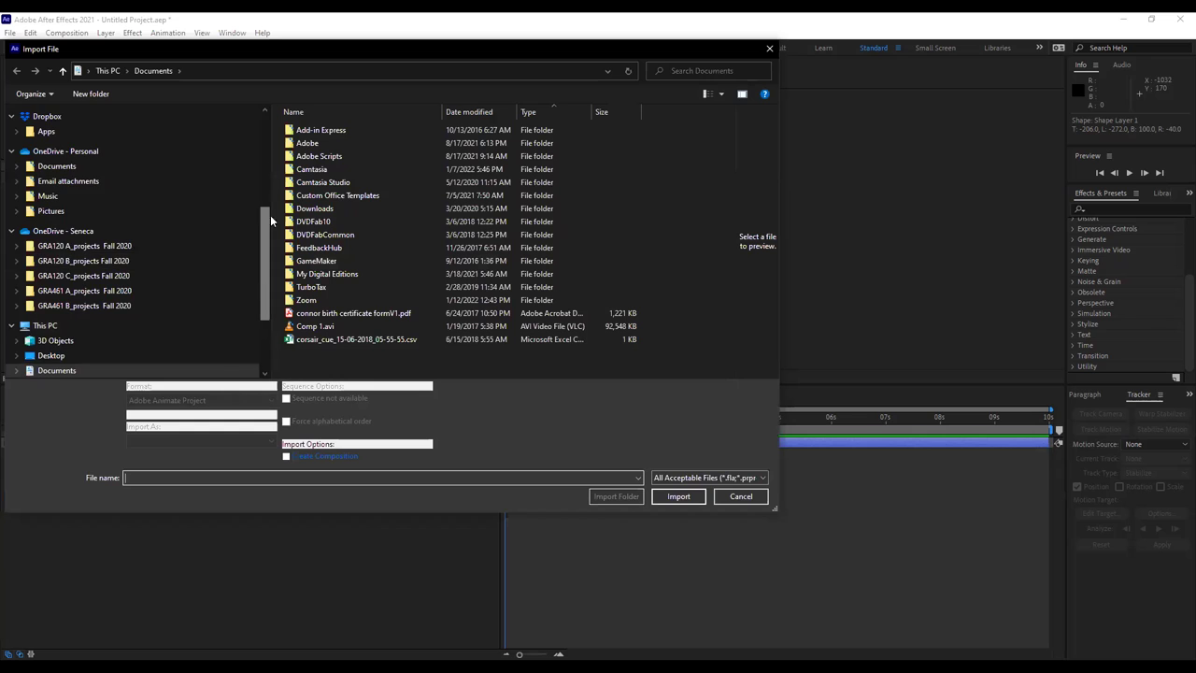
pyautogui.scroll(5, 256, 258)
pyautogui.click(143, 197)
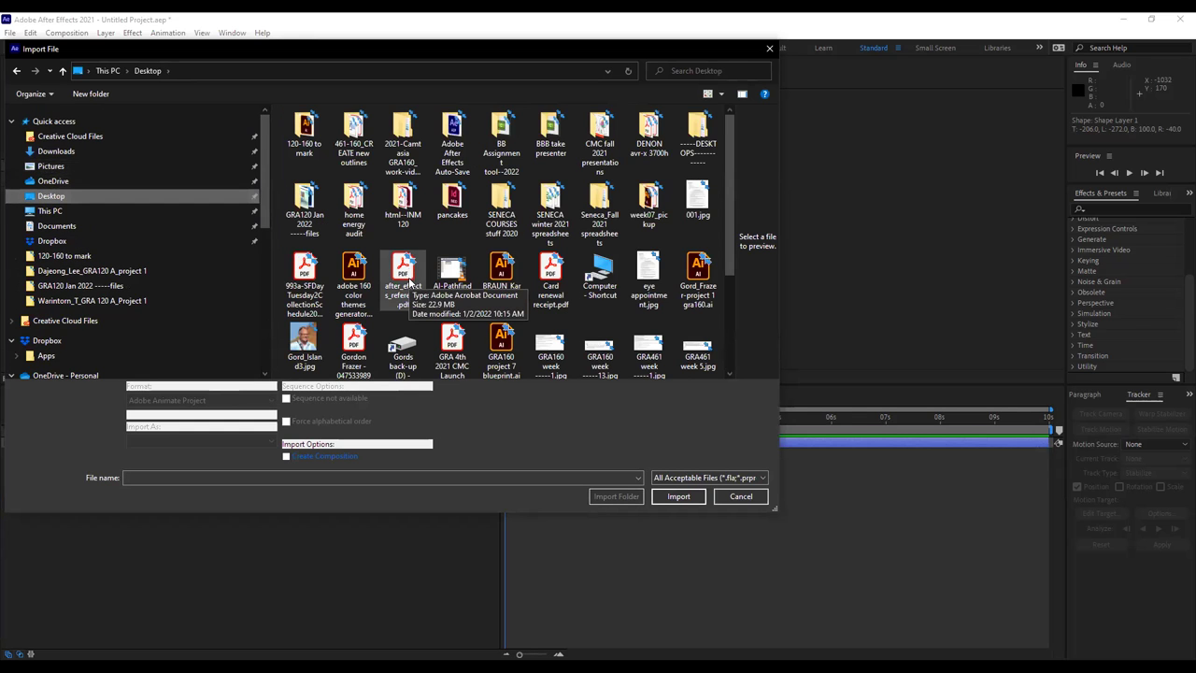
pyautogui.scroll(-2, 408, 282)
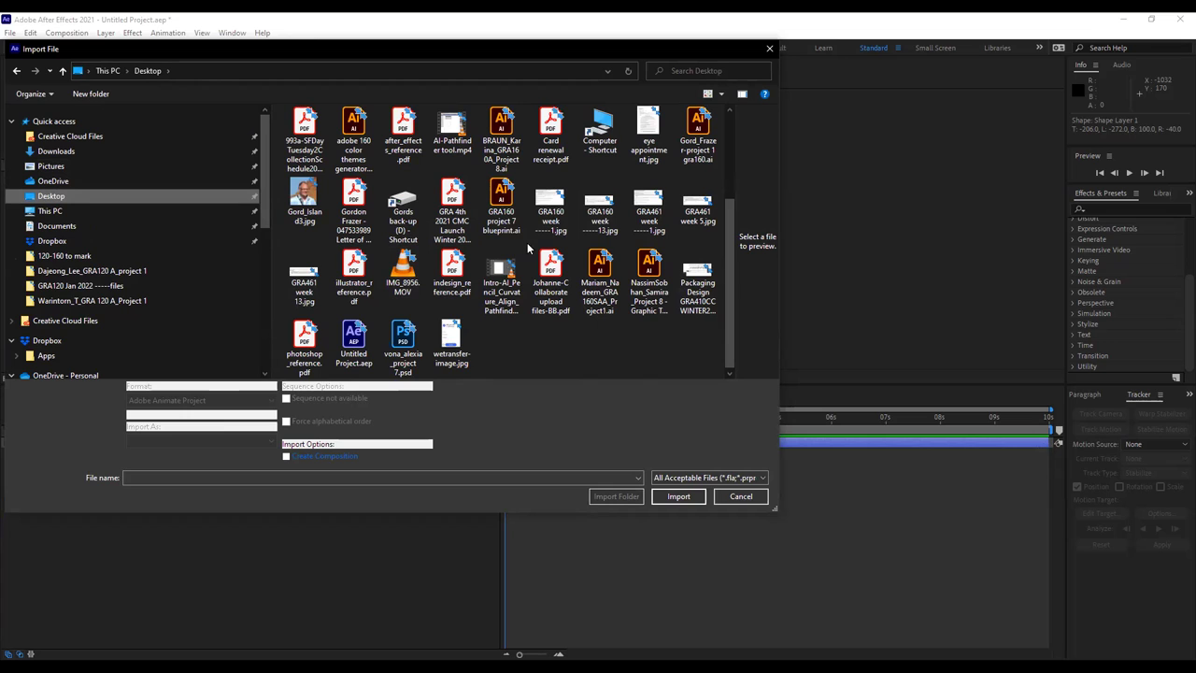
pyautogui.click(452, 344)
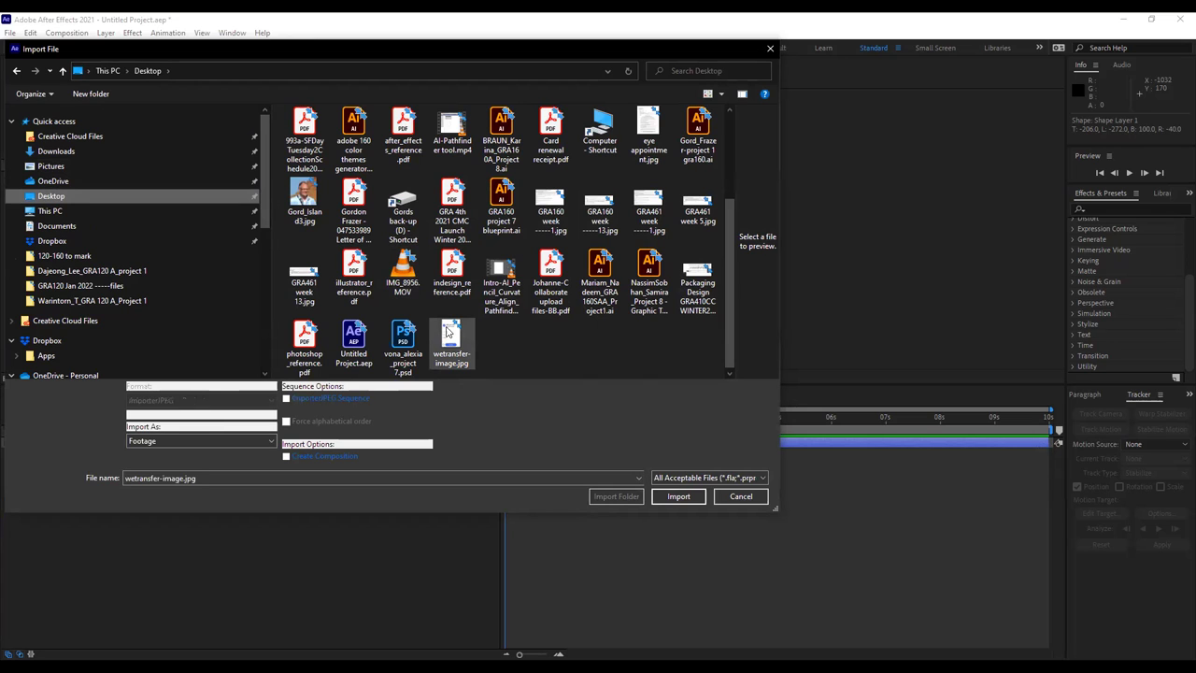
pyautogui.click(680, 496)
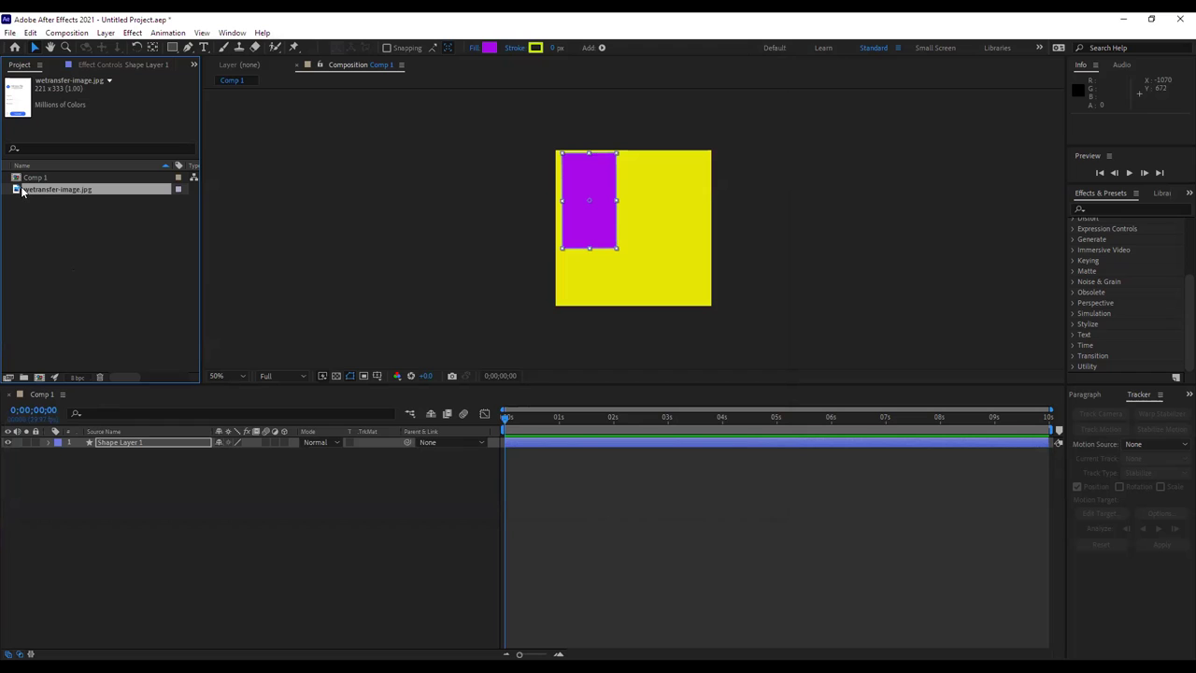
pyautogui.moveTo(21, 191); pyautogui.dragTo(101, 476)
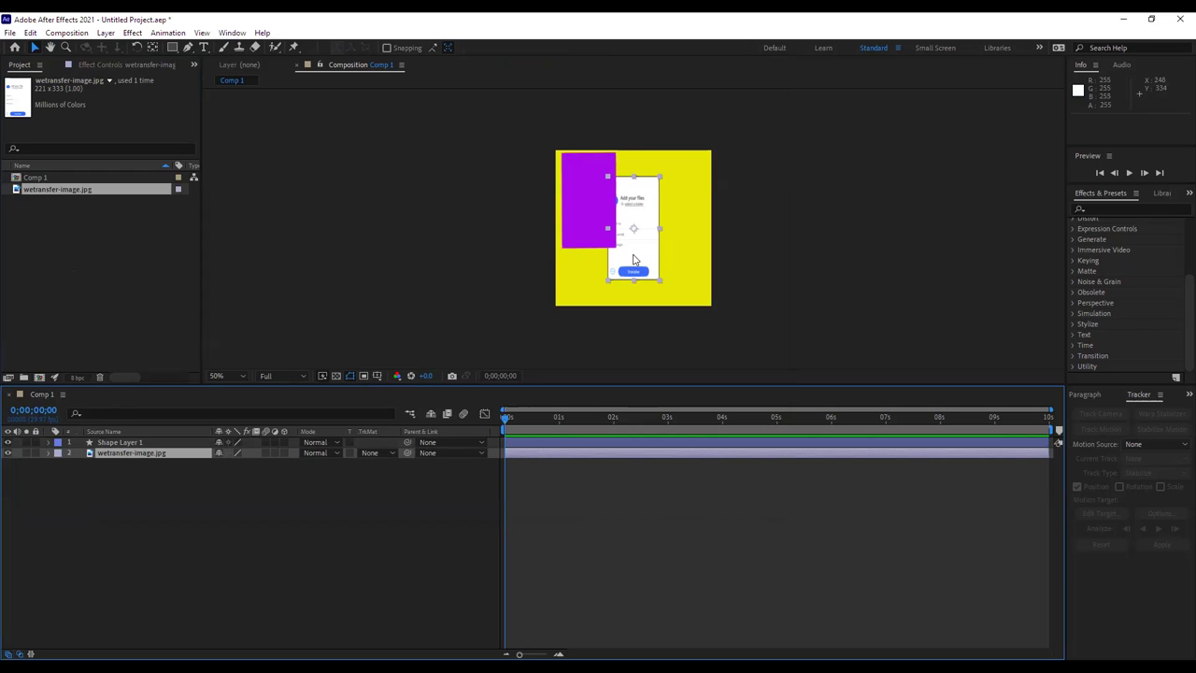
# Expand the Transform properties of wetransfer-image.jpg and Shape Layer 1, and look through the contents of Rectangle 1.
pyautogui.click(48, 454)
pyautogui.click(58, 463)
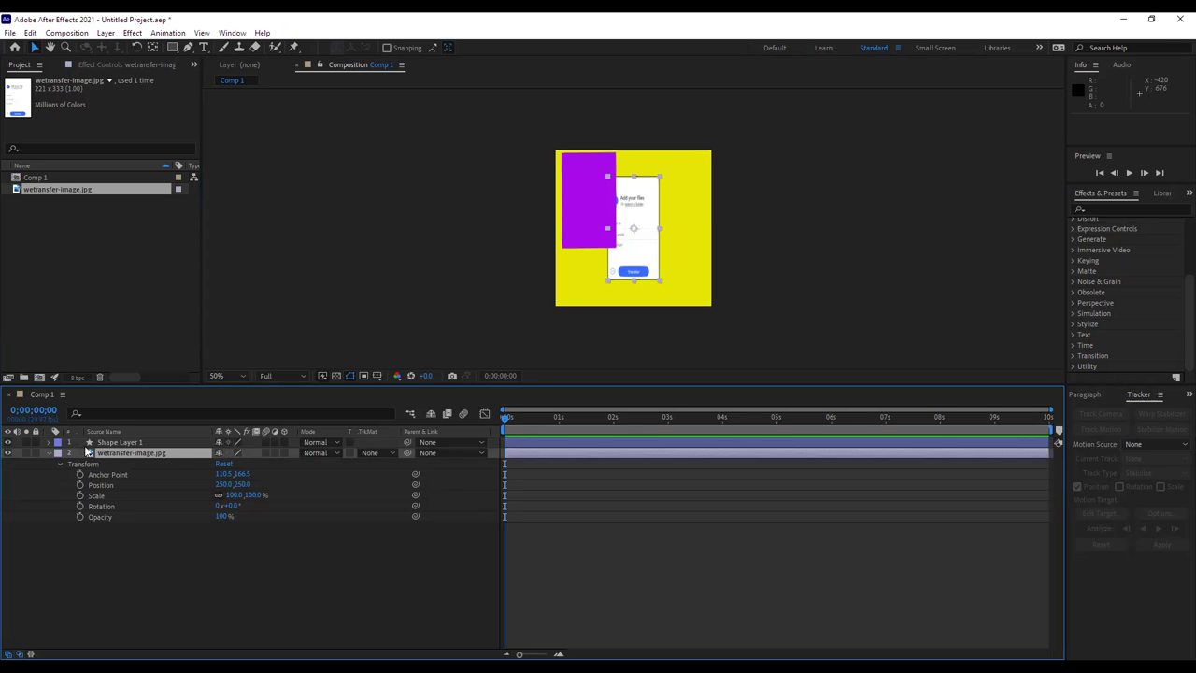
pyautogui.click(48, 442)
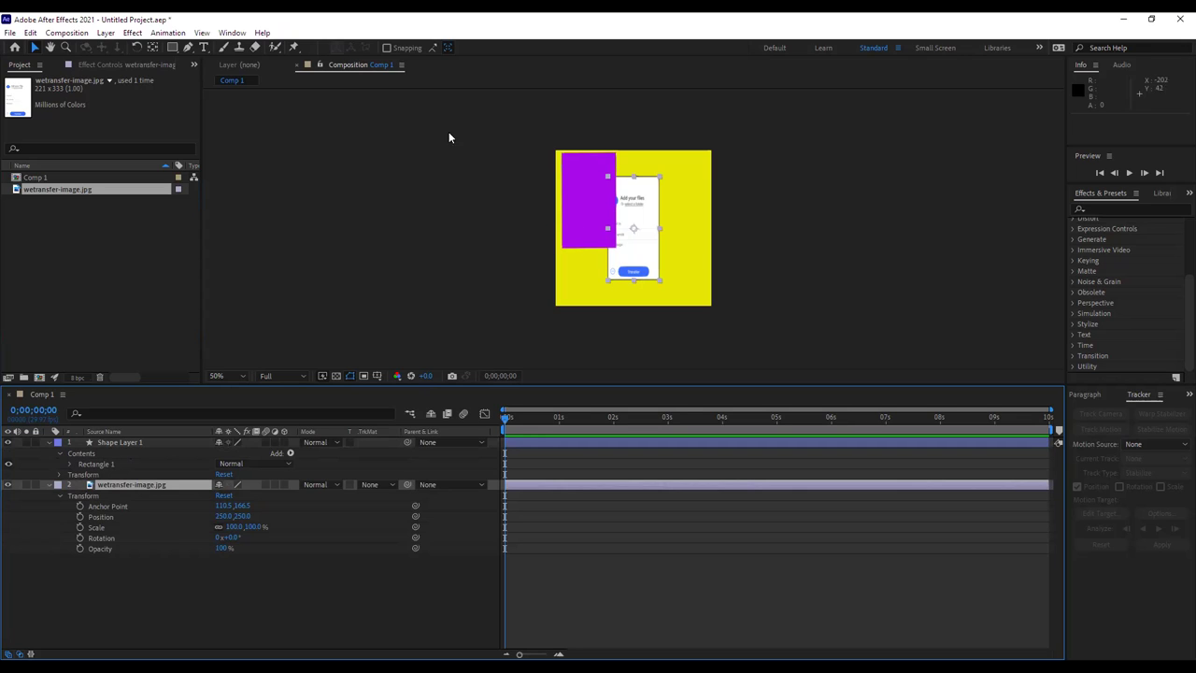
pyautogui.click(69, 464)
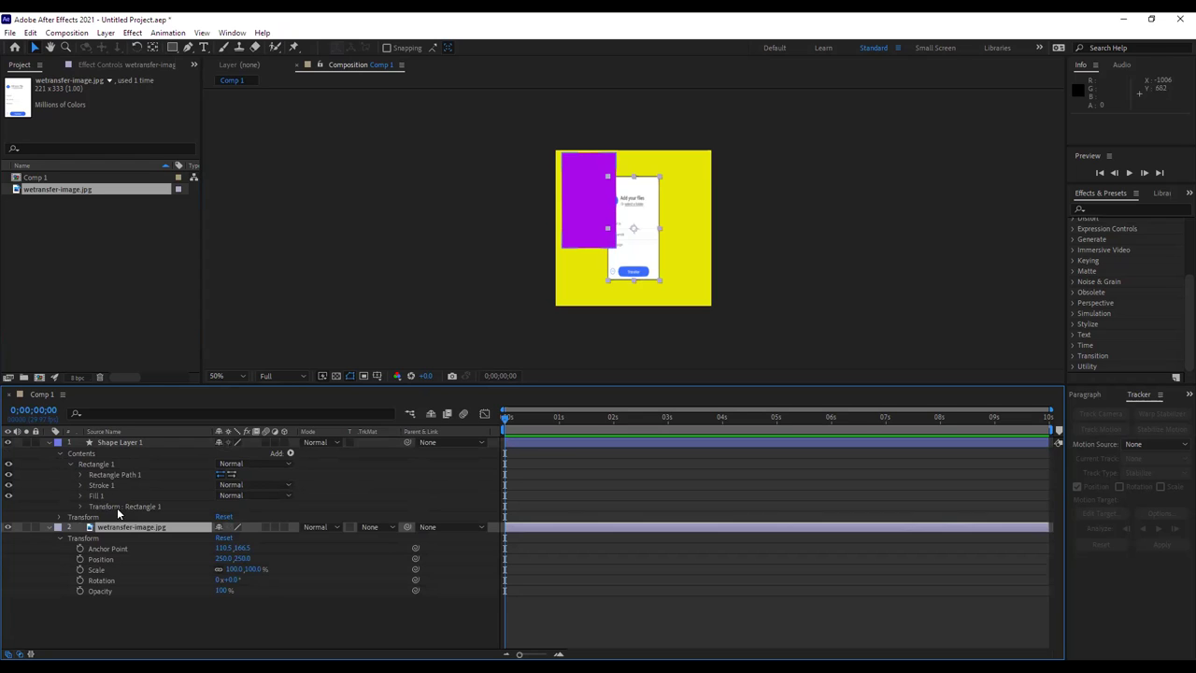
pyautogui.click(59, 453)
pyautogui.click(58, 463)
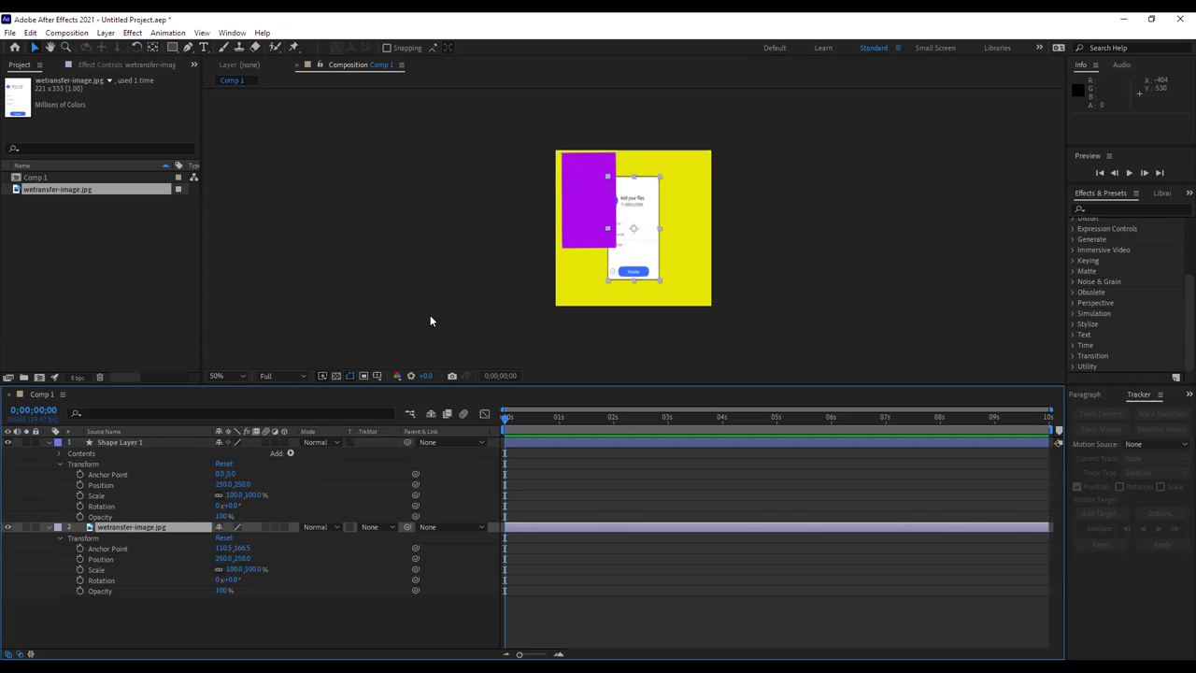
# Try a Lavender label color on Shape Layer 1 and a Dark Green label color on the wetransfer-image.jpg layer.
pyautogui.click(57, 445)
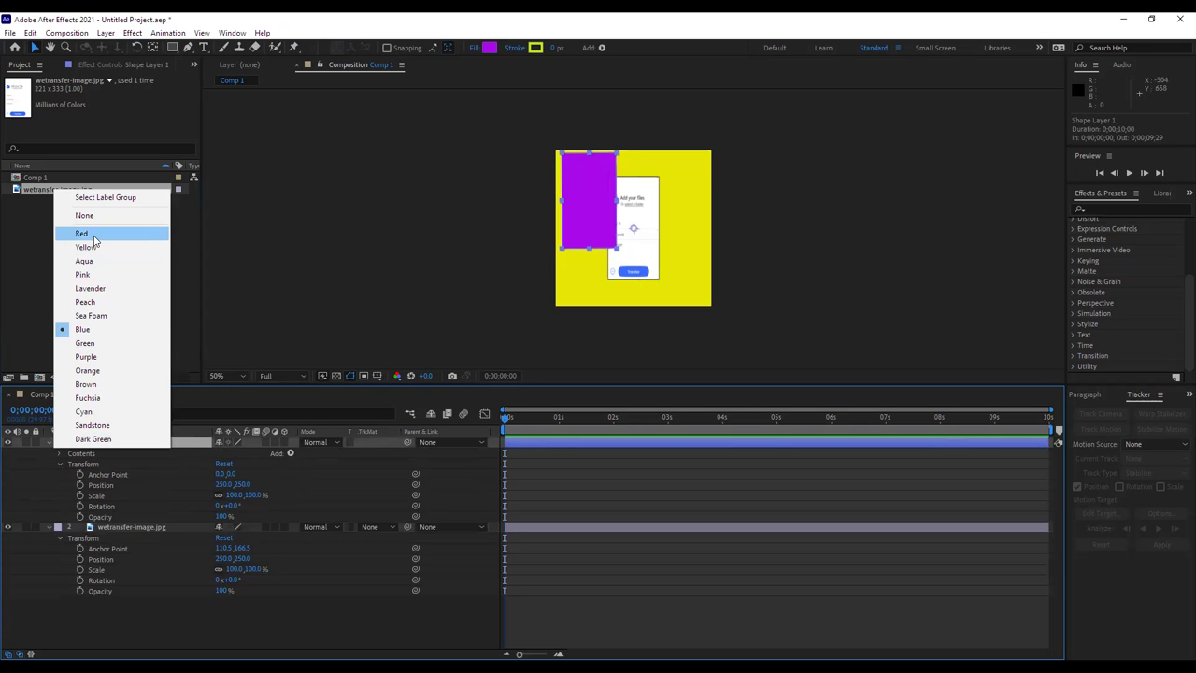
pyautogui.click(97, 288)
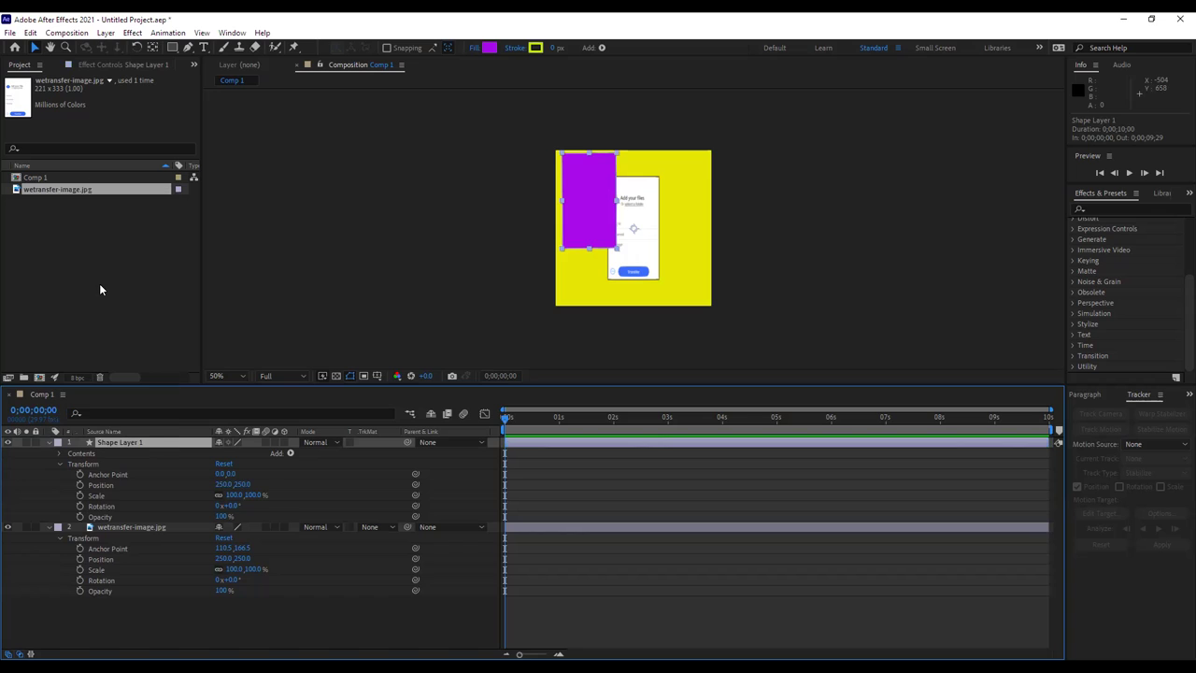
pyautogui.click(58, 529)
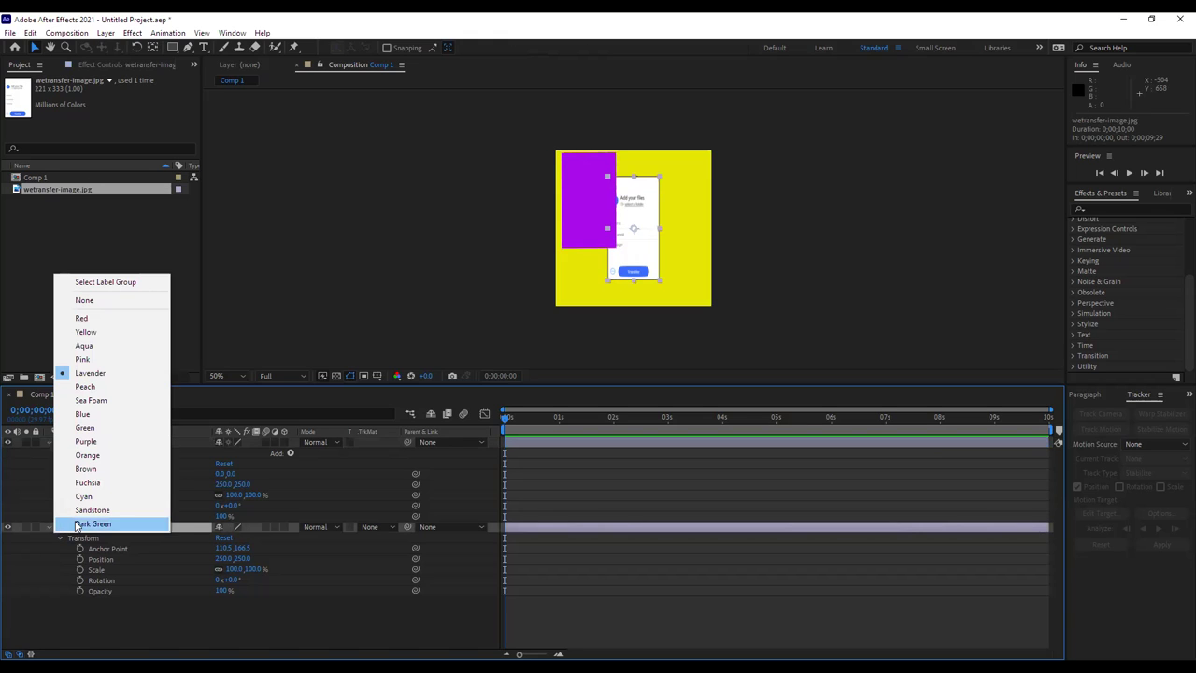
pyautogui.click(92, 523)
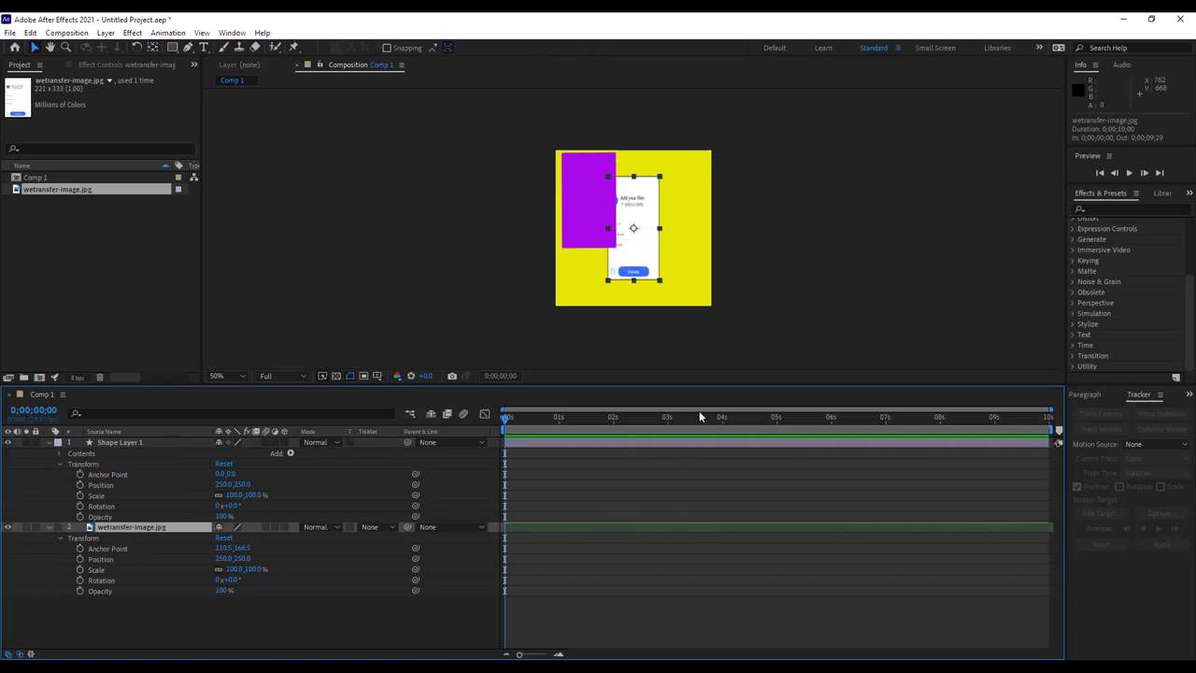
# Set the label color of Shape Layer 1 to Yellow and of the wetransfer-image.jpg layer to Red.
pyautogui.click(58, 443)
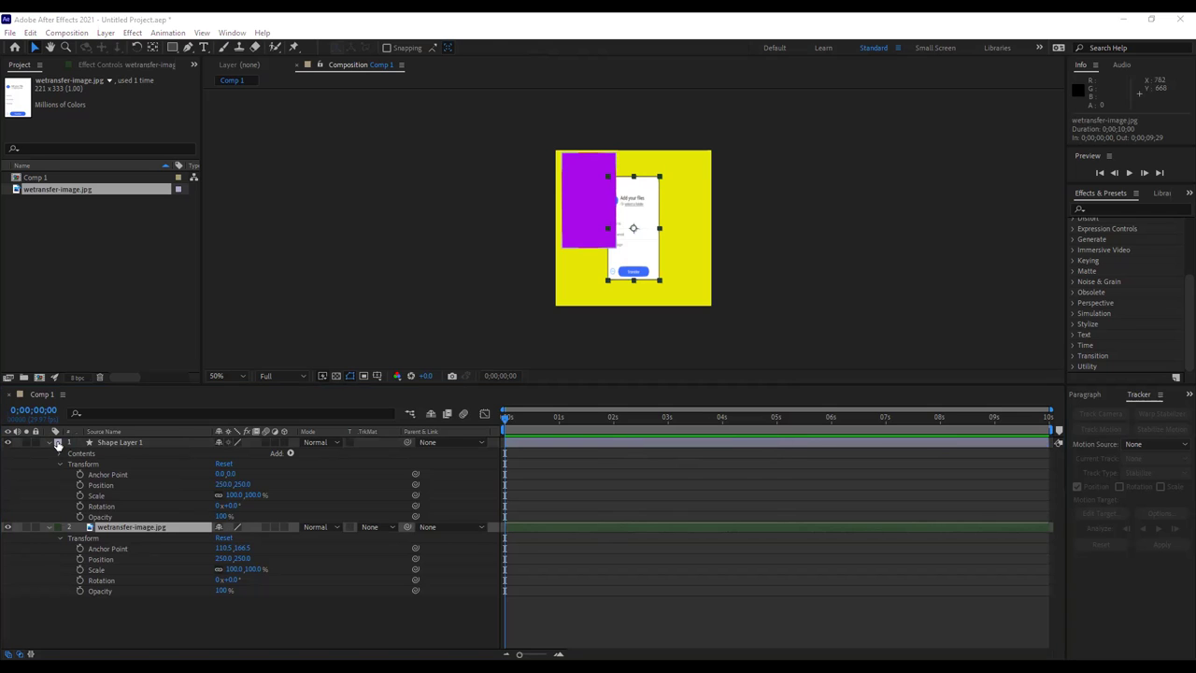
pyautogui.click(91, 244)
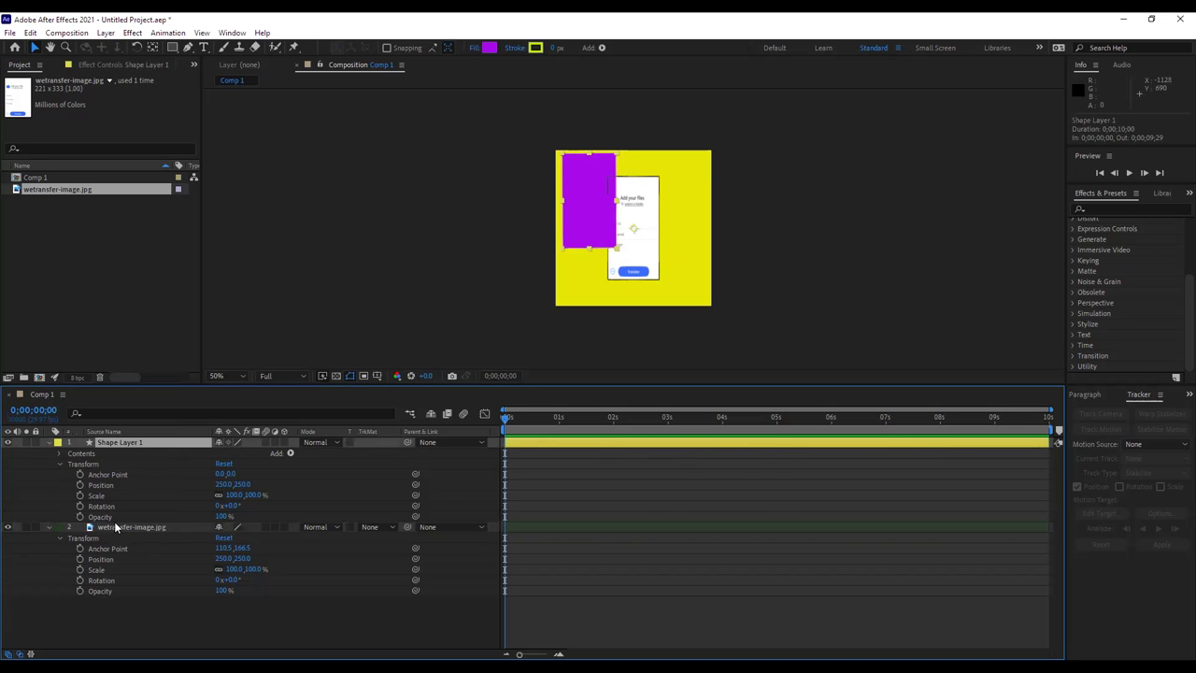
pyautogui.click(56, 527)
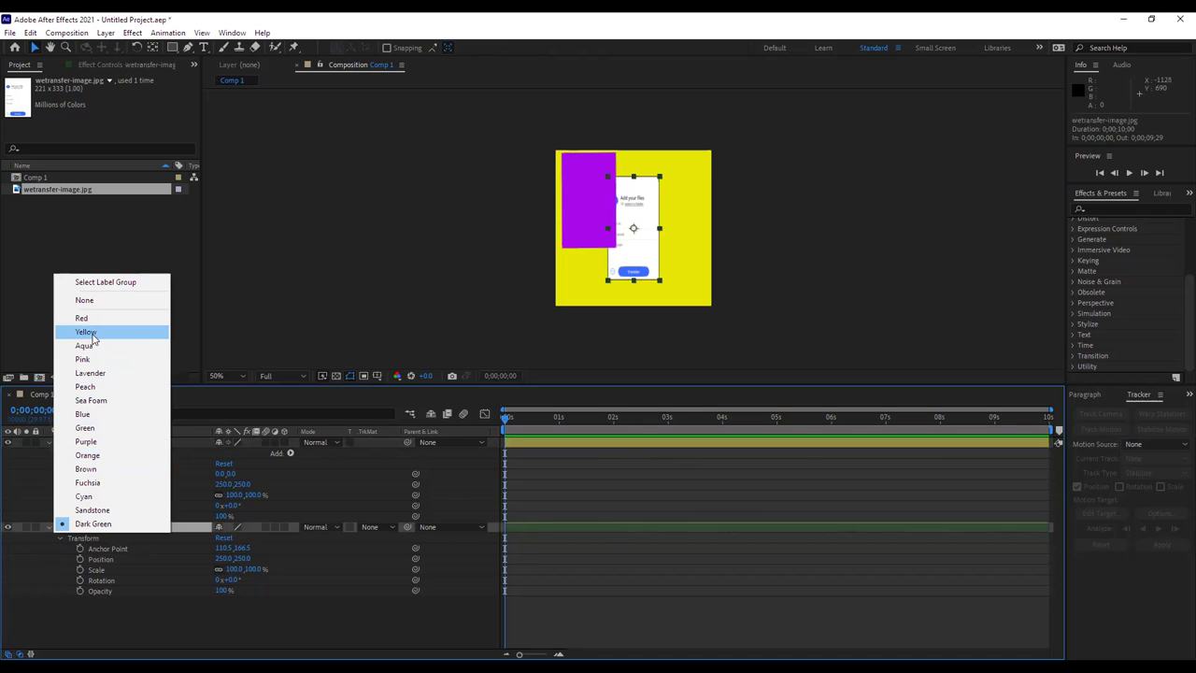
pyautogui.click(89, 319)
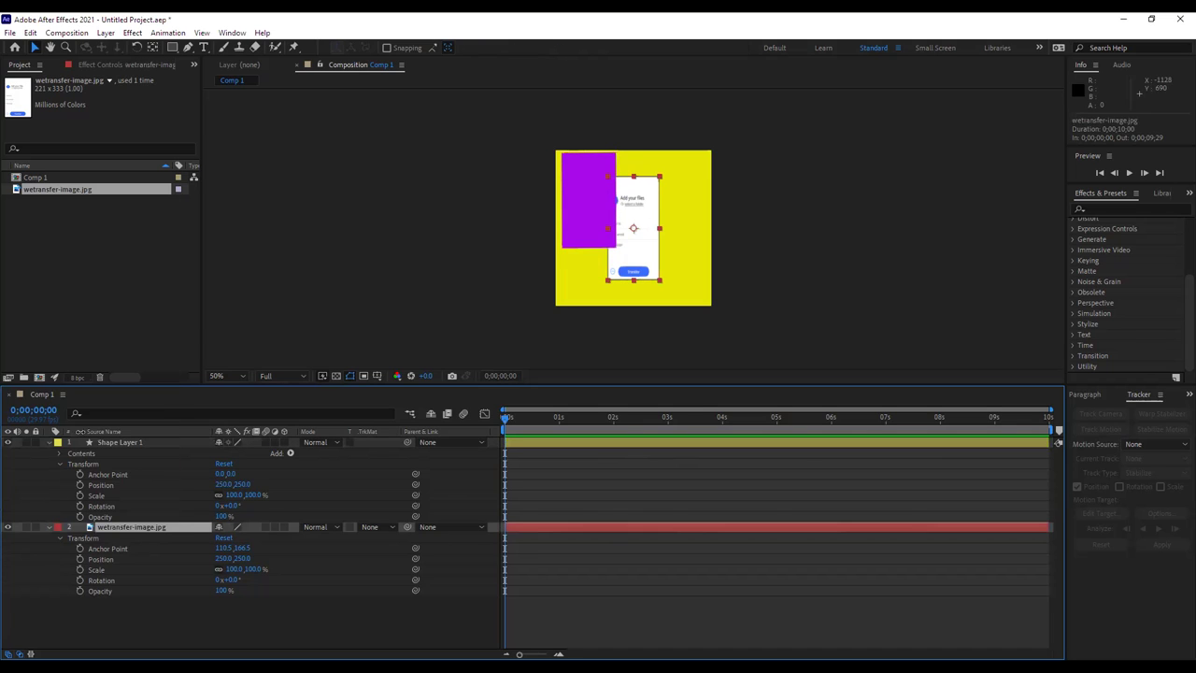
# Move the wetransfer image off the right side of the composition, to position about 652, 253.
pyautogui.moveTo(642, 264); pyautogui.dragTo(668, 268)
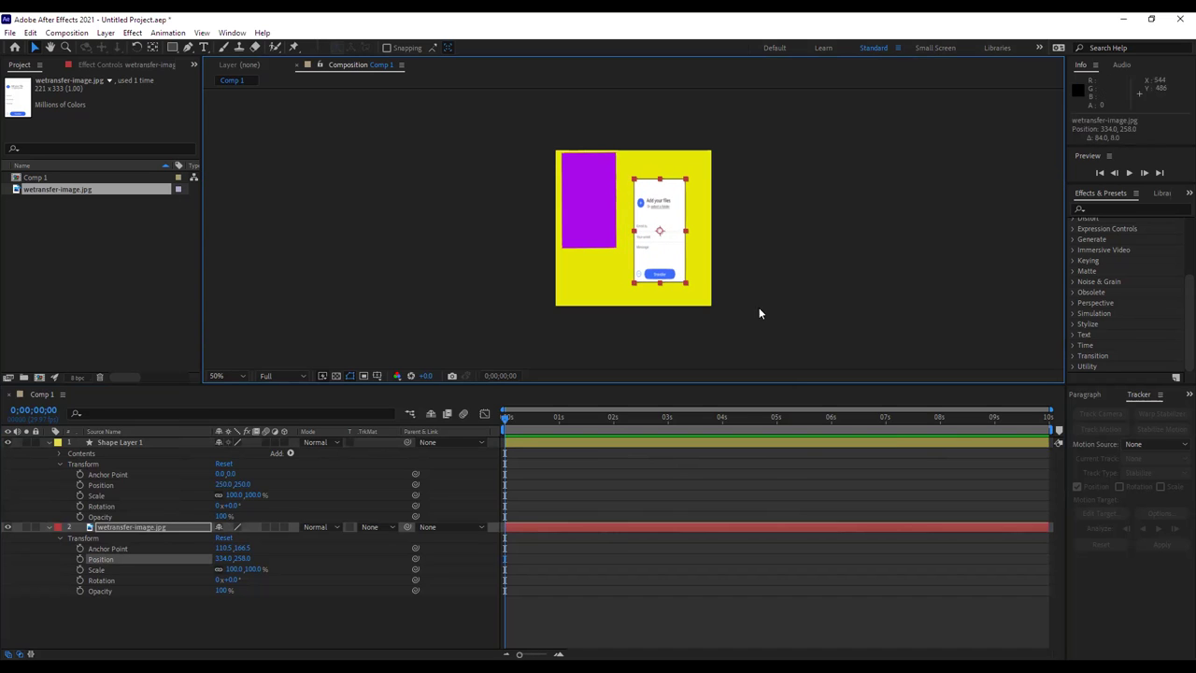
pyautogui.press('.')
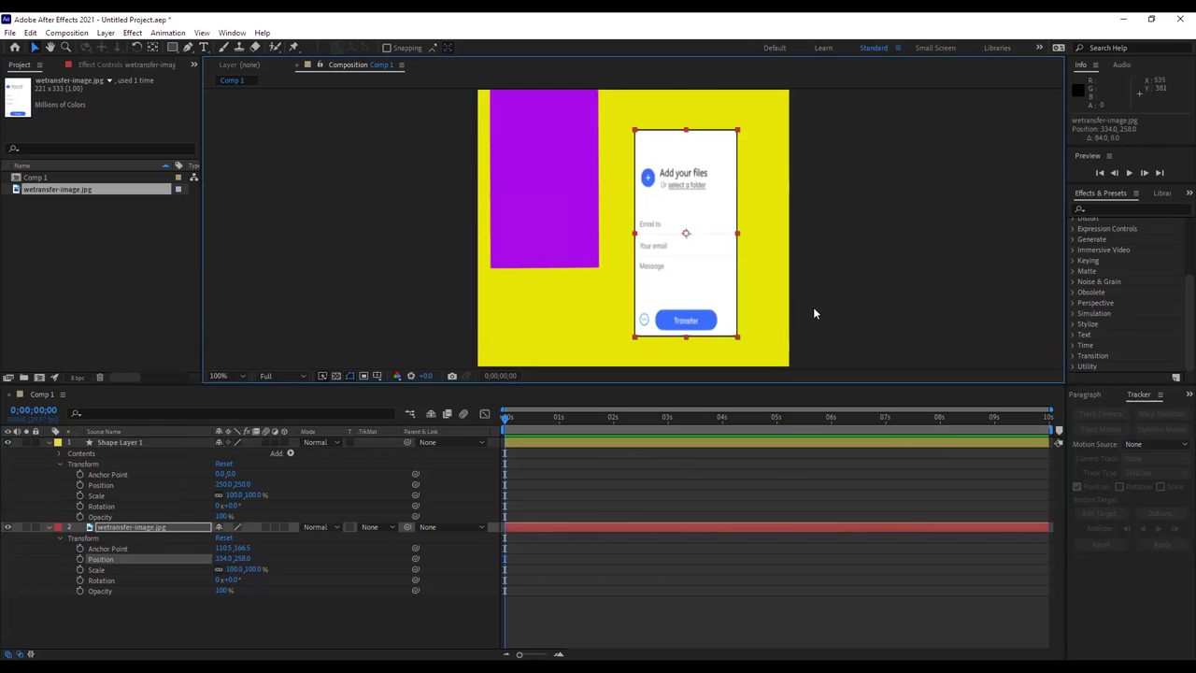
pyautogui.moveTo(694, 221); pyautogui.dragTo(691, 218)
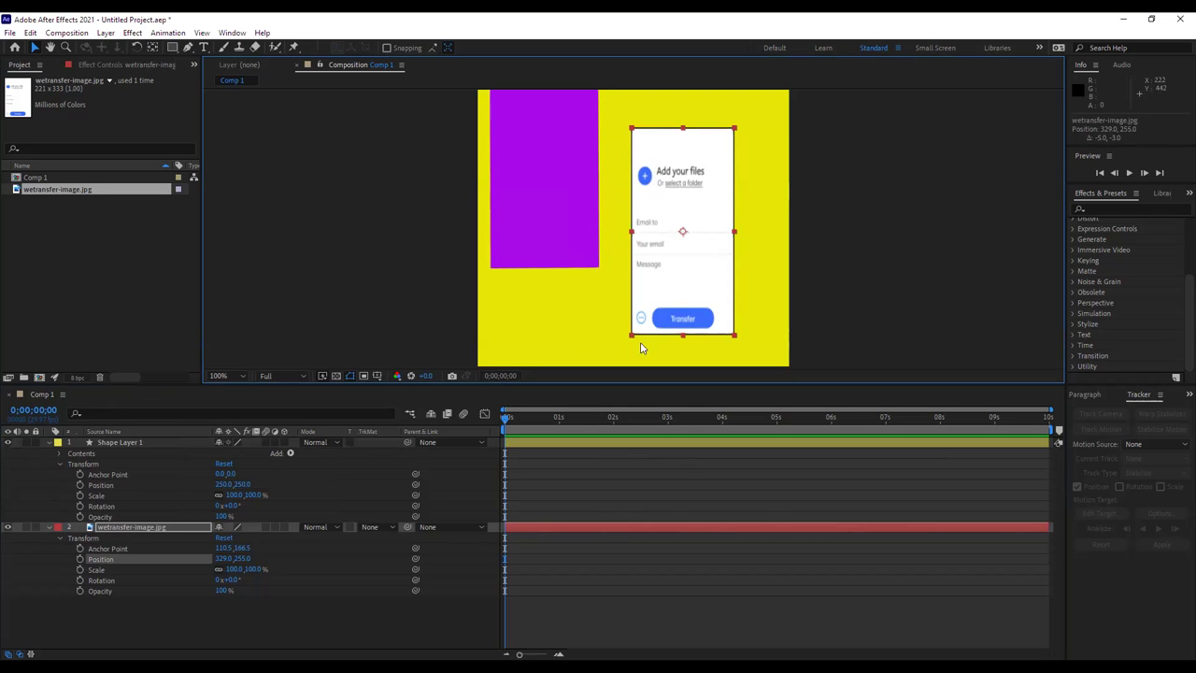
pyautogui.moveTo(669, 284); pyautogui.dragTo(702, 285)
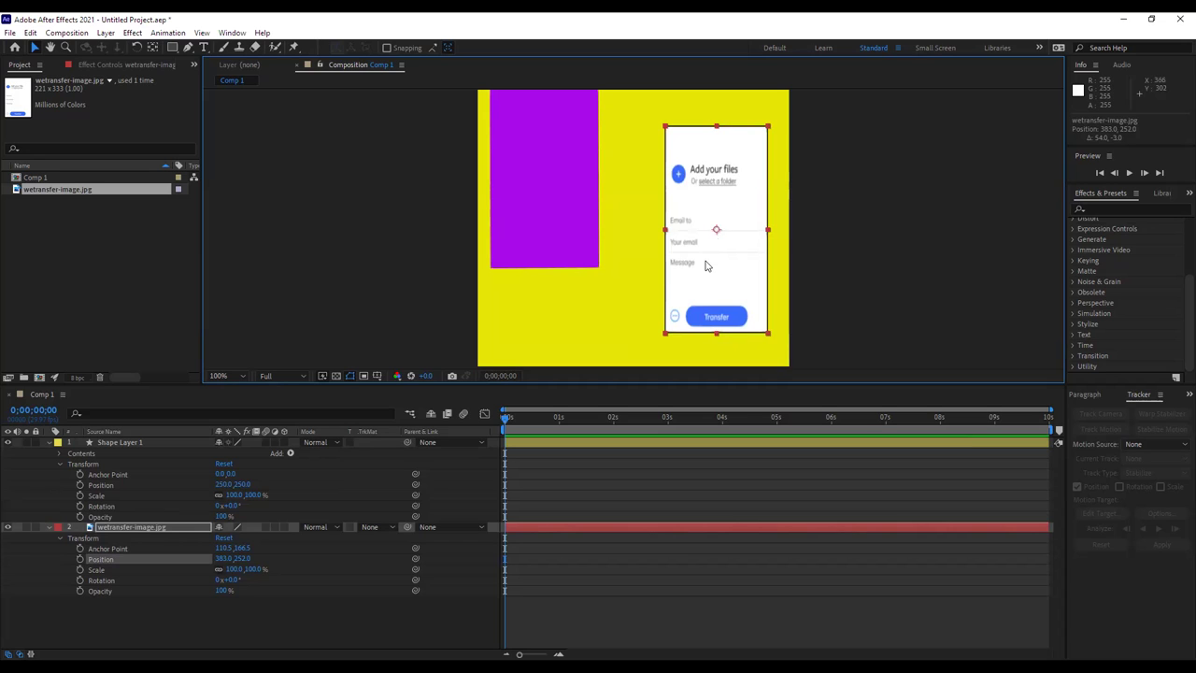
pyautogui.moveTo(704, 258); pyautogui.dragTo(864, 269)
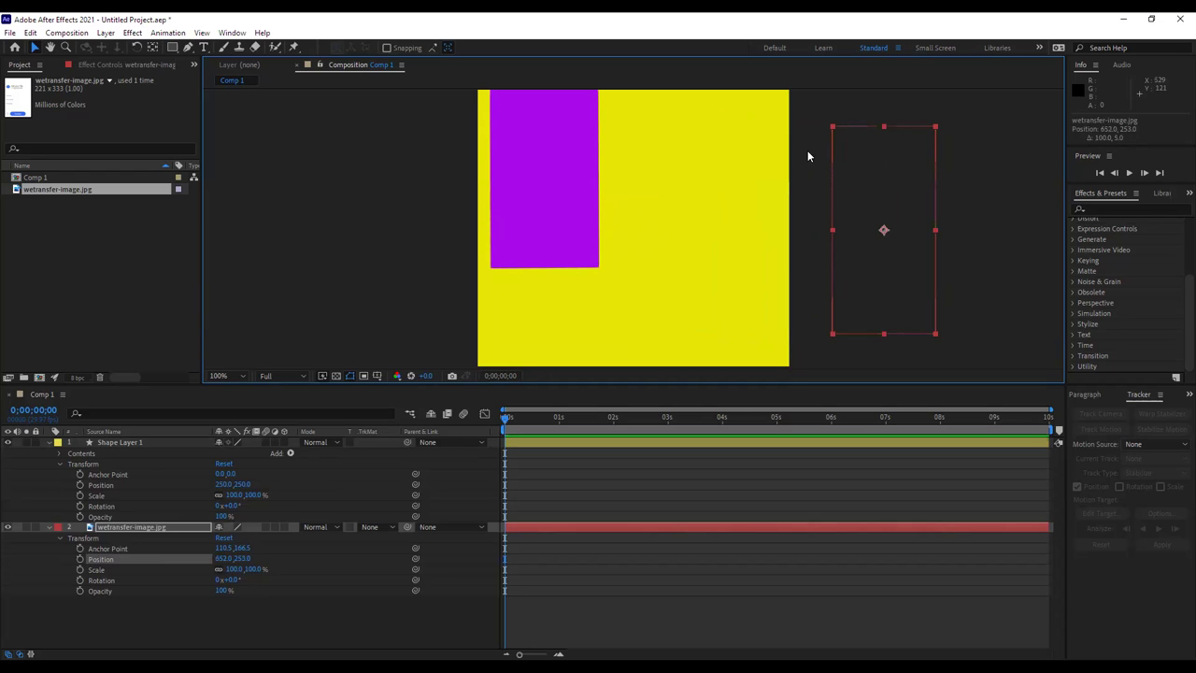
pyautogui.press(',')
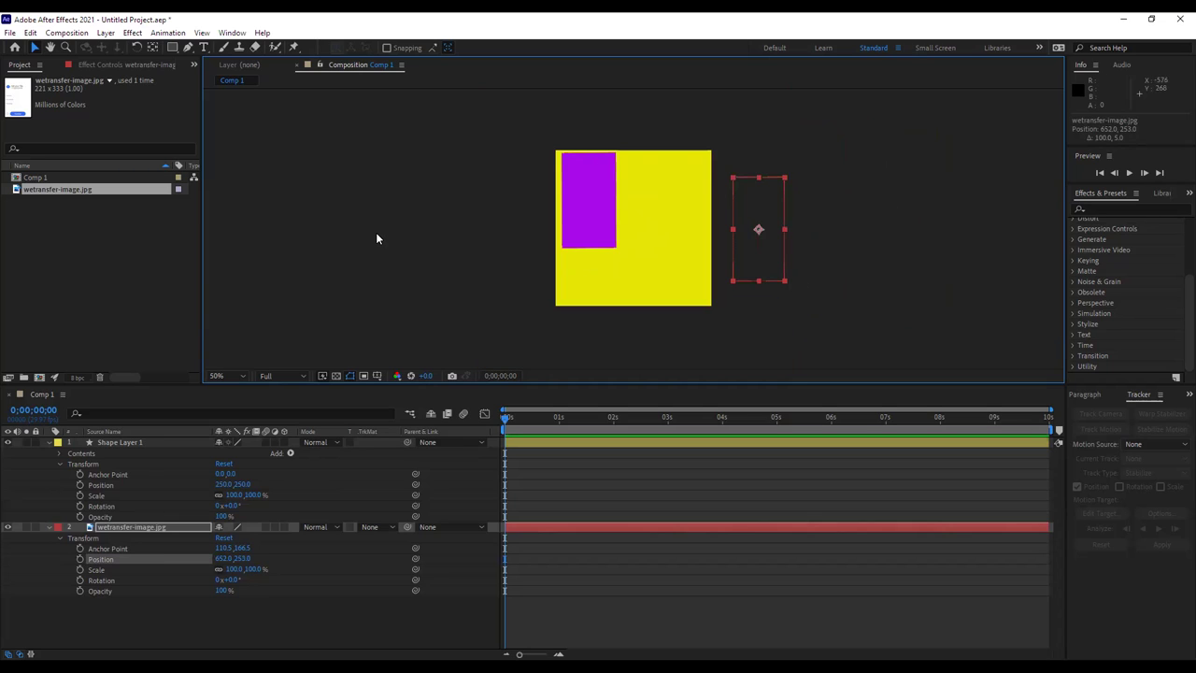
# Move the purple rectangle down, nudge it up by 10 px, and reposition it at about 249, 285.
pyautogui.press('.')
pyautogui.click(525, 233)
pyautogui.moveTo(525, 234); pyautogui.dragTo(521, 235)
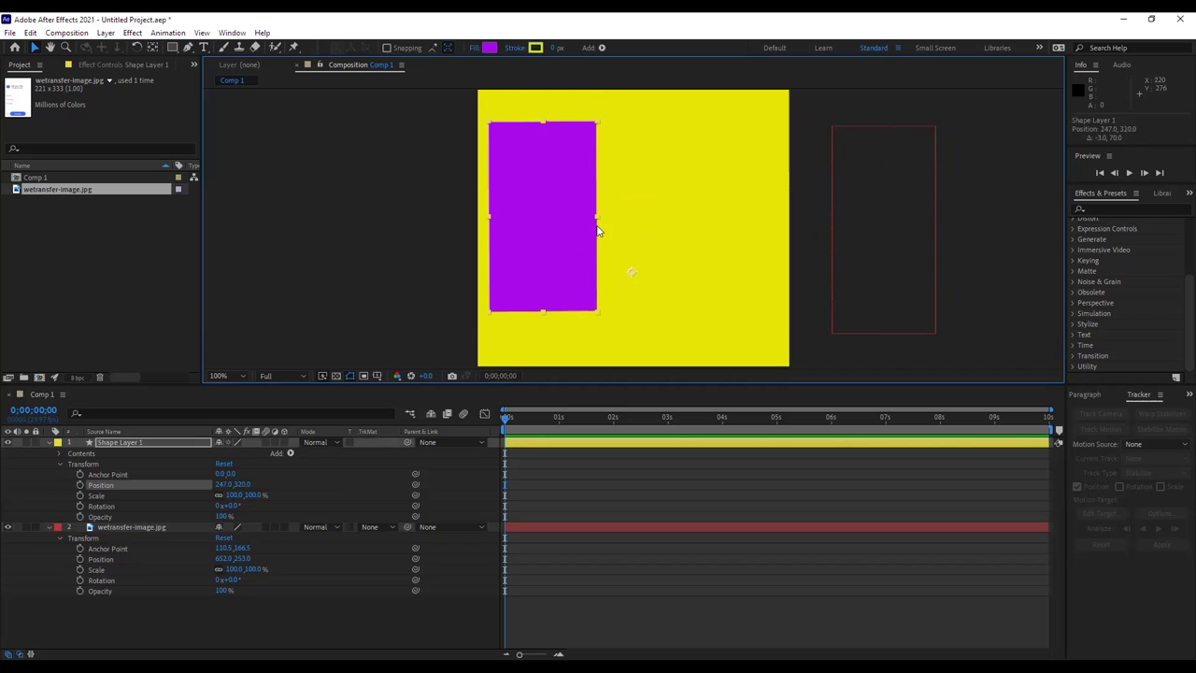
pyautogui.press('Up')
pyautogui.press('Up')
pyautogui.press('Up')
pyautogui.press('Up')
pyautogui.press('Up')
pyautogui.press('Up')
pyautogui.press('Up')
pyautogui.press('Up')
pyautogui.press('Up')
pyautogui.press('Up')
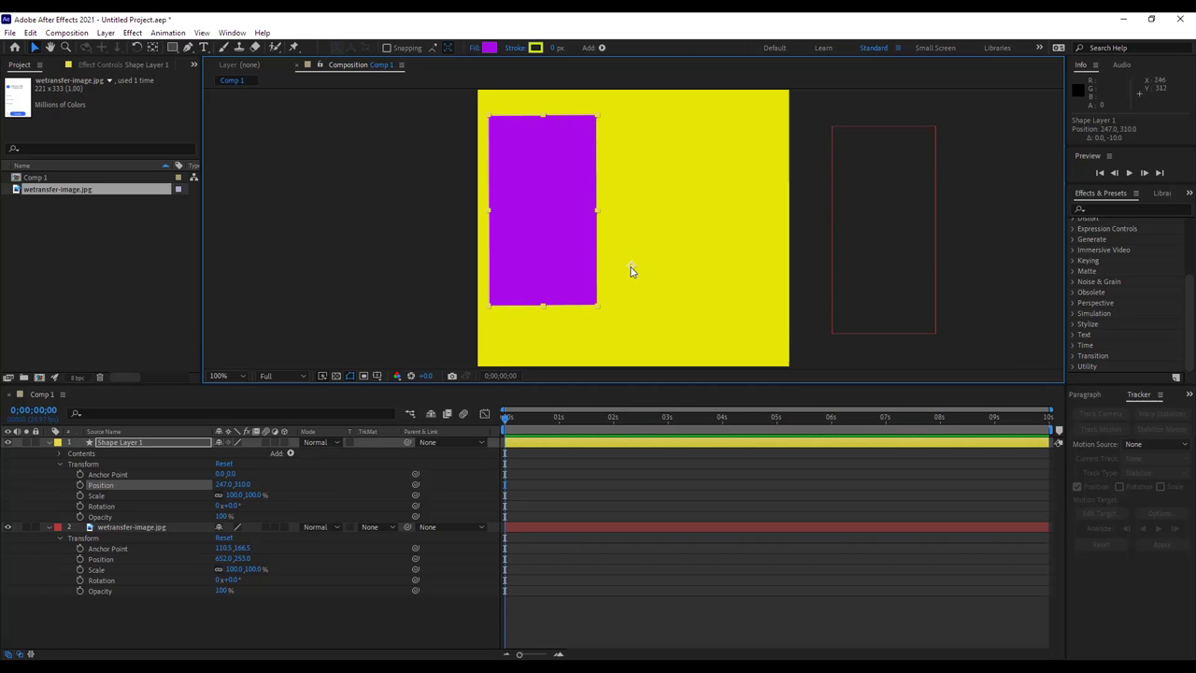
pyautogui.moveTo(632, 267)
pyautogui.mouseDown()
pyautogui.moveTo(660, 272)
pyautogui.moveTo(643, 234)
pyautogui.moveTo(635, 278)
pyautogui.moveTo(697, 261)
pyautogui.moveTo(679, 272)
pyautogui.moveTo(630, 231)
pyautogui.moveTo(726, 248)
pyautogui.moveTo(657, 267)
pyautogui.moveTo(629, 243)
pyautogui.moveTo(640, 261)
pyautogui.moveTo(668, 265)
pyautogui.moveTo(632, 259)
pyautogui.mouseUp()
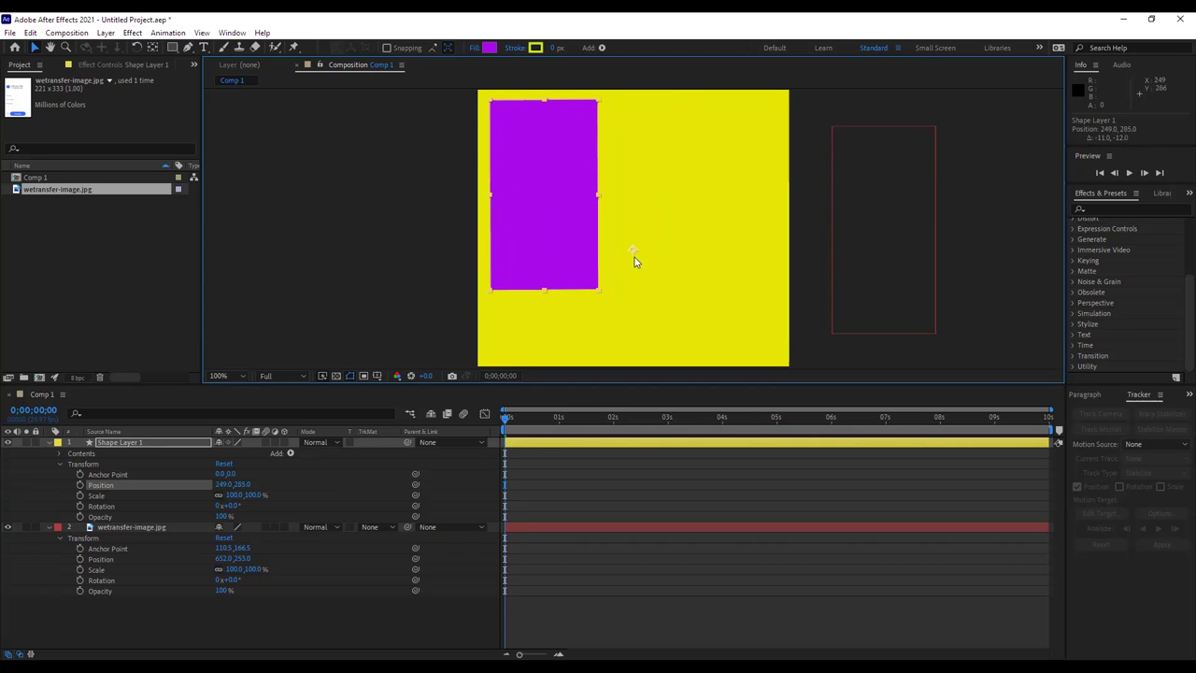
# Move the anchor point of Shape Layer 1 inside the purple rectangle with the Pan Behind tool.
pyautogui.click(152, 49)
pyautogui.moveTo(632, 251); pyautogui.dragTo(596, 241)
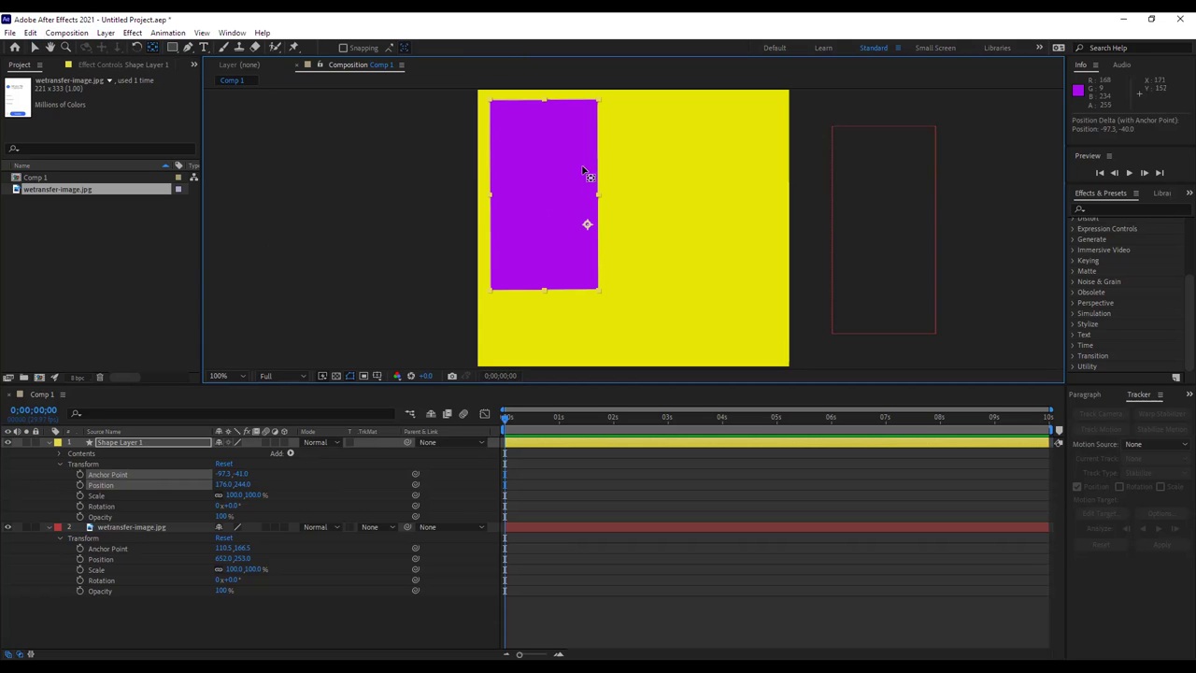
pyautogui.click(35, 47)
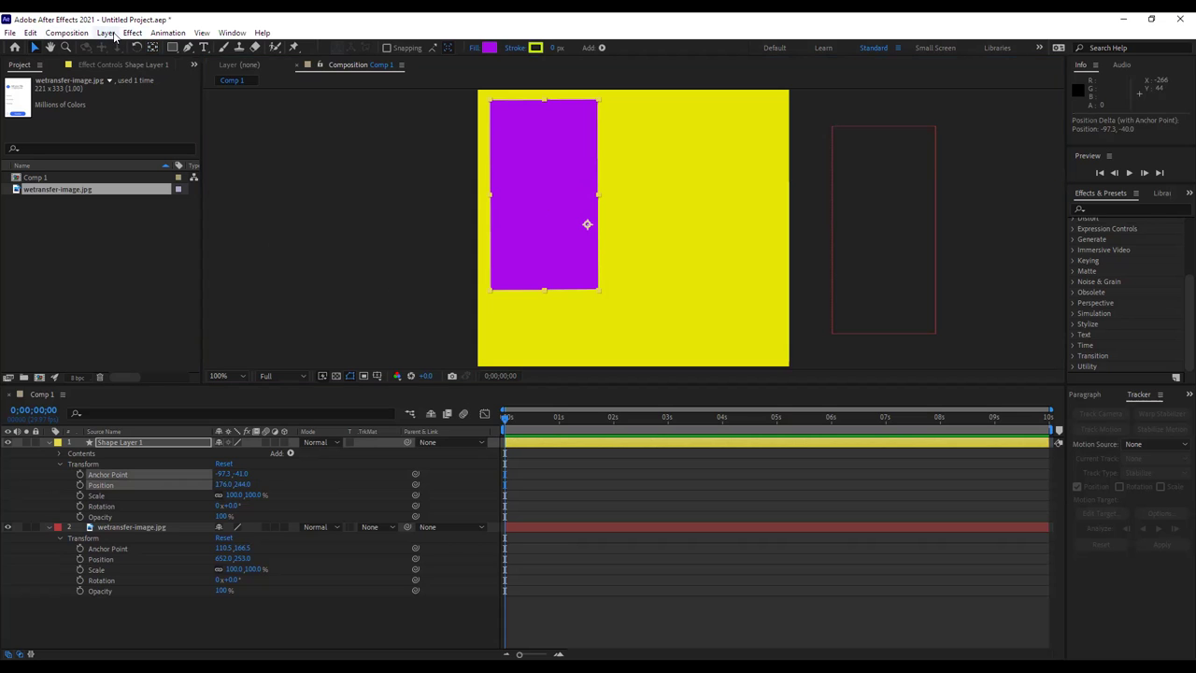
# Center the anchor point of Shape Layer 1 in its layer content and deselect the layer.
pyautogui.click(105, 33)
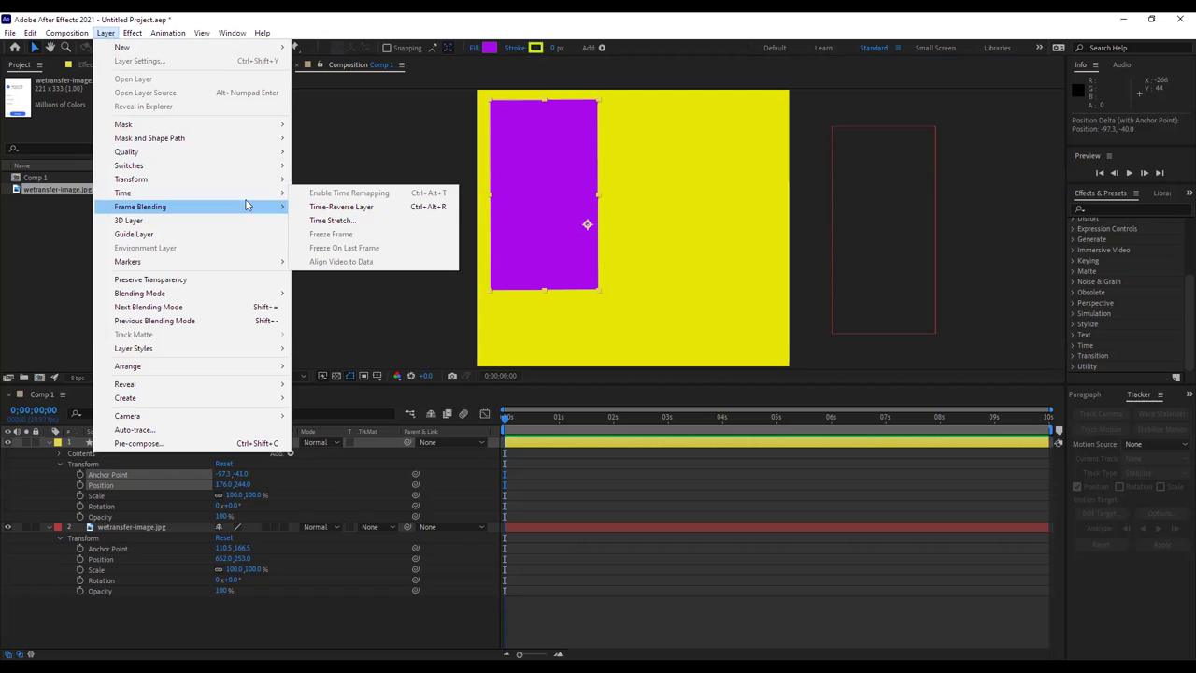
pyautogui.moveTo(258, 184)
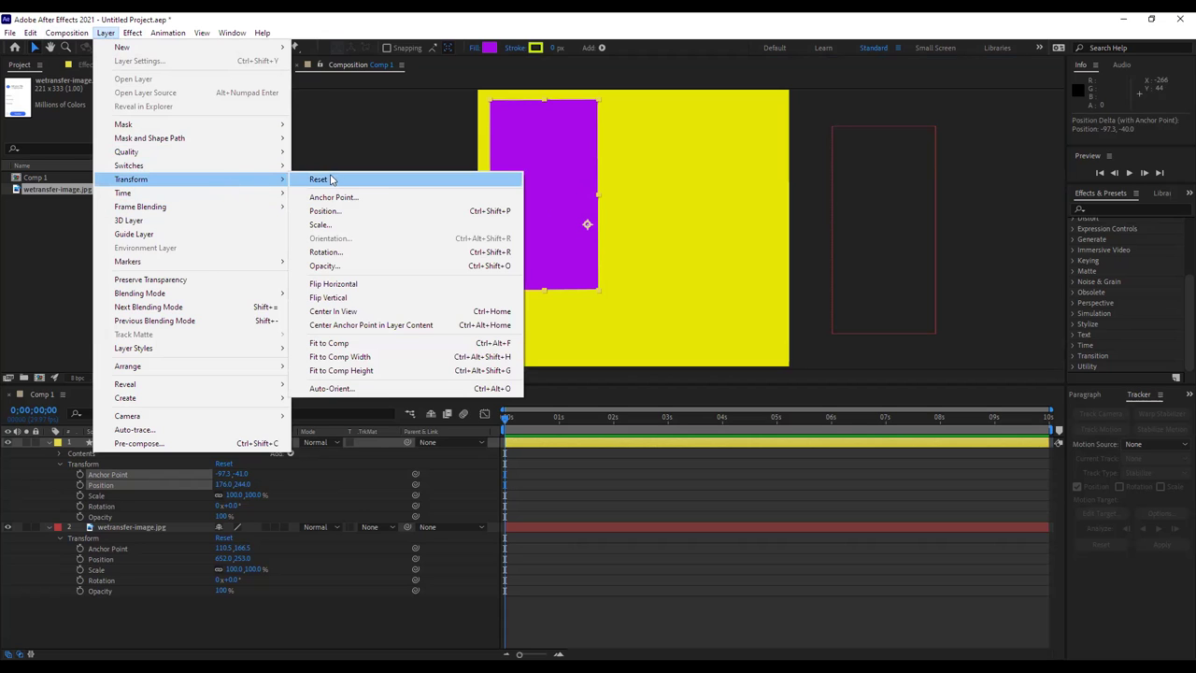
pyautogui.click(432, 325)
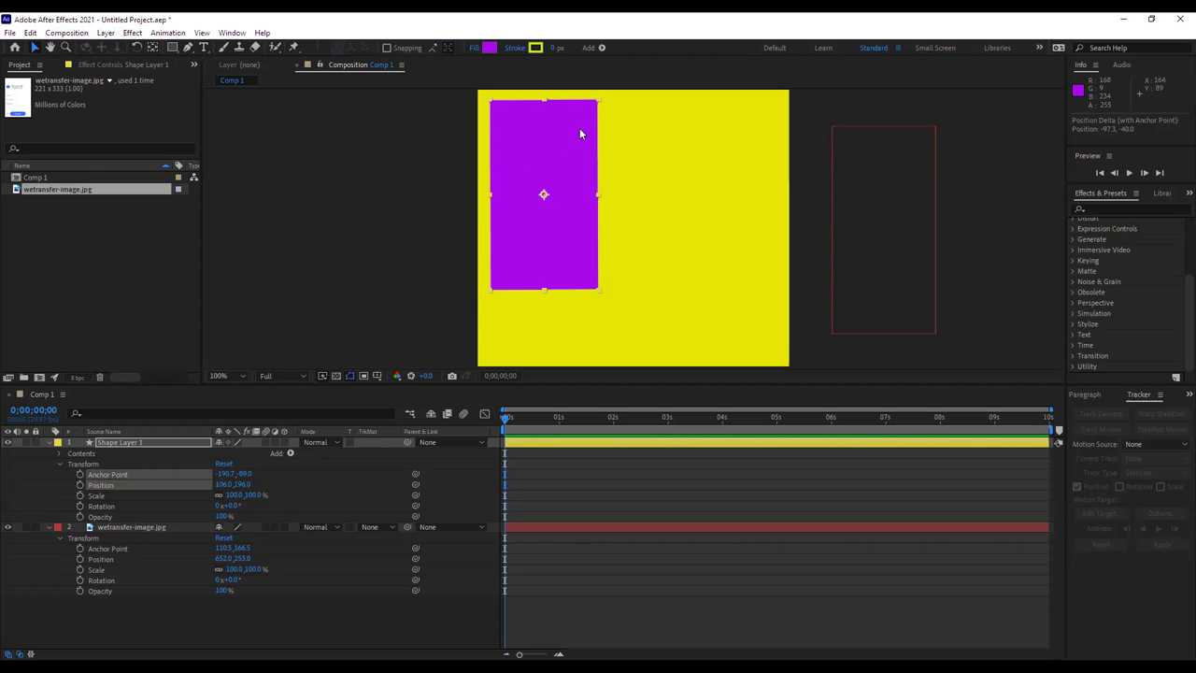
pyautogui.click(402, 182)
# Draw a tall ellipse about 318 px high on a new shape layer beside the purple rectangle, with fill color 09EA8D.
pyautogui.click(48, 442)
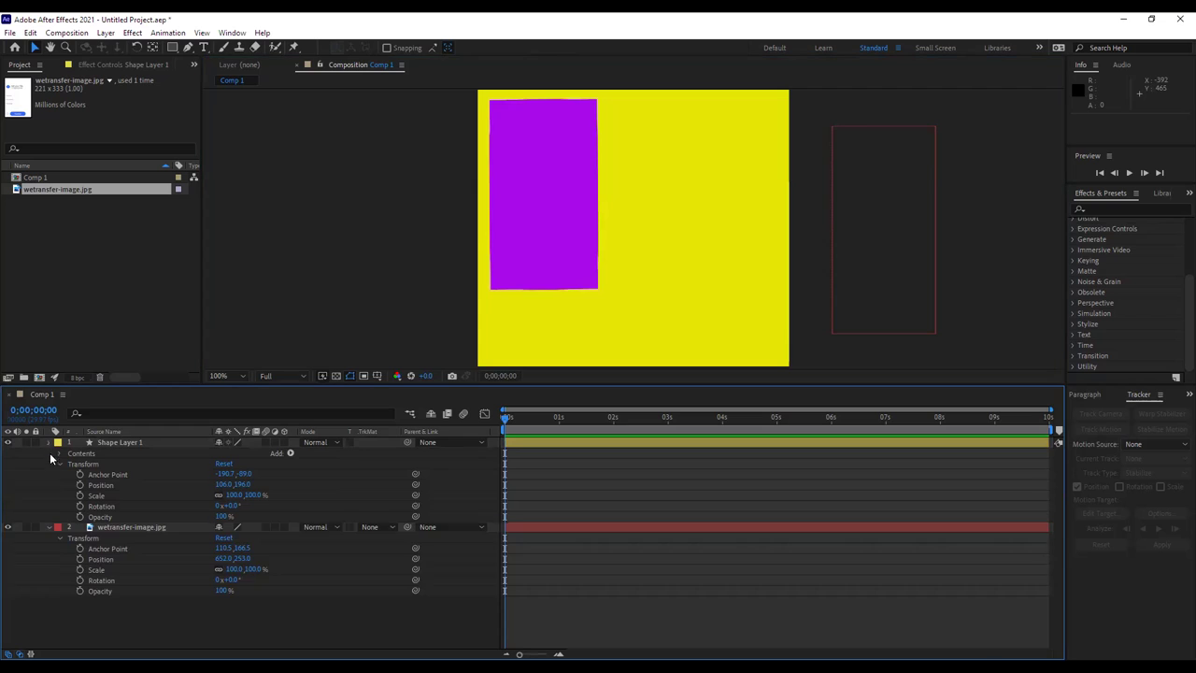
pyautogui.moveTo(172, 47); pyautogui.dragTo(209, 70)
pyautogui.click(389, 47)
pyautogui.write('09EA8D')
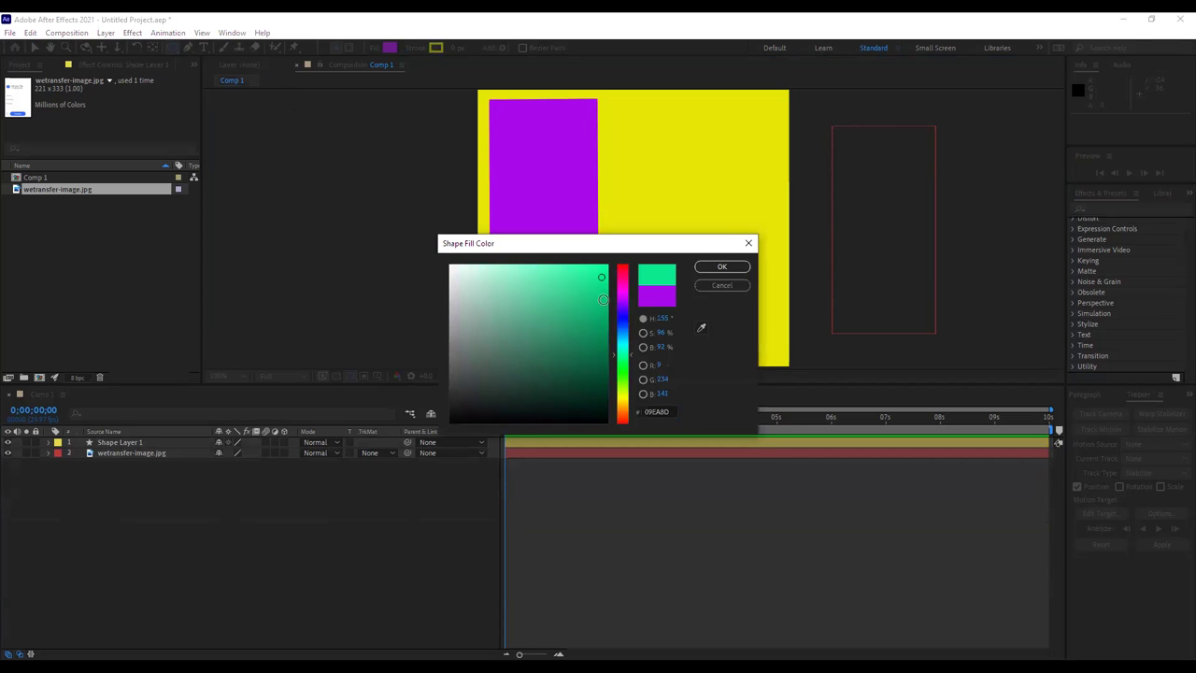
pyautogui.click(704, 268)
pyautogui.moveTo(685, 124); pyautogui.dragTo(771, 322)
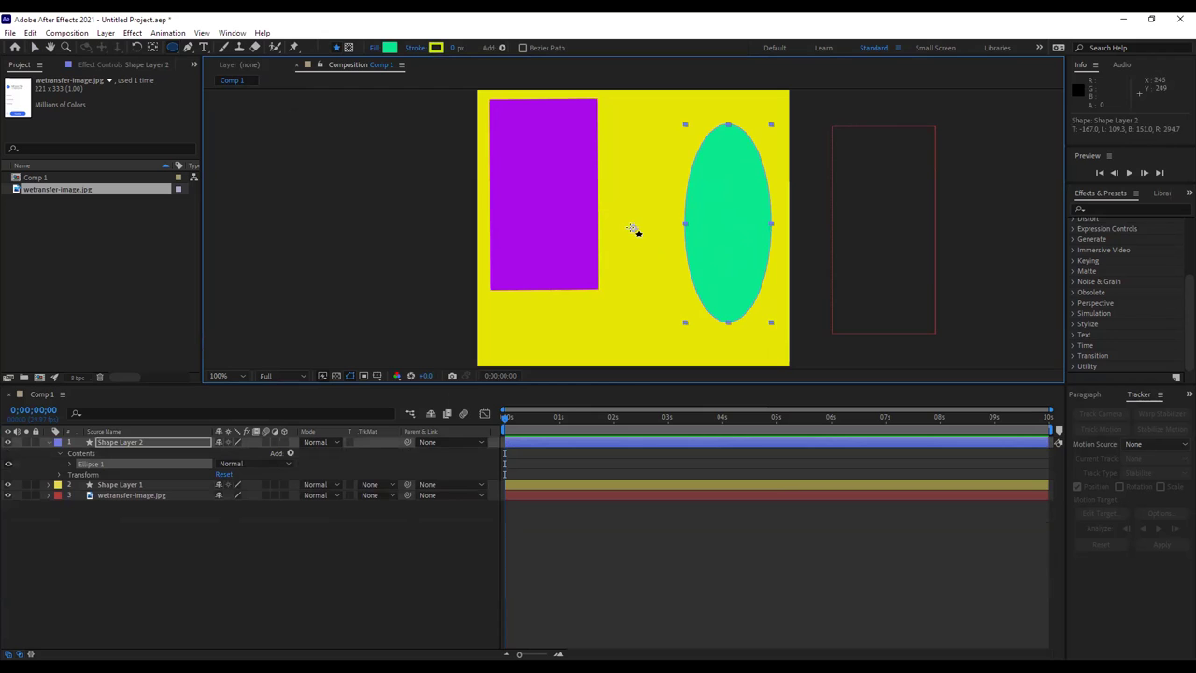
pyautogui.click(33, 47)
pyautogui.click(730, 246)
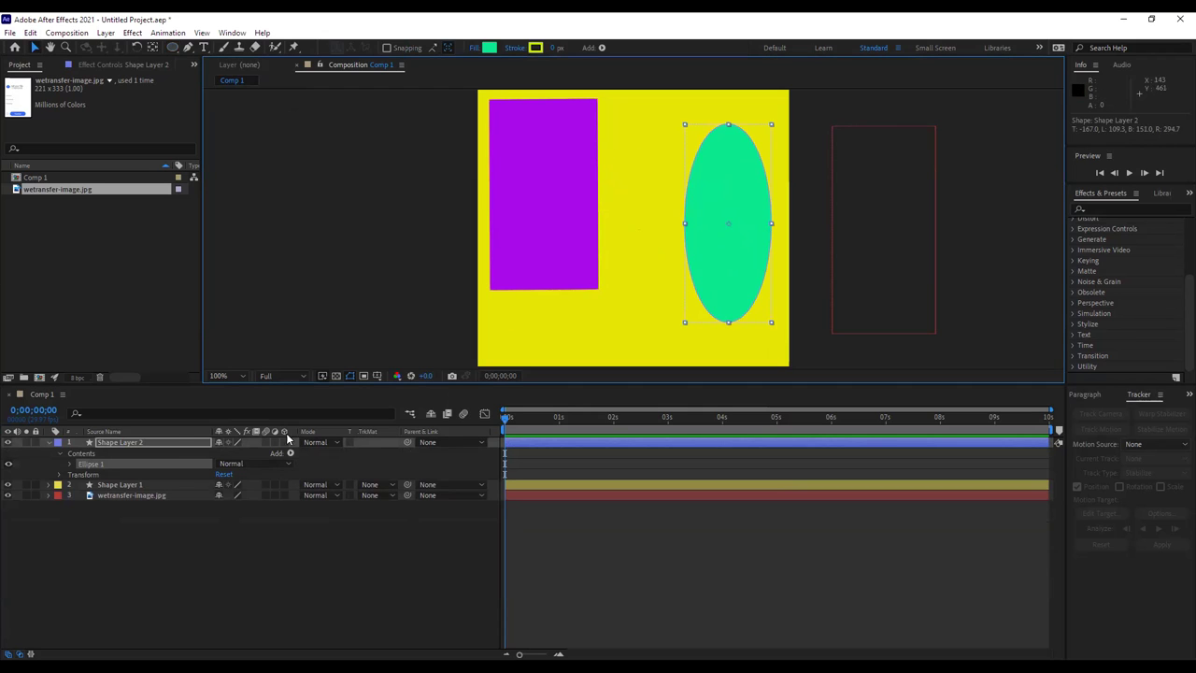
# Delete the tall green ellipse layer and draw a rounder ellipse about 231 px high overlapping the purple rectangle.
pyautogui.click(172, 442)
pyautogui.press('Delete')
pyautogui.click(172, 47)
pyautogui.moveTo(594, 239)
pyautogui.mouseDown()
pyautogui.moveTo(665, 333)
pyautogui.moveTo(700, 302)
pyautogui.mouseUp()
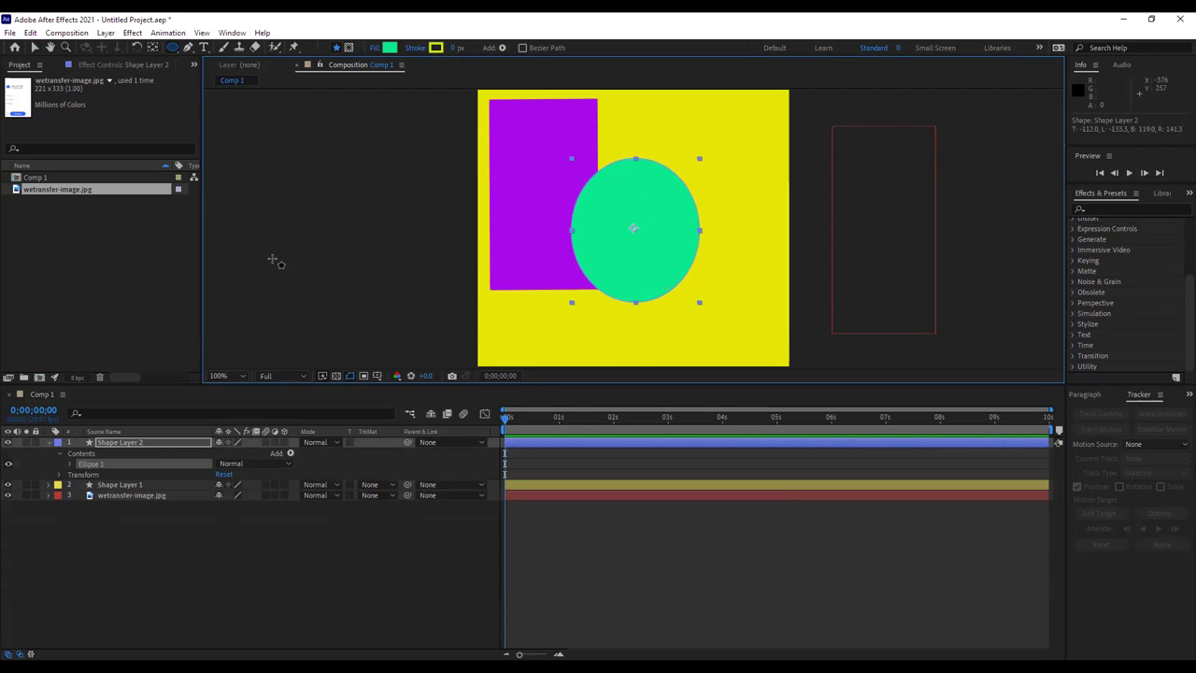
# Center the green ellipse's anchor point in its layer content.
pyautogui.click(106, 34)
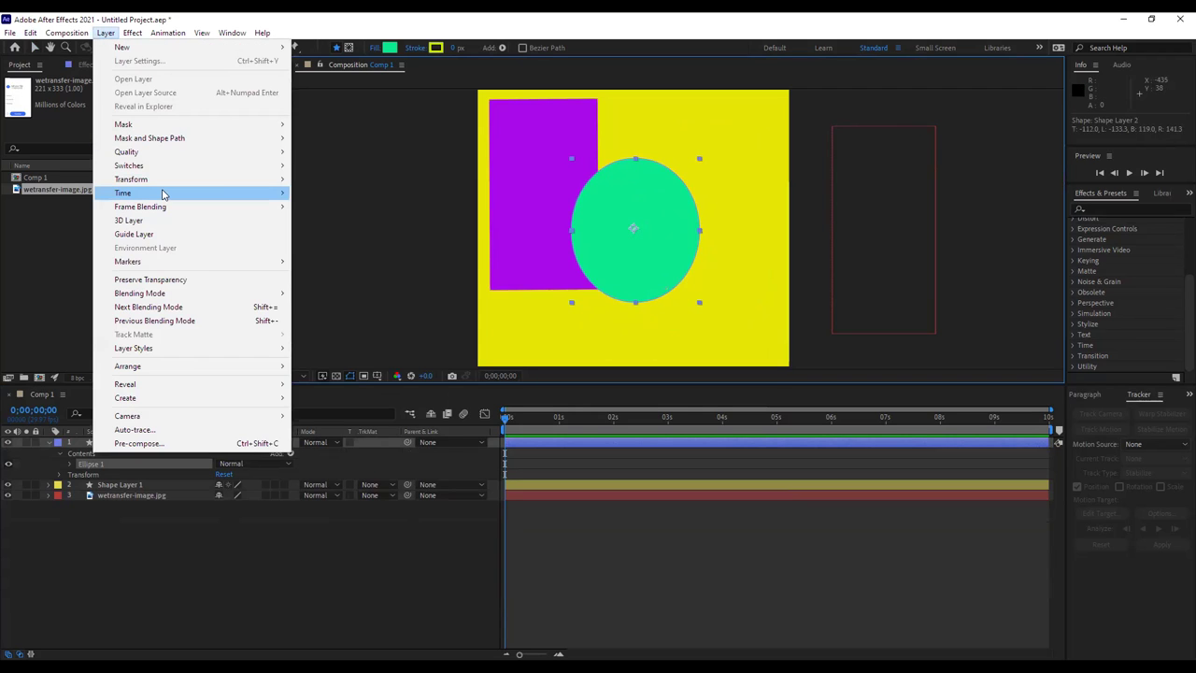
pyautogui.moveTo(221, 178)
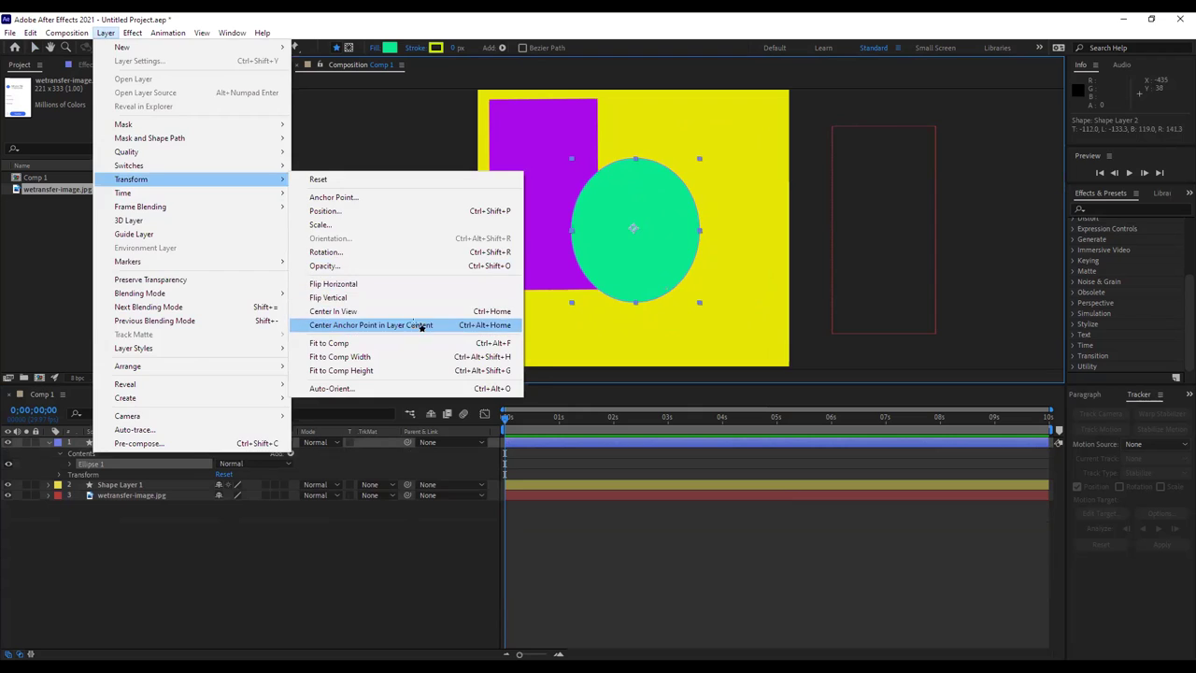
pyautogui.click(416, 326)
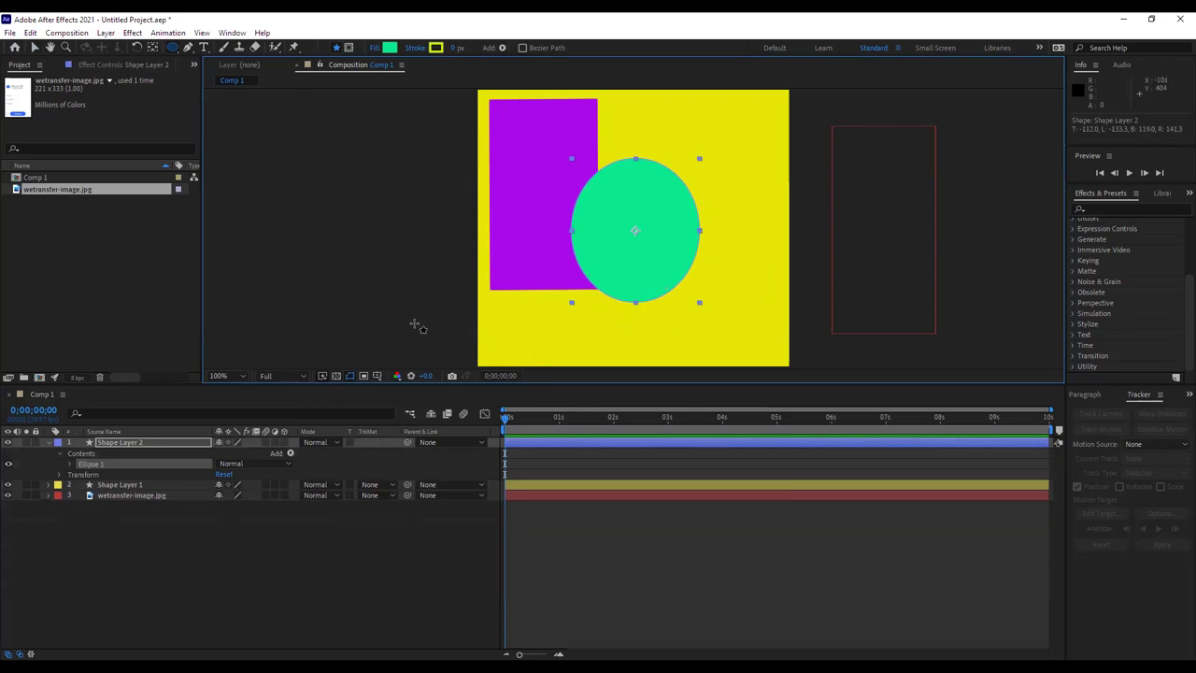
# Shift the green ellipse's anchor point slightly right of its center with the Pan Behind tool, and delete the ellipse layer.
pyautogui.click(34, 47)
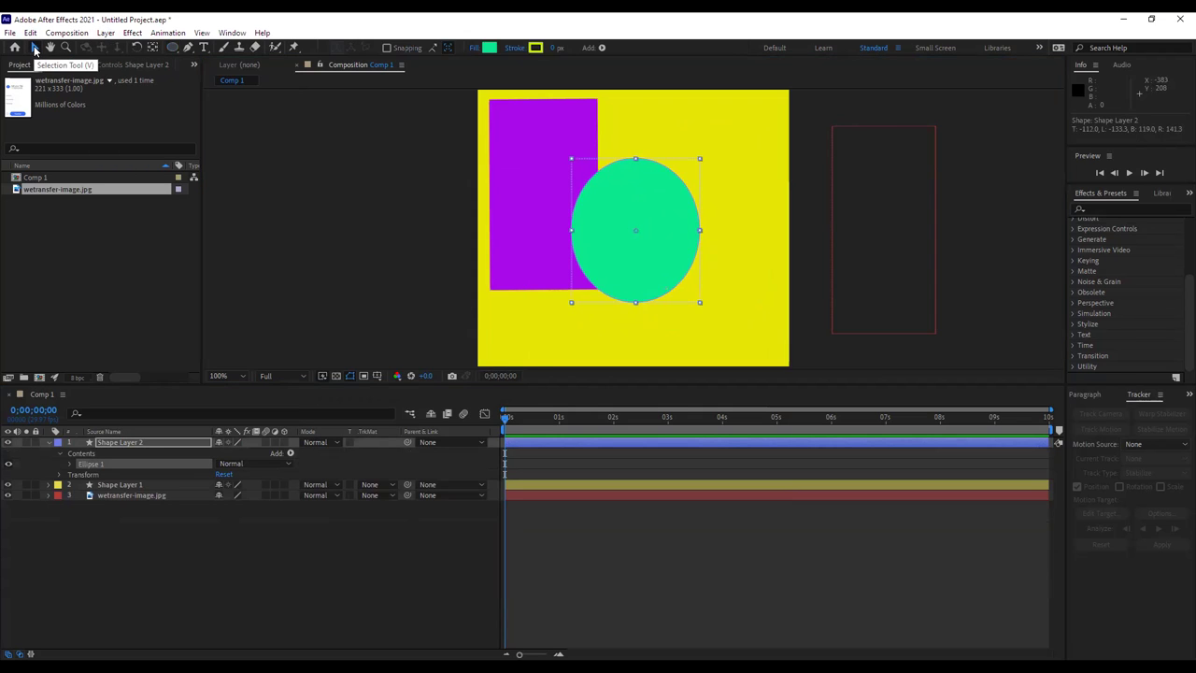
pyautogui.click(154, 49)
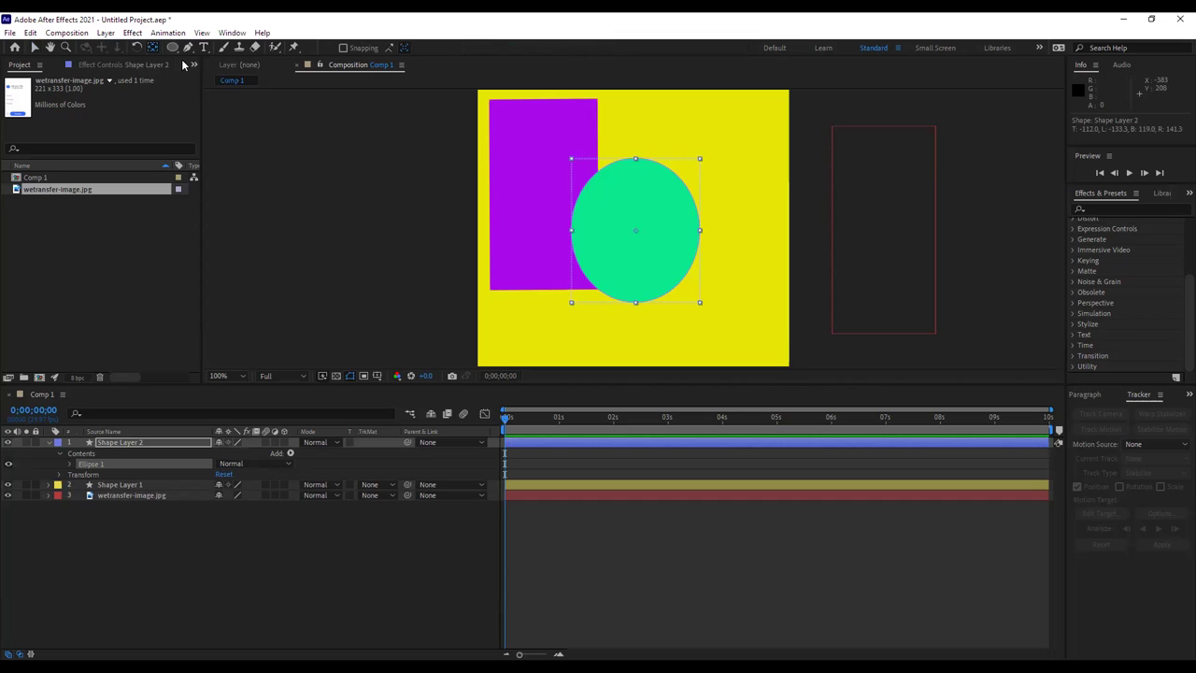
pyautogui.moveTo(640, 232)
pyautogui.mouseDown()
pyautogui.moveTo(674, 203)
pyautogui.moveTo(638, 229)
pyautogui.mouseUp()
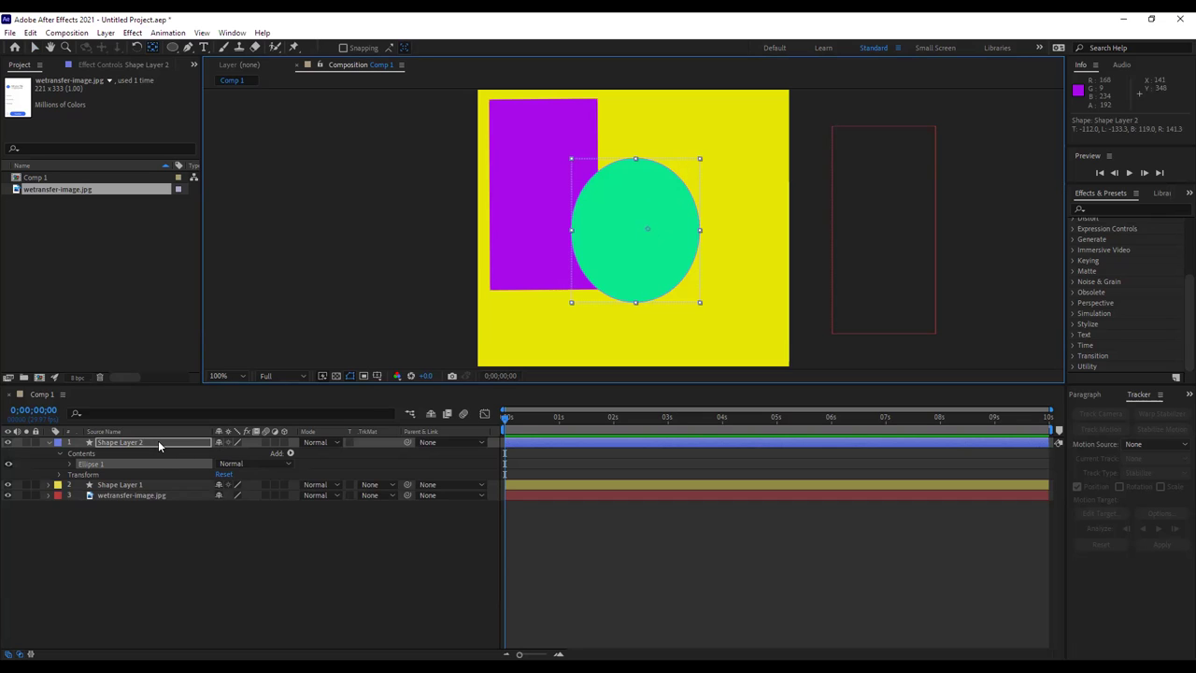
pyautogui.press('Delete')
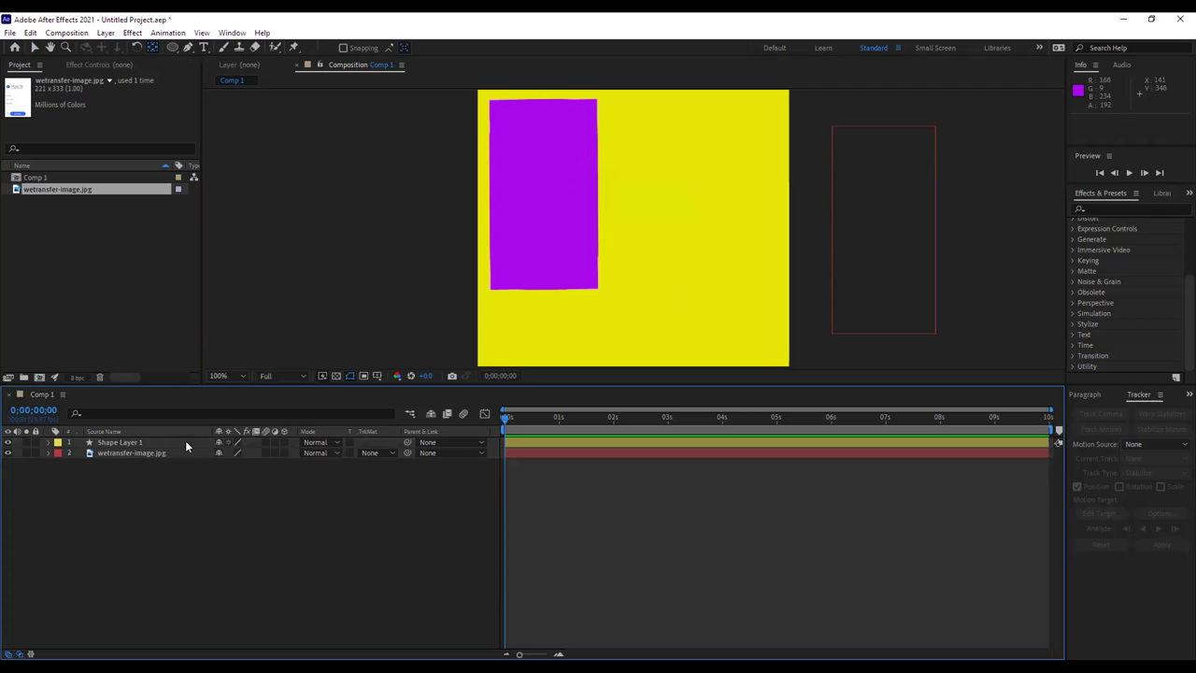
# Show the Transform properties of Shape Layer 1 and move the purple rectangle to the composition's upper-left area, at about 98, 184.
pyautogui.click(528, 264)
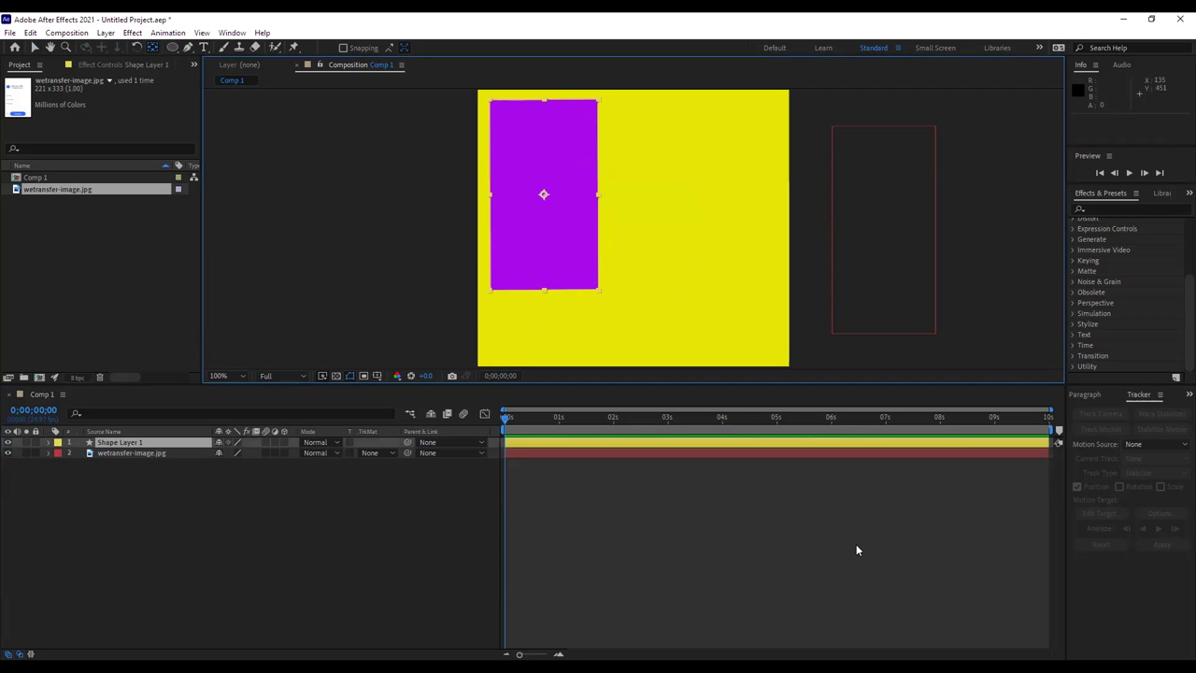
pyautogui.click(49, 443)
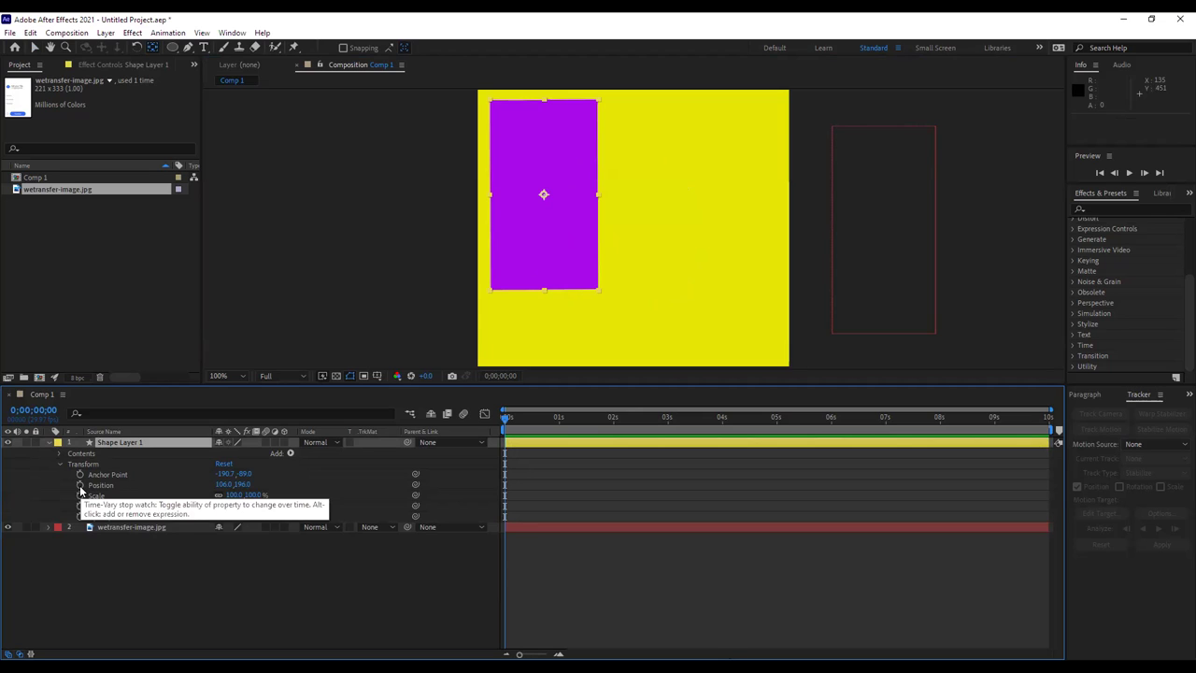
pyautogui.click(519, 269)
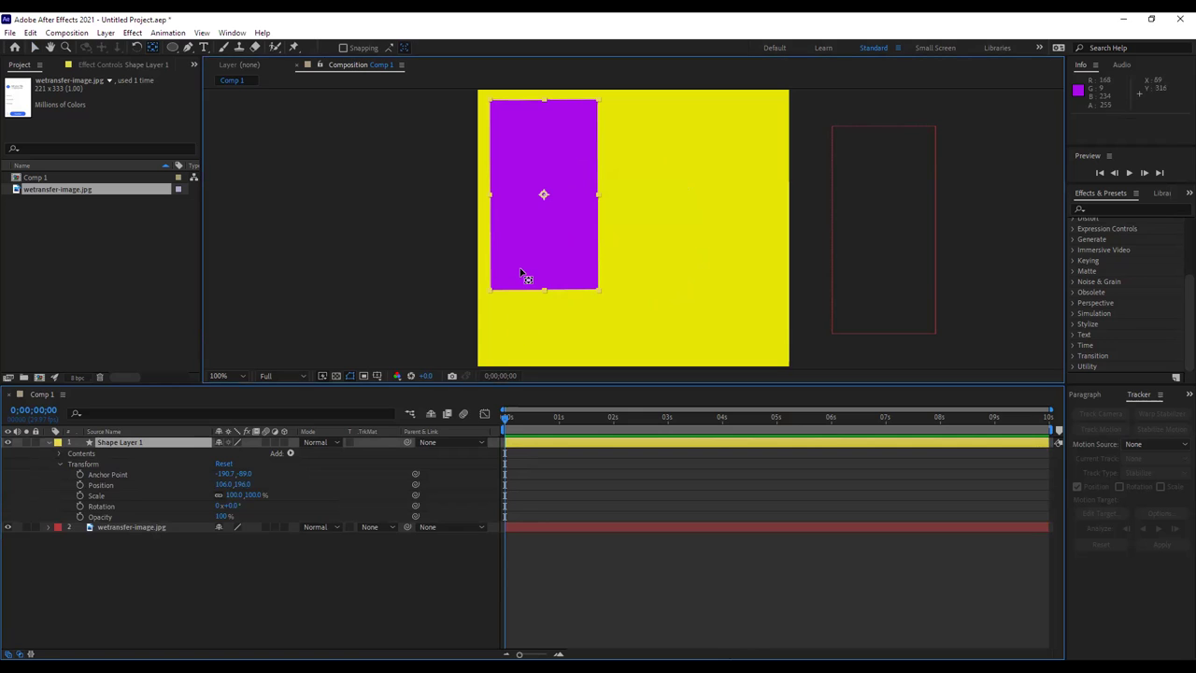
pyautogui.press('v')
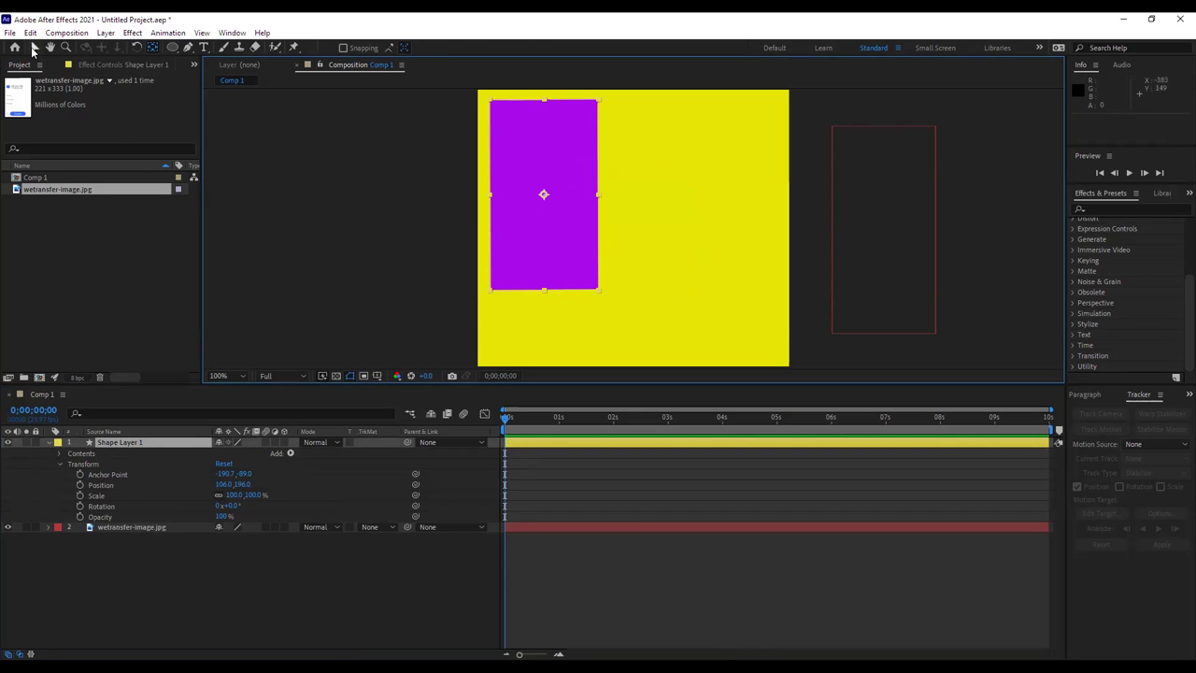
pyautogui.moveTo(512, 207)
pyautogui.mouseDown()
pyautogui.moveTo(500, 206)
pyautogui.moveTo(525, 236)
pyautogui.moveTo(632, 220)
pyautogui.moveTo(744, 240)
pyautogui.moveTo(549, 214)
pyautogui.moveTo(521, 233)
pyautogui.mouseUp()
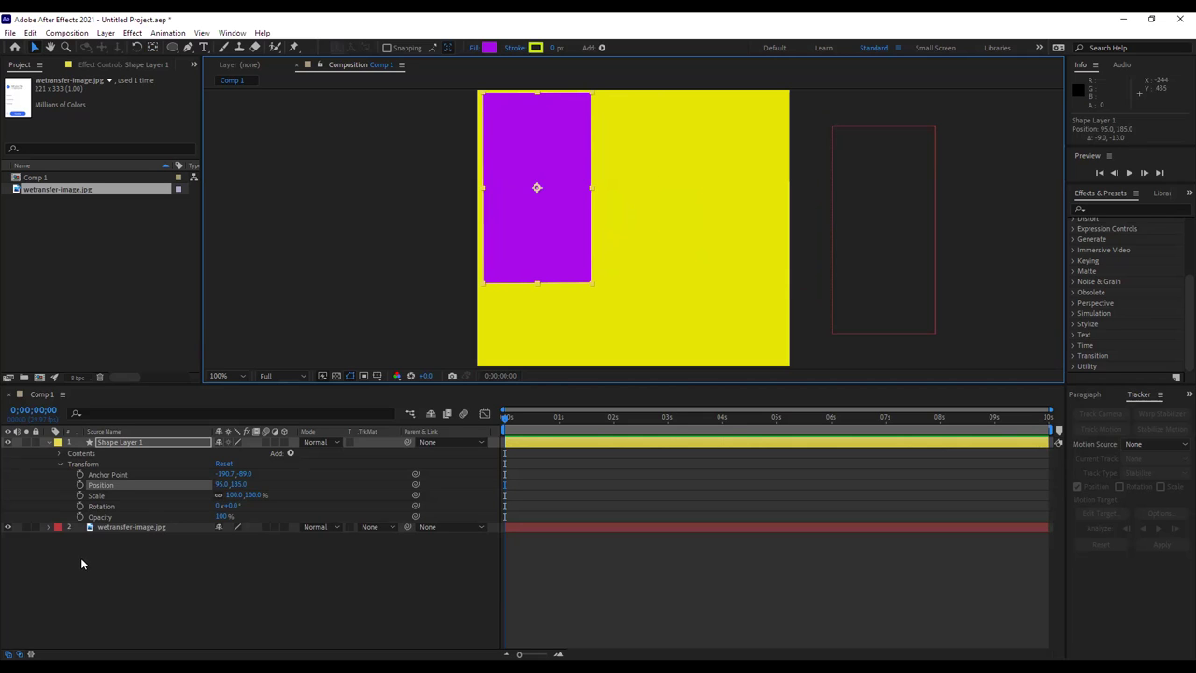
pyautogui.moveTo(541, 254); pyautogui.dragTo(461, 251)
pyautogui.moveTo(737, 259); pyautogui.dragTo(533, 255)
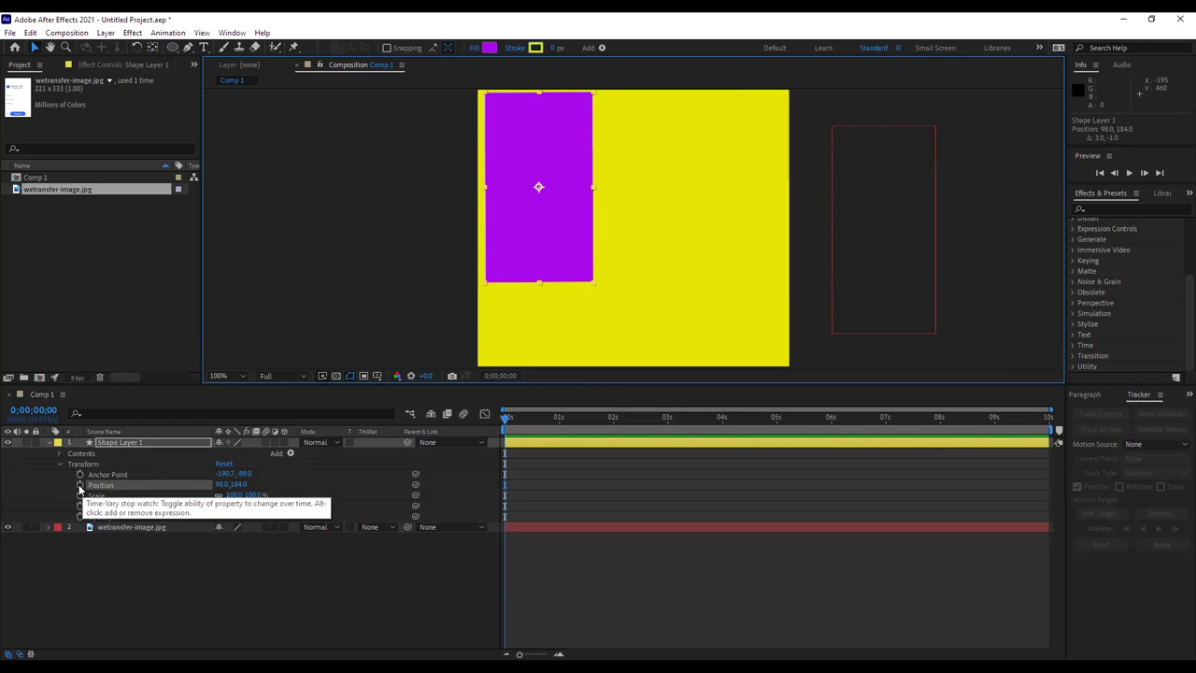
# Nudge the purple rectangle 4 px left and 3 px up, and enable Position keyframing at 0 seconds.
pyautogui.press('Left')
pyautogui.press('Left')
pyautogui.press('Left')
pyautogui.press('Left')
pyautogui.press('Up')
pyautogui.press('Up')
pyautogui.press('Up')
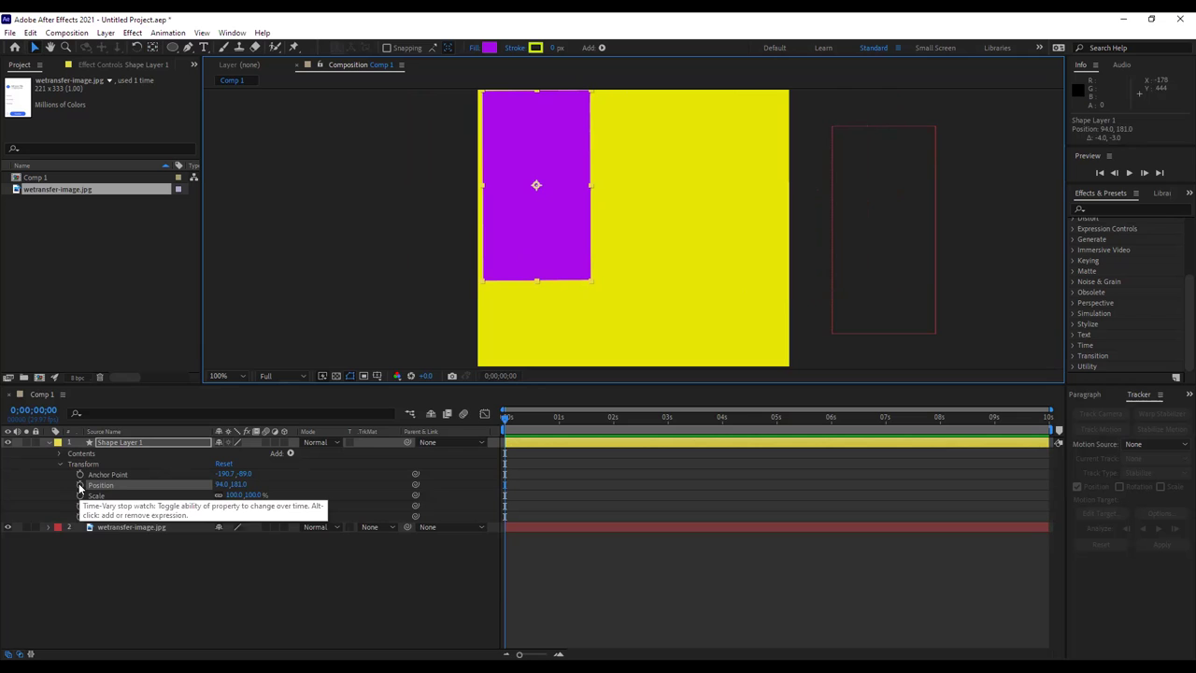
pyautogui.click(81, 486)
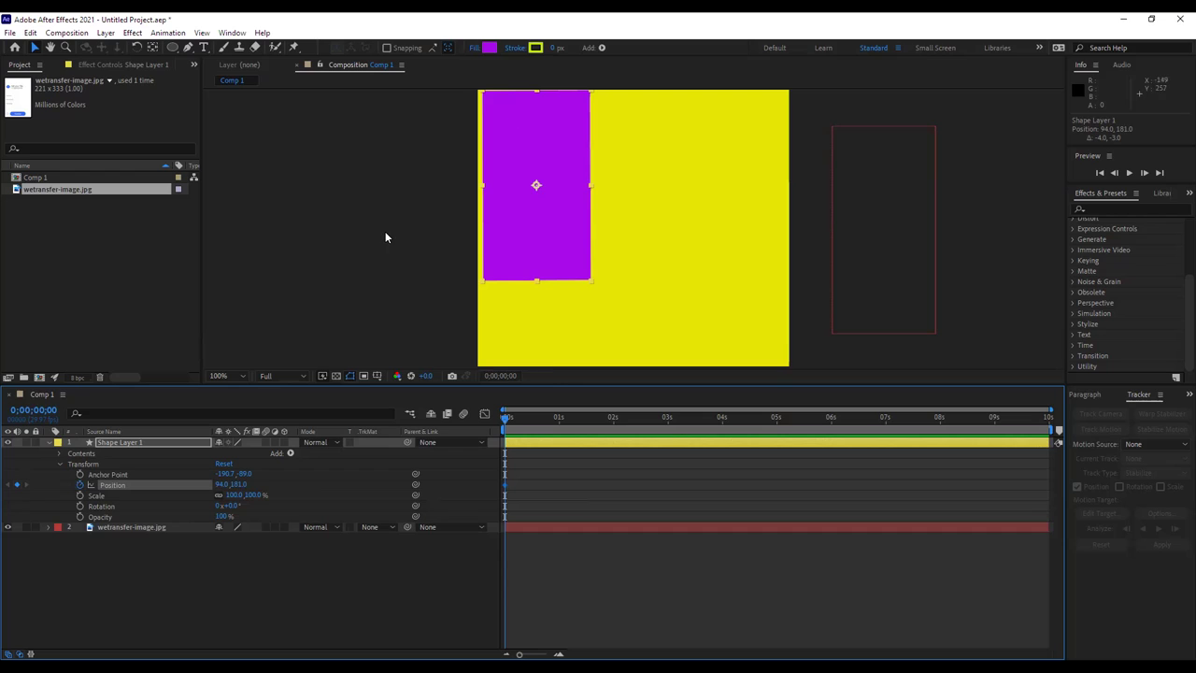
# Check the duration of Comp 1 in the composition settings and close them without changes.
pyautogui.press(',')
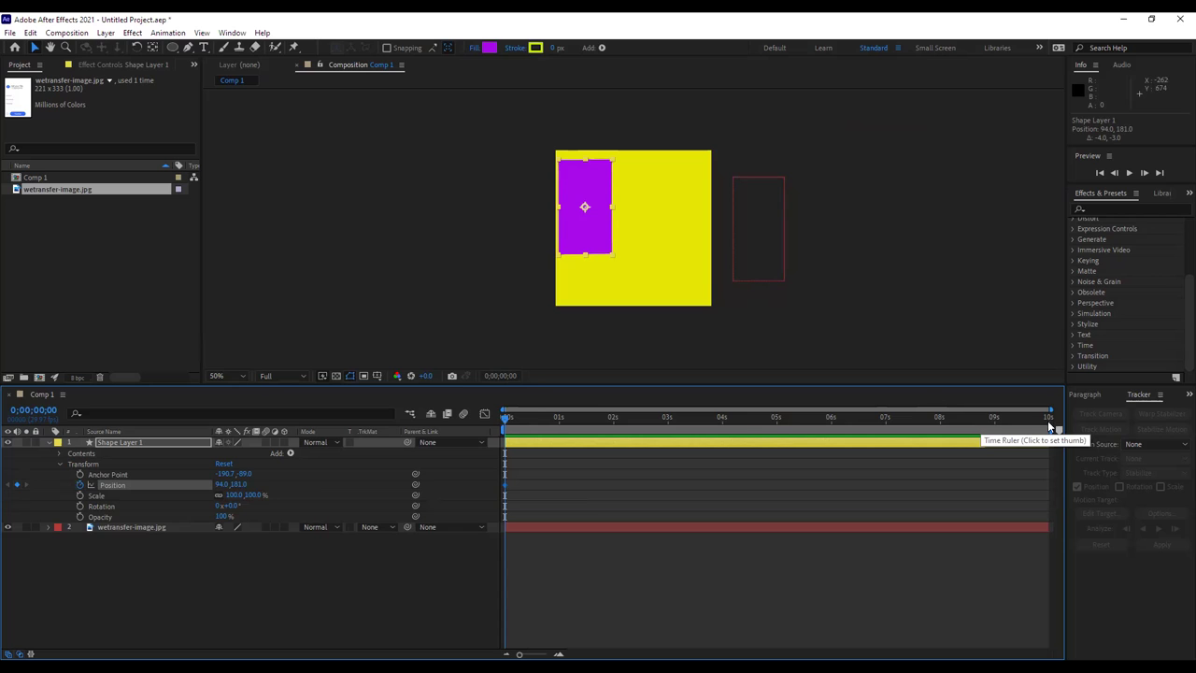
pyautogui.rightClick(360, 119)
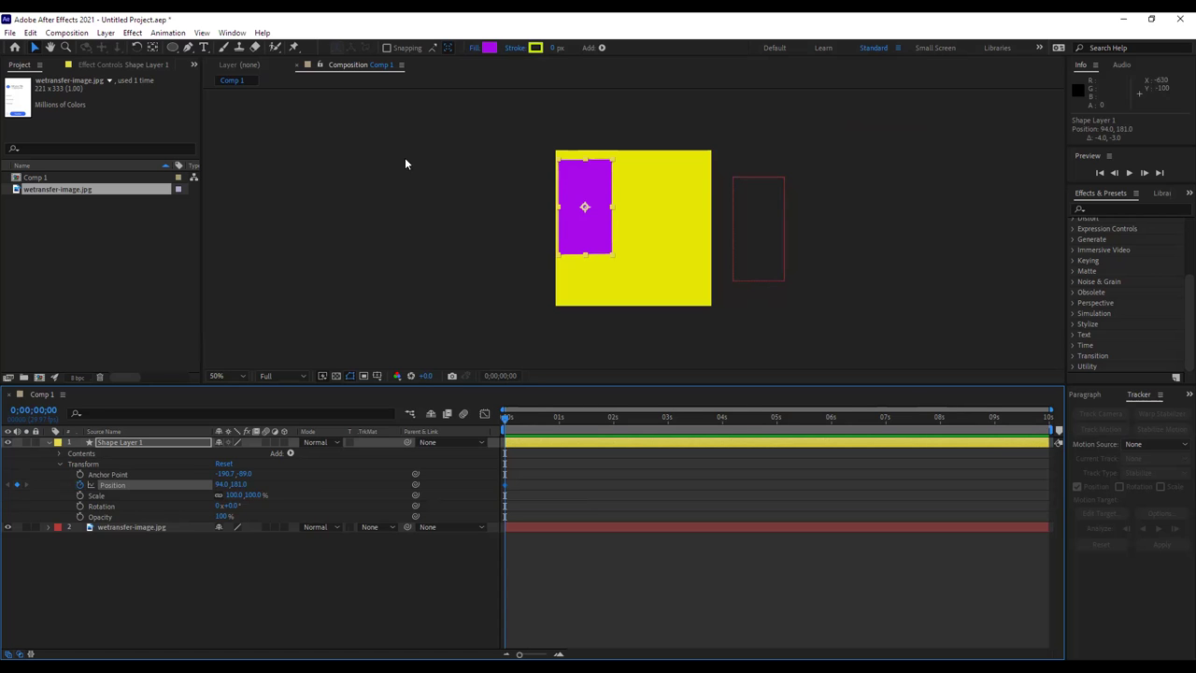
pyautogui.press('Return')
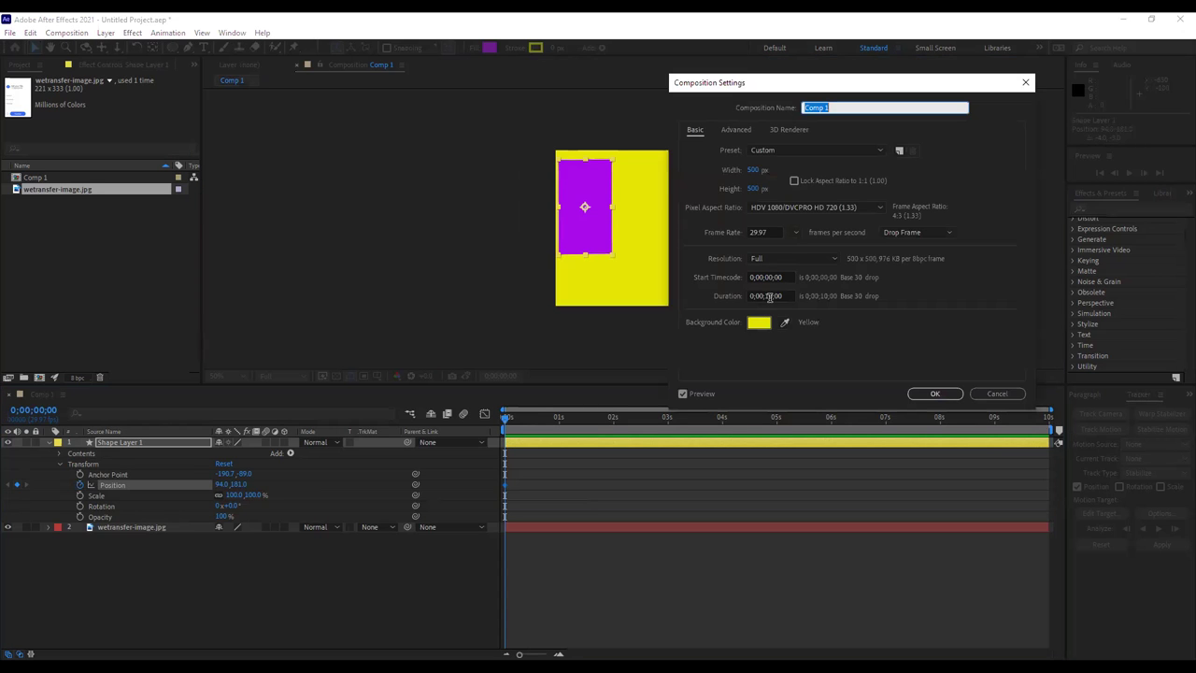
pyautogui.click(995, 394)
# Add a Position keyframe at 4 seconds by moving the purple rectangle to the composition's right side, at about 392, 175.
pyautogui.press('space')
pyautogui.moveTo(597, 416); pyautogui.dragTo(722, 417)
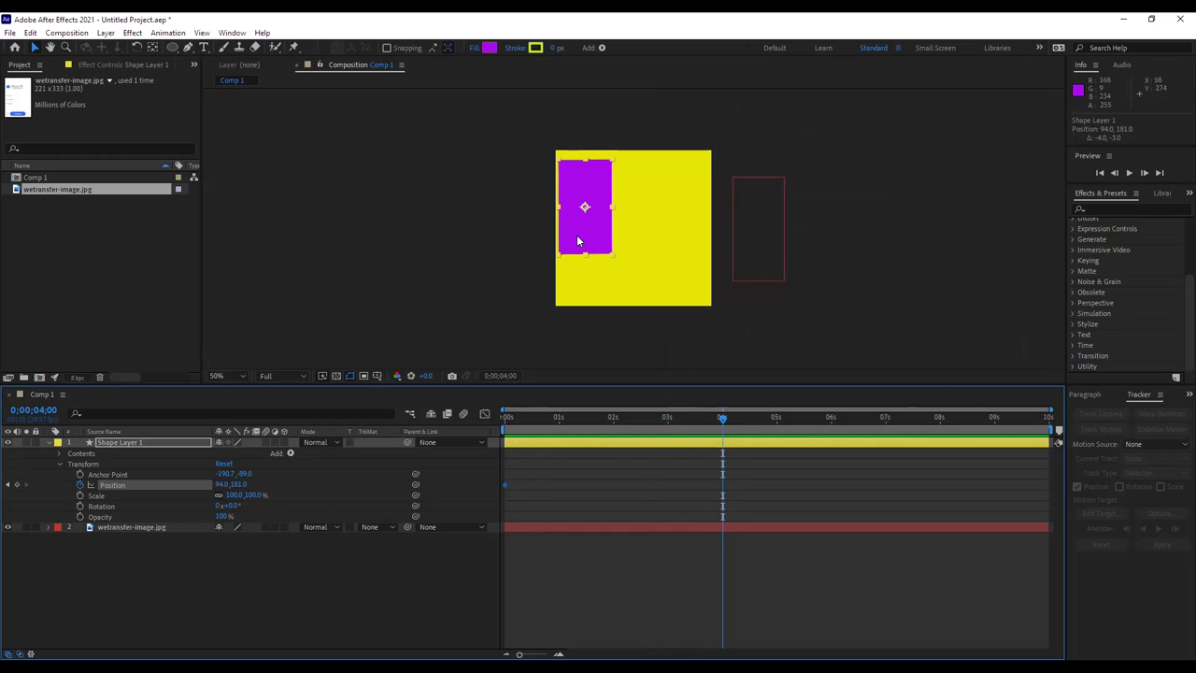
pyautogui.moveTo(577, 241); pyautogui.dragTo(670, 236)
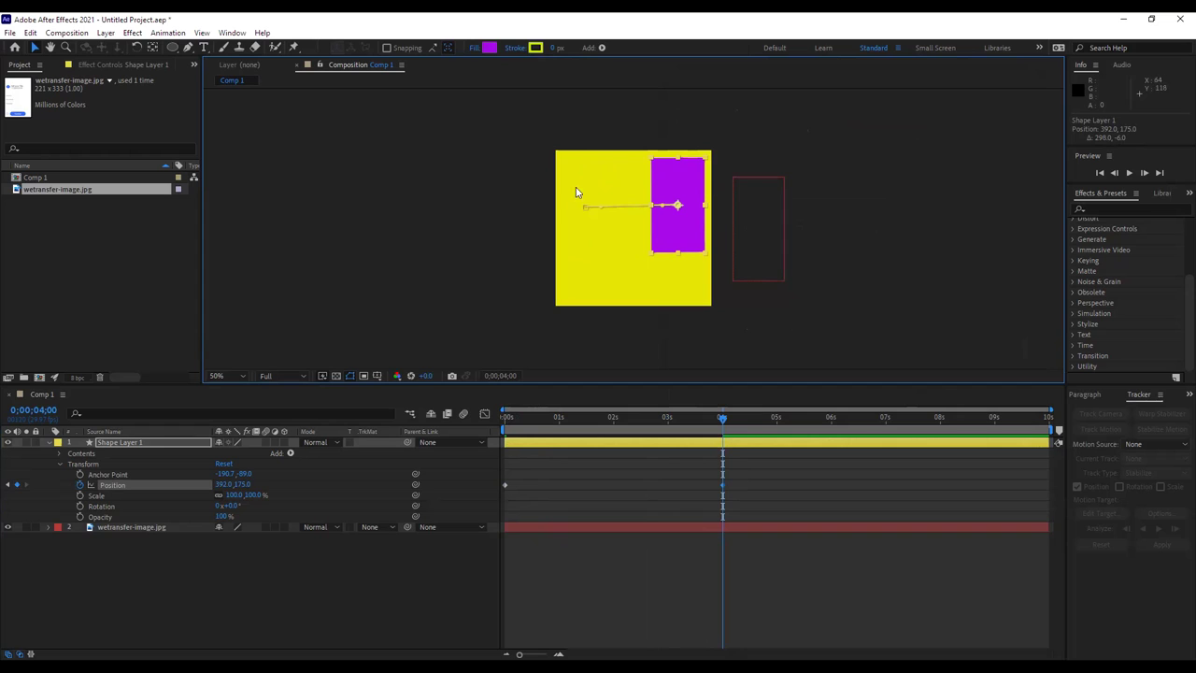
# Return the playhead to 0 seconds, deselect the layer and preview the purple rectangle's position animation twice from the start.
pyautogui.click(722, 422)
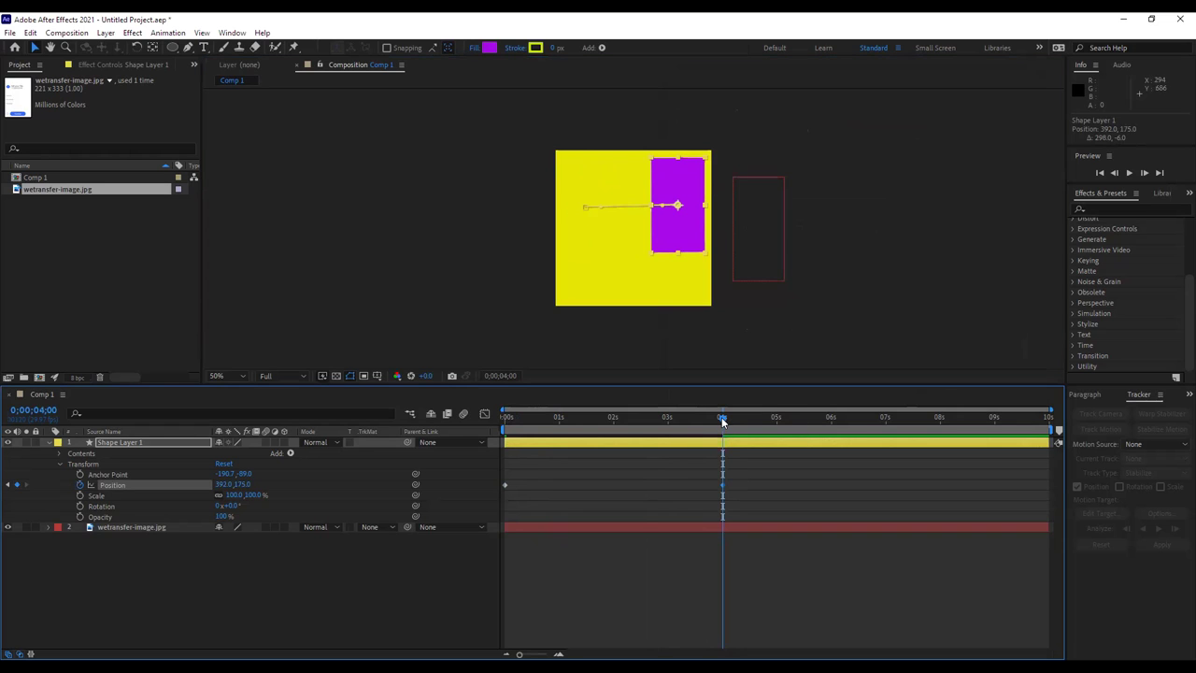
pyautogui.moveTo(722, 421); pyautogui.dragTo(490, 436)
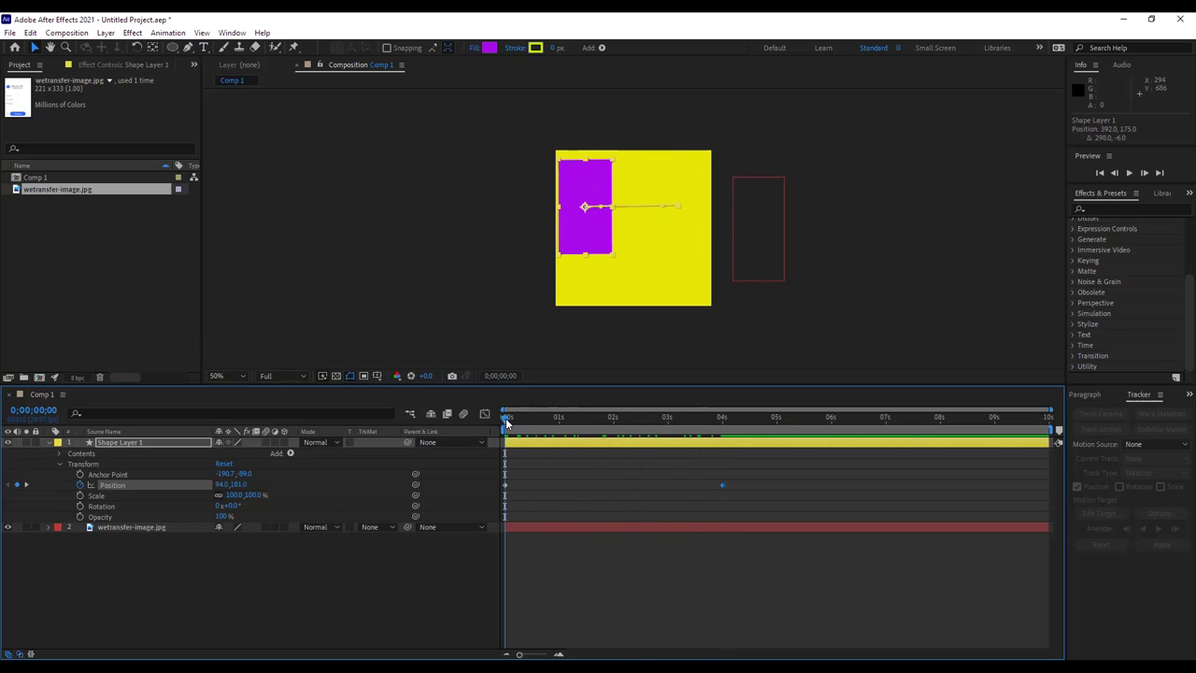
pyautogui.moveTo(507, 417); pyautogui.dragTo(495, 443)
pyautogui.click(383, 128)
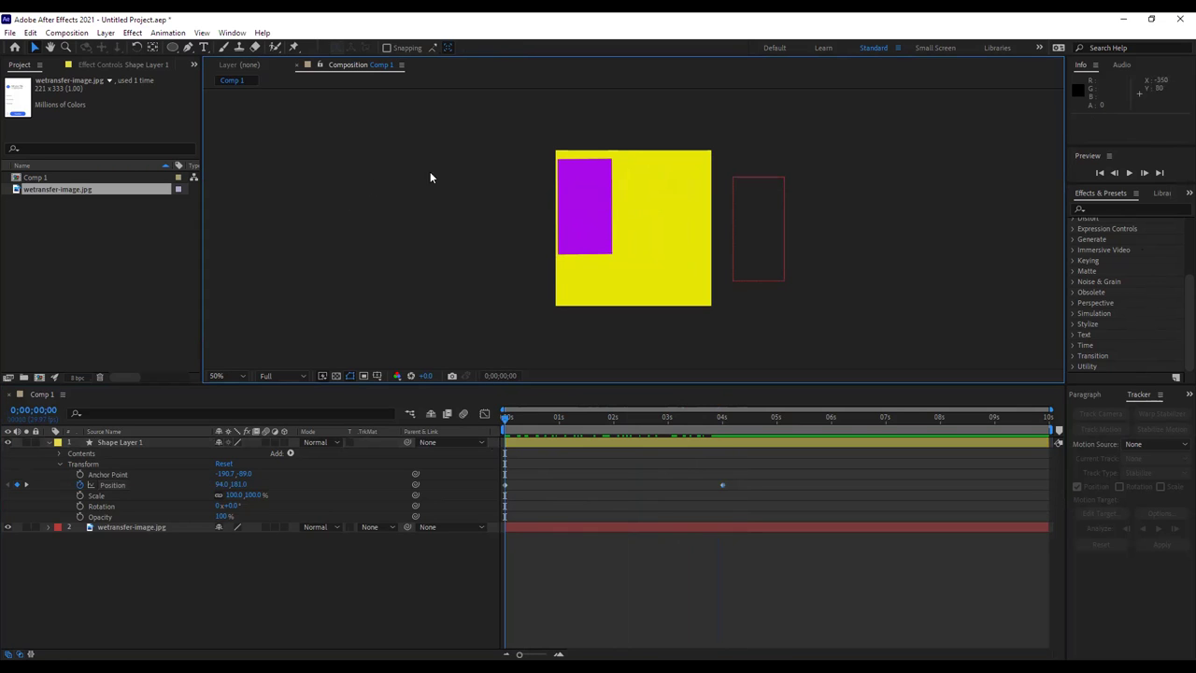
pyautogui.press('space')
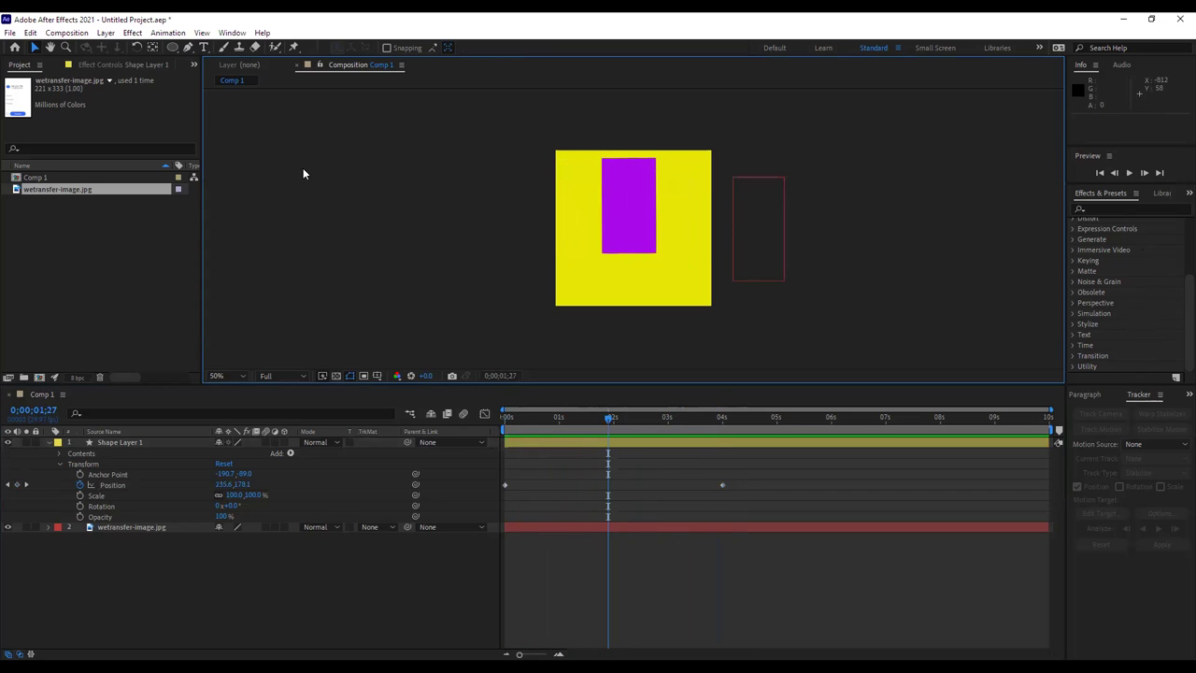
pyautogui.press('space')
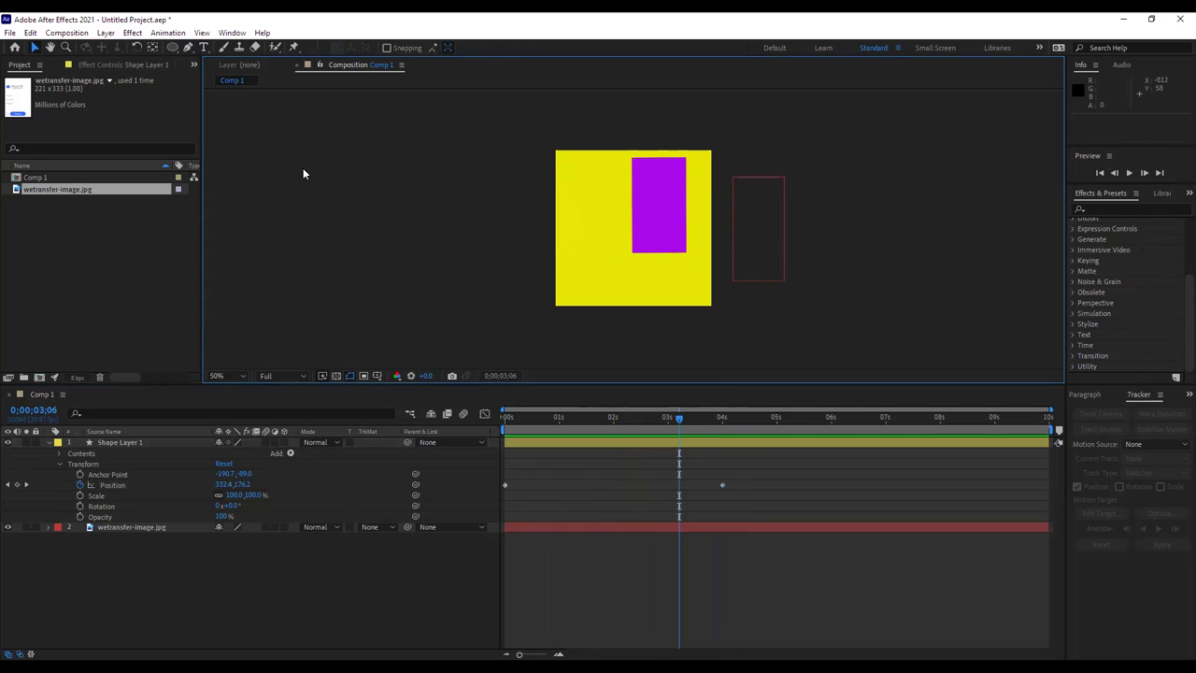
pyautogui.press('Home')
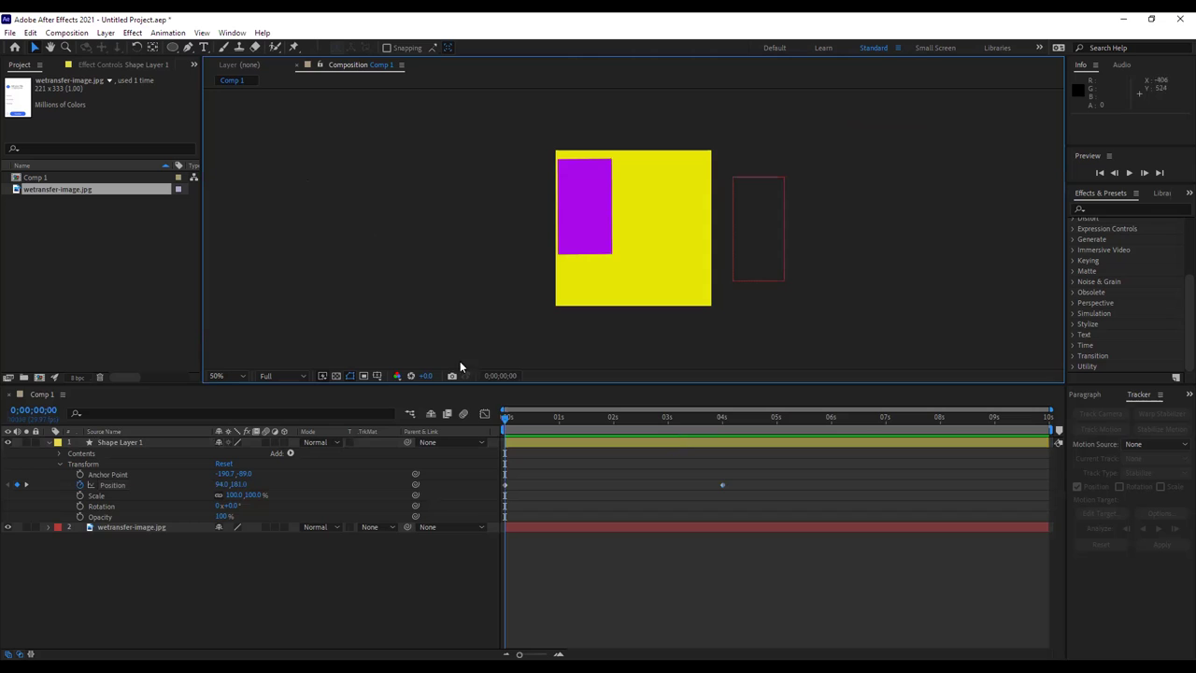
pyautogui.press('space')
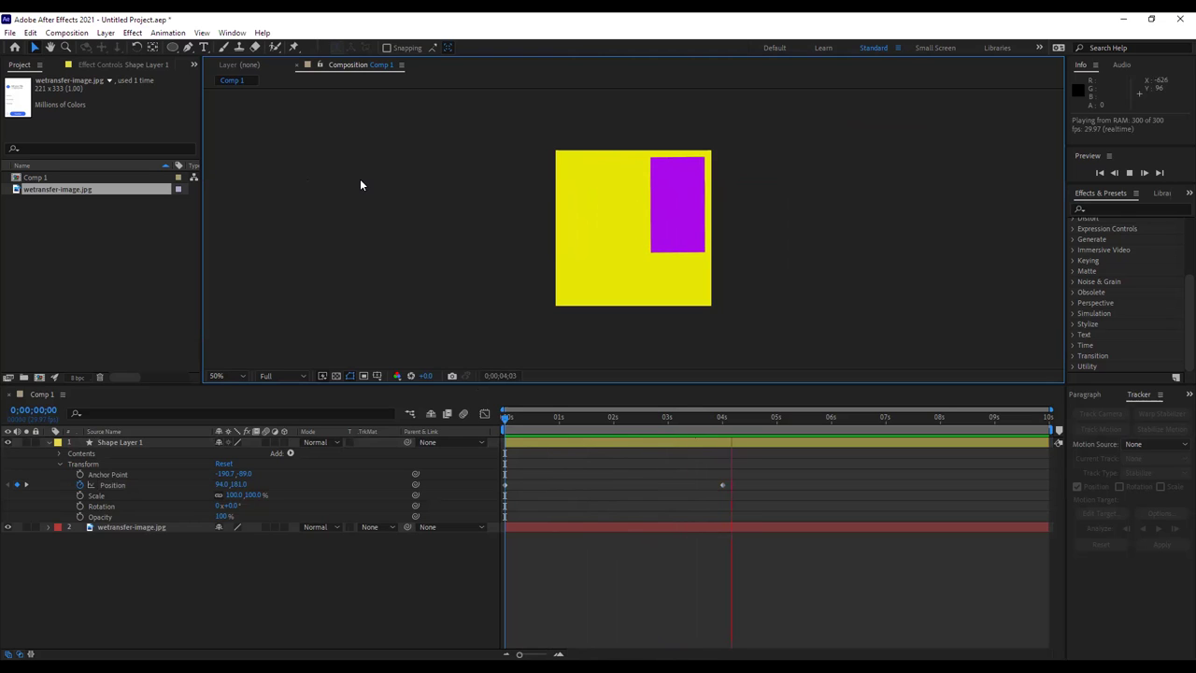
pyautogui.press('space')
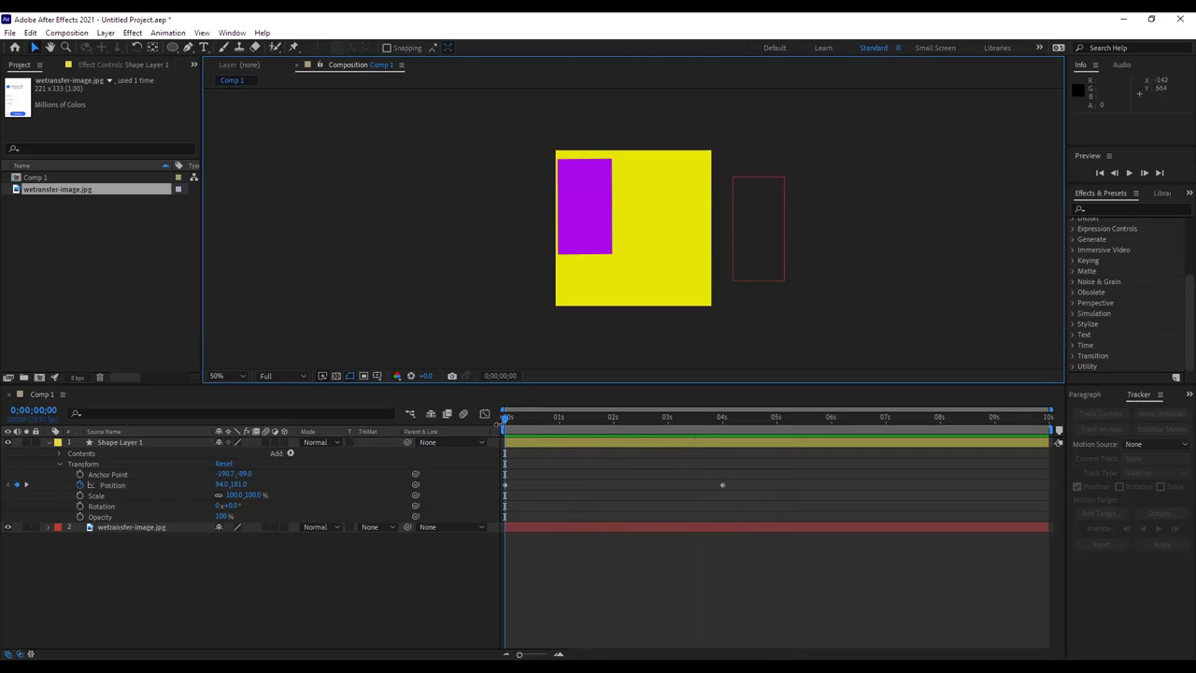
# Scrub past the 4-second Position keyframe to about 6 seconds, and play the rectangle's animation from the start.
pyautogui.moveTo(505, 419); pyautogui.dragTo(730, 416)
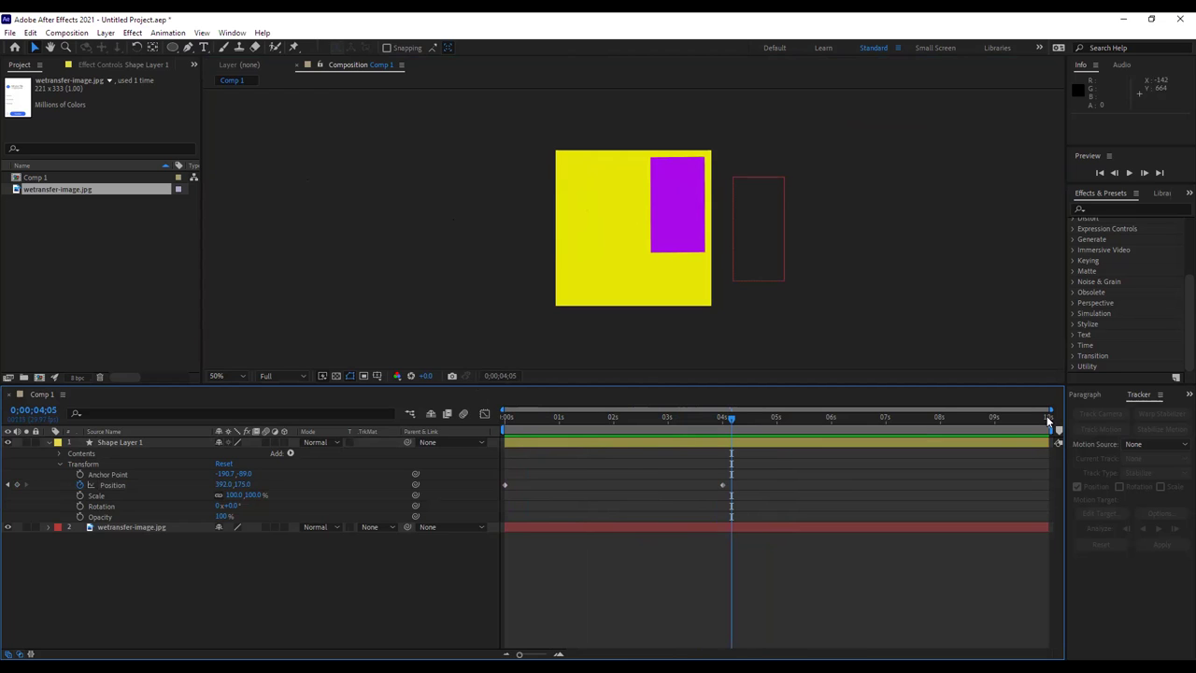
pyautogui.click(722, 484)
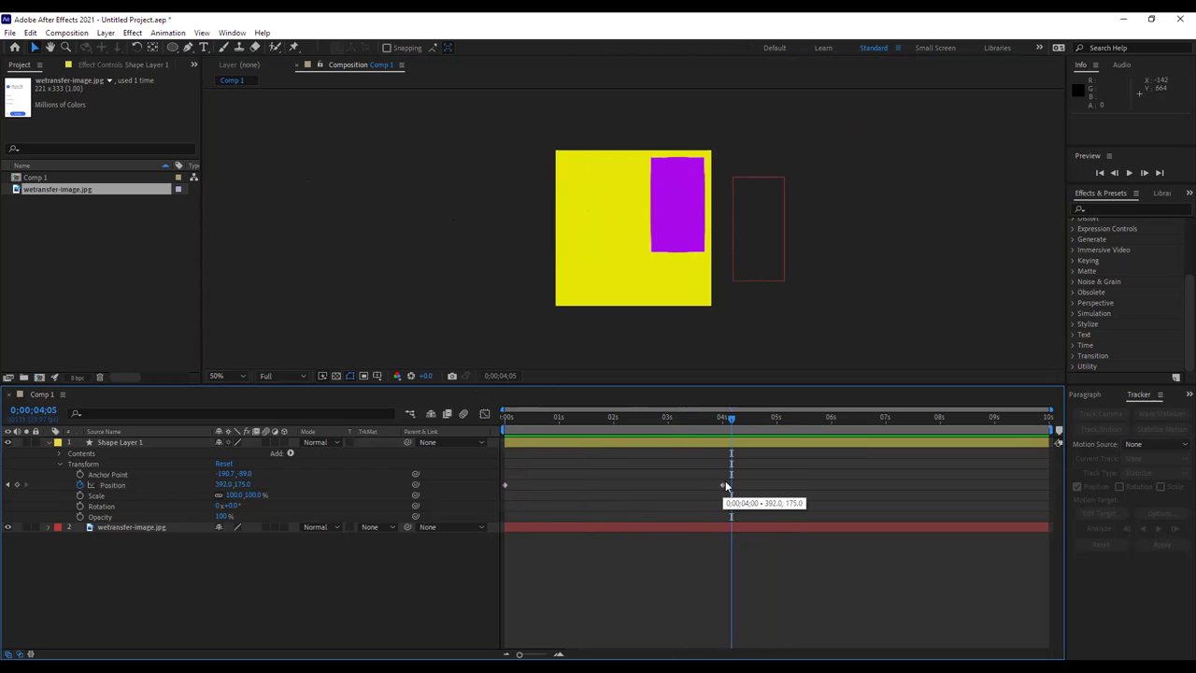
pyautogui.moveTo(730, 417); pyautogui.dragTo(842, 417)
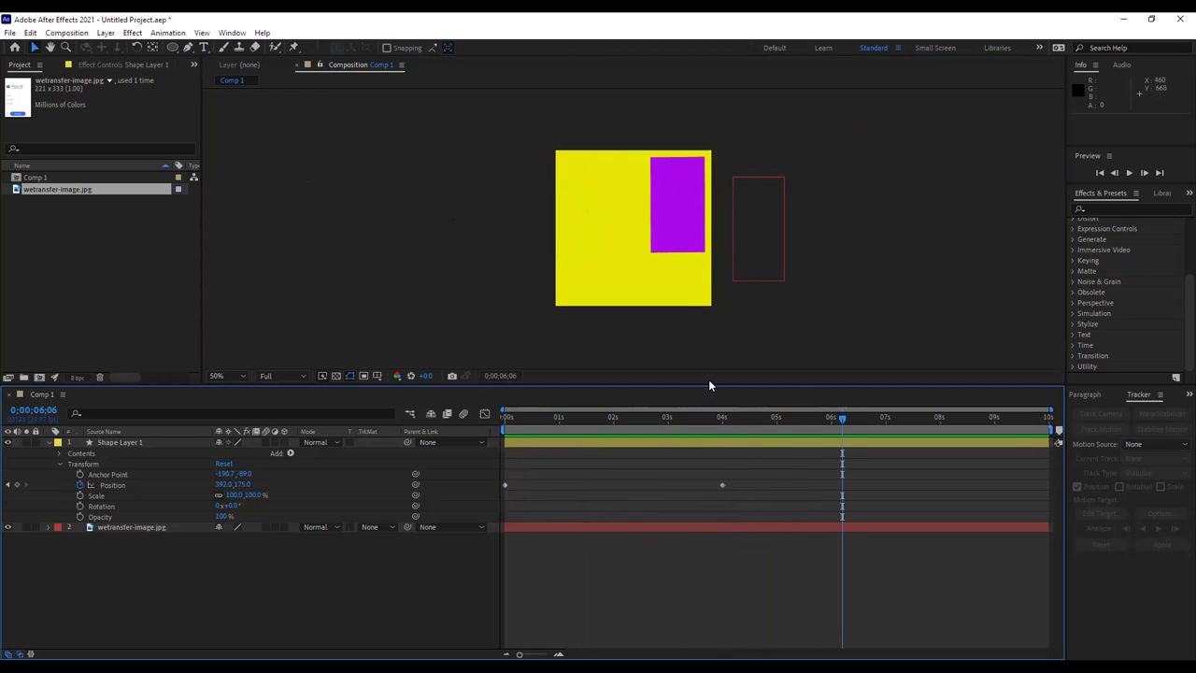
pyautogui.press('space')
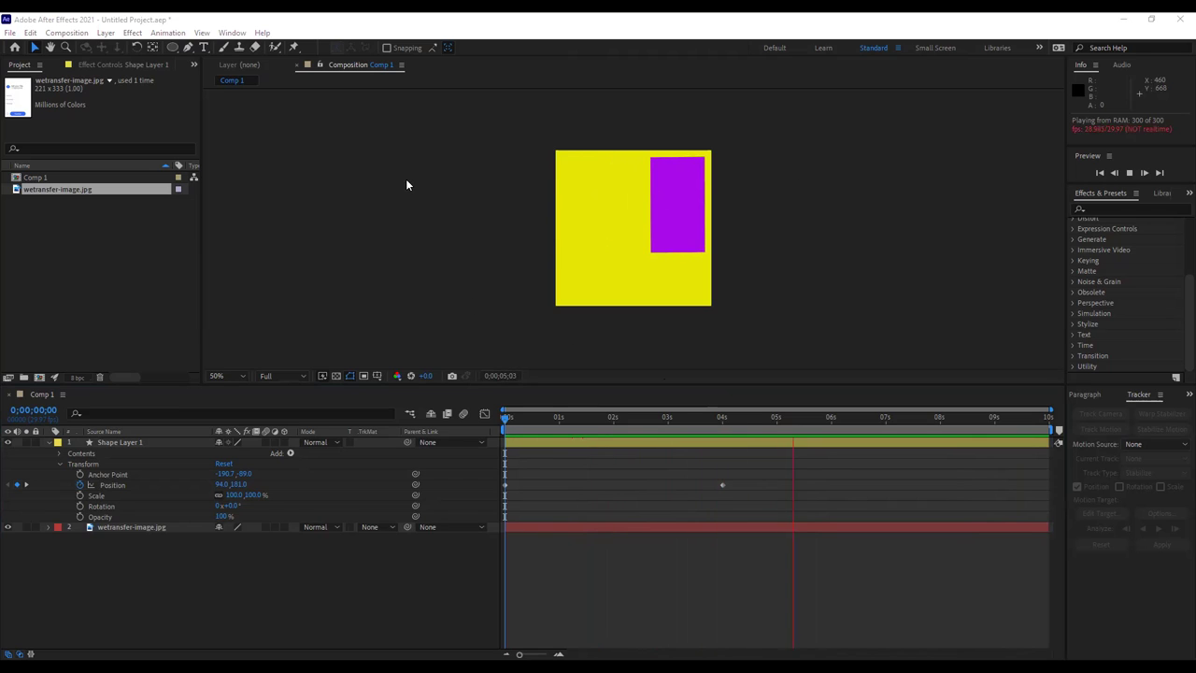
pyautogui.press('space')
# Review Comp 1's duration in the composition settings twice, closing them without changes each time.
pyautogui.rightClick(311, 169)
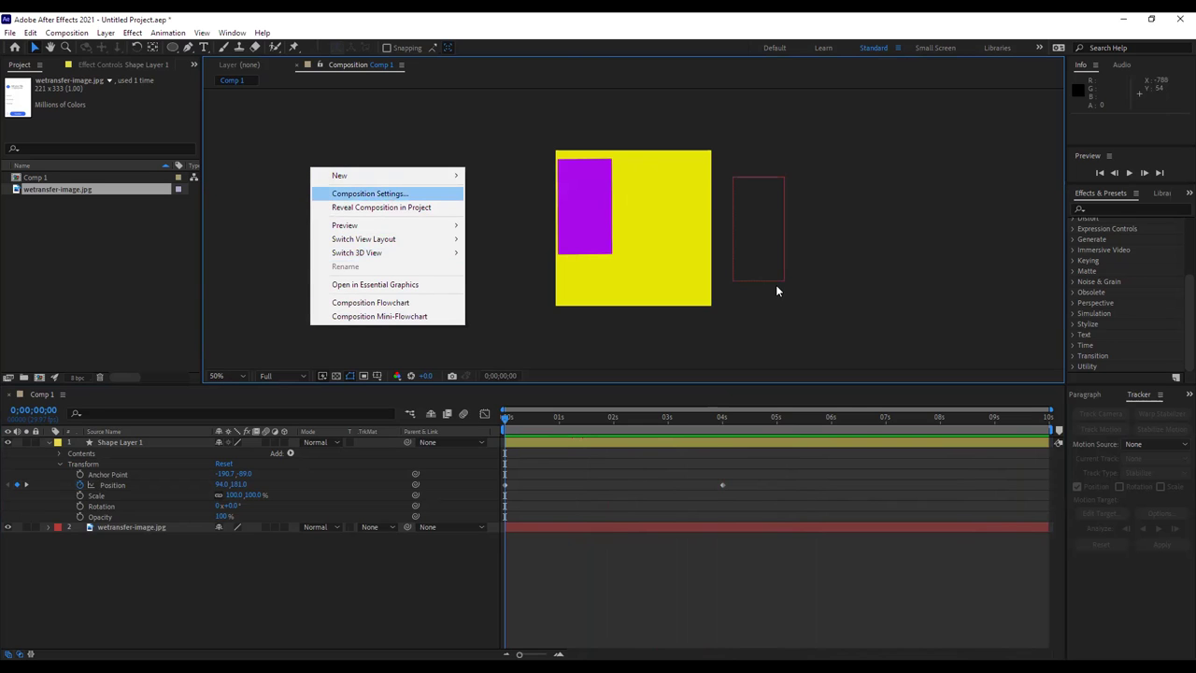
pyautogui.press('Return')
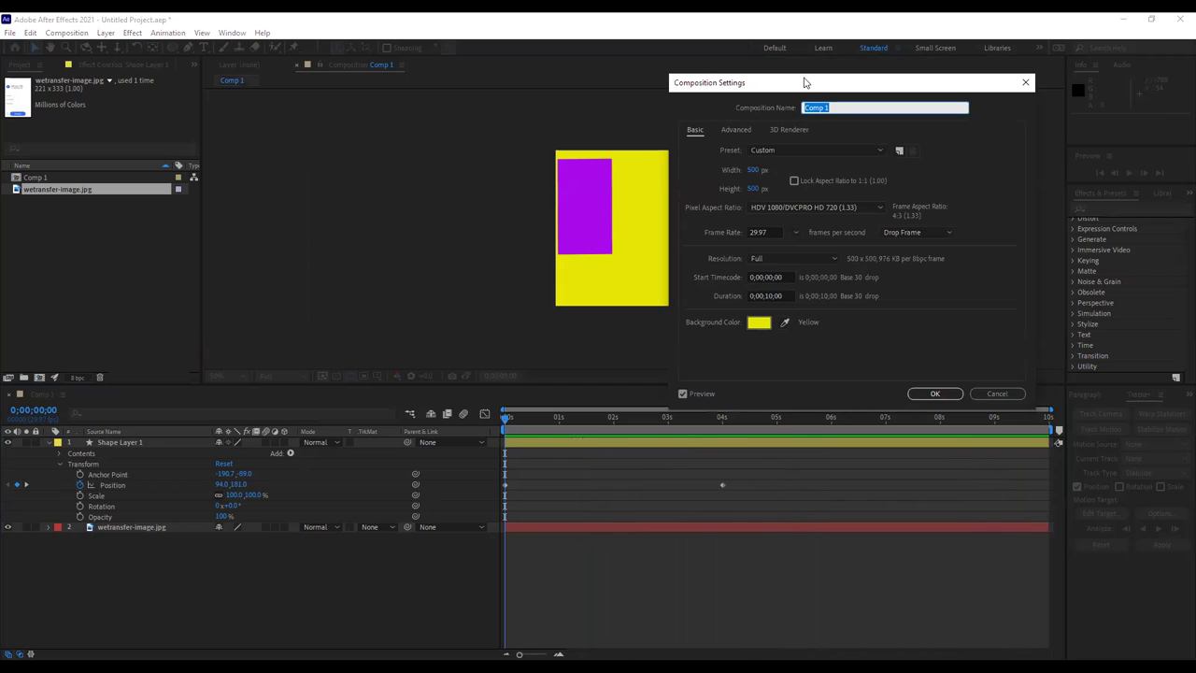
pyautogui.moveTo(804, 82); pyautogui.dragTo(651, 102)
pyautogui.moveTo(832, 102); pyautogui.dragTo(702, 117)
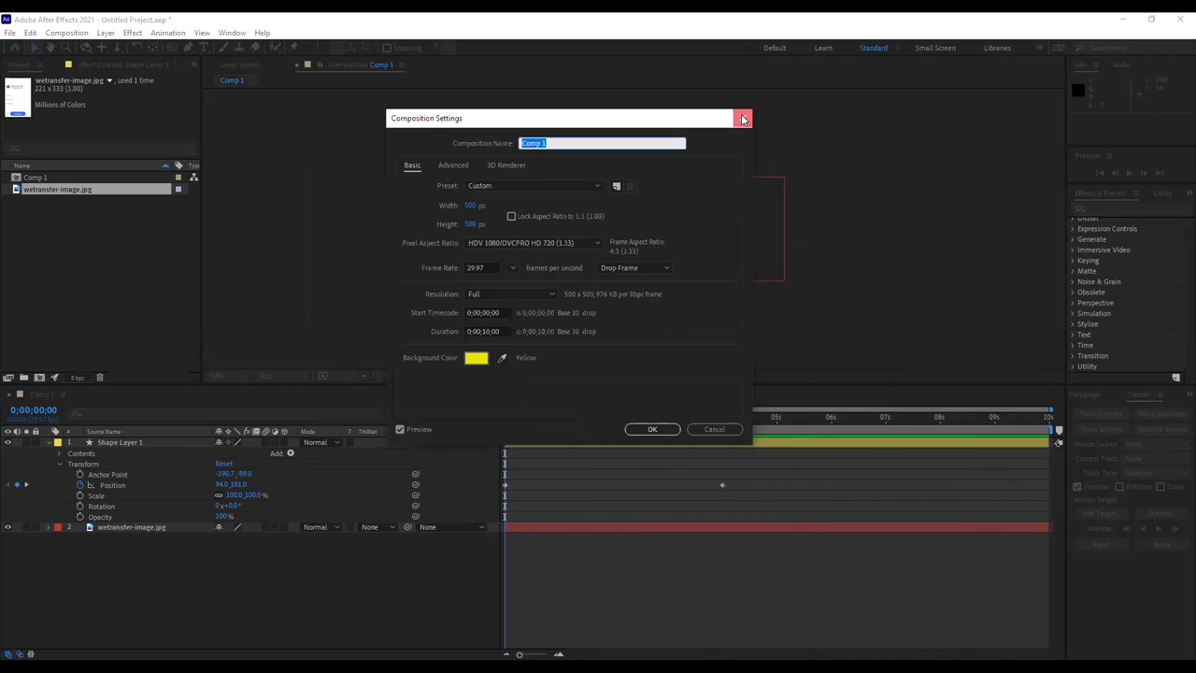
pyautogui.click(745, 118)
pyautogui.click(65, 34)
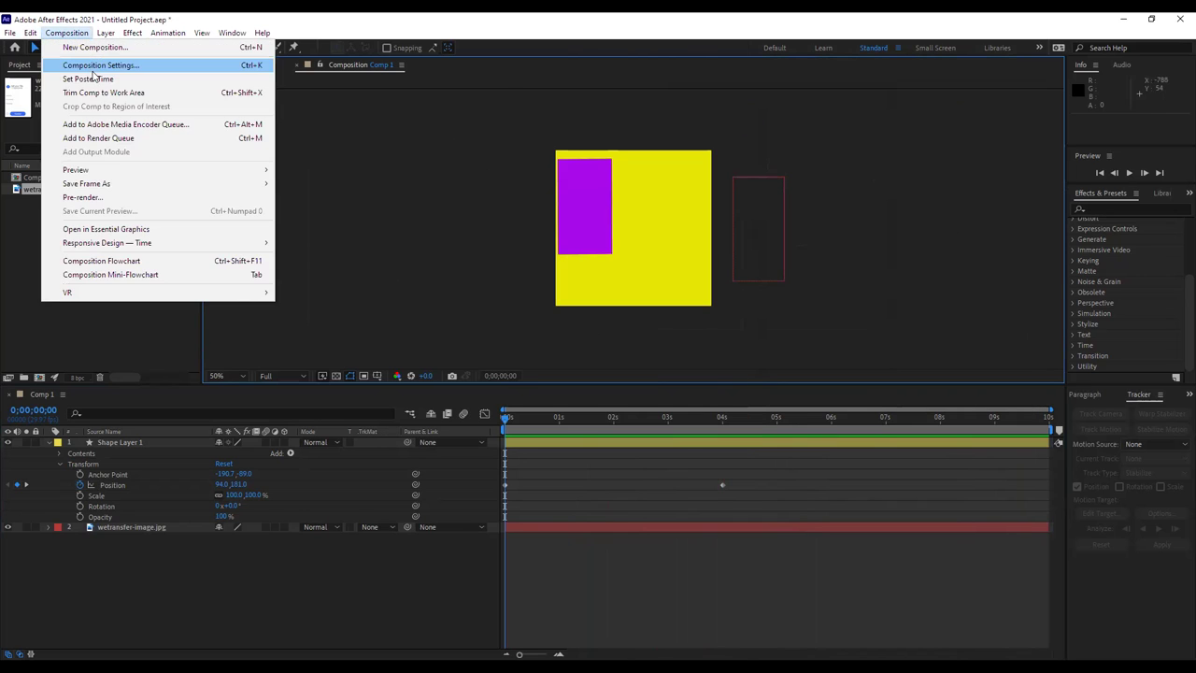
pyautogui.click(93, 70)
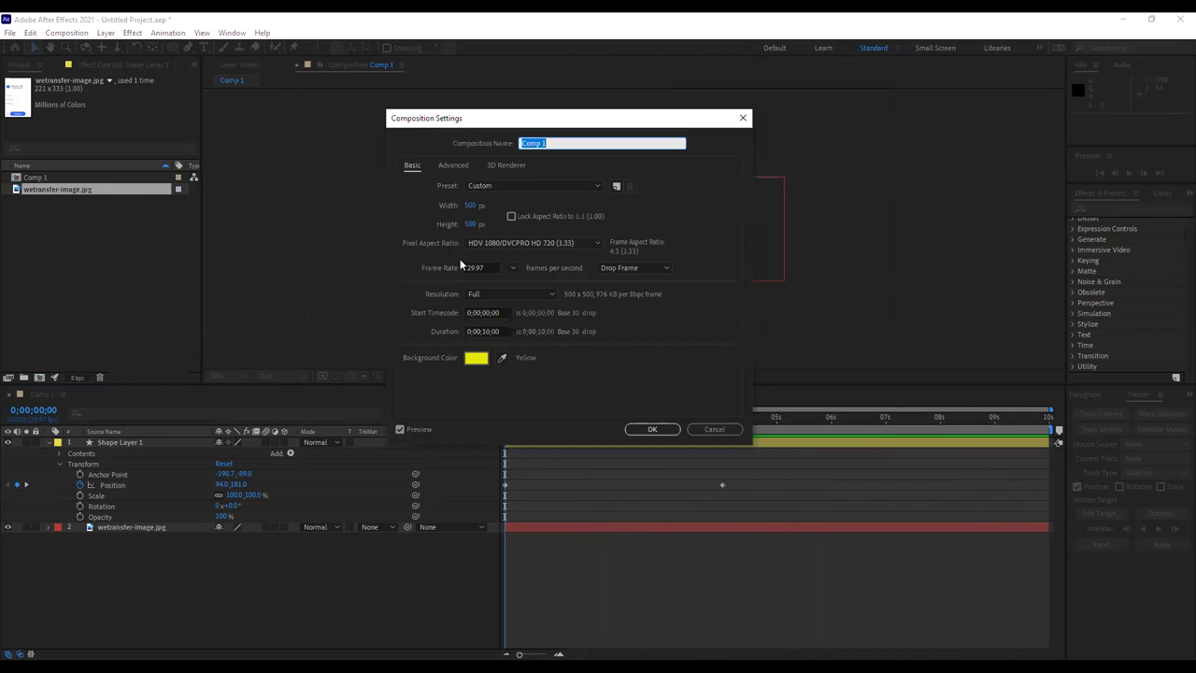
pyautogui.click(722, 431)
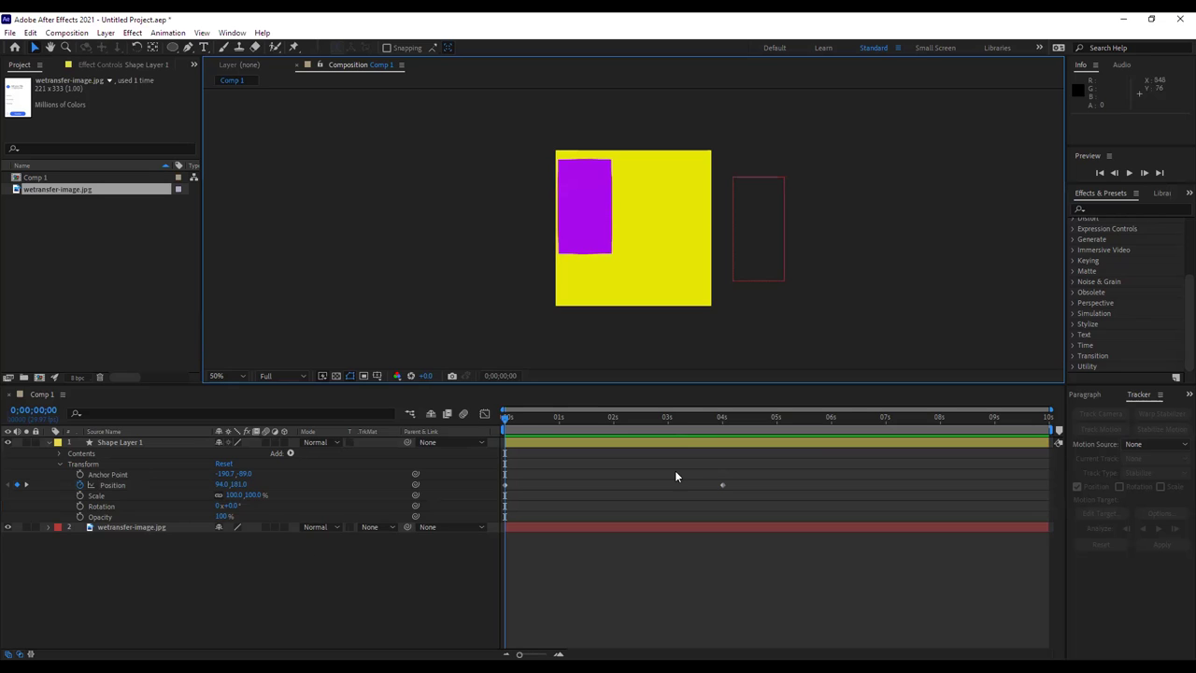
# Shorten the rectangle's movement by shifting its second Position keyframe to 0;00;00;28.
pyautogui.moveTo(505, 421)
pyautogui.mouseDown()
pyautogui.moveTo(699, 417)
pyautogui.moveTo(520, 417)
pyautogui.mouseUp()
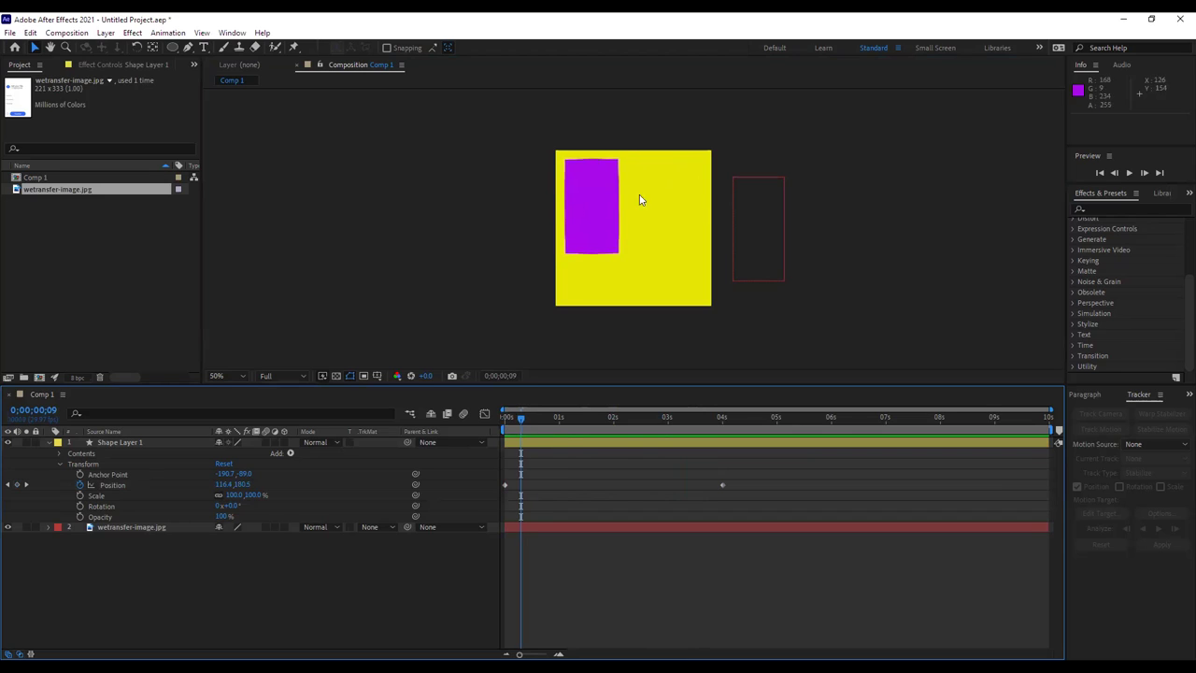
pyautogui.click(721, 485)
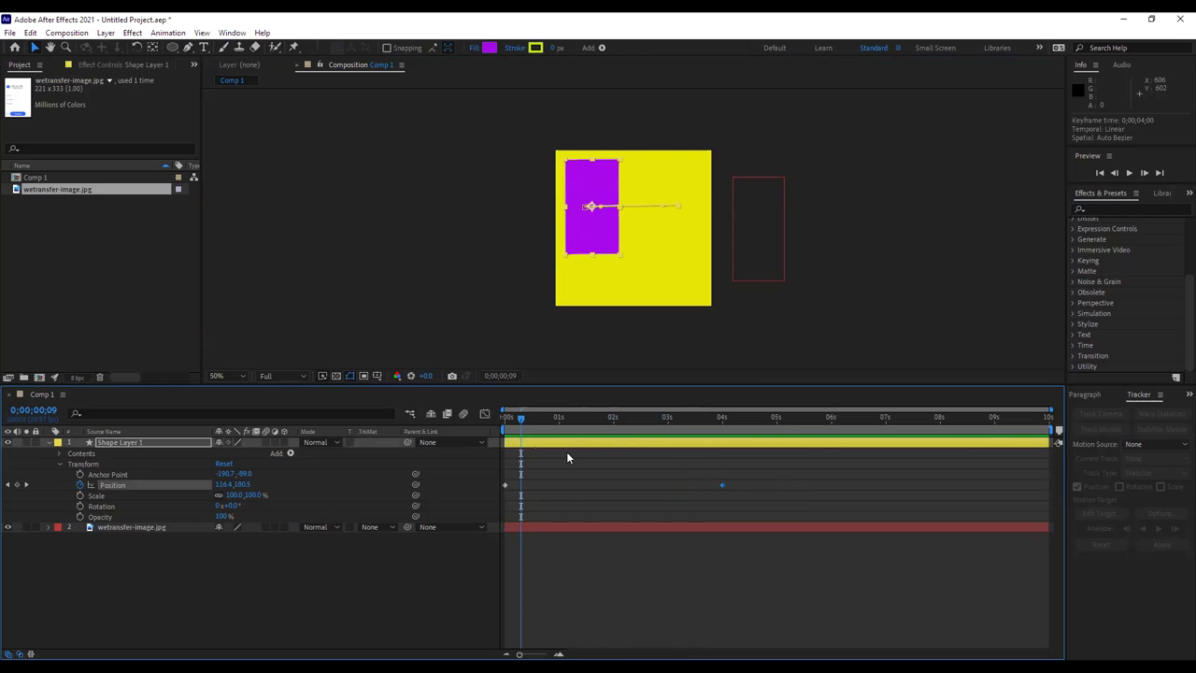
pyautogui.moveTo(520, 419); pyautogui.dragTo(721, 419)
pyautogui.moveTo(723, 486); pyautogui.dragTo(652, 486)
pyautogui.moveTo(557, 487); pyautogui.dragTo(555, 486)
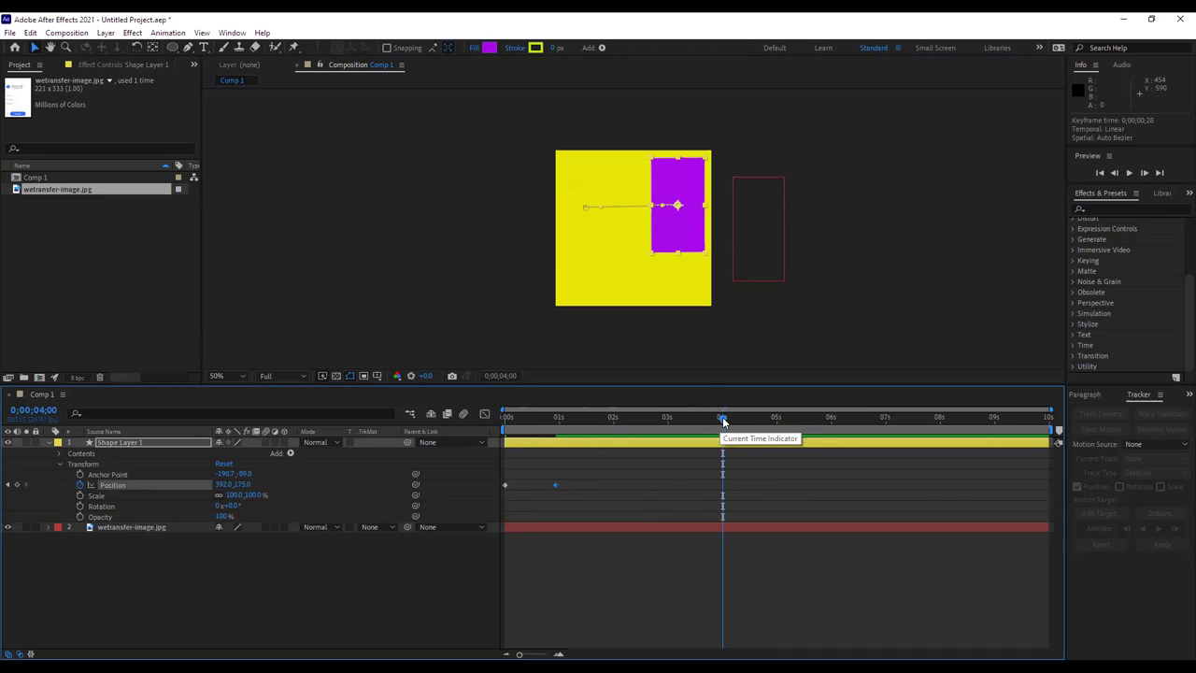
# Deselect the layer, preview the shortened movement from the start, and collapse and re-expand Shape Layer 1's properties.
pyautogui.click(336, 238)
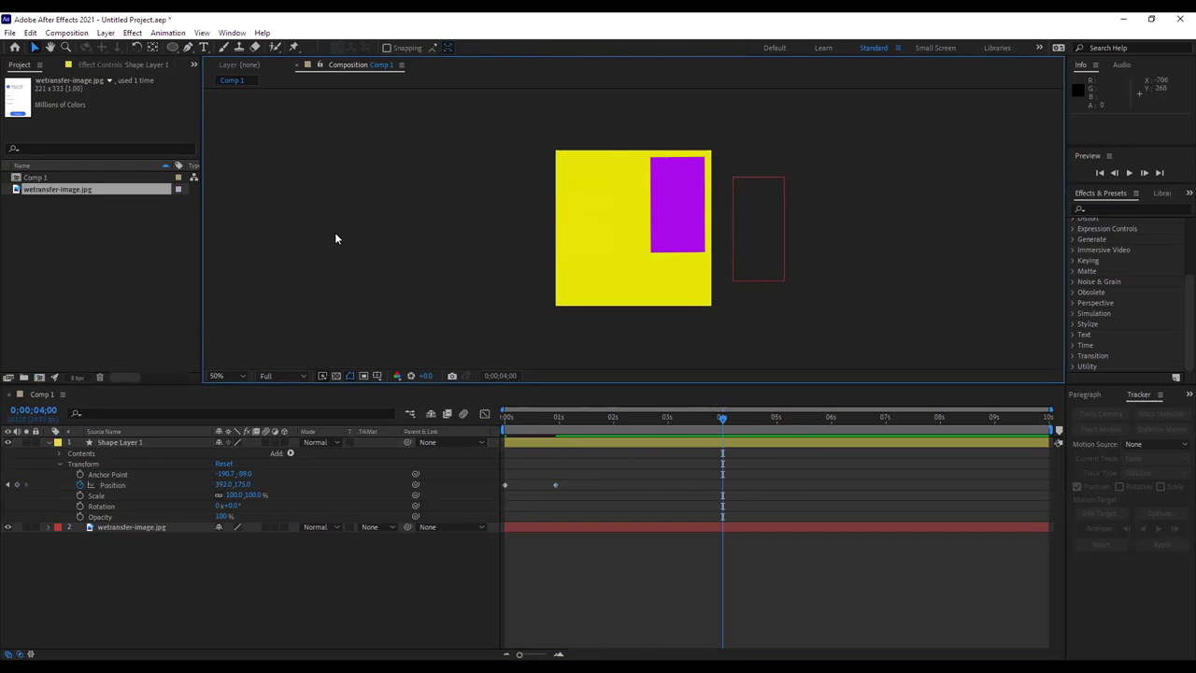
pyautogui.press('Home')
pyautogui.press('space')
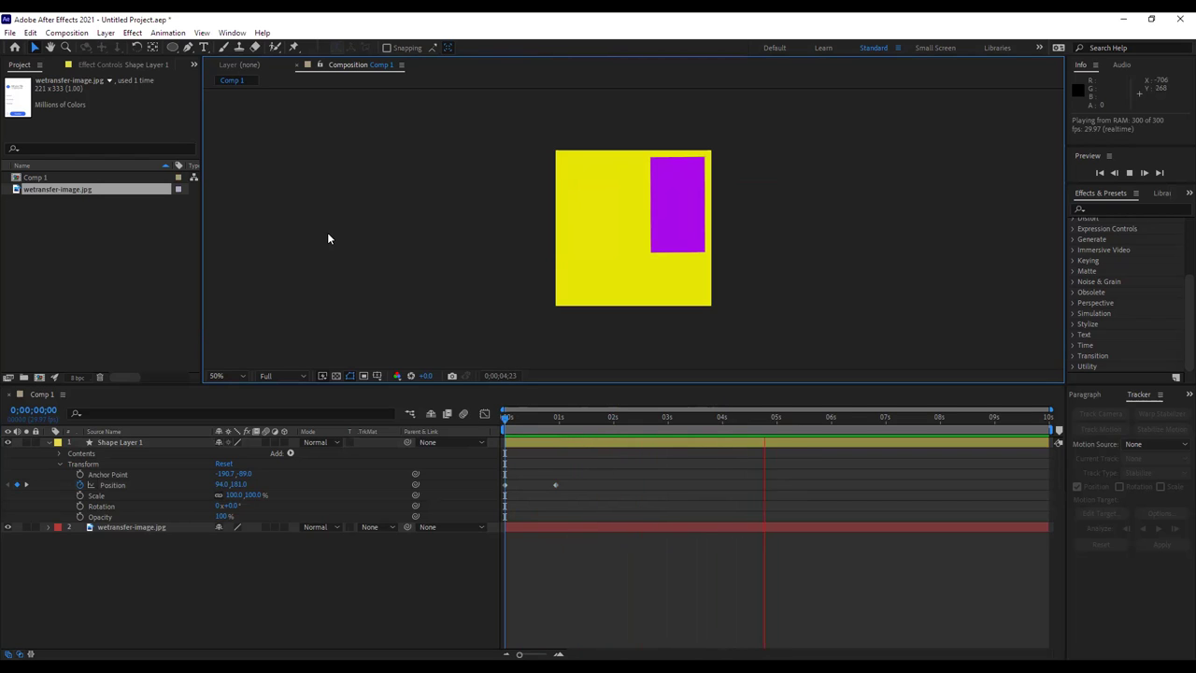
pyautogui.press('space')
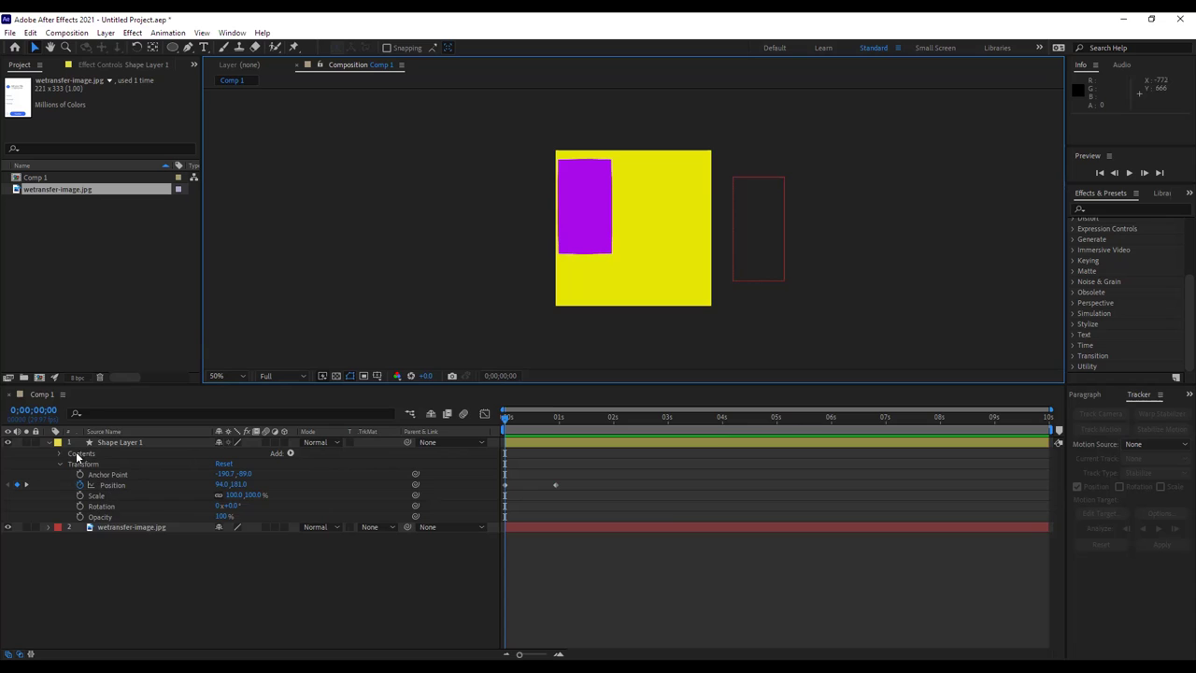
pyautogui.click(49, 443)
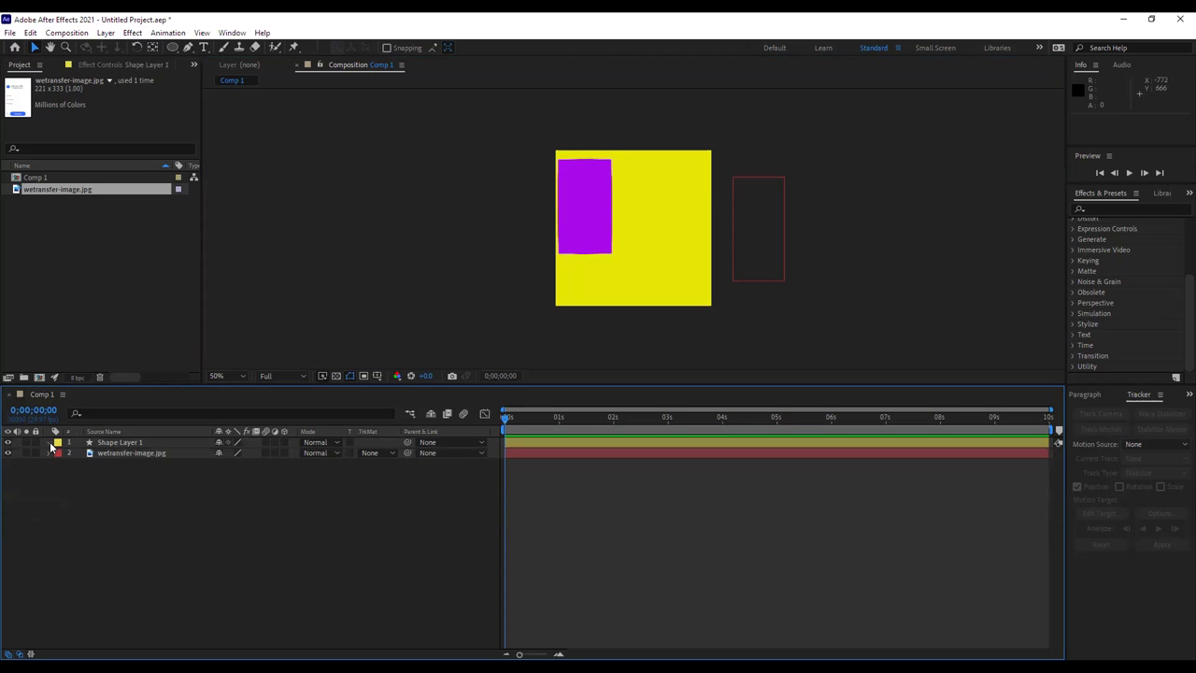
pyautogui.click(51, 443)
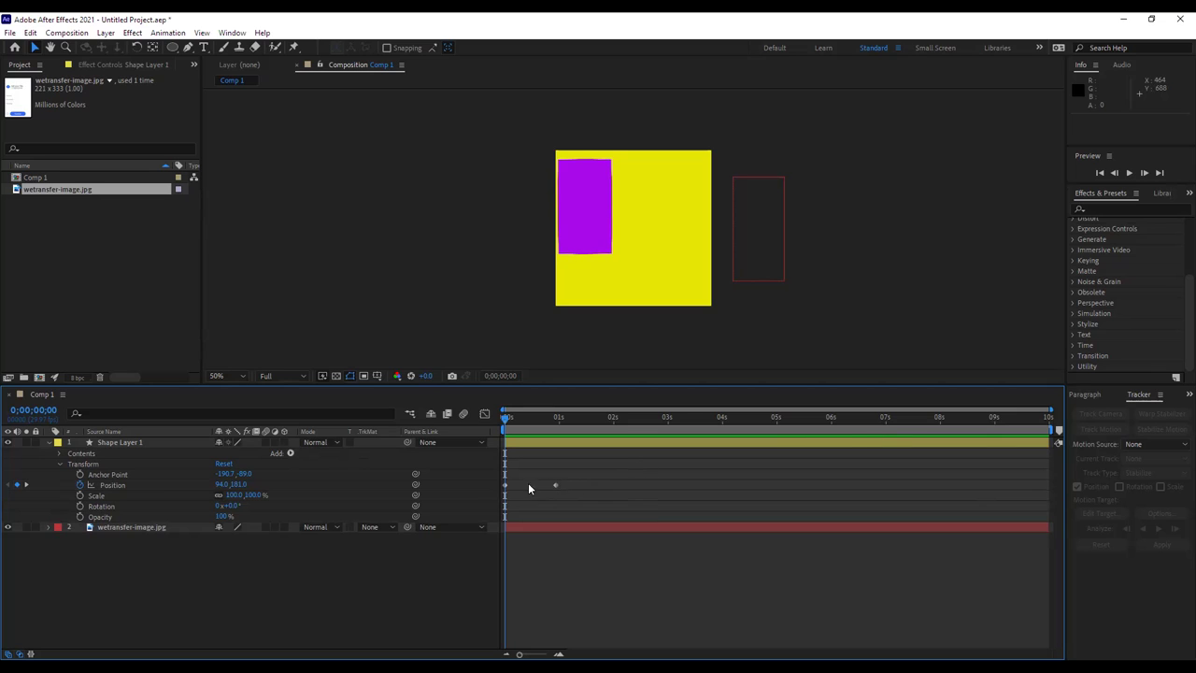
# Move the second Position keyframe to 0;00;03;04 and add one at 0;00;04;28 with the rectangle at about 308, 387.
pyautogui.moveTo(555, 485); pyautogui.dragTo(674, 493)
pyautogui.moveTo(506, 418); pyautogui.dragTo(773, 418)
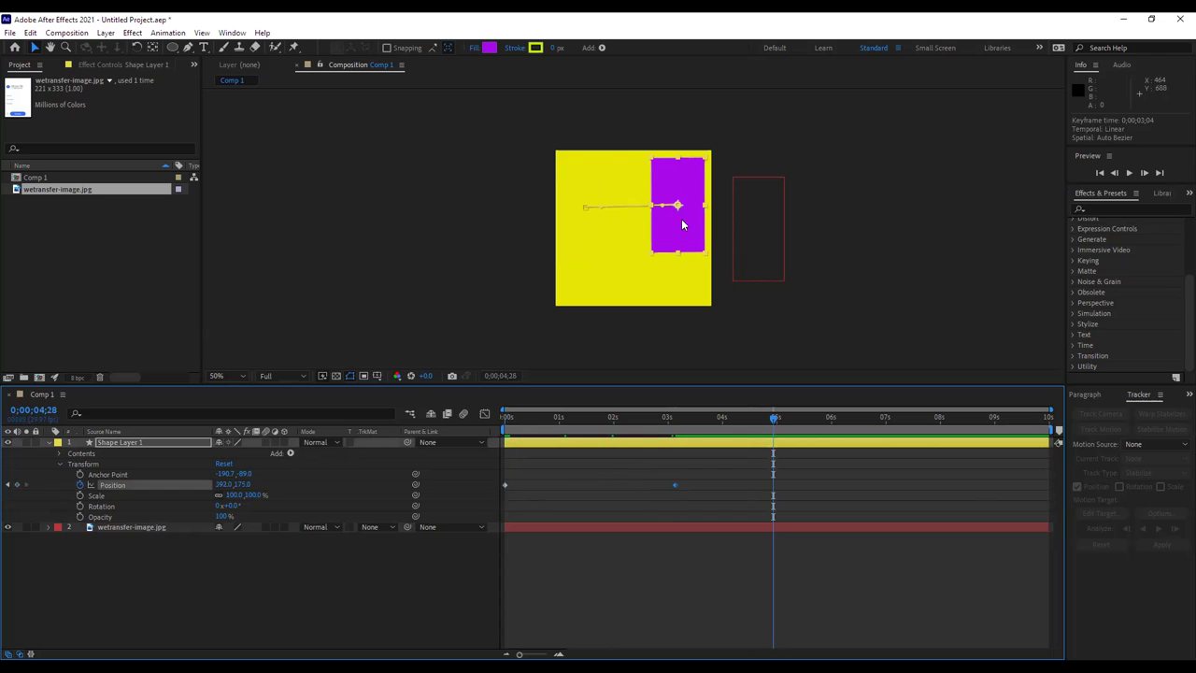
pyautogui.moveTo(676, 227); pyautogui.dragTo(650, 293)
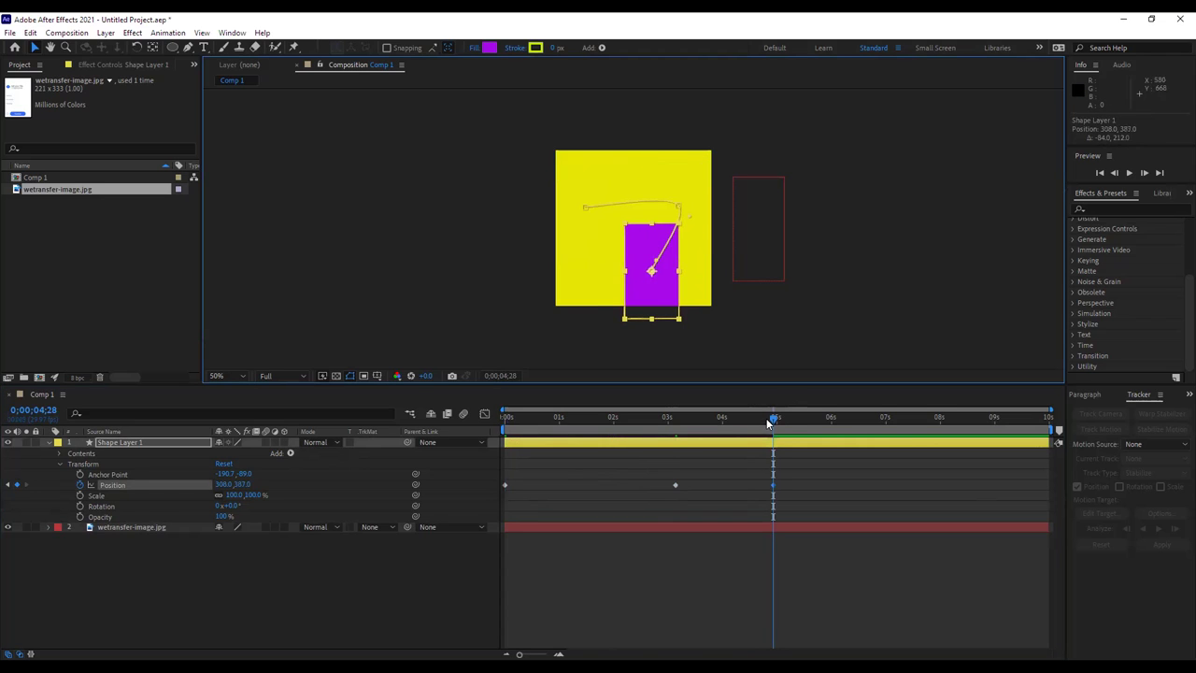
# Add Position keyframes at 0;00;06;13 with the rectangle at about 36, 347, and at 0;00;07;25 at about 378, 75.
pyautogui.moveTo(774, 416); pyautogui.dragTo(854, 418)
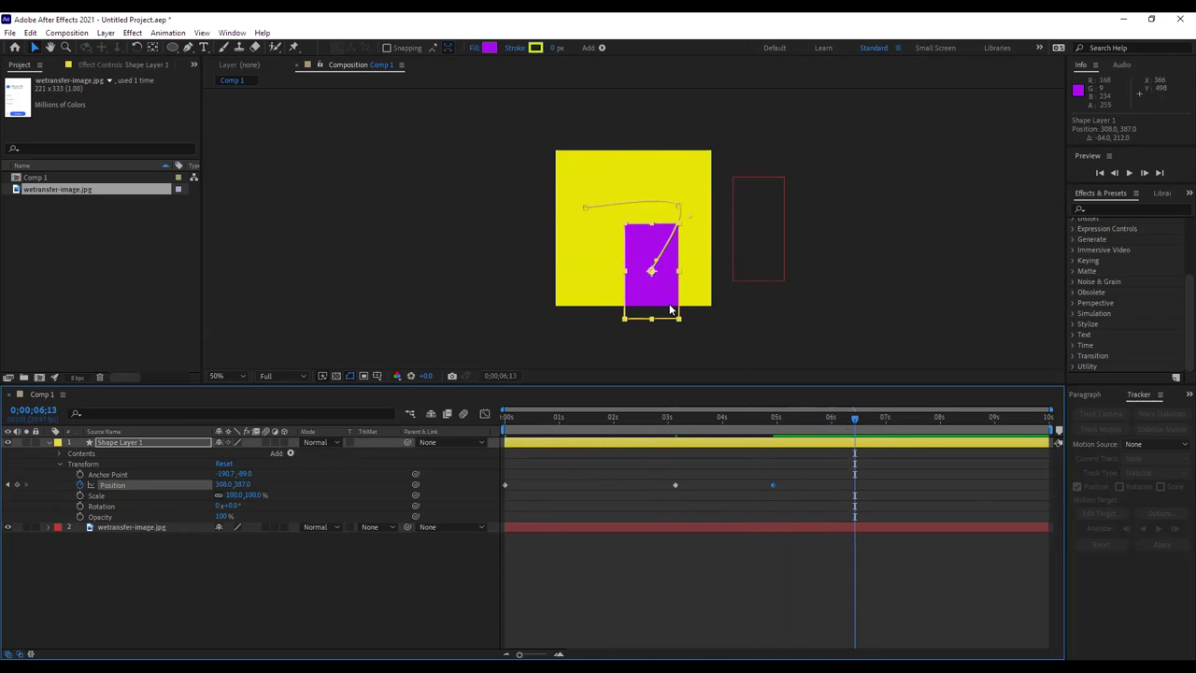
pyautogui.moveTo(659, 306); pyautogui.dragTo(574, 295)
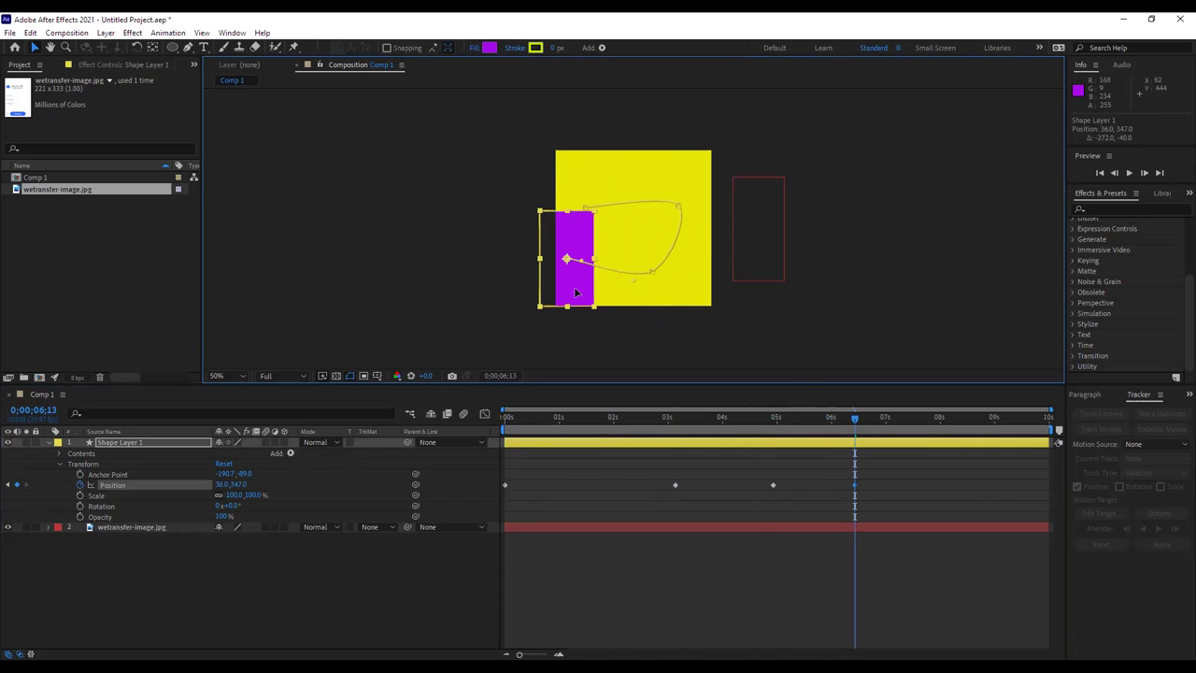
pyautogui.moveTo(854, 420); pyautogui.dragTo(931, 419)
pyautogui.moveTo(578, 294); pyautogui.dragTo(685, 207)
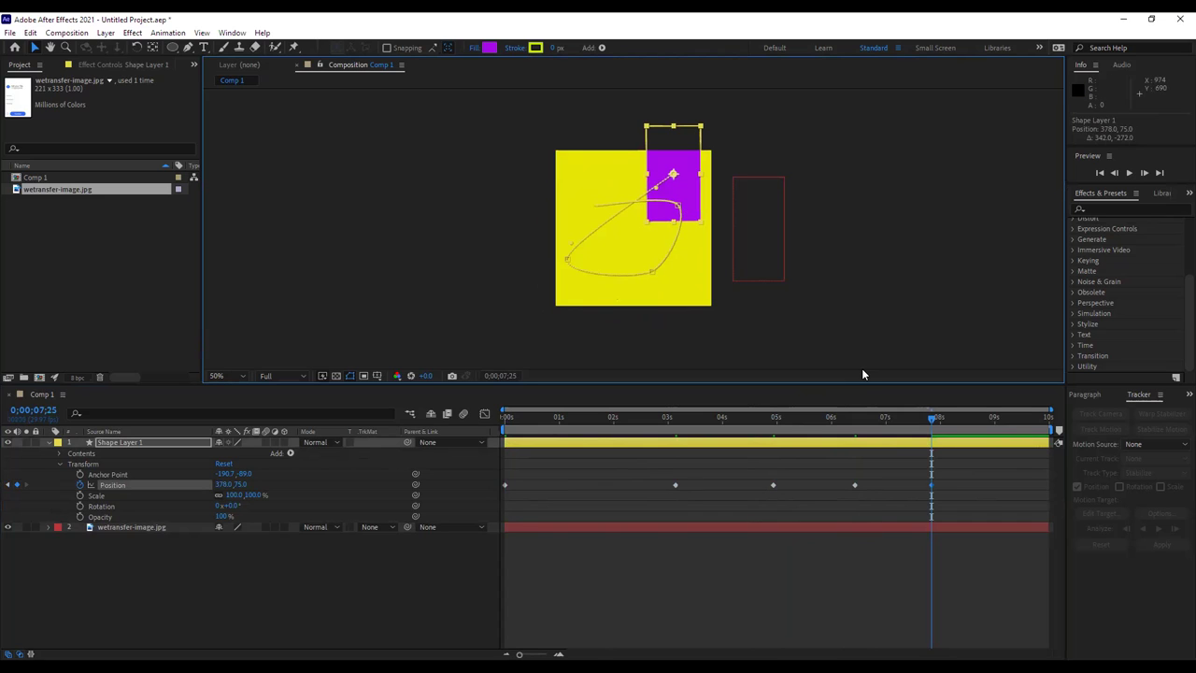
# Adjust the rectangle's Position at 0;00;07;25 to 354, 80.
pyautogui.click(223, 485)
pyautogui.moveTo(221, 488)
pyautogui.mouseDown()
pyautogui.moveTo(207, 485)
pyautogui.moveTo(250, 496)
pyautogui.moveTo(232, 494)
pyautogui.mouseUp()
pyautogui.click(224, 487)
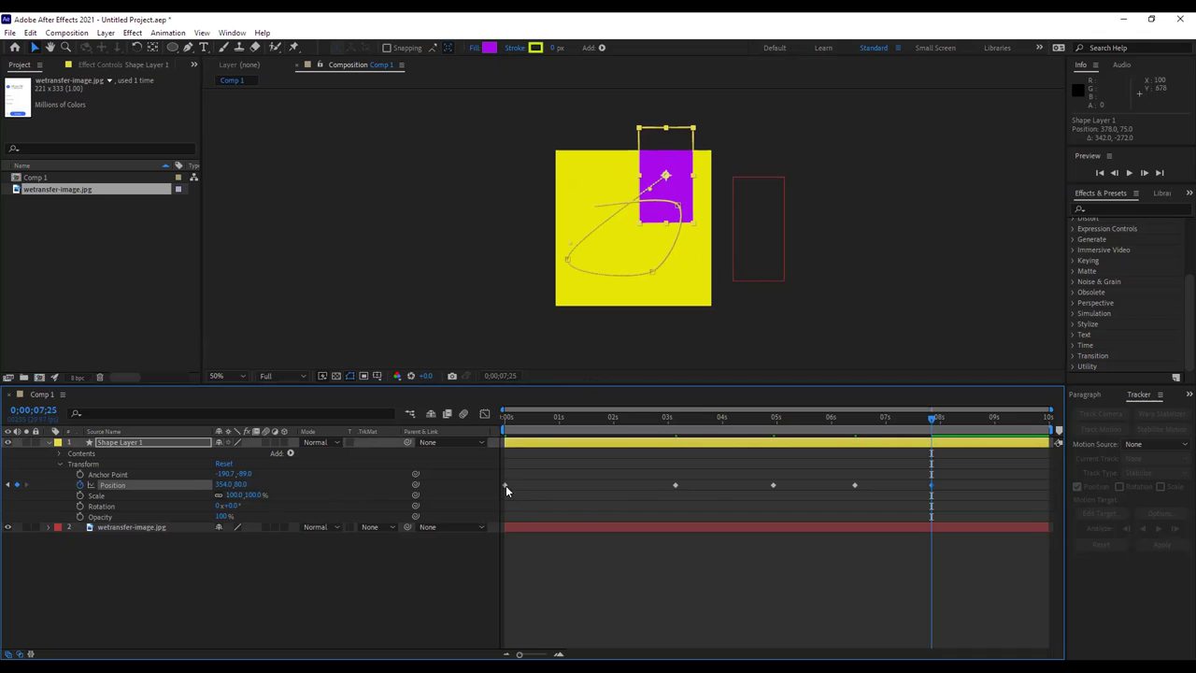
# Copy the first Position keyframe to 0;00;09;26 so the rectangle returns to its start, and preview the deselected layer's animation.
pyautogui.moveTo(505, 486)
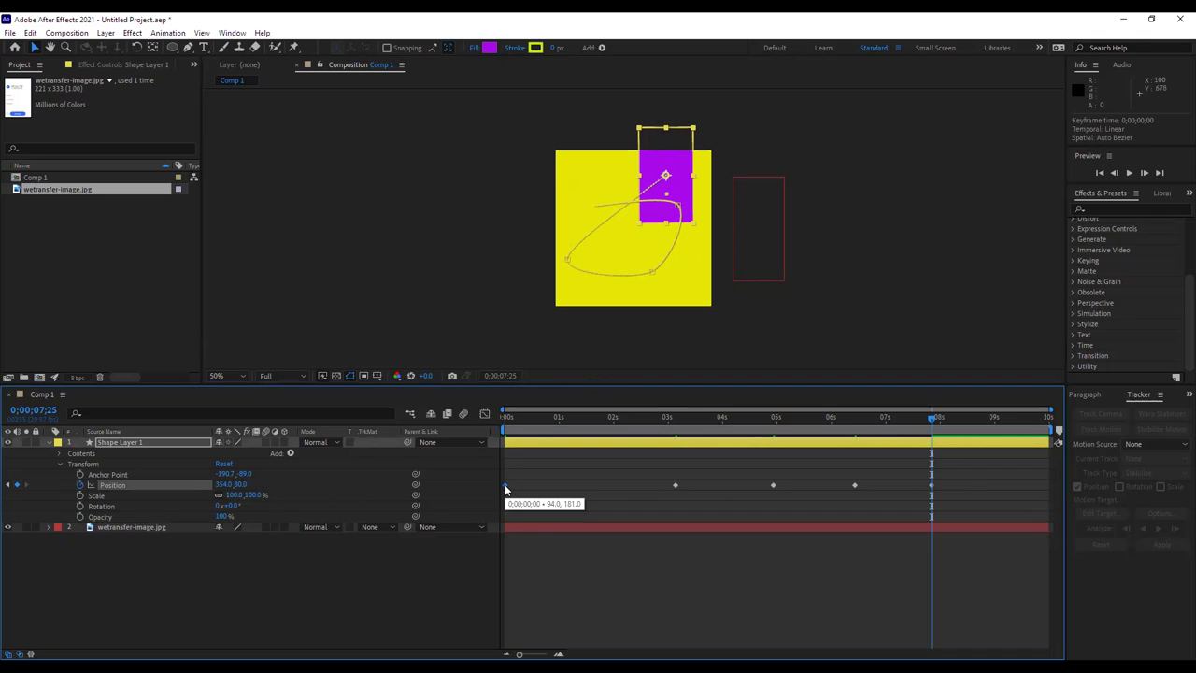
pyautogui.hotkey('ctrl', 'c')
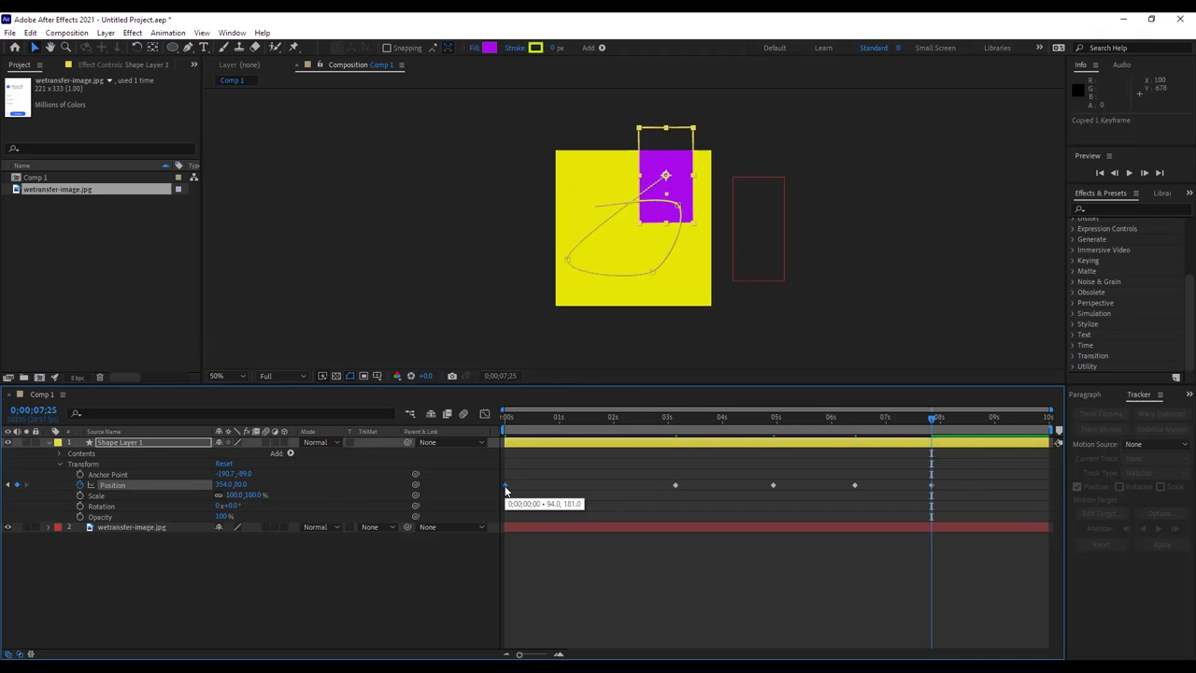
pyautogui.moveTo(931, 417); pyautogui.dragTo(1043, 418)
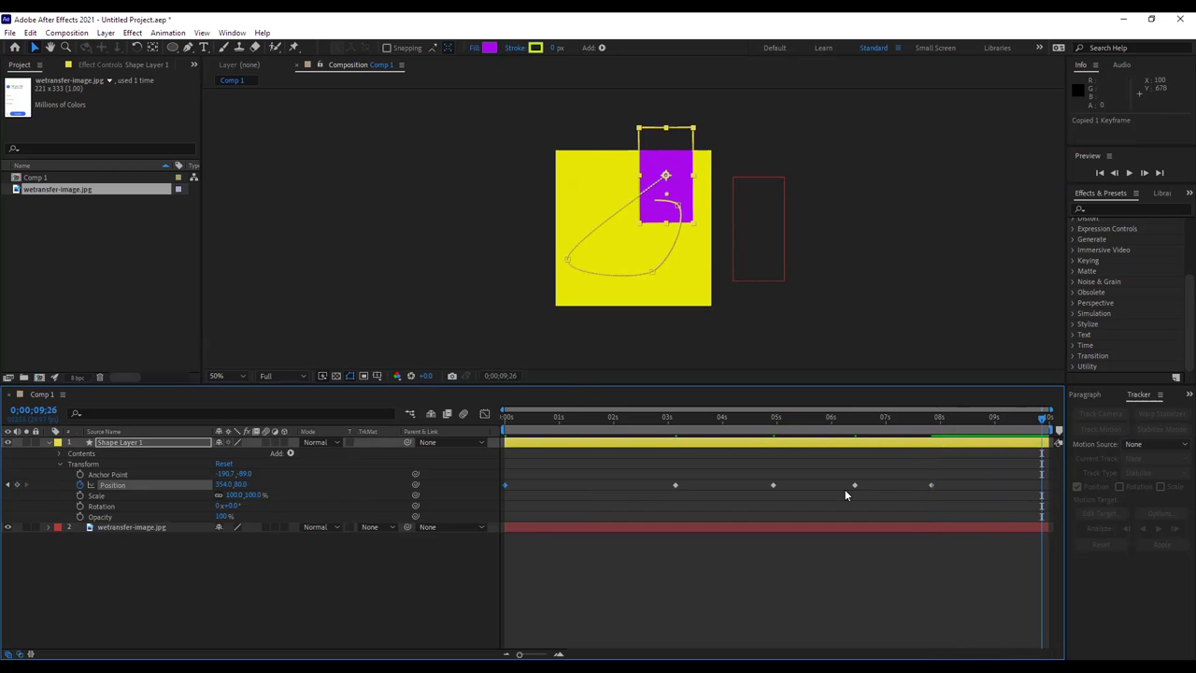
pyautogui.hotkey('ctrl', 'v')
pyautogui.click(936, 272)
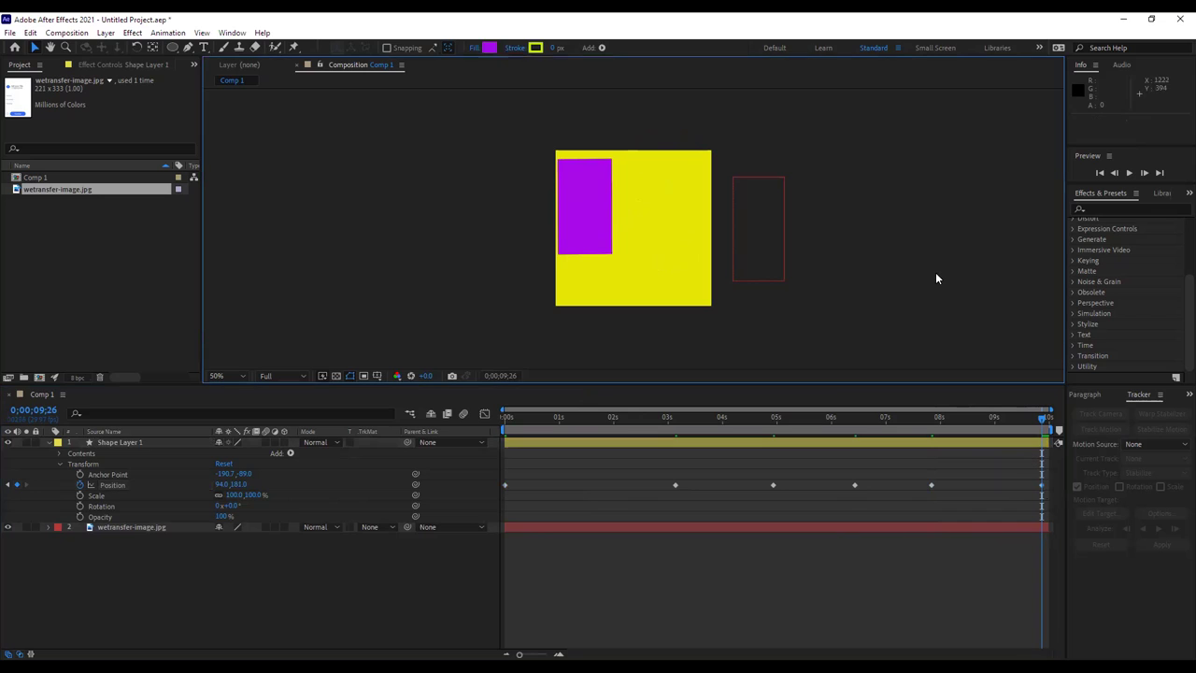
pyautogui.press('space')
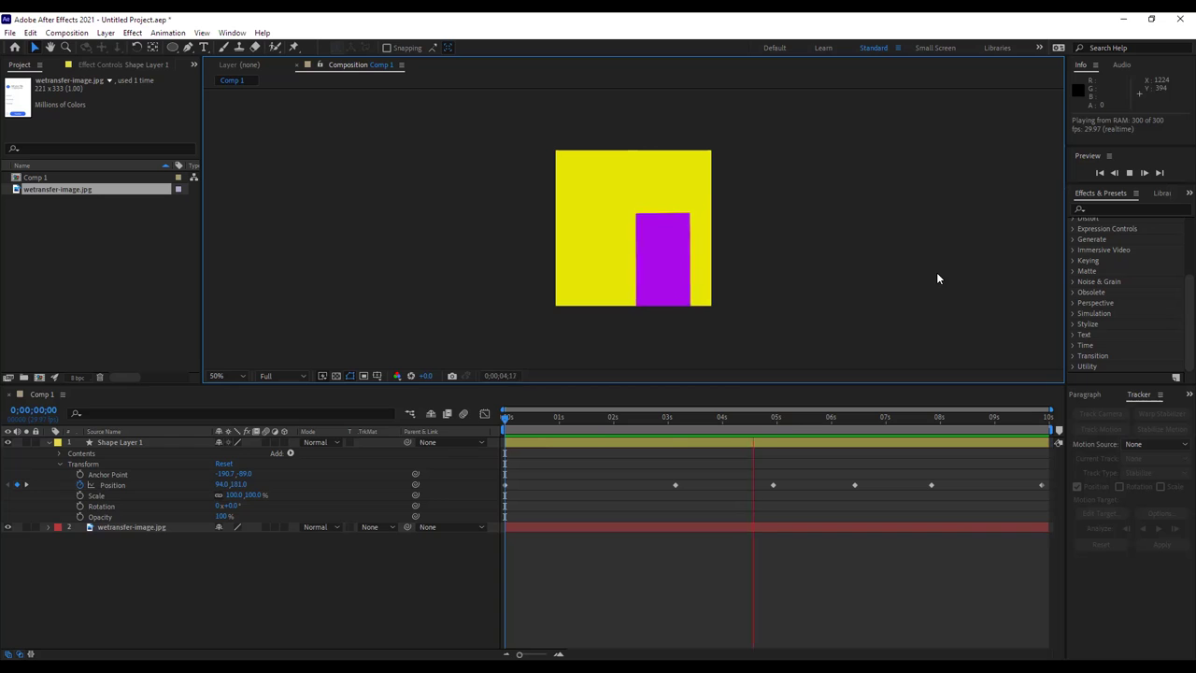
pyautogui.press('space')
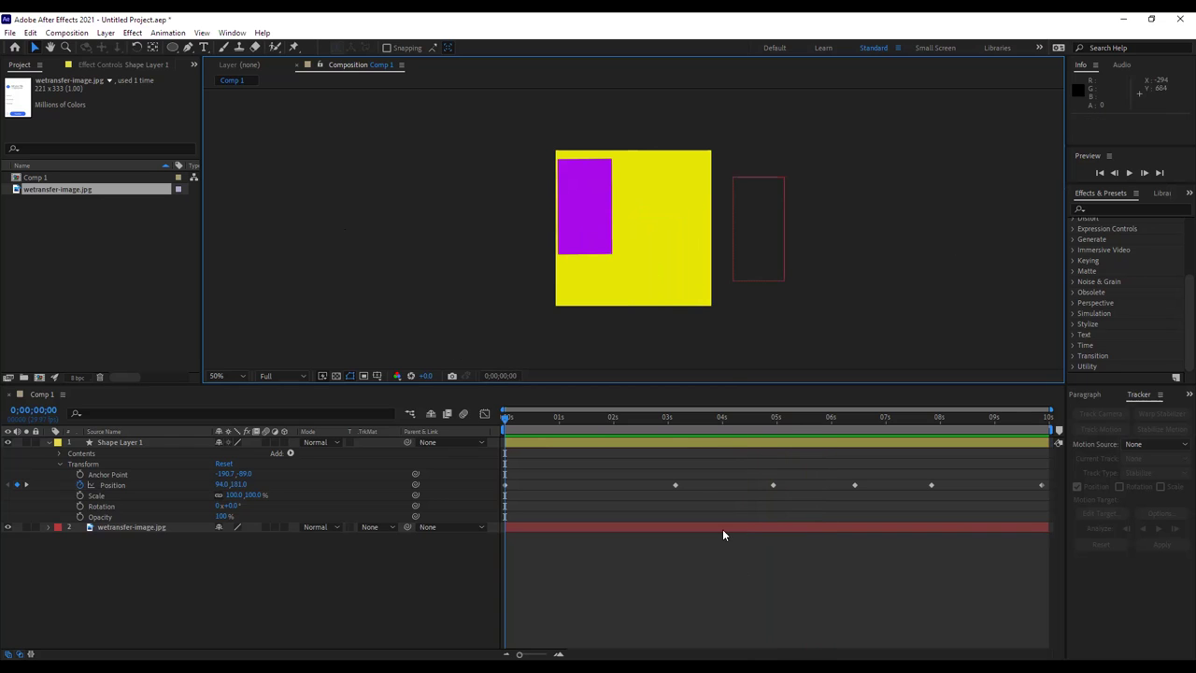
# Delete the Position keyframe at 0;00;03;04 and move the one at 0;00;04;28 to 0;00;03;08.
pyautogui.moveTo(675, 485); pyautogui.dragTo(611, 492)
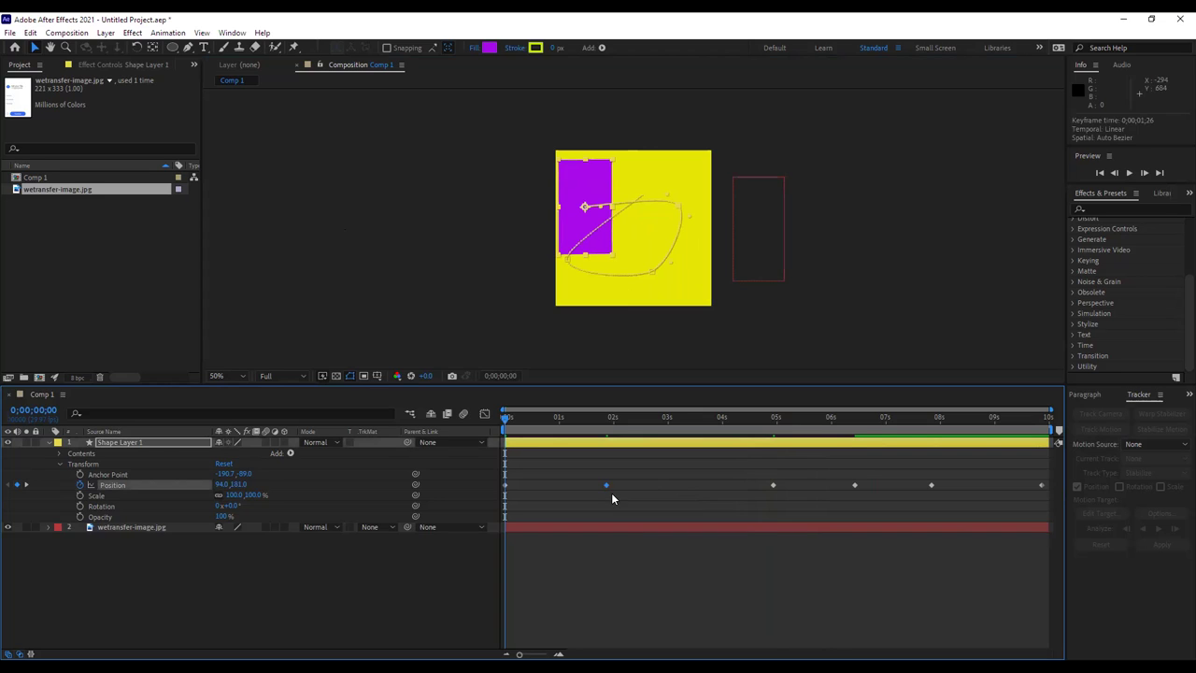
pyautogui.press('Delete')
pyautogui.moveTo(772, 484); pyautogui.dragTo(683, 492)
# Add a Position keyframe at 0;00;01;23 with the purple rectangle on the composition's right side, at about 388, 176.
pyautogui.moveTo(508, 422); pyautogui.dragTo(601, 420)
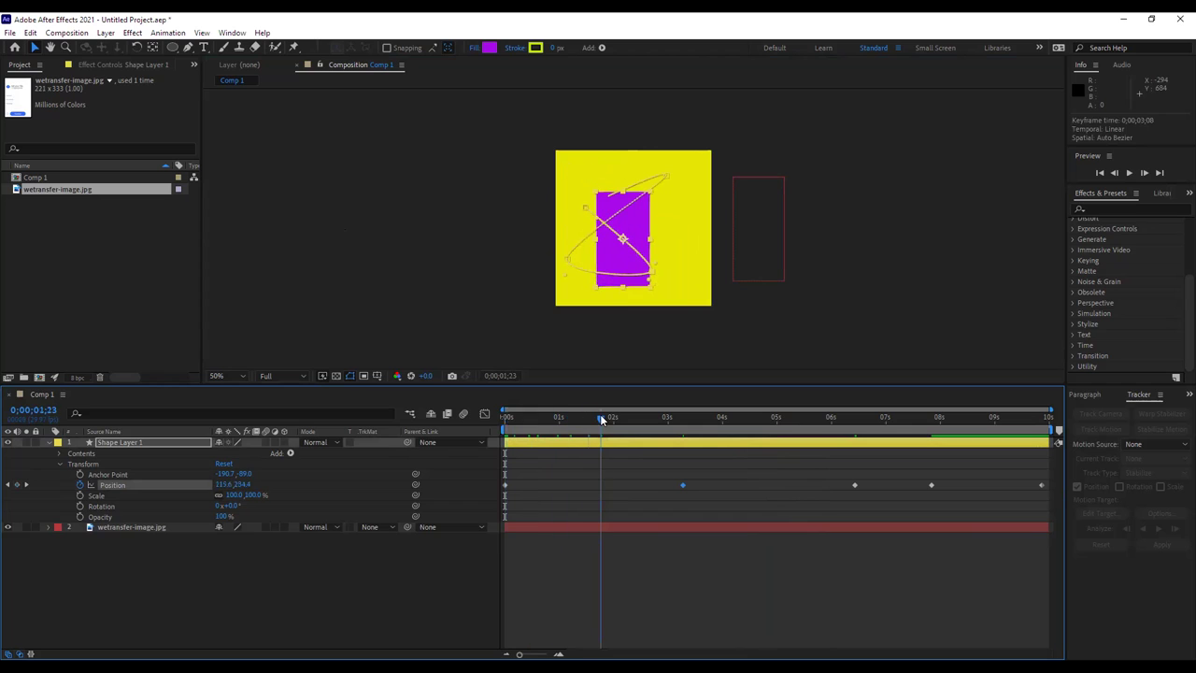
pyautogui.moveTo(611, 261); pyautogui.dragTo(700, 236)
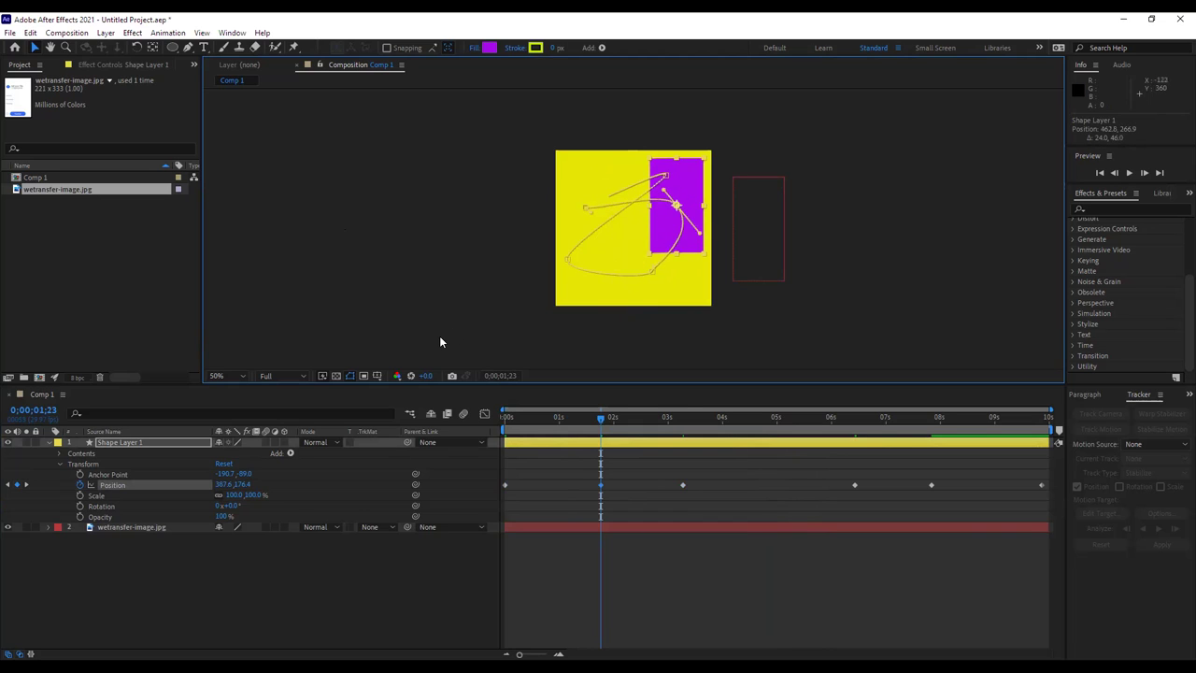
# Bend the motion path at the 0;00;01;23 keyframe by swinging one of its handles leftward with the Convert Vertex Tool.
pyautogui.click(187, 49)
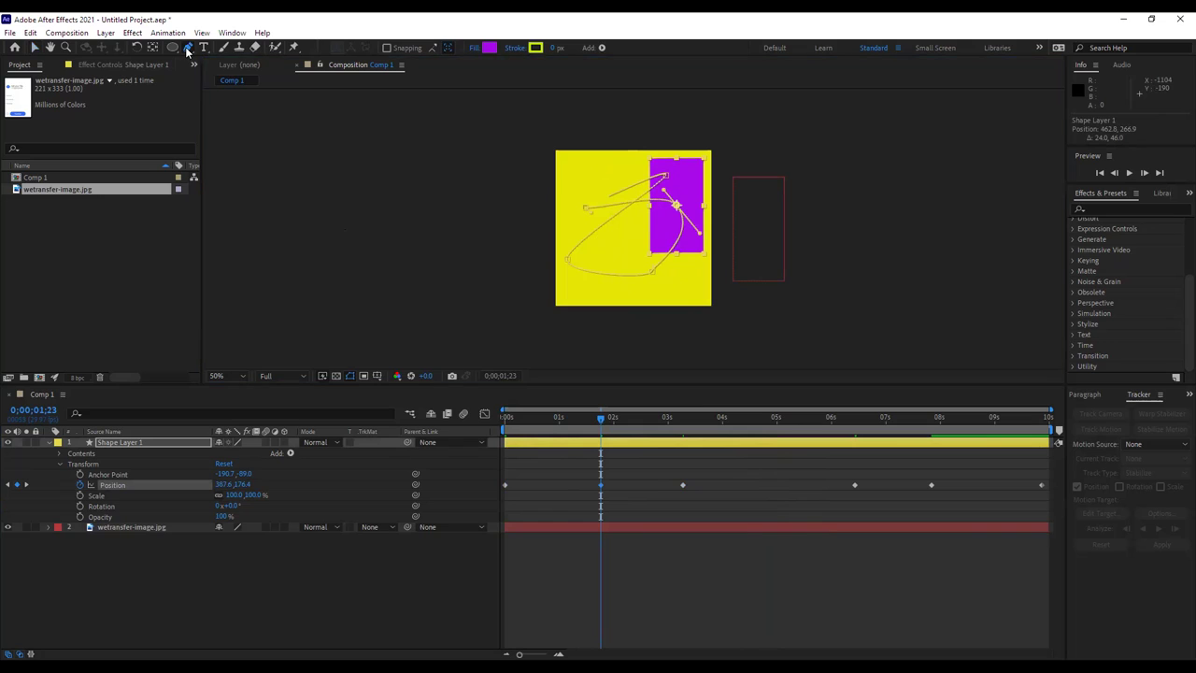
pyautogui.moveTo(187, 51); pyautogui.dragTo(235, 89)
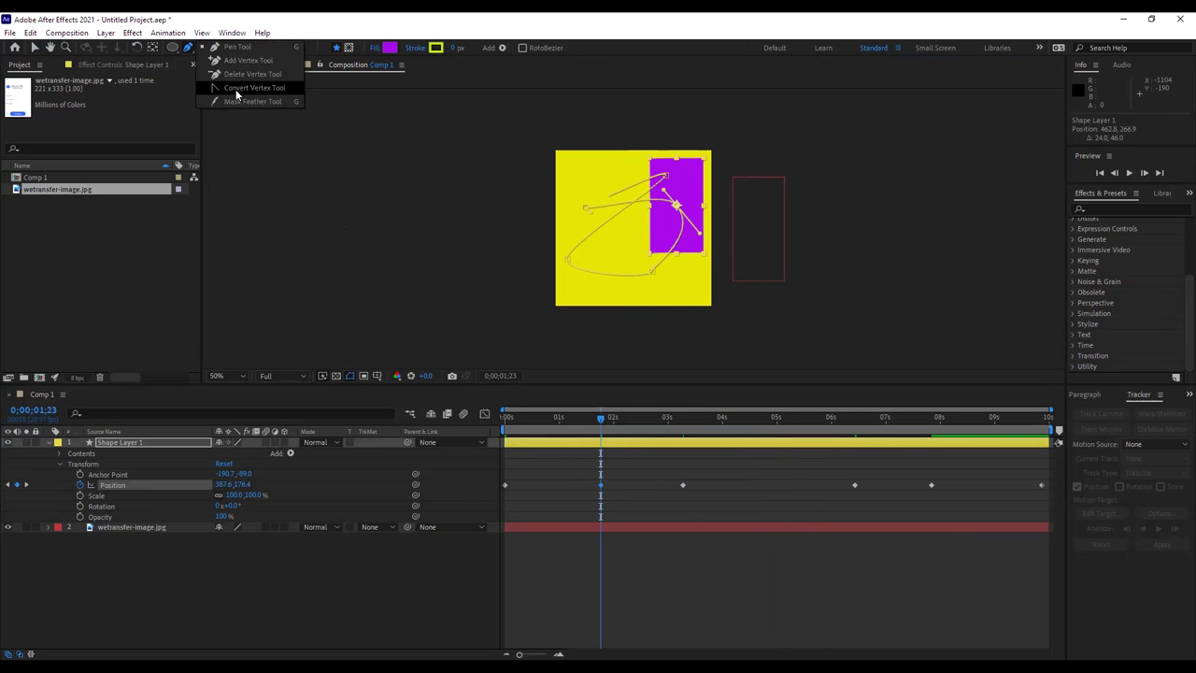
pyautogui.moveTo(235, 88); pyautogui.dragTo(236, 89)
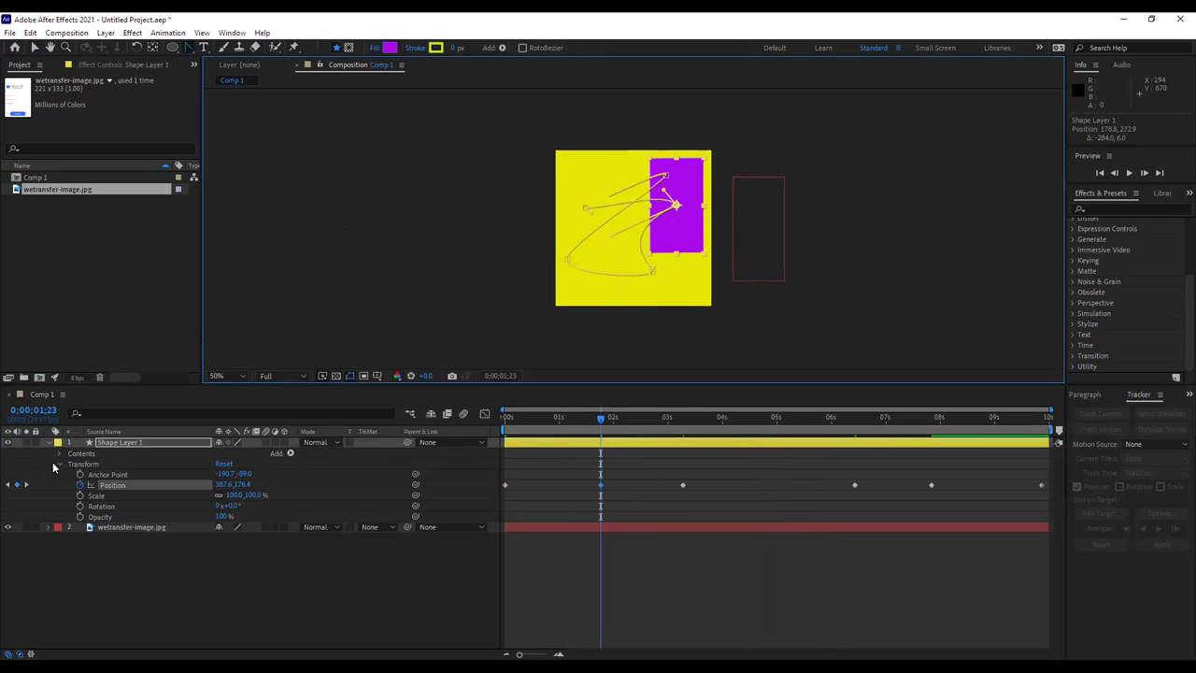
pyautogui.click(34, 49)
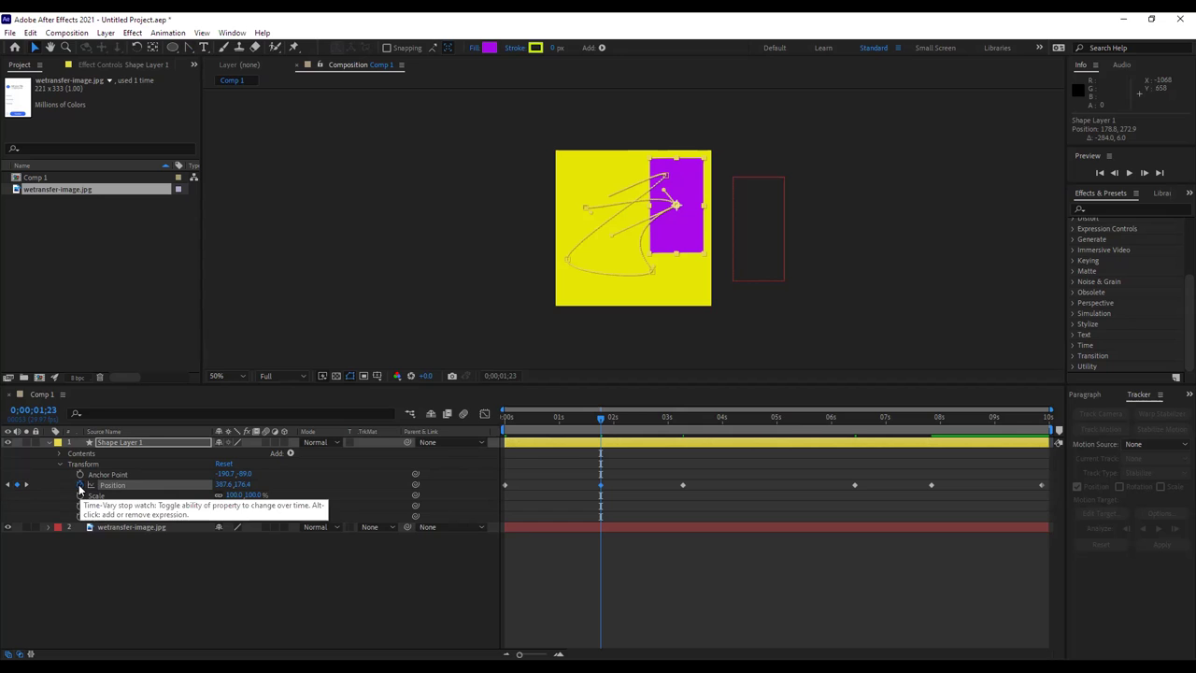
# Clear all Position keyframes from the rectangle's layer and set a fresh Position keyframe at 0;00;00;00.
pyautogui.moveTo(521, 458)
pyautogui.mouseDown()
pyautogui.moveTo(548, 489)
pyautogui.moveTo(711, 507)
pyautogui.moveTo(1048, 503)
pyautogui.moveTo(547, 493)
pyautogui.mouseUp()
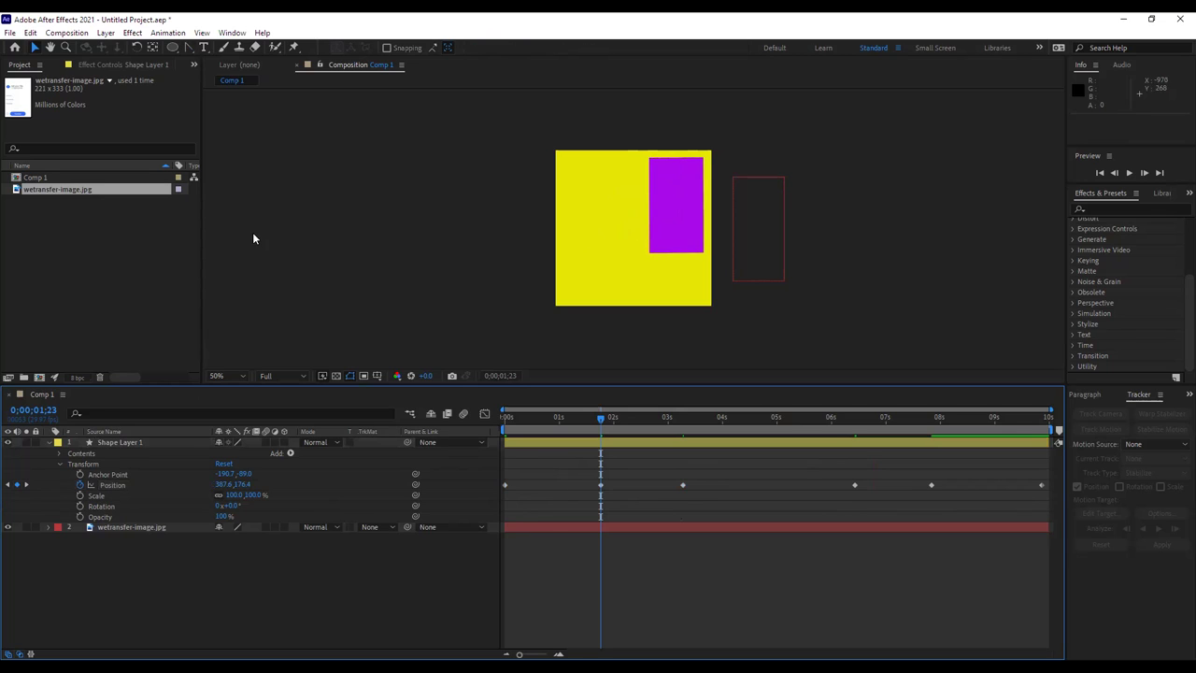
pyautogui.click(81, 485)
pyautogui.click(599, 418)
pyautogui.moveTo(555, 421); pyautogui.dragTo(504, 420)
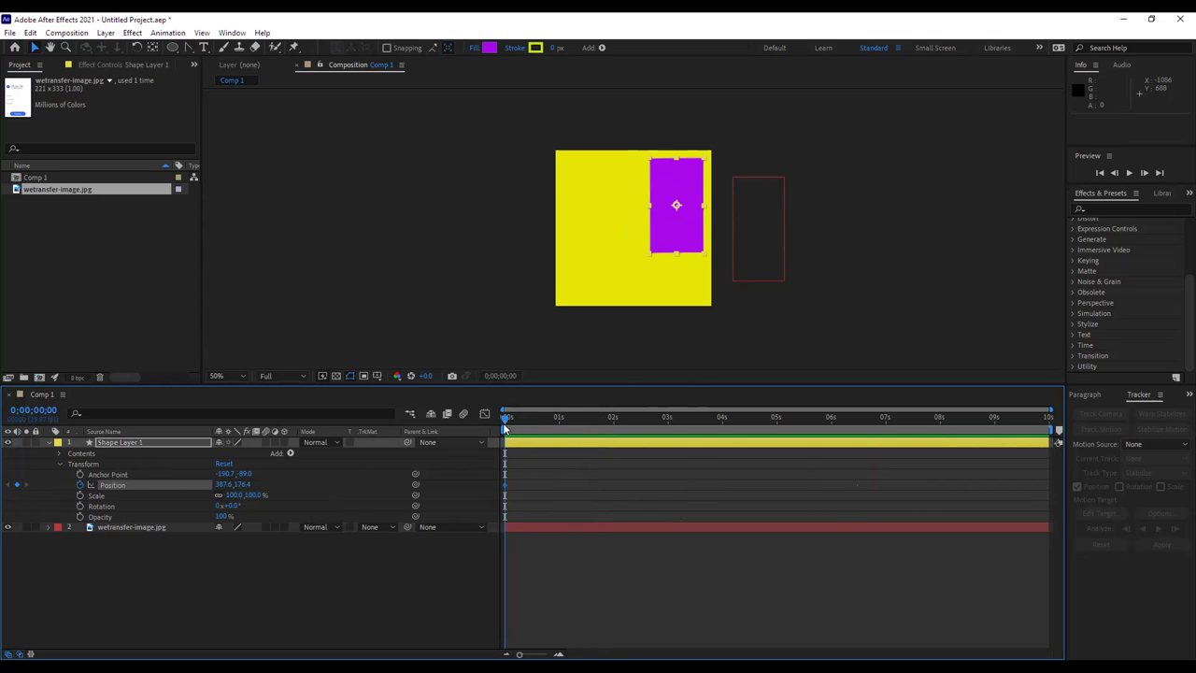
# Add Position keyframes with the rectangle at about 404, 348 at 0;00;01;26 and at about 124, 320 at 0;00;05;05.
pyautogui.moveTo(504, 420); pyautogui.dragTo(606, 419)
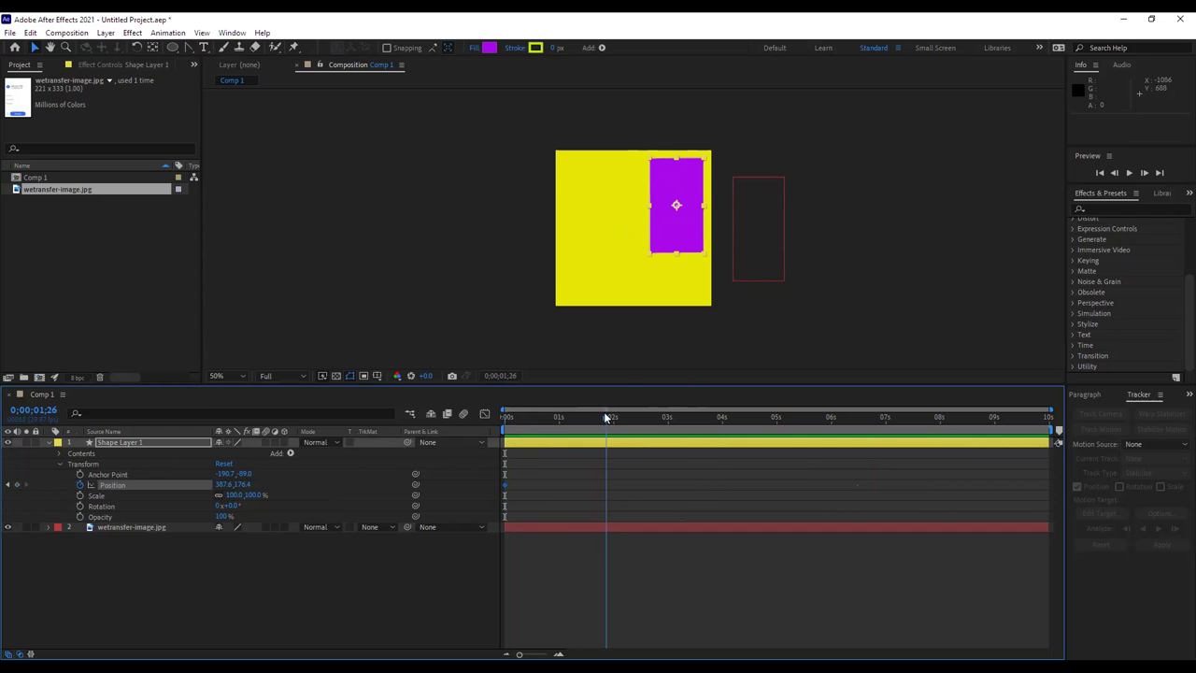
pyautogui.moveTo(673, 233); pyautogui.dragTo(678, 289)
pyautogui.moveTo(608, 419); pyautogui.dragTo(786, 418)
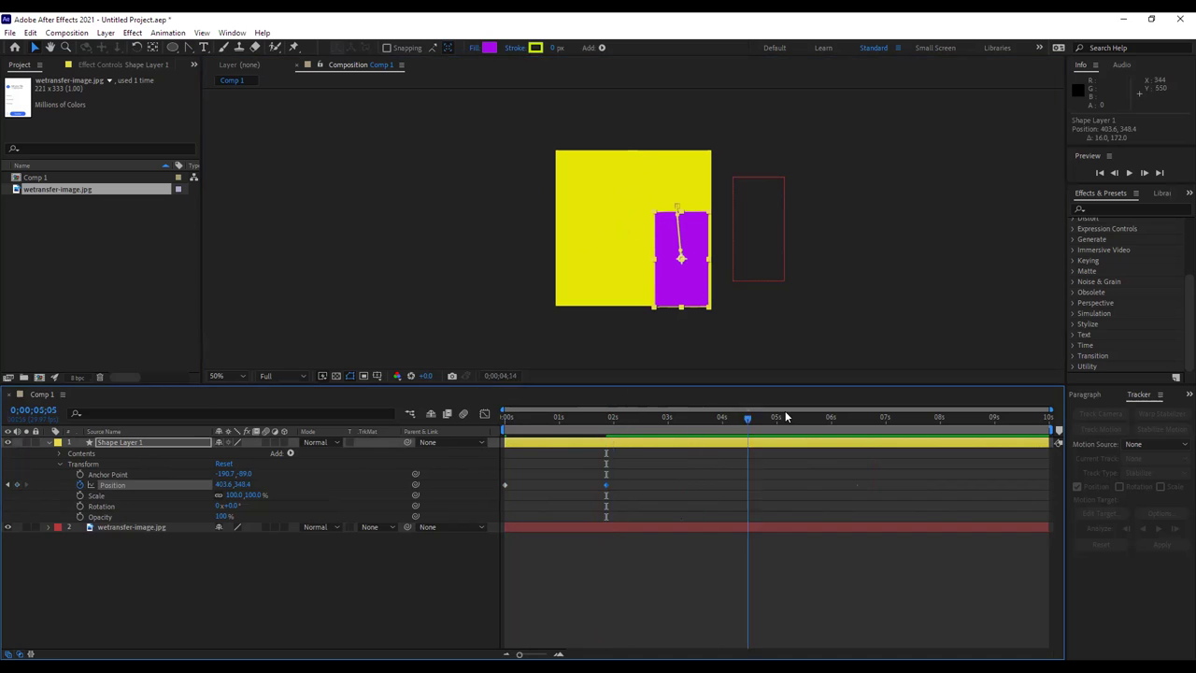
pyautogui.moveTo(673, 278); pyautogui.dragTo(584, 270)
# Add Position keyframes with the rectangle at about 402, 82 at 0;00;07;08 and at about 474, 424 at 0;00;07;29.
pyautogui.click(789, 420)
pyautogui.moveTo(791, 422); pyautogui.dragTo(900, 420)
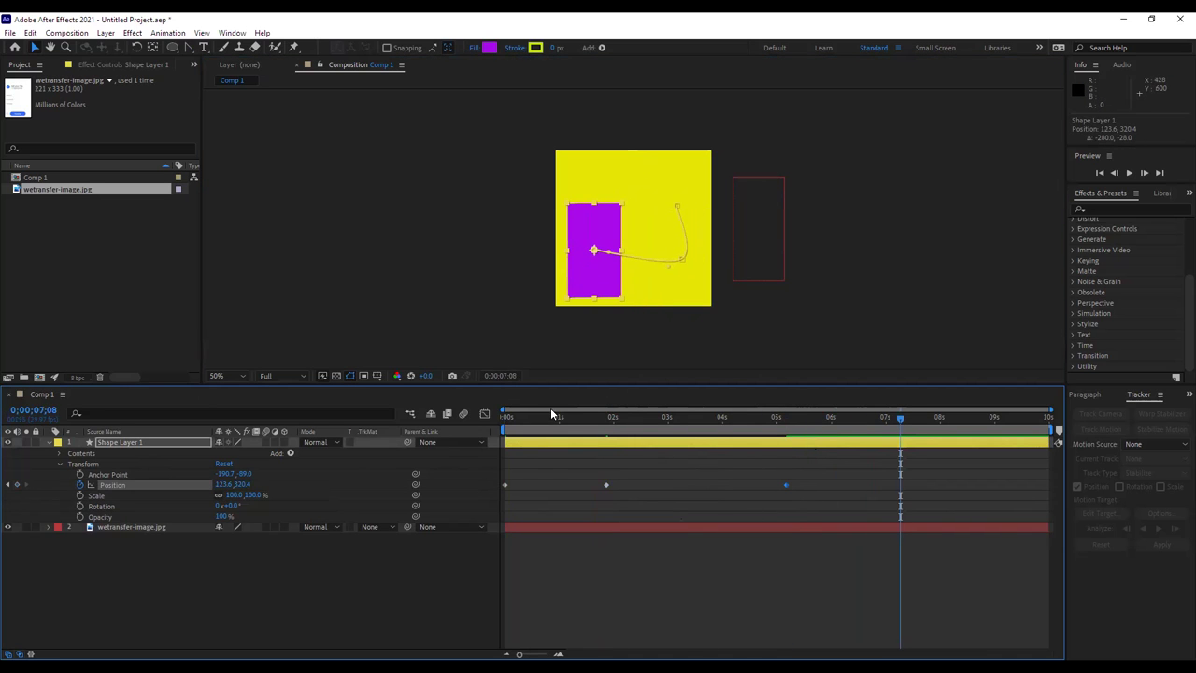
pyautogui.moveTo(579, 287); pyautogui.dragTo(665, 212)
pyautogui.press('space')
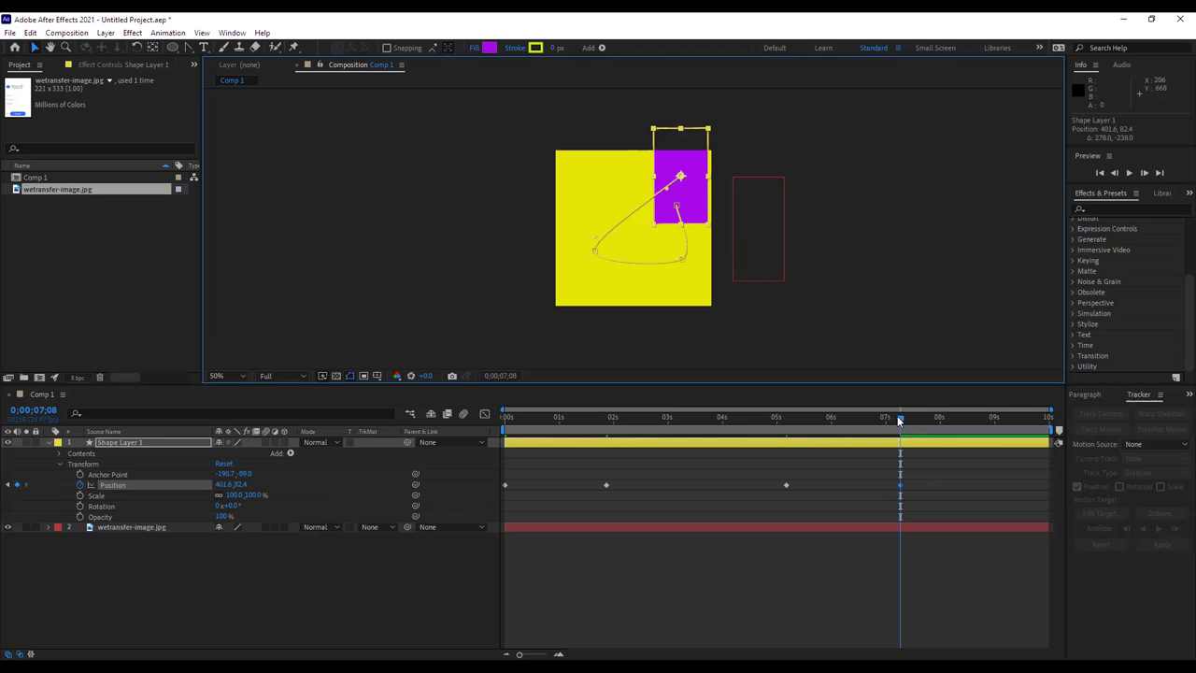
pyautogui.moveTo(680, 177); pyautogui.dragTo(703, 282)
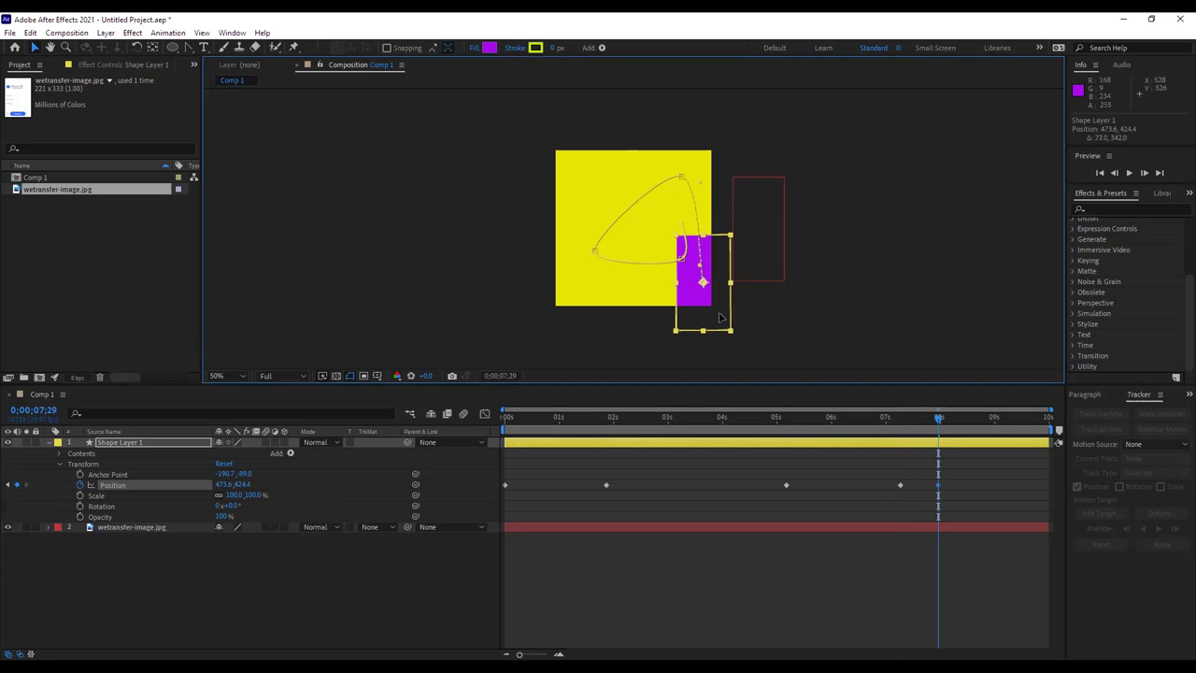
# Copy the first Position keyframe to about 0;00;09;28 so the rectangle returns to its start, and preview the deselected layer's animation.
pyautogui.click(505, 485)
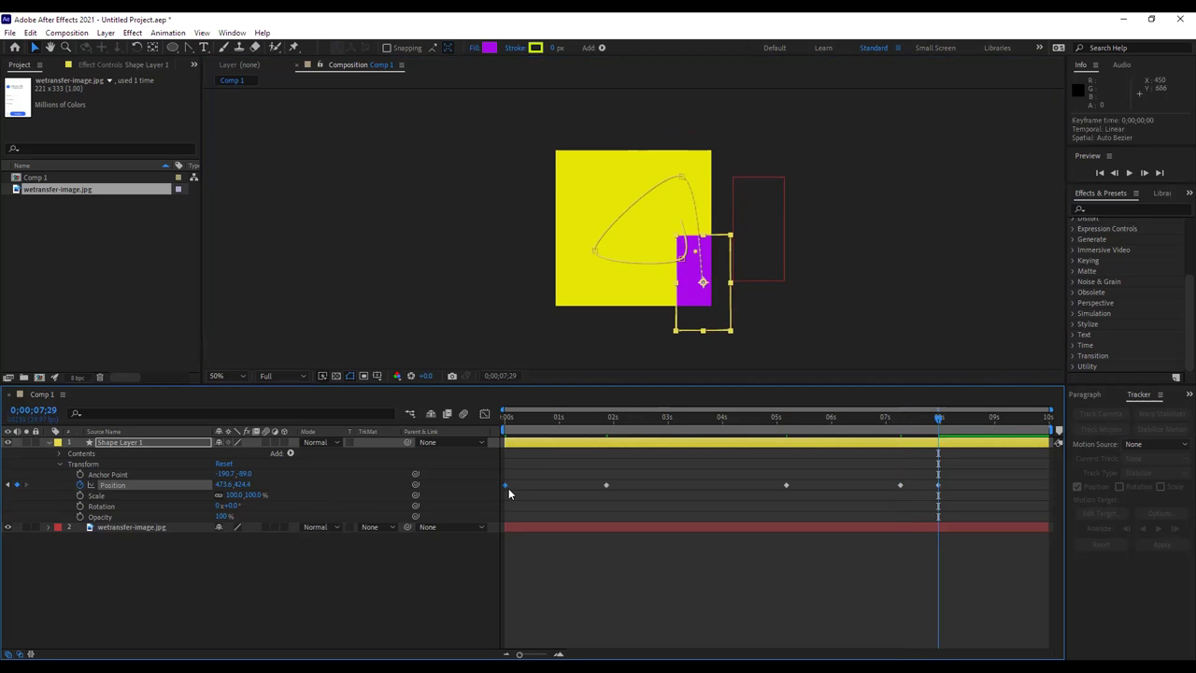
pyautogui.hotkey('ctrl', 'c')
pyautogui.moveTo(938, 417); pyautogui.dragTo(1045, 420)
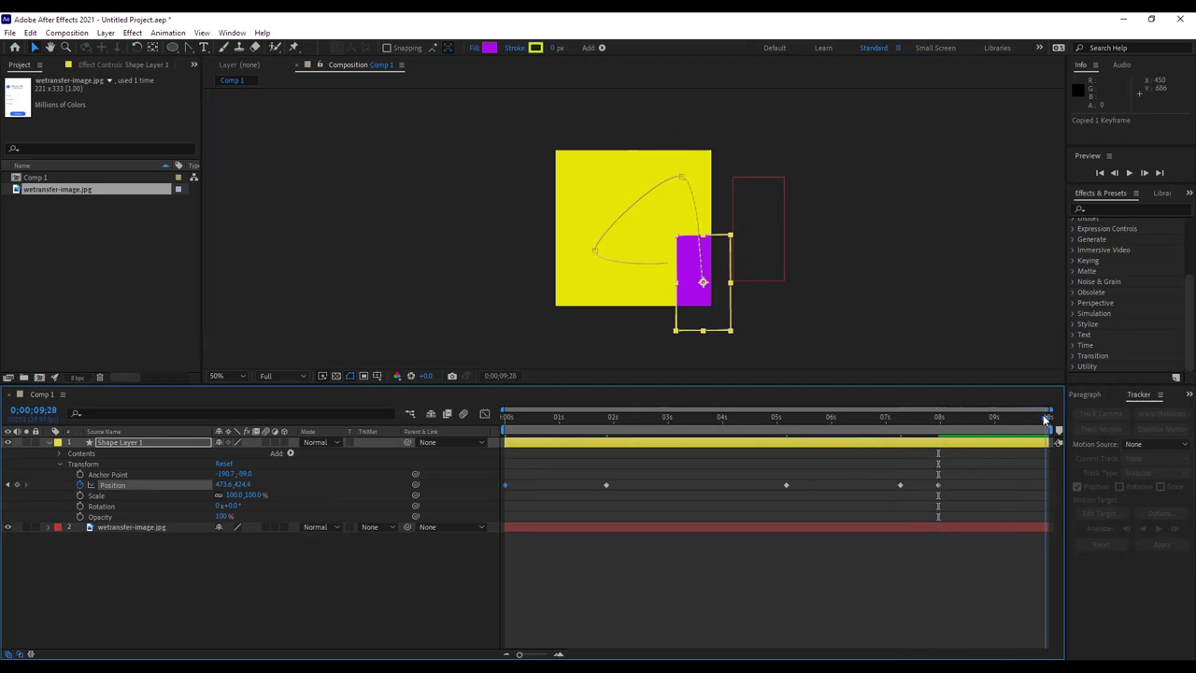
pyautogui.hotkey('ctrl', 'v')
pyautogui.click(936, 281)
pyautogui.press('space')
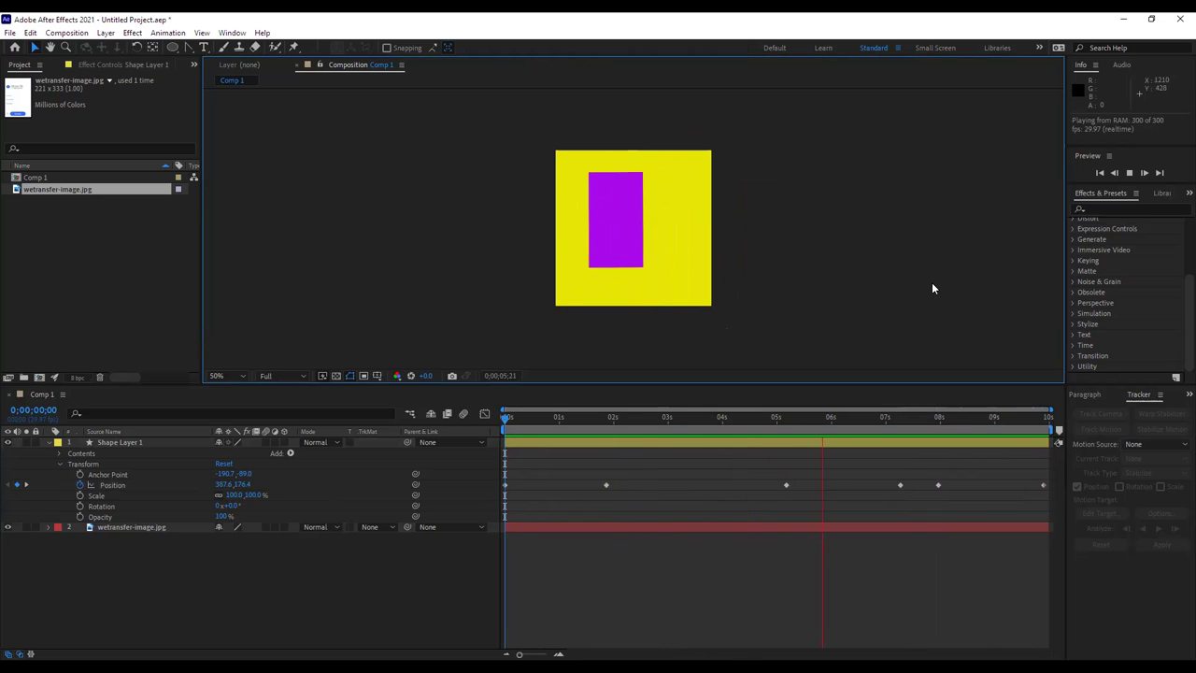
pyautogui.press('space')
# Zoom the composition view out and in, and set its magnification to Fit.
pyautogui.press('.')
pyautogui.press('.')
pyautogui.press('.')
pyautogui.press('.')
pyautogui.press('.')
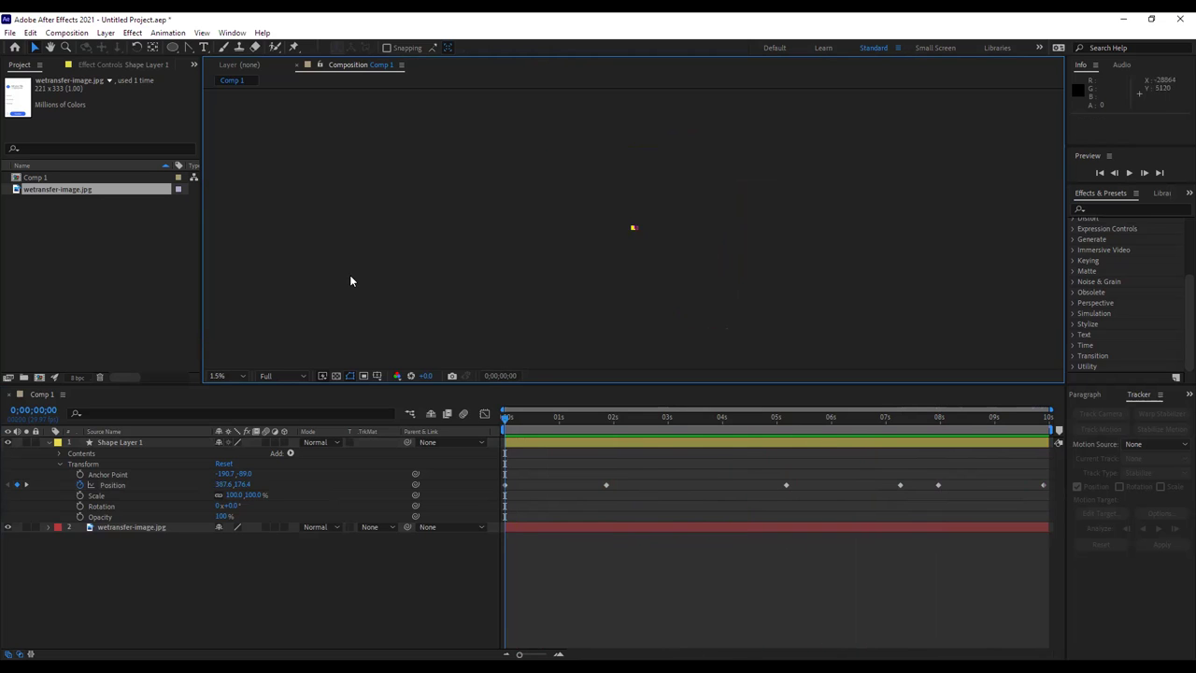
pyautogui.press(',')
pyautogui.press(',')
pyautogui.press(',')
pyautogui.press(',')
pyautogui.press(',')
pyautogui.press(',')
pyautogui.press(',')
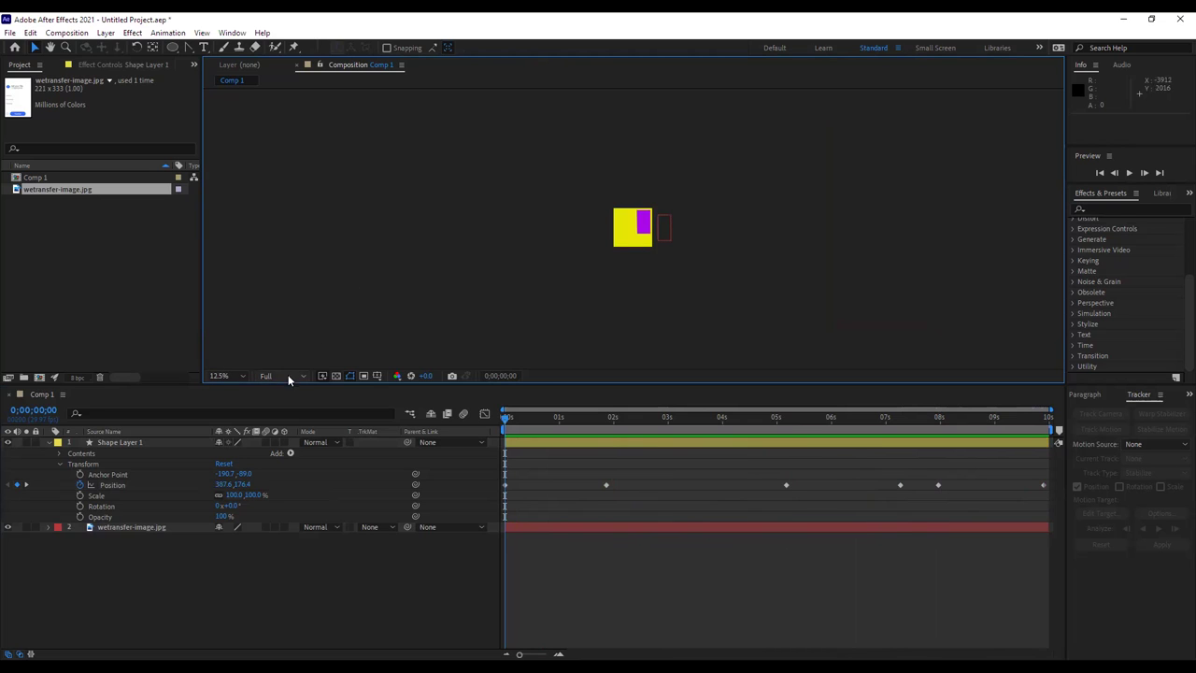
pyautogui.click(240, 376)
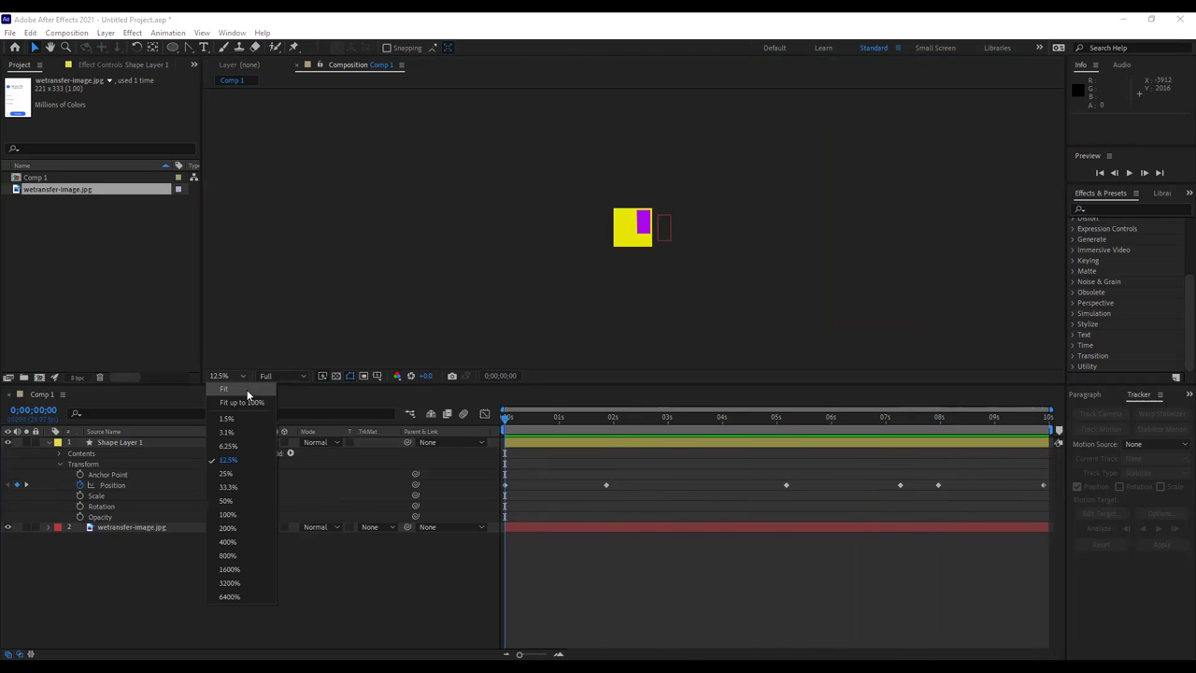
pyautogui.click(247, 393)
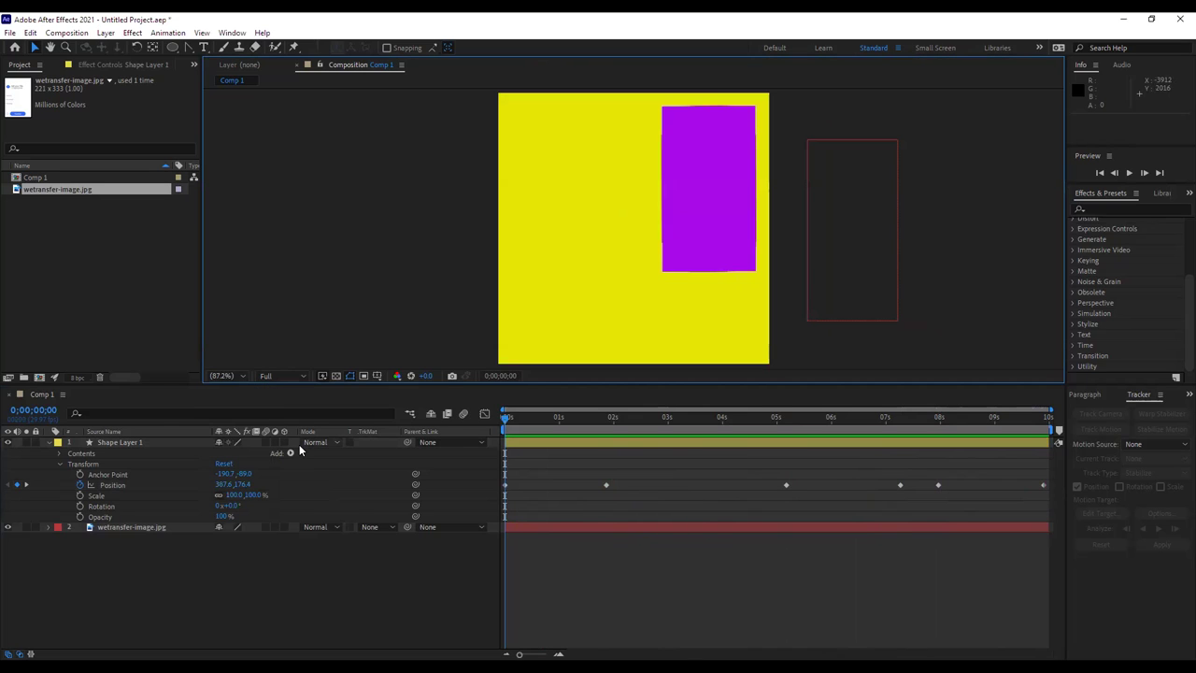
# Review the composition settings for Comp 1 and close them without changes.
pyautogui.rightClick(306, 166)
pyautogui.click(360, 190)
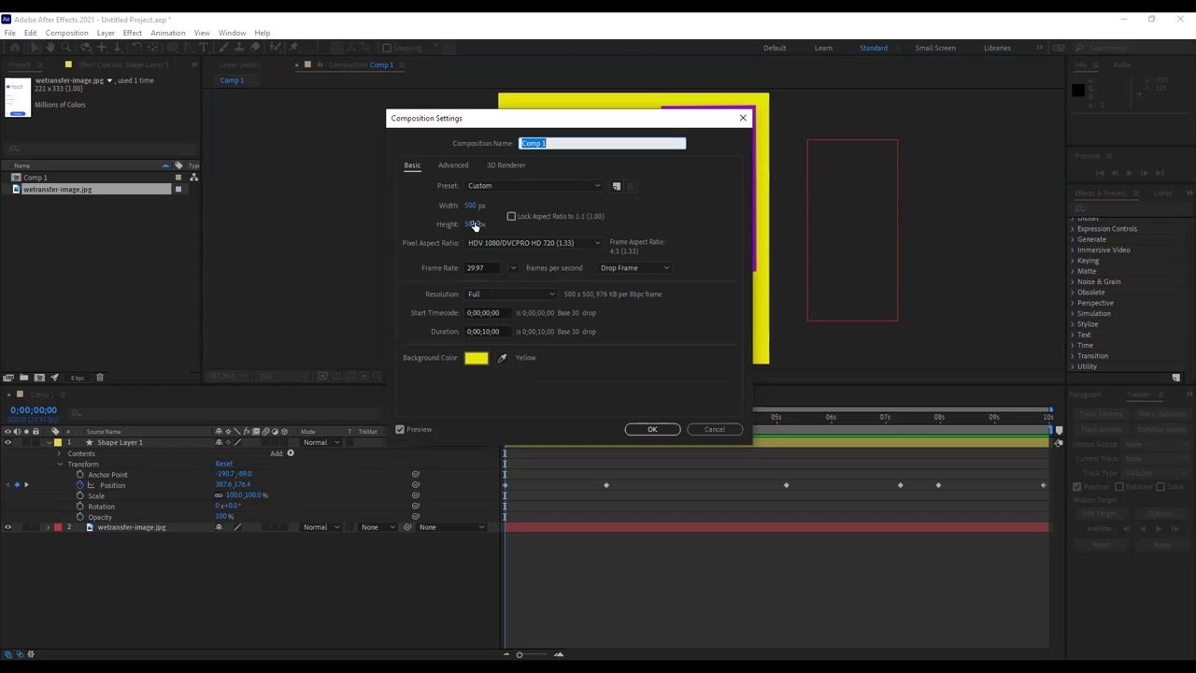
pyautogui.click(730, 428)
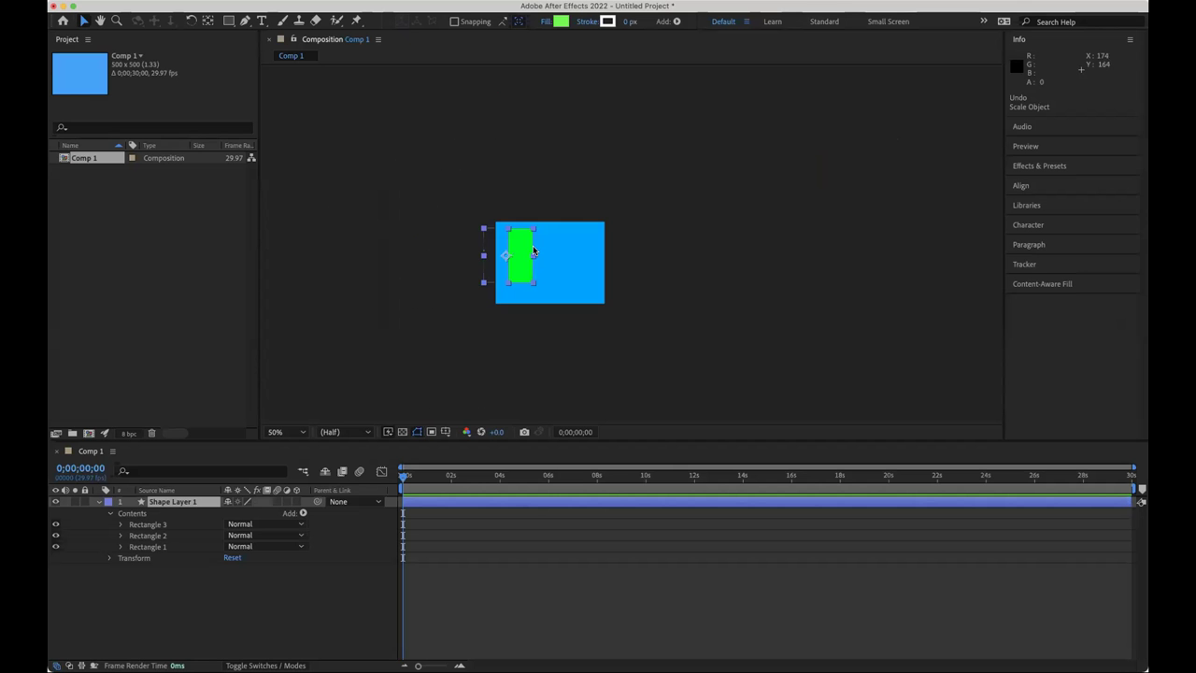
# Set the width and height of the blue composition Comp 1 to 1000 px each in its composition settings.
pyautogui.scroll(4, 533, 251)
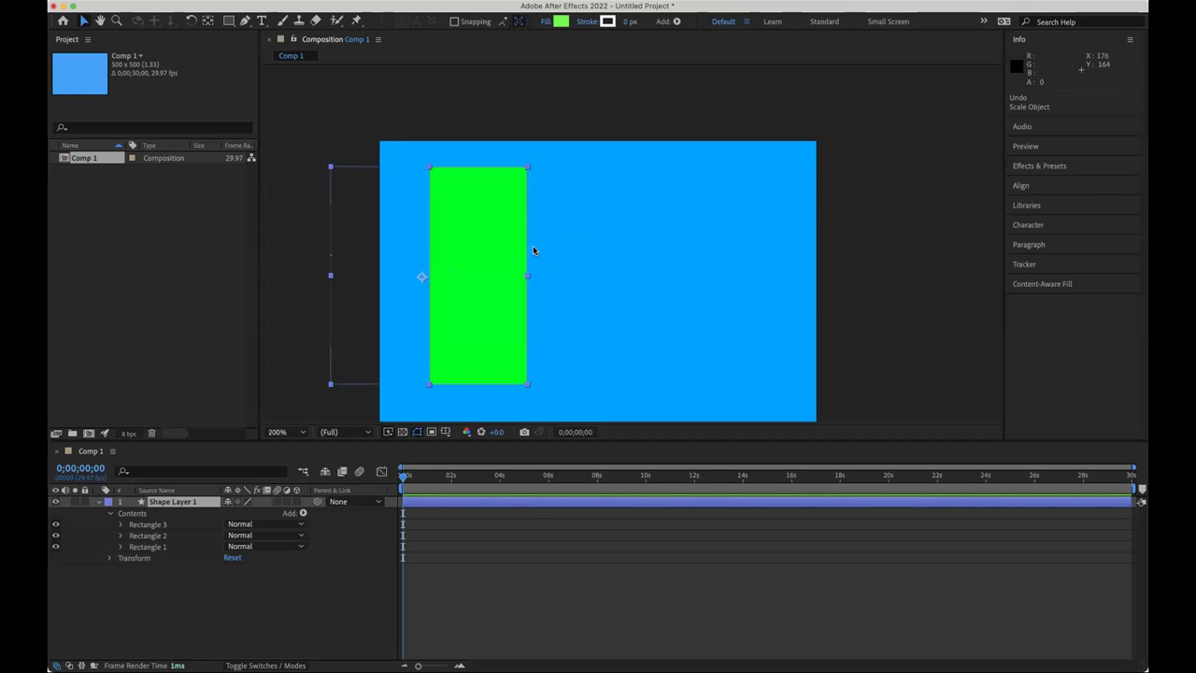
pyautogui.scroll(-4, 533, 250)
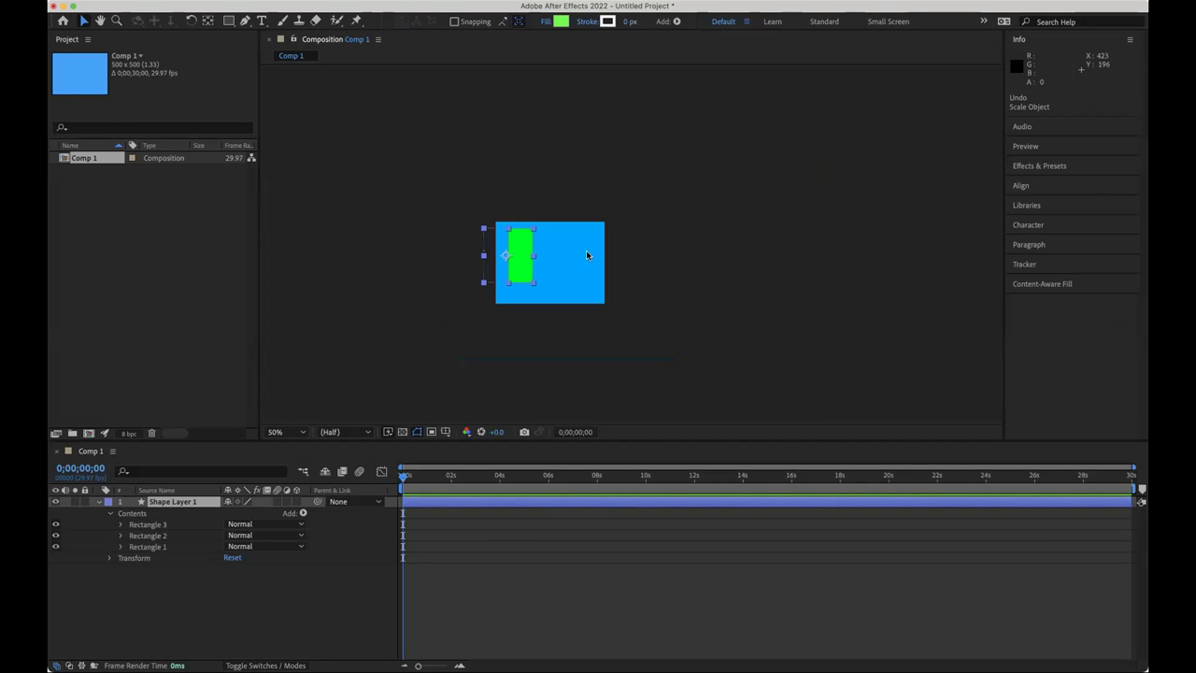
pyautogui.rightClick(646, 258)
pyautogui.click(672, 292)
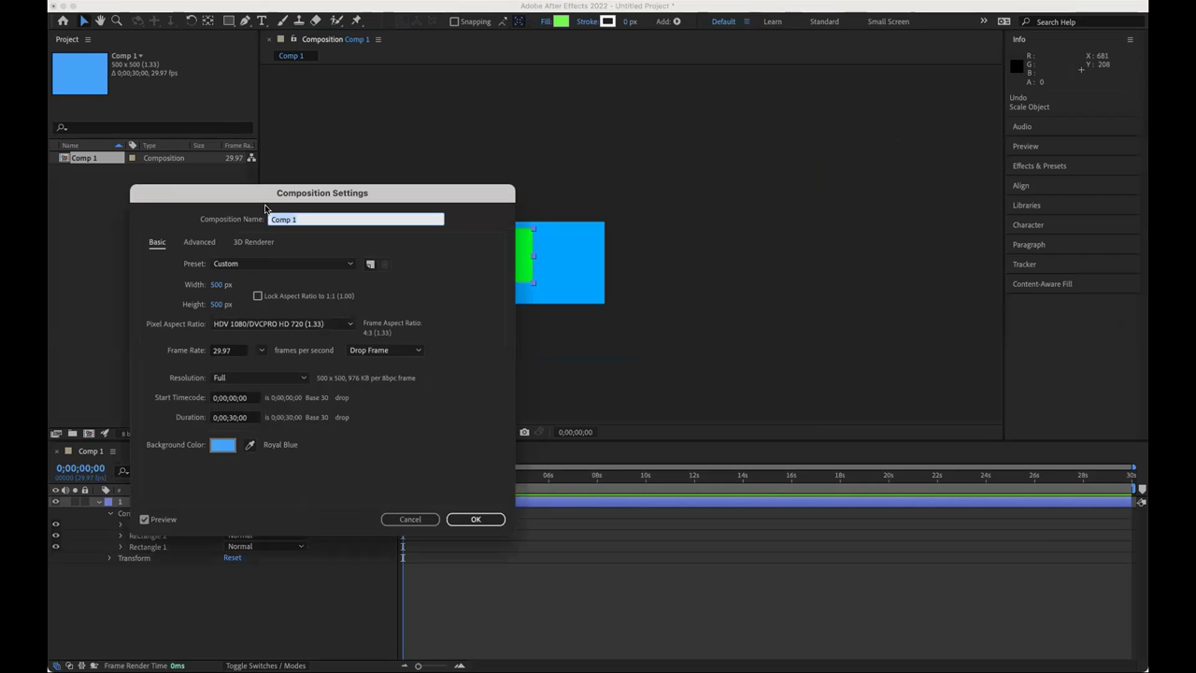
pyautogui.moveTo(323, 192); pyautogui.dragTo(276, 175)
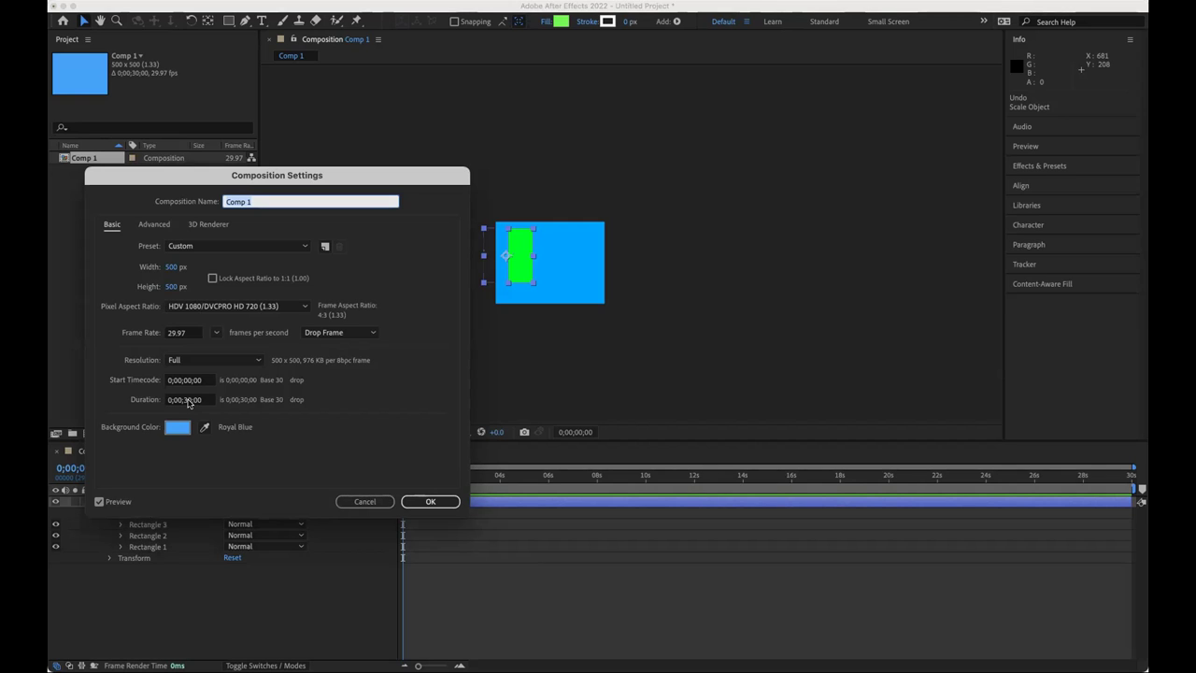
pyautogui.moveTo(393, 180); pyautogui.dragTo(379, 182)
pyautogui.click(155, 268)
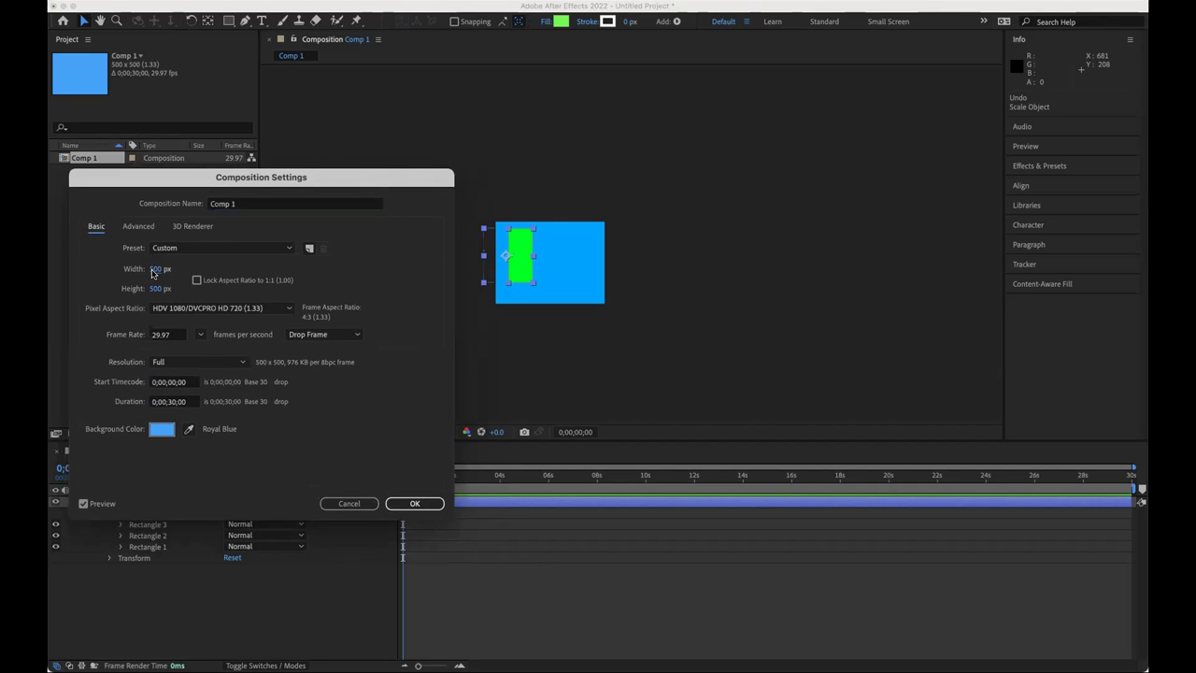
pyautogui.write('10')
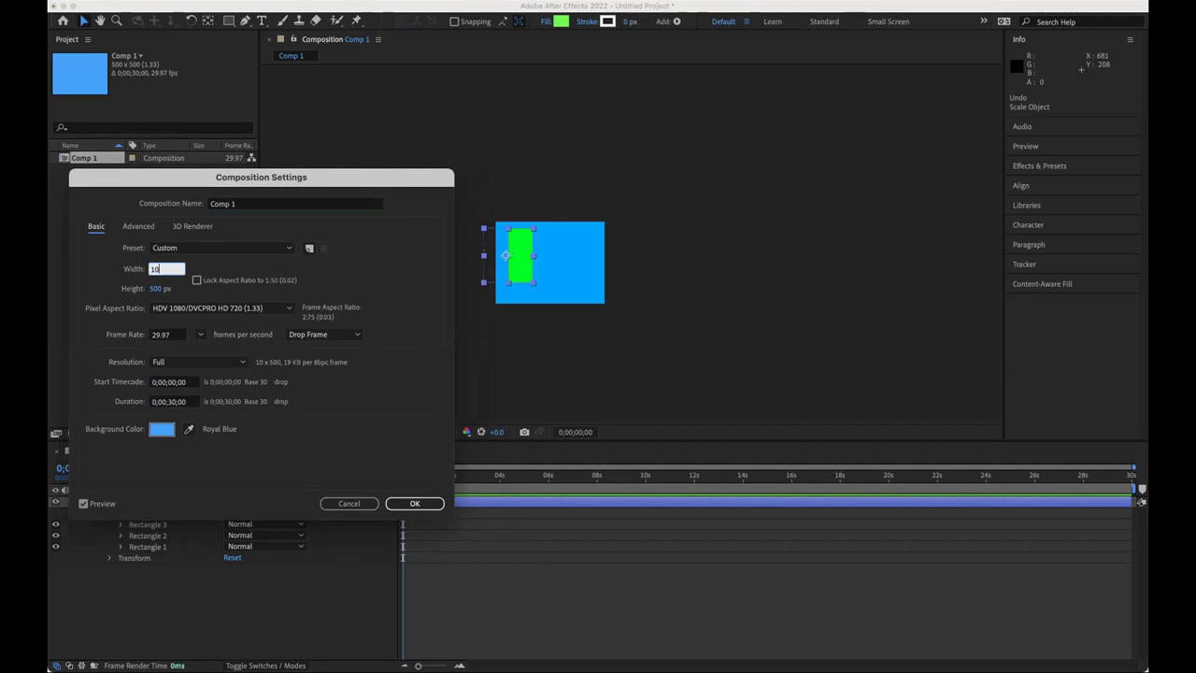
pyautogui.write('00')
pyautogui.press('Tab')
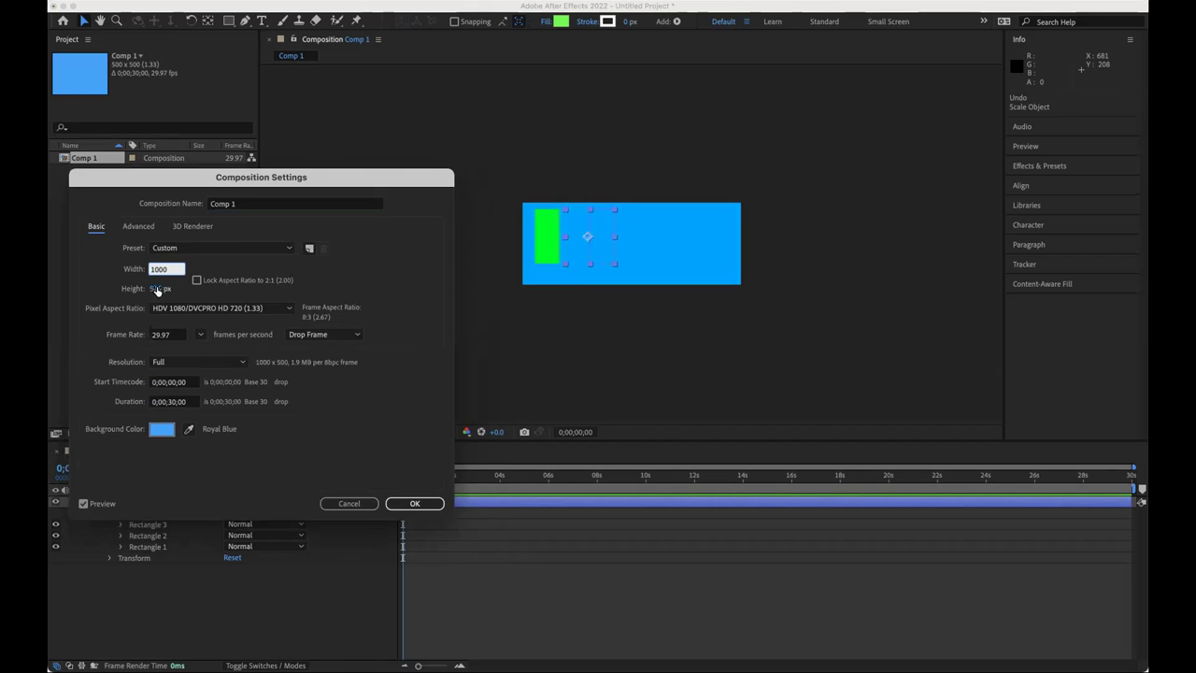
pyautogui.write('1000')
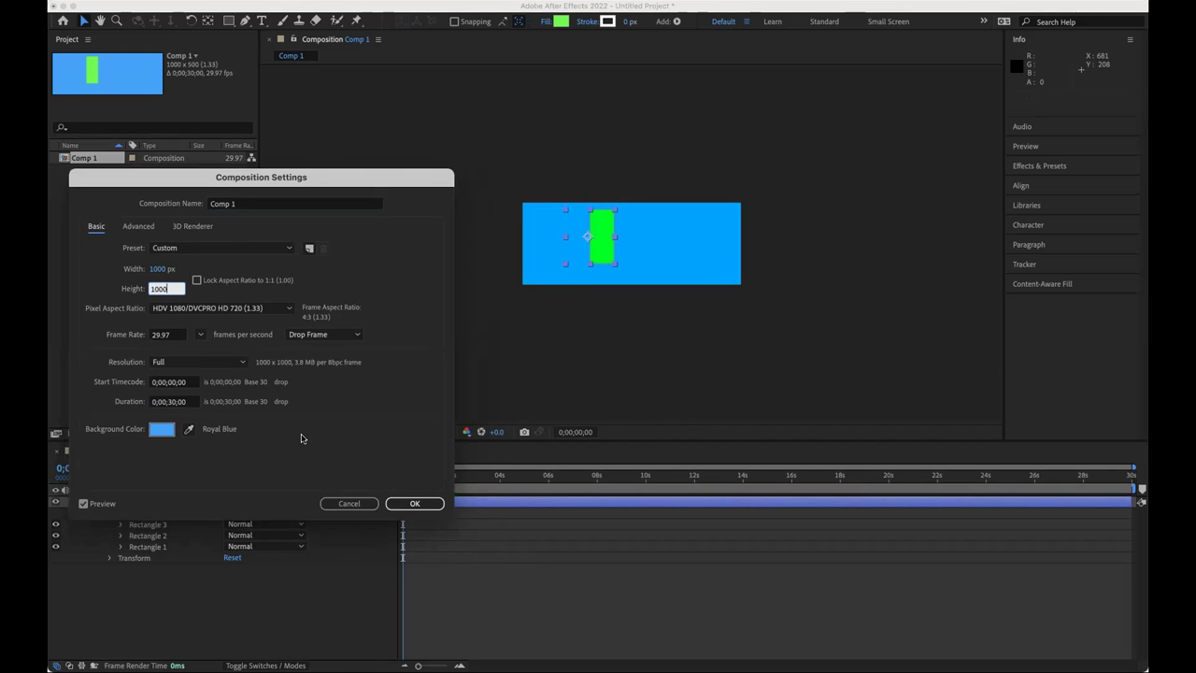
pyautogui.click(331, 289)
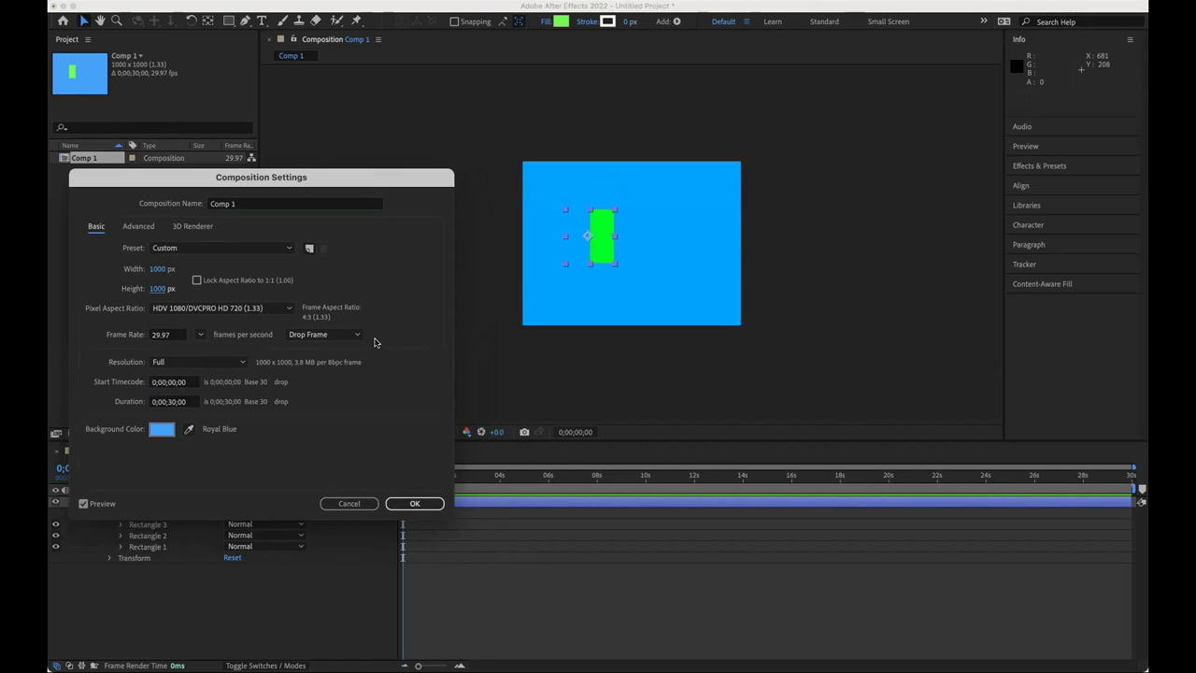
# Examine the Drop Frame and Non-Drop Frame options in the composition settings.
pyautogui.click(358, 335)
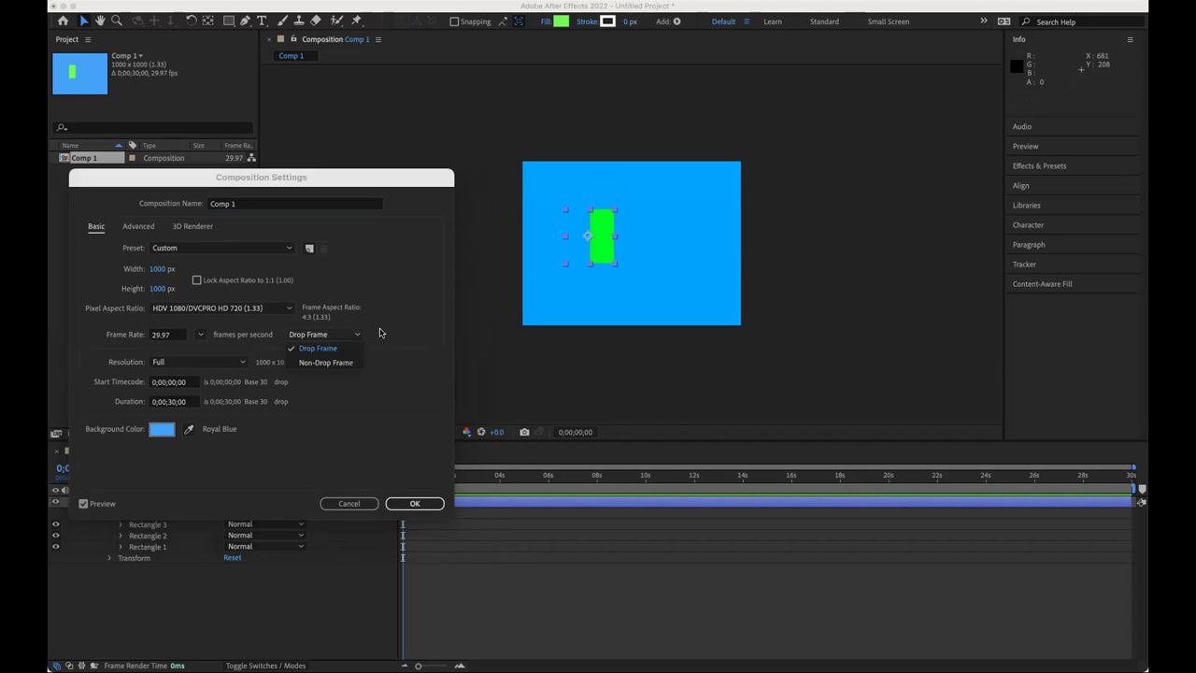
pyautogui.click(392, 329)
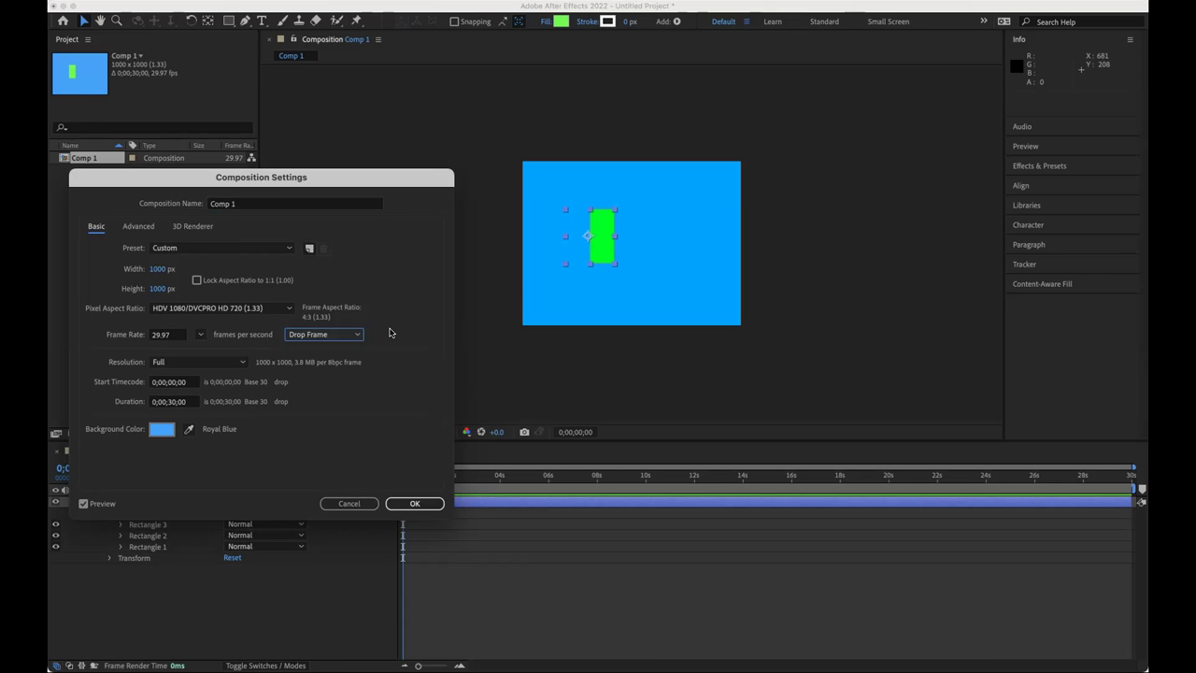
pyautogui.click(353, 504)
# Set the composition's duration to 0;00;10;00 and apply the composition settings.
pyautogui.click(169, 403)
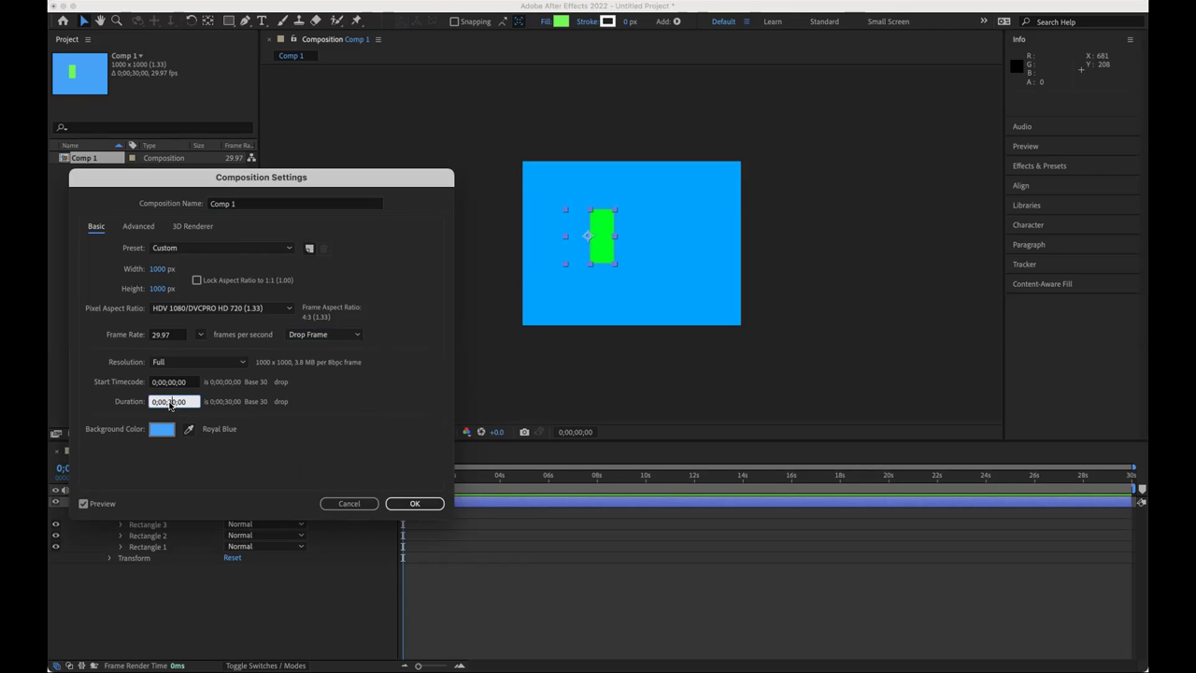
pyautogui.press('BackSpace')
pyautogui.write('1')
pyautogui.click(398, 503)
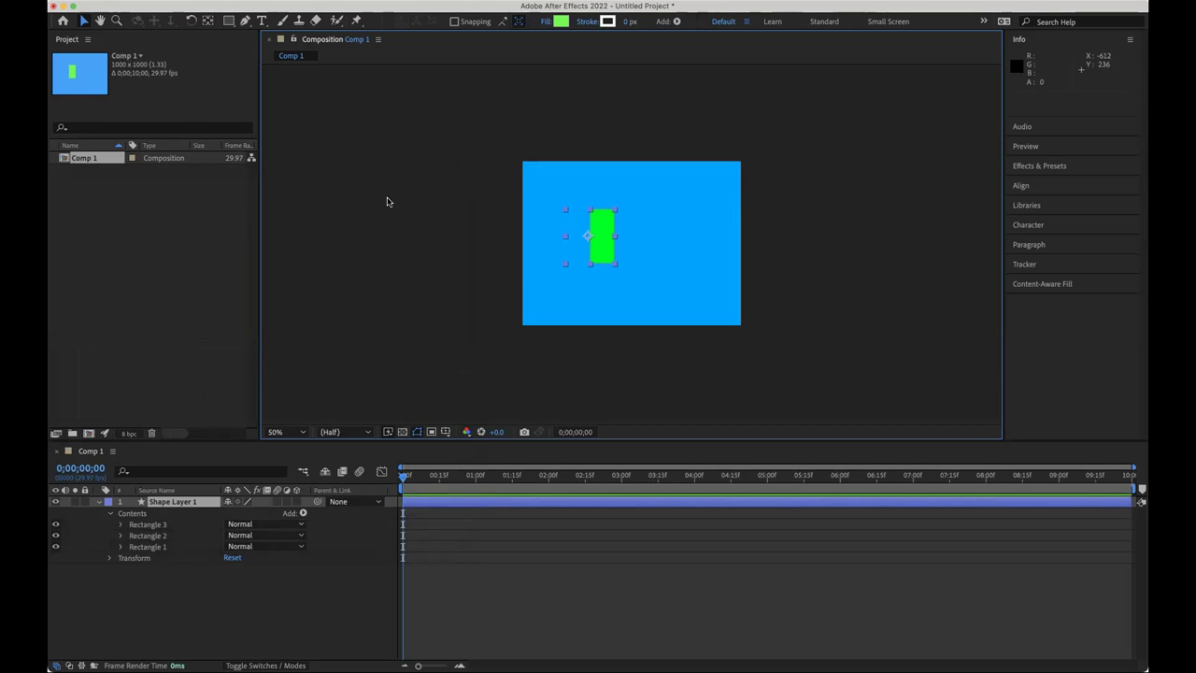
# Examine the pixel aspect ratio options in the composition settings of Comp 1 and close them without changes.
pyautogui.rightClick(333, 168)
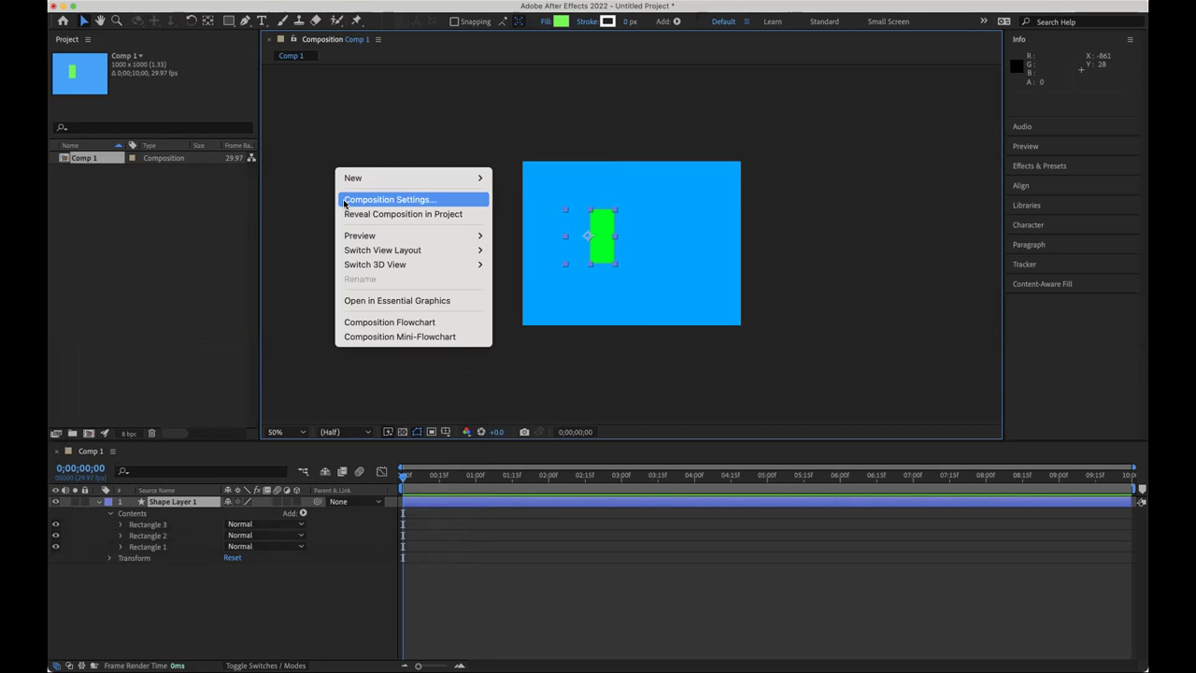
pyautogui.click(344, 202)
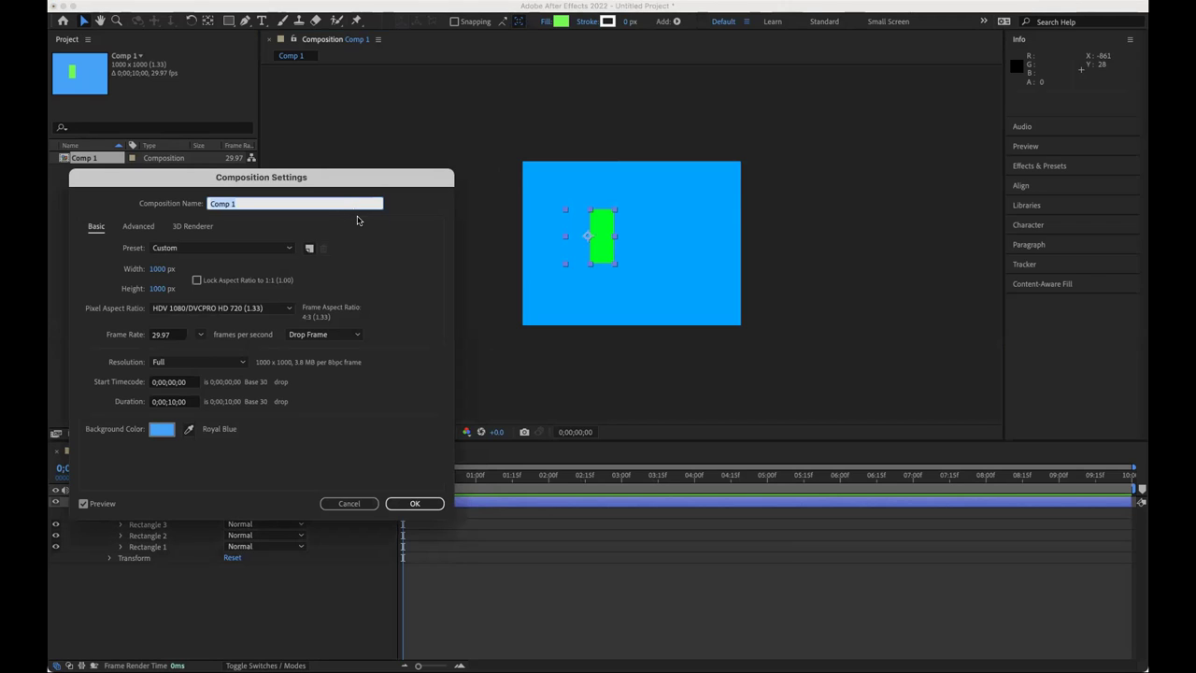
pyautogui.click(208, 308)
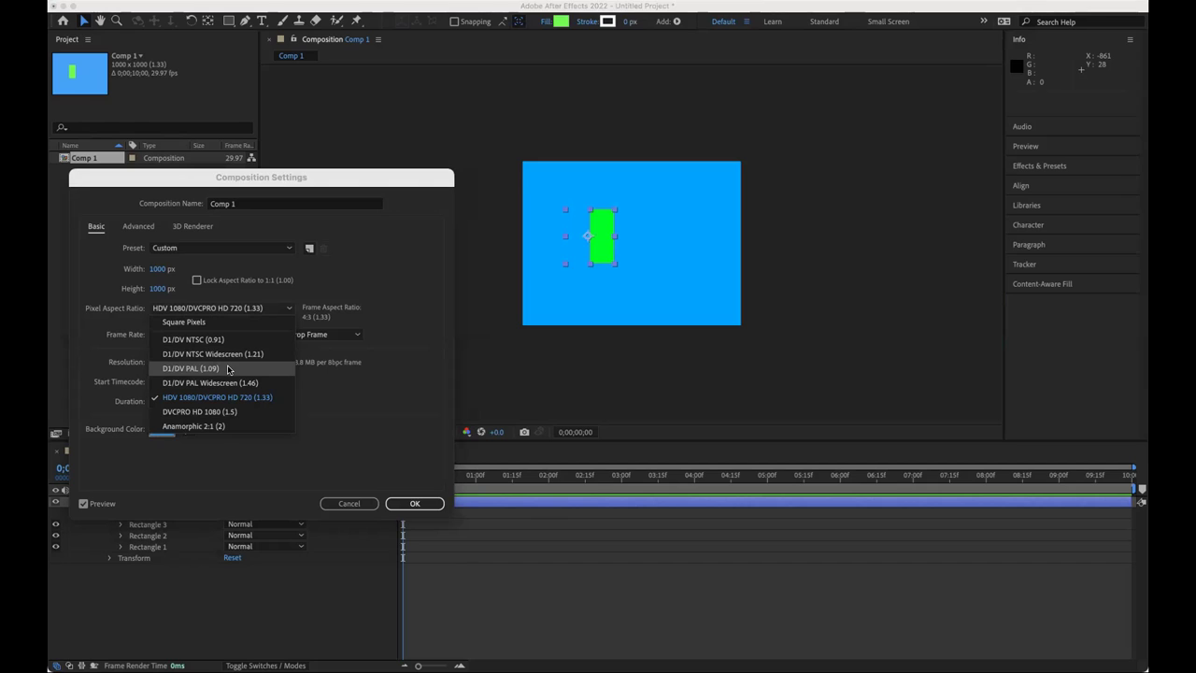
pyautogui.click(308, 396)
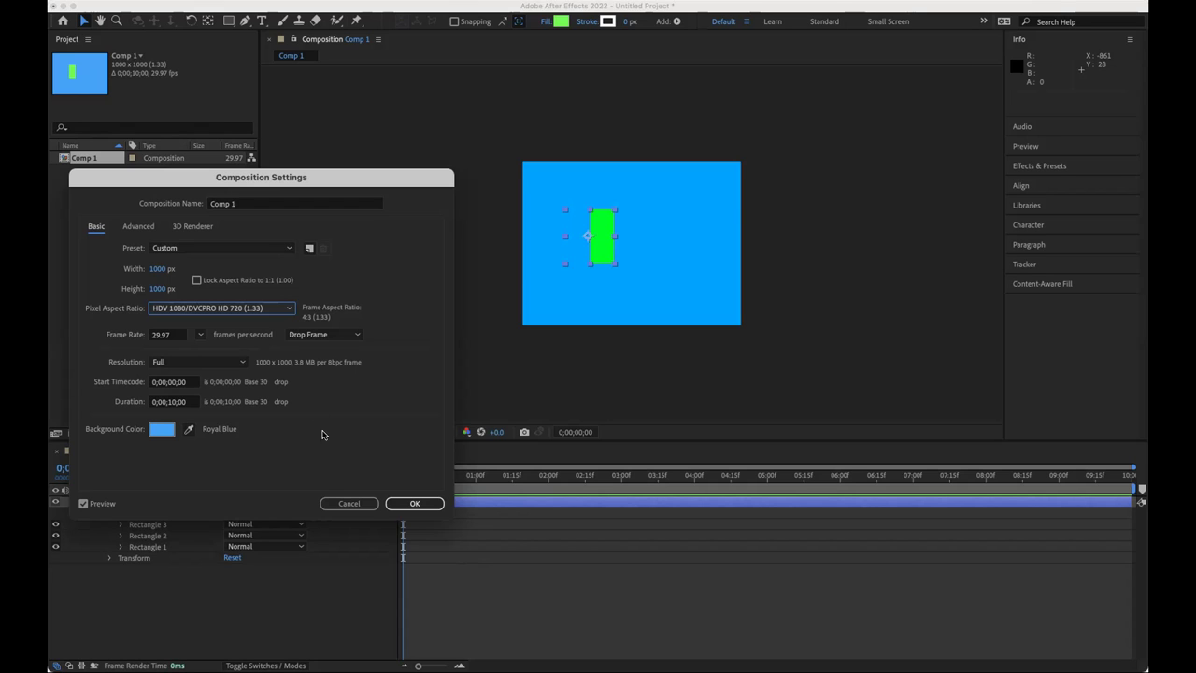
pyautogui.click(344, 502)
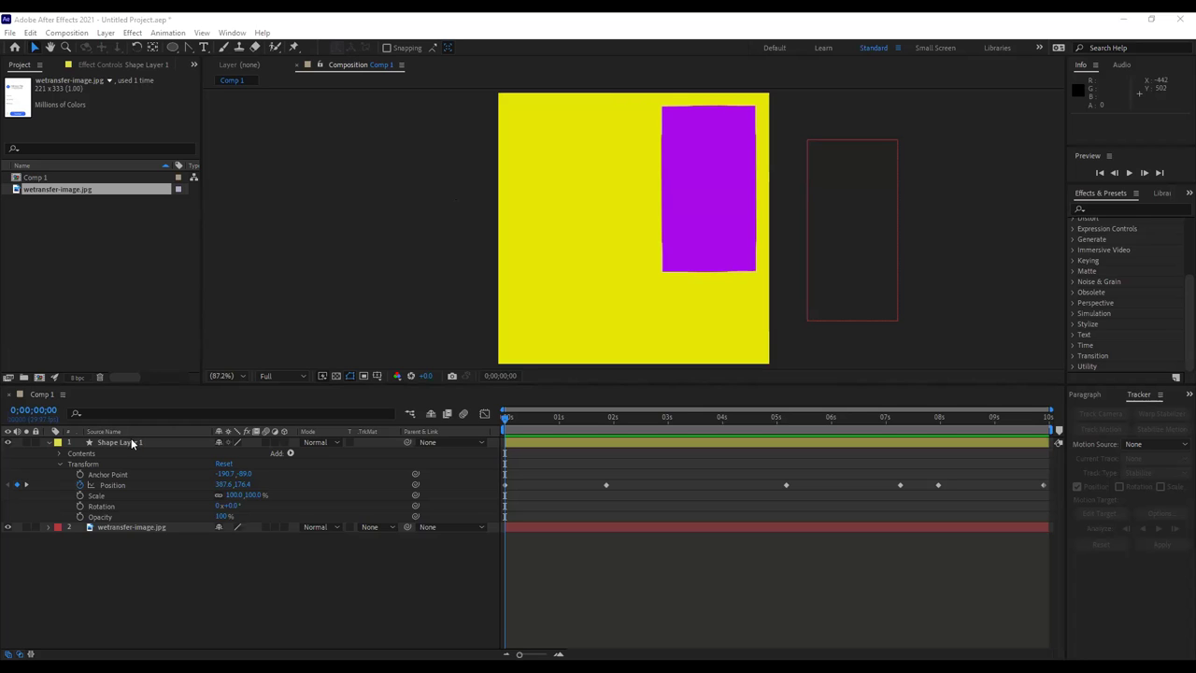
# Delete Shape Layer 1 and the wetransfer-image.jpg layer from the yellow composition.
pyautogui.click(132, 441)
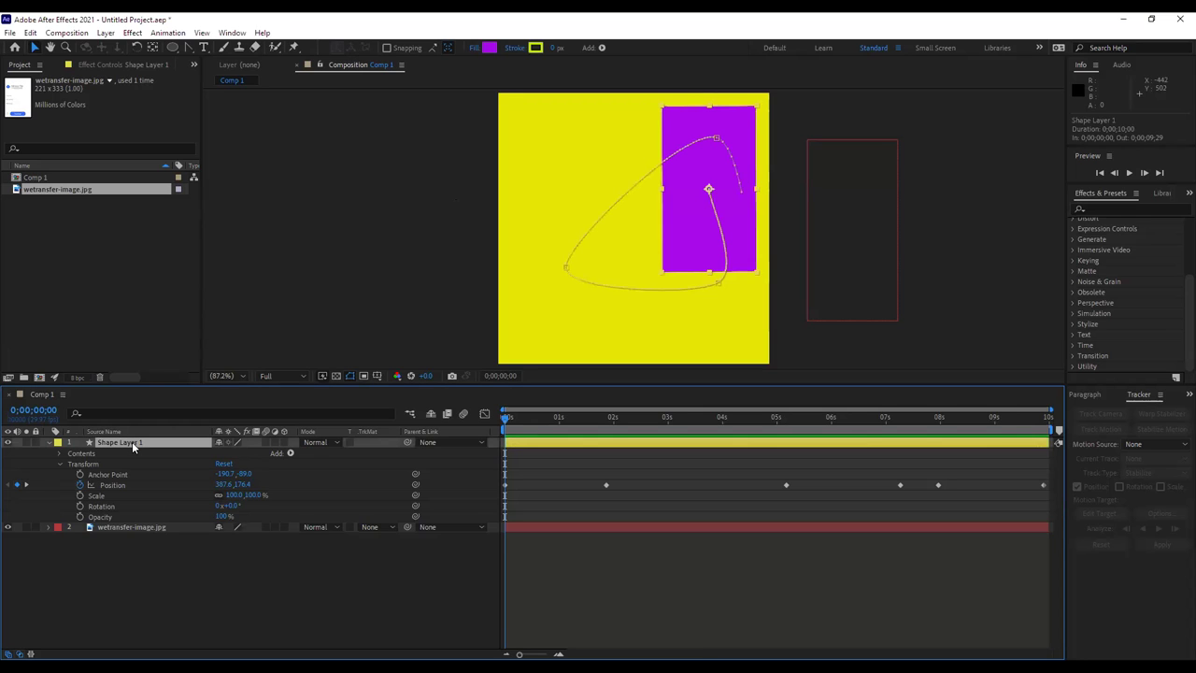
pyautogui.press('Delete')
pyautogui.click(131, 443)
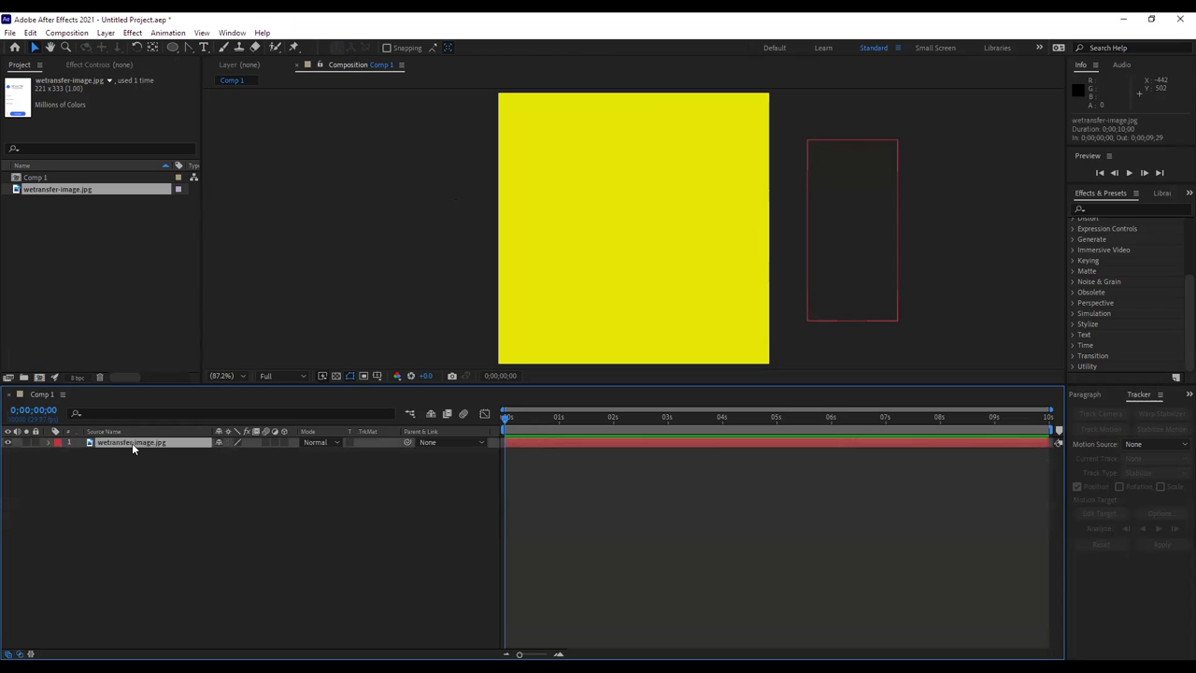
pyautogui.press('Delete')
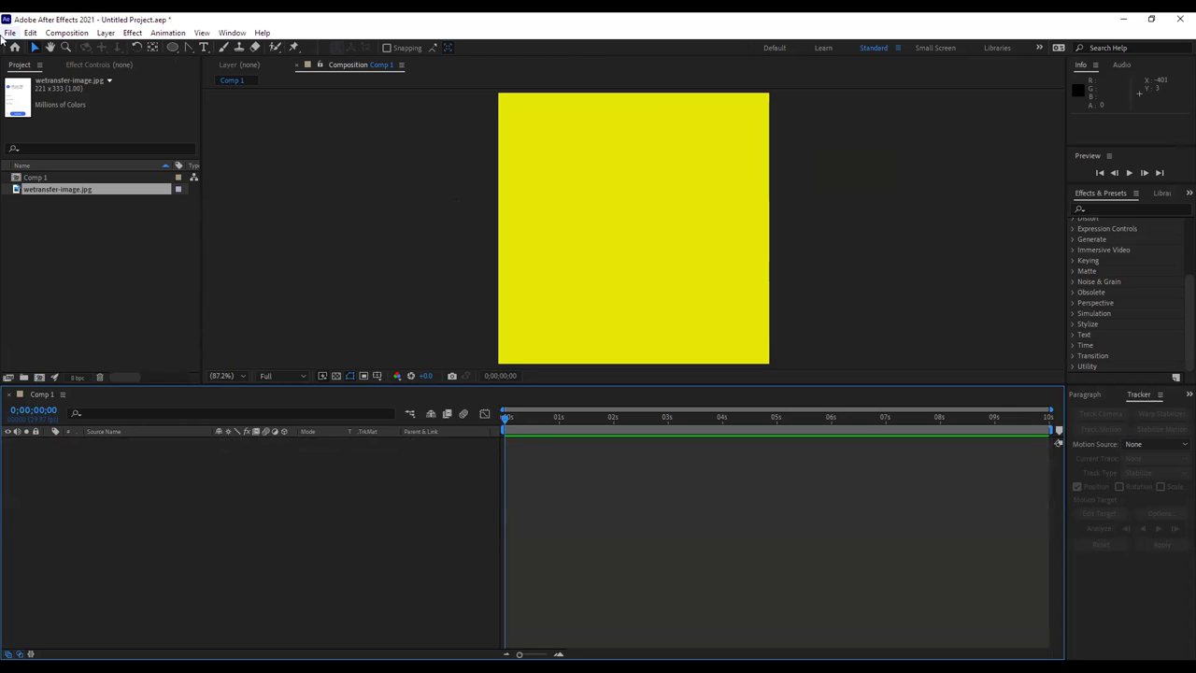
# Start a new project without saving the current one and create a 500 × 500 px composition with the HDV 1080/DVCPRO HD 720 (1.33) pixel aspect ratio.
pyautogui.click(9, 33)
pyautogui.moveTo(28, 48)
pyautogui.click(233, 49)
pyautogui.click(617, 358)
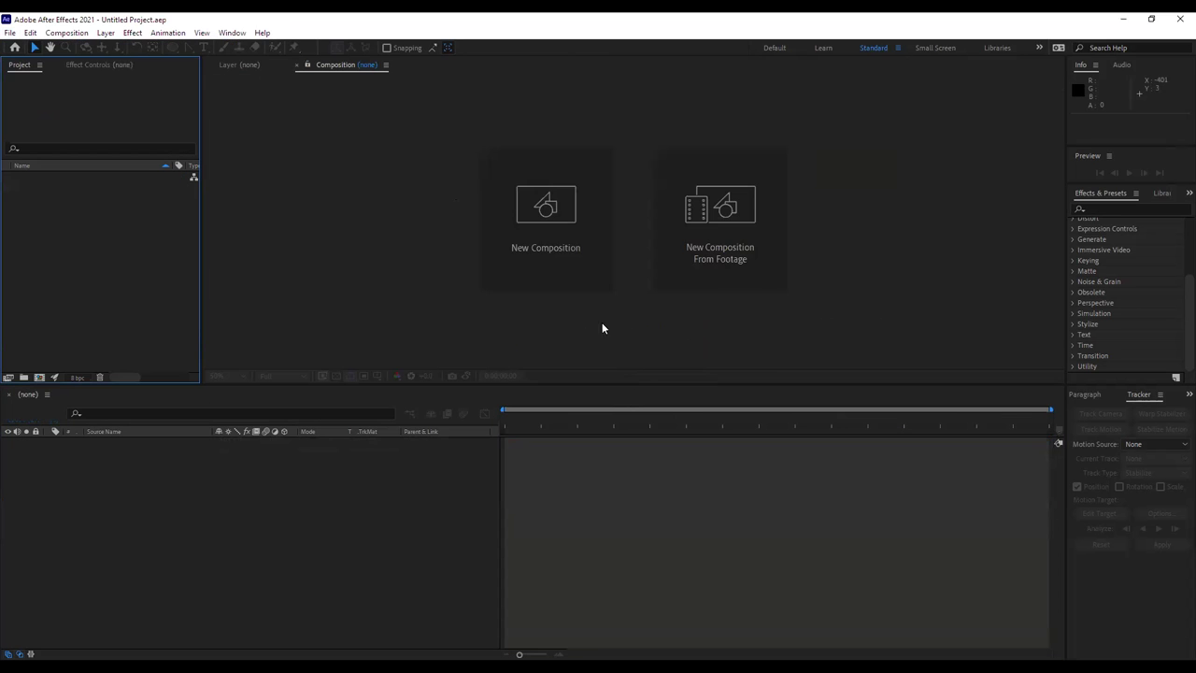
pyautogui.click(550, 249)
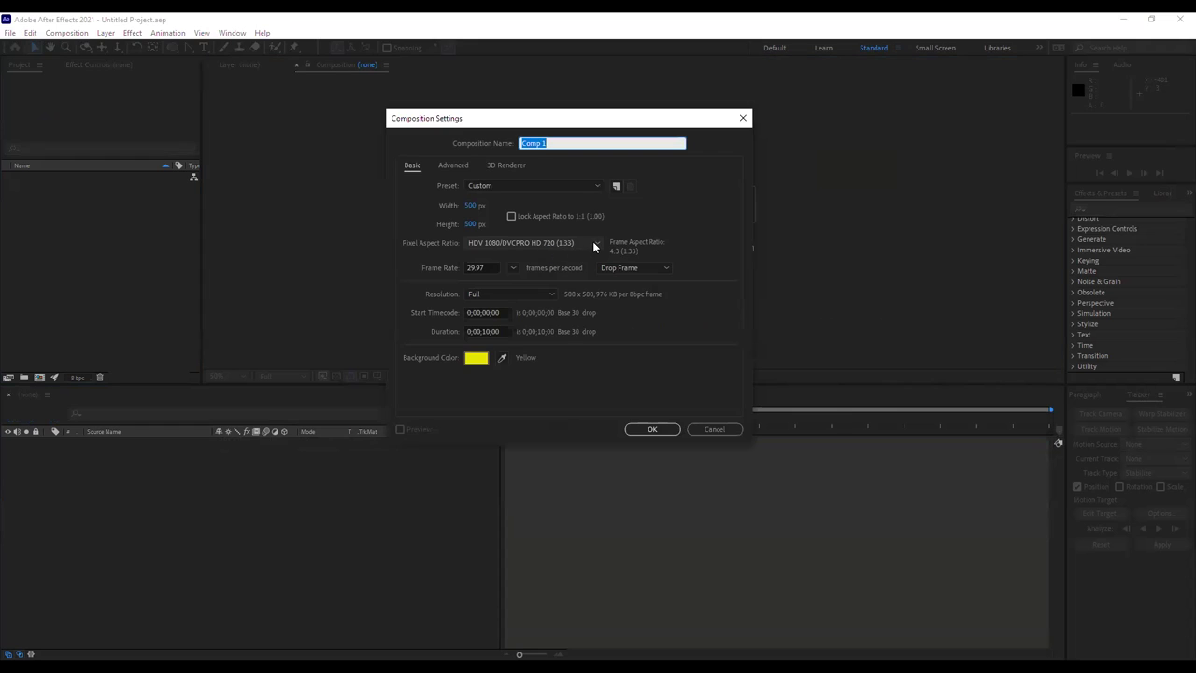
pyautogui.click(595, 242)
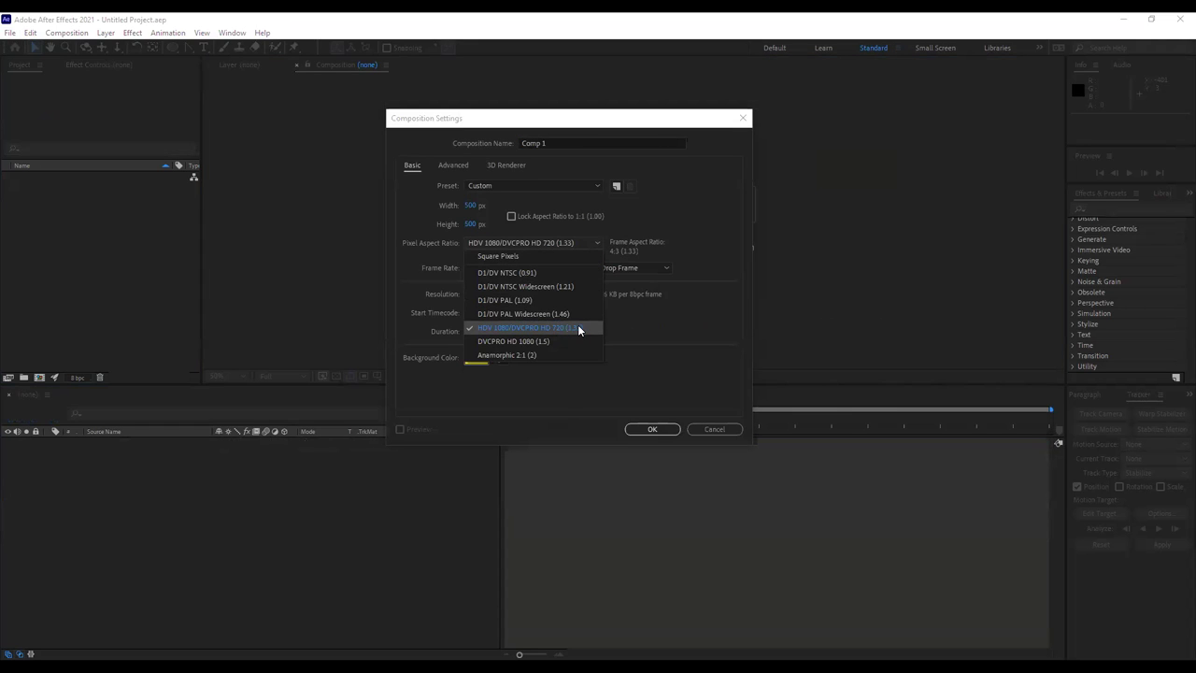
pyautogui.click(704, 321)
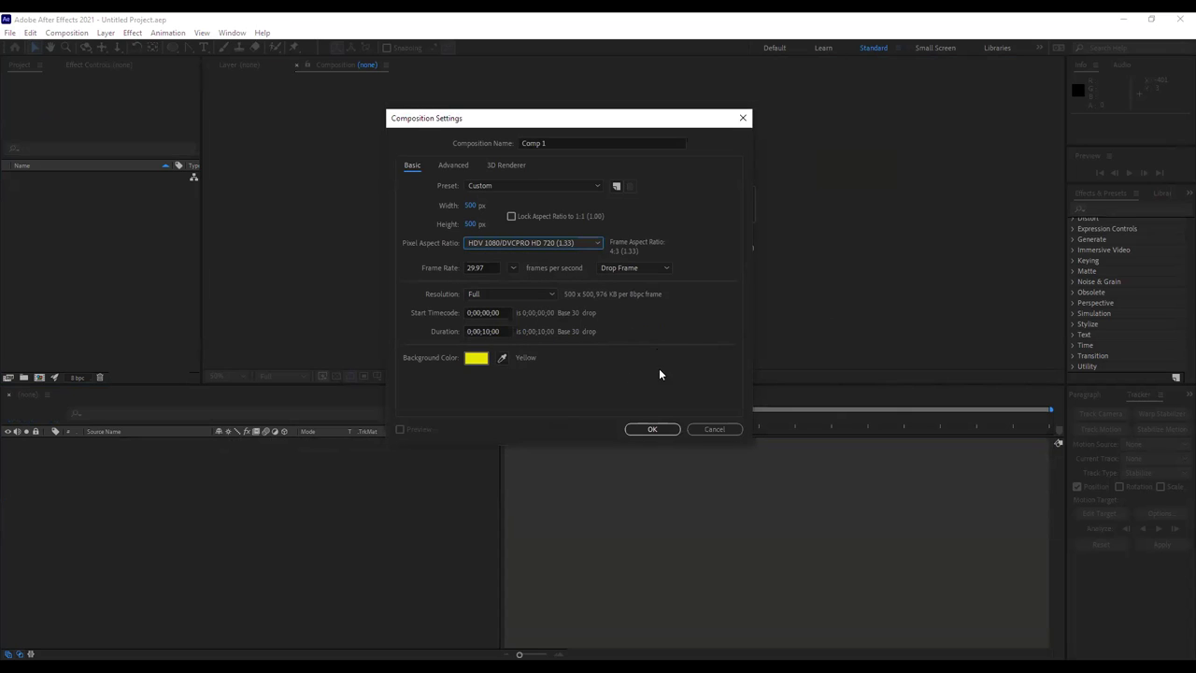
pyautogui.click(654, 429)
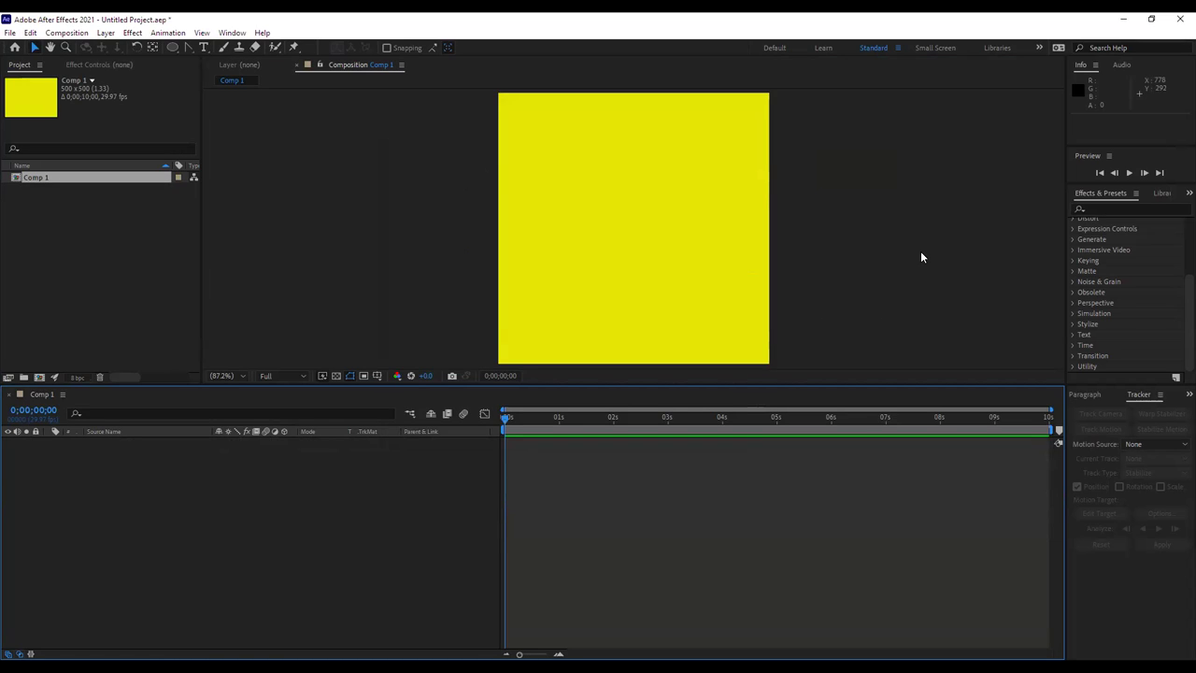
# Start a new project without saving the current one and create a 500 × 500 px composition with its aspect ratio locked to 1:1.
pyautogui.click(9, 33)
pyautogui.moveTo(30, 48)
pyautogui.click(250, 46)
pyautogui.click(625, 358)
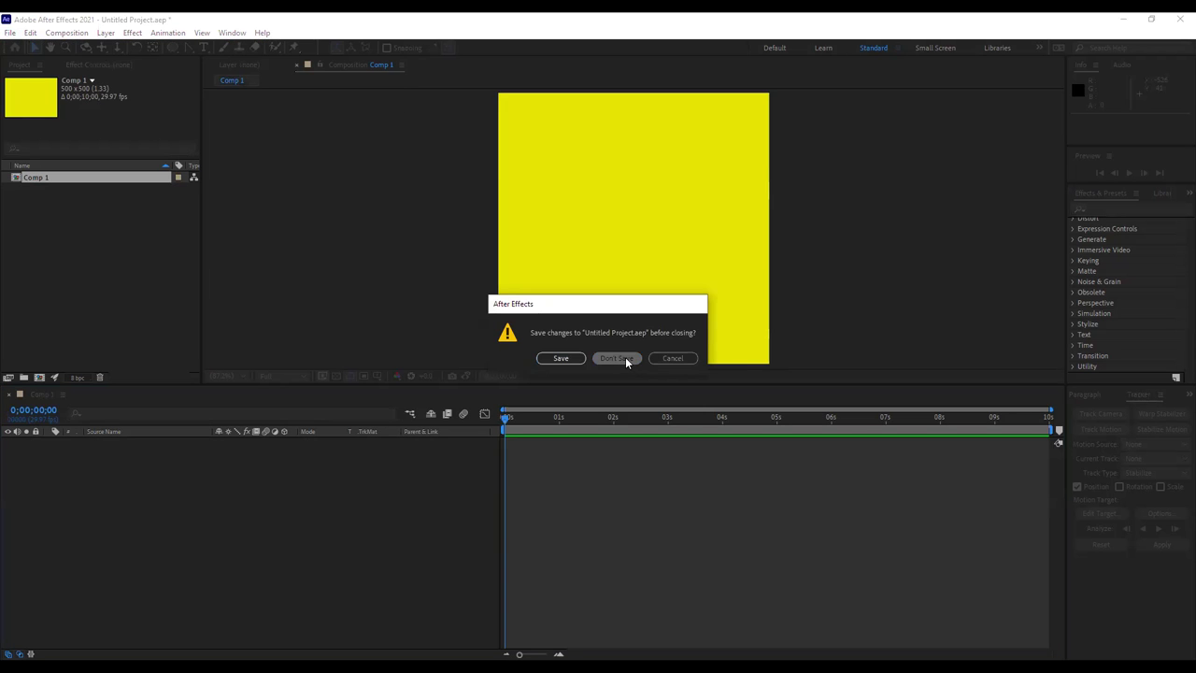
pyautogui.click(528, 249)
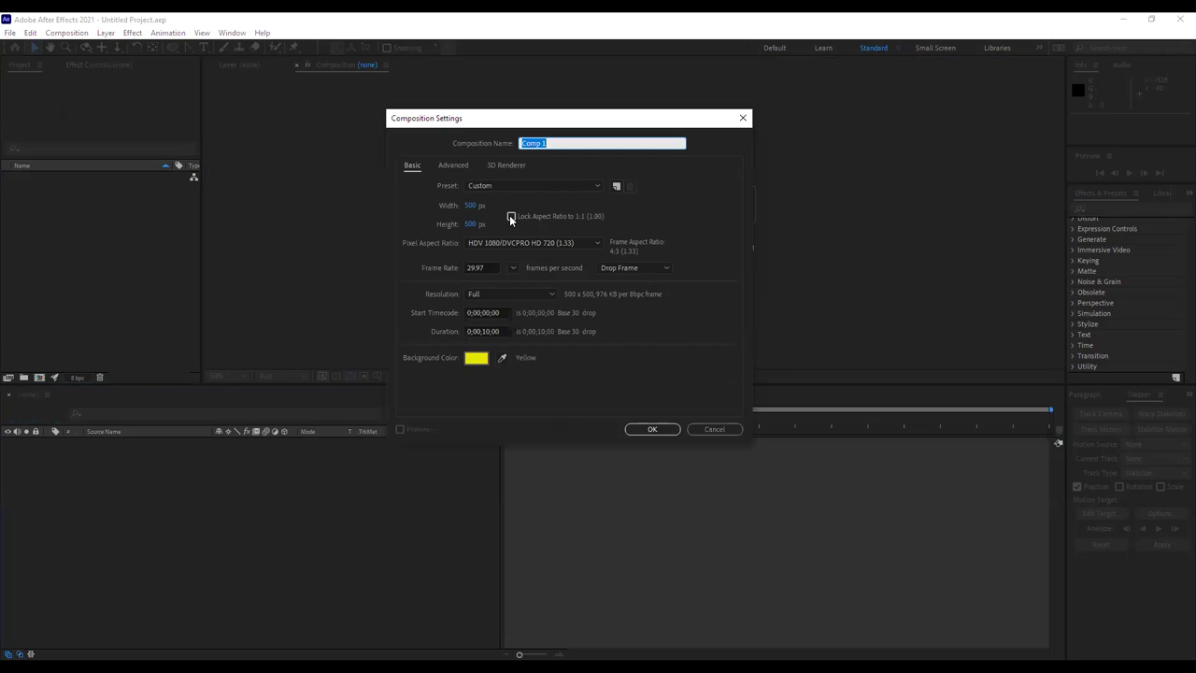
pyautogui.click(511, 217)
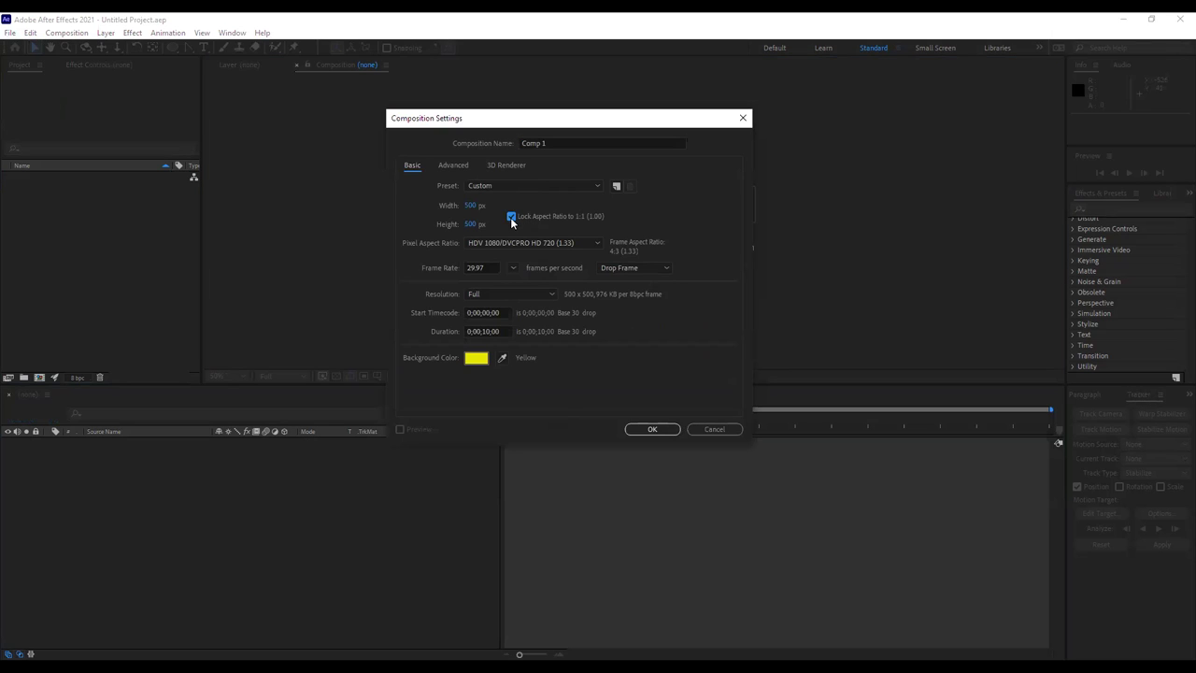
pyautogui.click(649, 429)
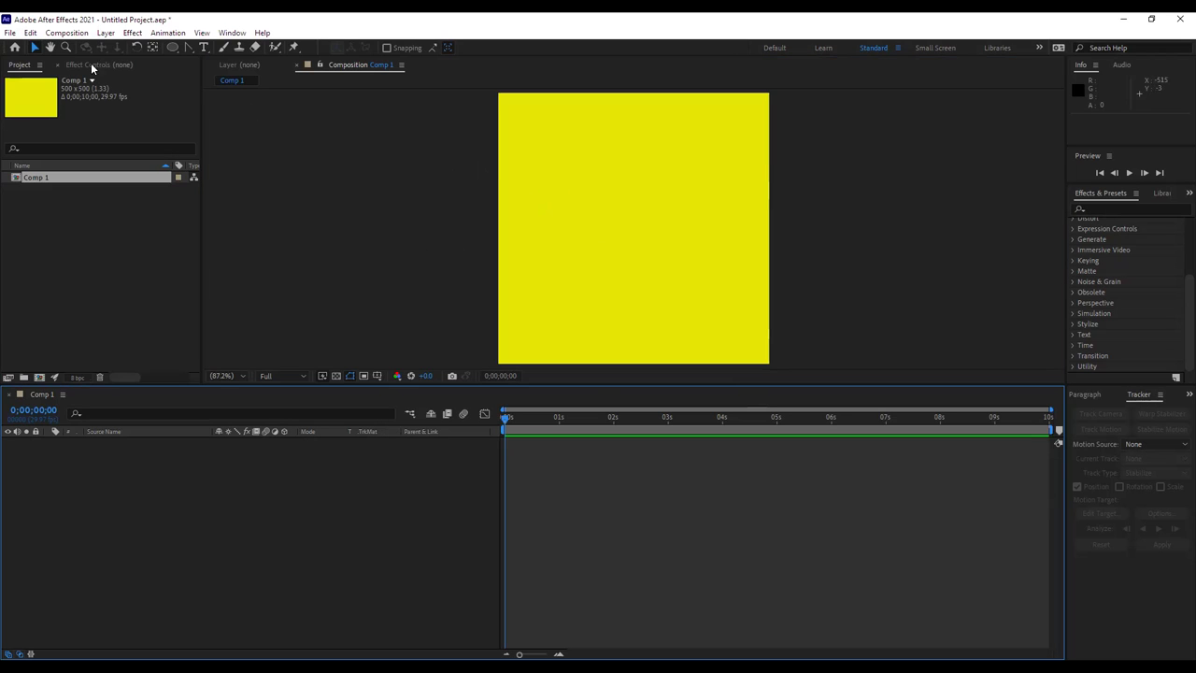
# Try scrubbing the composition's width in its settings while toggling the aspect ratio lock, to a size of 640 × 635 px.
pyautogui.rightClick(370, 168)
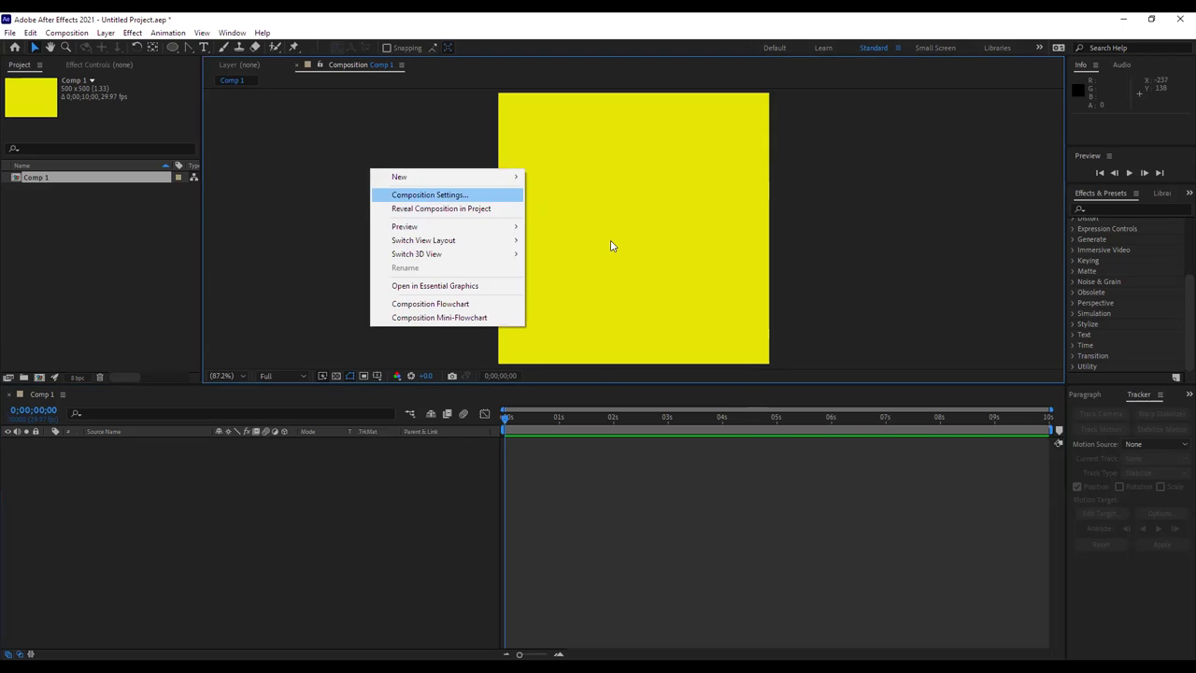
pyautogui.click(429, 194)
pyautogui.moveTo(471, 204); pyautogui.dragTo(552, 200)
pyautogui.click(511, 216)
pyautogui.moveTo(475, 208)
pyautogui.mouseDown()
pyautogui.moveTo(537, 207)
pyautogui.moveTo(434, 201)
pyautogui.moveTo(556, 196)
pyautogui.moveTo(424, 187)
pyautogui.moveTo(465, 191)
pyautogui.mouseUp()
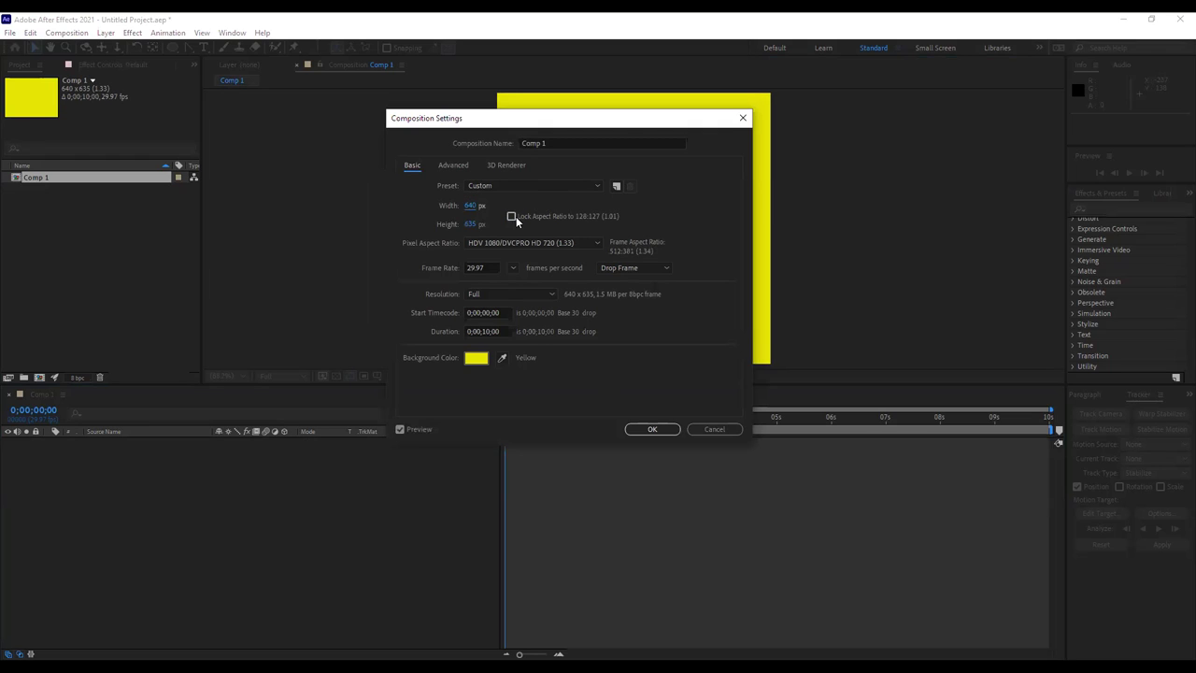
# Set the composition's width and height to 500 px each with the aspect ratio unlocked and apply the settings.
pyautogui.click(512, 216)
pyautogui.click(474, 213)
pyautogui.write('500')
pyautogui.press('Tab')
pyautogui.click(512, 216)
pyautogui.click(475, 224)
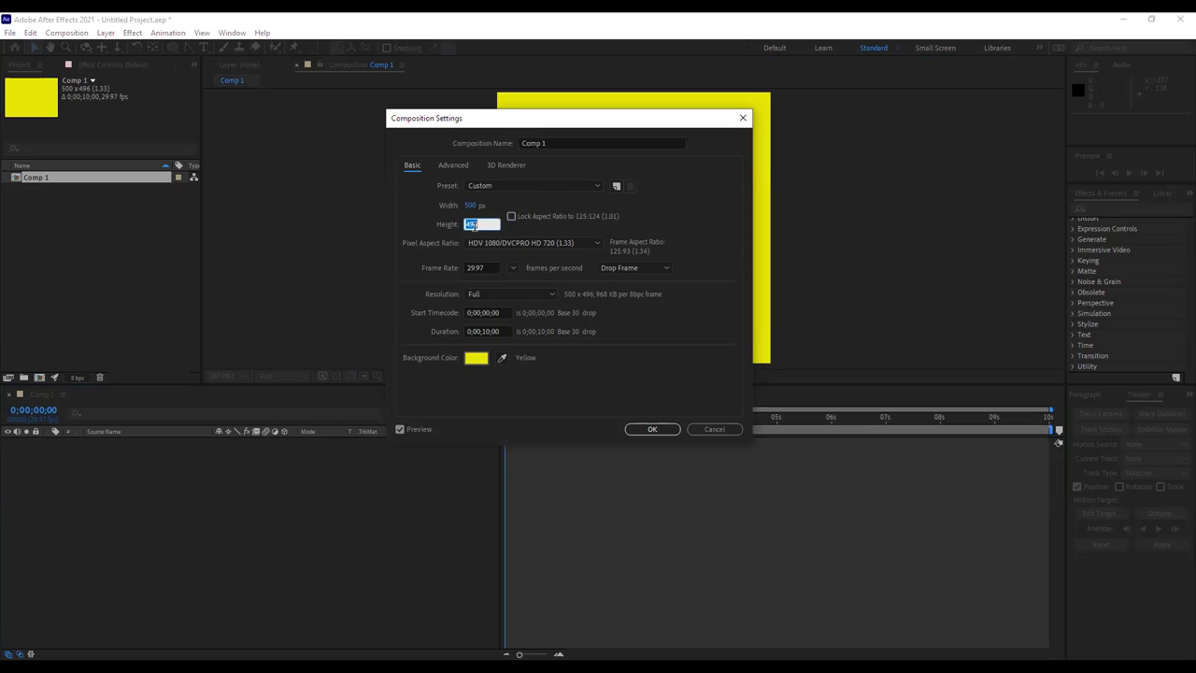
pyautogui.write('500')
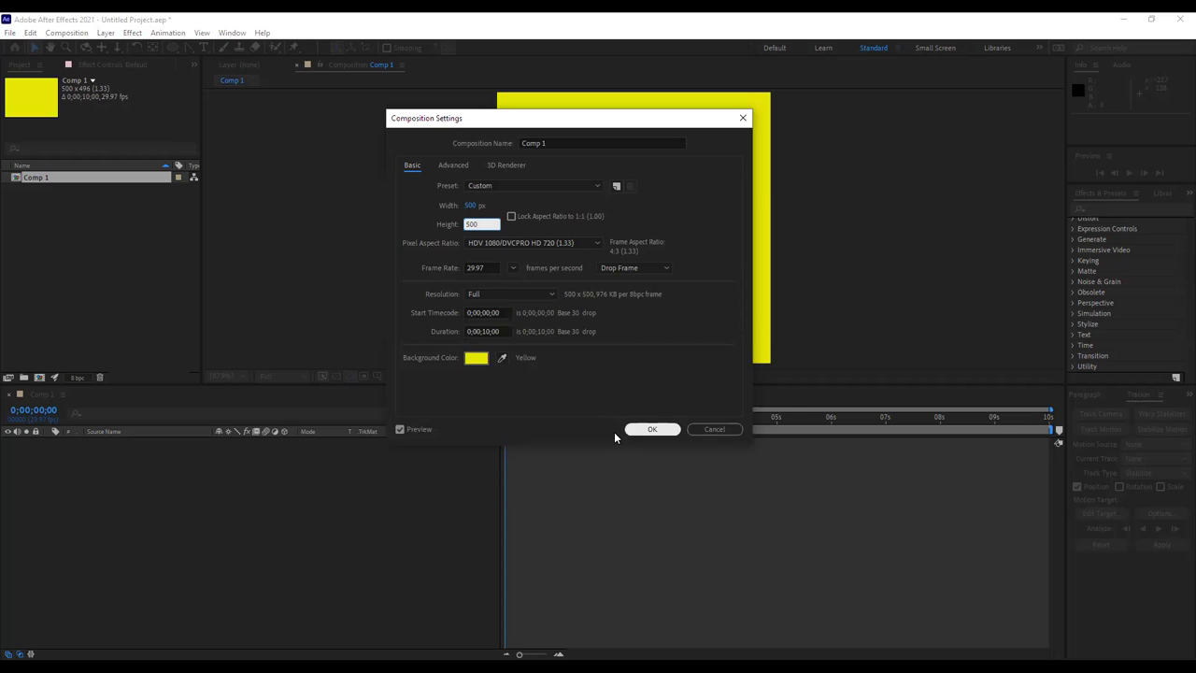
pyautogui.press('Return')
# Draw a large green ellipse slightly right of the composition's centre and centre the layer's anchor point in it.
pyautogui.moveTo(172, 50); pyautogui.dragTo(209, 76)
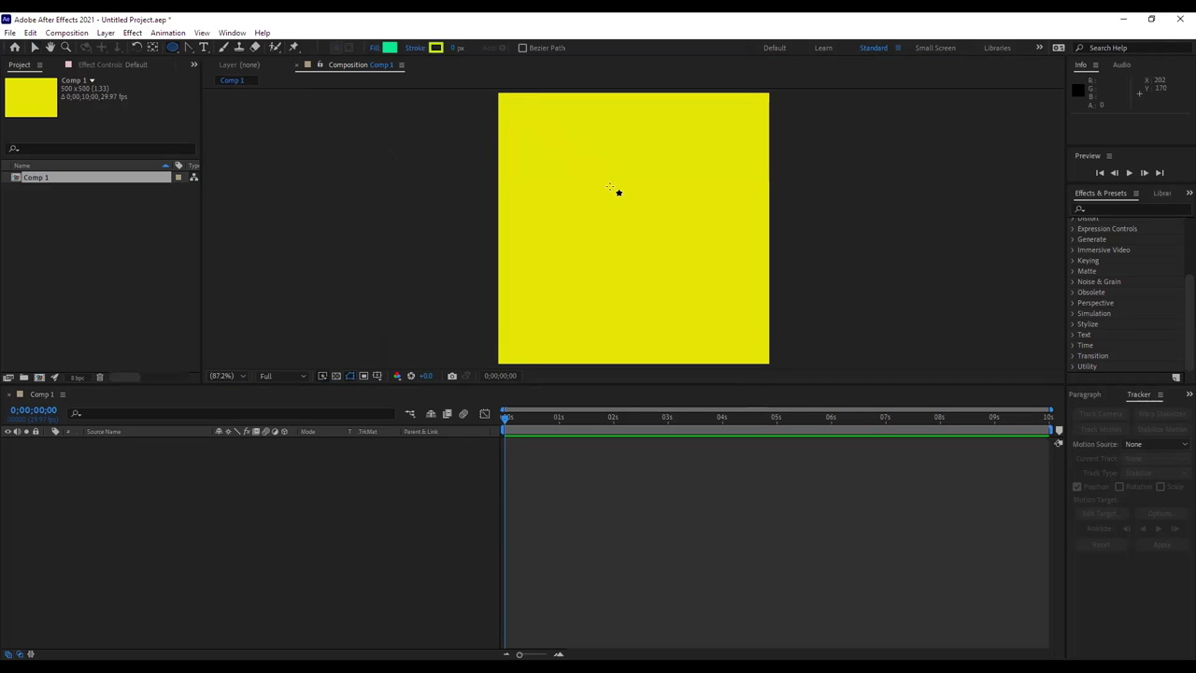
pyautogui.moveTo(600, 174); pyautogui.dragTo(723, 308)
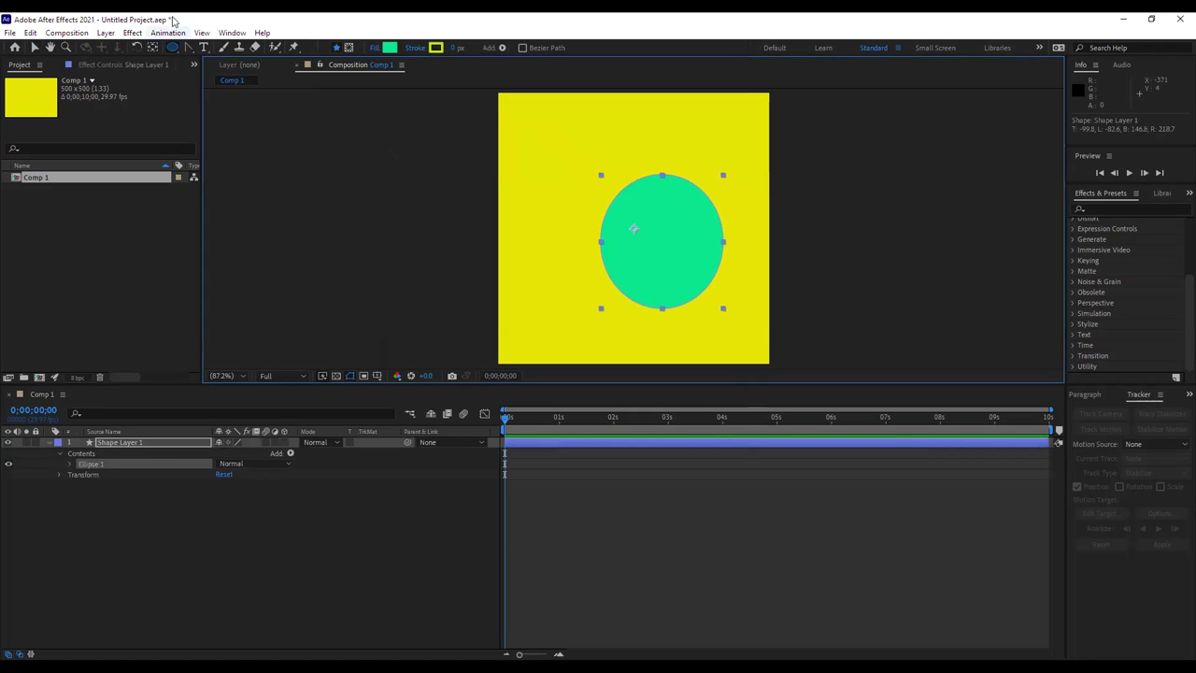
pyautogui.click(106, 33)
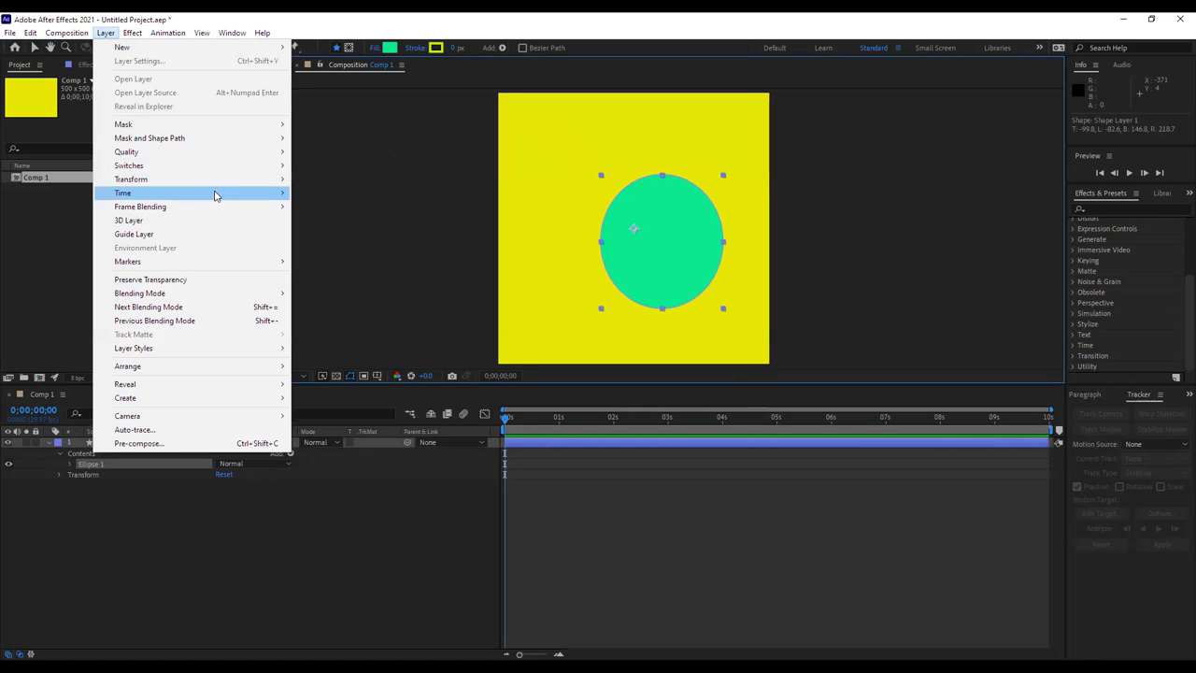
pyautogui.moveTo(187, 178)
pyautogui.click(397, 319)
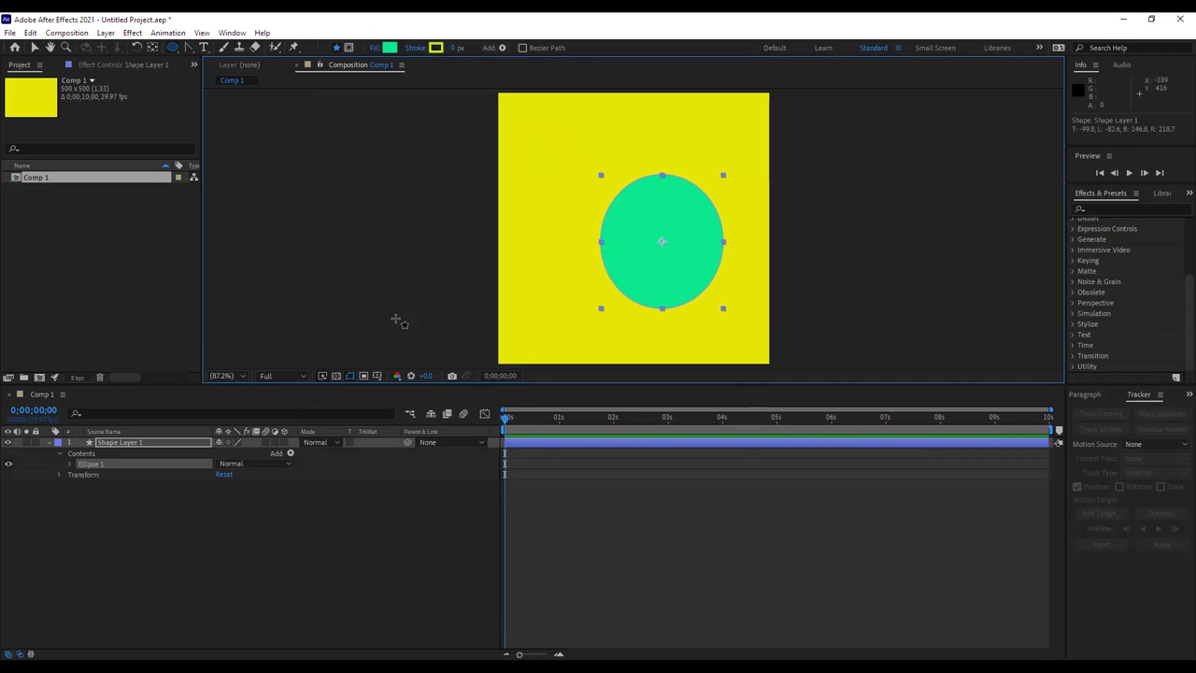
# Move the green ellipse to the composition's upper-left corner and add a Position keyframe at 0;00;00;00.
pyautogui.press('v')
pyautogui.moveTo(633, 283); pyautogui.dragTo(535, 213)
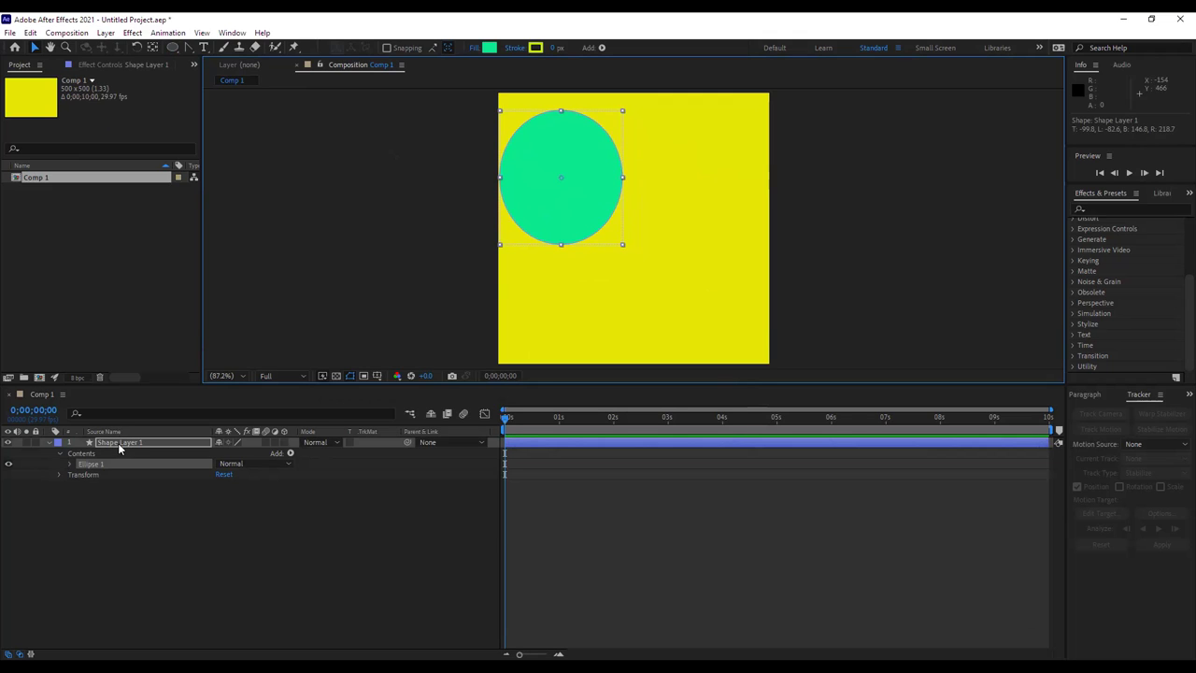
pyautogui.click(59, 475)
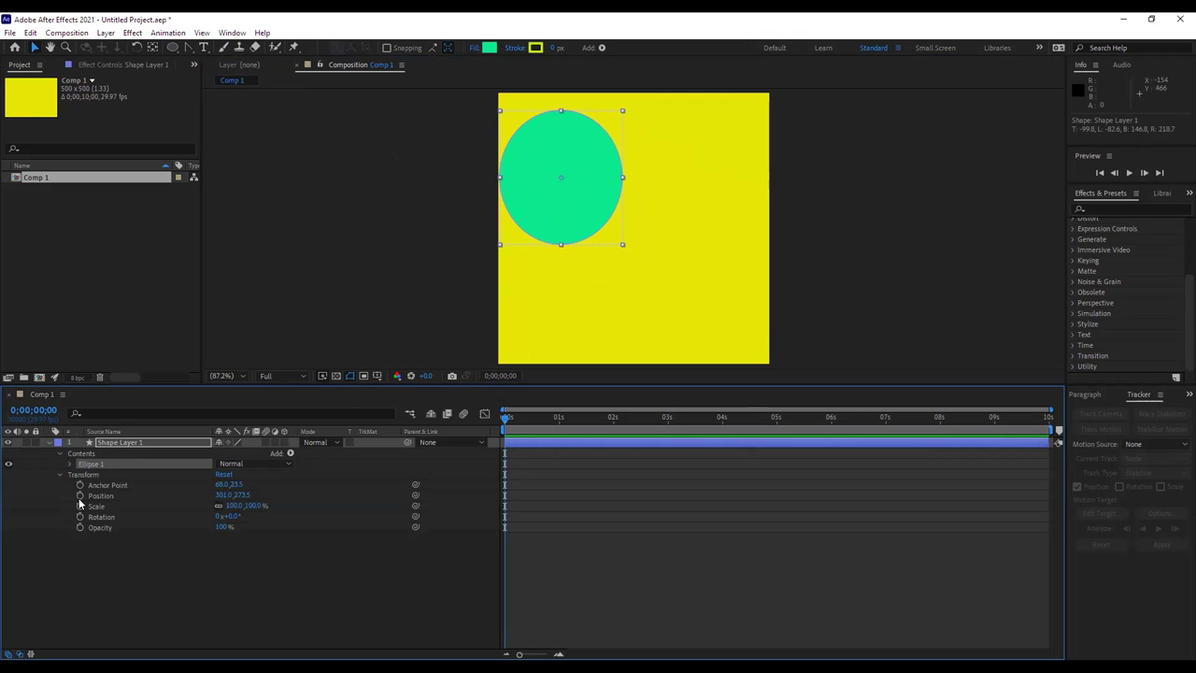
pyautogui.click(79, 495)
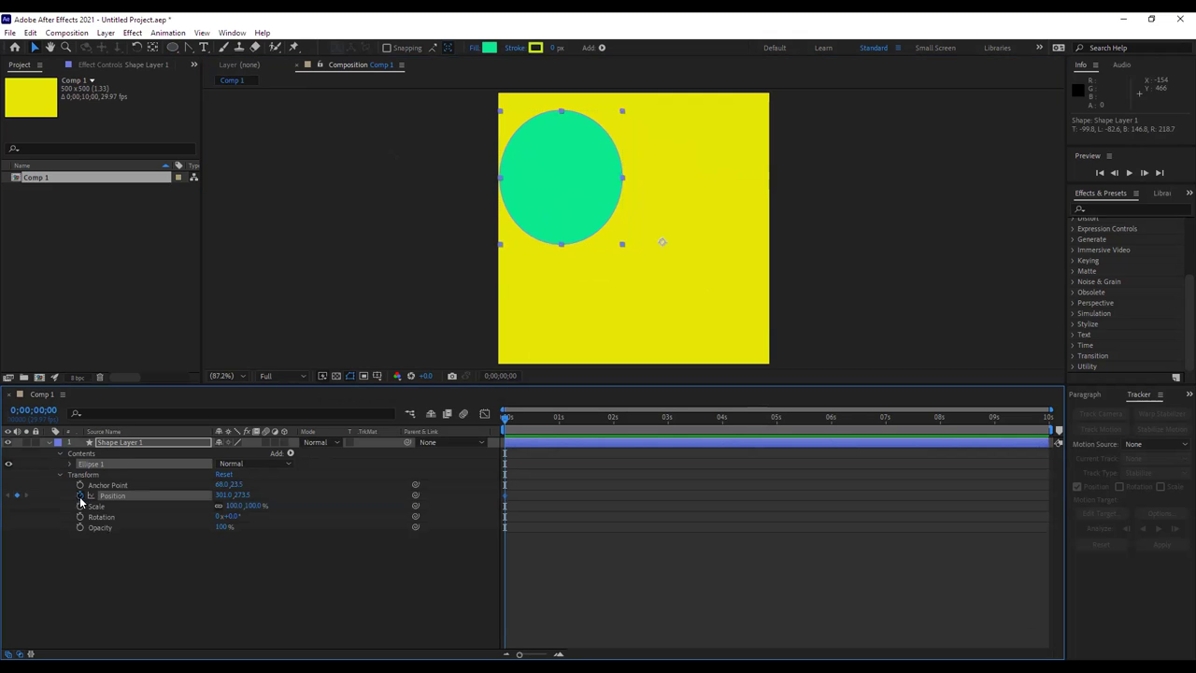
# Centre the layer's anchor point in the relocated green ellipse.
pyautogui.click(106, 33)
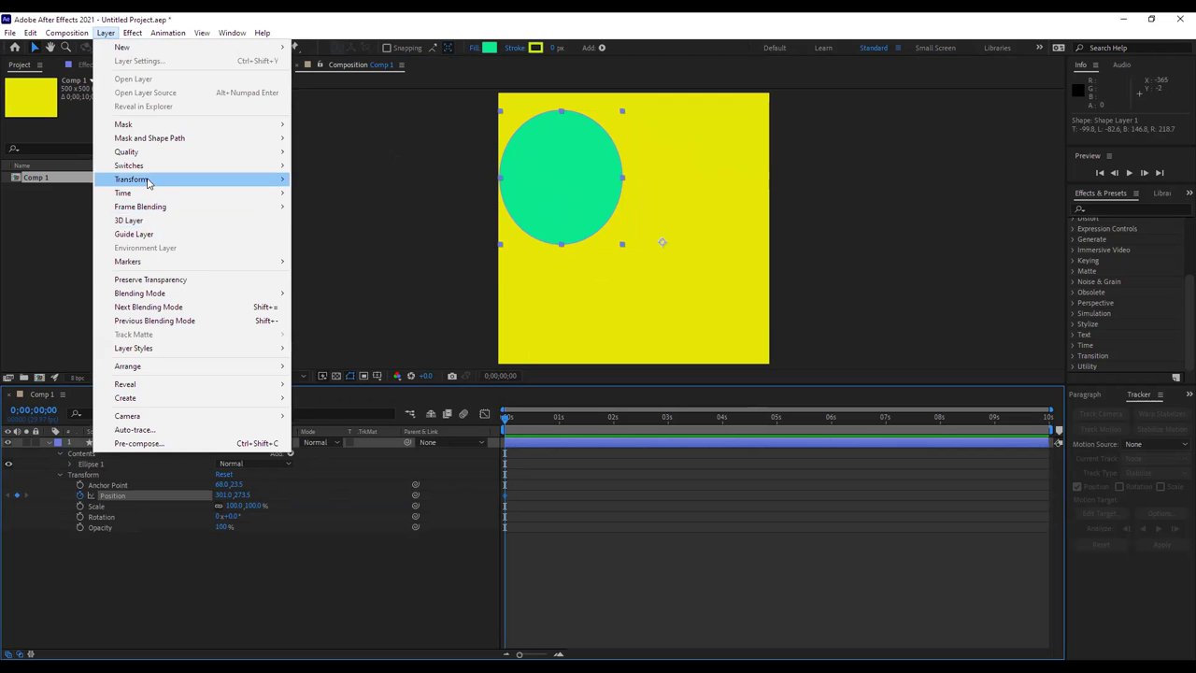
pyautogui.moveTo(150, 179)
pyautogui.click(387, 326)
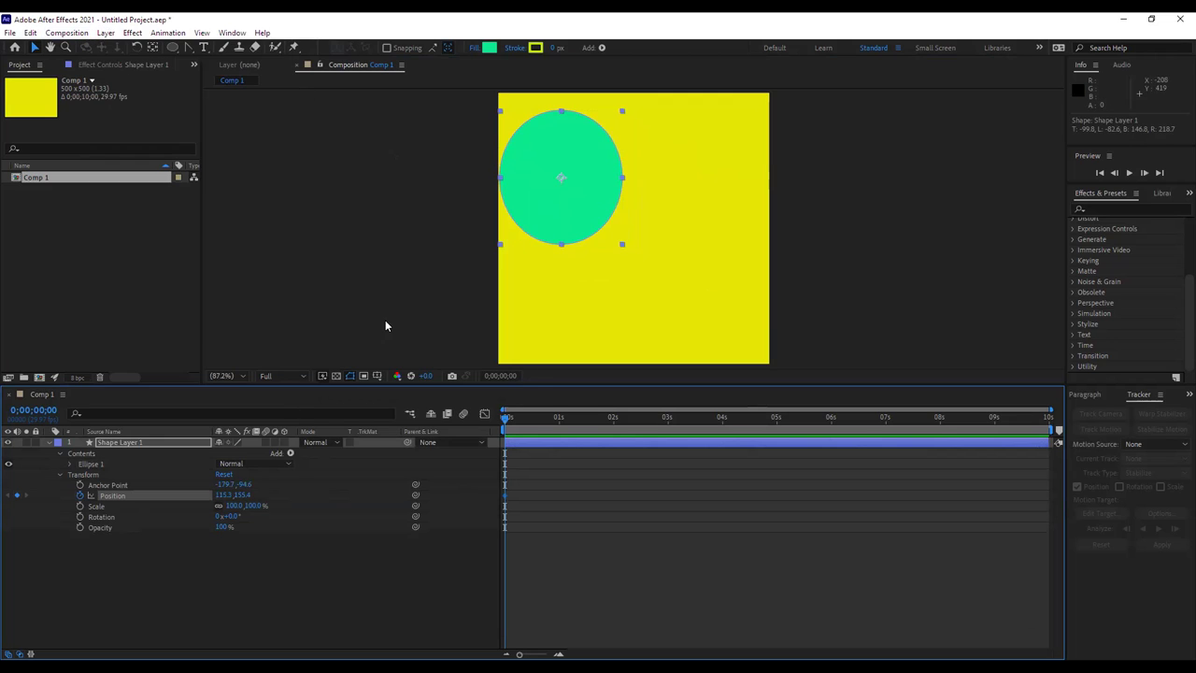
# Keyframe the ellipse at the composition's lower-right corner at 0;00;04;20 and copy the first Position keyframe to just before 10 seconds.
pyautogui.moveTo(506, 417); pyautogui.dragTo(758, 417)
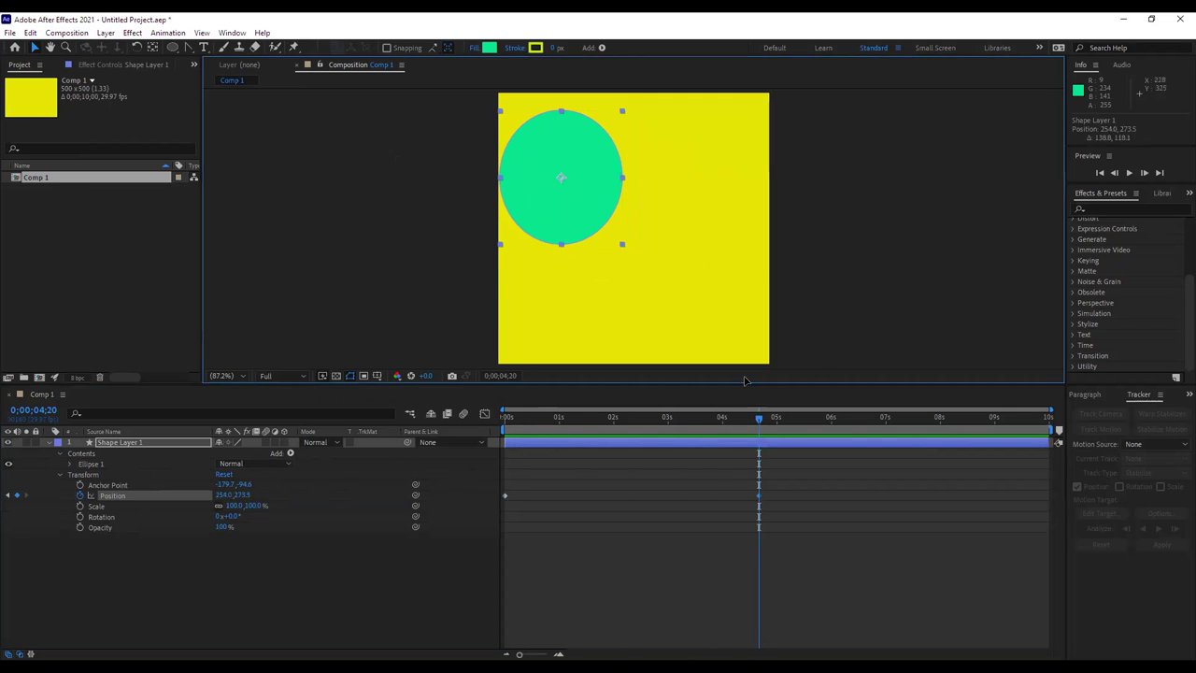
pyautogui.moveTo(546, 202); pyautogui.dragTo(727, 321)
pyautogui.click(505, 495)
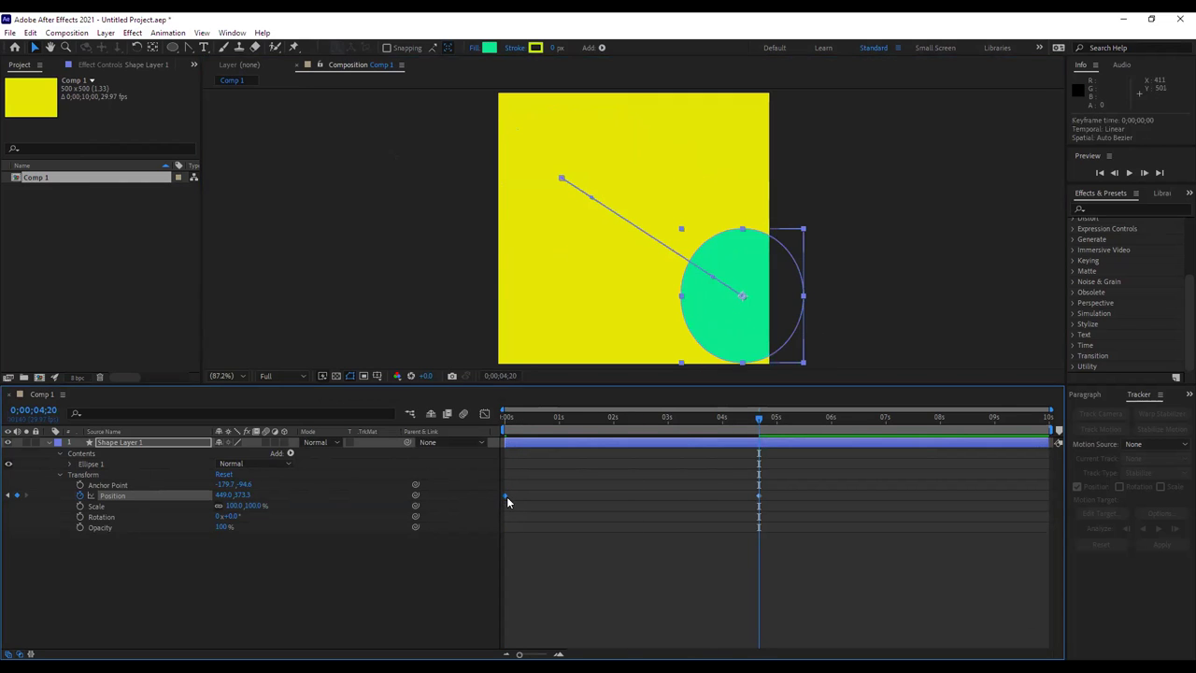
pyautogui.hotkey('ctrl', 'c')
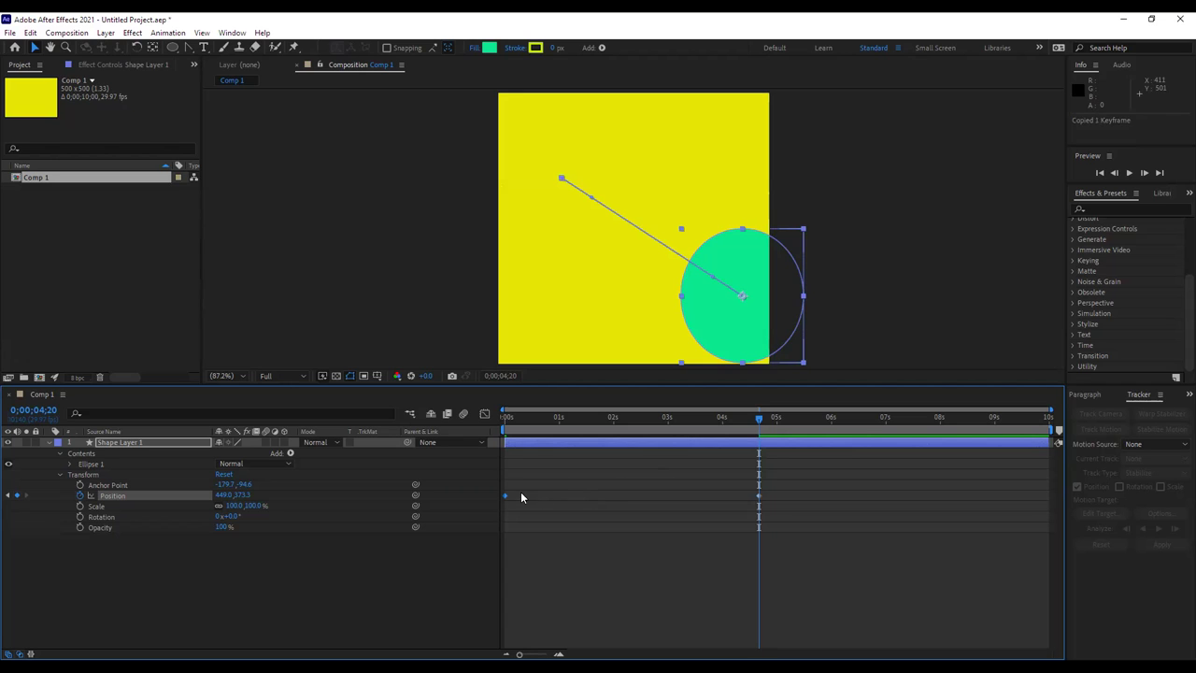
pyautogui.moveTo(758, 420); pyautogui.dragTo(1045, 432)
pyautogui.hotkey('ctrl', 'v')
# Preview the ellipse's looping movement, stop playback, and switch to the browser showing the course's My Grades page.
pyautogui.click(882, 205)
pyautogui.press('space')
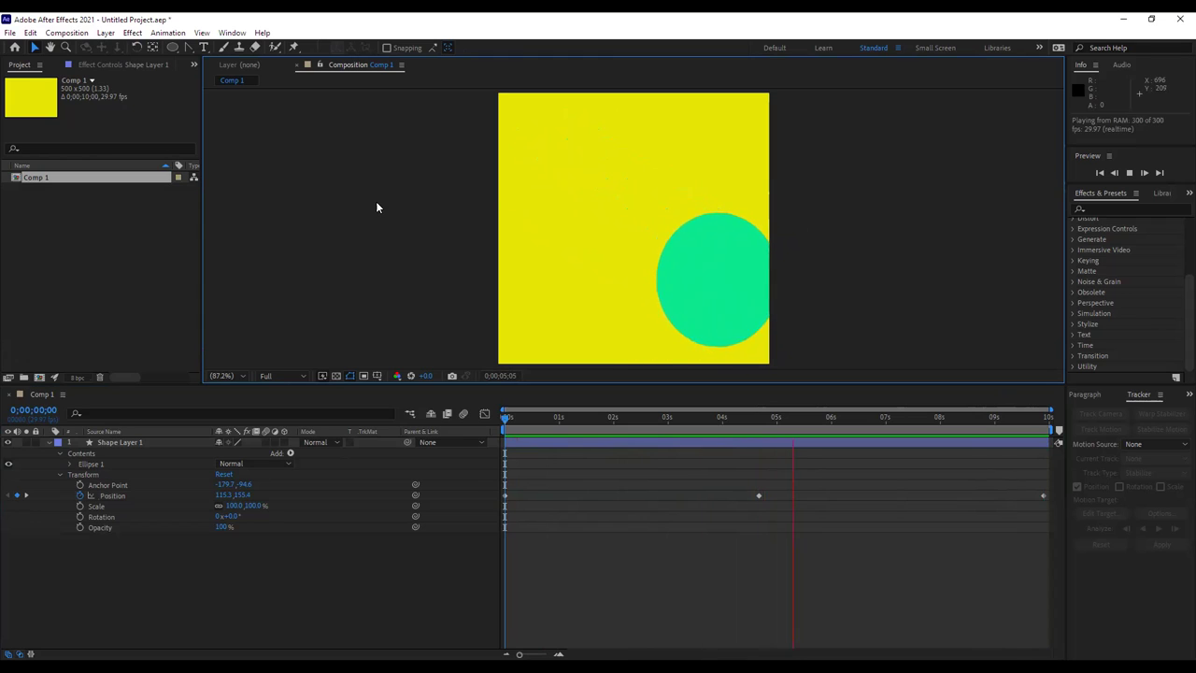
pyautogui.press('space')
pyautogui.hotkey('alt', 'Tab')
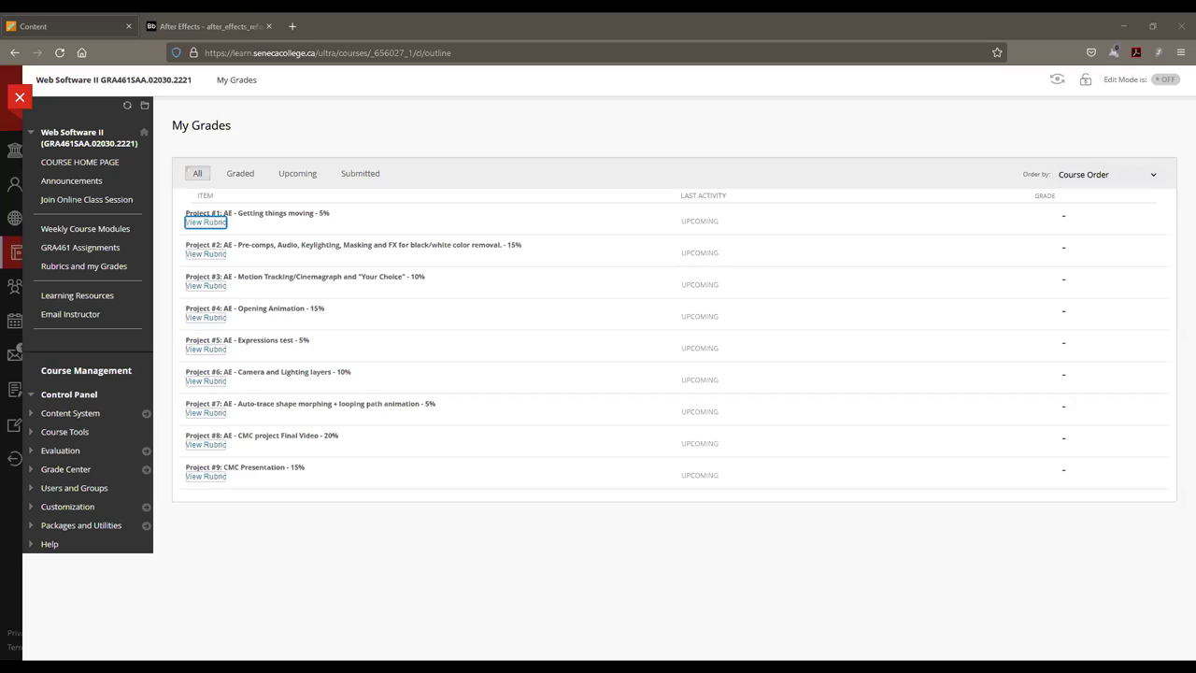
# Switch back to After Effects and draw a tall rectangle, about 130 by 409 px, overlapping the green ellipse's inner edge near the composition's centre.
pyautogui.click(207, 225)
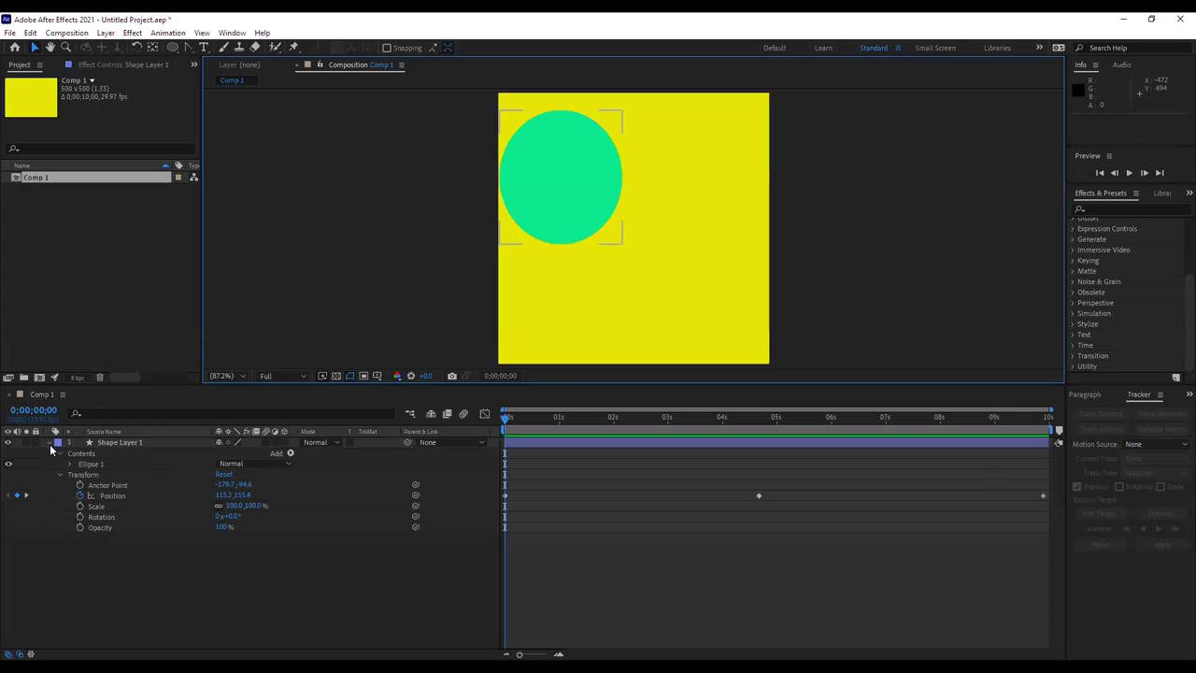
pyautogui.click(48, 444)
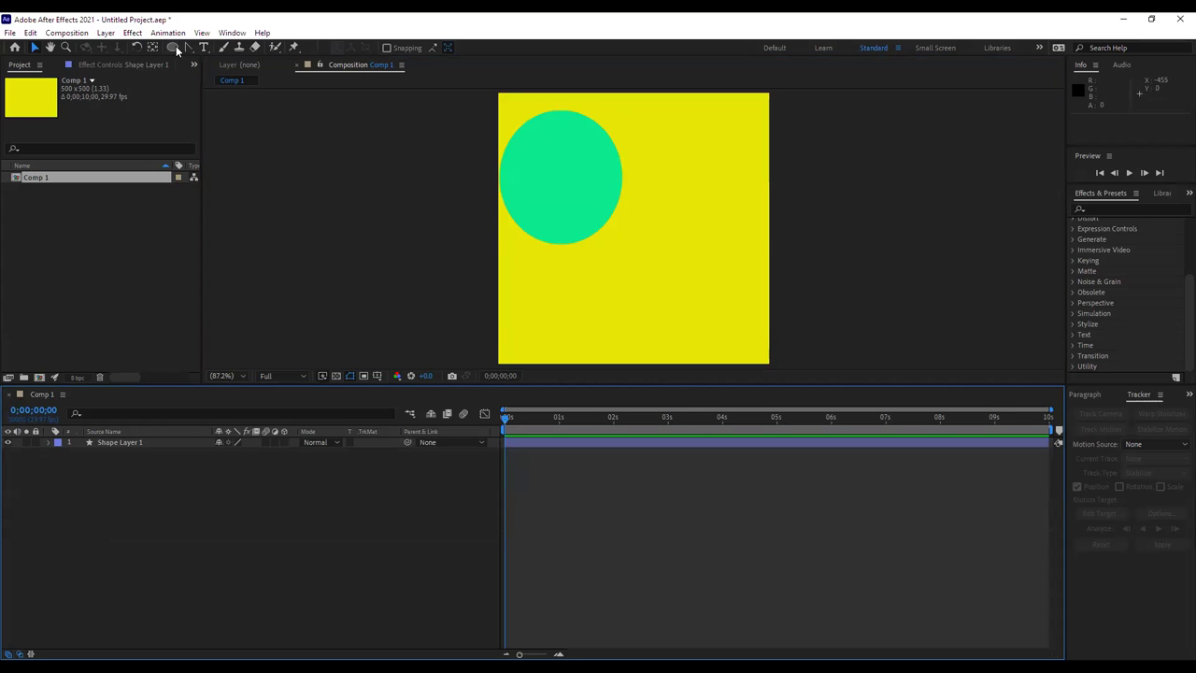
pyautogui.moveTo(173, 48); pyautogui.dragTo(222, 50)
pyautogui.click(226, 49)
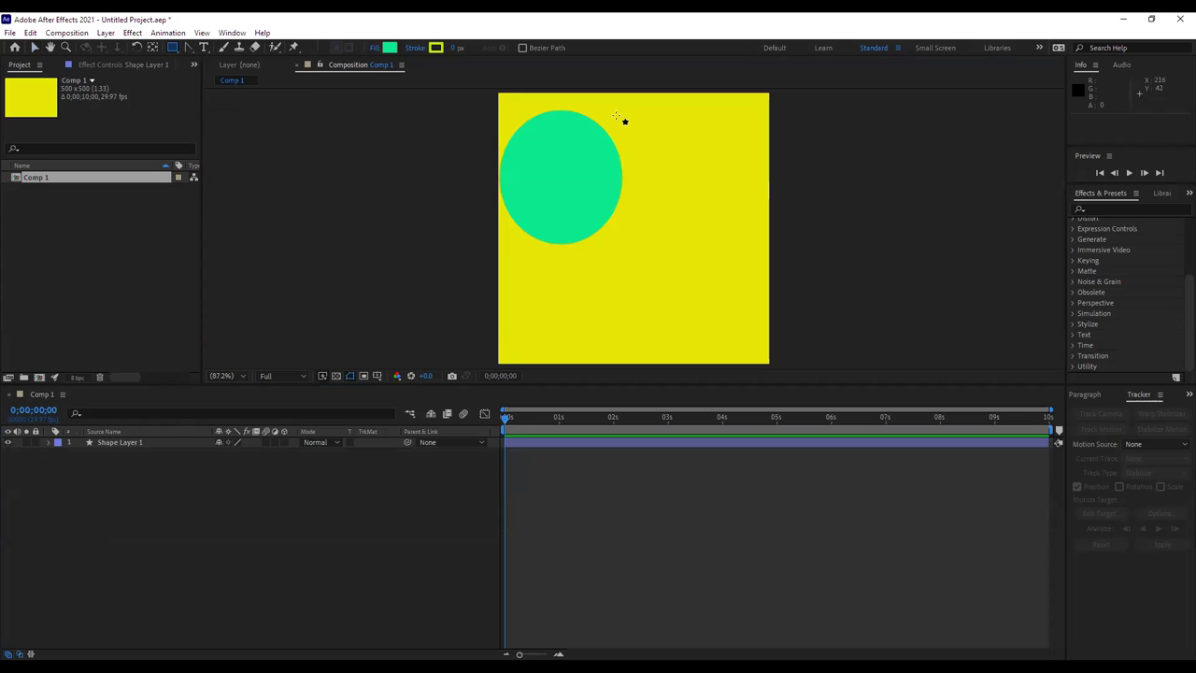
pyautogui.moveTo(606, 118); pyautogui.dragTo(659, 340)
# Change the new rectangle's fill colour to blue and return to the Selection tool.
pyautogui.click(391, 48)
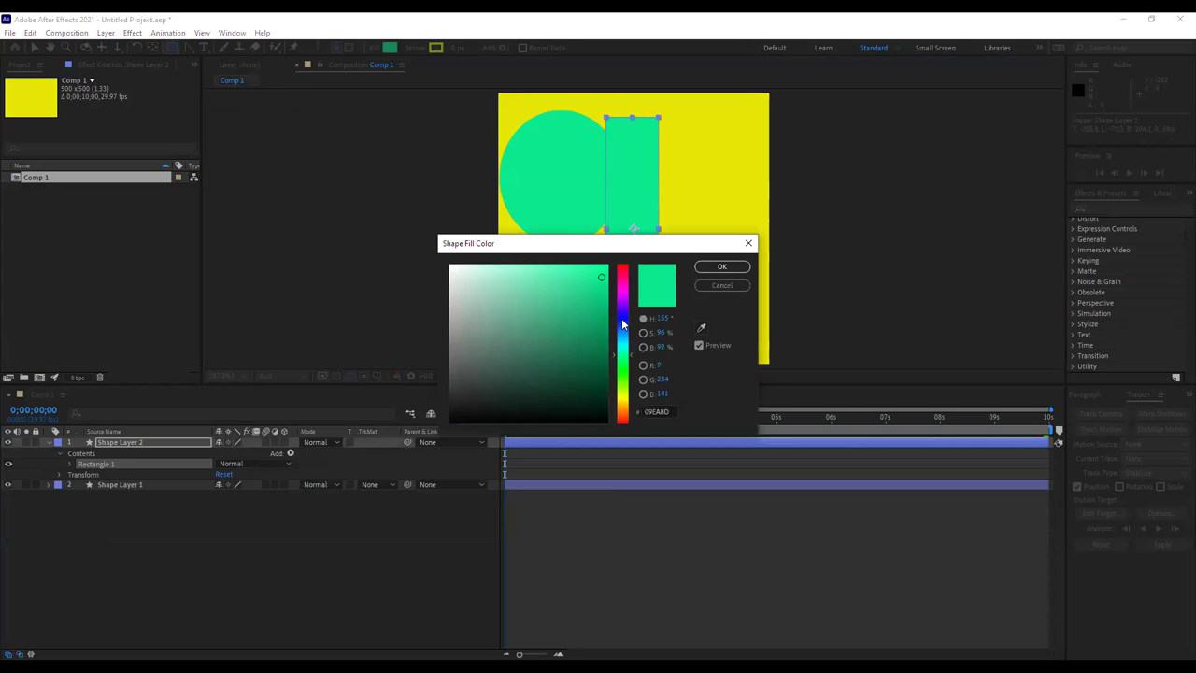
pyautogui.click(621, 316)
pyautogui.click(721, 266)
pyautogui.click(33, 47)
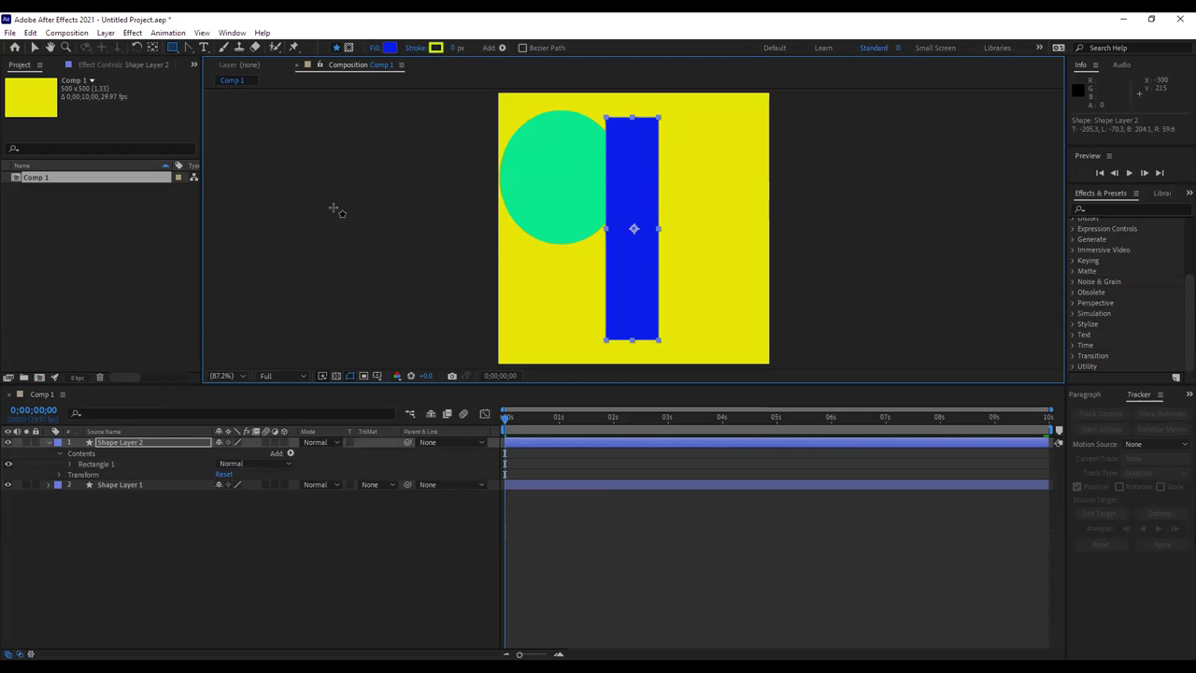
pyautogui.click(34, 47)
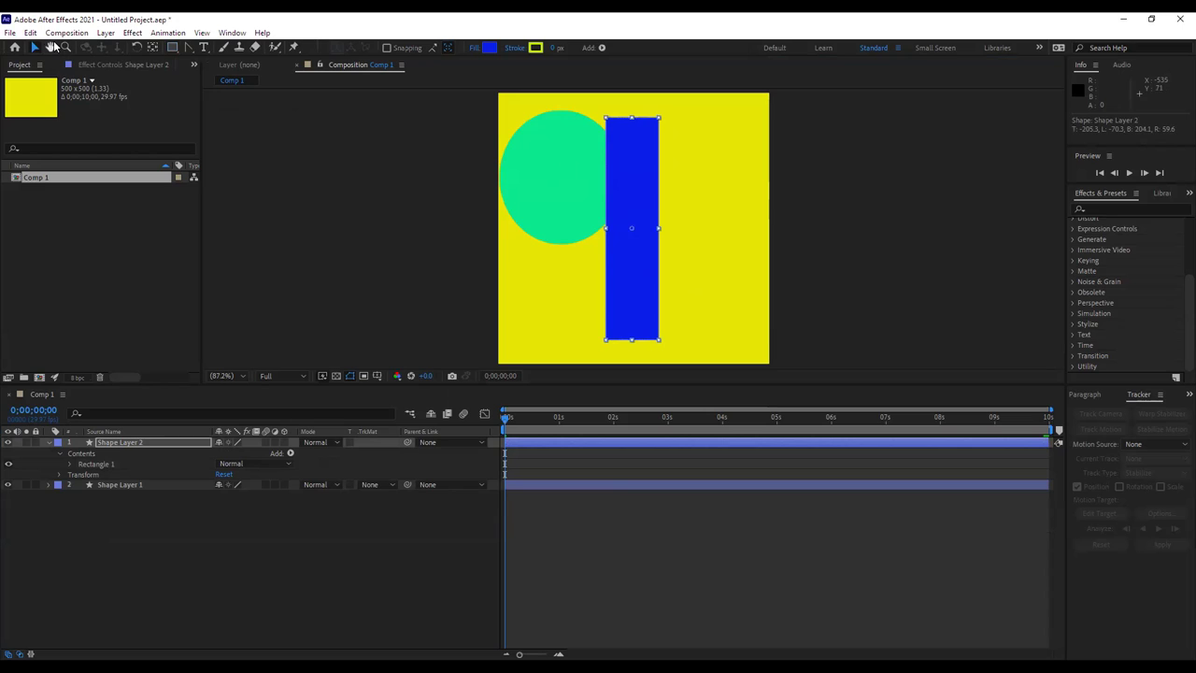
# Centre the anchor point in the blue rectangle's layer content.
pyautogui.click(105, 33)
pyautogui.moveTo(155, 189)
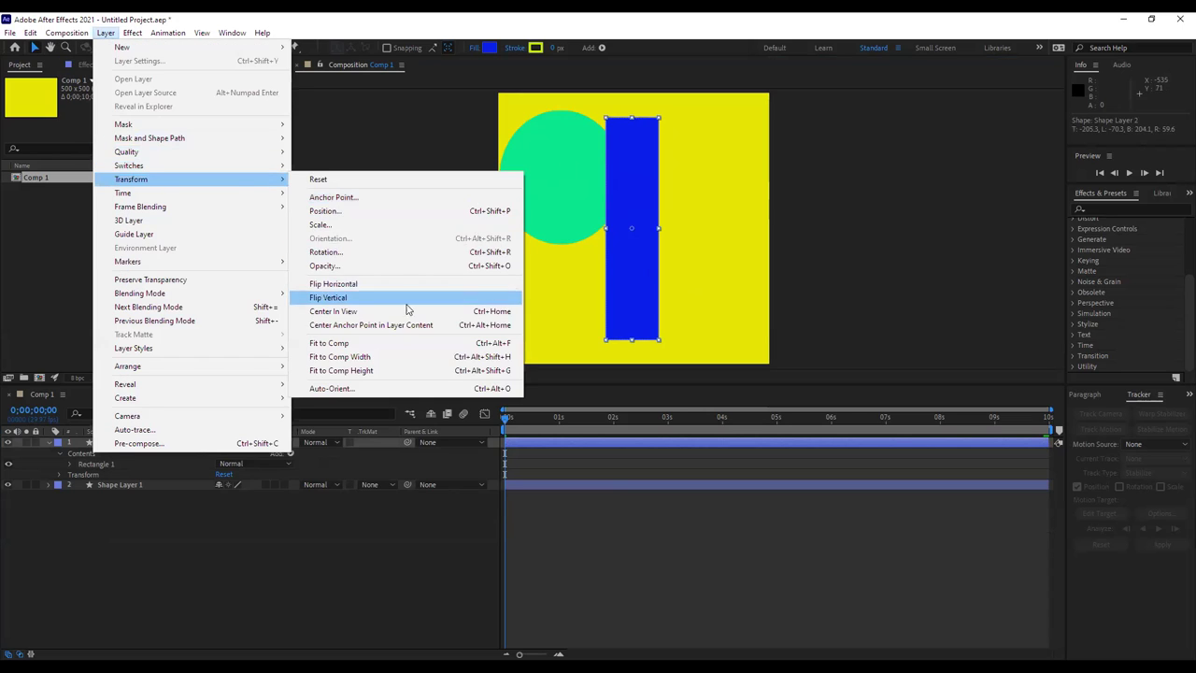
pyautogui.click(420, 331)
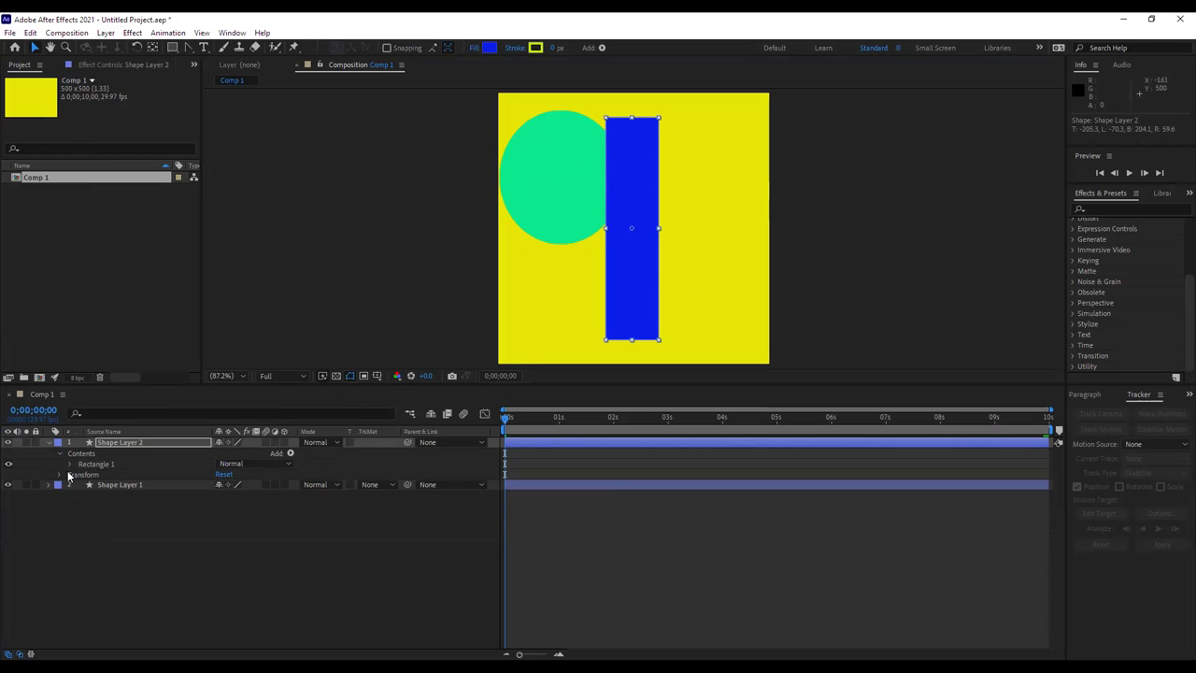
# Give the rectangle's layer a Yellow label colour and rename the layer "blue shape".
pyautogui.click(57, 446)
pyautogui.click(57, 444)
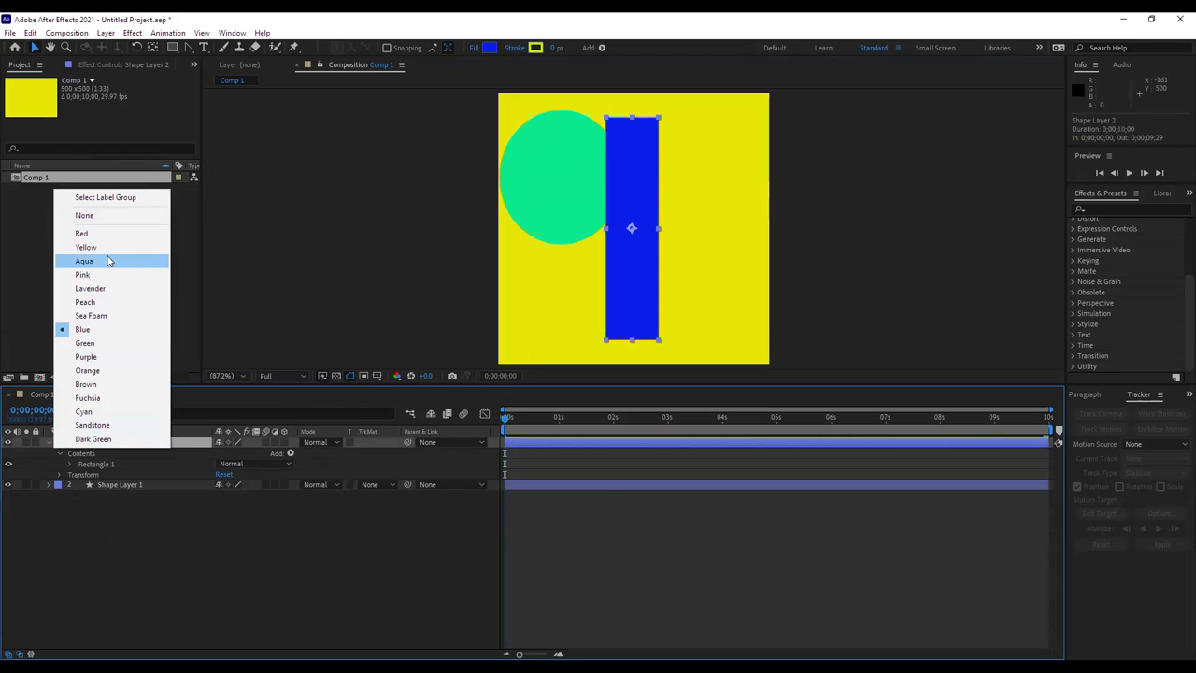
pyautogui.click(105, 248)
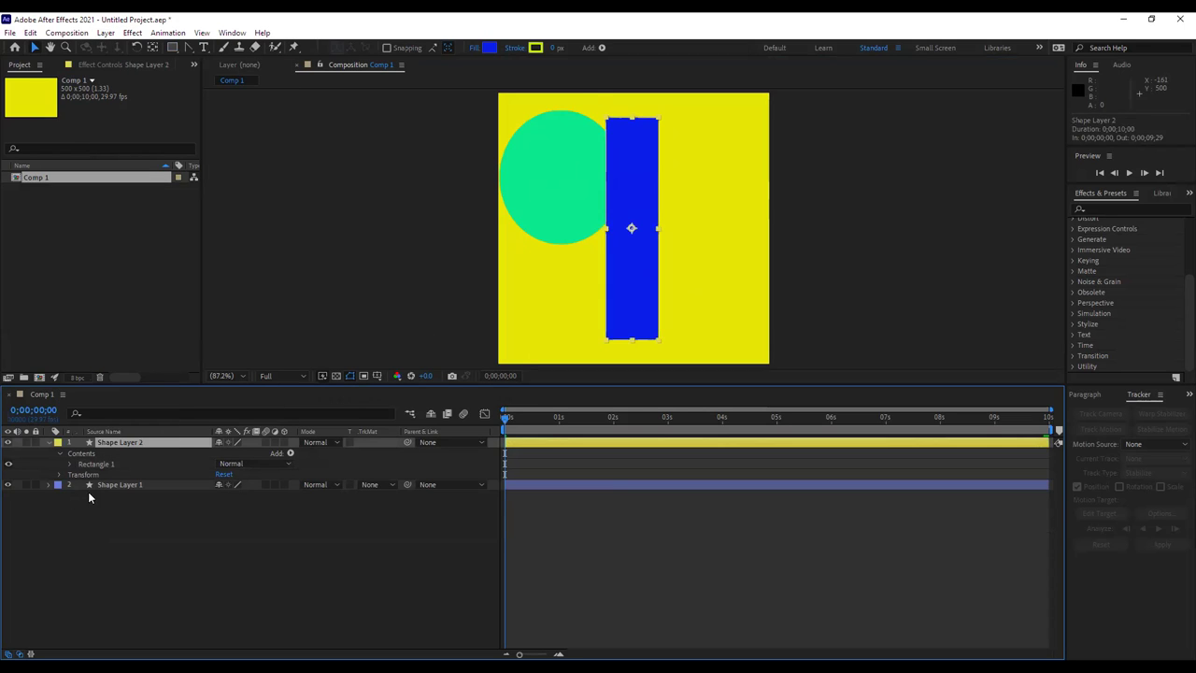
pyautogui.rightClick(120, 446)
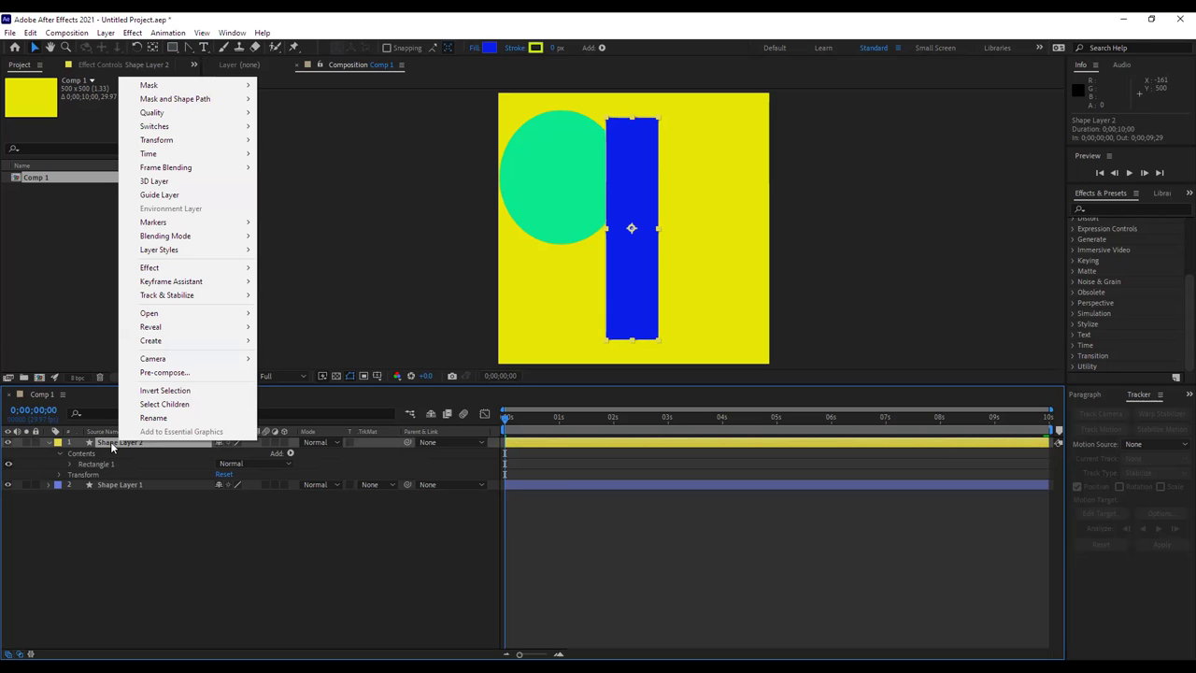
pyautogui.click(152, 417)
pyautogui.write('blue shape')
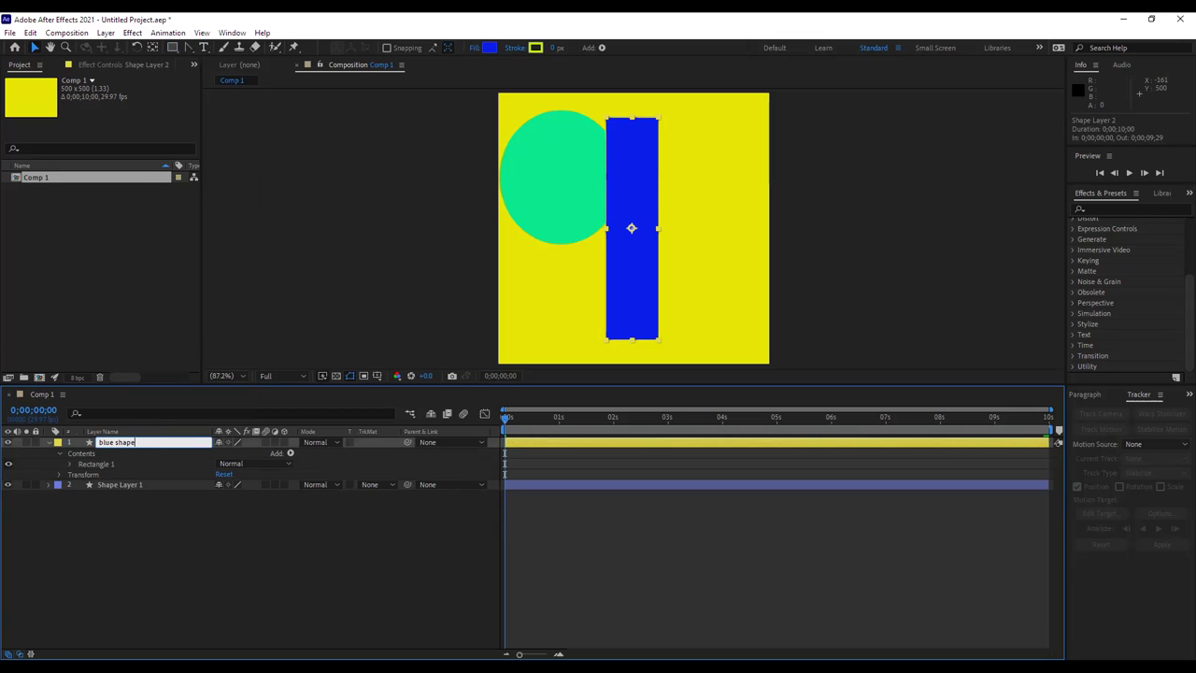
pyautogui.click(294, 249)
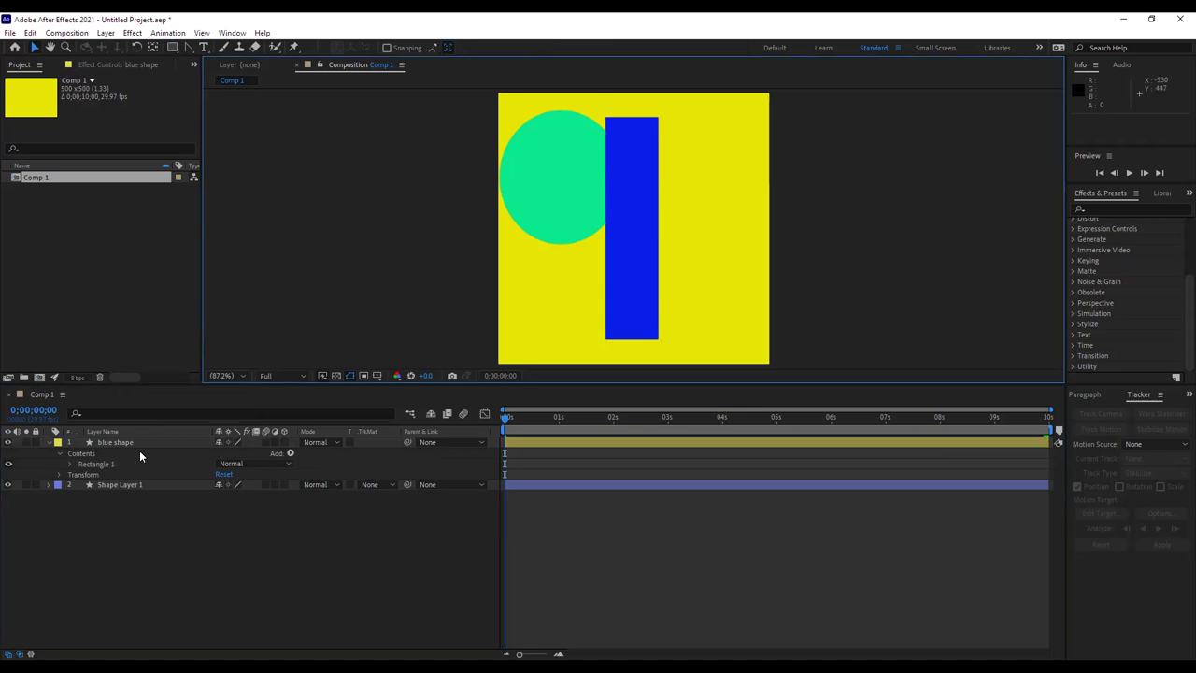
# Add a Rotation keyframe to the blue shape at 0;00;00;00 and keyframe a multi-turn rotation with -89.0° at 0;00;04;23.
pyautogui.click(59, 474)
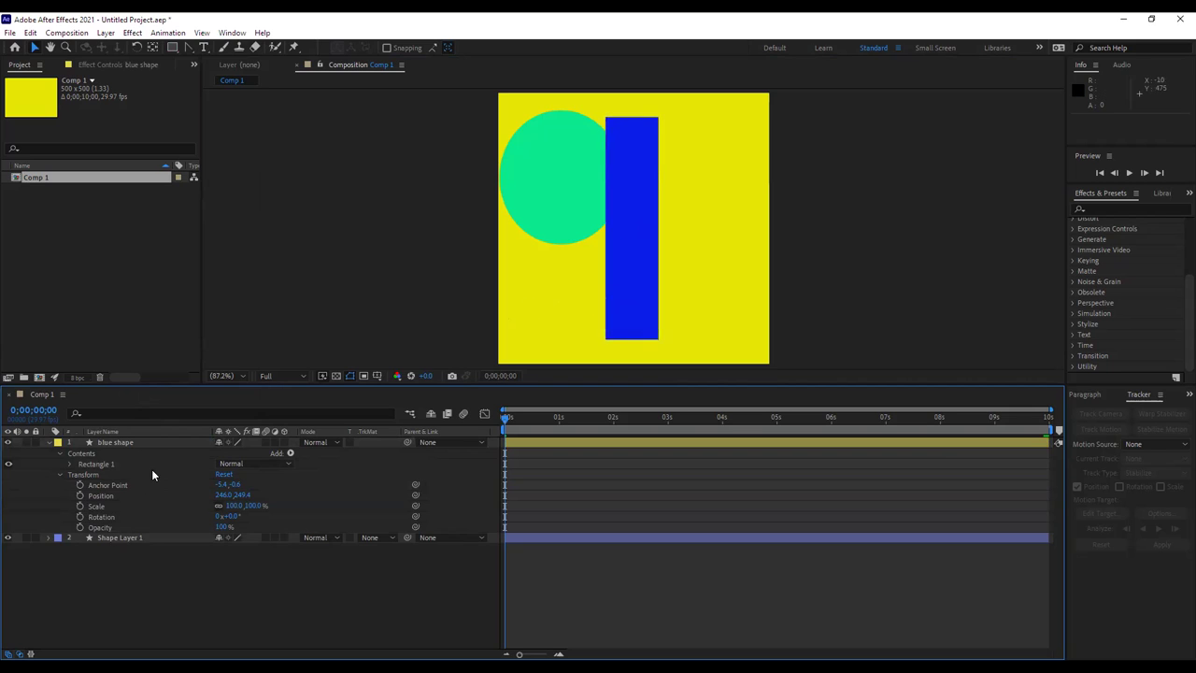
pyautogui.click(80, 518)
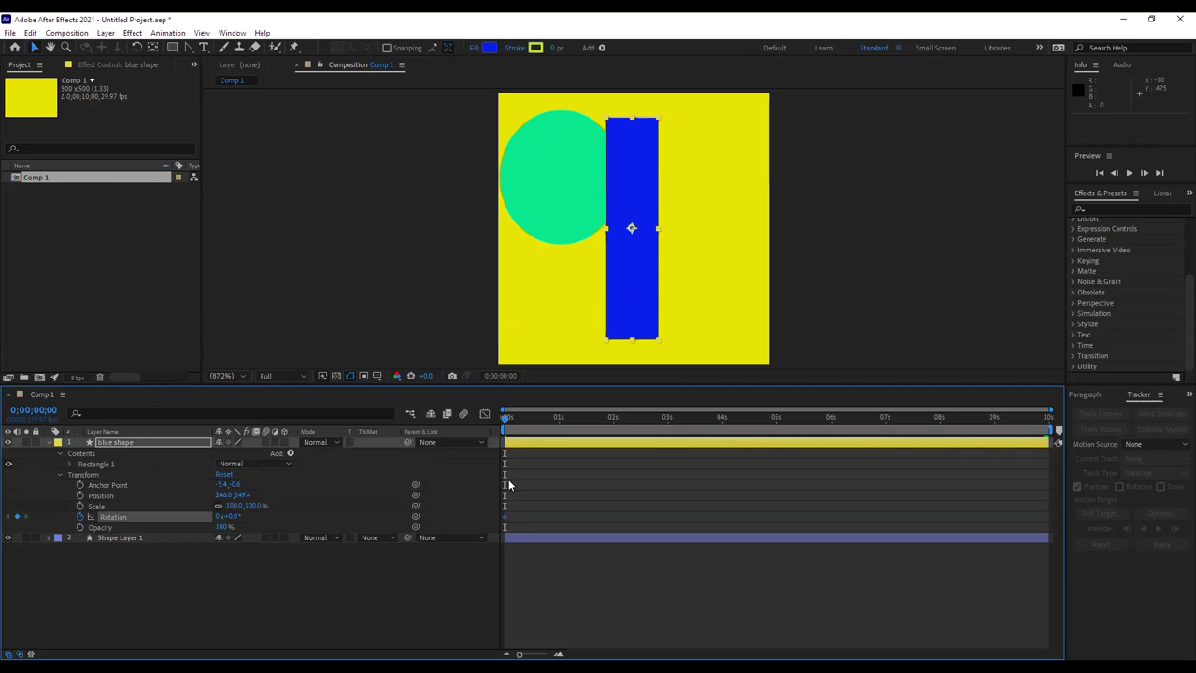
pyautogui.moveTo(505, 418); pyautogui.dragTo(763, 418)
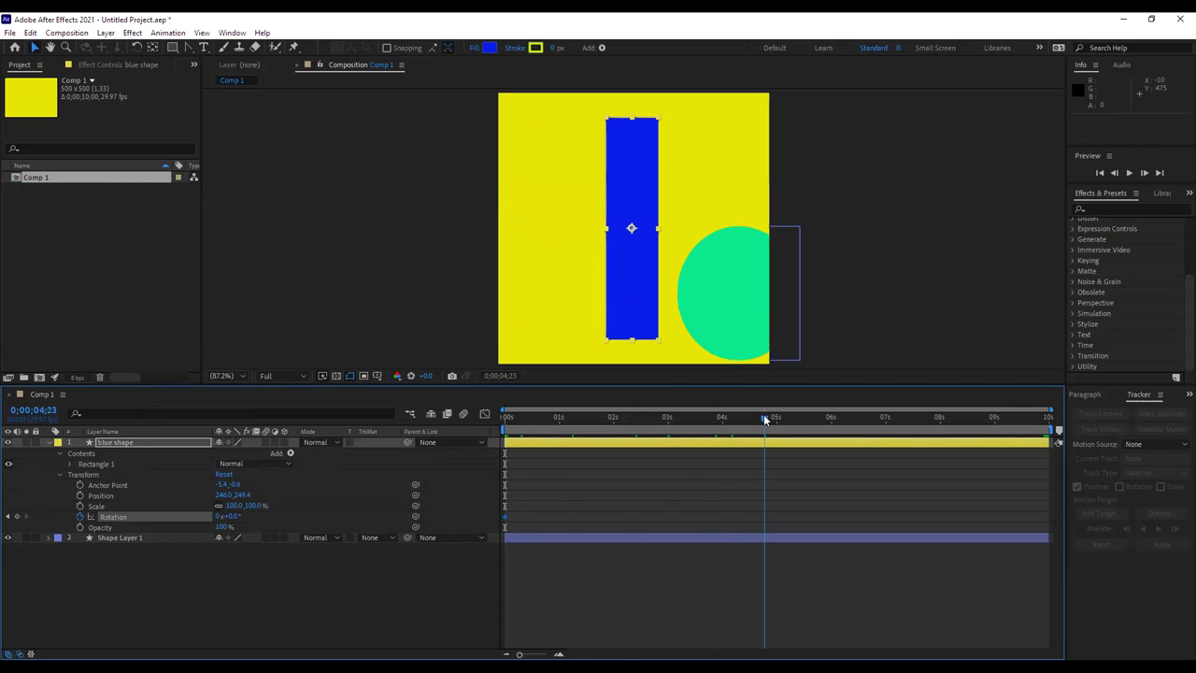
pyautogui.moveTo(231, 520); pyautogui.dragTo(392, 512)
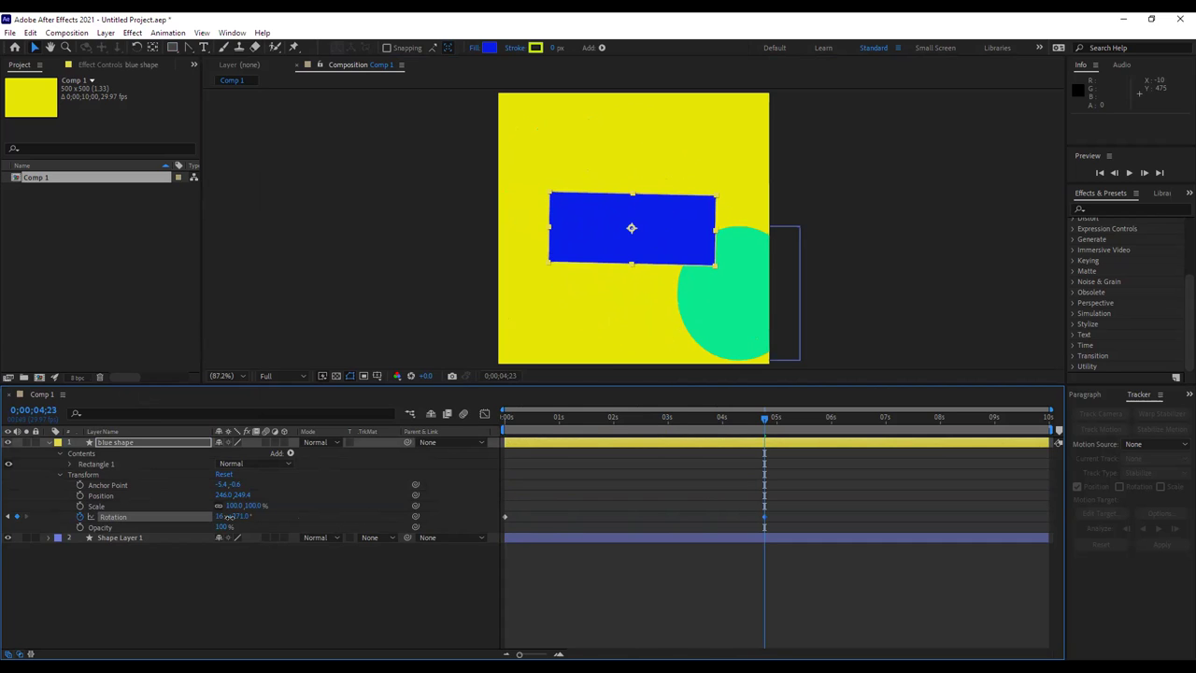
pyautogui.moveTo(222, 517); pyautogui.dragTo(221, 520)
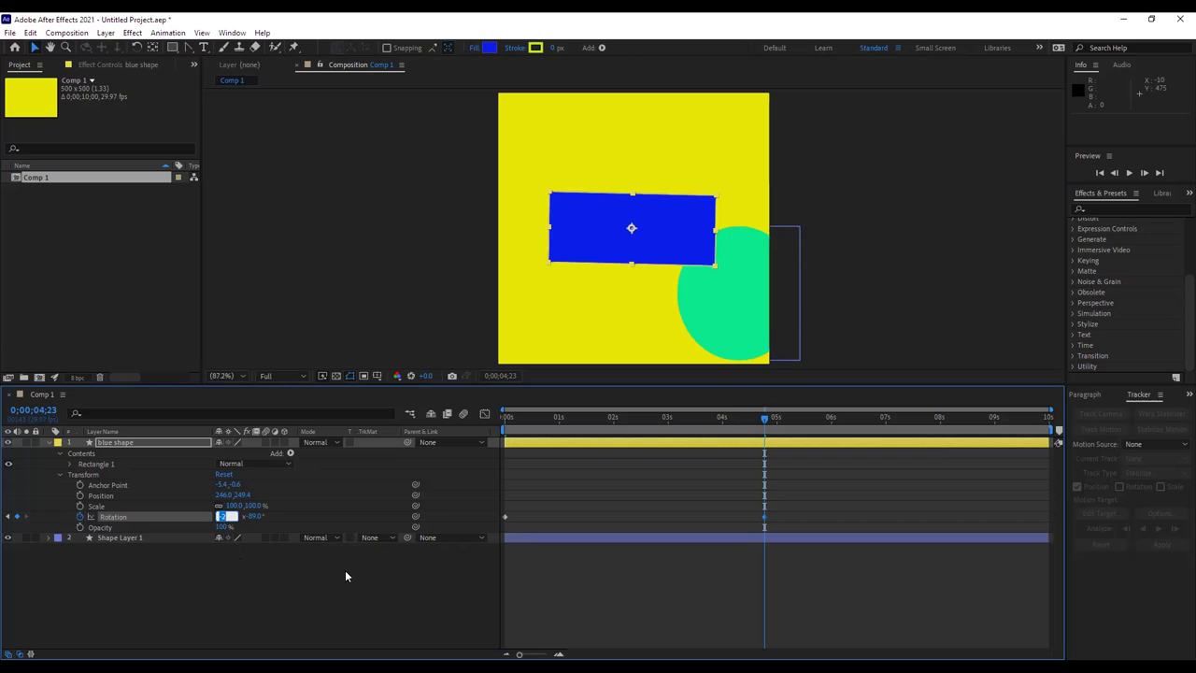
pyautogui.press('Return')
# Keyframe the blue shape's Rotation at -1x-20.0° at 0;00;08;10 and copy the first Rotation keyframe to 0;00;09;29.
pyautogui.moveTo(769, 423); pyautogui.dragTo(958, 423)
pyautogui.moveTo(231, 516); pyautogui.dragTo(116, 519)
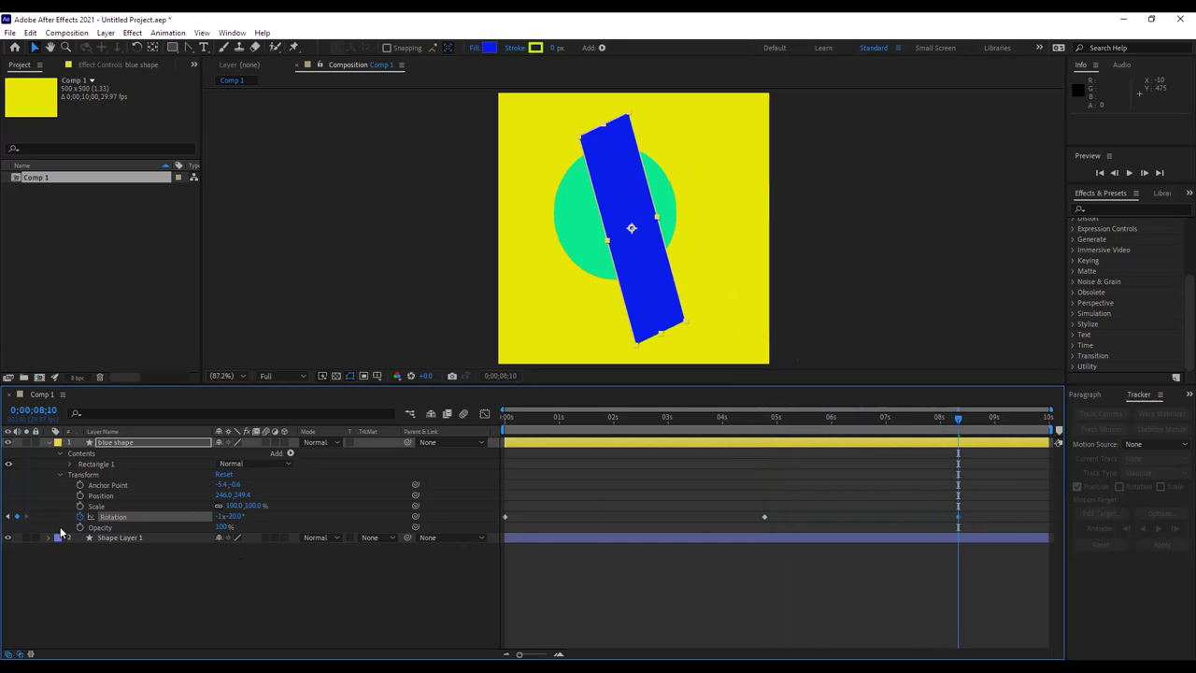
pyautogui.click(505, 518)
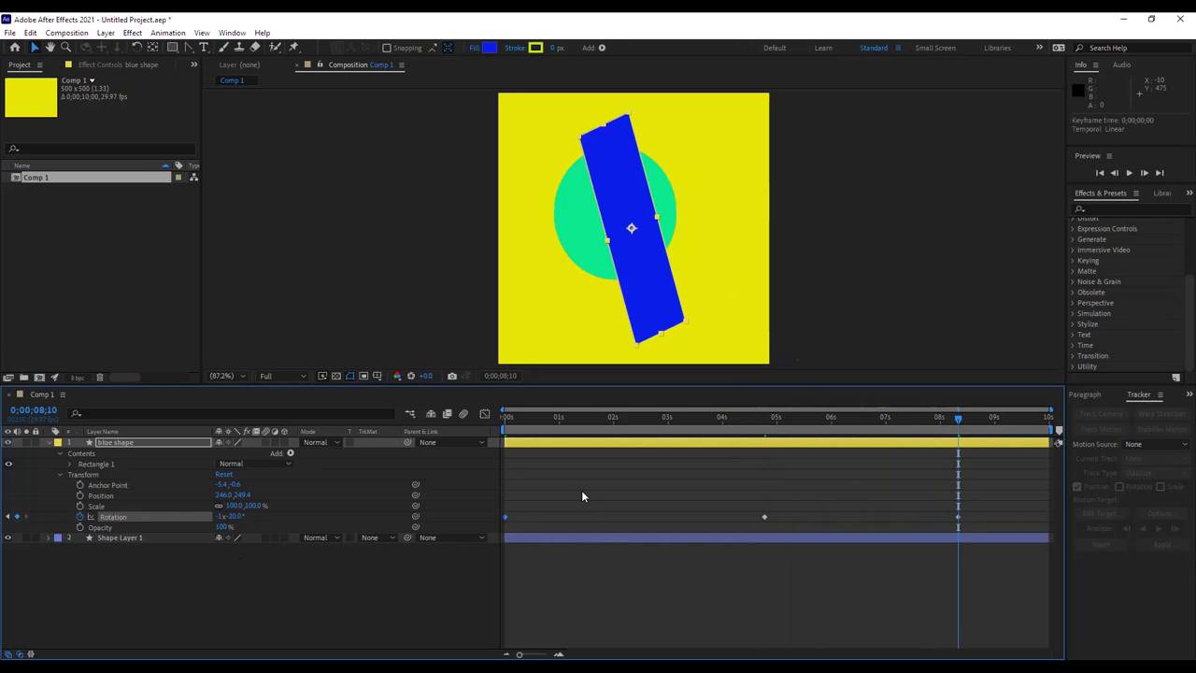
pyautogui.hotkey('ctrl', 'c')
pyautogui.moveTo(958, 418); pyautogui.dragTo(1049, 420)
pyautogui.hotkey('ctrl', 'v')
pyautogui.click(917, 316)
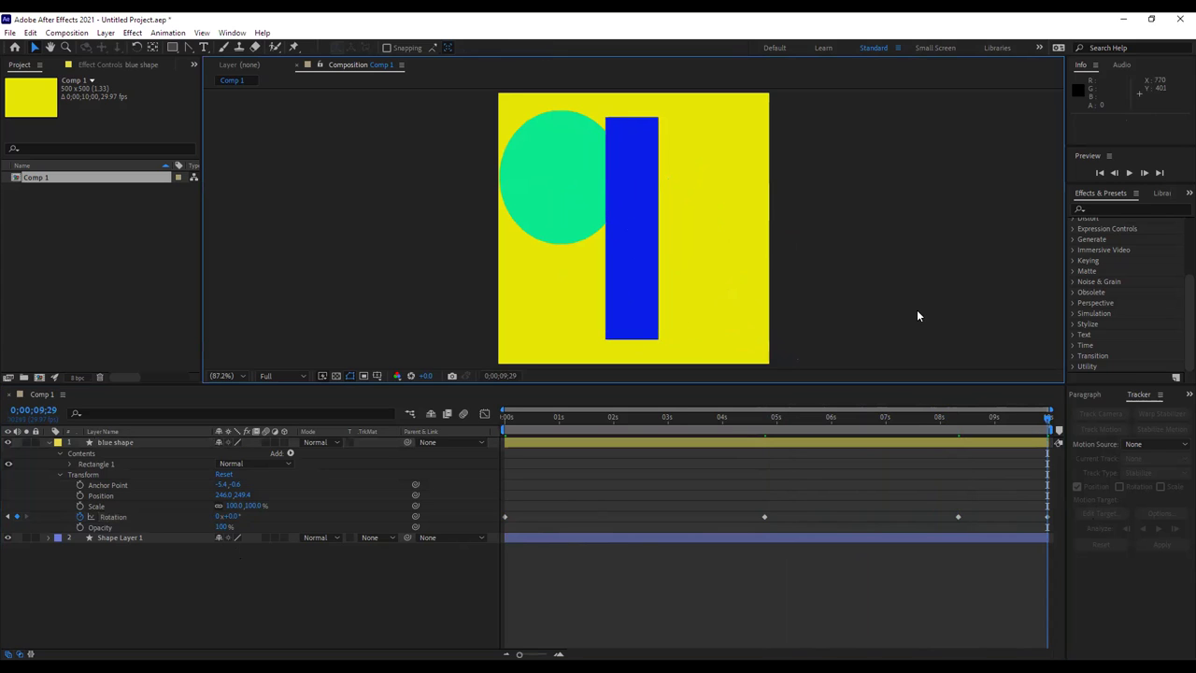
# Set the composition's preview resolution to Third and purge all memory and disk cache.
pyautogui.click(275, 376)
pyautogui.click(281, 435)
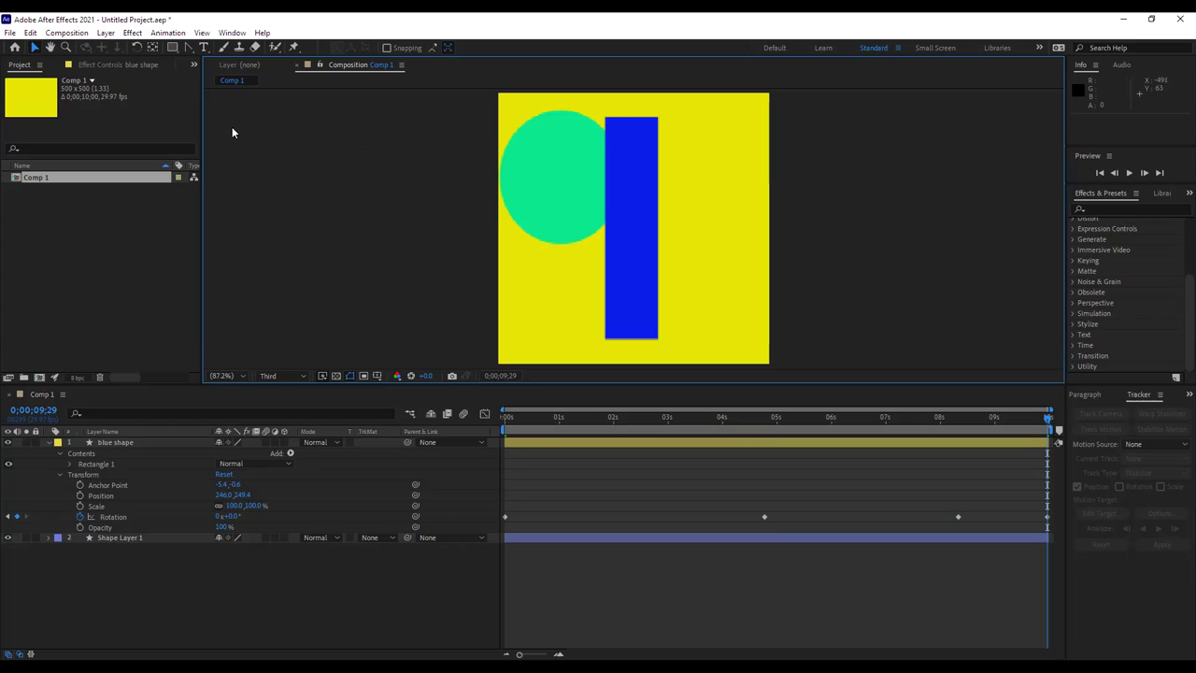
pyautogui.click(10, 35)
pyautogui.moveTo(31, 35)
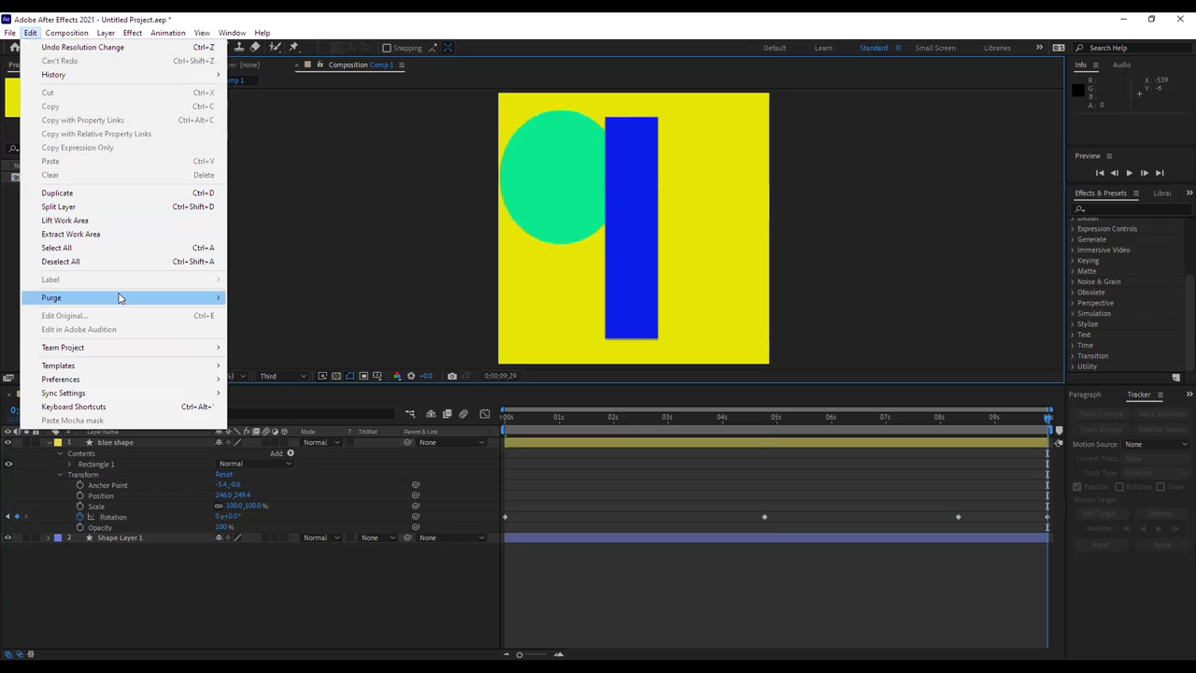
pyautogui.moveTo(211, 299)
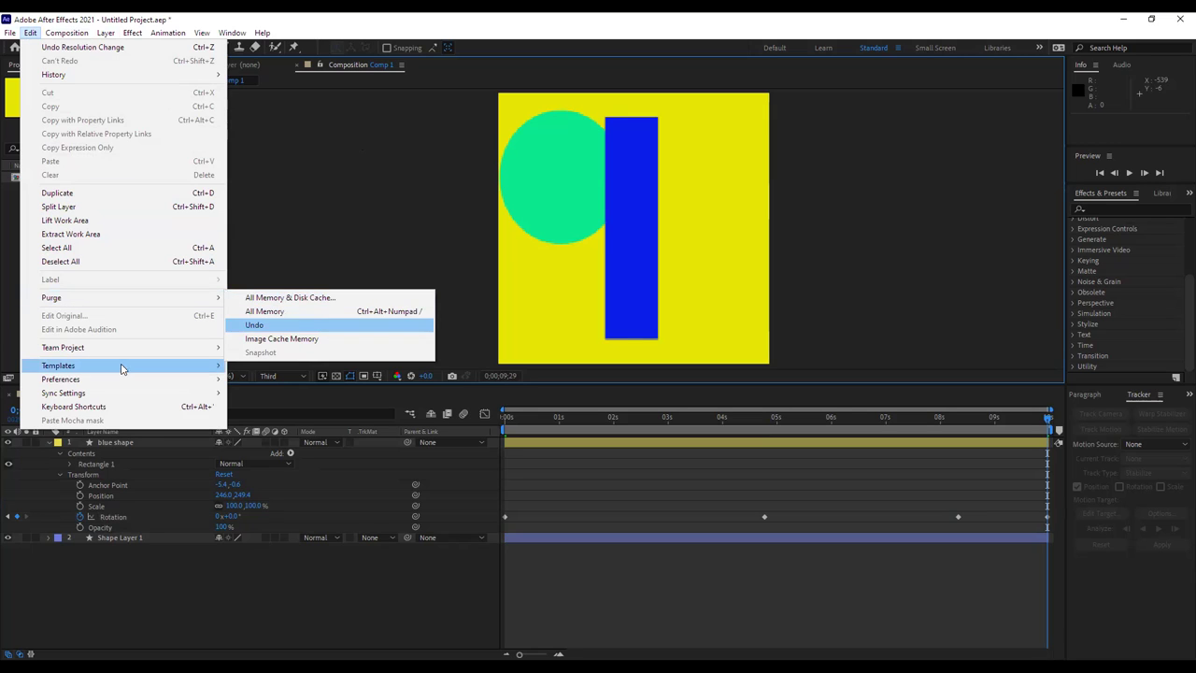
pyautogui.moveTo(124, 383)
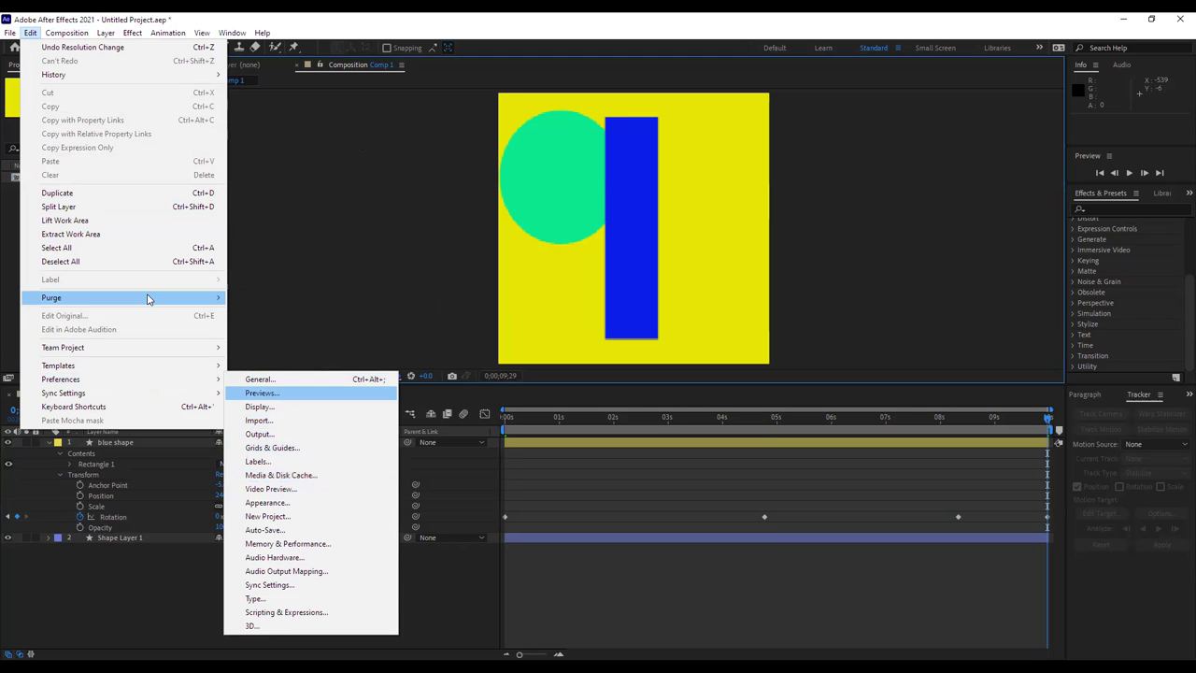
pyautogui.moveTo(147, 297)
pyautogui.click(264, 297)
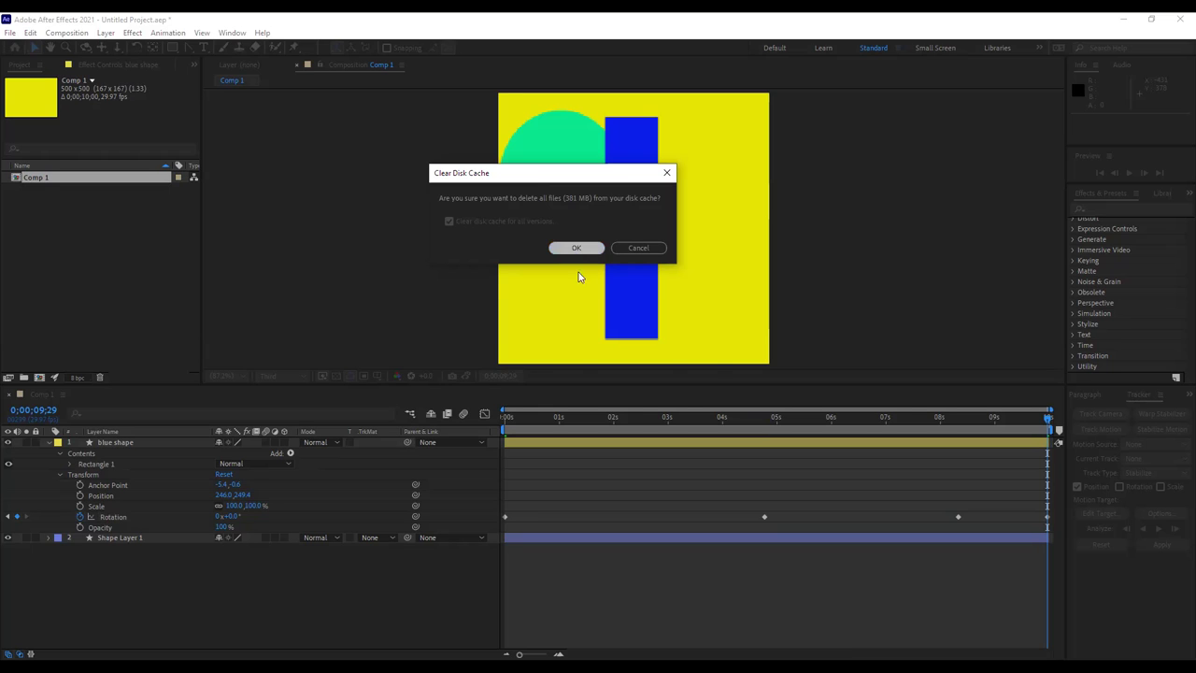
pyautogui.click(572, 248)
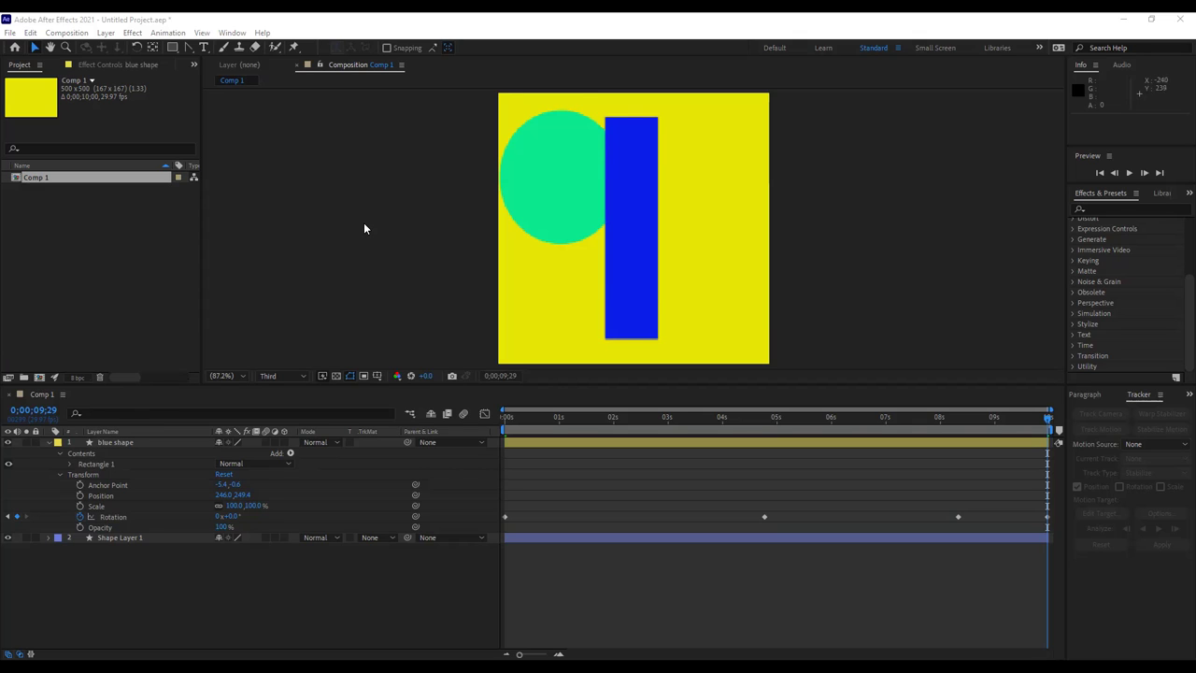
# Play the animation of both shapes, set the preview resolution to Full during playback, and stop it.
pyautogui.press('space')
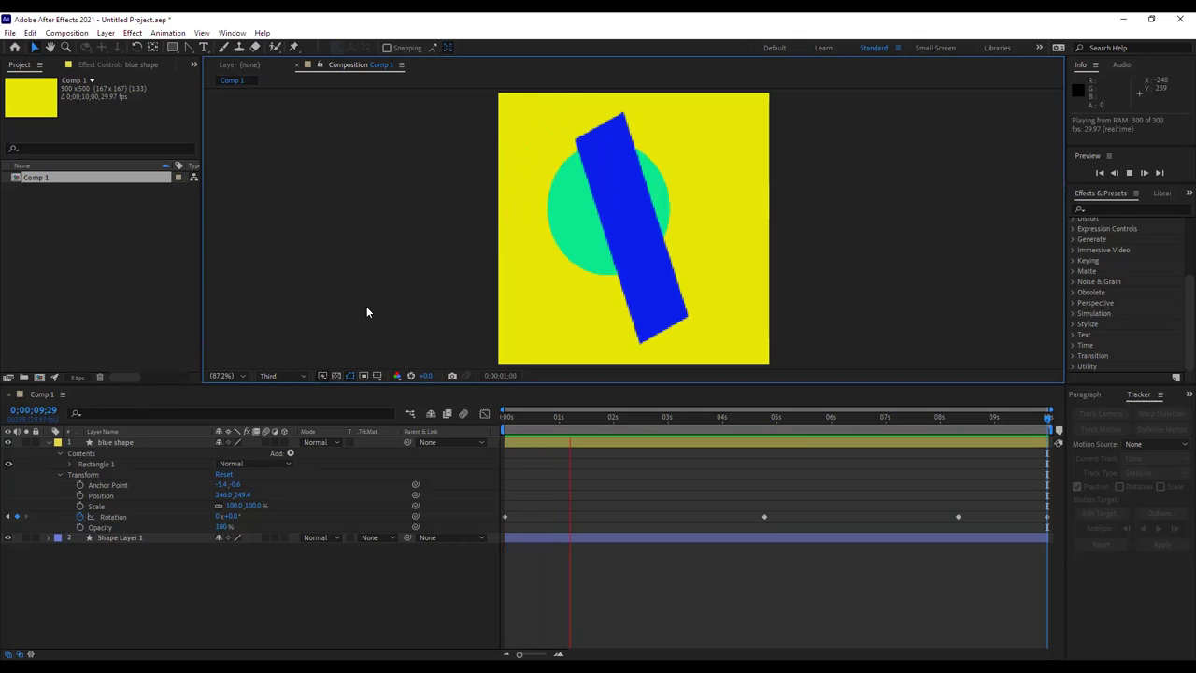
pyautogui.click(301, 376)
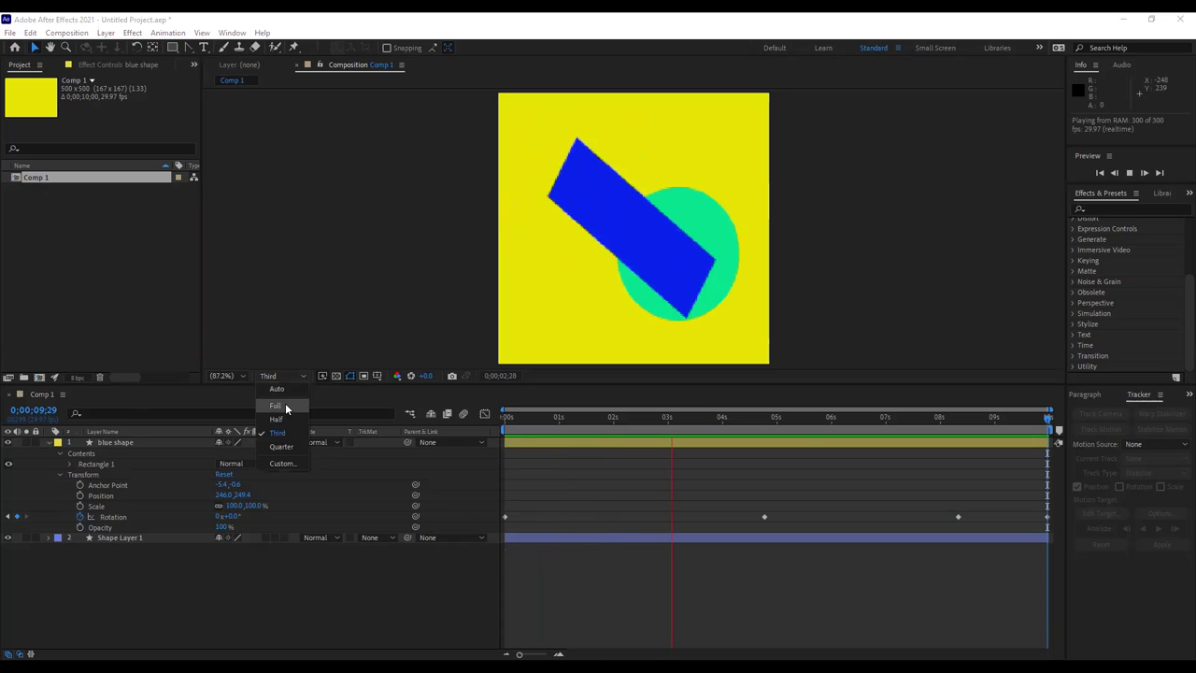
pyautogui.click(285, 406)
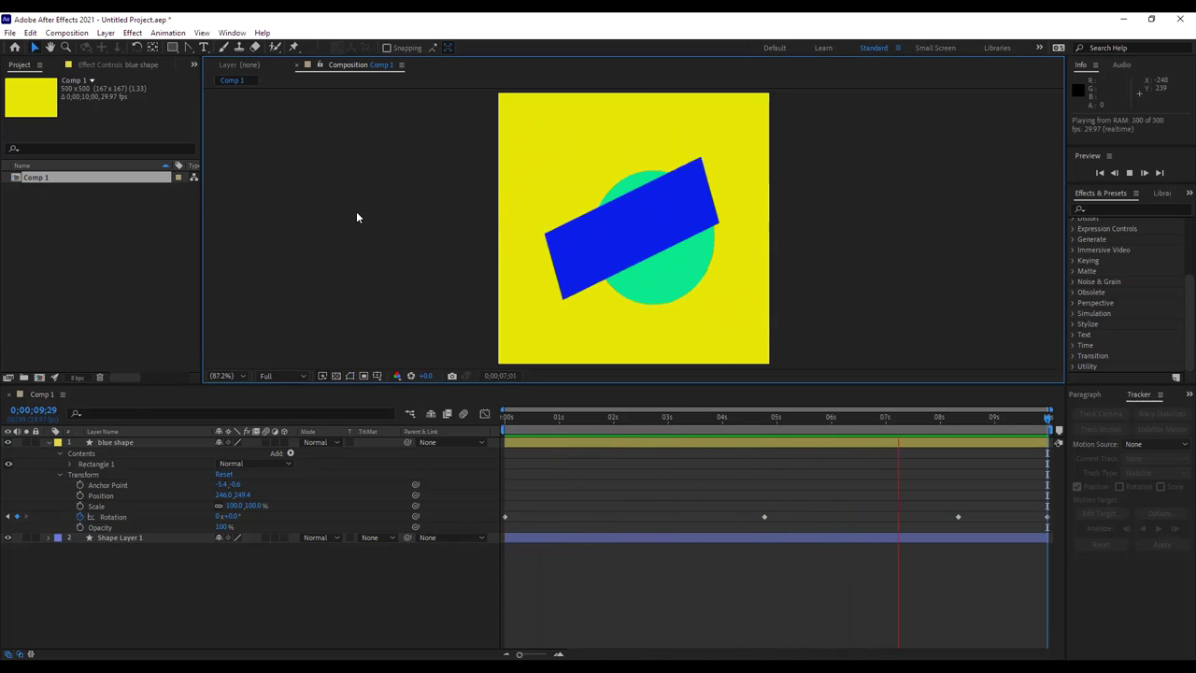
pyautogui.press('space')
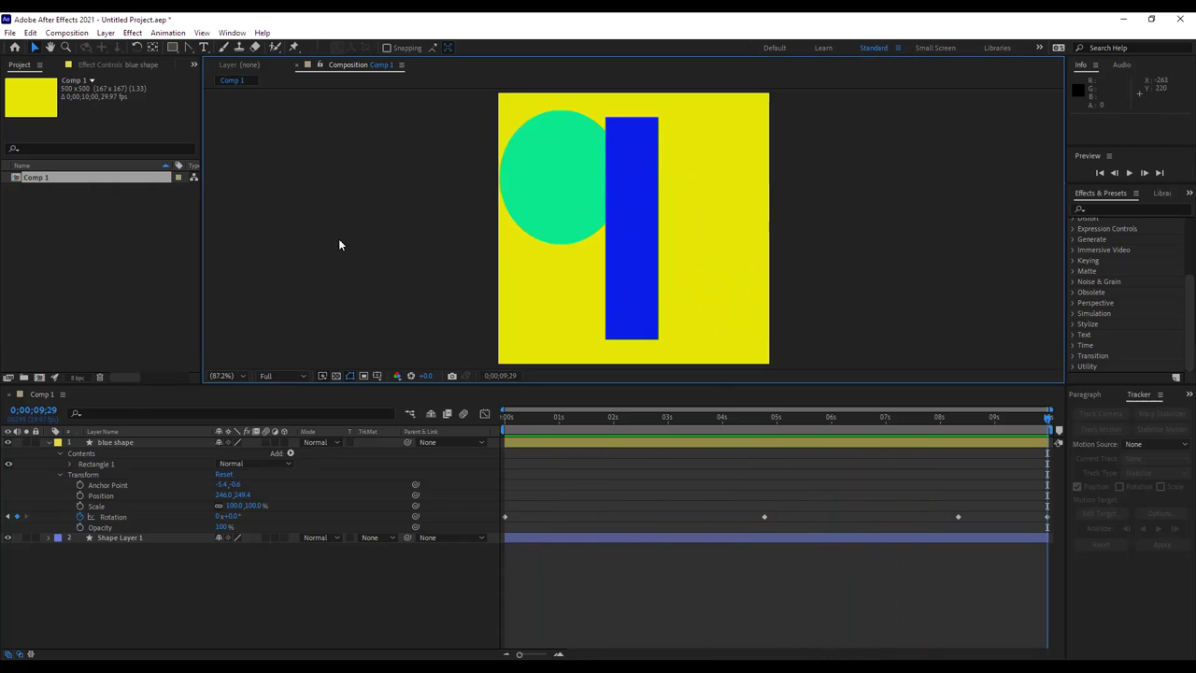
# Set the blue shape layer's blending mode to Soft Light and play the animation to review how it overlaps the circle.
pyautogui.click(49, 442)
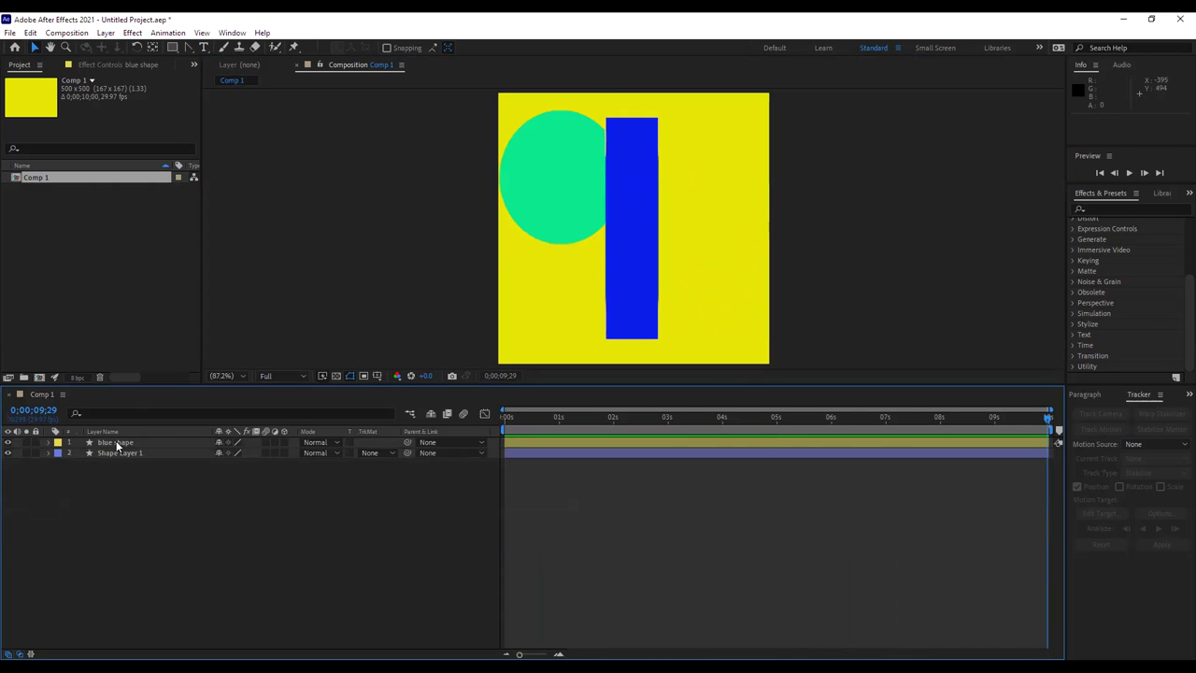
pyautogui.click(117, 444)
pyautogui.rightClick(117, 444)
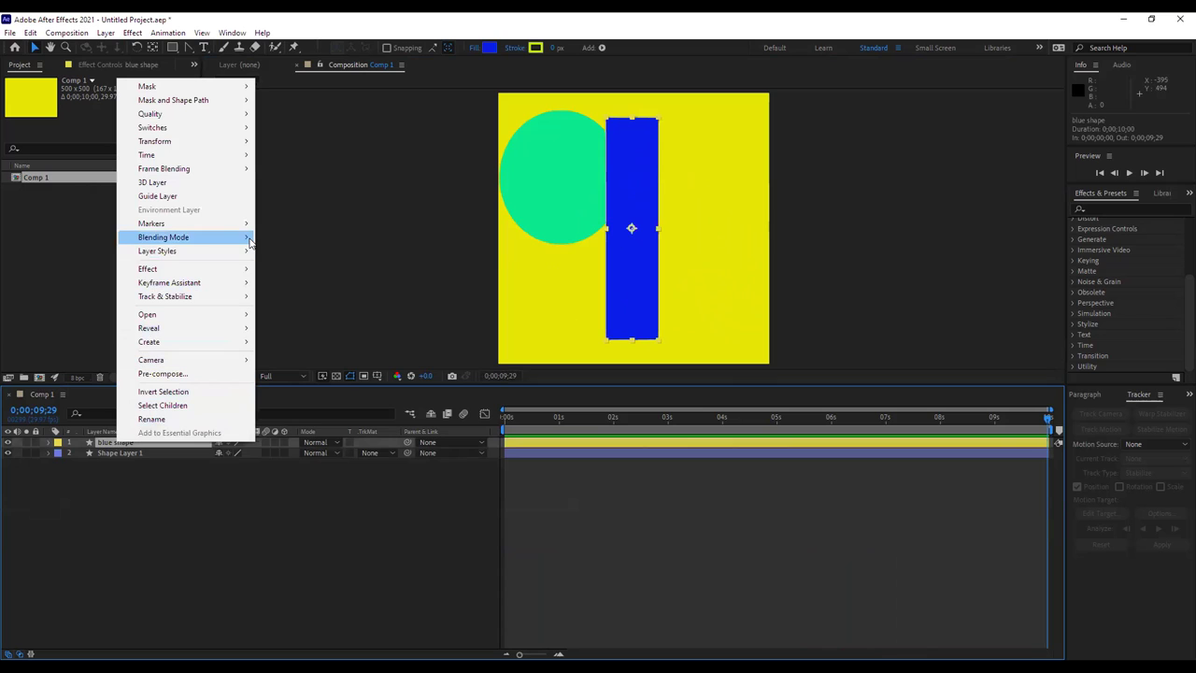
pyautogui.moveTo(249, 241)
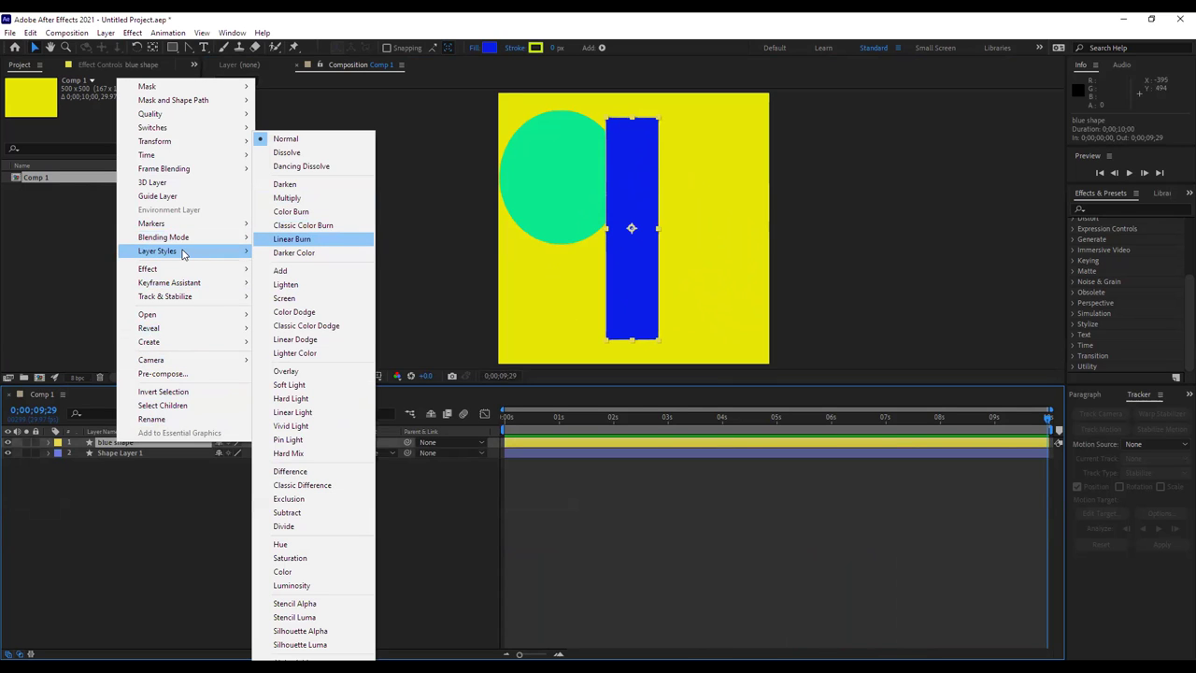
pyautogui.moveTo(184, 252)
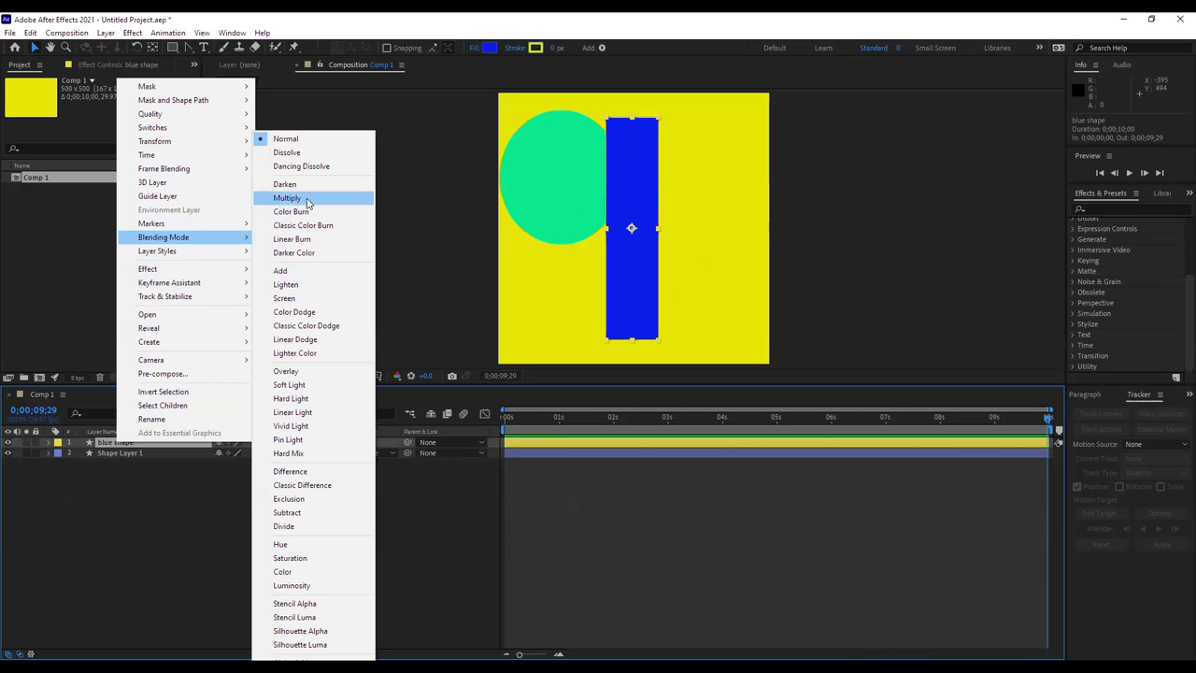
pyautogui.click(318, 385)
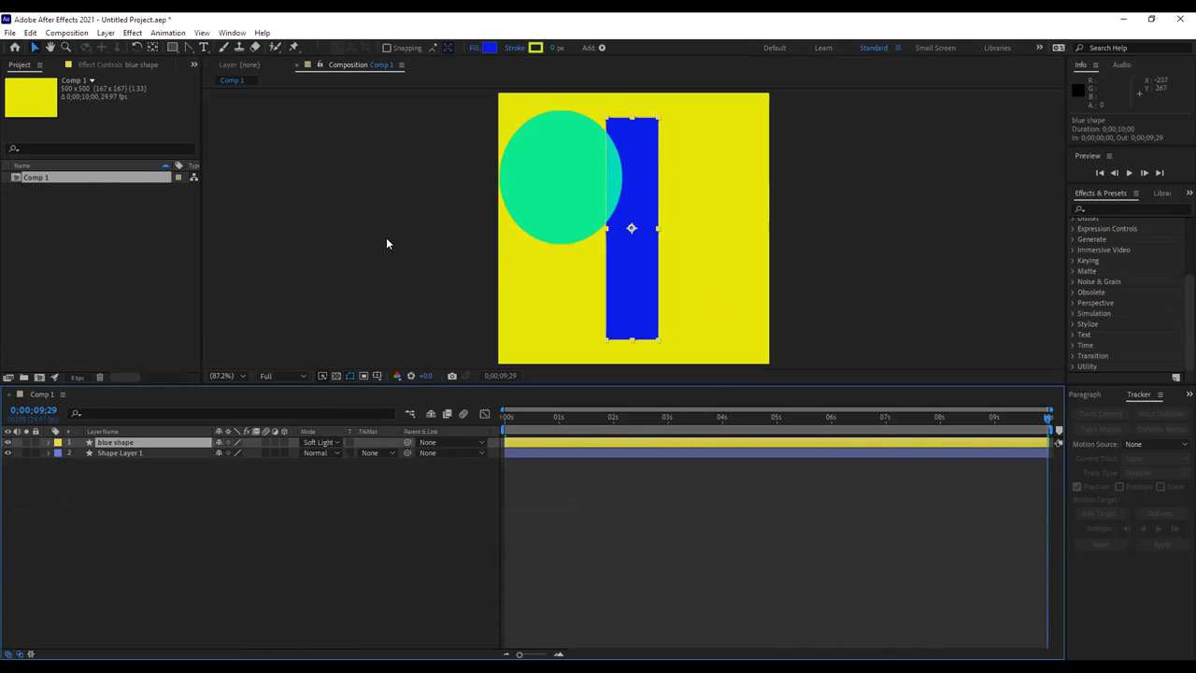
pyautogui.press('space')
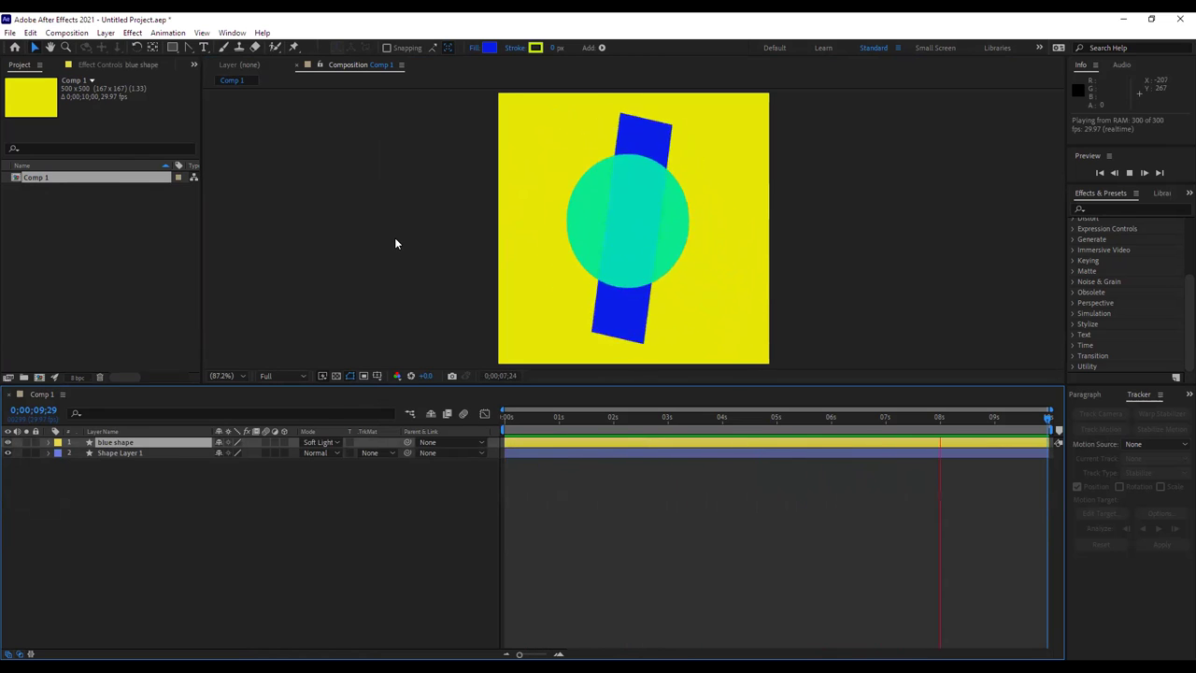
pyautogui.click(394, 243)
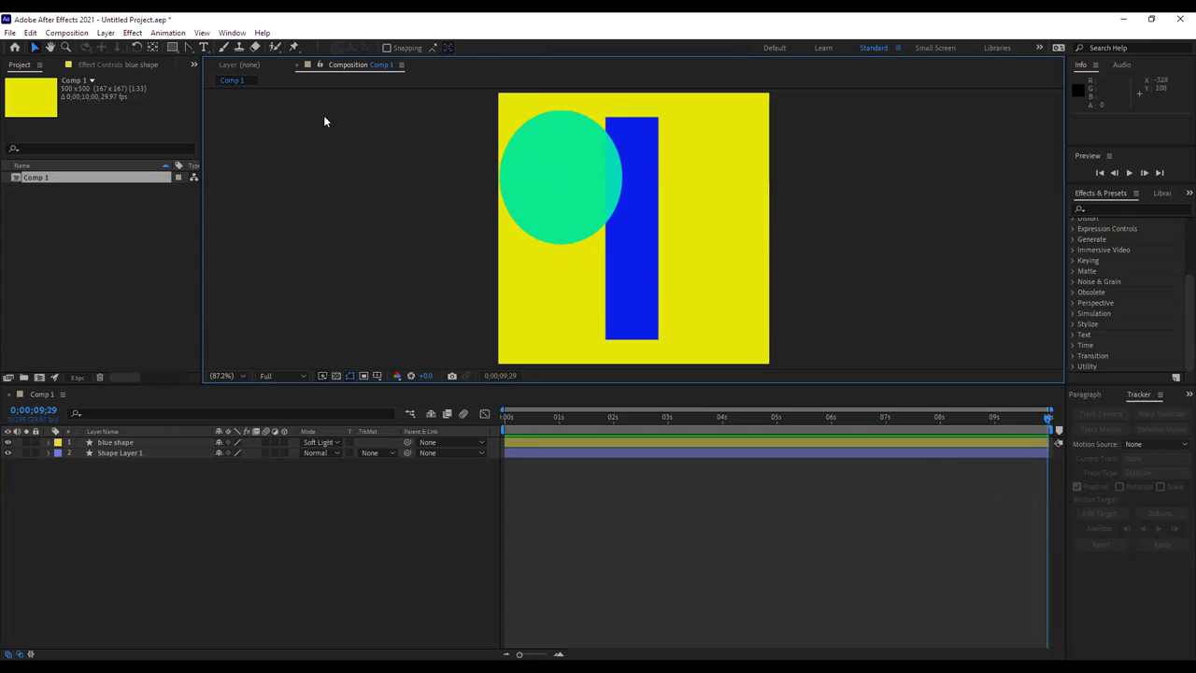
# Choose the Star tool and set the shape fill color to dark green 072F1B.
pyautogui.click(173, 49)
pyautogui.moveTo(176, 50); pyautogui.dragTo(217, 100)
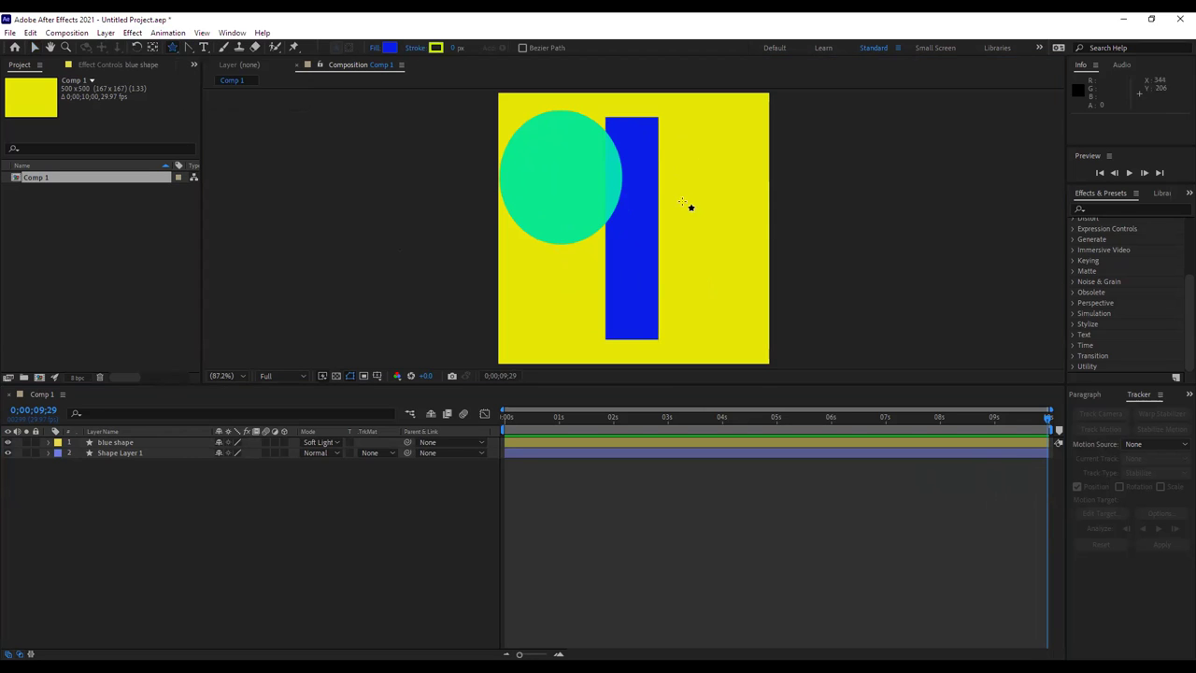
pyautogui.click(388, 48)
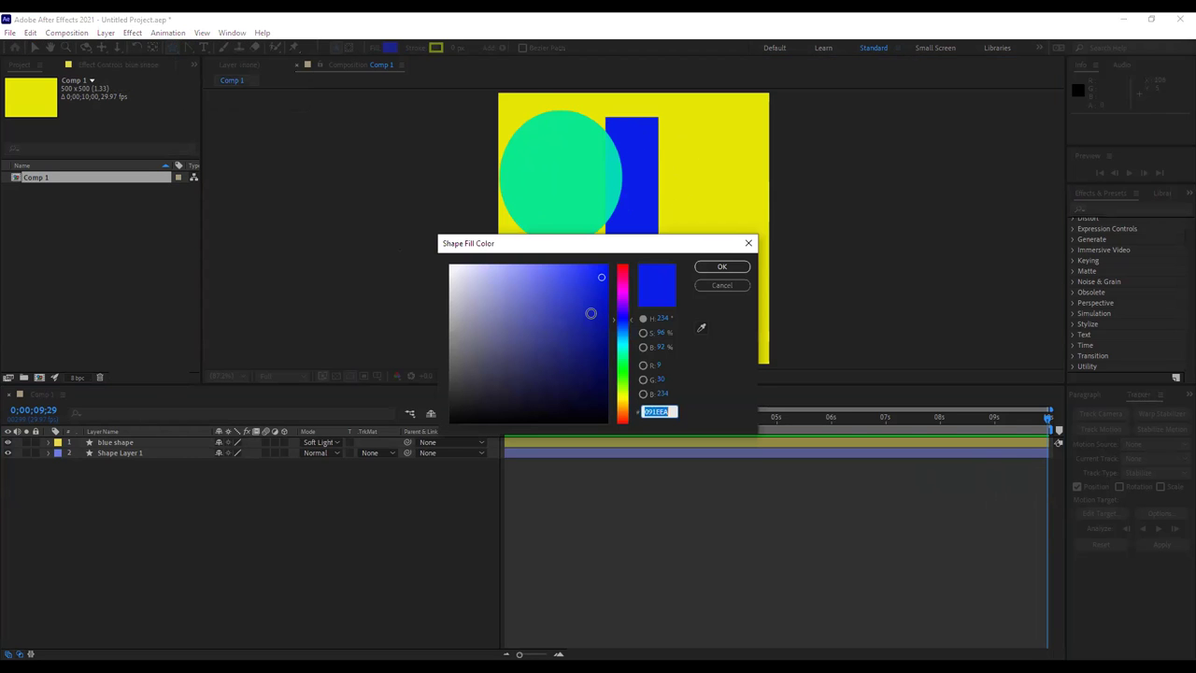
pyautogui.click(624, 369)
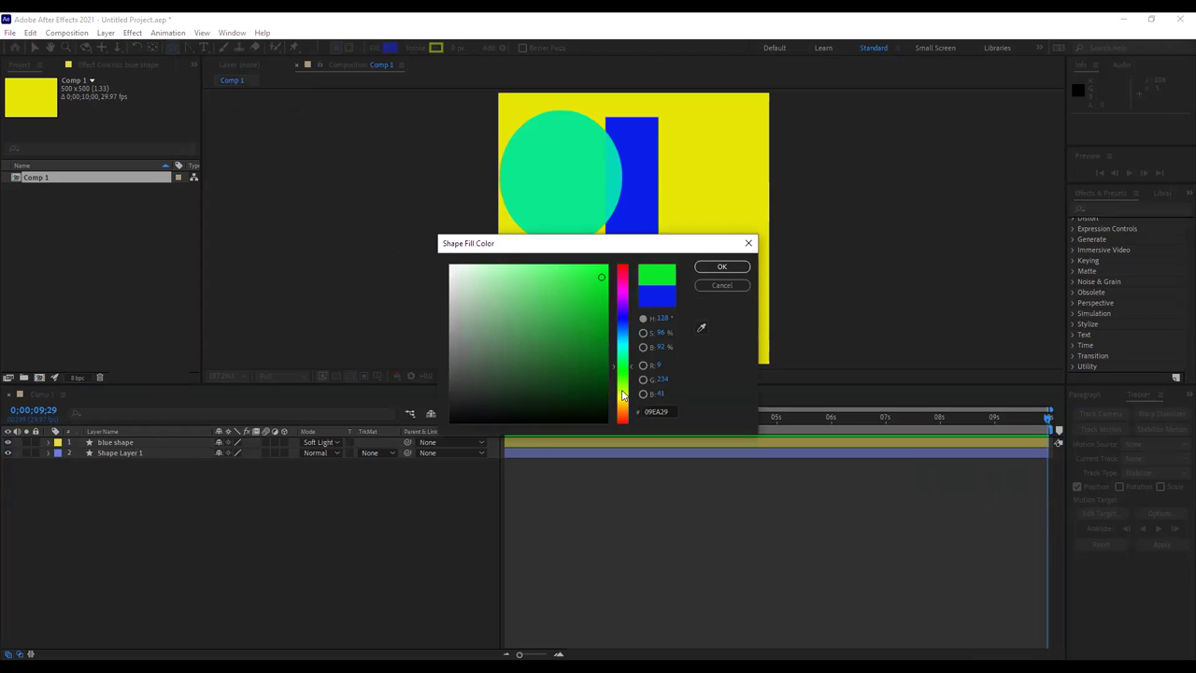
pyautogui.click(623, 394)
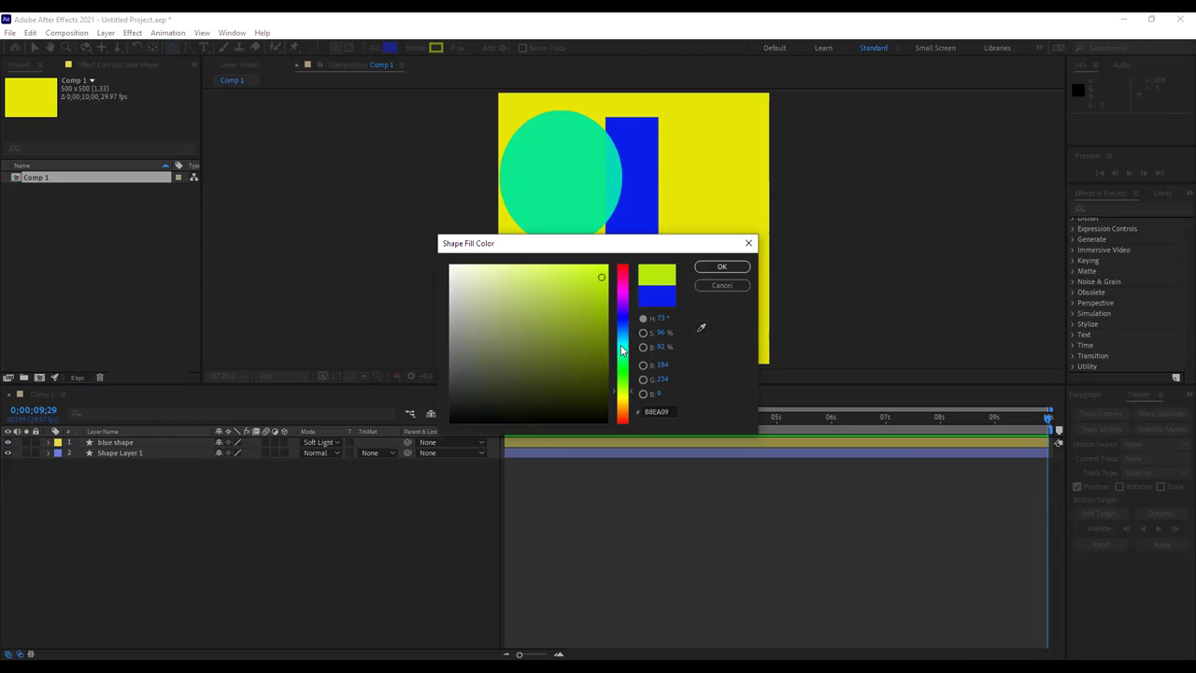
pyautogui.click(622, 358)
pyautogui.moveTo(572, 405); pyautogui.dragTo(583, 392)
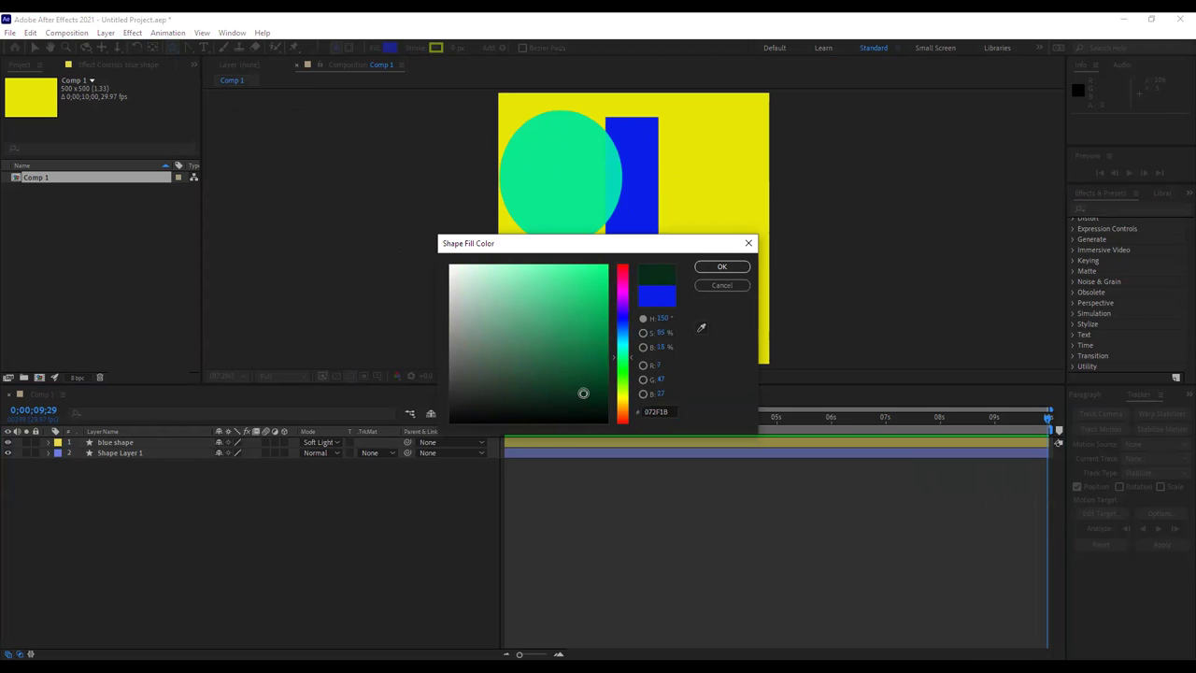
pyautogui.click(721, 266)
# Draw a large star over the green circle and blue rectangle and center its anchor point in the layer content.
pyautogui.click(591, 181)
pyautogui.moveTo(652, 276); pyautogui.dragTo(666, 243)
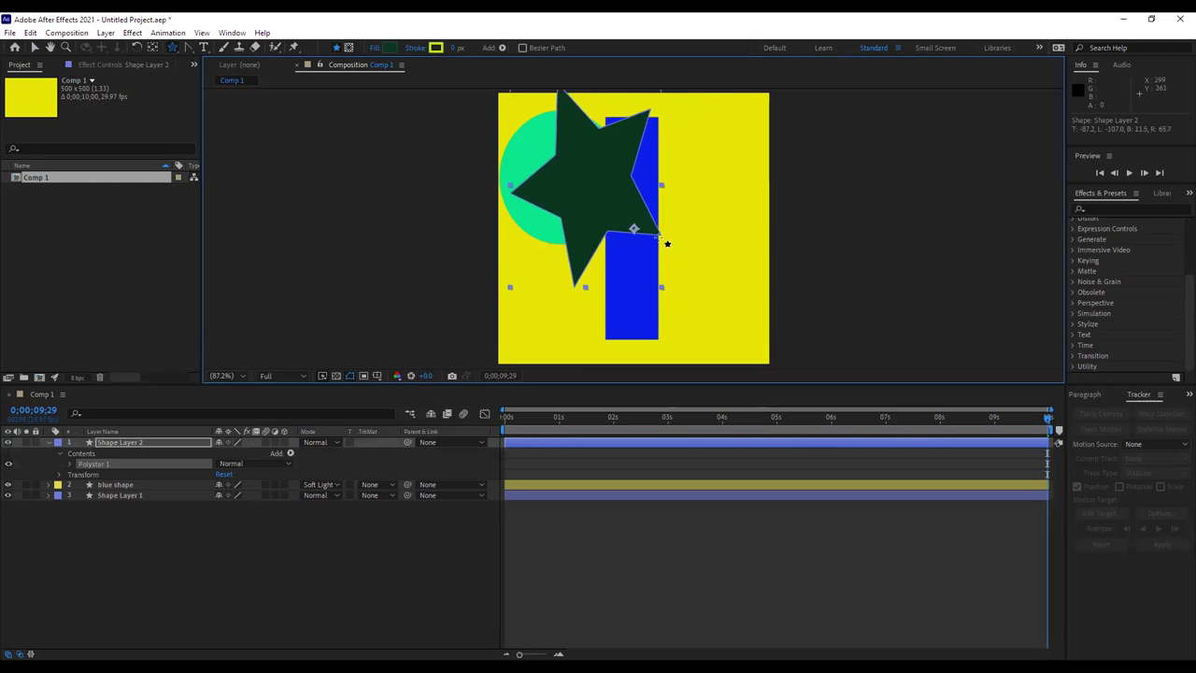
pyautogui.click(107, 34)
pyautogui.moveTo(199, 181)
pyautogui.click(394, 326)
# Move the star toward the middle of the composition and set its layer label color to Green.
pyautogui.click(35, 48)
pyautogui.moveTo(573, 208); pyautogui.dragTo(626, 256)
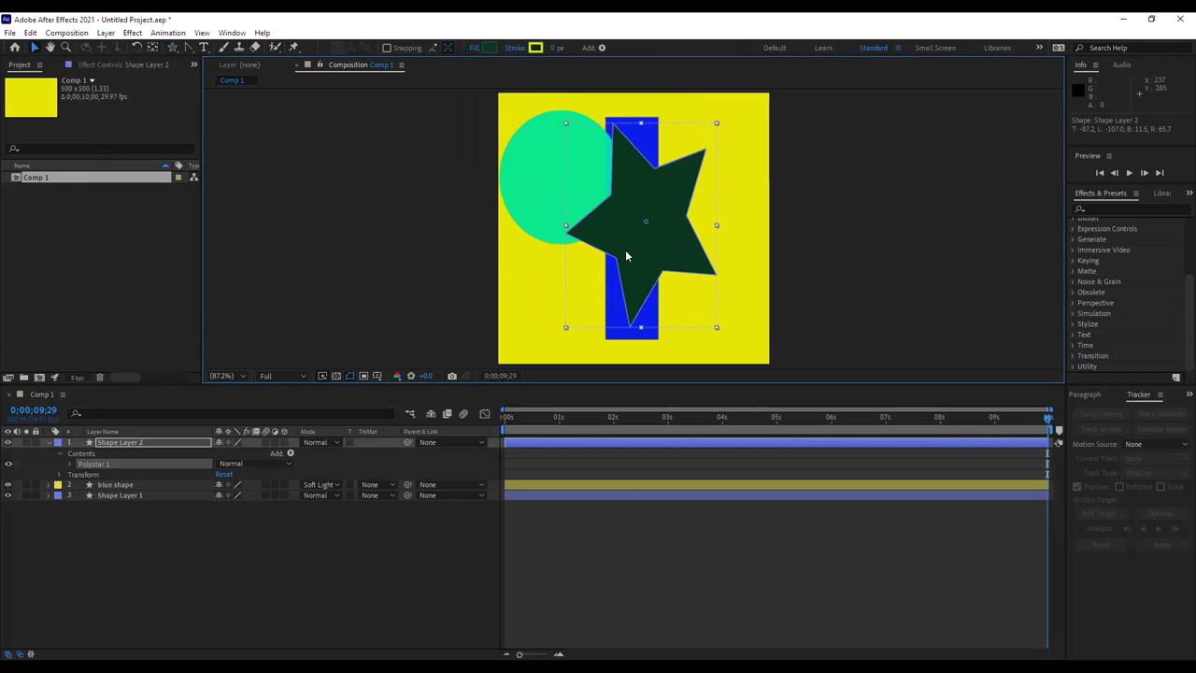
pyautogui.click(59, 446)
pyautogui.click(58, 443)
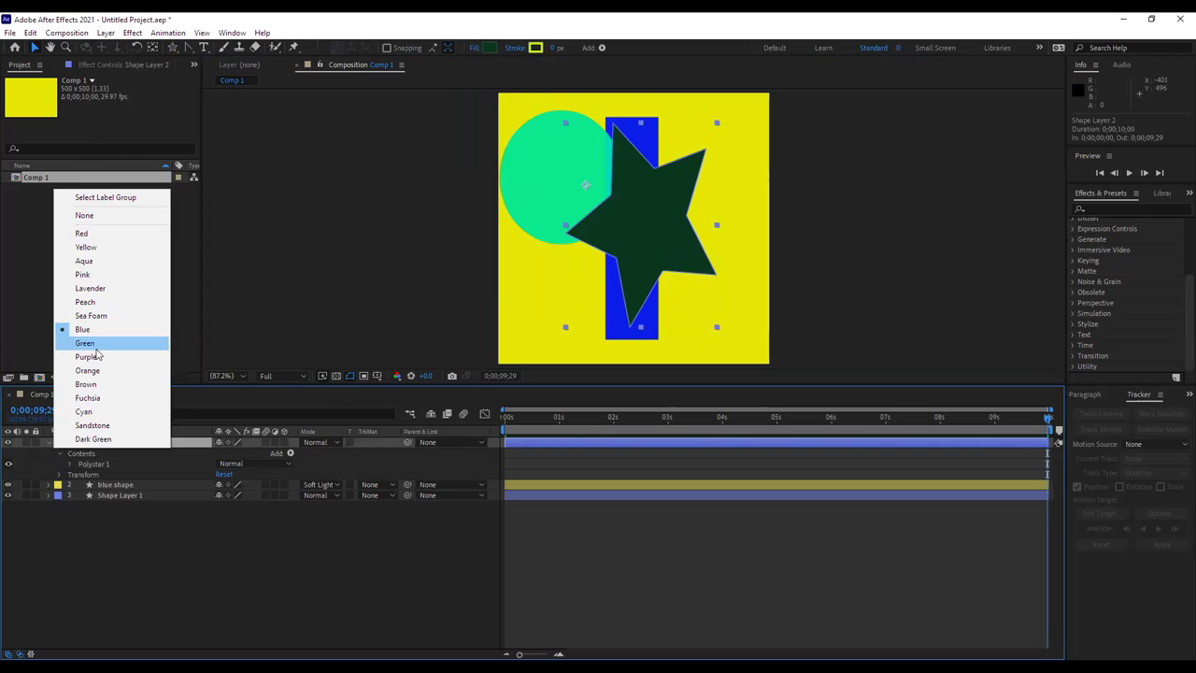
pyautogui.click(94, 344)
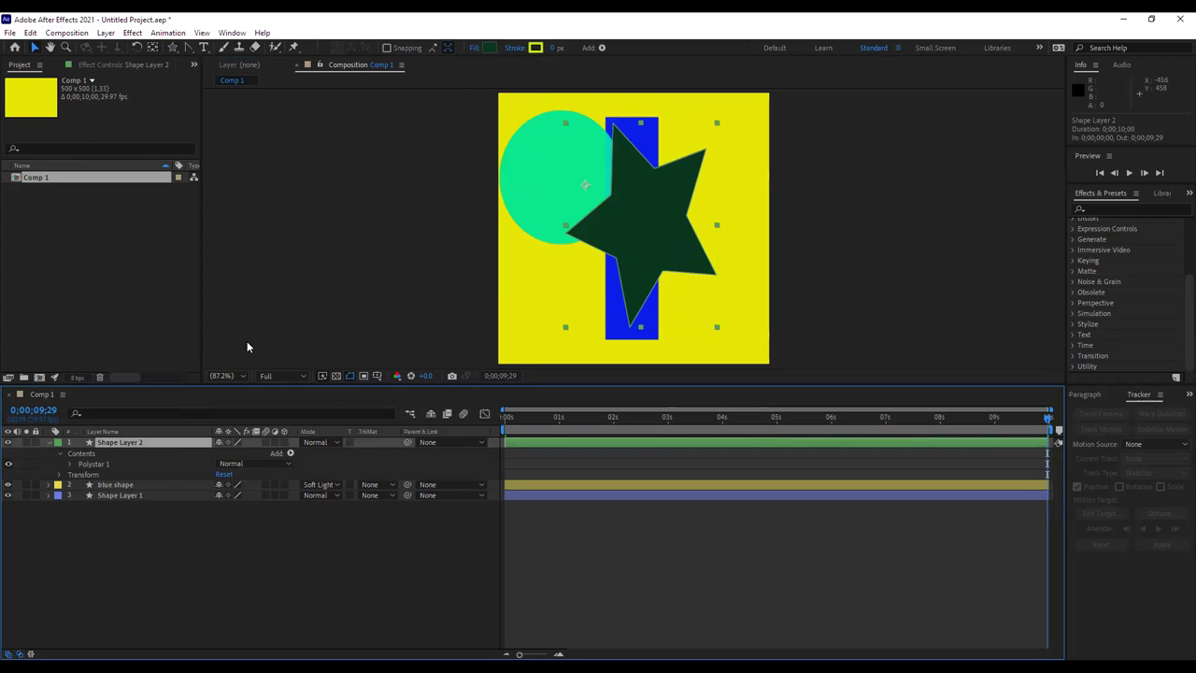
# Expand the star layer's Transform properties and move its anchor point onto the star's left tip.
pyautogui.click(59, 475)
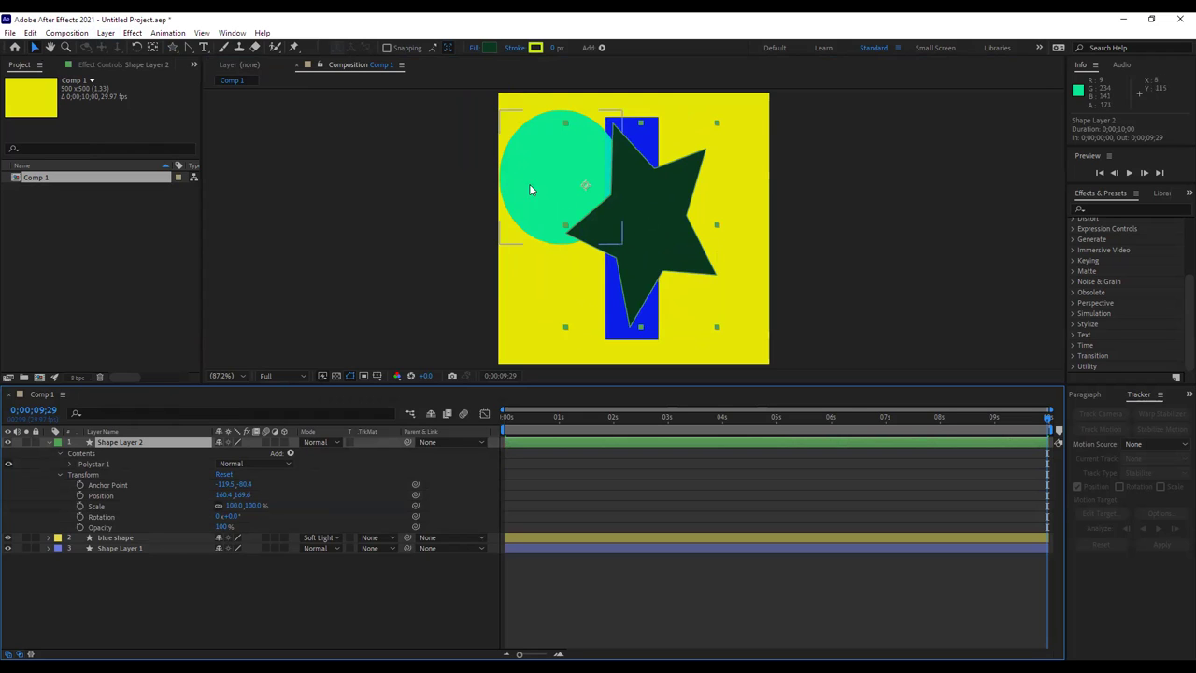
pyautogui.click(153, 47)
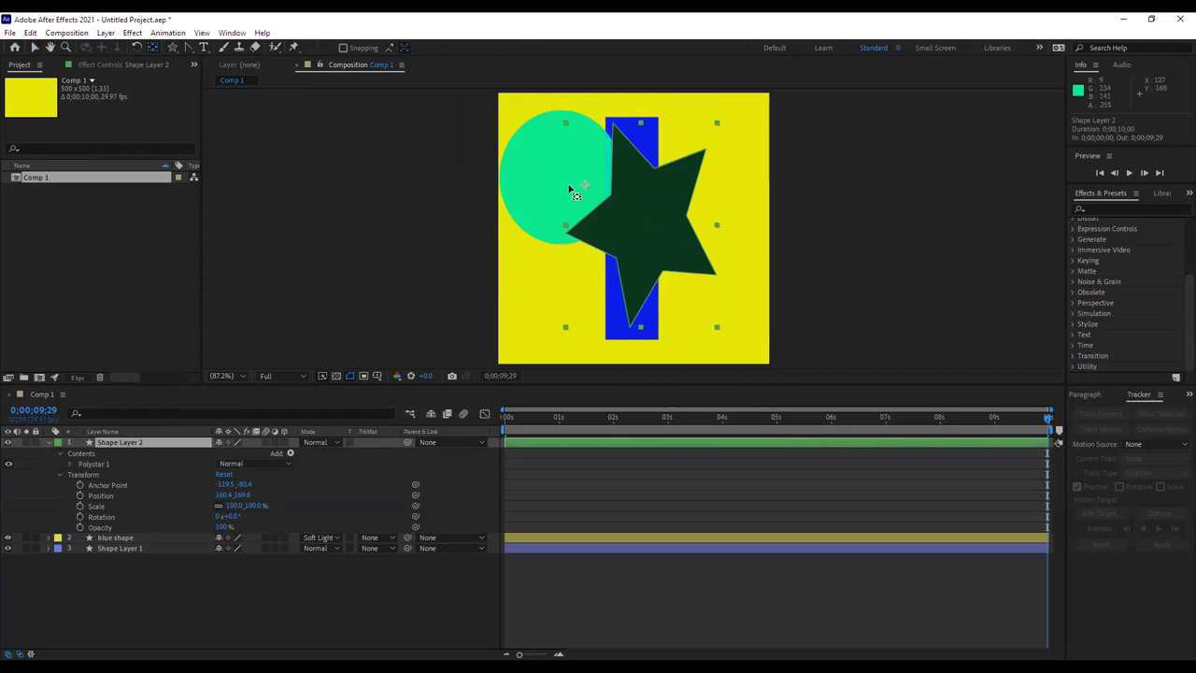
pyautogui.moveTo(589, 190); pyautogui.dragTo(569, 235)
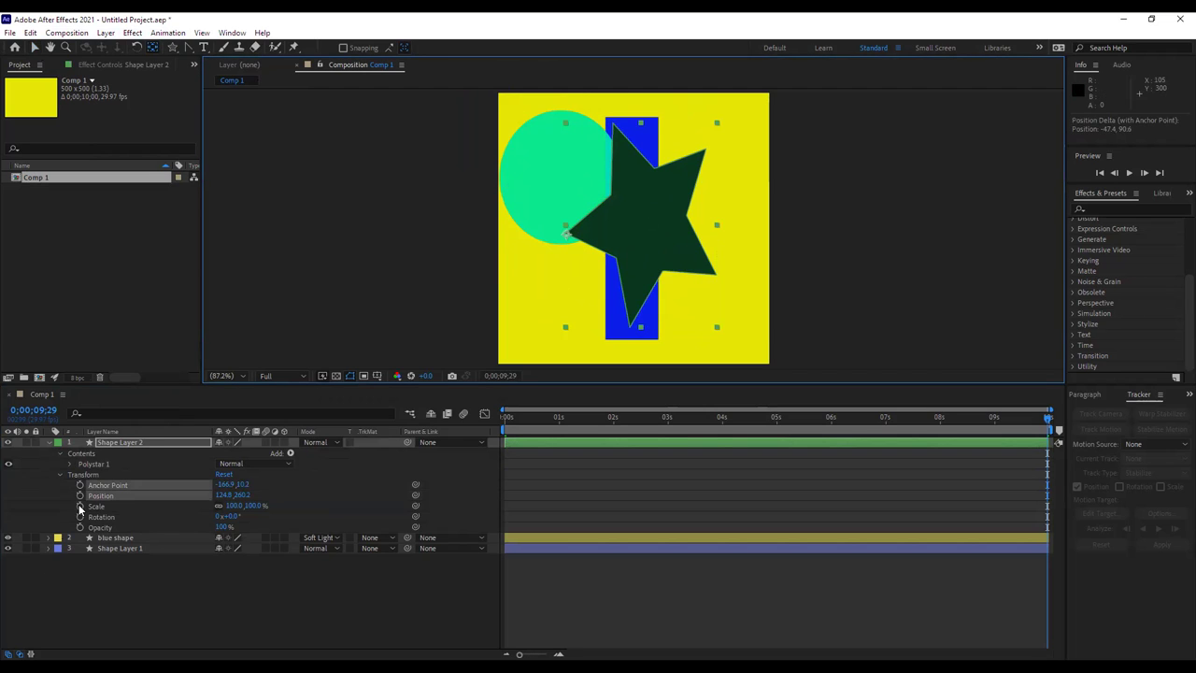
# Keyframe the star's Scale at 100% at 0;00;00;00 and at 351% at 0;00;04;08.
pyautogui.click(112, 507)
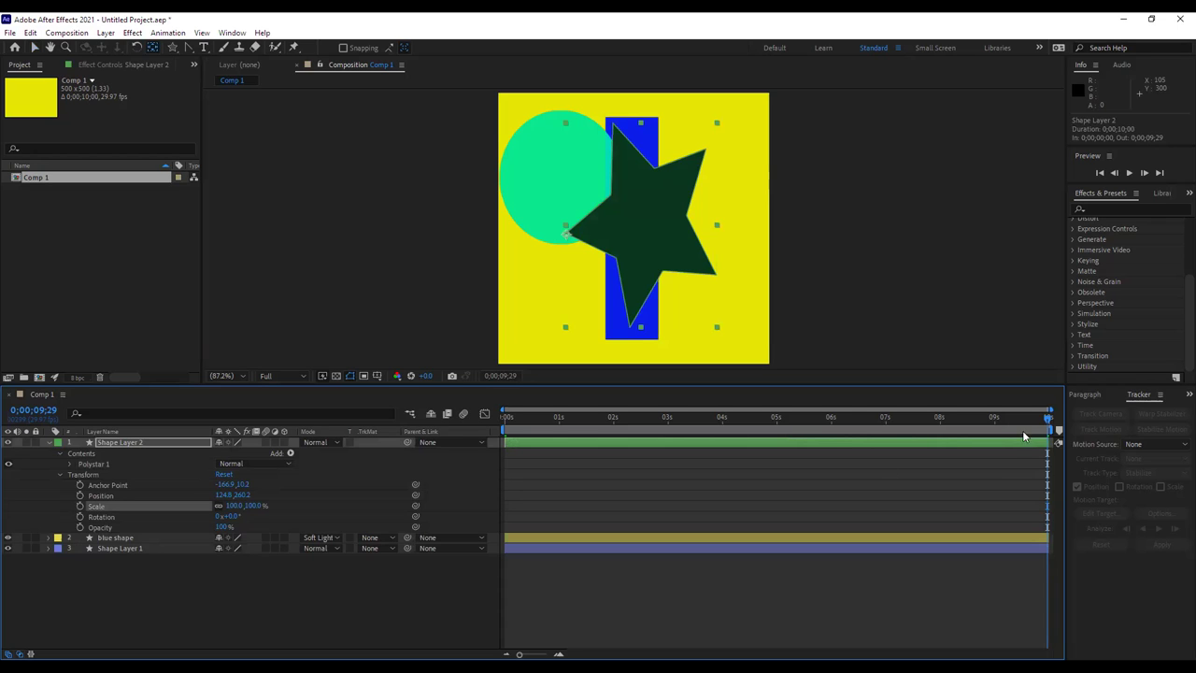
pyautogui.moveTo(1046, 422); pyautogui.dragTo(491, 395)
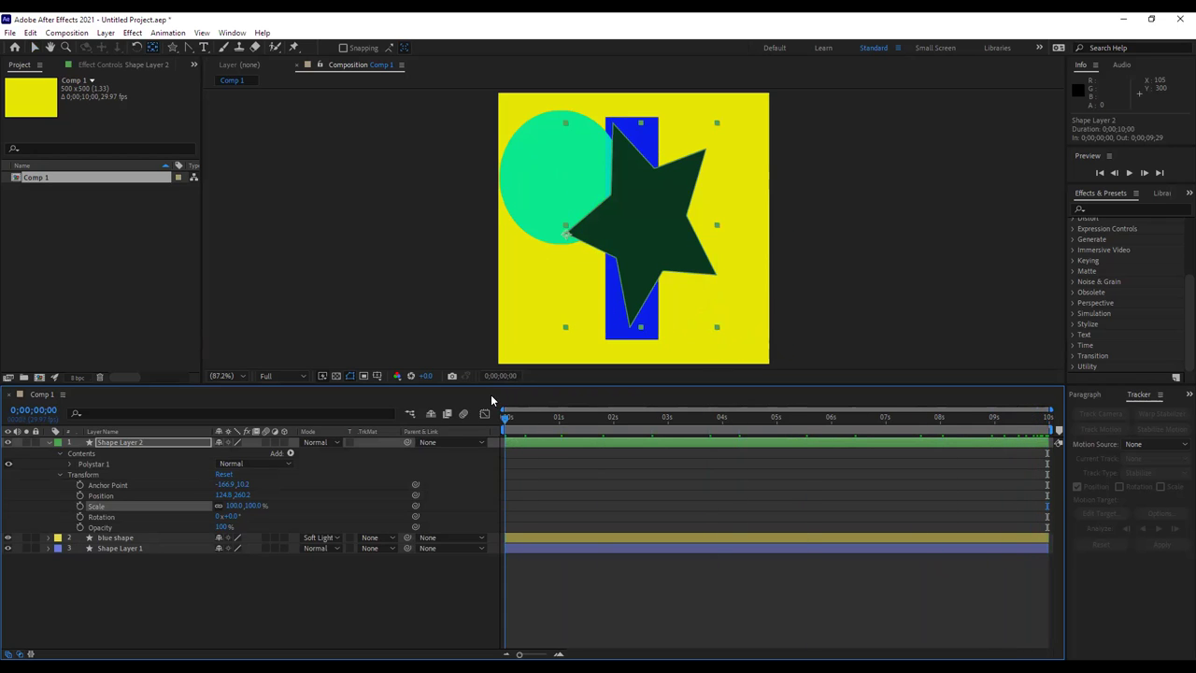
pyautogui.click(79, 505)
pyautogui.moveTo(232, 506)
pyautogui.mouseDown()
pyautogui.moveTo(140, 504)
pyautogui.moveTo(255, 508)
pyautogui.moveTo(235, 508)
pyautogui.mouseUp()
pyautogui.moveTo(536, 416); pyautogui.dragTo(736, 417)
pyautogui.moveTo(251, 506); pyautogui.dragTo(409, 510)
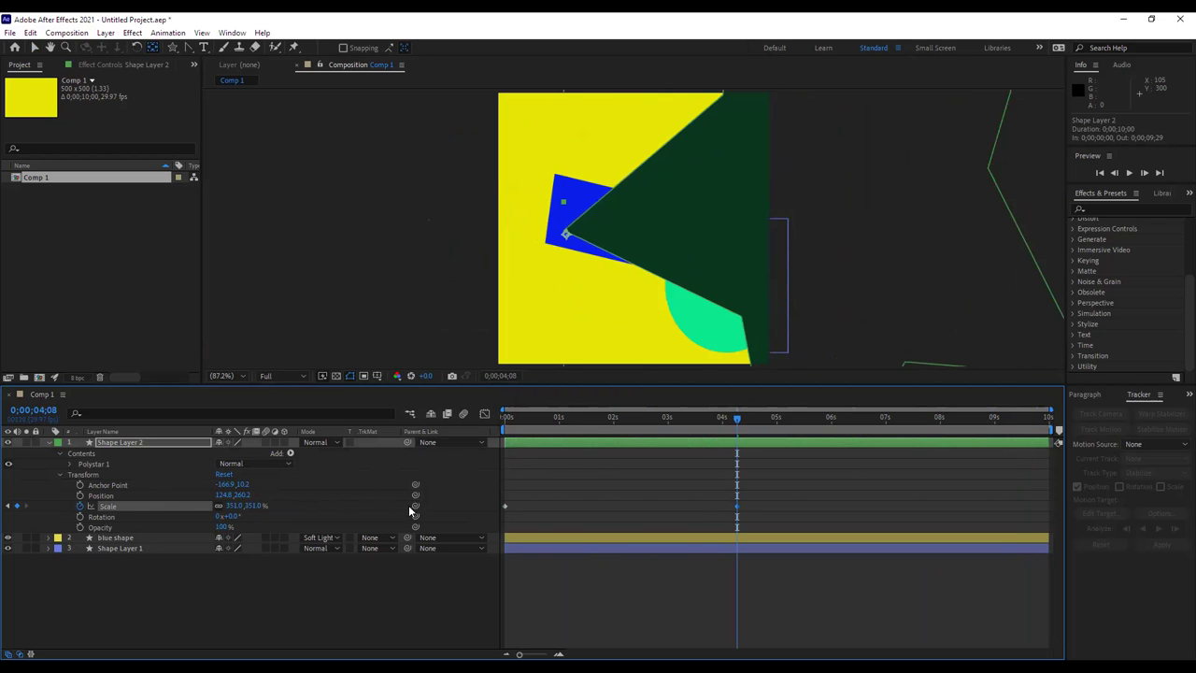
# Copy the star's first Scale keyframe to the end of the timeline and play the animation from the start.
pyautogui.click(504, 506)
pyautogui.hotkey('ctrl', 'c')
pyautogui.moveTo(781, 416); pyautogui.dragTo(1044, 427)
pyautogui.hotkey('ctrl', 'v')
pyautogui.click(373, 277)
pyautogui.press('Home')
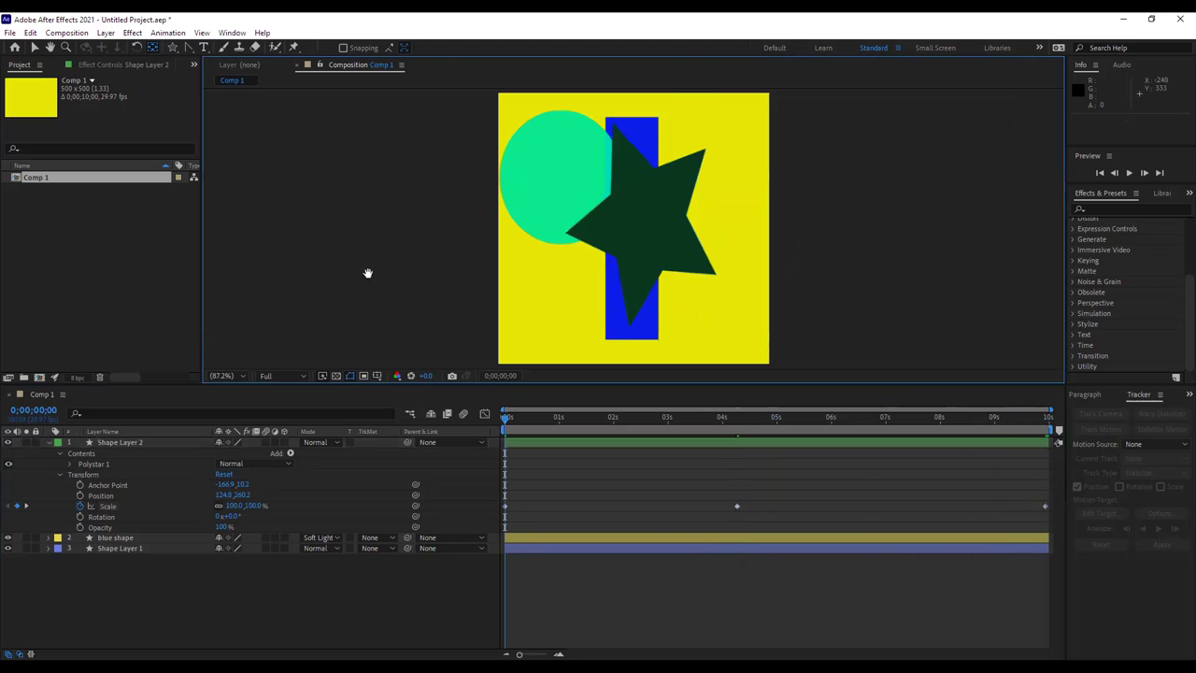
pyautogui.press('space')
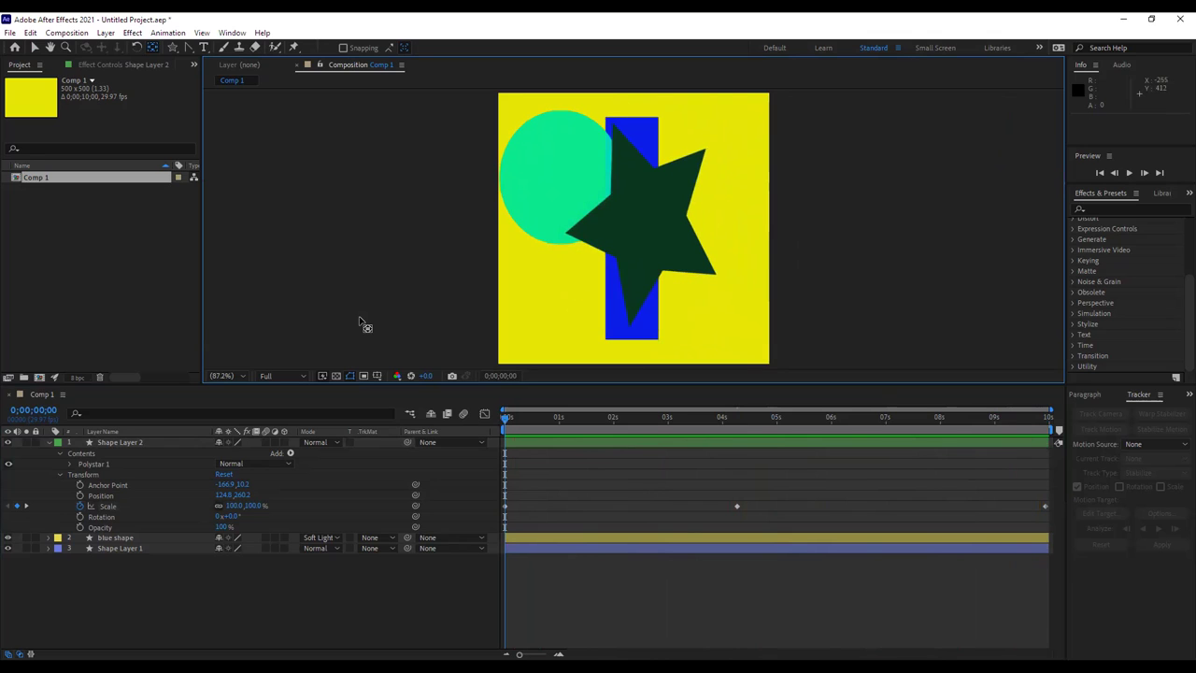
# Center the star's anchor point in its layer content and play the scale animation.
pyautogui.click(34, 47)
pyautogui.click(645, 245)
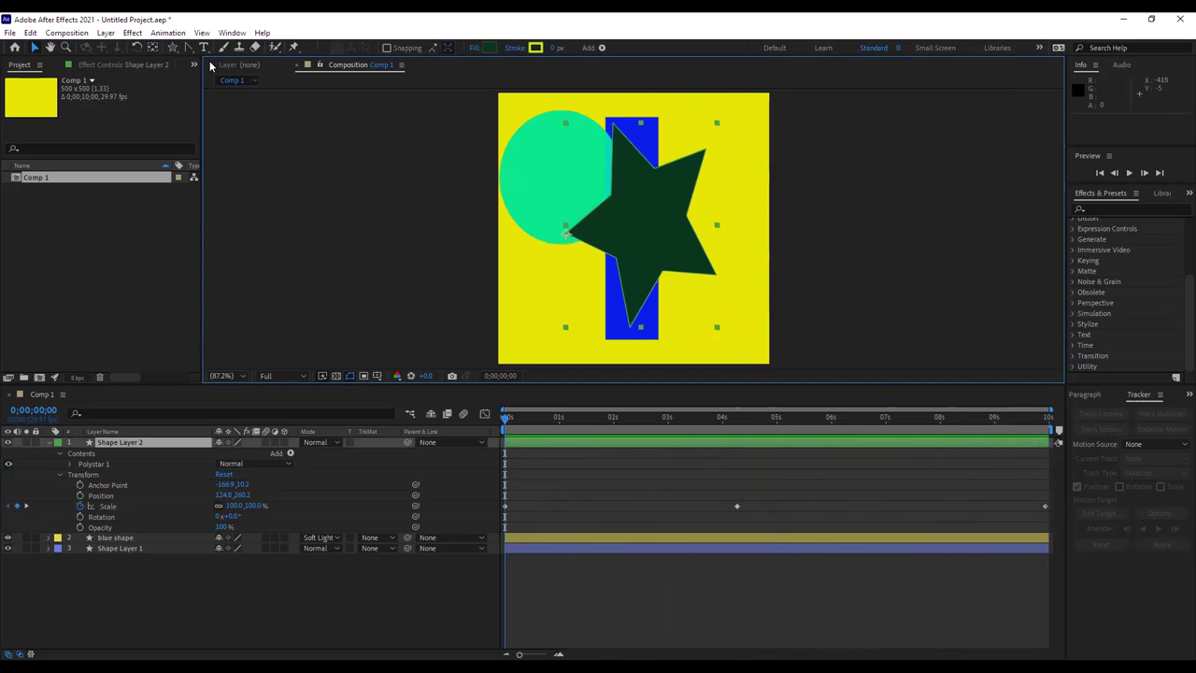
pyautogui.click(113, 34)
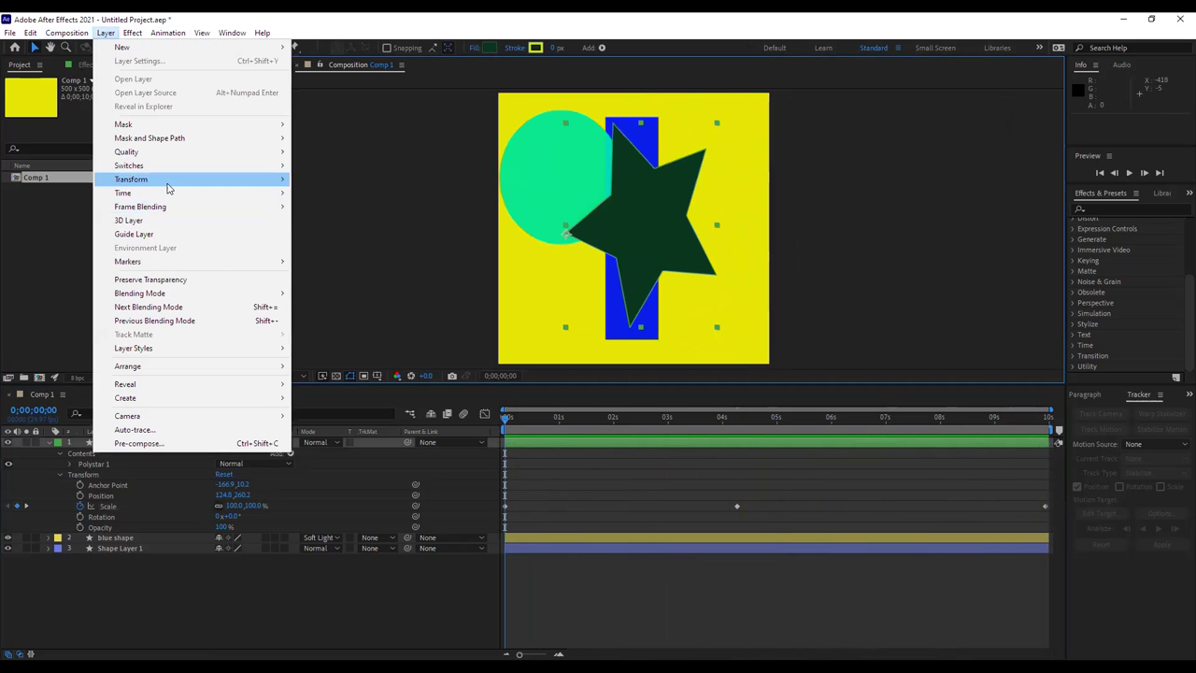
pyautogui.click(408, 328)
pyautogui.hotkey('ctrl', 'alt', 'Home')
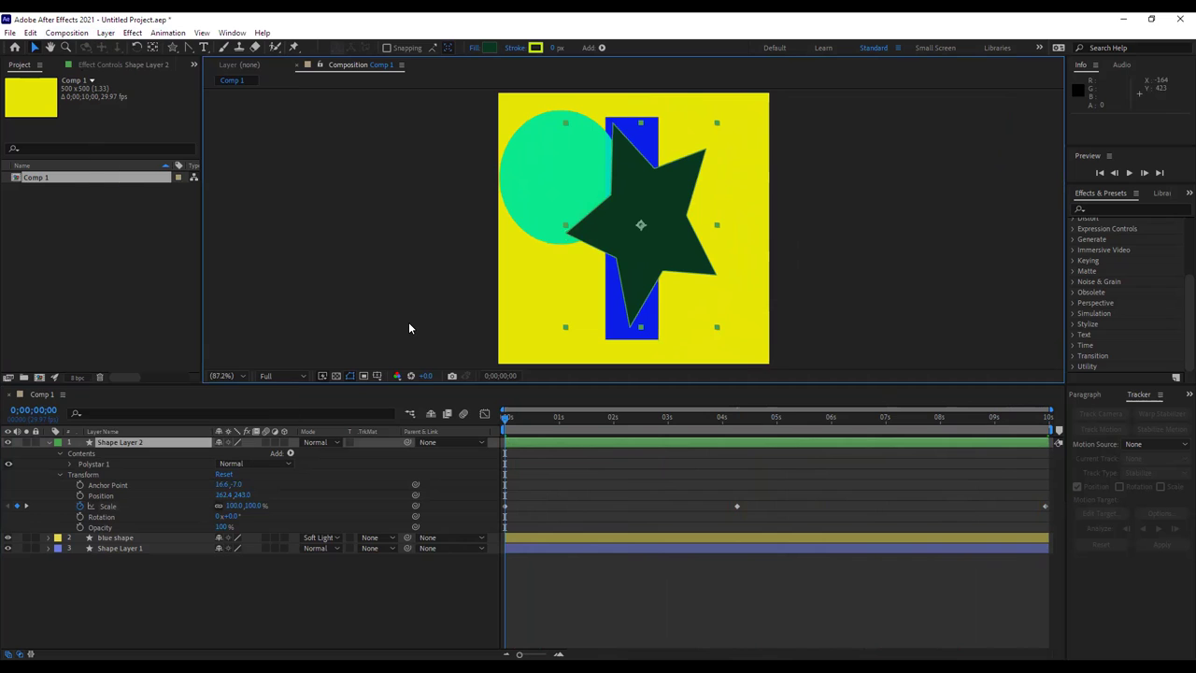
pyautogui.press('space')
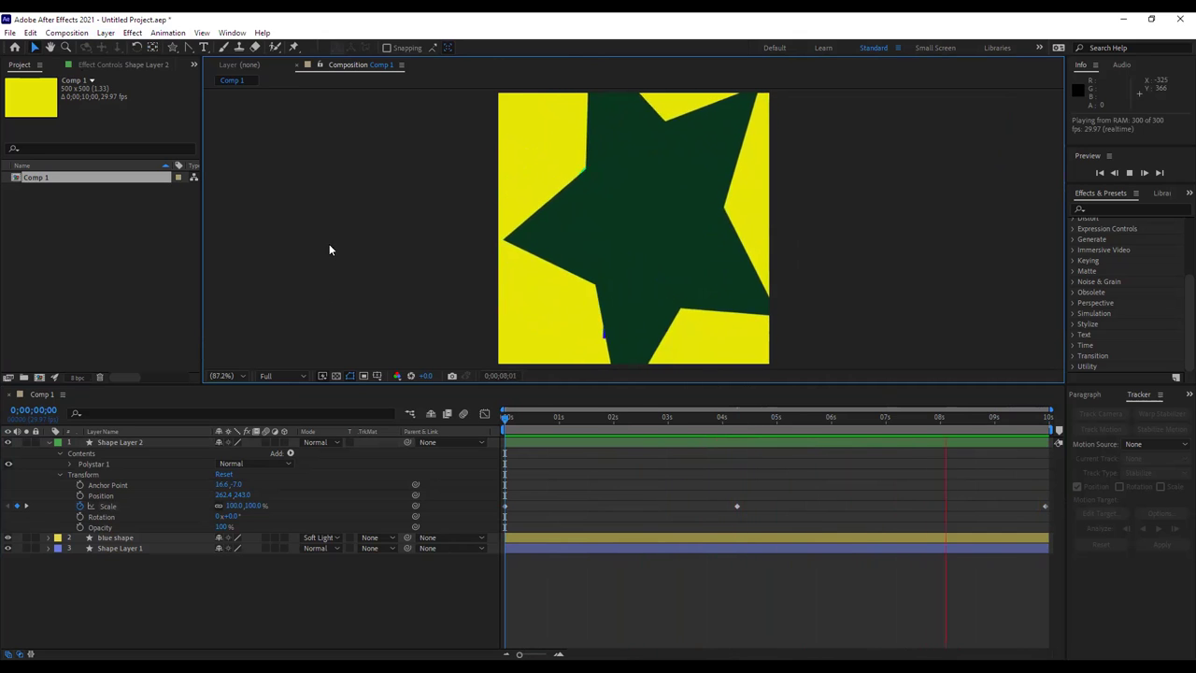
pyautogui.press('space')
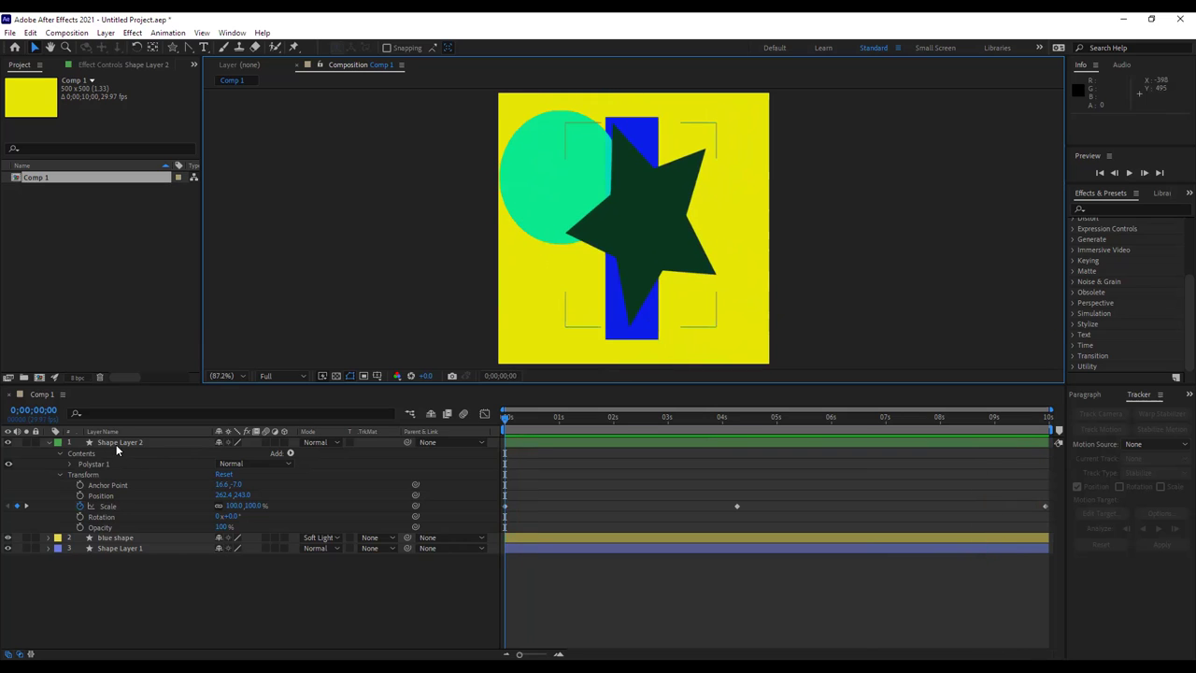
# Collapse the star layer, set its blending mode to Pin Light, and play the animation of all three shapes.
pyautogui.click(49, 443)
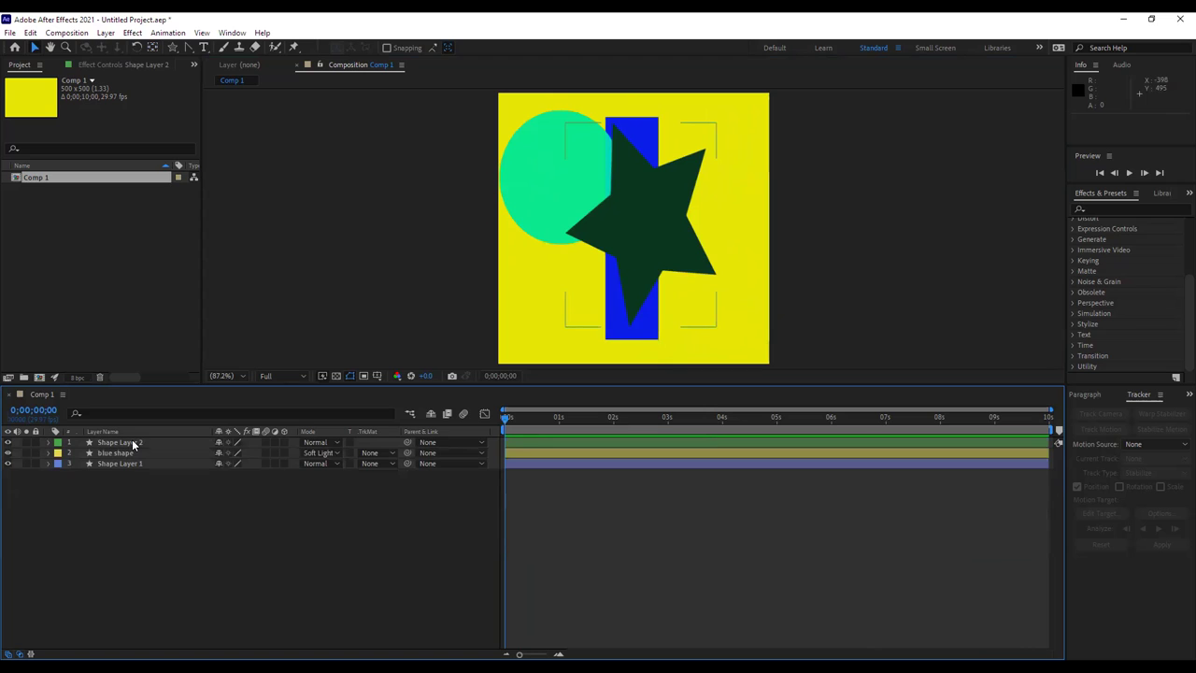
pyautogui.rightClick(132, 444)
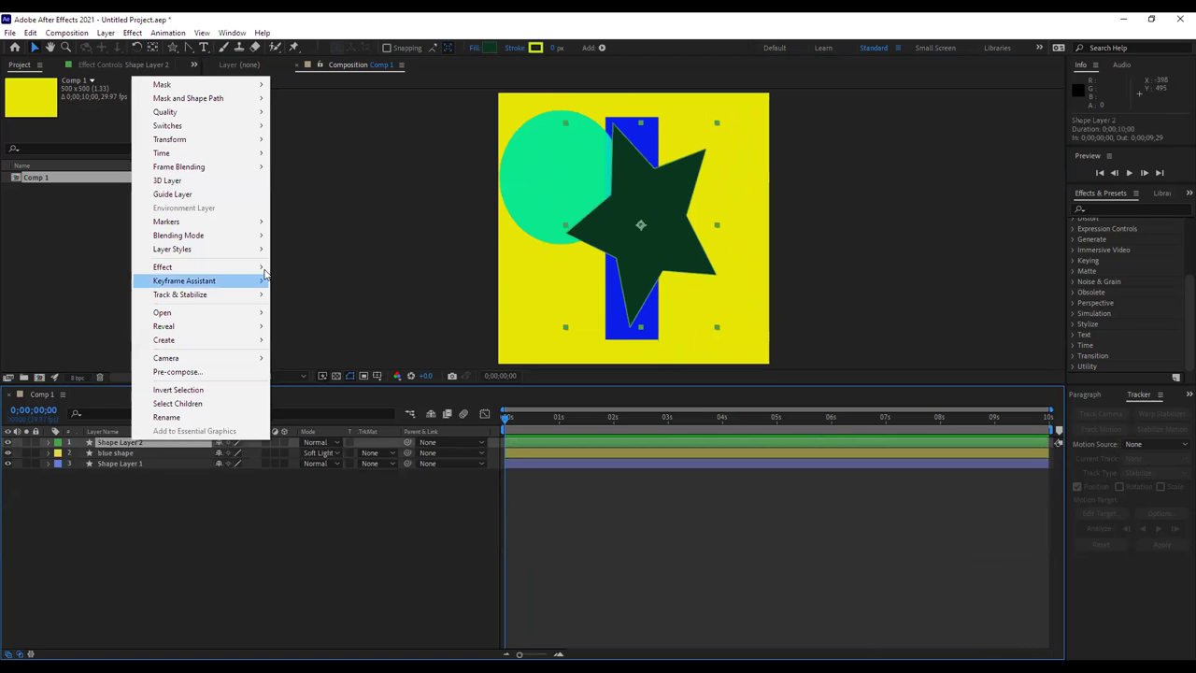
pyautogui.moveTo(260, 241)
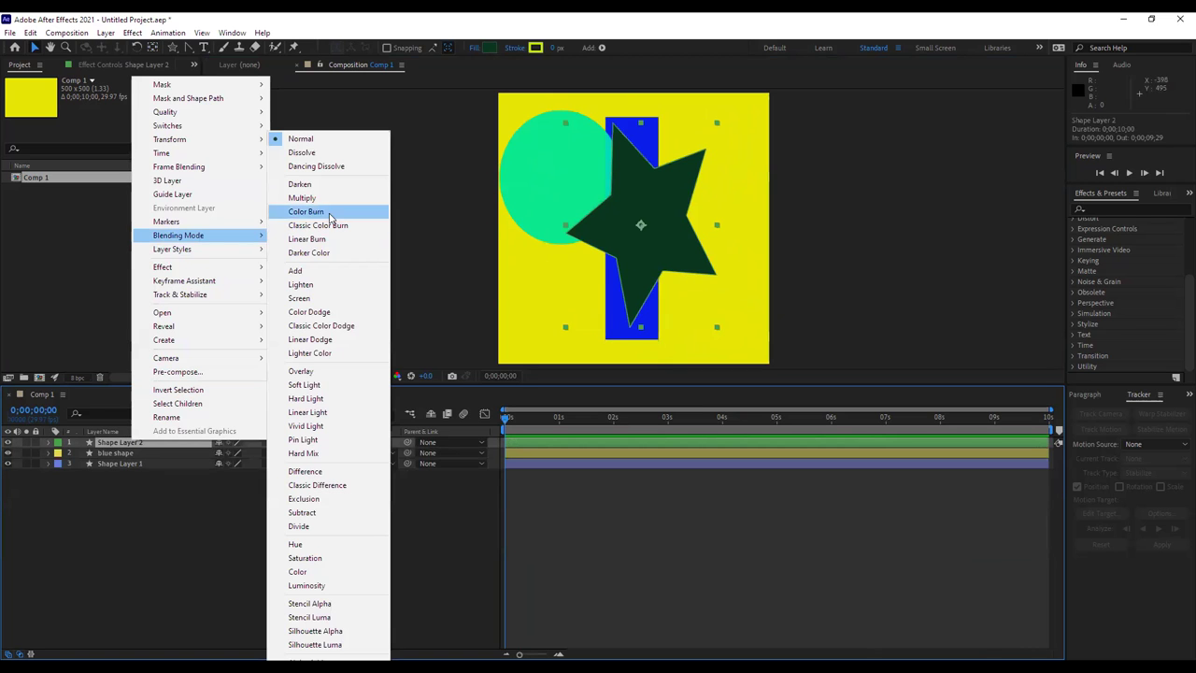
pyautogui.click(312, 444)
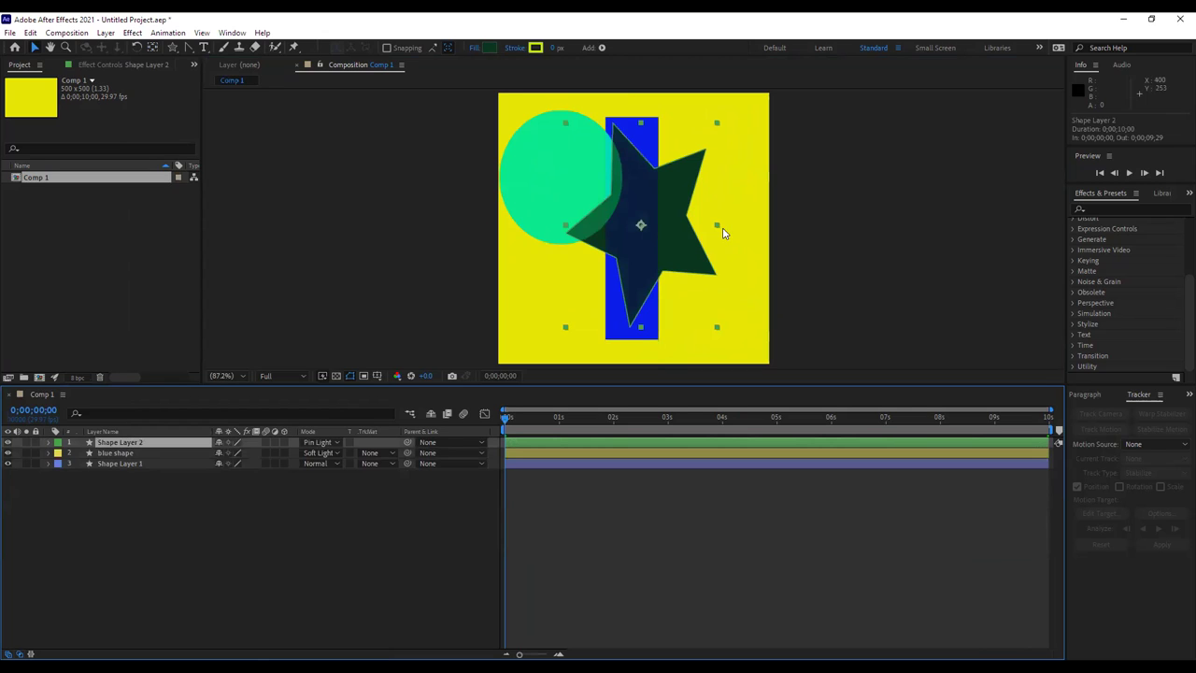
pyautogui.press('space')
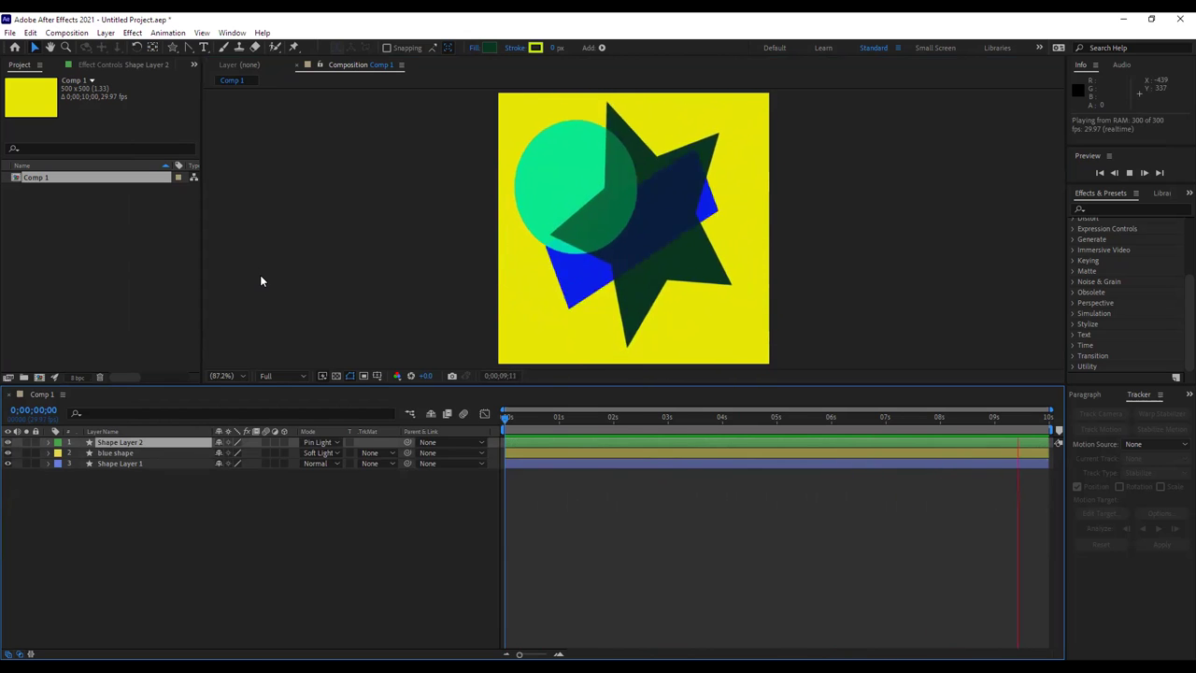
pyautogui.press('space')
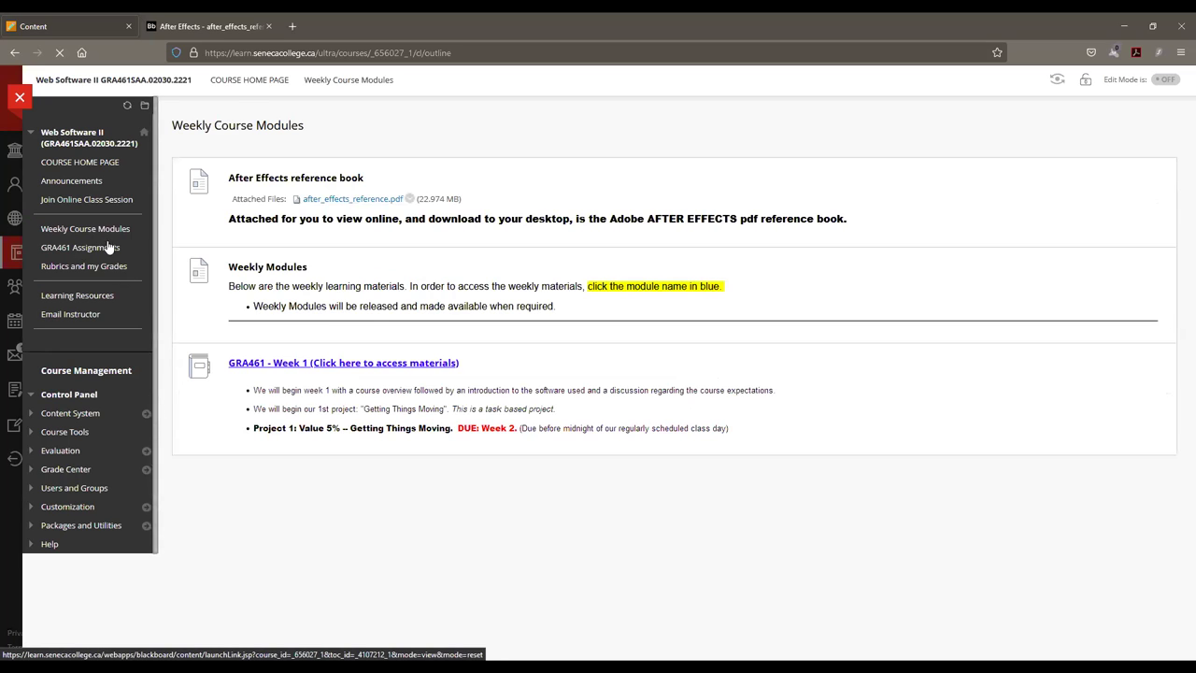
# Open the GRA461 Week 1 materials and bring up the Getting Things Moving assignment's how-to videos.
pyautogui.click(344, 364)
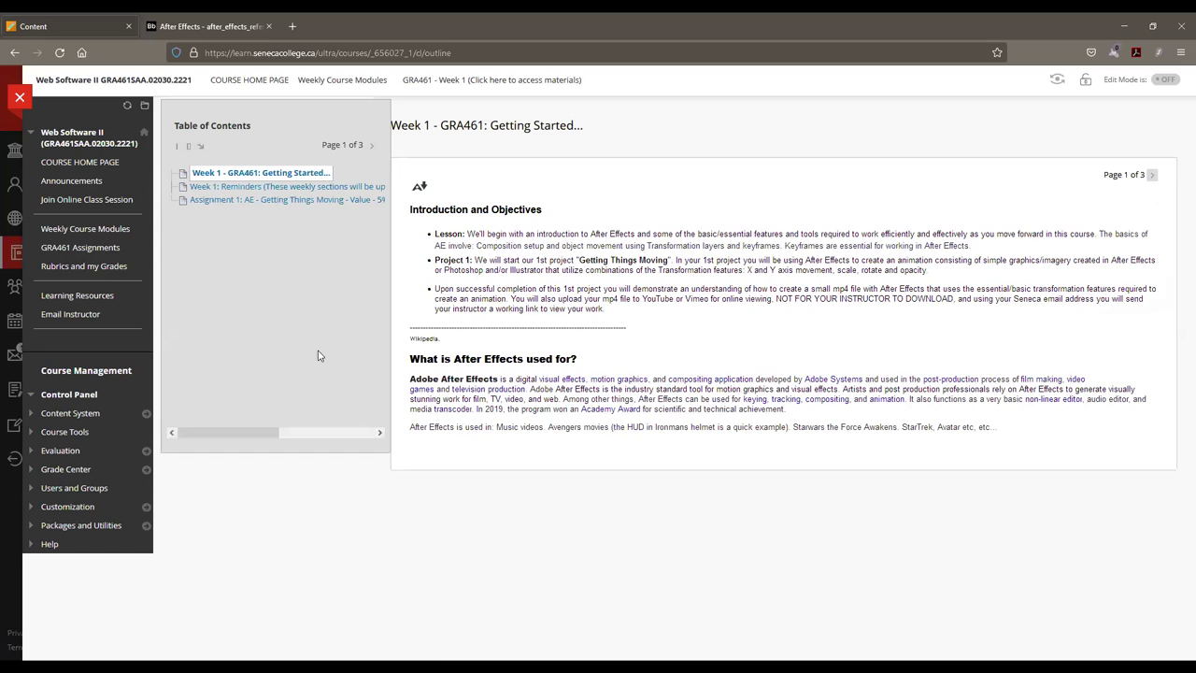
pyautogui.click(263, 200)
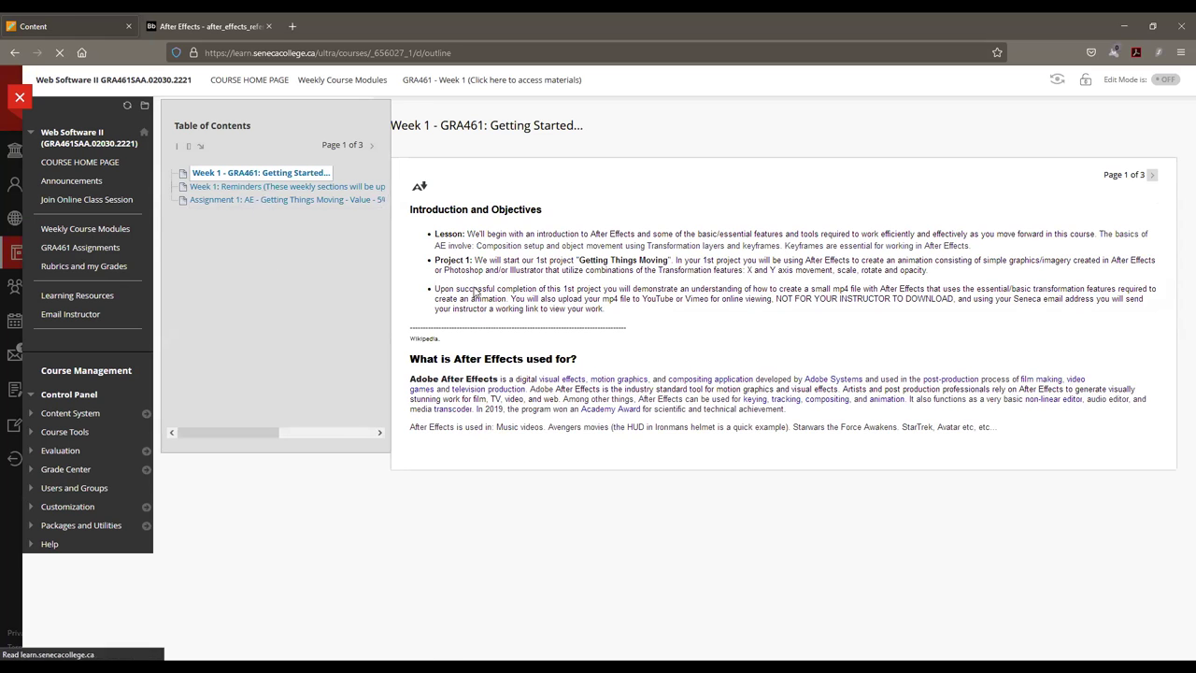
pyautogui.scroll(-1, 577, 345)
pyautogui.scroll(-7, 798, 467)
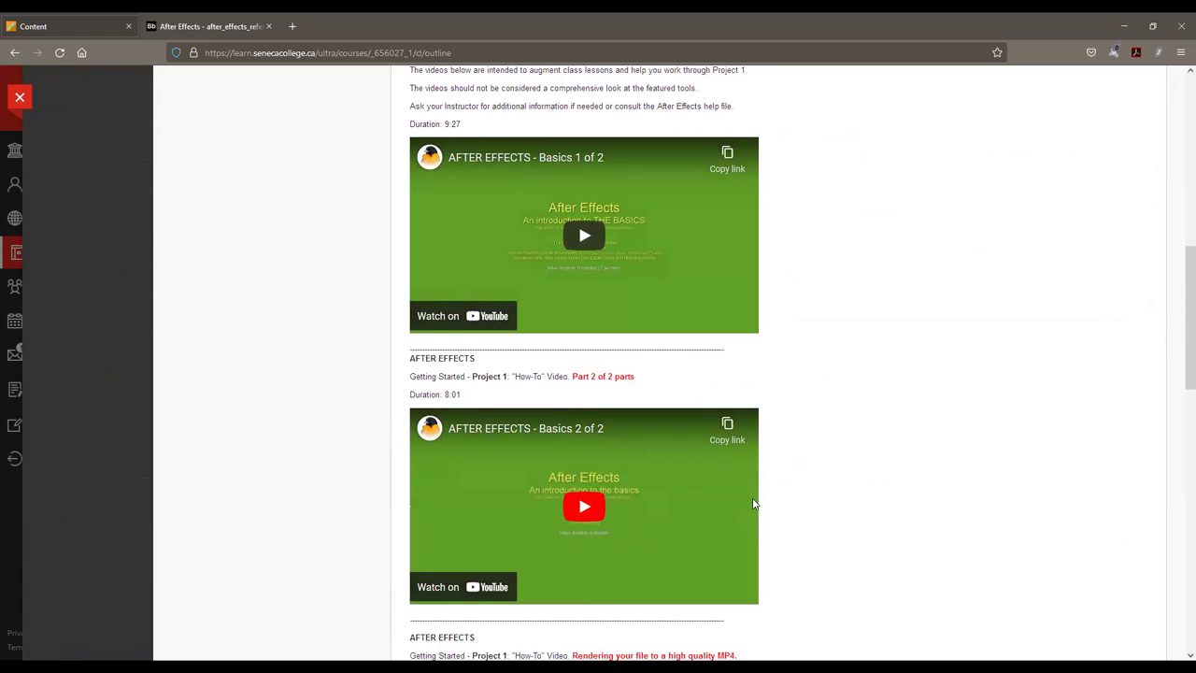
# Play the After Effects Basics 1 of 2 video, skip ahead to its layer and shape animation parts, and pause it.
pyautogui.click(687, 212)
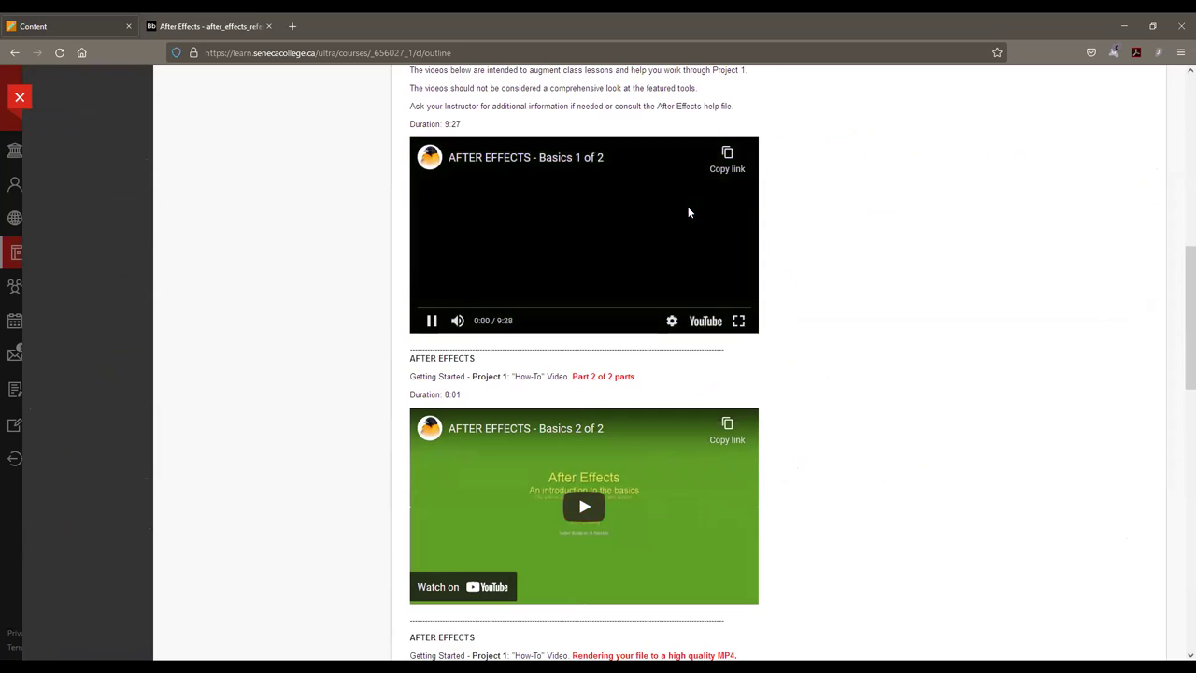
pyautogui.click(478, 308)
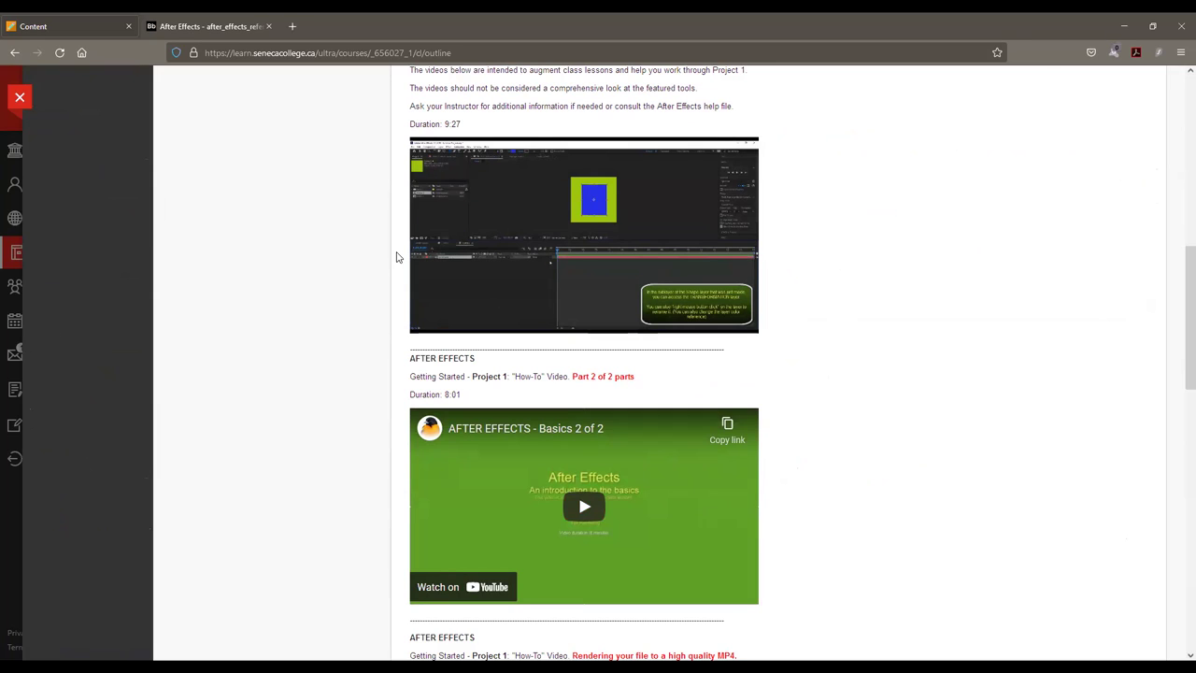
pyautogui.click(588, 309)
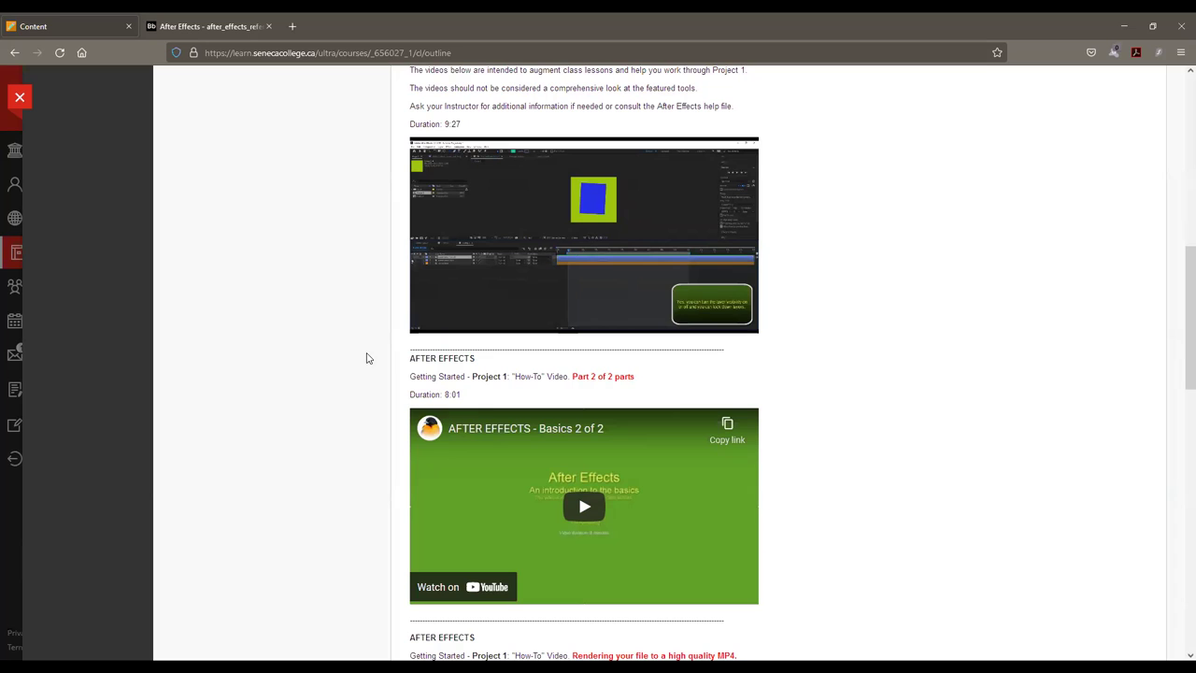
pyautogui.click(432, 320)
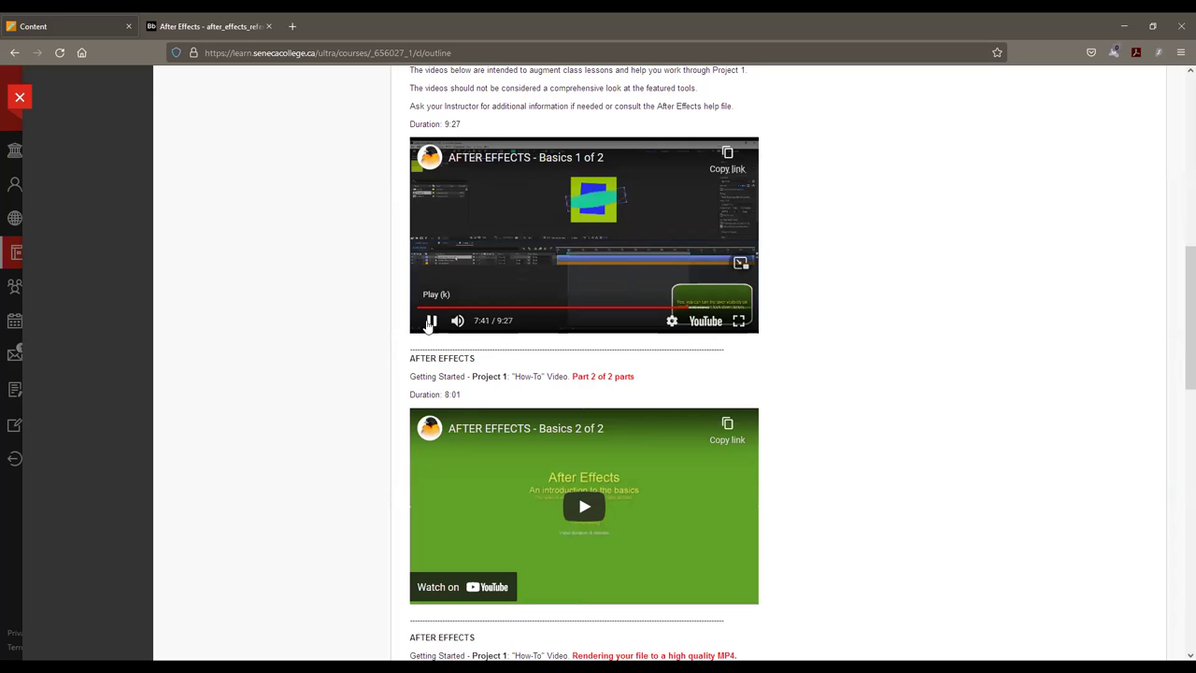
pyautogui.scroll(3, 249, 324)
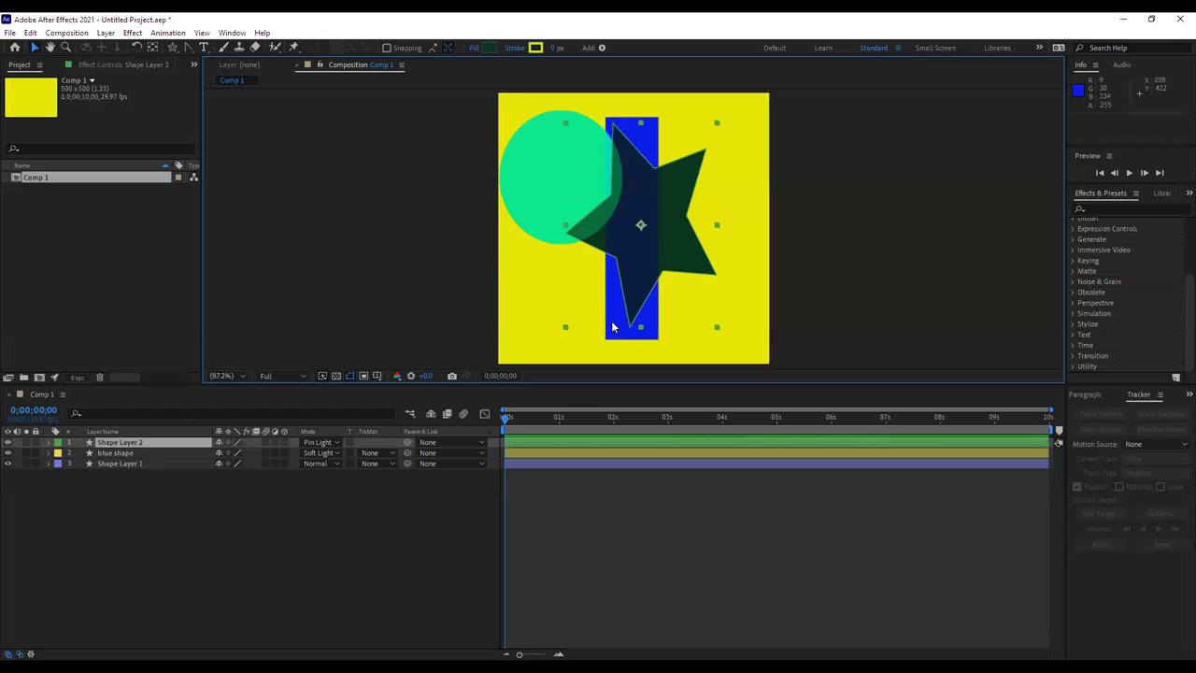
# Rename the star's layer to "scaling".
pyautogui.rightClick(122, 446)
pyautogui.click(155, 420)
pyautogui.write('scaling')
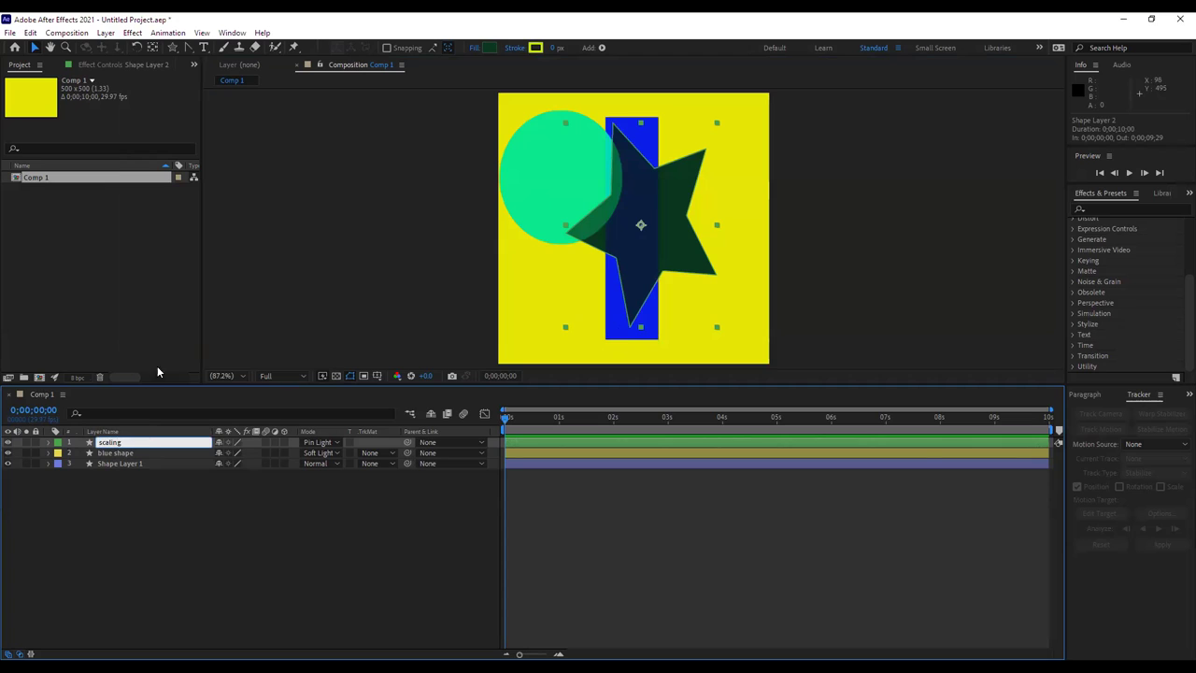
pyautogui.press('Return')
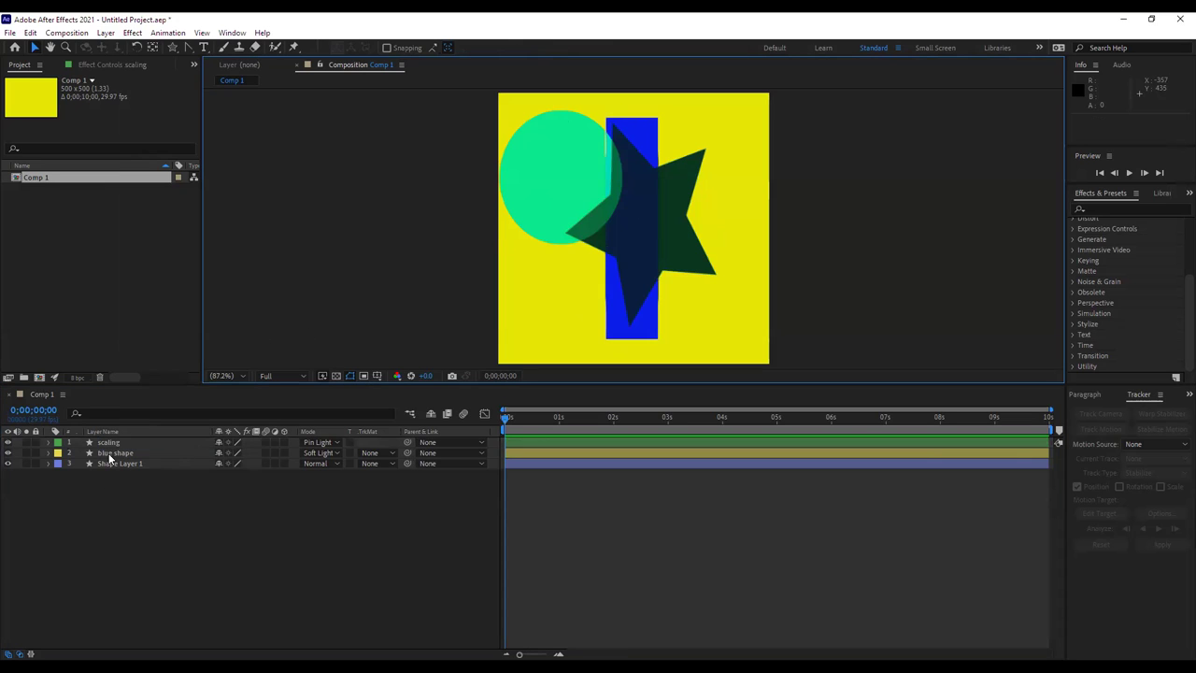
# Rename the green circle's layer to "positioning".
pyautogui.click(113, 465)
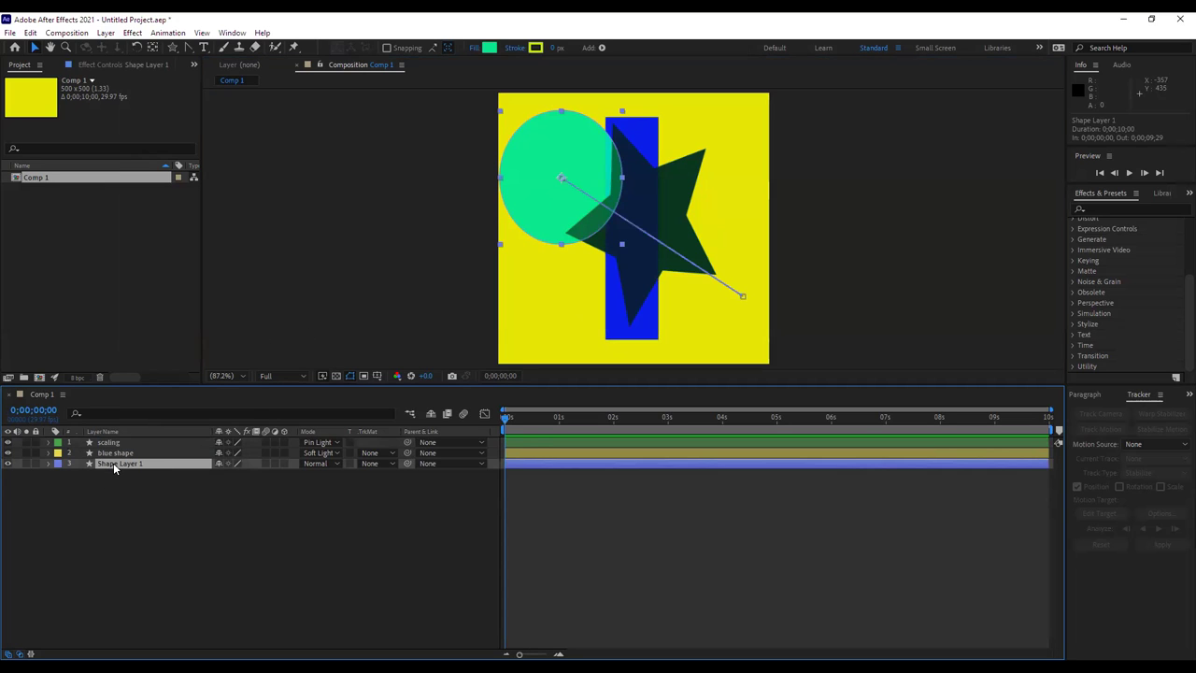
pyautogui.rightClick(113, 463)
pyautogui.click(159, 448)
pyautogui.write('positioning')
pyautogui.click(362, 259)
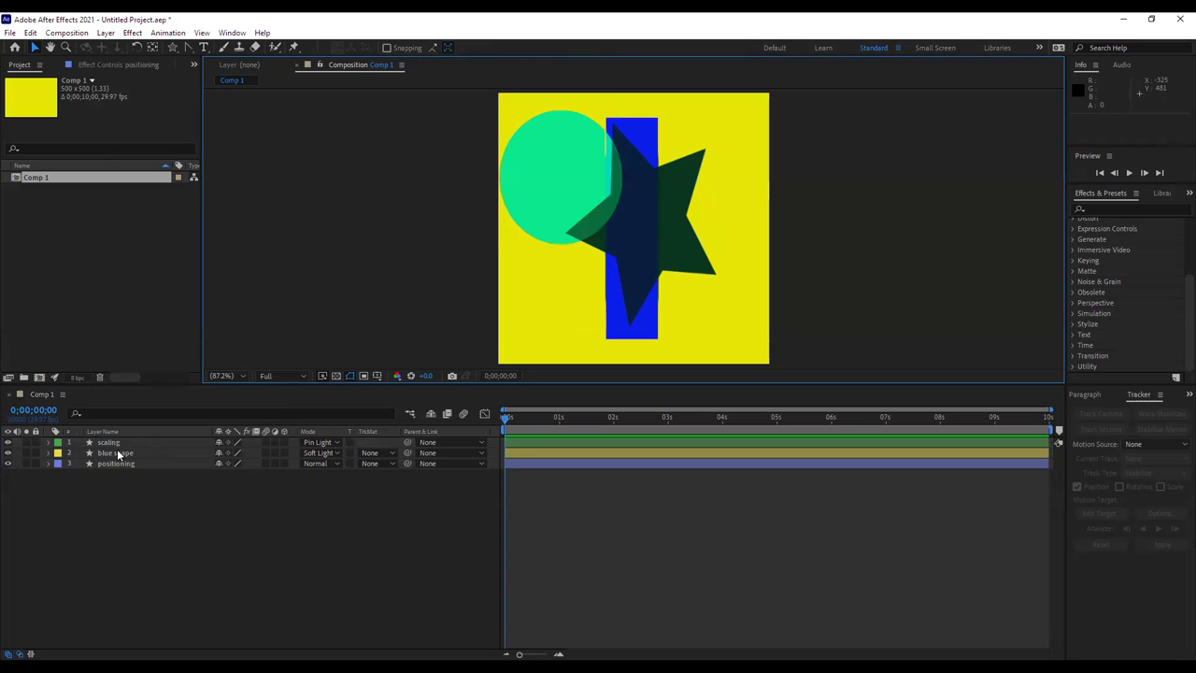
# Rename the blue shape layer as "rotation".
pyautogui.rightClick(116, 453)
pyautogui.click(159, 432)
pyautogui.write('rotation')
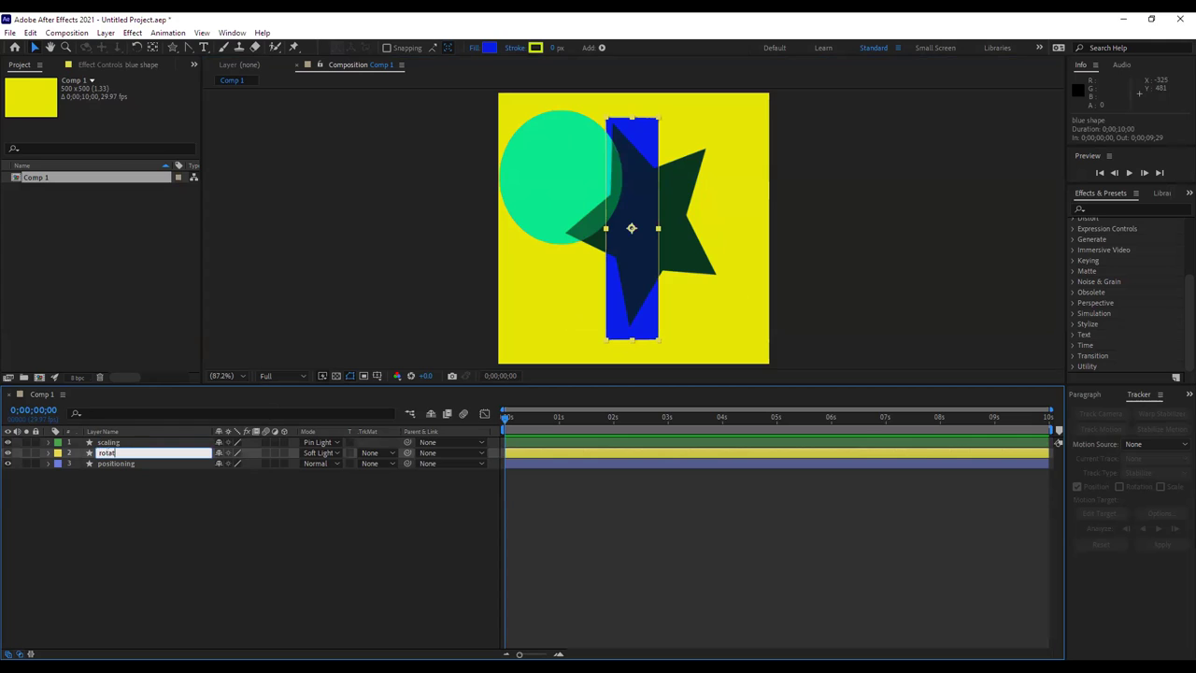
pyautogui.click(291, 228)
# Draw a large pentagon with the Polygon Tool over the composition's upper-left area as a new shape layer.
pyautogui.click(171, 50)
pyautogui.click(171, 50)
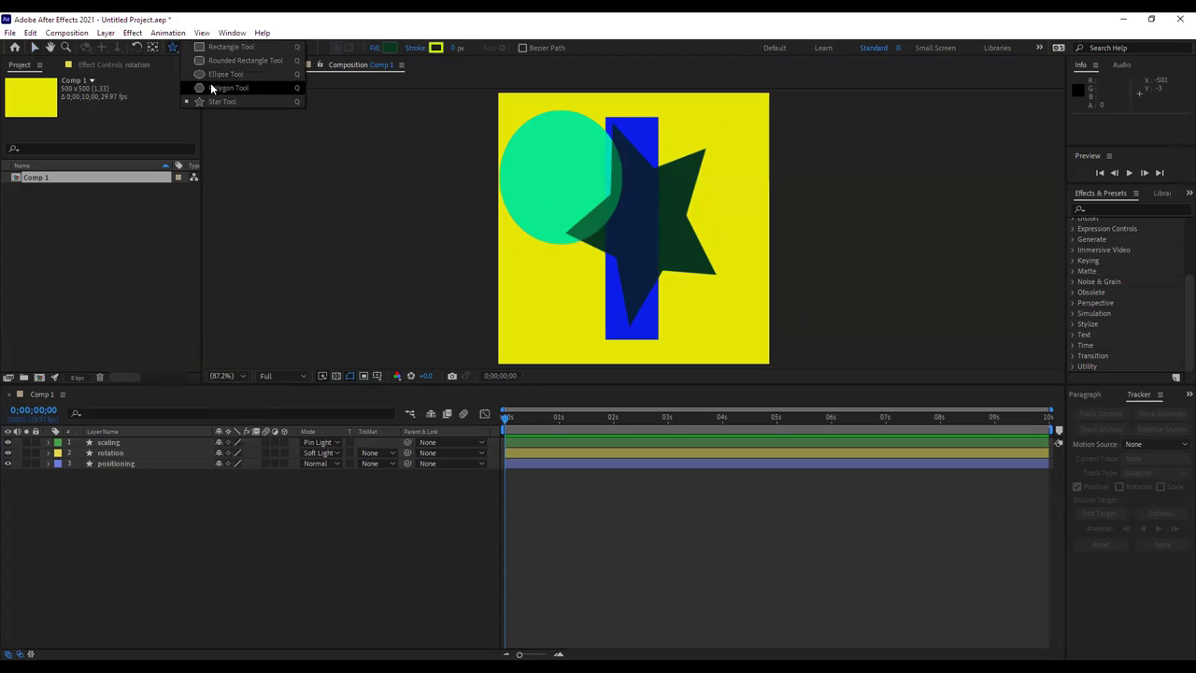
pyautogui.click(213, 89)
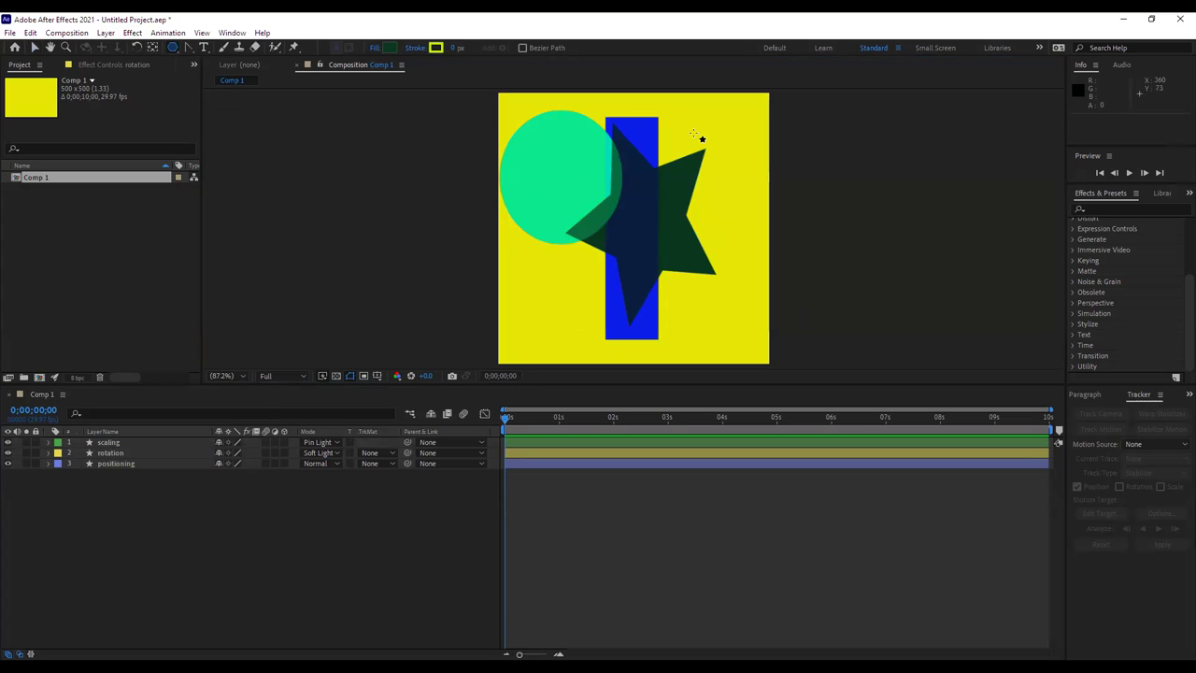
pyautogui.moveTo(556, 167)
pyautogui.mouseDown()
pyautogui.moveTo(717, 311)
pyautogui.moveTo(665, 270)
pyautogui.moveTo(653, 230)
pyautogui.mouseUp()
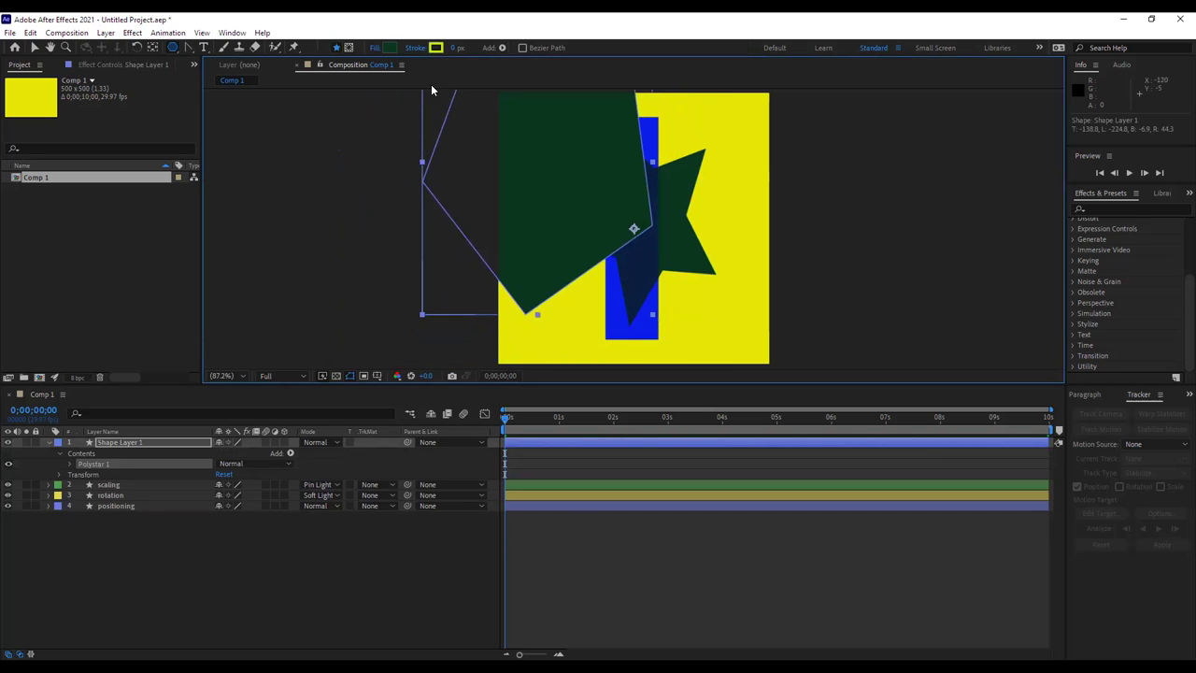
# Change the pentagon's fill colour to bright red.
pyautogui.click(389, 47)
pyautogui.click(592, 270)
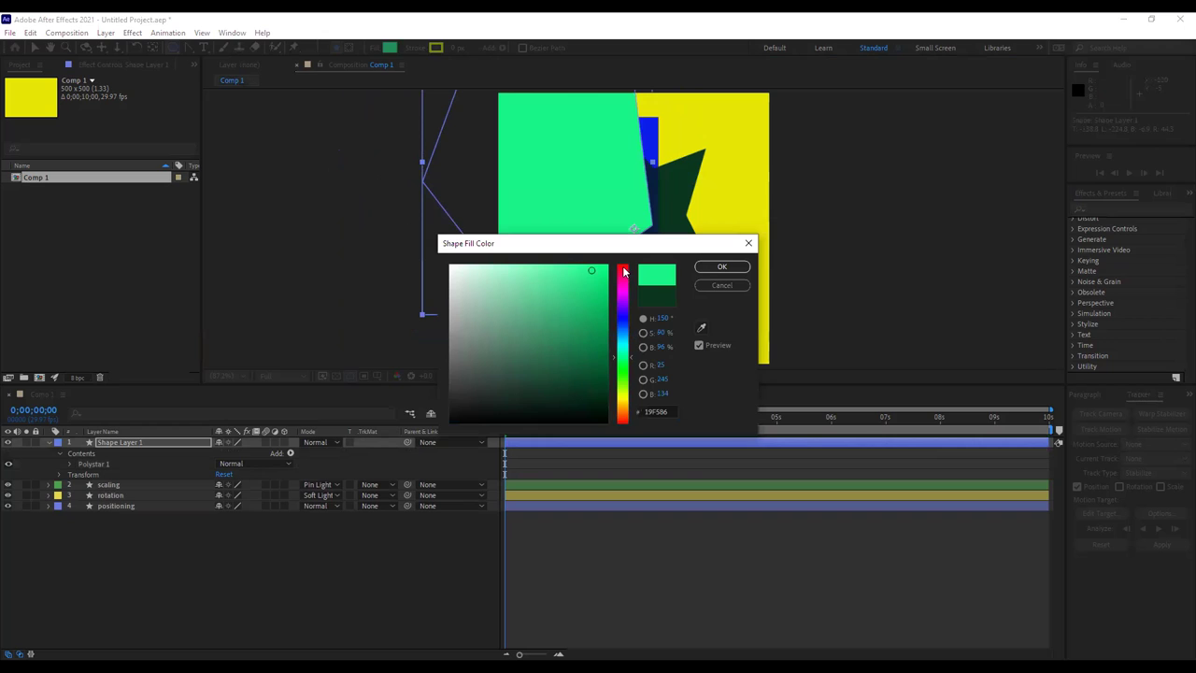
pyautogui.click(624, 271)
pyautogui.click(721, 266)
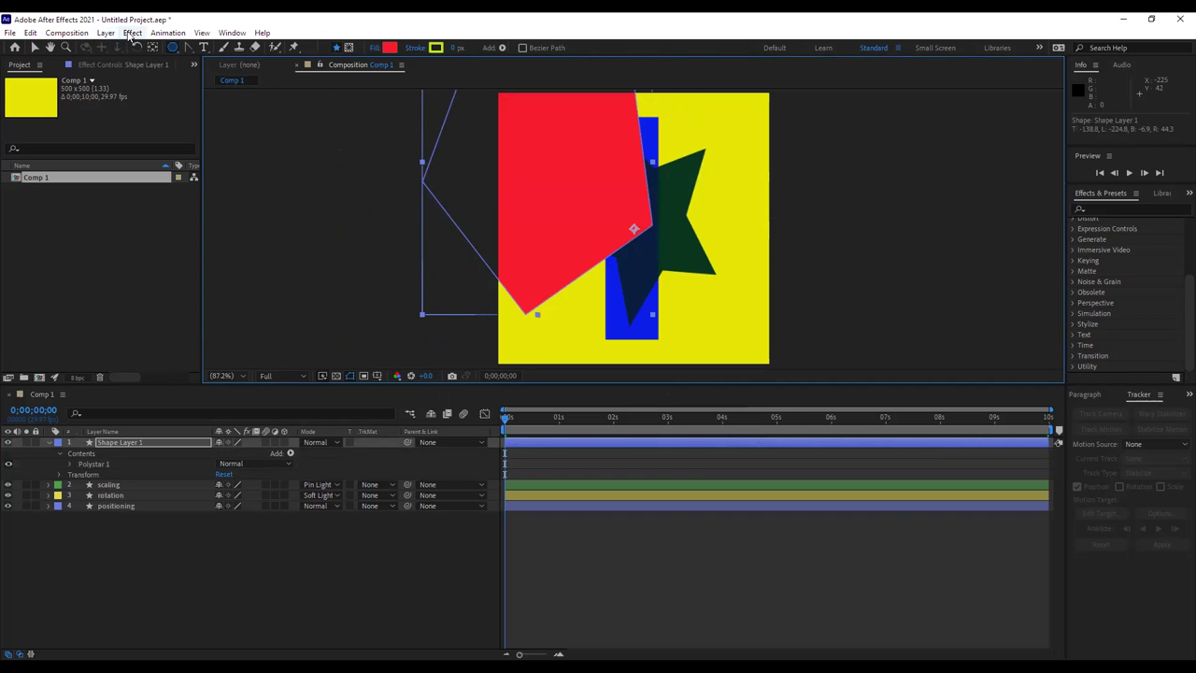
# Center the anchor point in the pentagon's layer content and move the pentagon to about the middle of the composition.
pyautogui.click(106, 33)
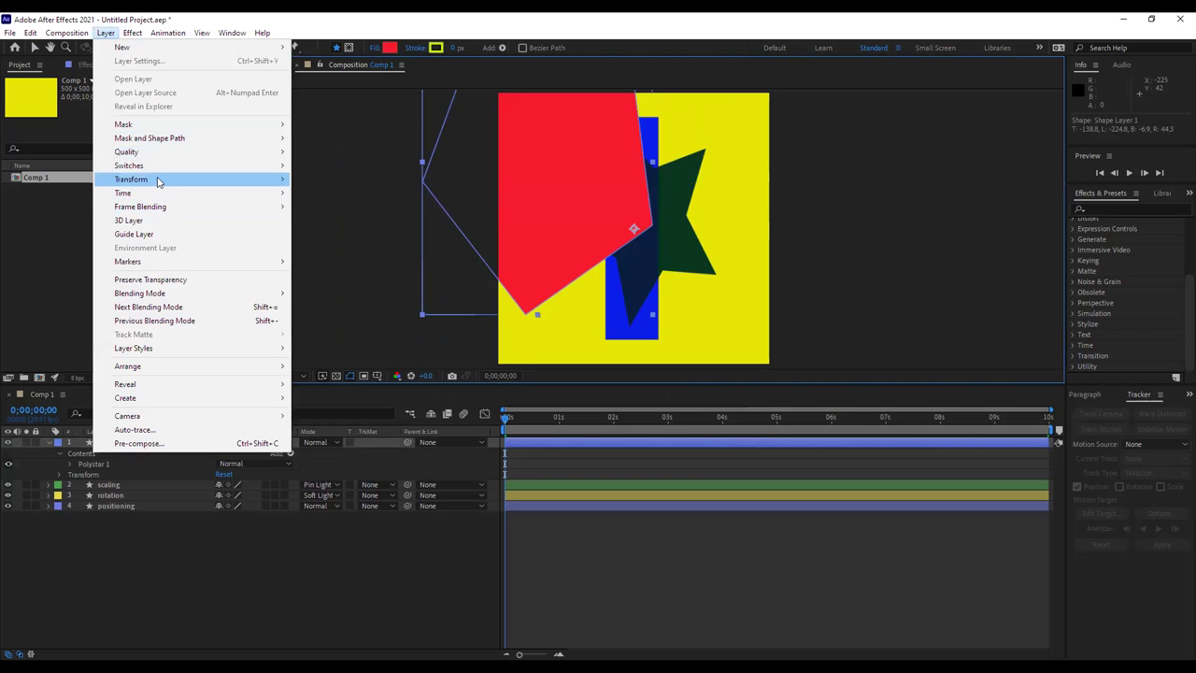
pyautogui.moveTo(158, 181)
pyautogui.click(393, 322)
pyautogui.click(33, 47)
pyautogui.moveTo(536, 242); pyautogui.dragTo(612, 308)
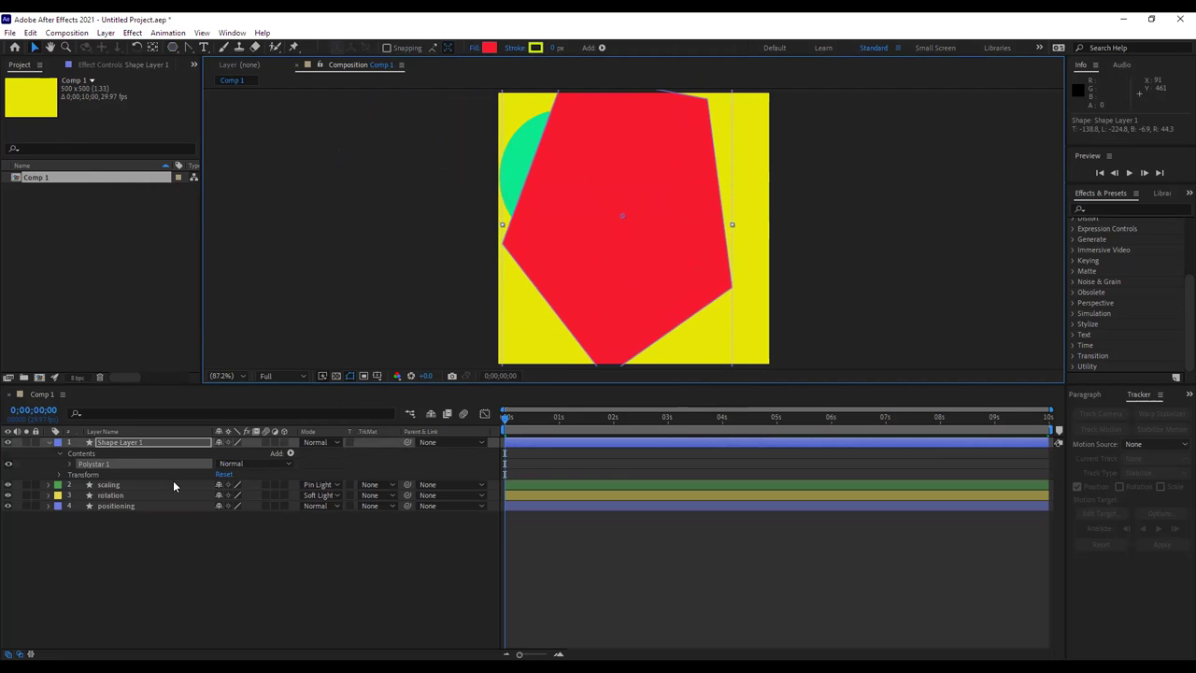
# Try the pentagon layer below the scaling layer and restore it to the top of the layer stack.
pyautogui.click(136, 441)
pyautogui.moveTo(134, 445); pyautogui.dragTo(138, 495)
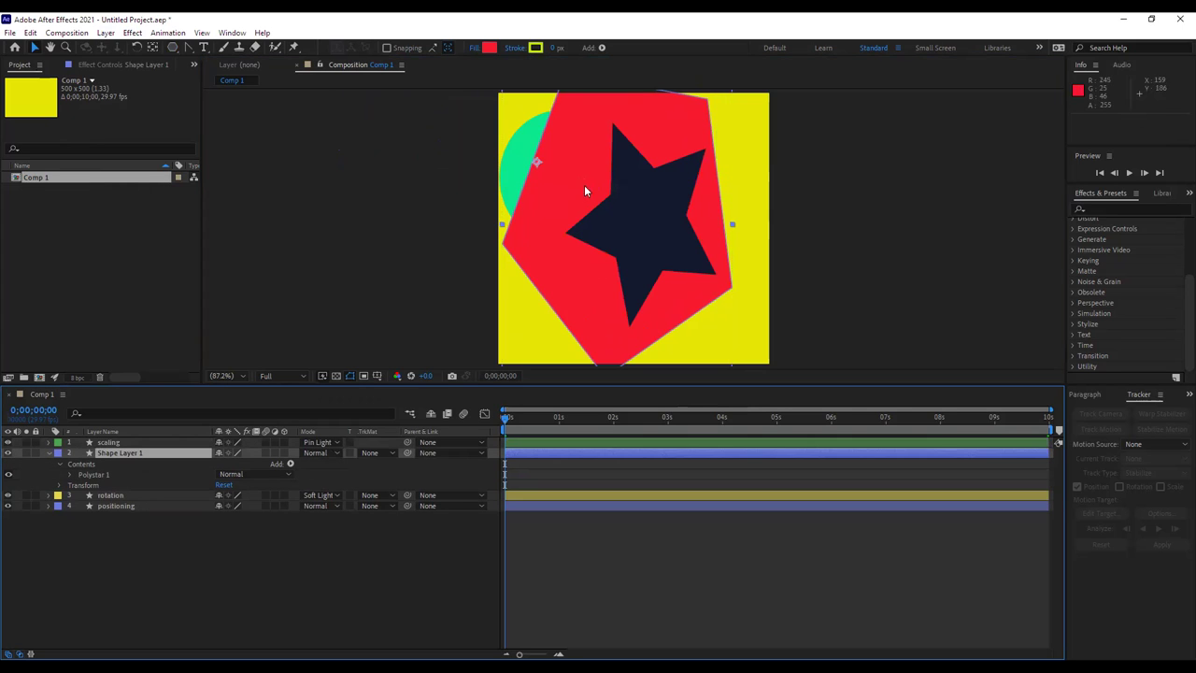
pyautogui.click(134, 455)
pyautogui.click(133, 441)
pyautogui.hotkey('ctrl', '[')
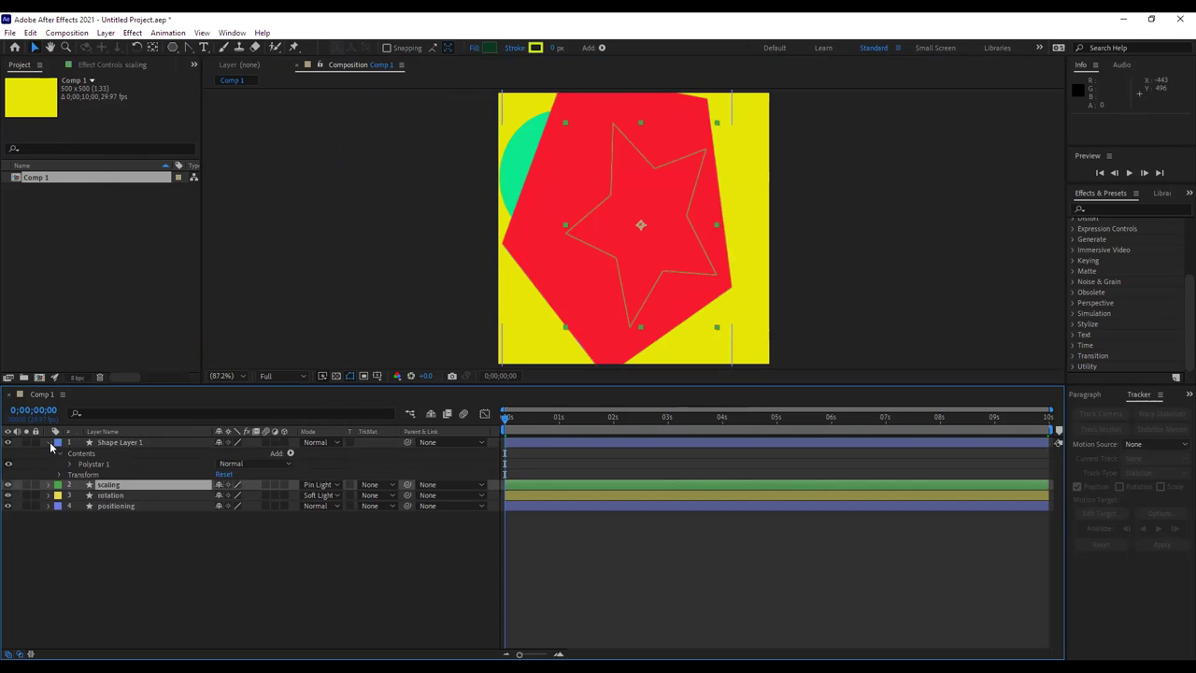
# Collapse the pentagon layer's properties and rename the layer as "opacity".
pyautogui.click(49, 442)
pyautogui.click(124, 441)
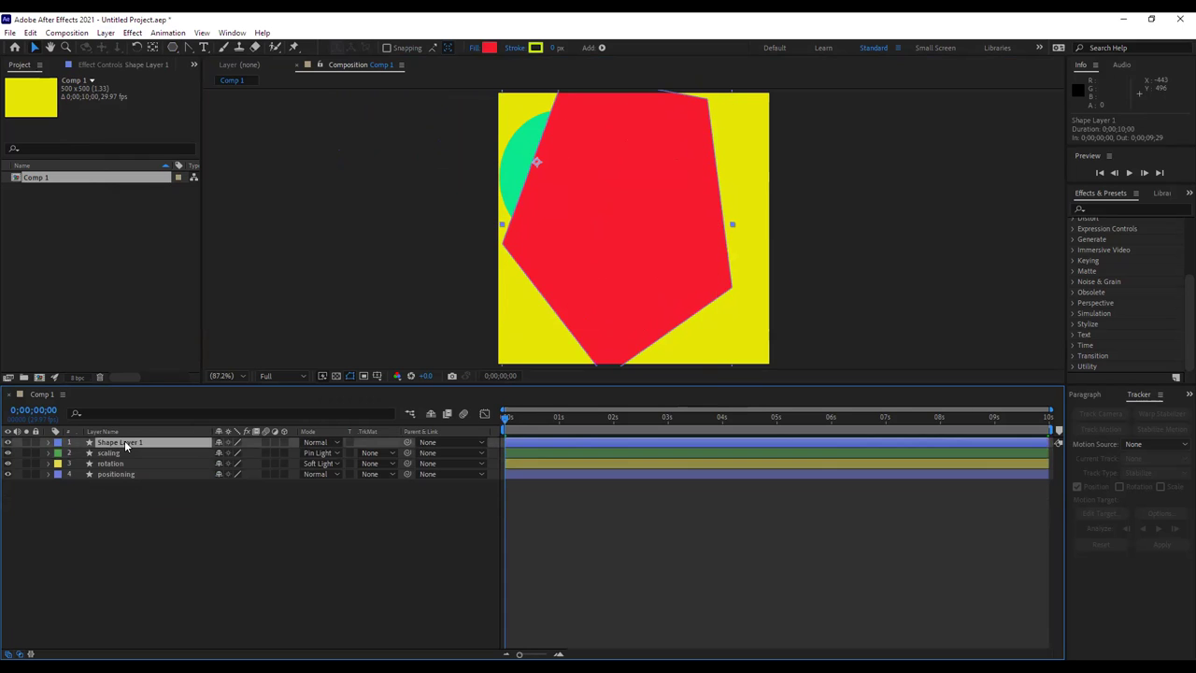
pyautogui.rightClick(124, 440)
pyautogui.click(172, 423)
pyautogui.write('opacity')
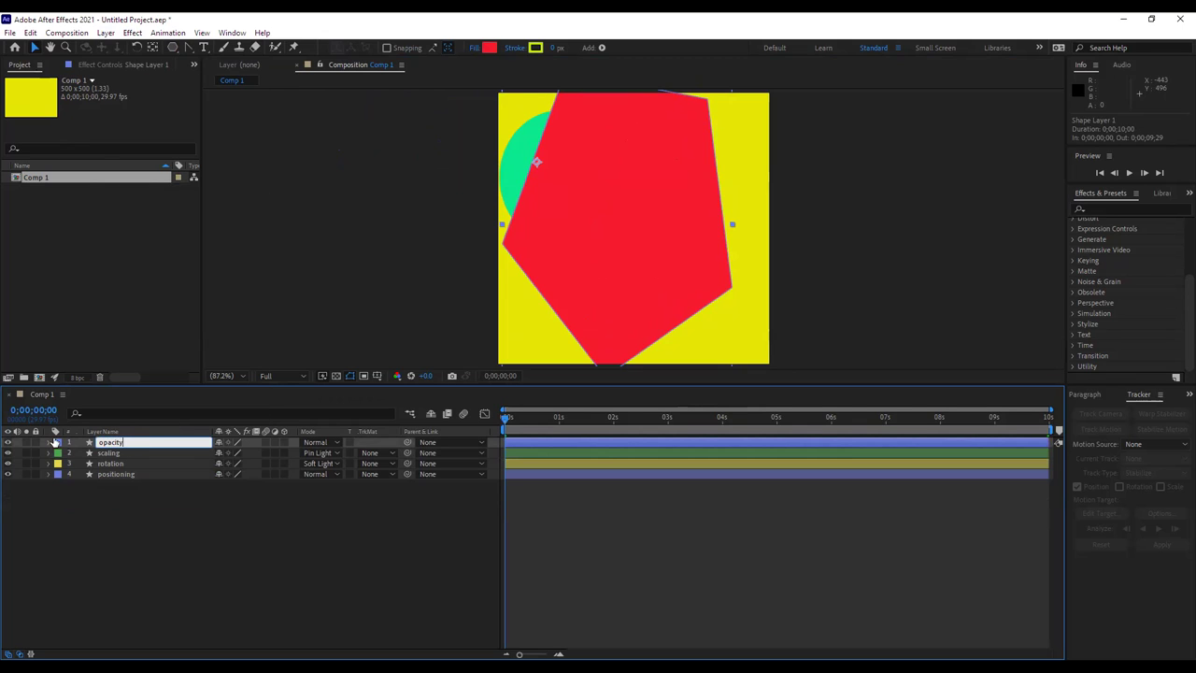
pyautogui.press('Return')
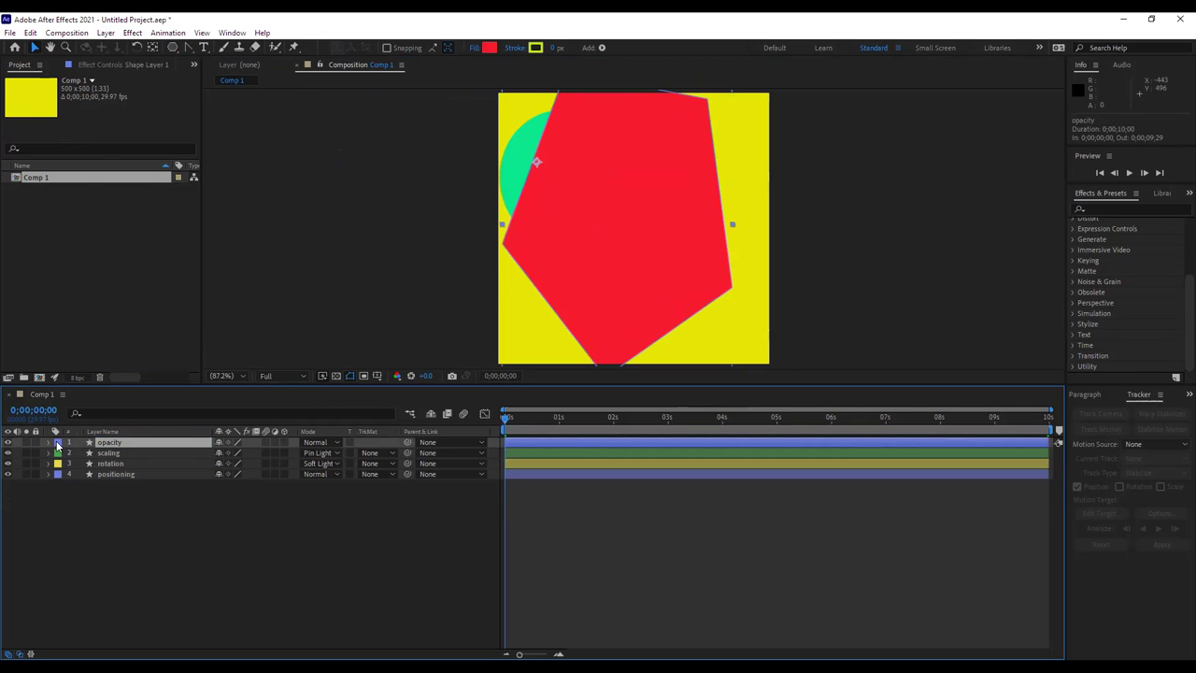
# Set the opacity layer's label colour to red.
pyautogui.click(57, 442)
pyautogui.click(83, 233)
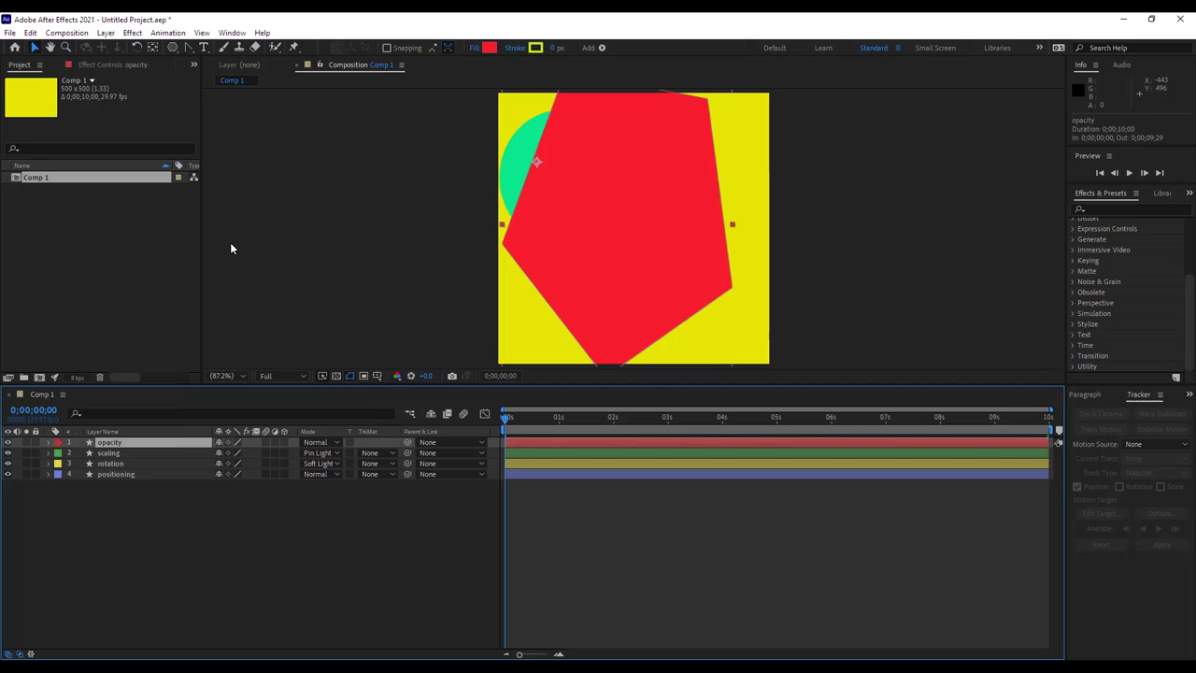
pyautogui.click(297, 247)
pyautogui.click(626, 239)
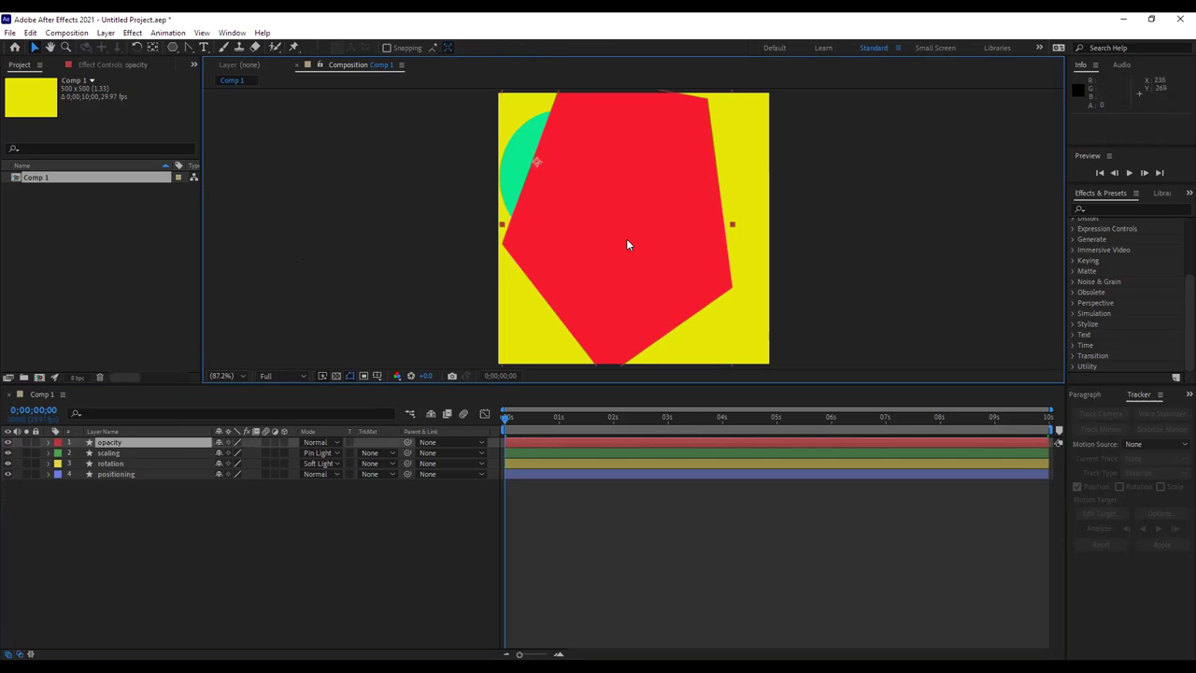
# Expand the opacity layer's Transform properties and enable Opacity keyframing at the start of the timeline.
pyautogui.click(48, 444)
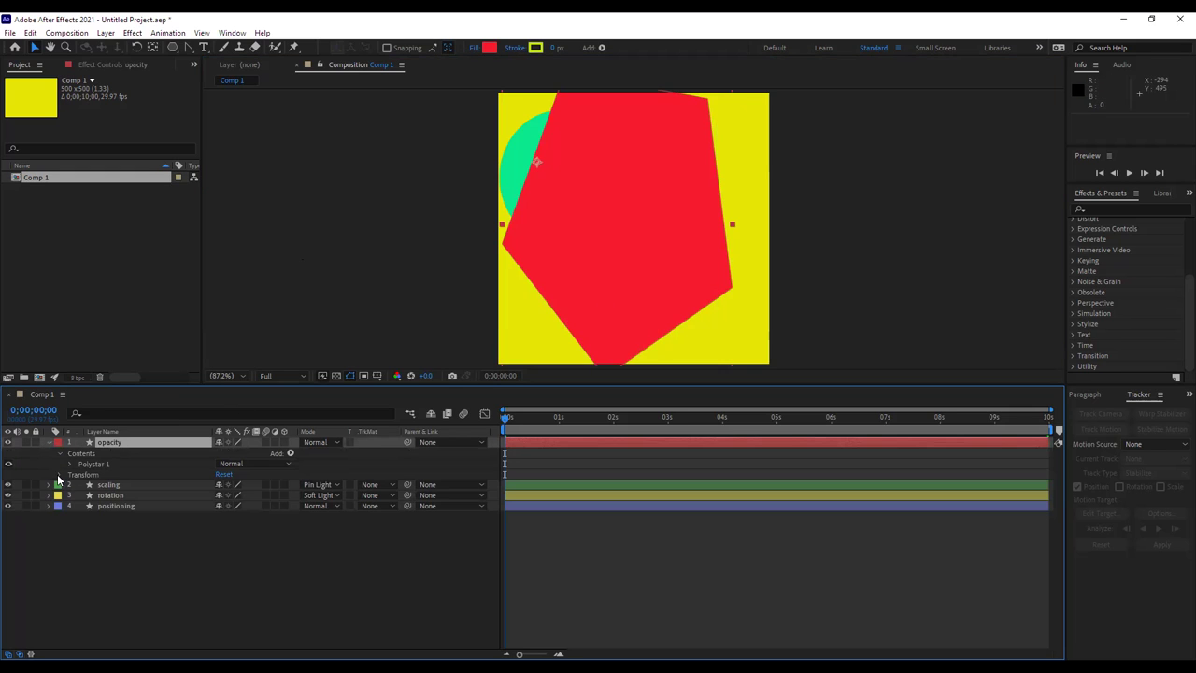
pyautogui.click(59, 475)
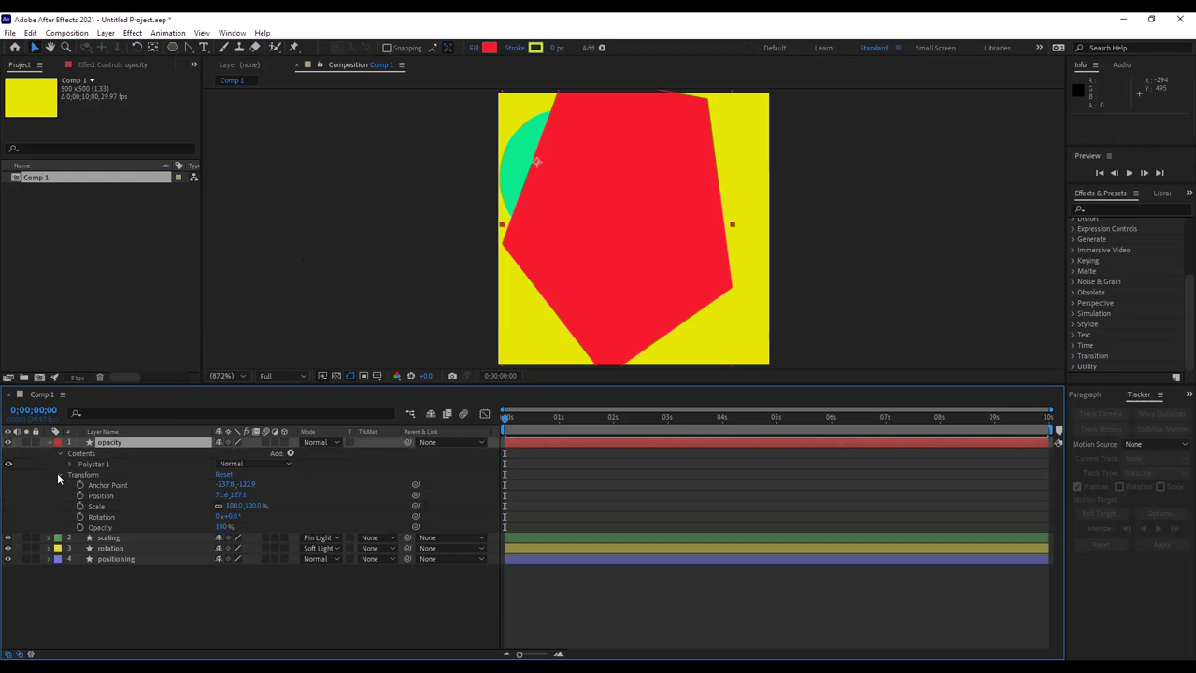
pyautogui.click(79, 524)
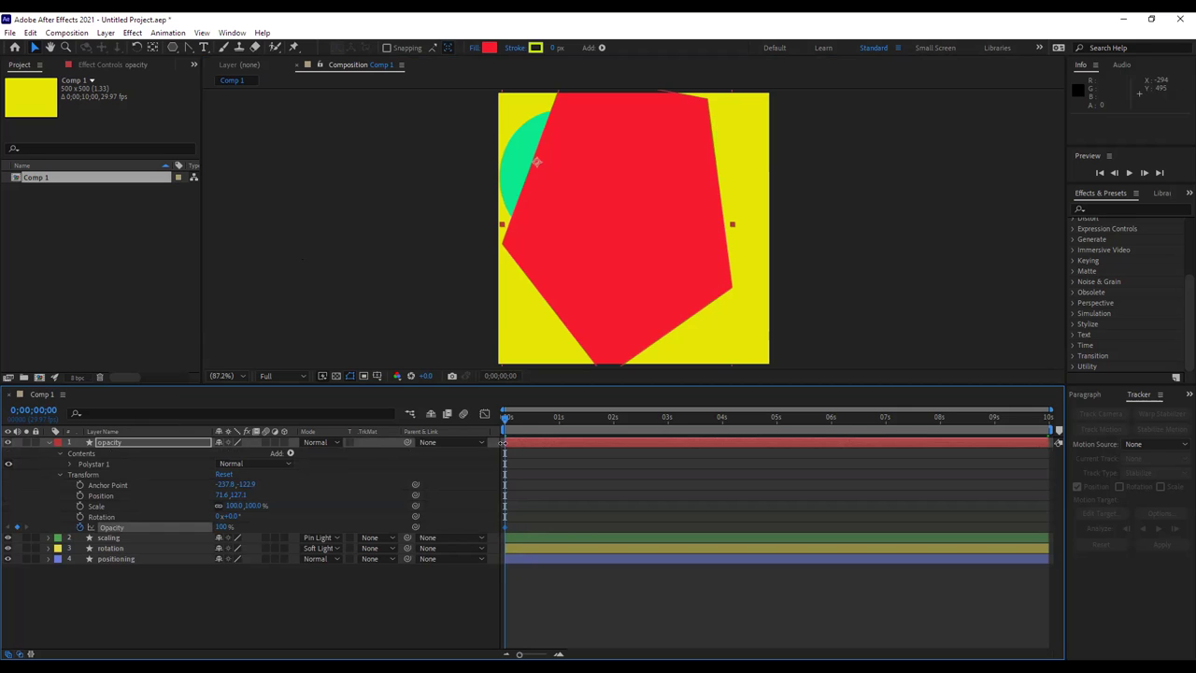
pyautogui.moveTo(505, 417)
pyautogui.mouseDown()
pyautogui.moveTo(520, 415)
pyautogui.moveTo(495, 411)
pyautogui.mouseUp()
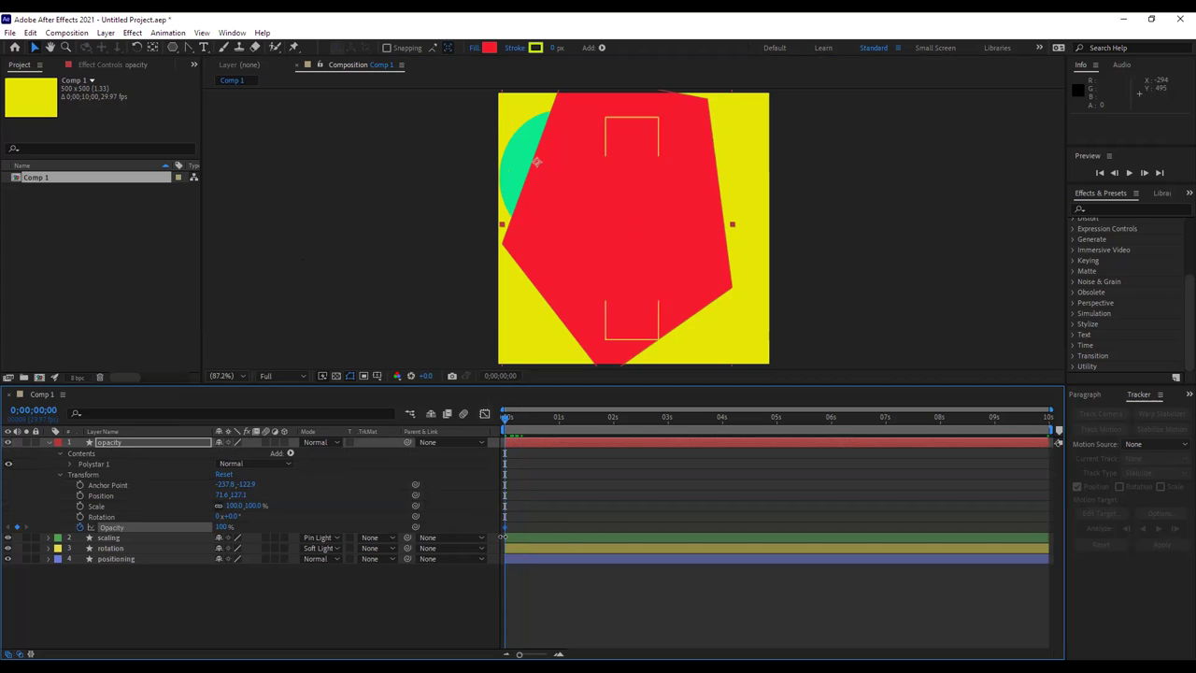
pyautogui.moveTo(505, 527)
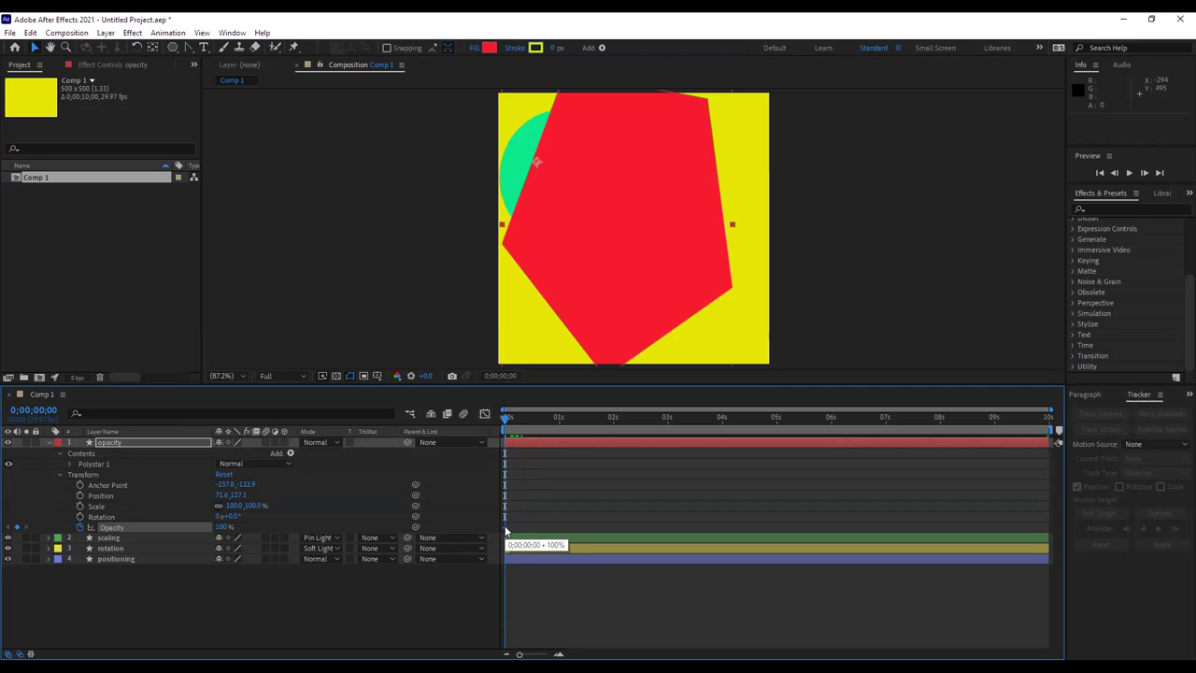
# Try 50% on the first Opacity keyframe and settle on 0%.
pyautogui.click(220, 529)
pyautogui.write('50')
pyautogui.press('Return')
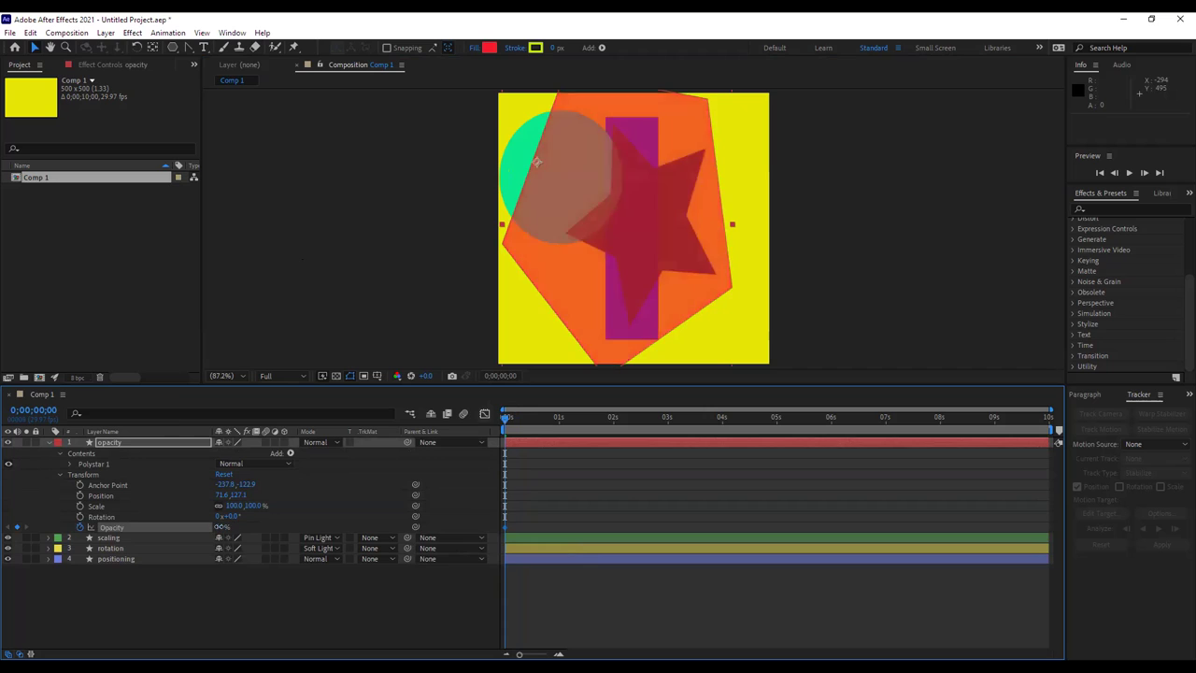
pyautogui.moveTo(220, 527); pyautogui.dragTo(150, 522)
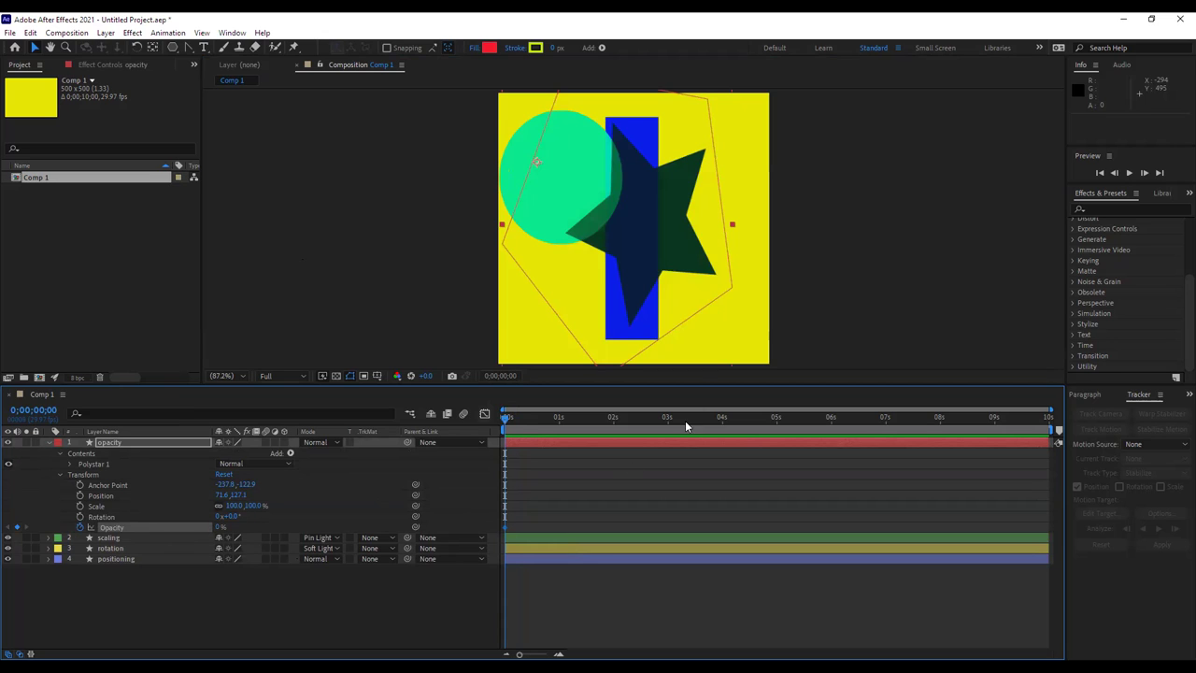
# Add Opacity keyframes that are nearly fully opaque at 2 seconds and 66% at 0;00;03;04.
pyautogui.moveTo(506, 421); pyautogui.dragTo(613, 418)
pyautogui.moveTo(224, 532); pyautogui.dragTo(315, 531)
pyautogui.press('space')
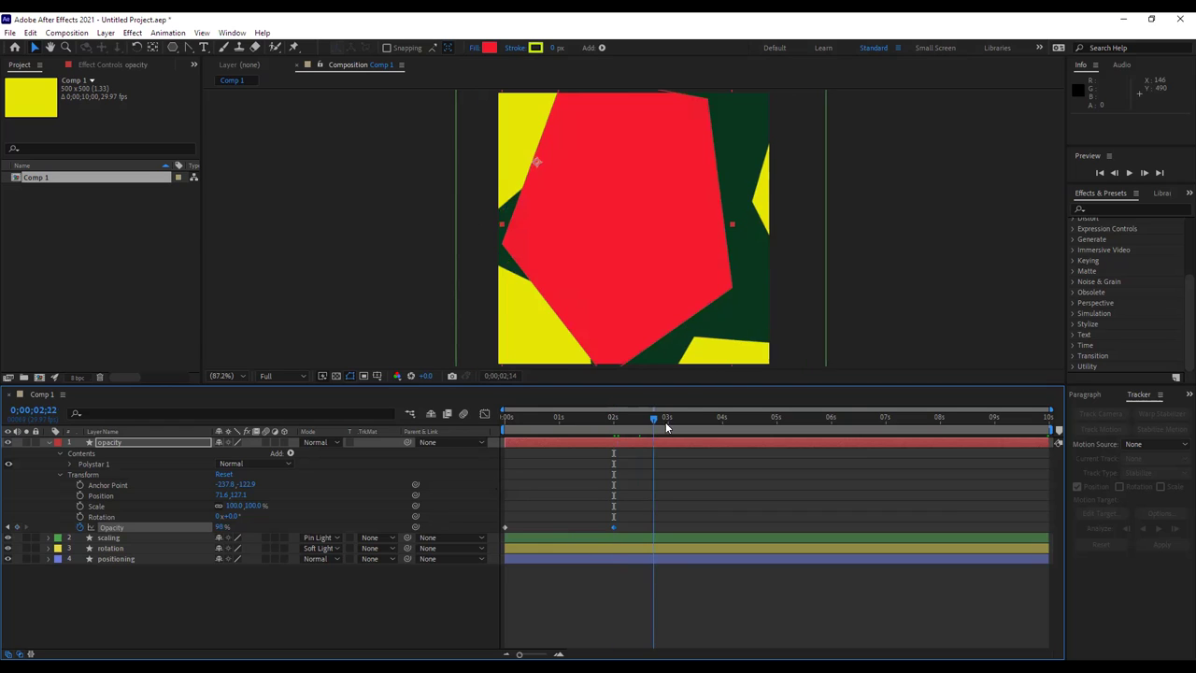
pyautogui.moveTo(207, 525); pyautogui.dragTo(187, 527)
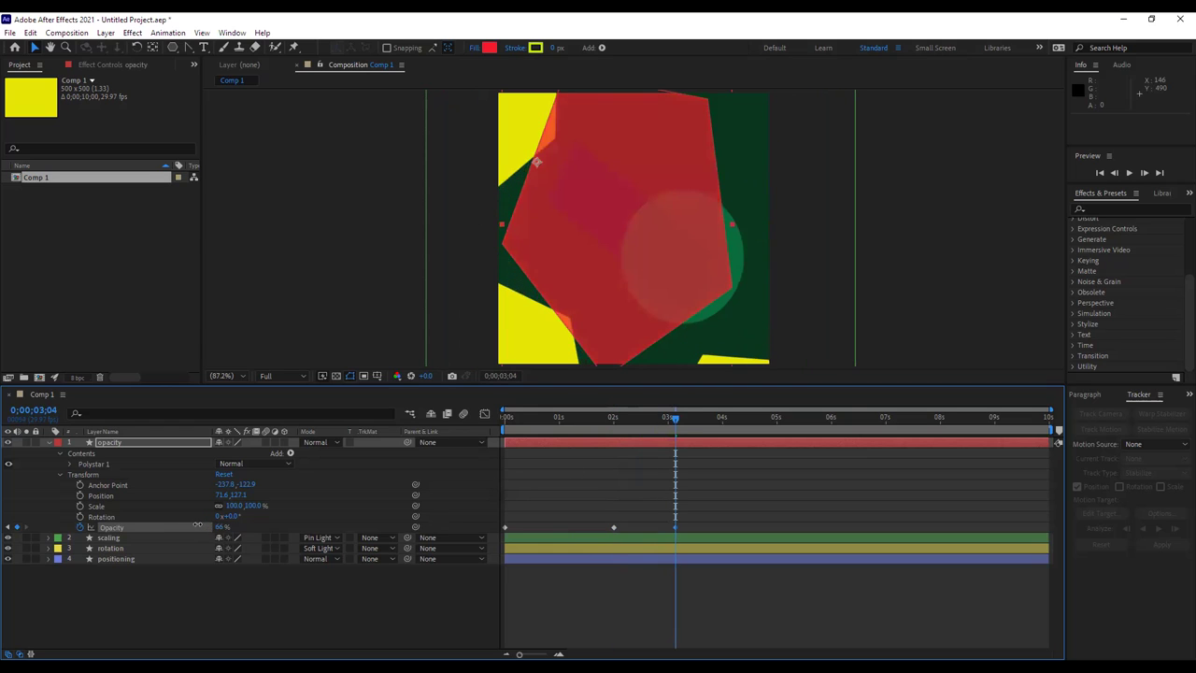
# Add Opacity keyframes of 88% at 0;00;04;23 and 0% at 0;00;08;15.
pyautogui.moveTo(673, 420); pyautogui.dragTo(765, 418)
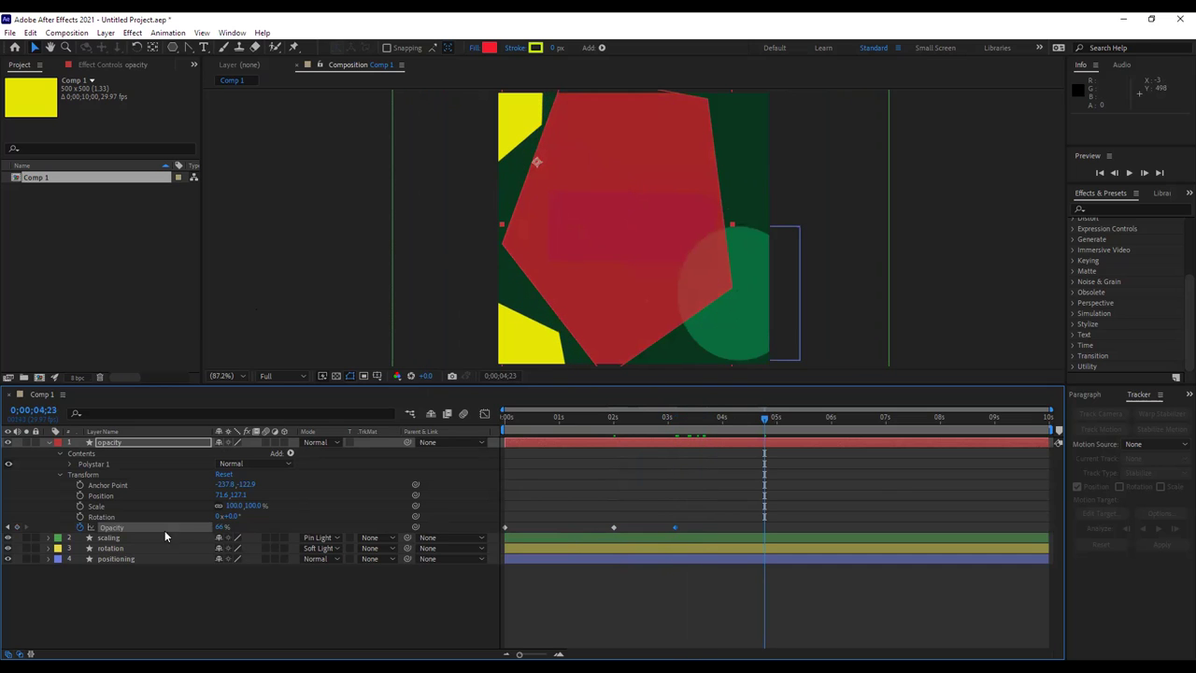
pyautogui.moveTo(217, 529); pyautogui.dragTo(250, 528)
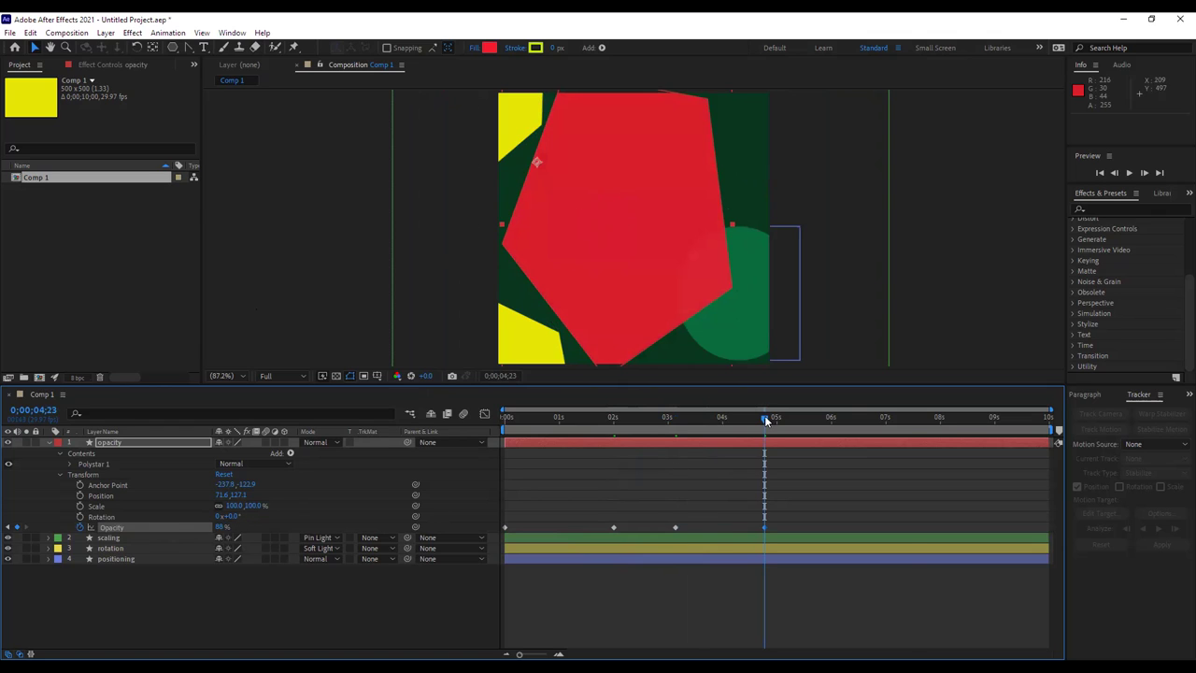
pyautogui.press('space')
pyautogui.click(221, 527)
pyautogui.write('0')
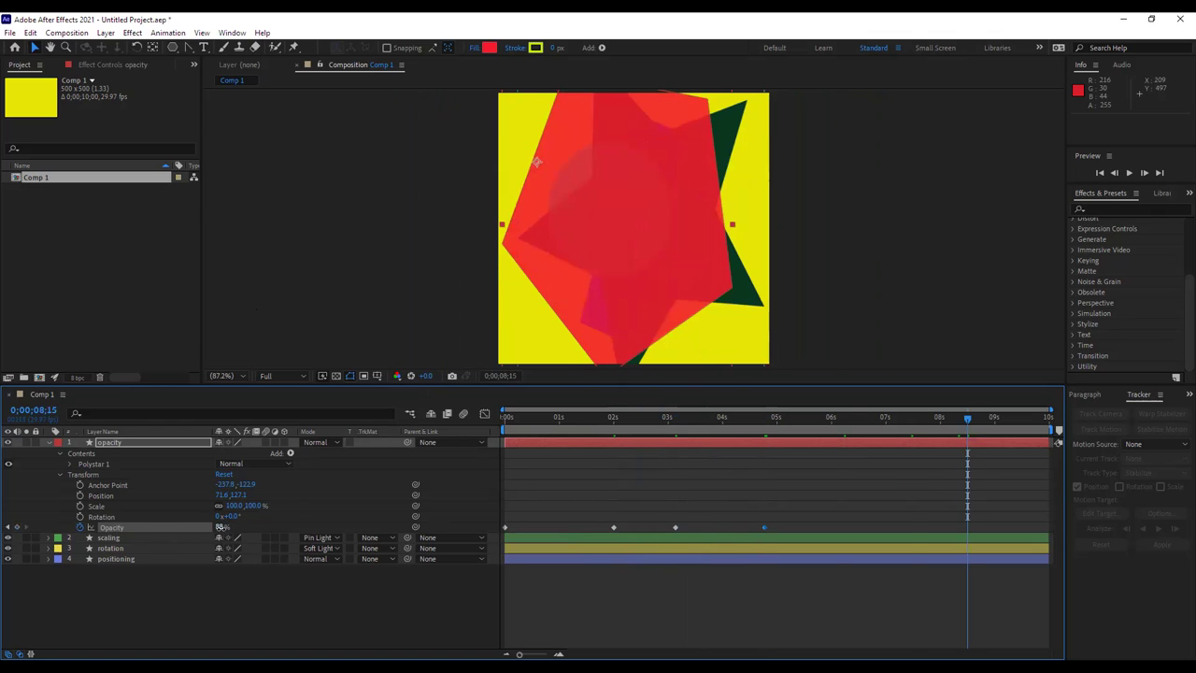
pyautogui.press('Return')
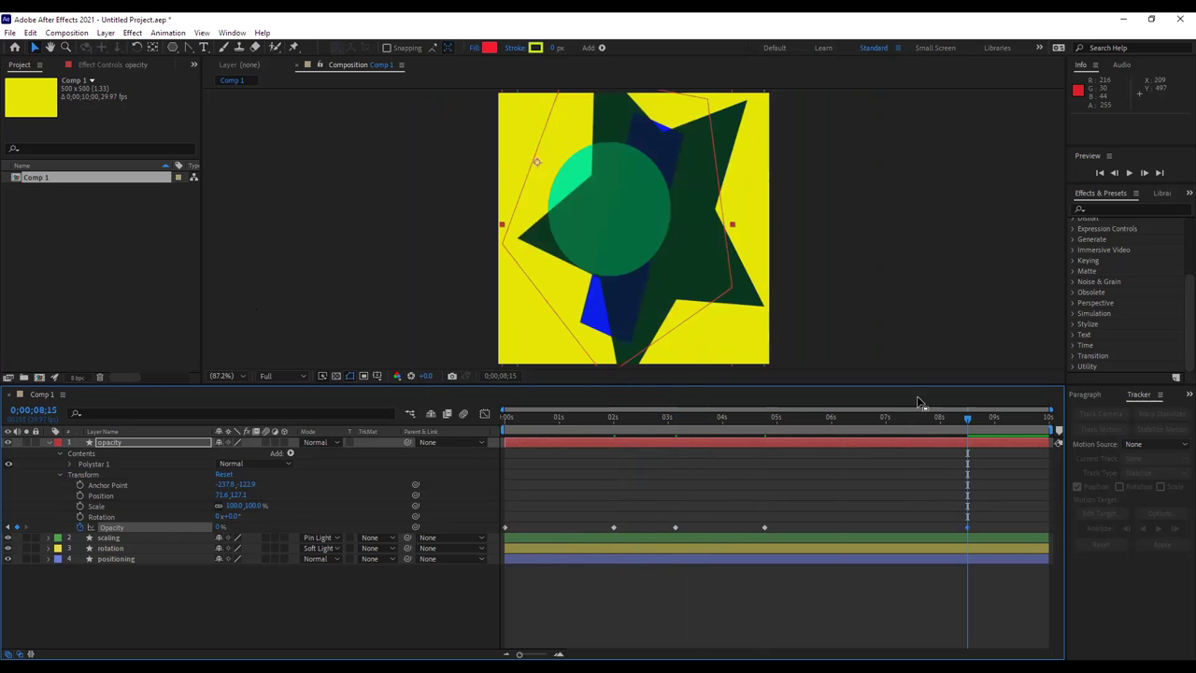
# Preview the whole animation from the beginning of the composition and stop playback.
pyautogui.click(869, 283)
pyautogui.press('Home')
pyautogui.press('space')
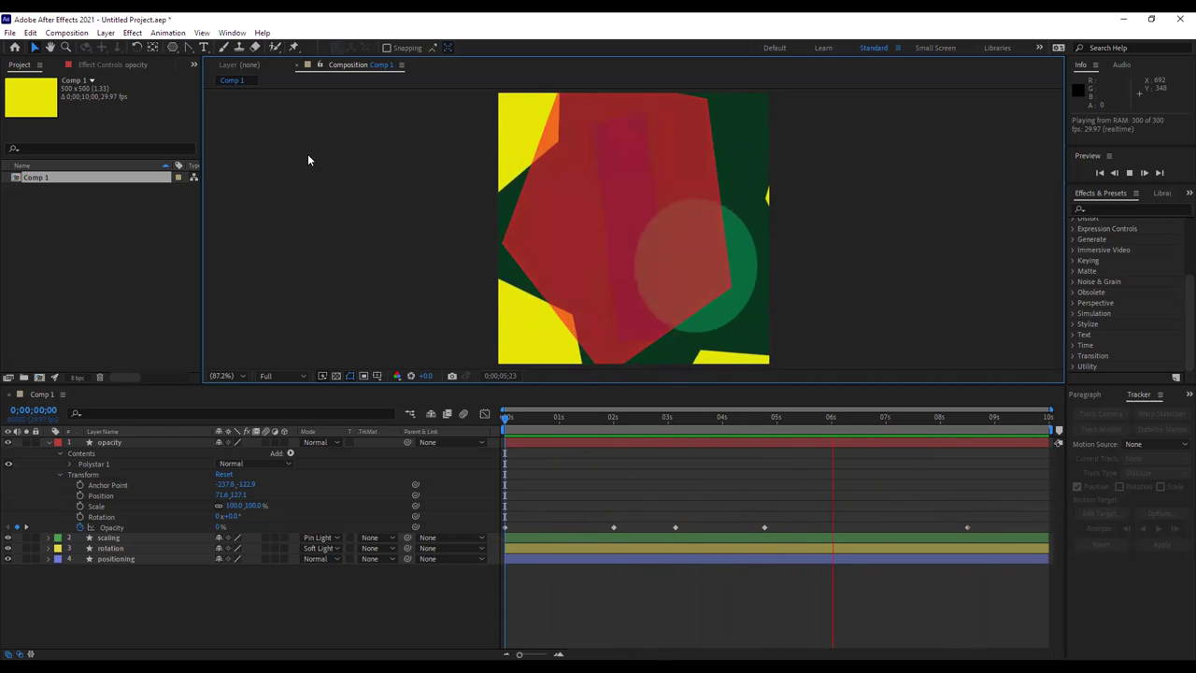
pyautogui.press('space')
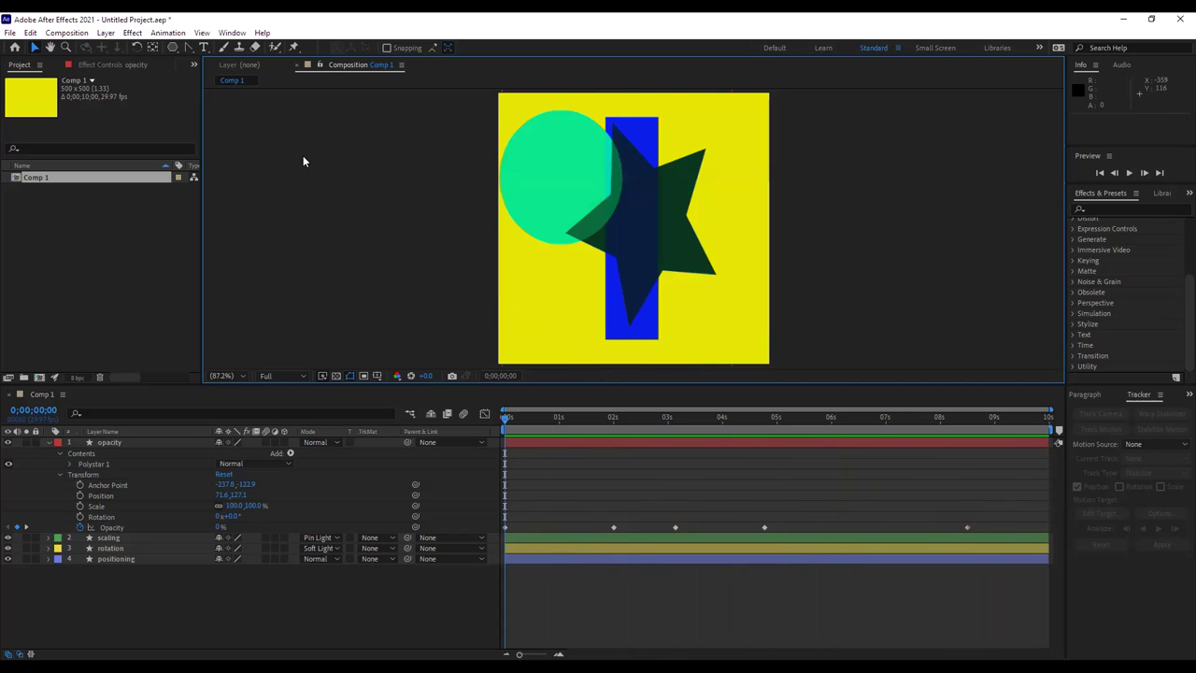
# Expand the properties of the scaling and rotation layers and enlarge the timeline area to fit them.
pyautogui.click(42, 548)
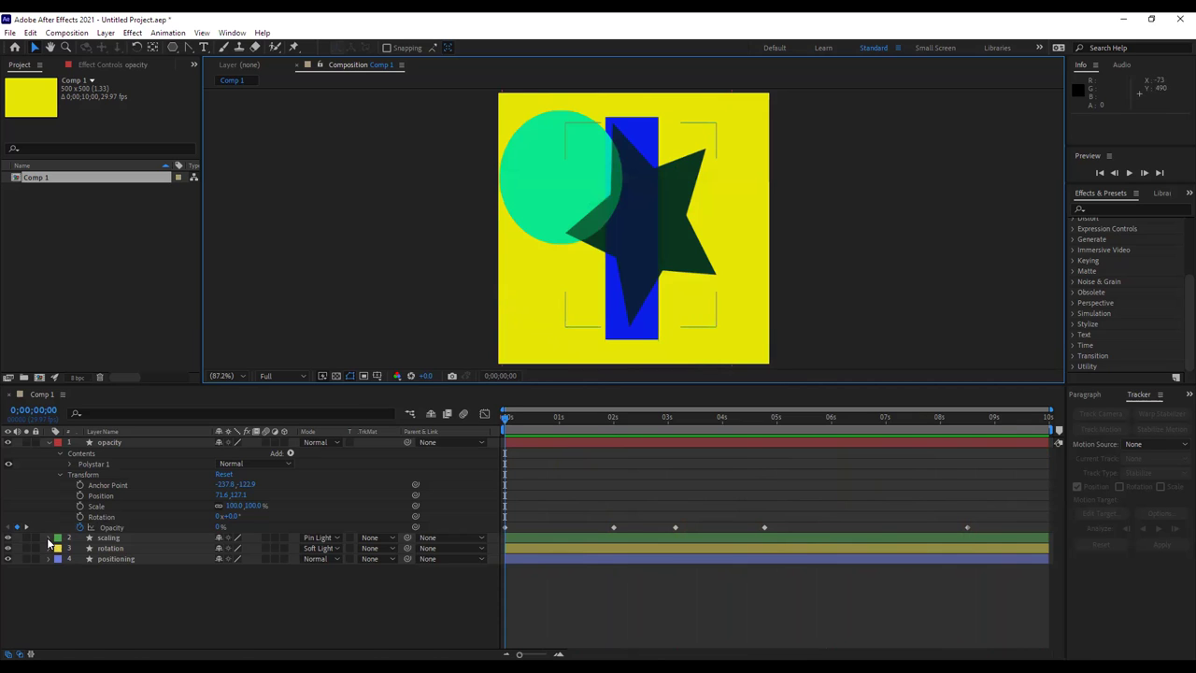
pyautogui.click(48, 539)
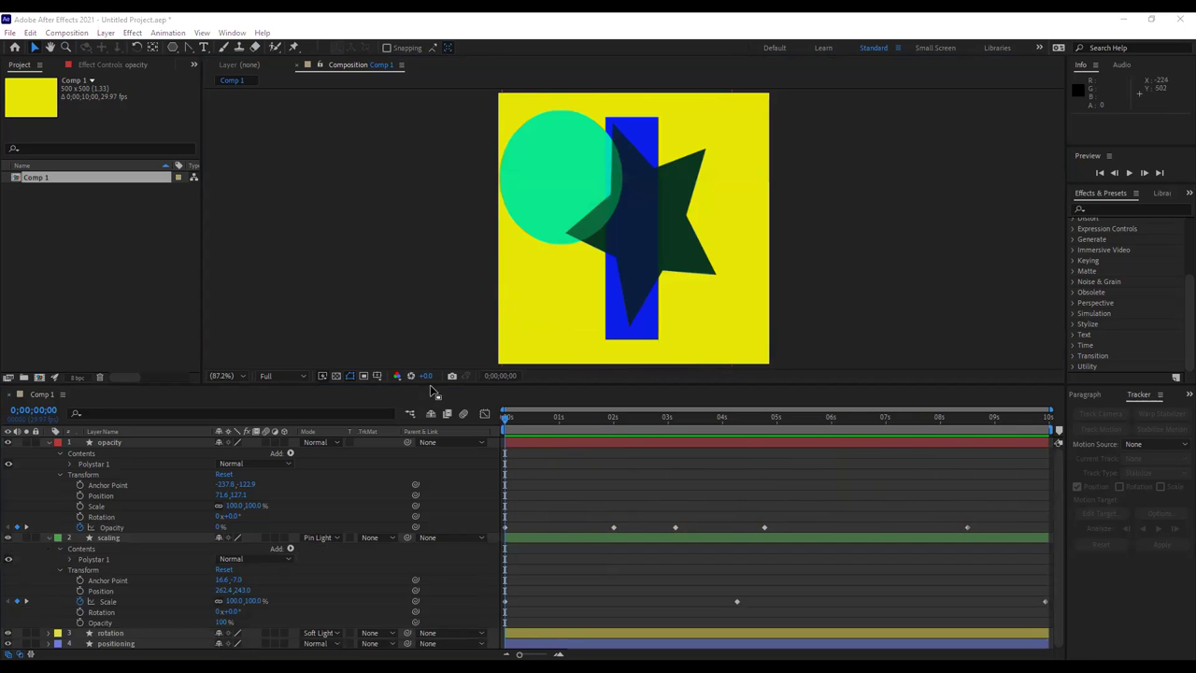
pyautogui.moveTo(431, 383); pyautogui.dragTo(431, 363)
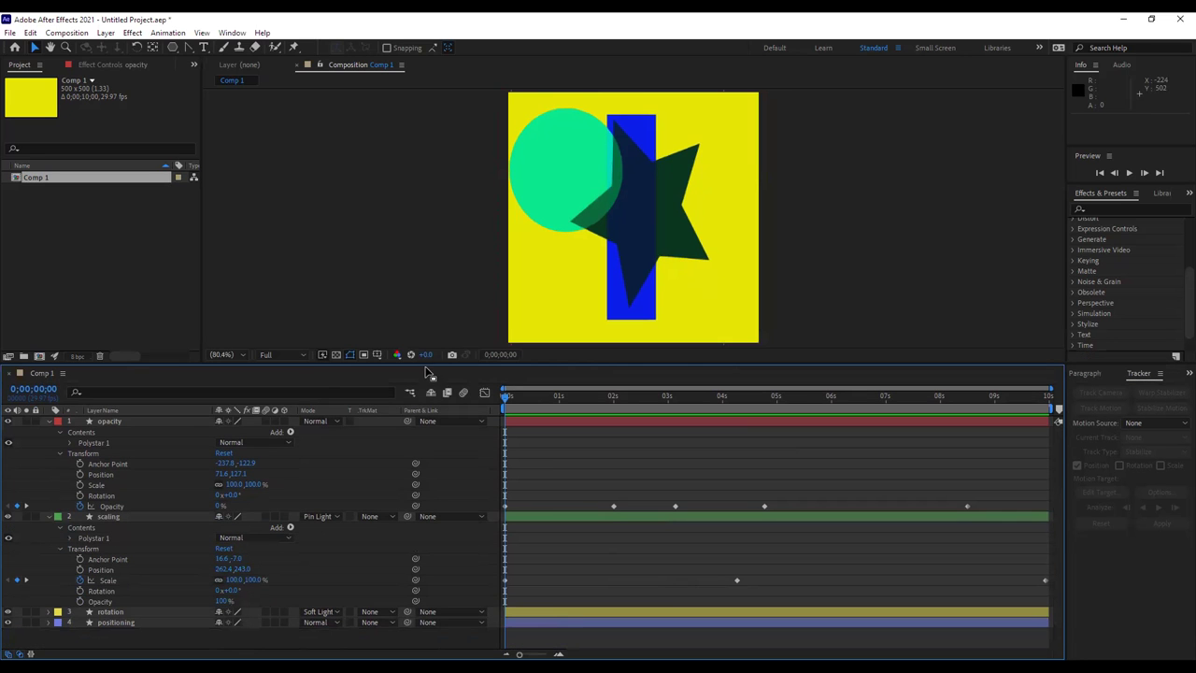
pyautogui.moveTo(552, 362); pyautogui.dragTo(554, 269)
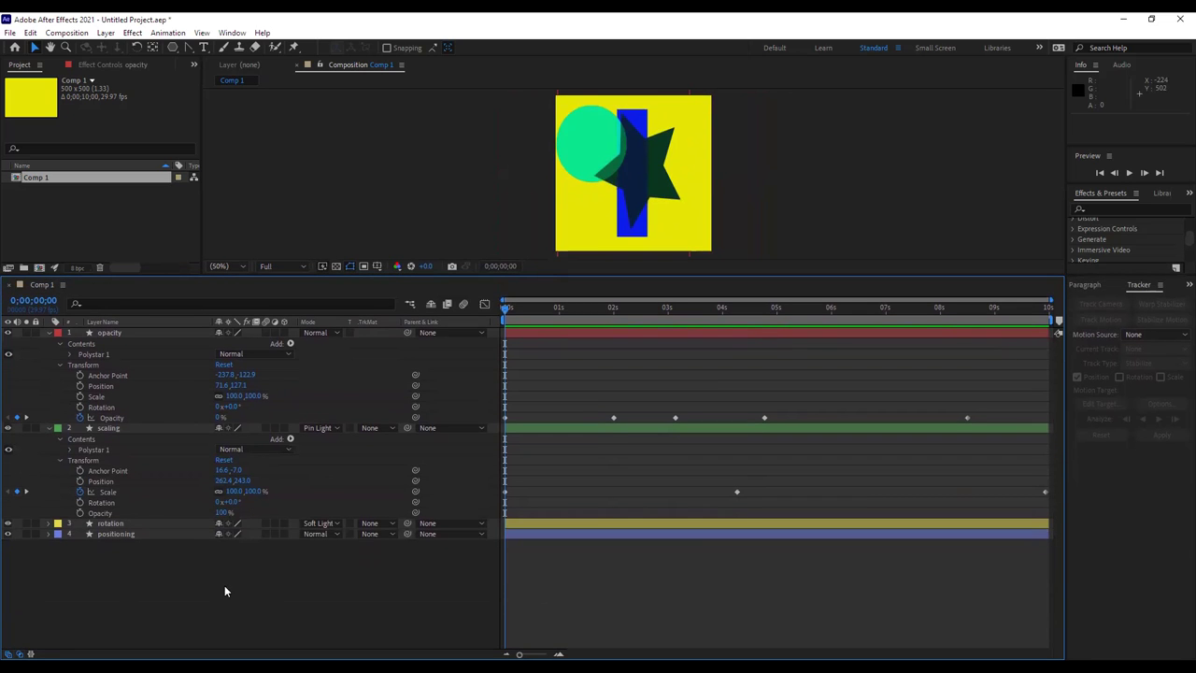
pyautogui.click(48, 524)
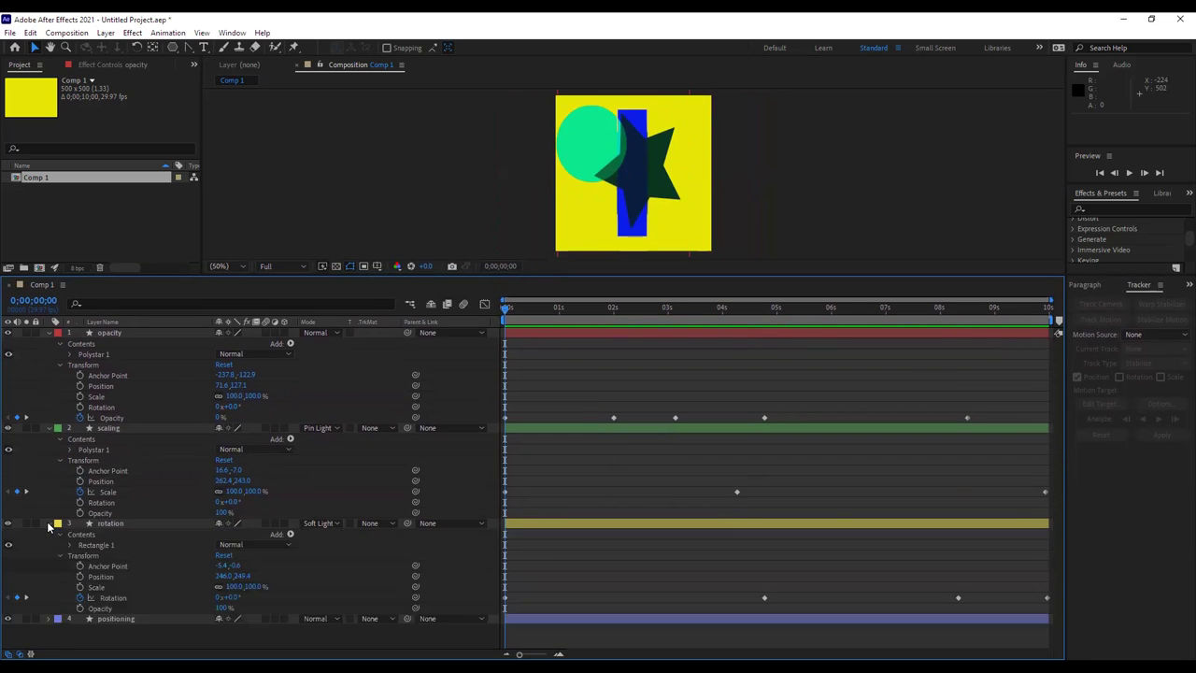
# Toggle the visibility of the opacity and scaling layers off and back on to check each one.
pyautogui.click(707, 429)
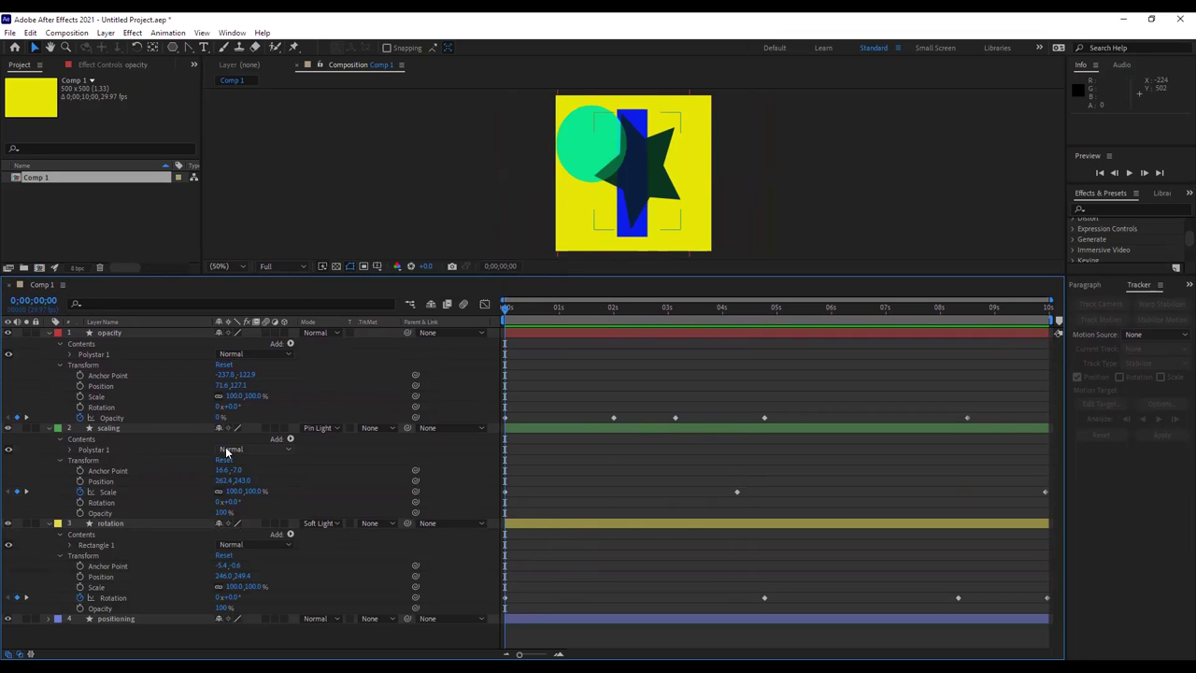
pyautogui.click(247, 296)
pyautogui.click(7, 334)
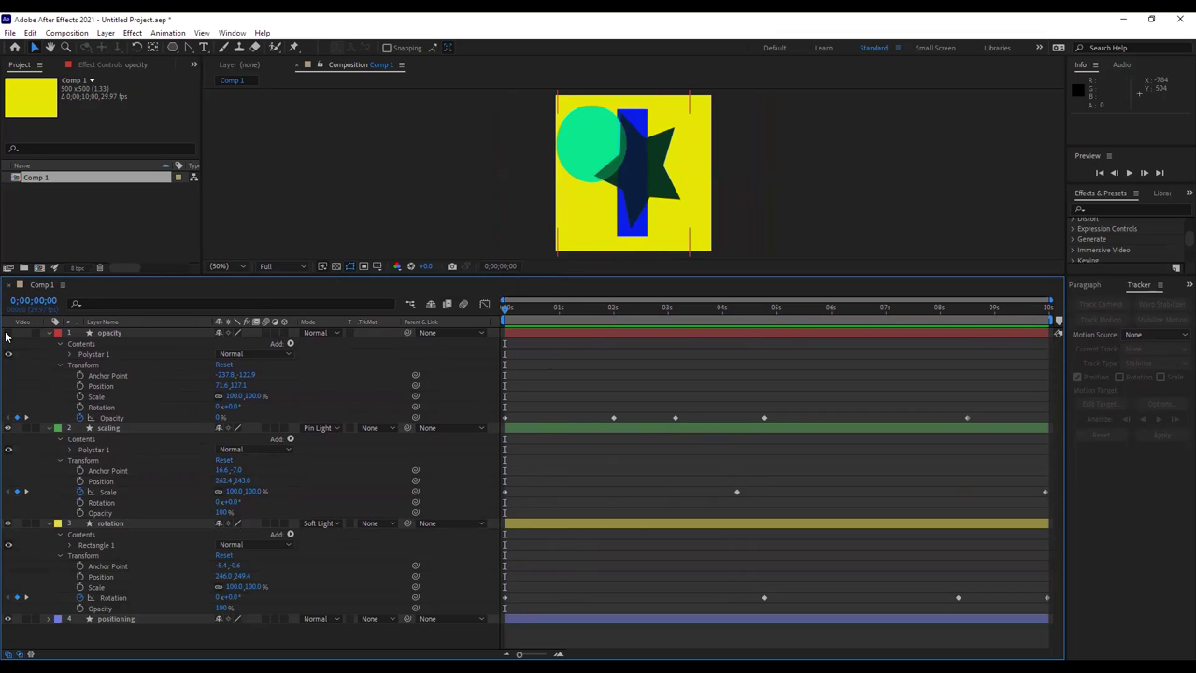
pyautogui.click(8, 334)
pyautogui.click(8, 429)
pyautogui.click(7, 429)
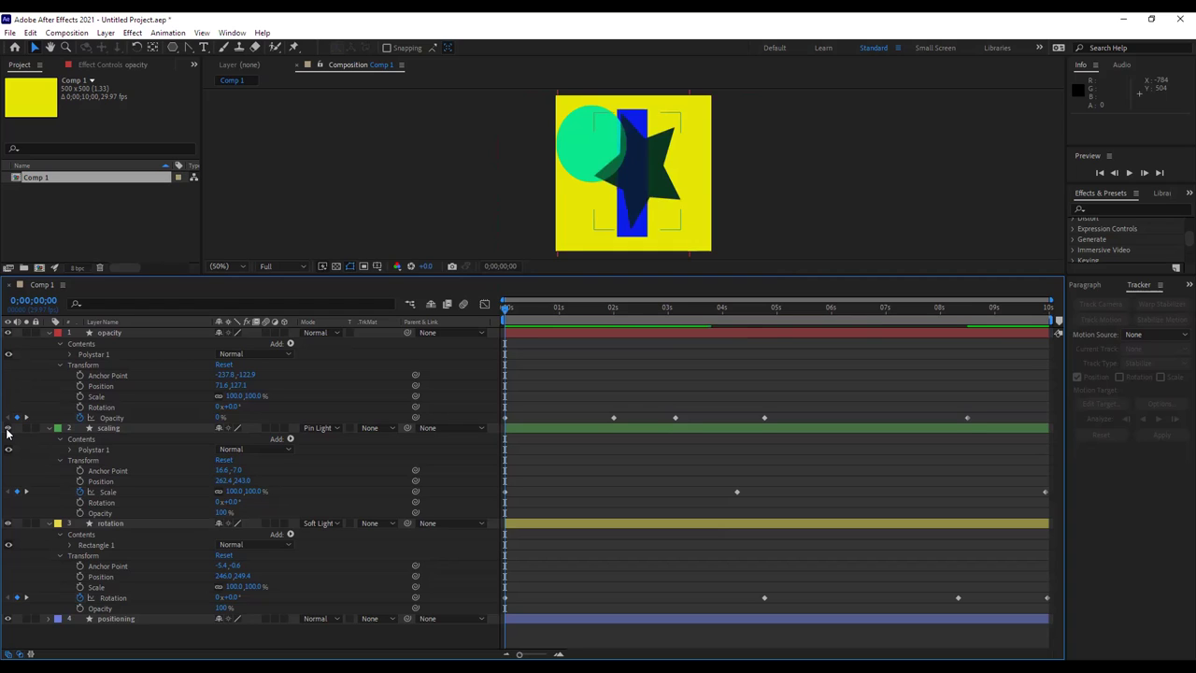
pyautogui.click(381, 144)
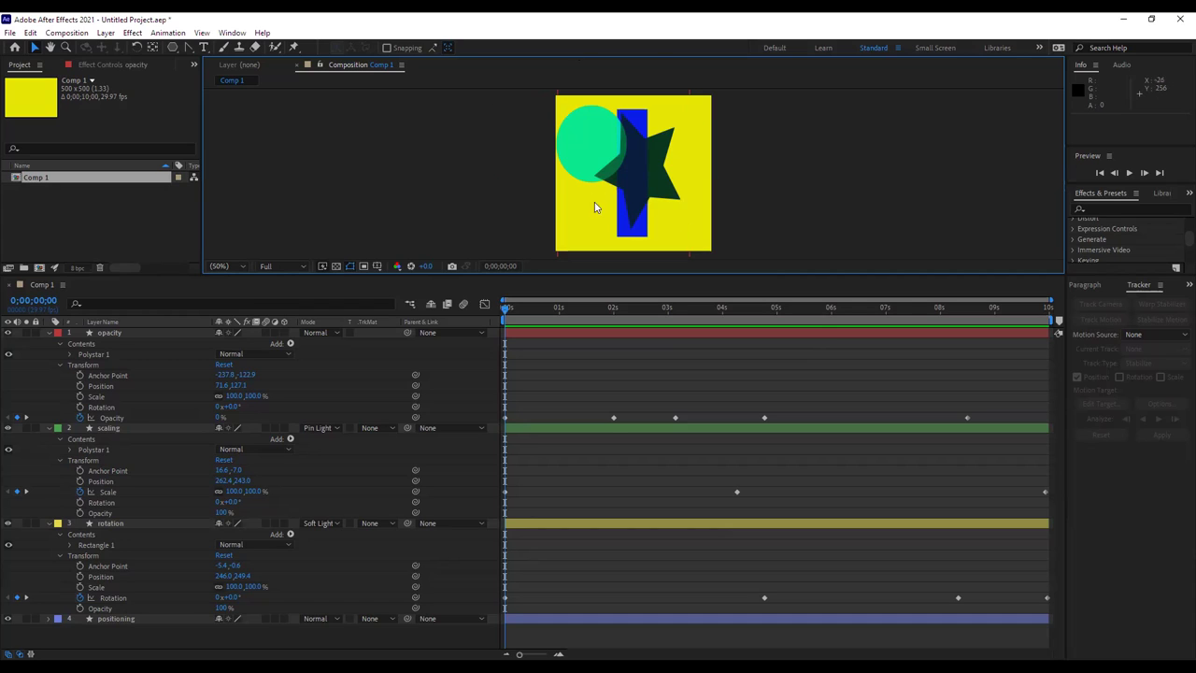
# Review the composition's settings and close them without changing anything.
pyautogui.rightClick(442, 100)
pyautogui.click(472, 124)
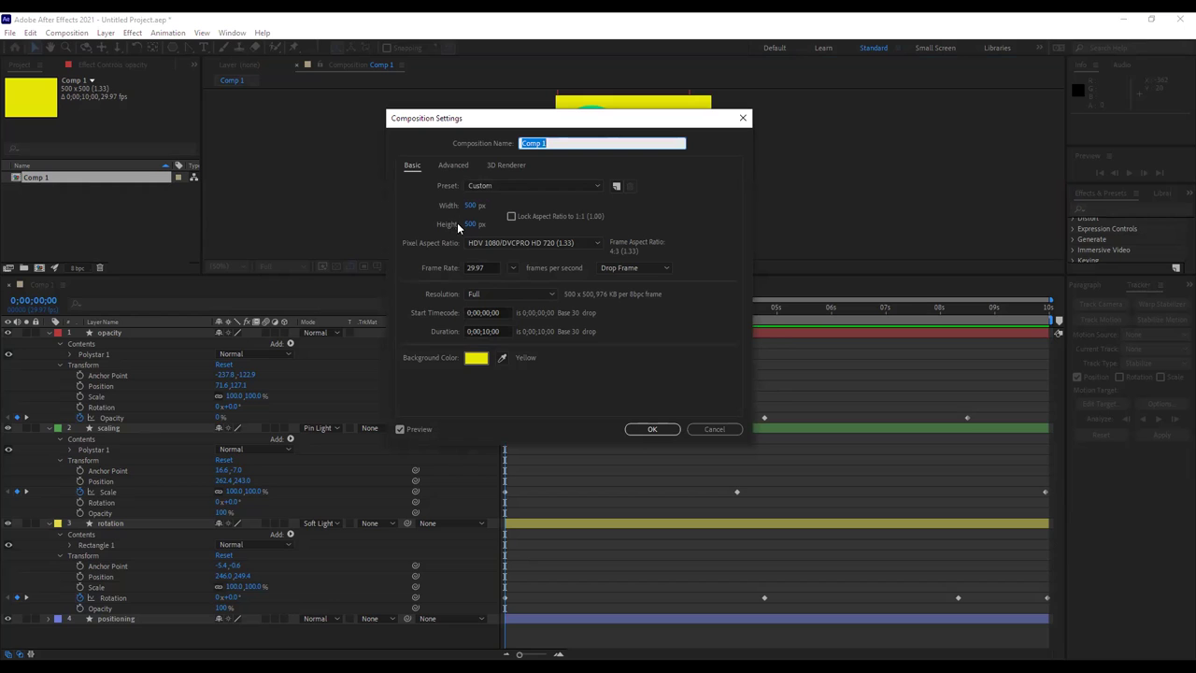
pyautogui.click(716, 429)
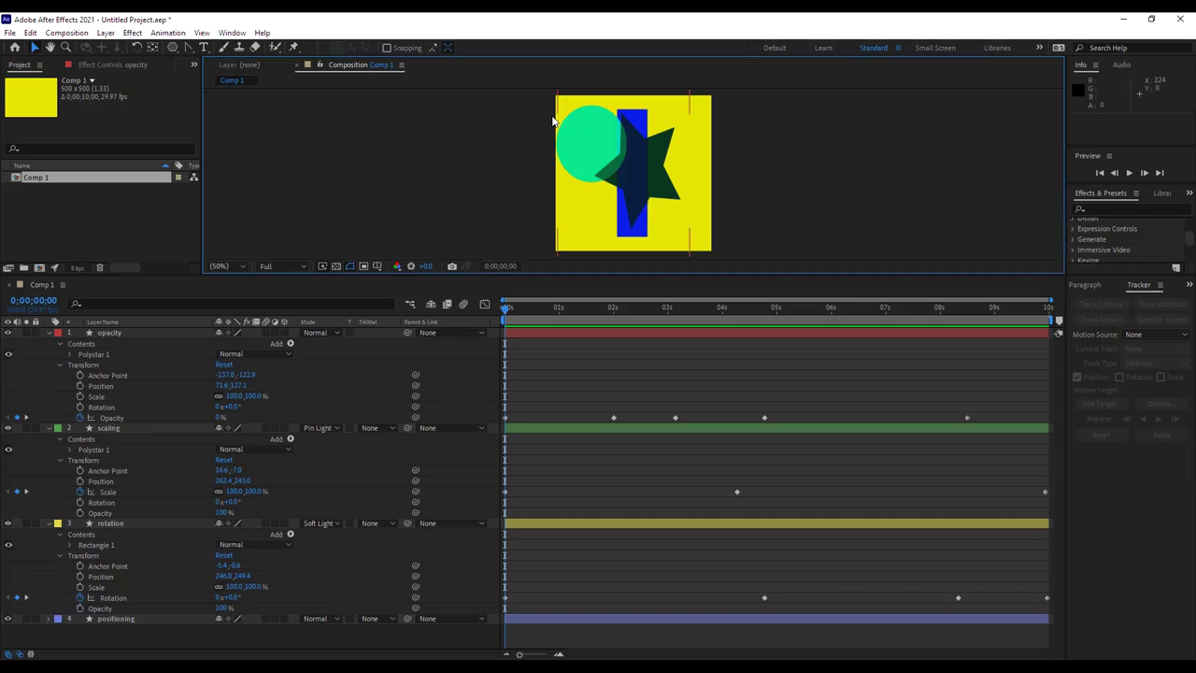
pyautogui.click(129, 435)
pyautogui.click(297, 256)
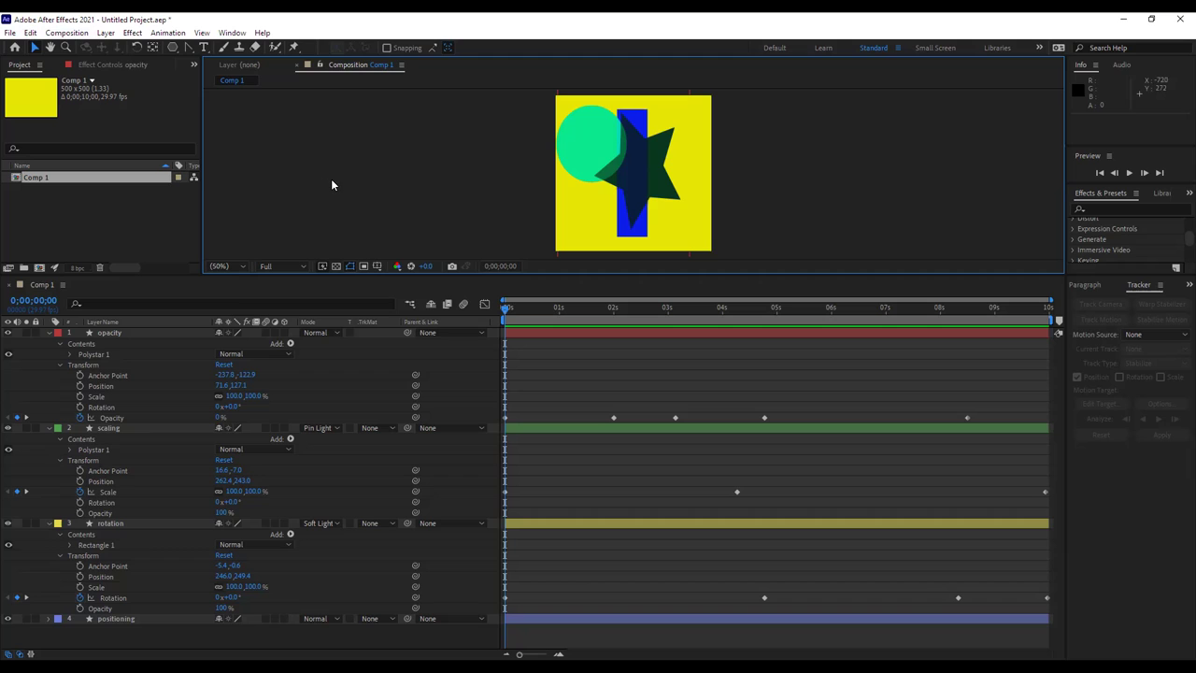
# Add Comp 1 to the Adobe Media Encoder queue.
pyautogui.click(67, 35)
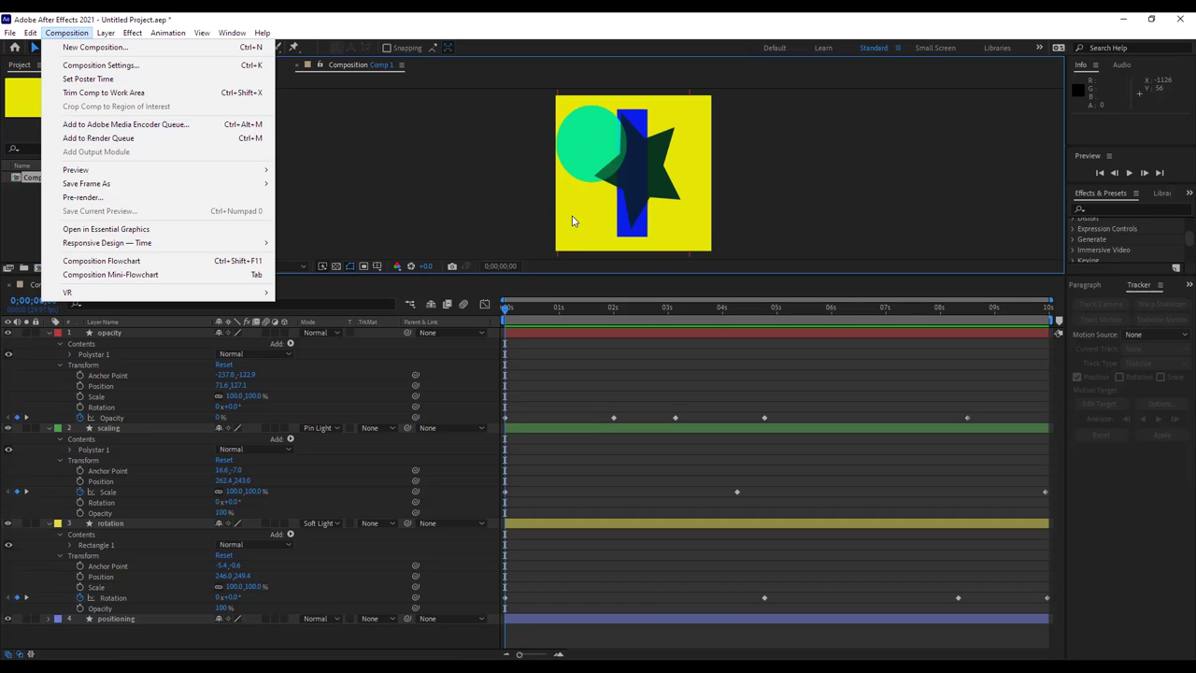
pyautogui.click(175, 131)
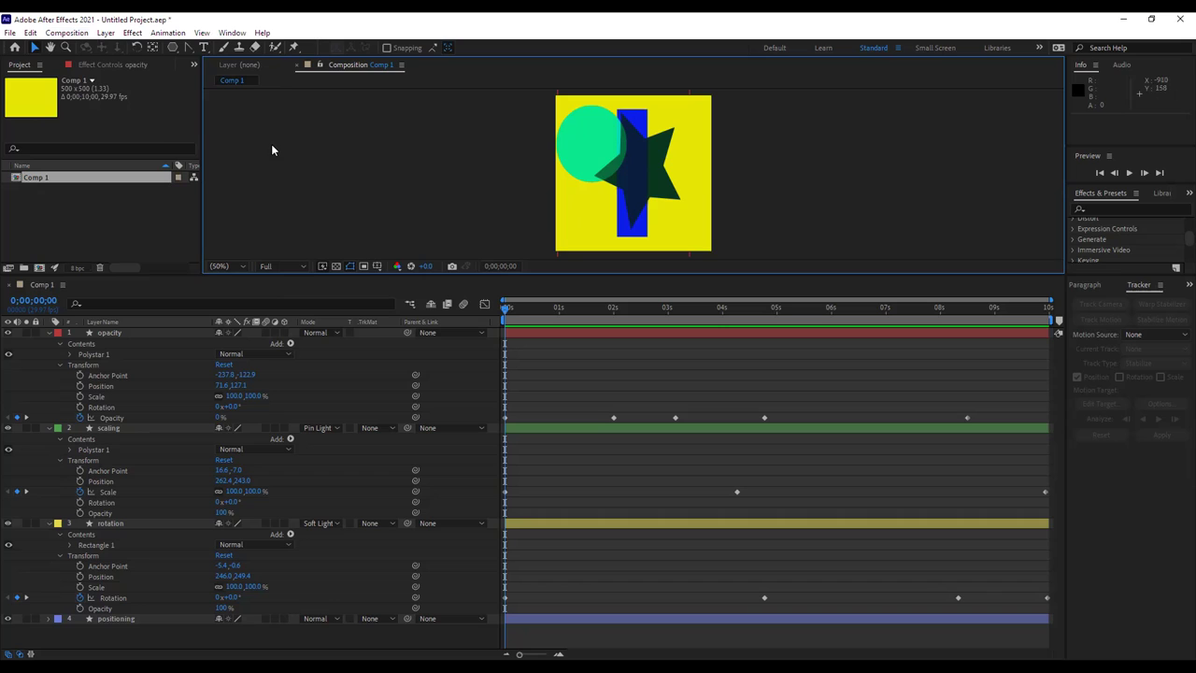
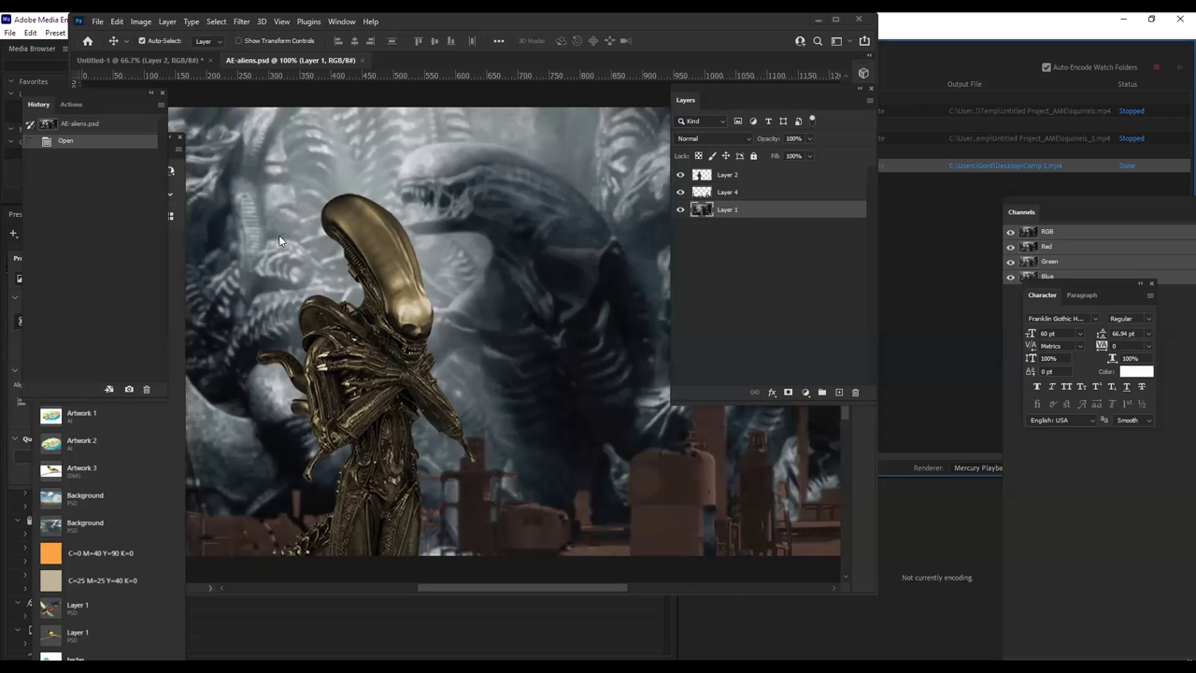
pyautogui.click(65, 172)
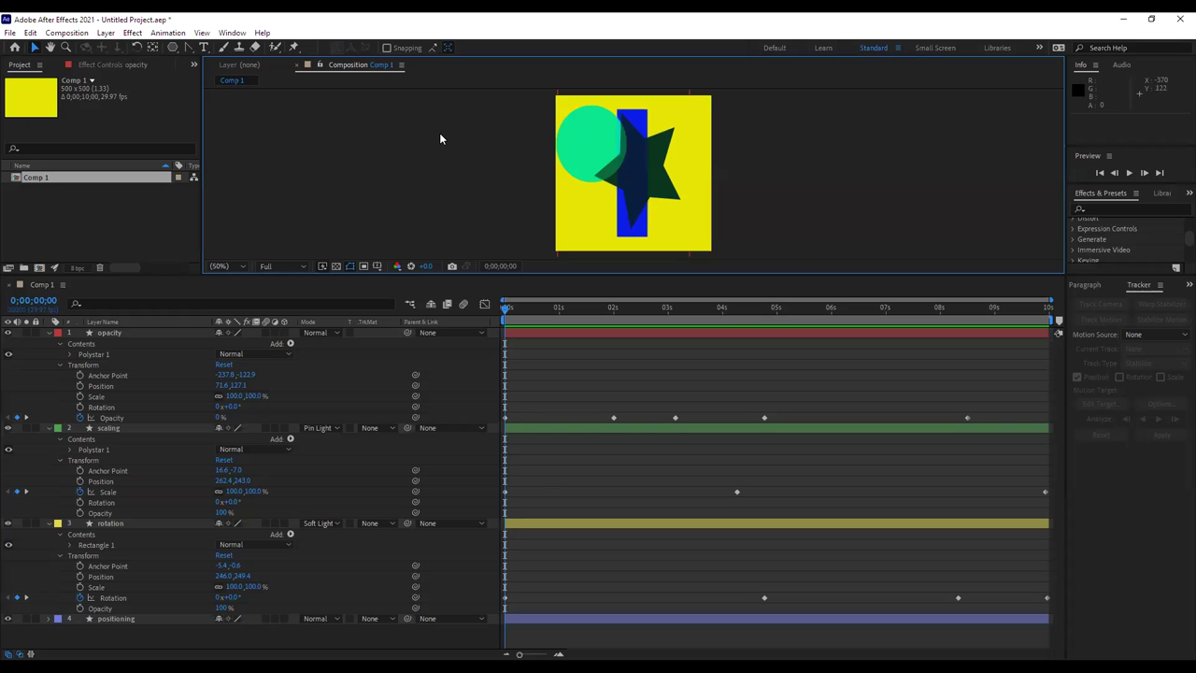
pyautogui.click(56, 34)
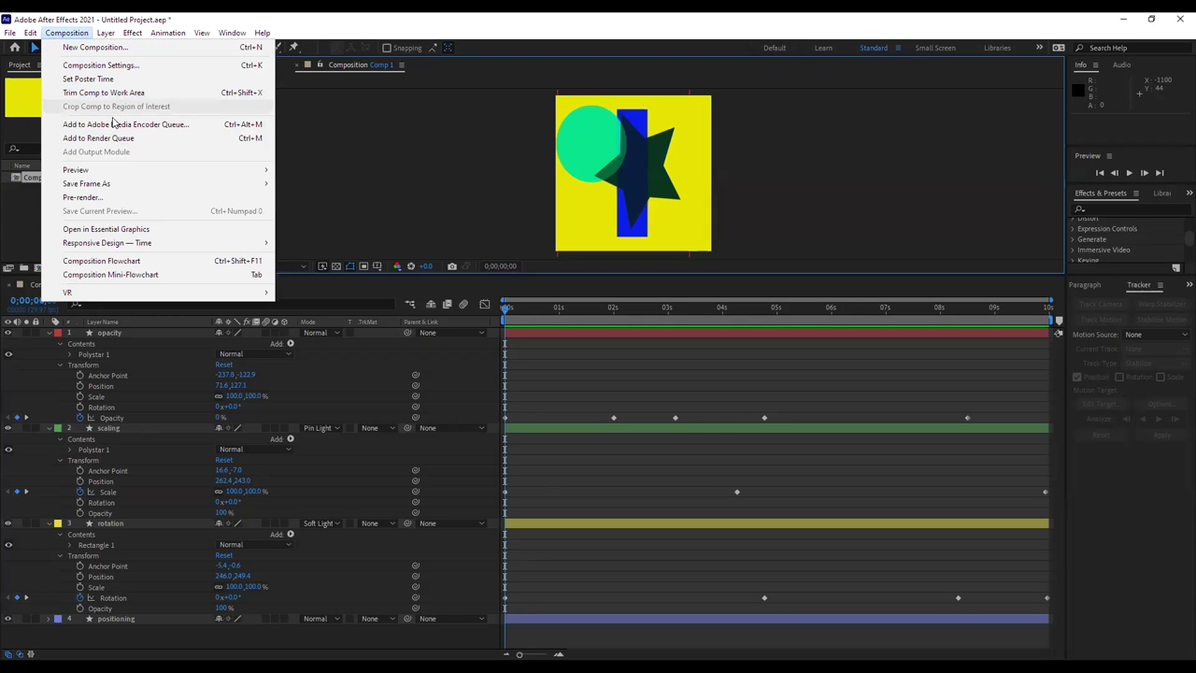
pyautogui.click(183, 131)
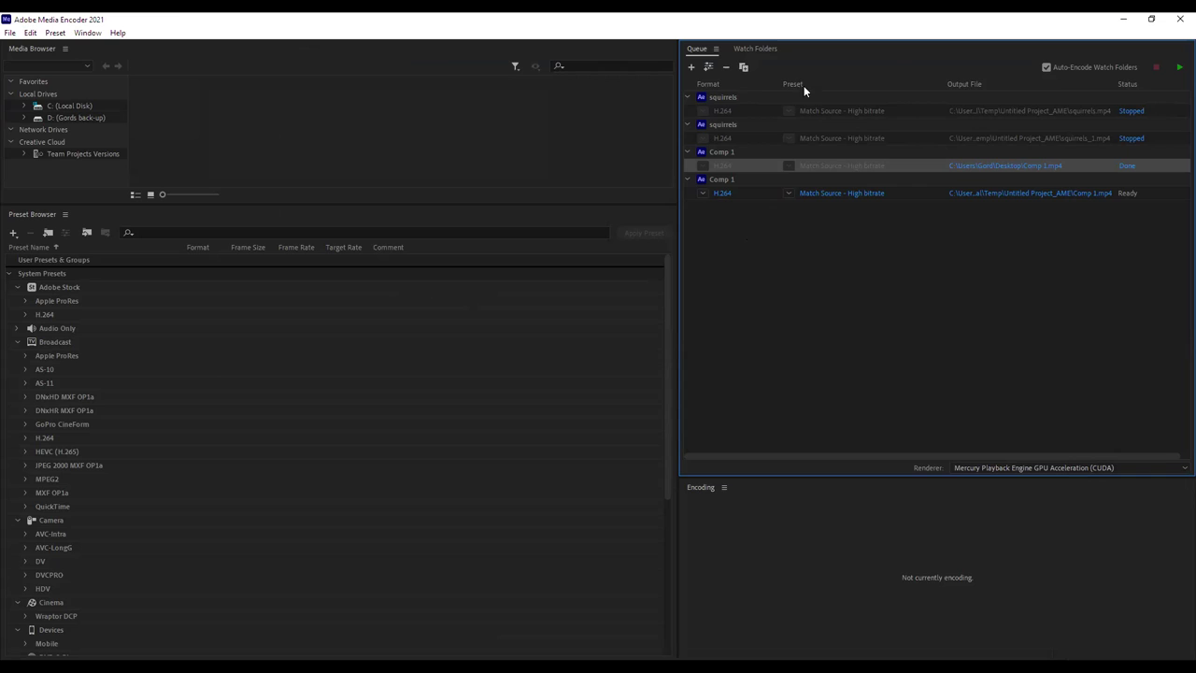
# Choose H.264 as the format of the newly queued Comp 1 and save its output to the Desktop as compy.mp4.
pyautogui.click(703, 192)
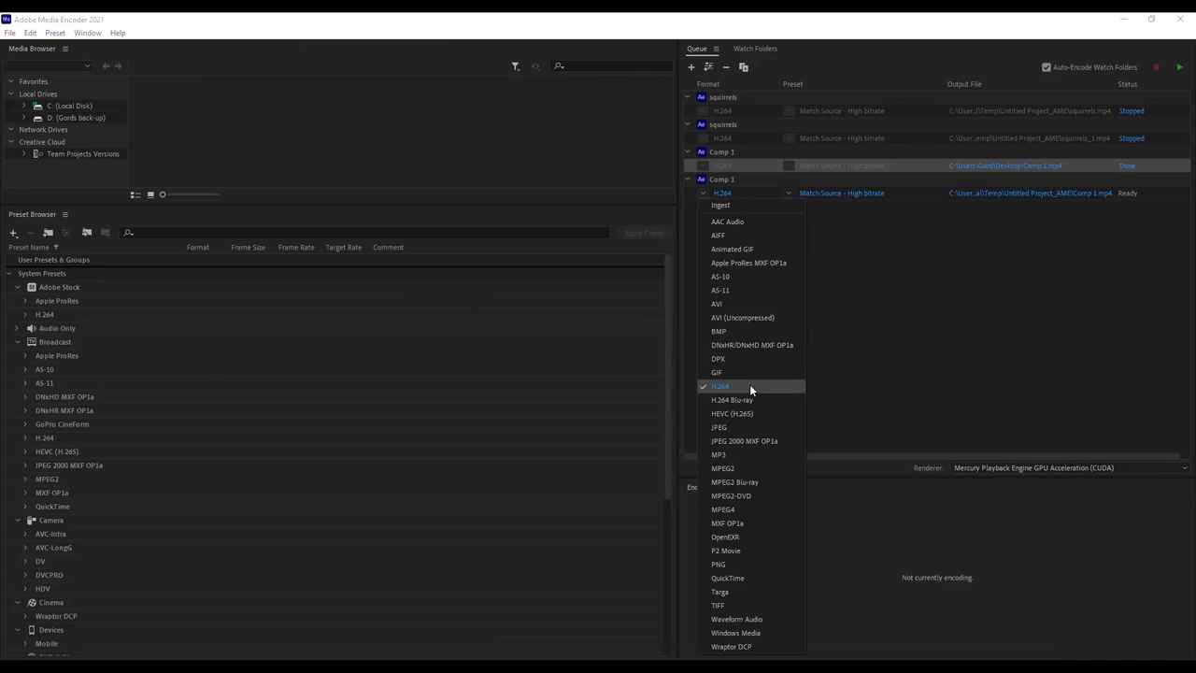
pyautogui.click(750, 386)
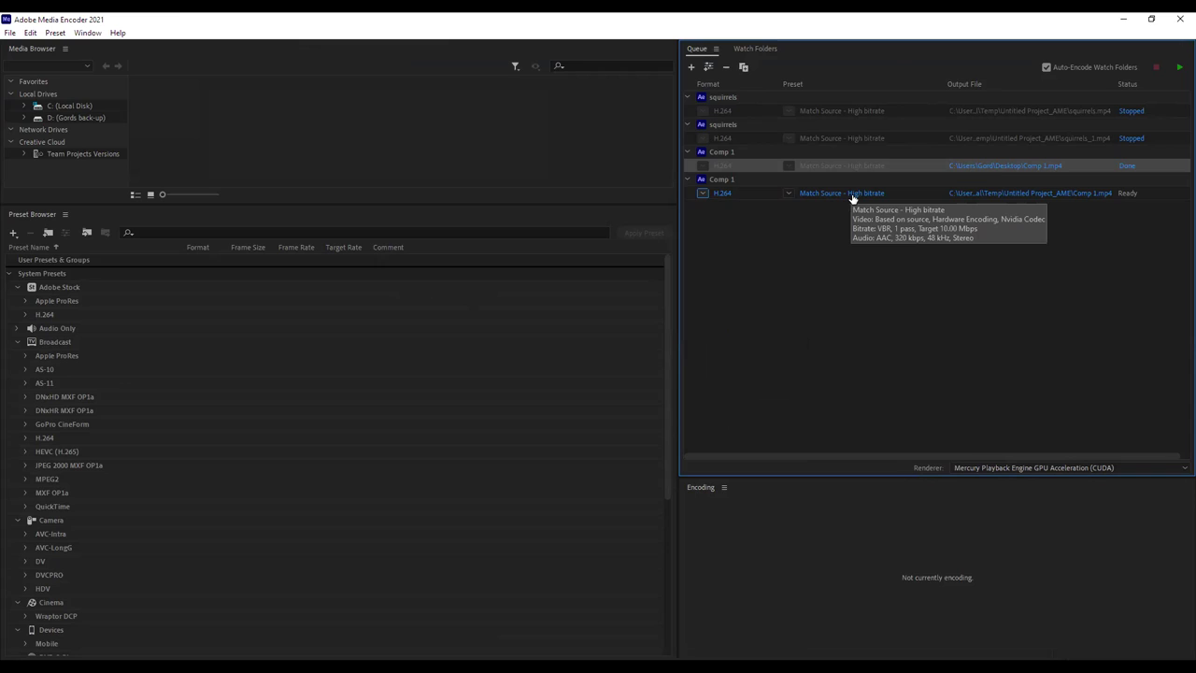
pyautogui.click(1002, 194)
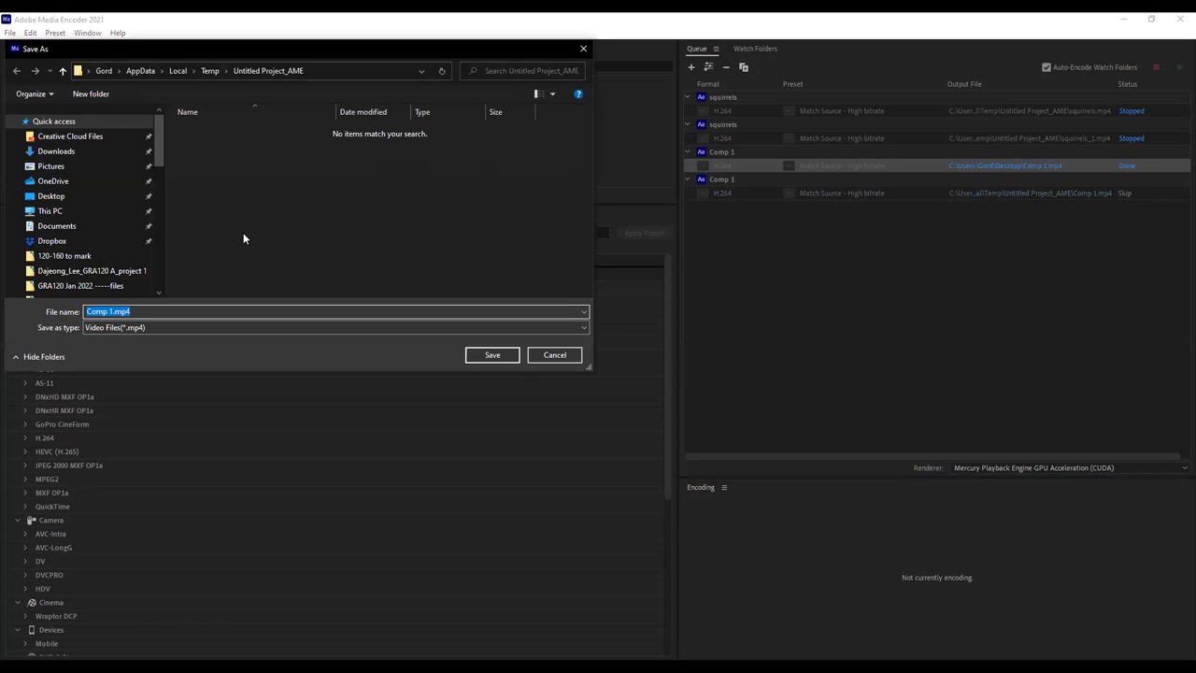
pyautogui.click(79, 195)
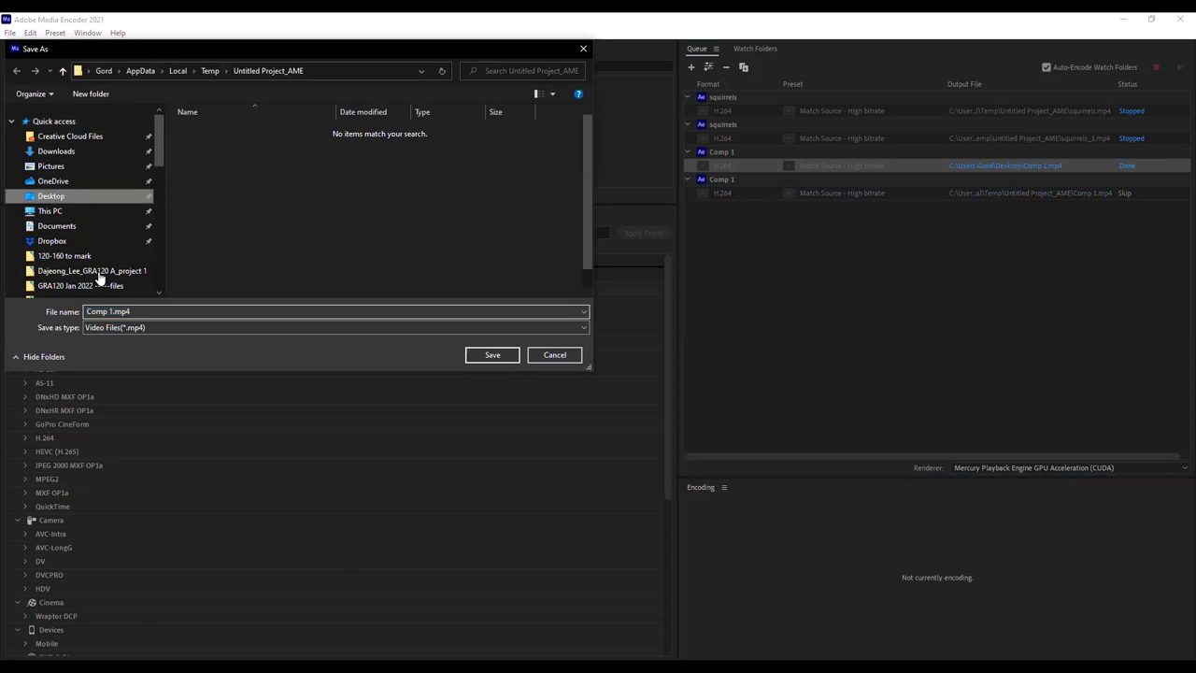
pyautogui.click(112, 312)
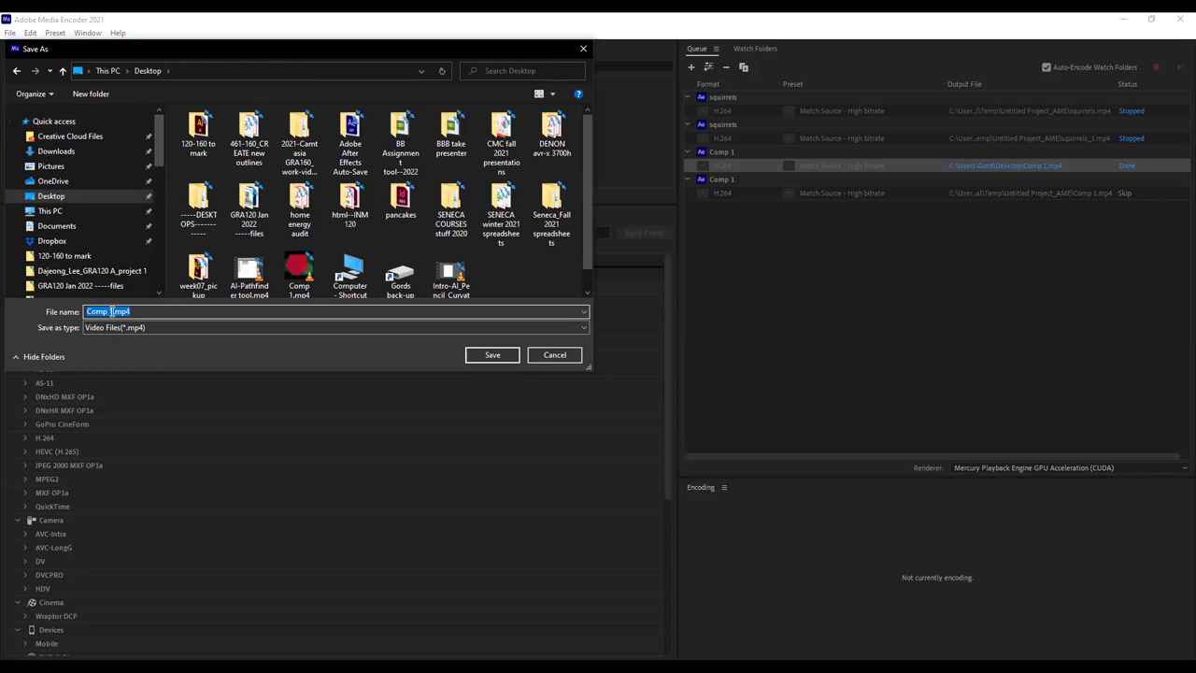
pyautogui.write('compy')
pyautogui.click(493, 355)
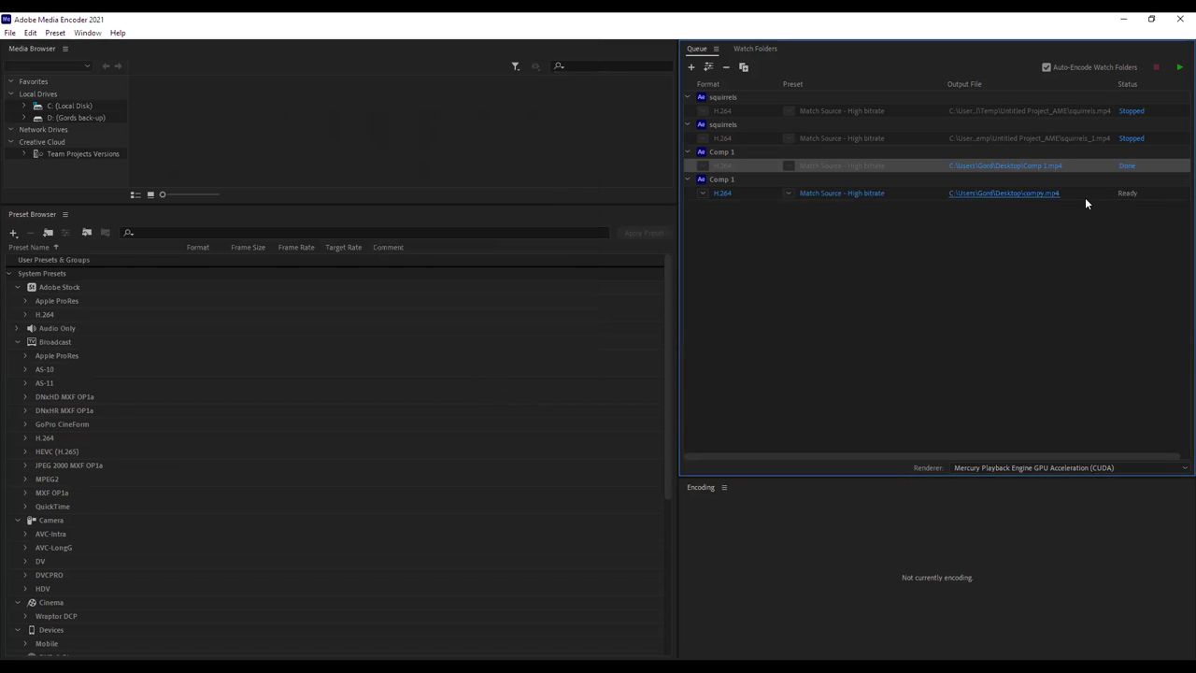
# Select the compy.mp4 output in the queue and start encoding it.
pyautogui.click(1085, 196)
pyautogui.click(1088, 165)
pyautogui.click(906, 140)
pyautogui.click(913, 110)
pyautogui.click(919, 192)
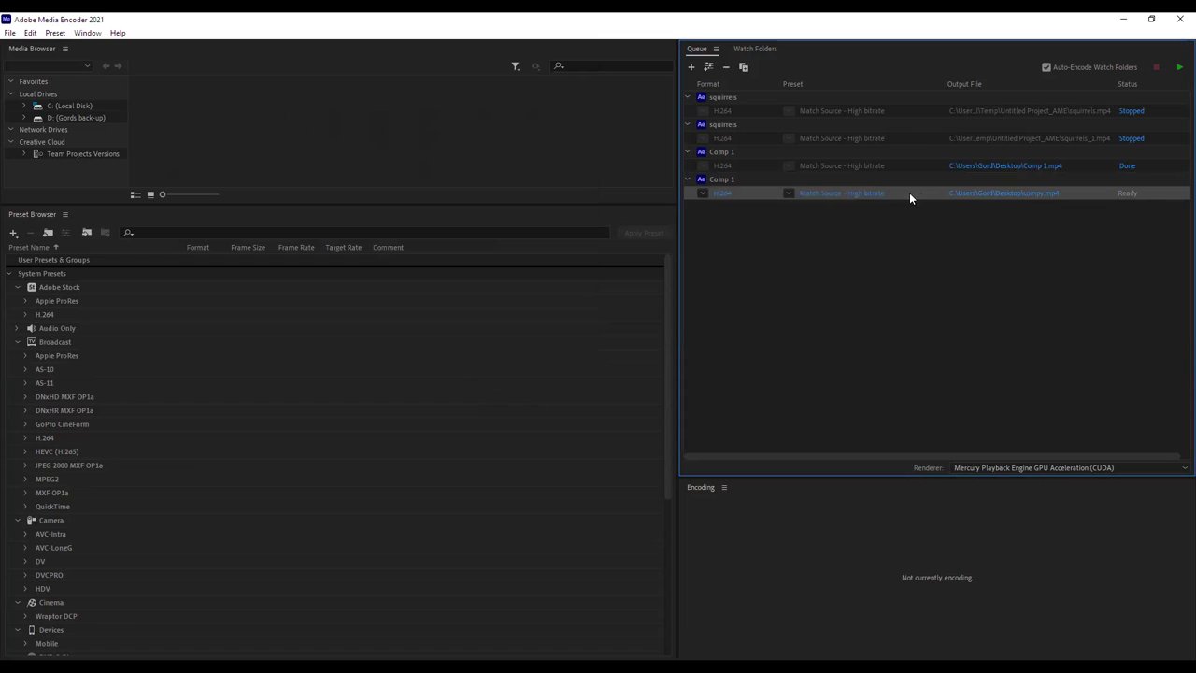
pyautogui.click(1179, 68)
# Clear the Media Encoder, browser and Photoshop windows out of the way to reach the Windows desktop.
pyautogui.click(1124, 21)
pyautogui.click(1125, 20)
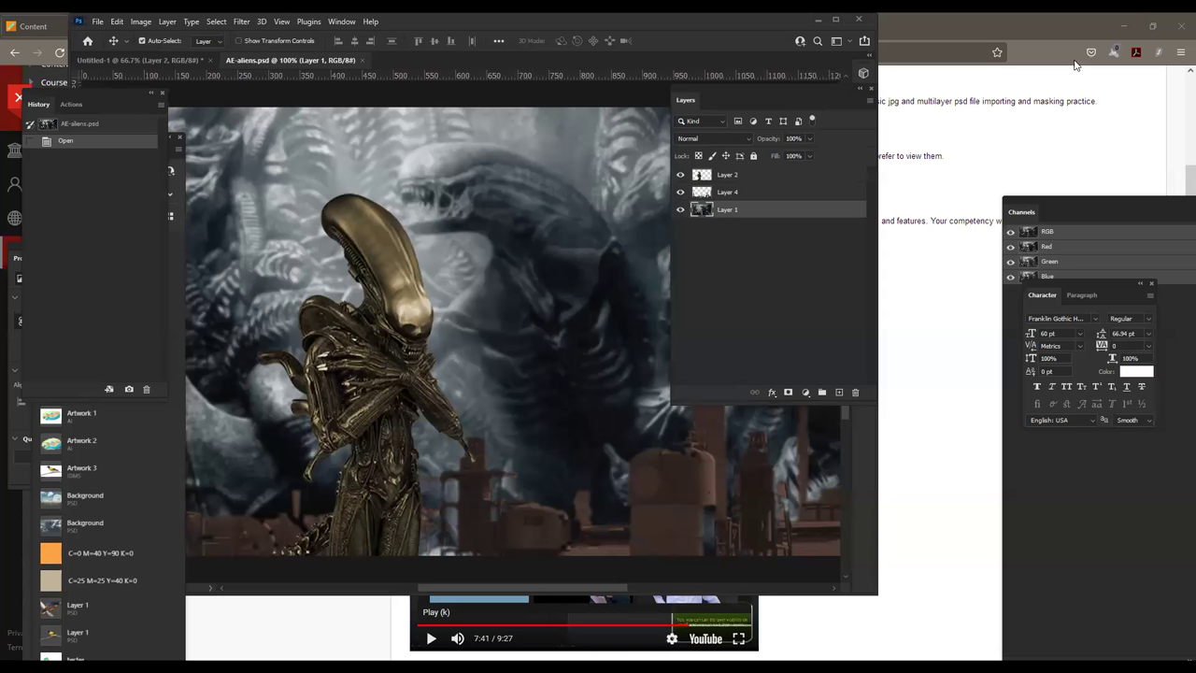
pyautogui.click(1123, 30)
pyautogui.click(1003, 40)
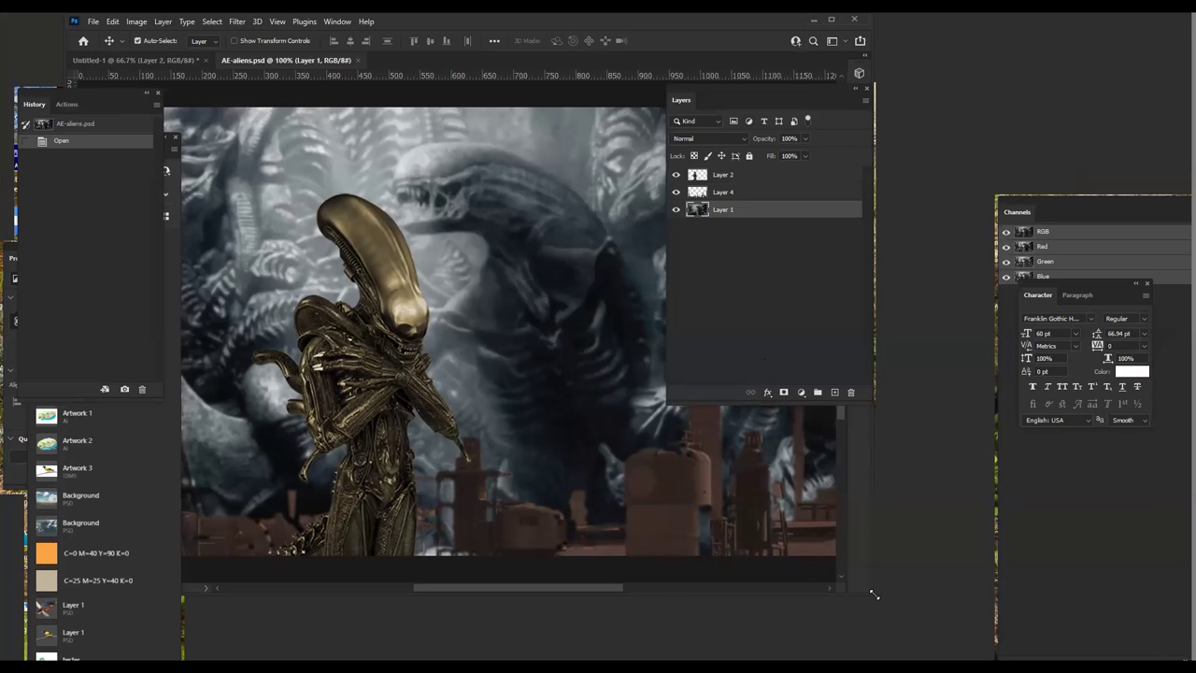
pyautogui.moveTo(873, 594); pyautogui.dragTo(665, 454)
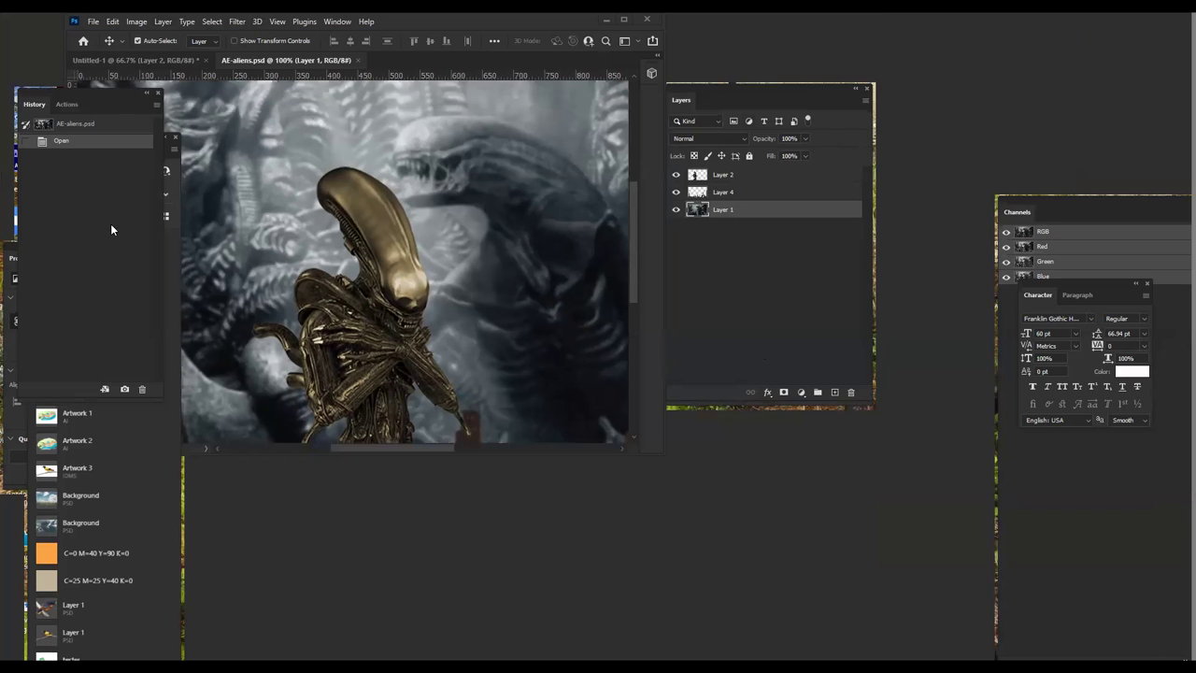
pyautogui.doubleClick(94, 104)
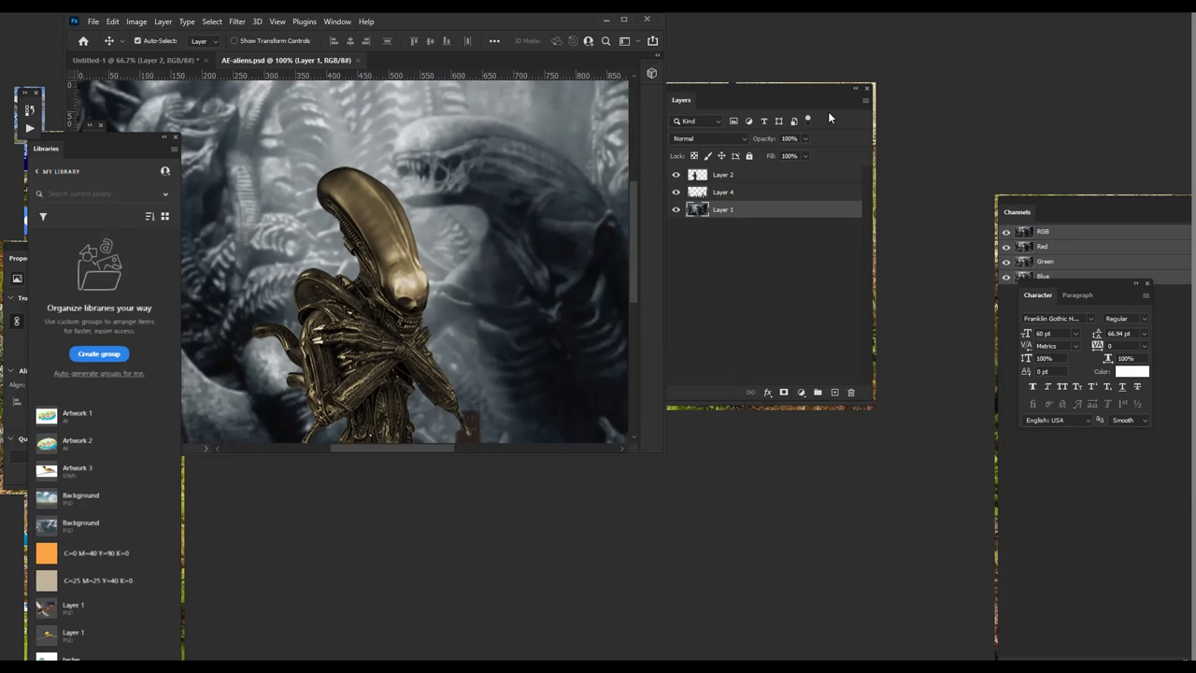
pyautogui.press('super+d')
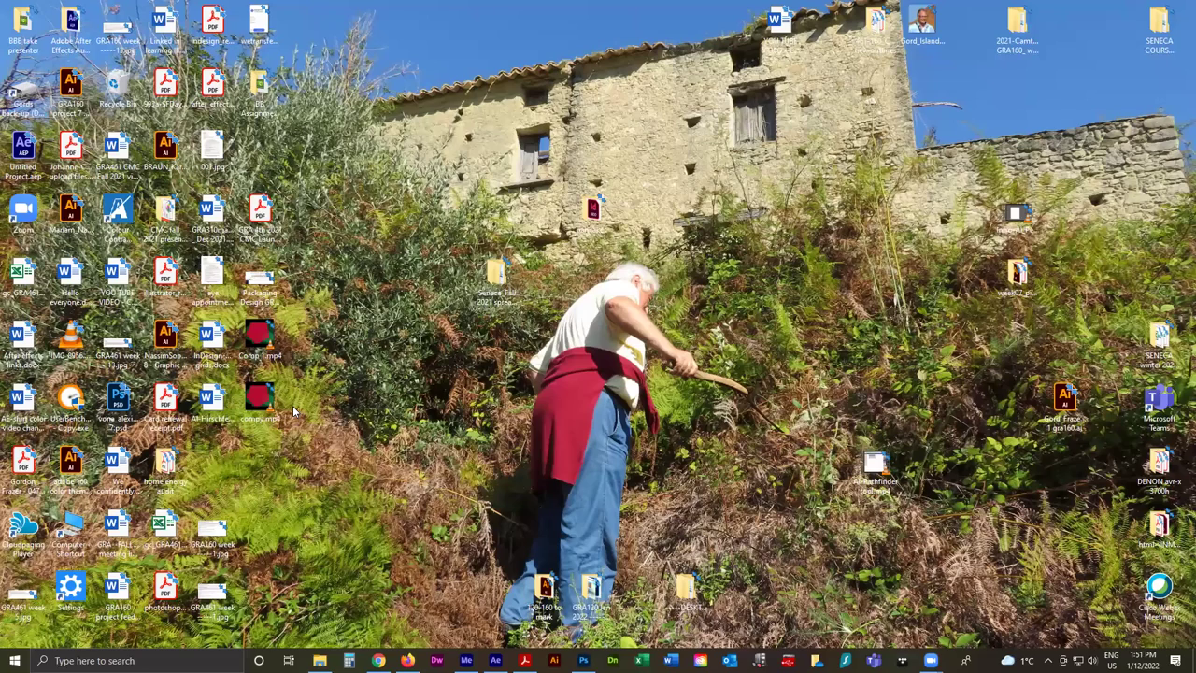
# Play the Comp 1.mp4 video from the desktop in VLC media player and close the player.
pyautogui.moveTo(262, 336)
pyautogui.mouseDown()
pyautogui.moveTo(285, 316)
pyautogui.moveTo(262, 336)
pyautogui.mouseUp()
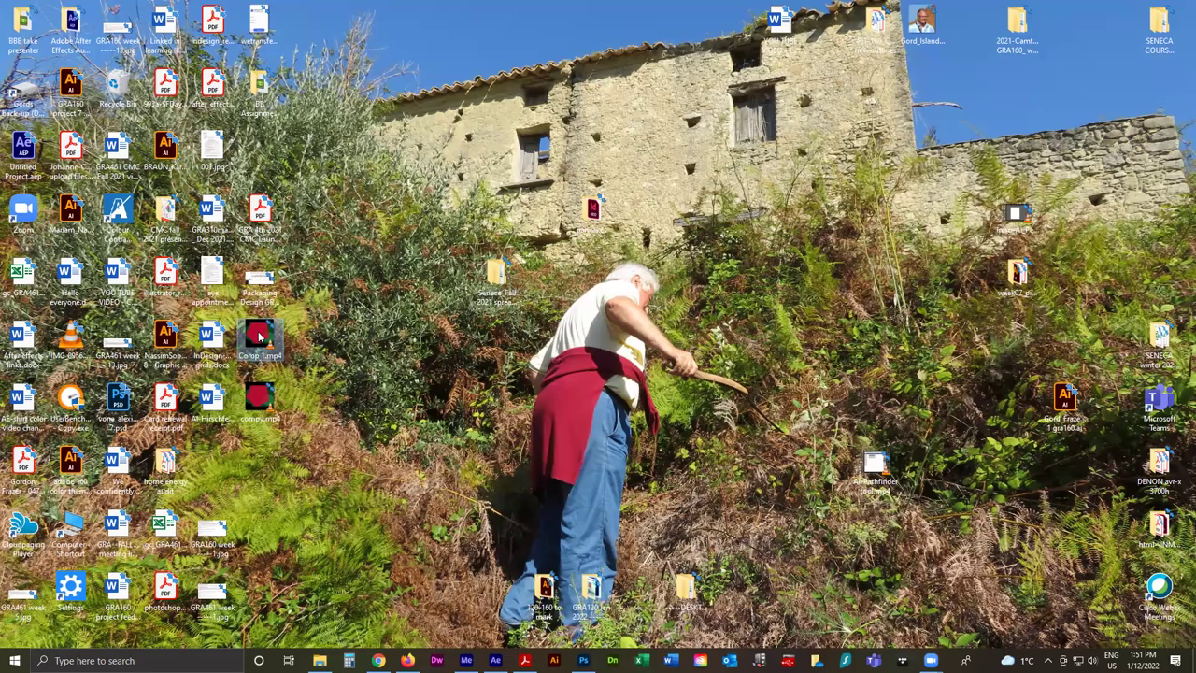
pyautogui.doubleClick(259, 336)
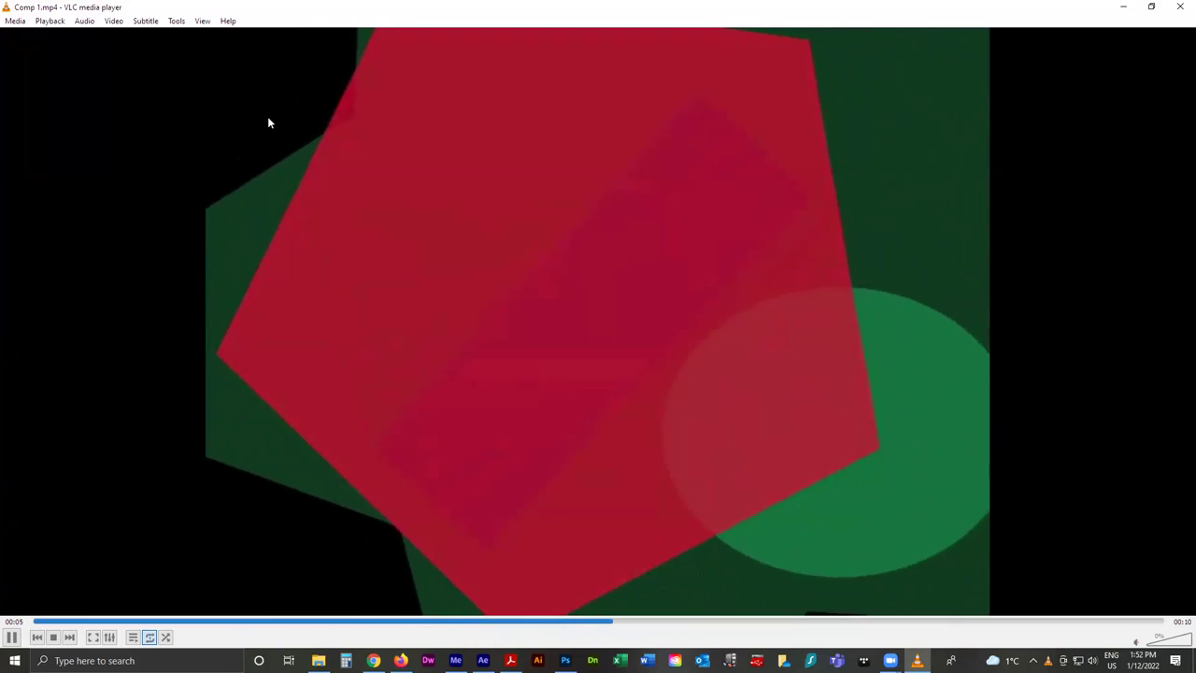
pyautogui.click(1177, 9)
# Switch back to After Effects and draw a red rectangle on a new shape layer, covering the whole composition and extending beyond its edges.
pyautogui.click(495, 661)
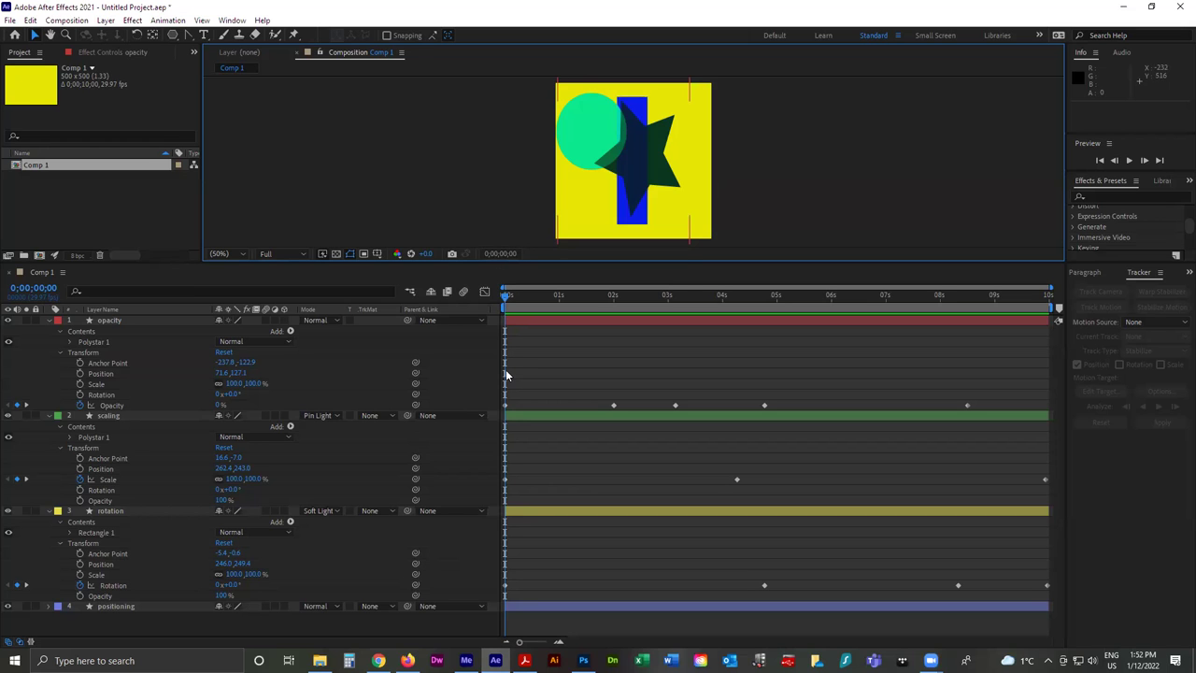
pyautogui.moveTo(468, 265); pyautogui.dragTo(467, 417)
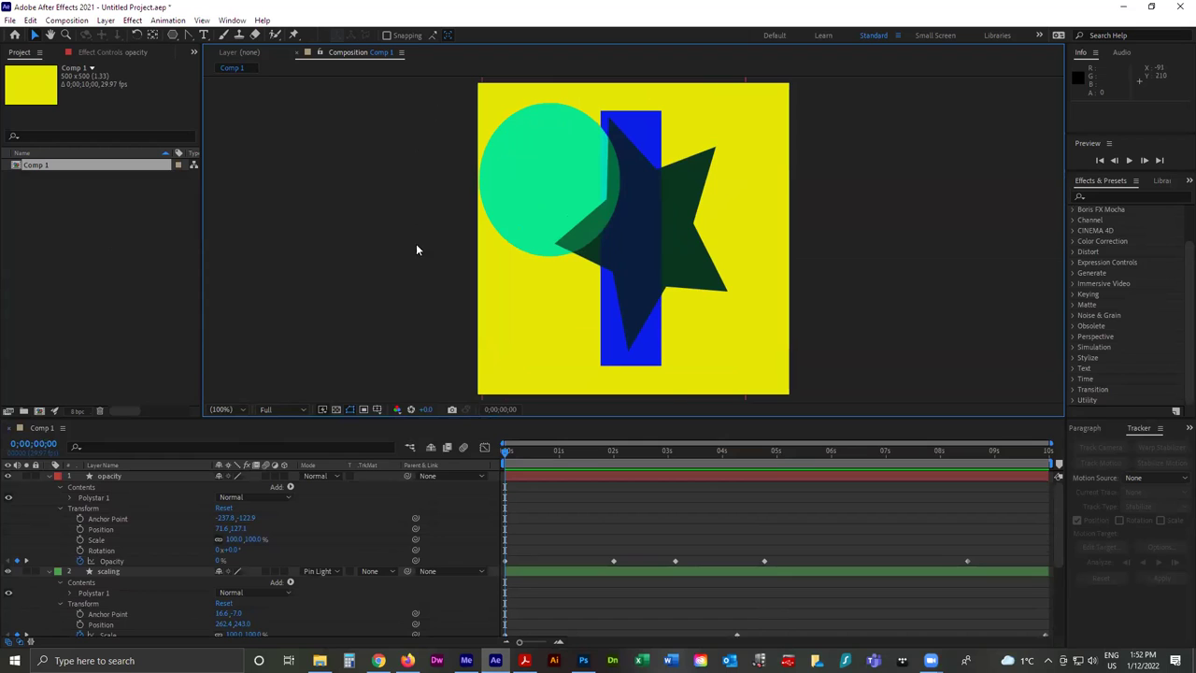
pyautogui.press('.')
pyautogui.press(',')
pyautogui.press(',')
pyautogui.press(',')
pyautogui.press(',')
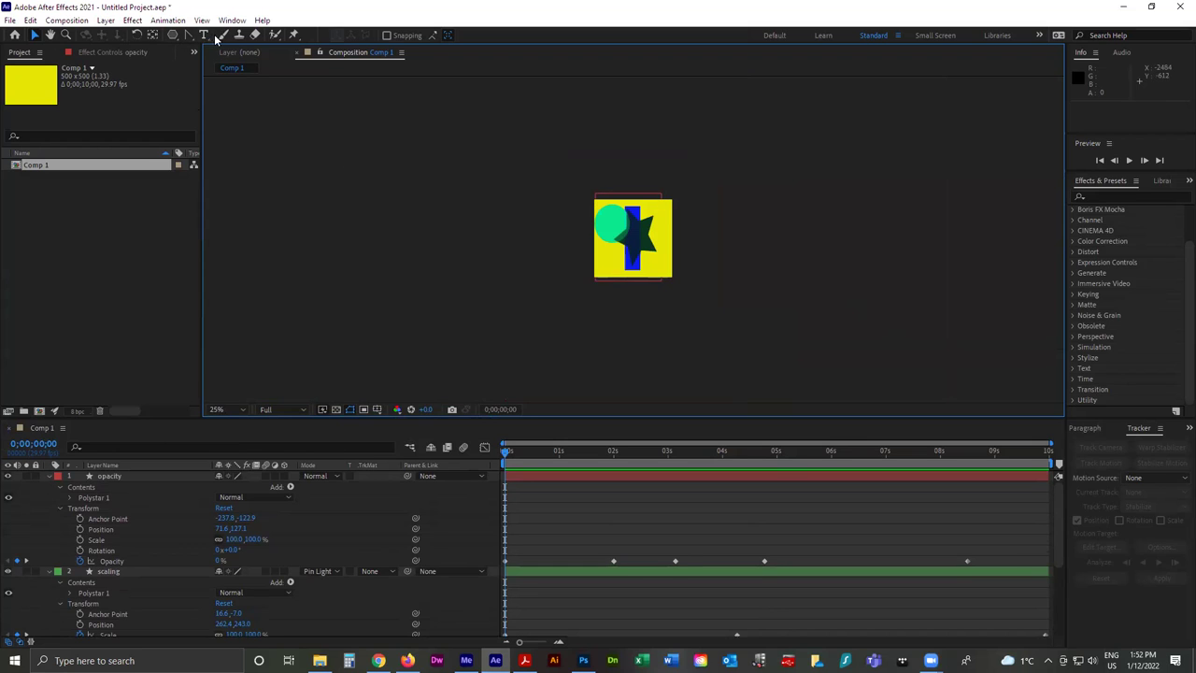
pyautogui.click(173, 35)
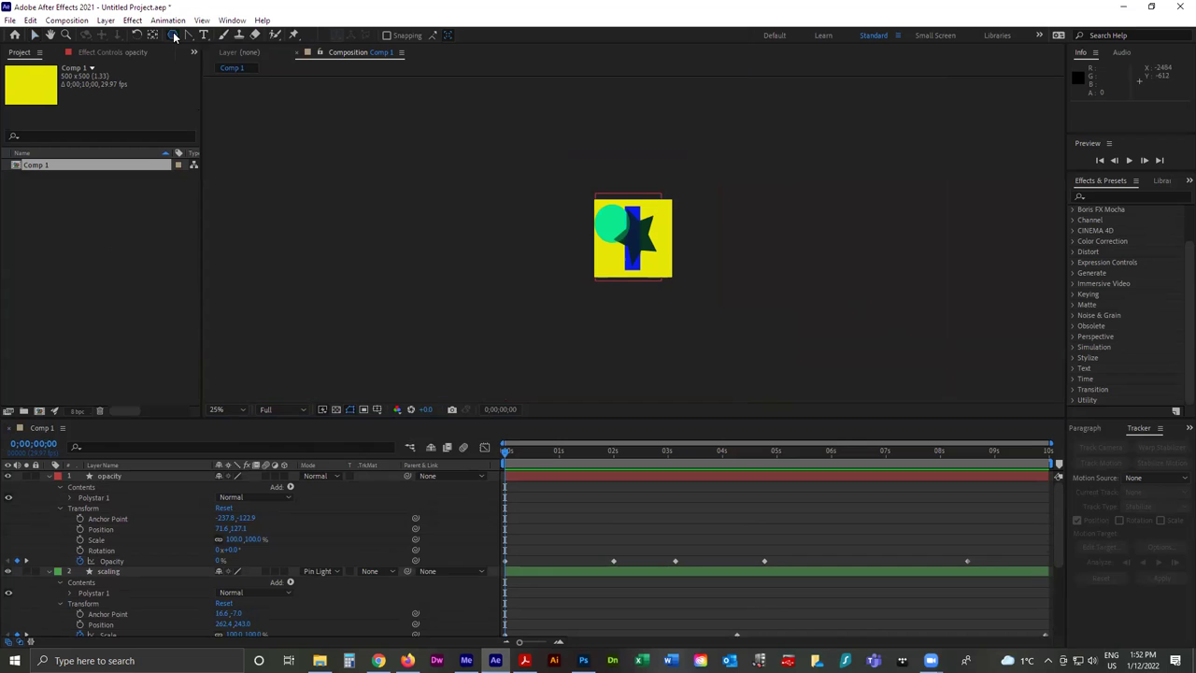
pyautogui.click(174, 36)
pyautogui.click(216, 38)
pyautogui.moveTo(567, 176); pyautogui.dragTo(774, 309)
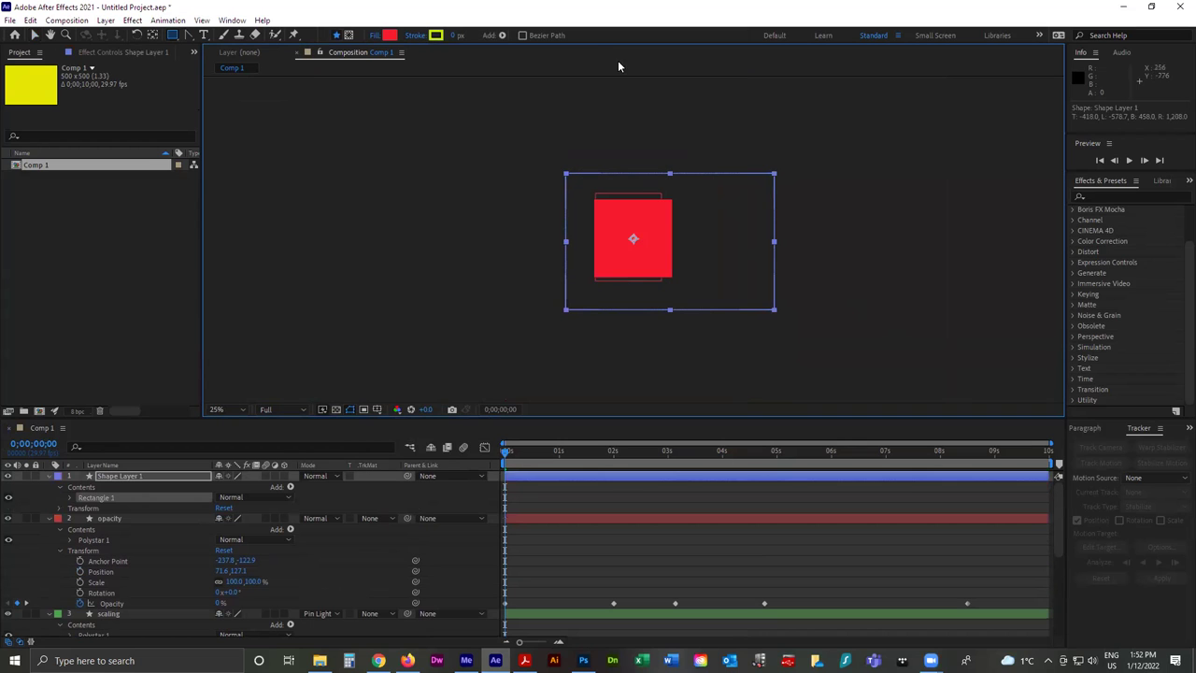
# Collapse the new shape layer's properties and set the rectangle's fill color to green, 61F519.
pyautogui.click(49, 476)
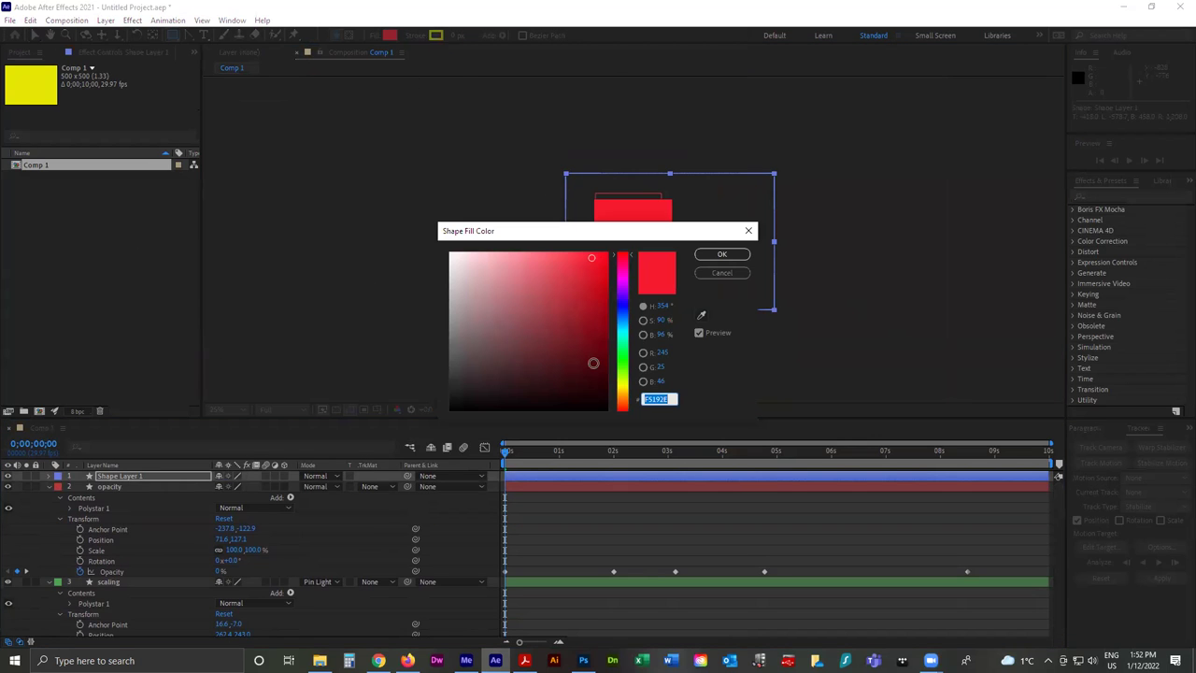
pyautogui.click(624, 367)
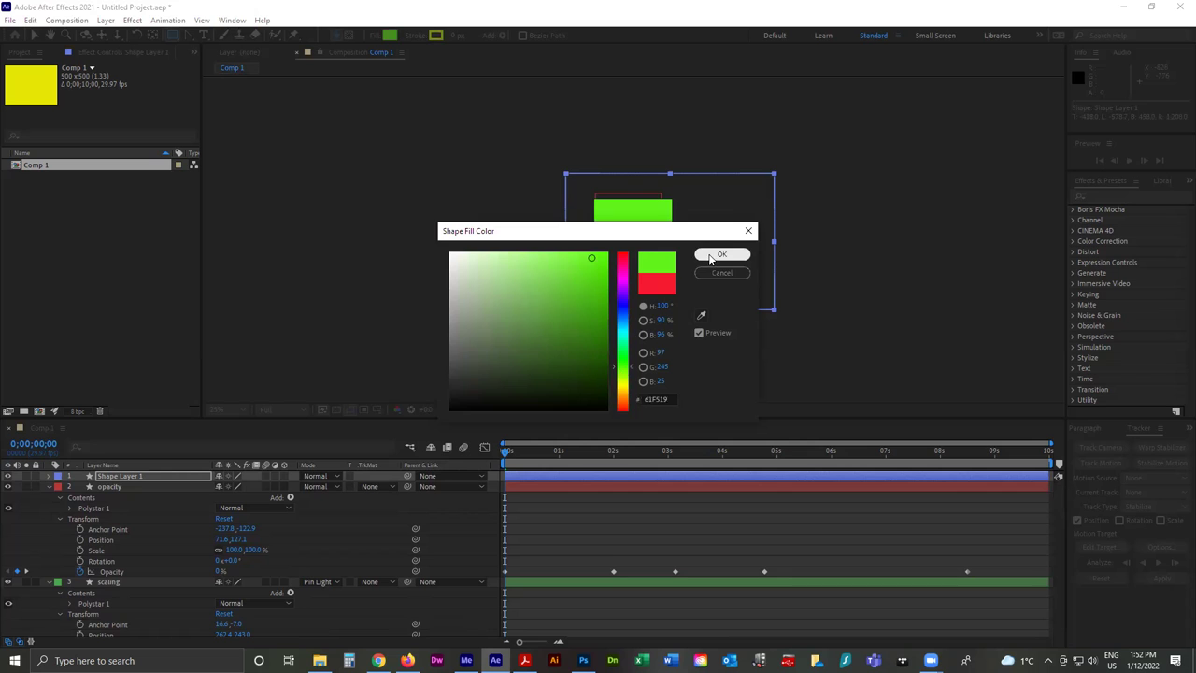
pyautogui.click(721, 254)
pyautogui.moveTo(420, 415); pyautogui.dragTo(447, 185)
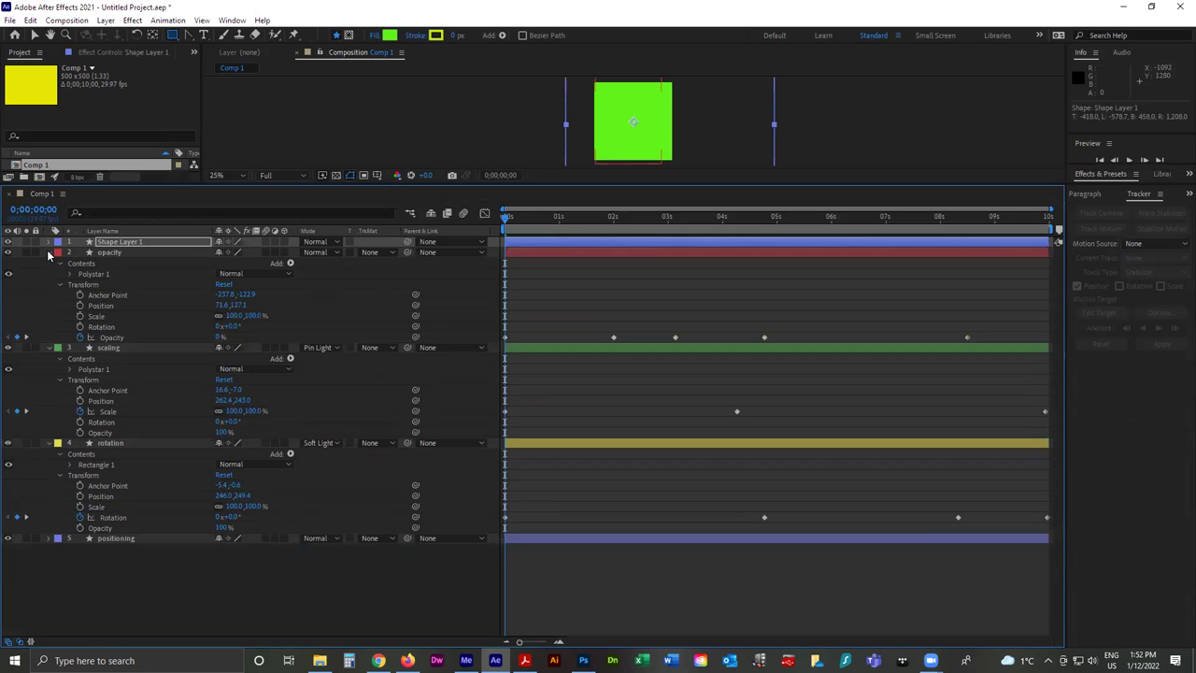
# Collapse the opacity, scaling and rotation layers and move Shape Layer 1 to the bottom of the layer stack.
pyautogui.click(48, 253)
pyautogui.click(48, 264)
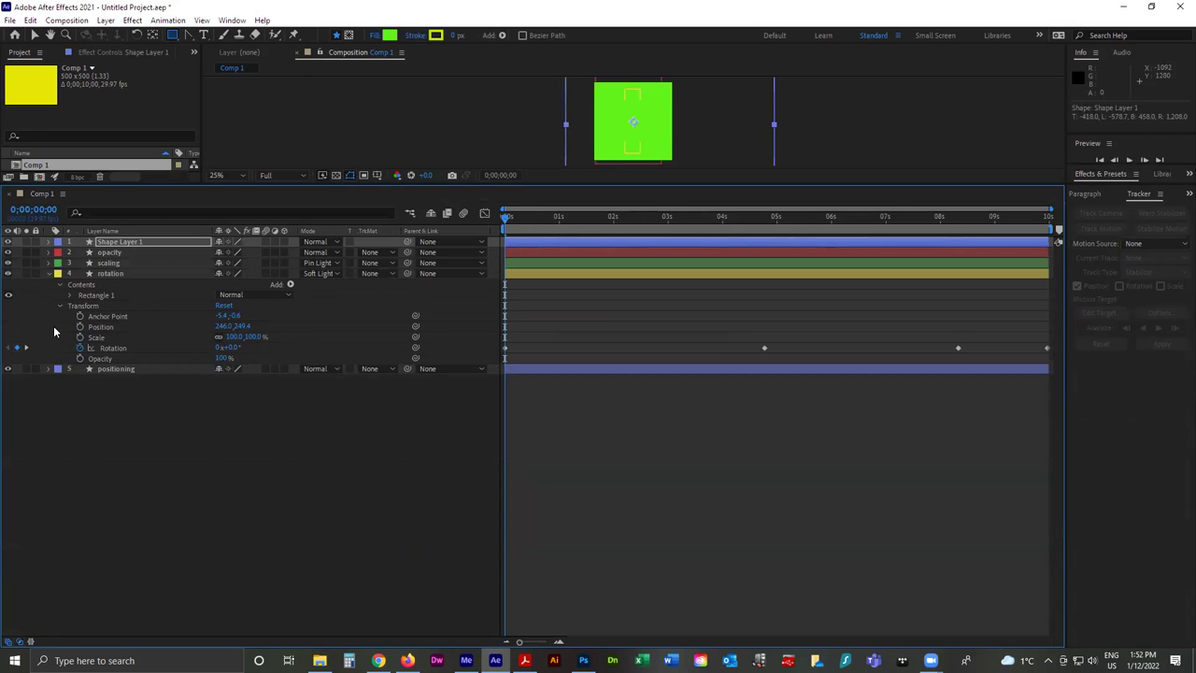
pyautogui.click(49, 272)
pyautogui.moveTo(122, 243); pyautogui.dragTo(128, 299)
pyautogui.moveTo(737, 183); pyautogui.dragTo(703, 327)
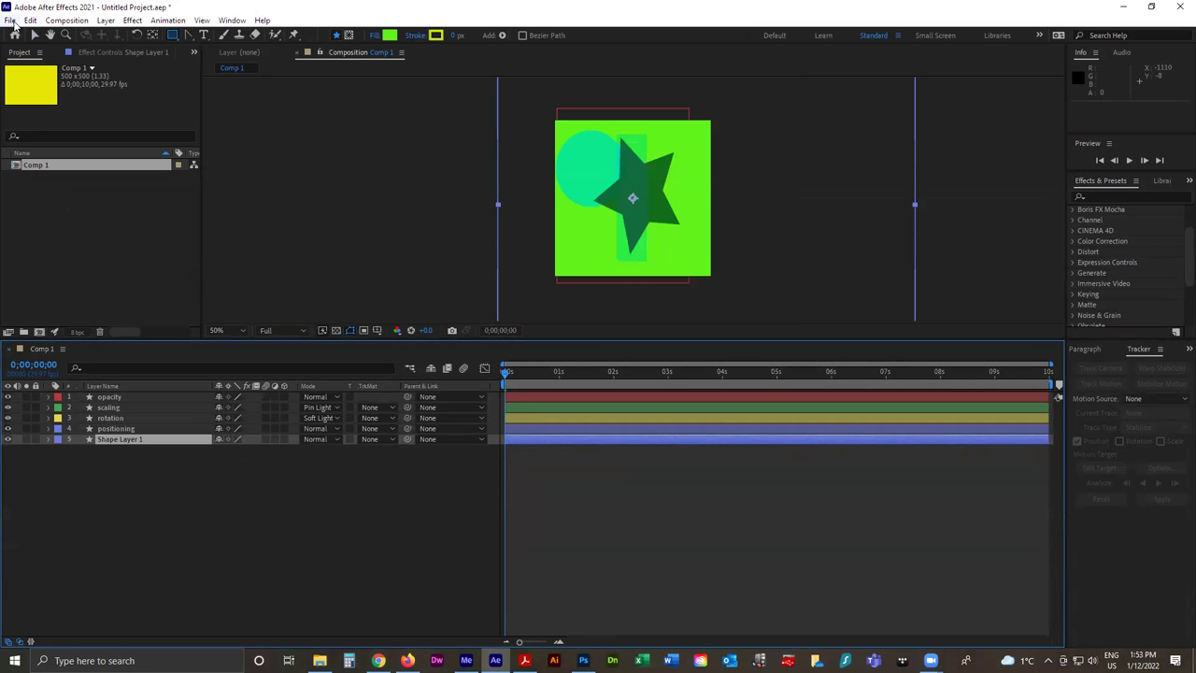
pyautogui.press('v')
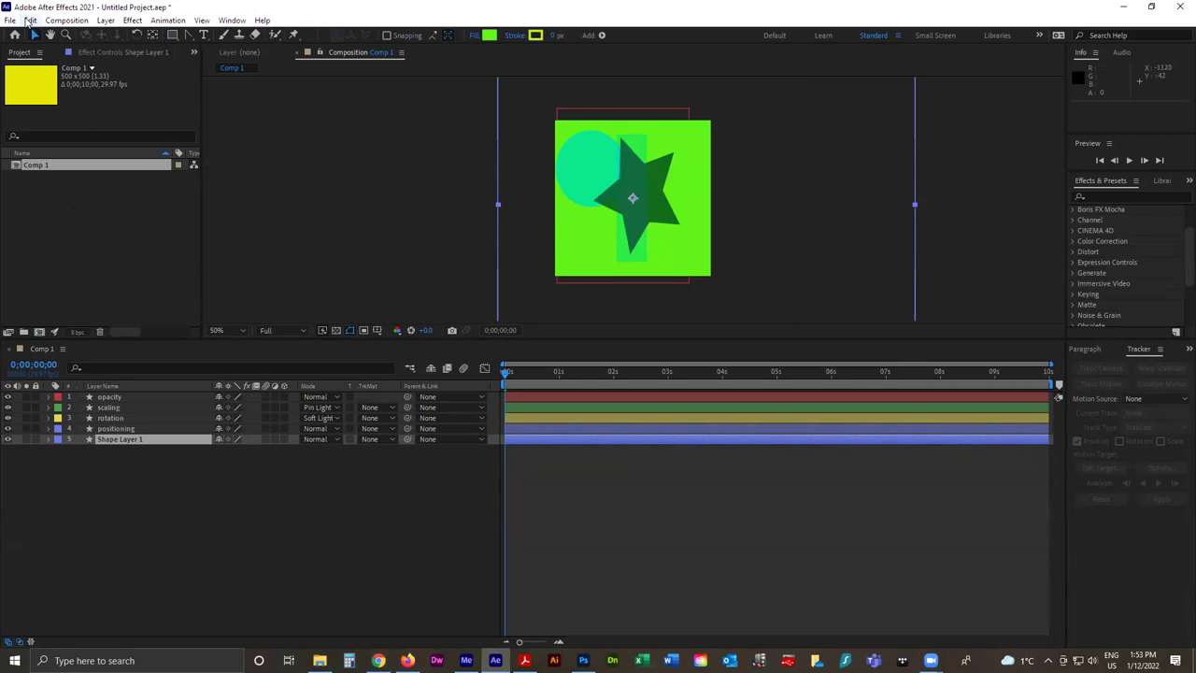
# Render Comp 1 through the Adobe Media Encoder queue to compy.mp4 on the Desktop, replacing the existing file.
pyautogui.click(68, 20)
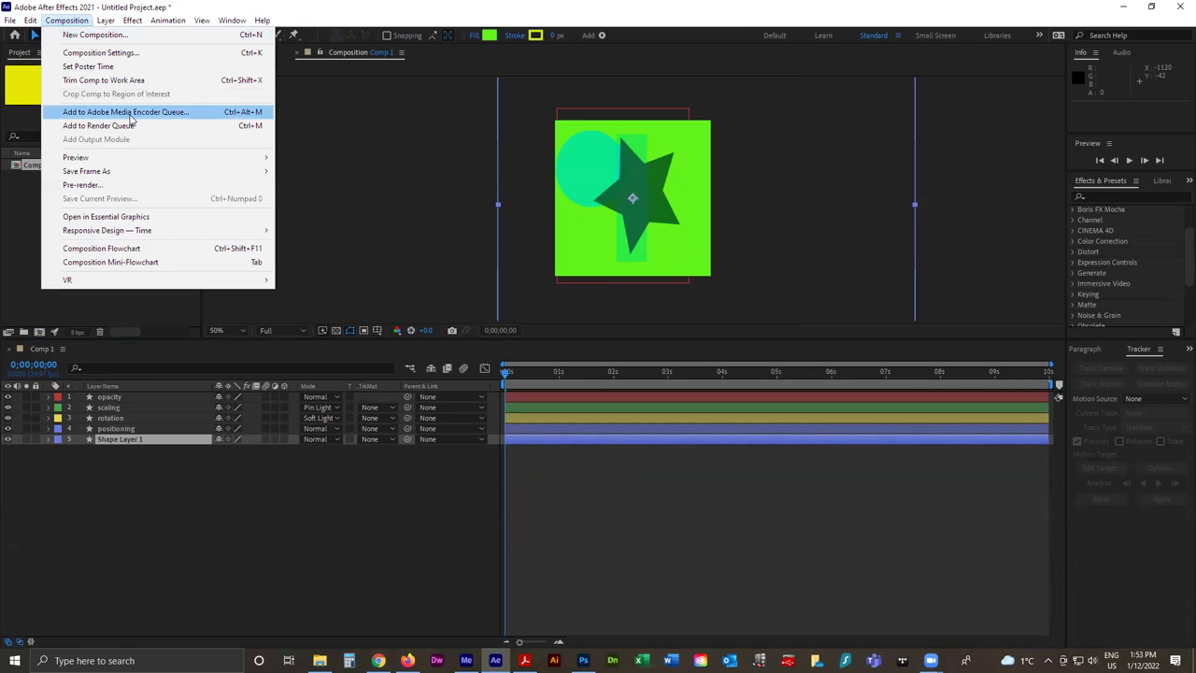
pyautogui.click(196, 113)
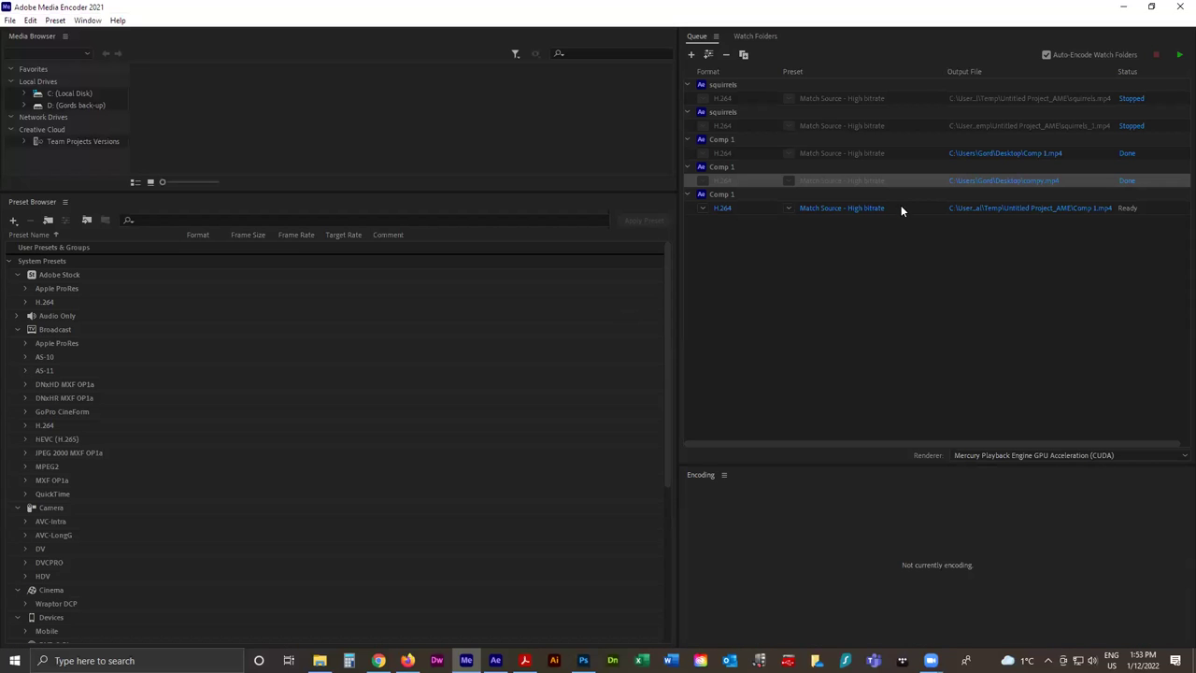
pyautogui.click(972, 208)
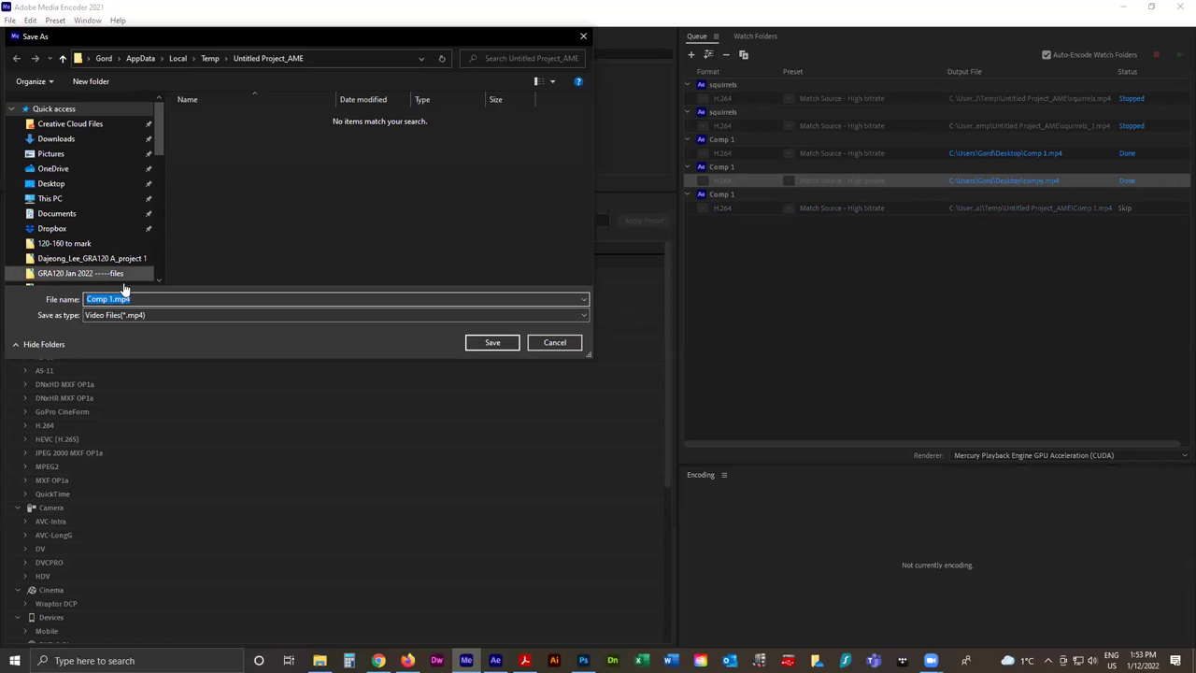
pyautogui.click(77, 182)
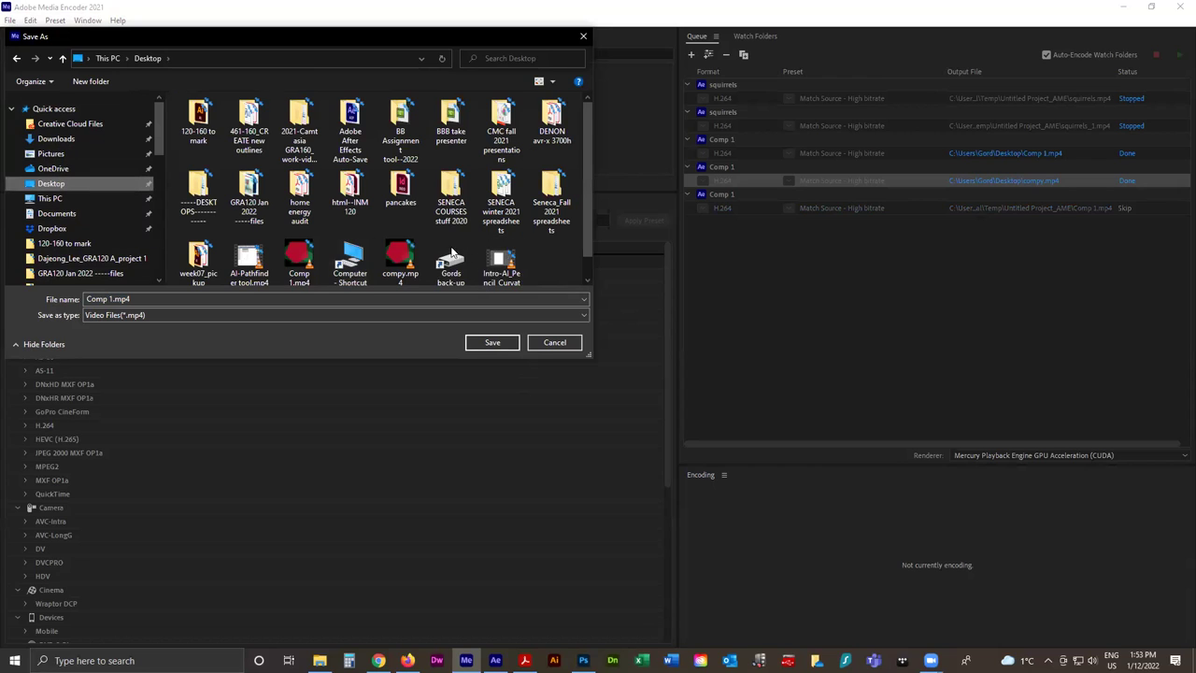
pyautogui.click(400, 255)
pyautogui.click(482, 343)
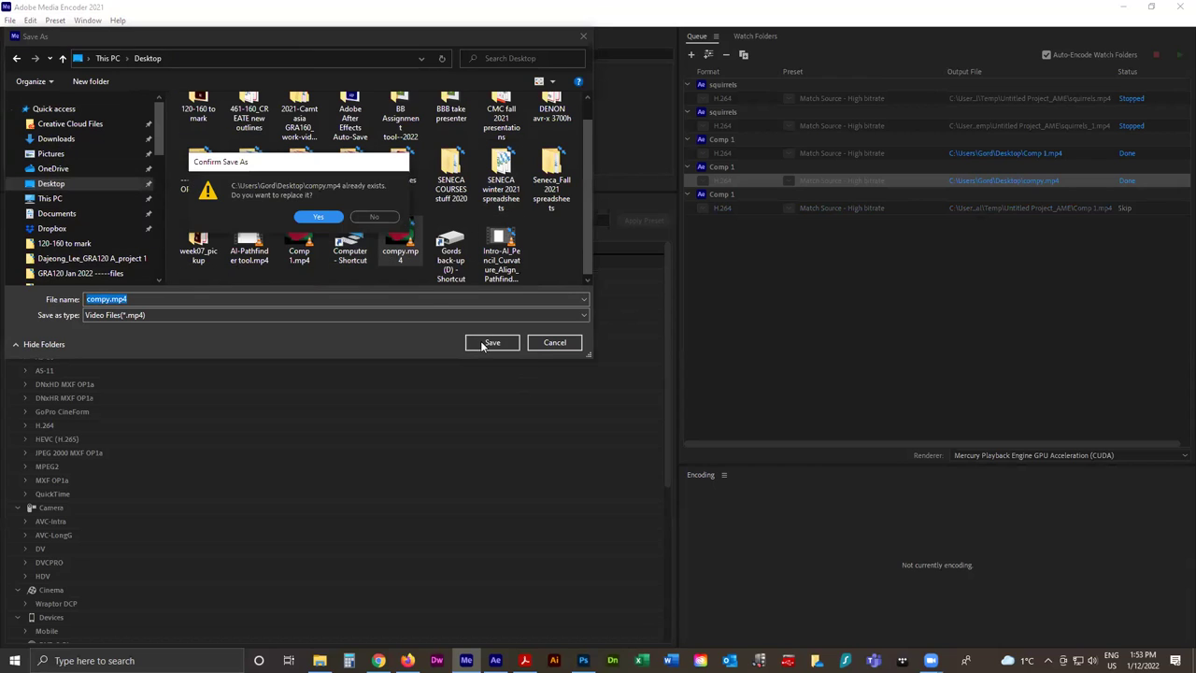
pyautogui.click(321, 218)
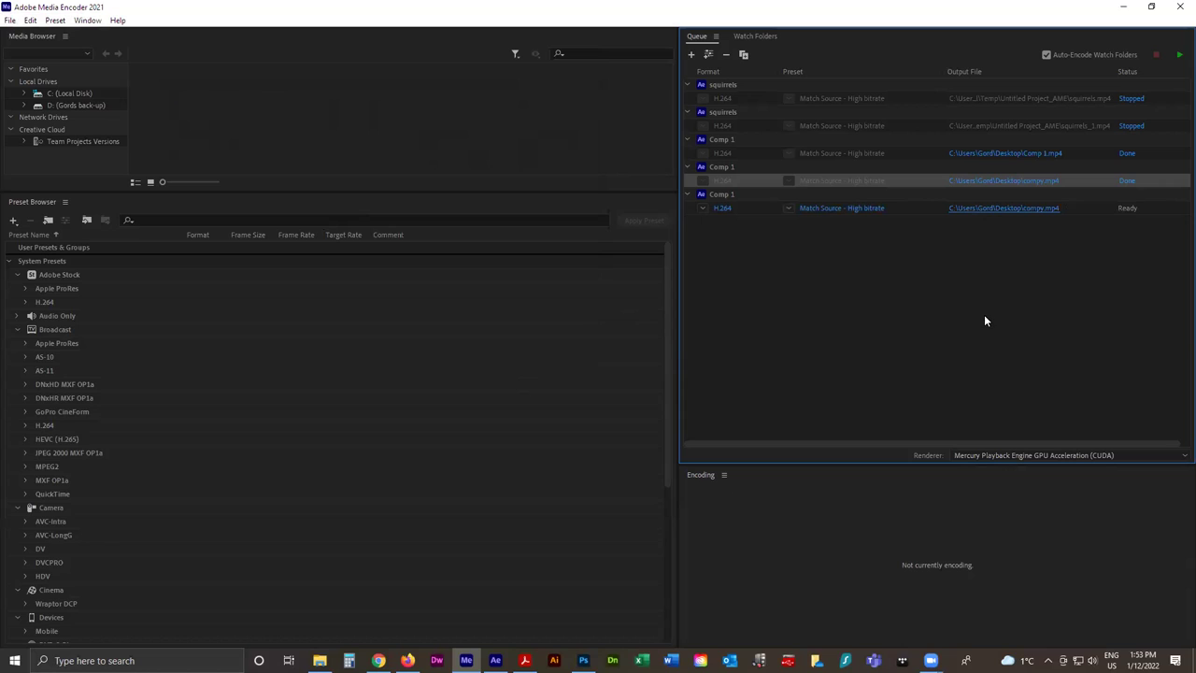
pyautogui.click(930, 209)
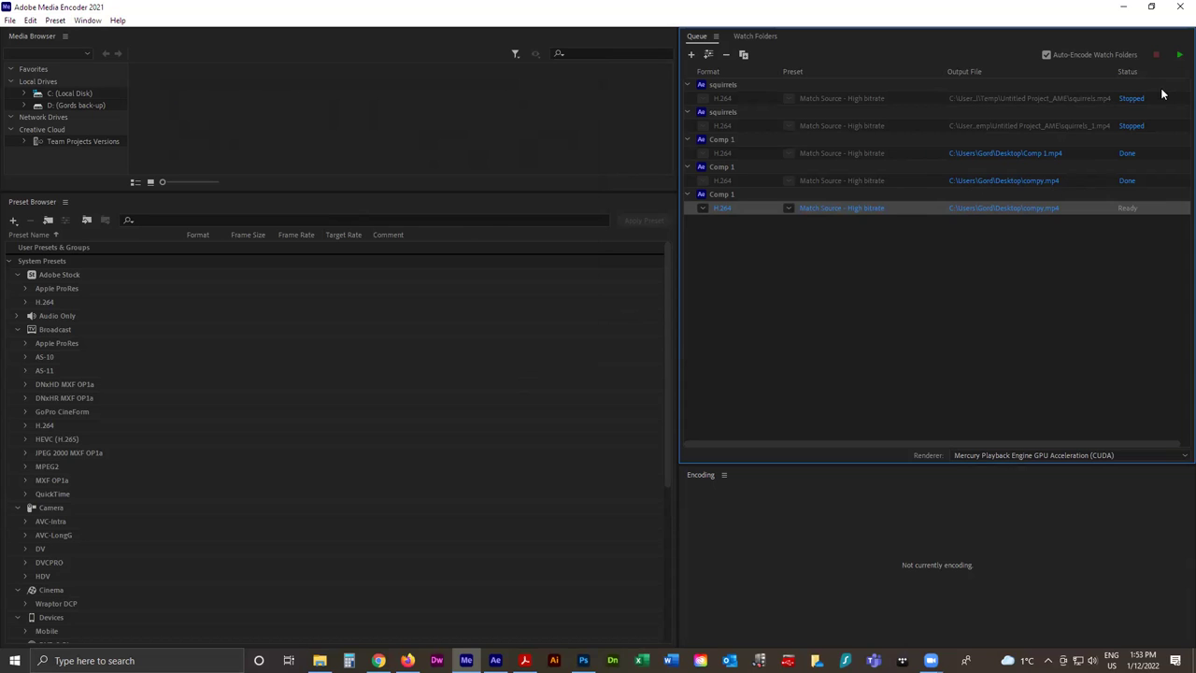
pyautogui.click(1179, 55)
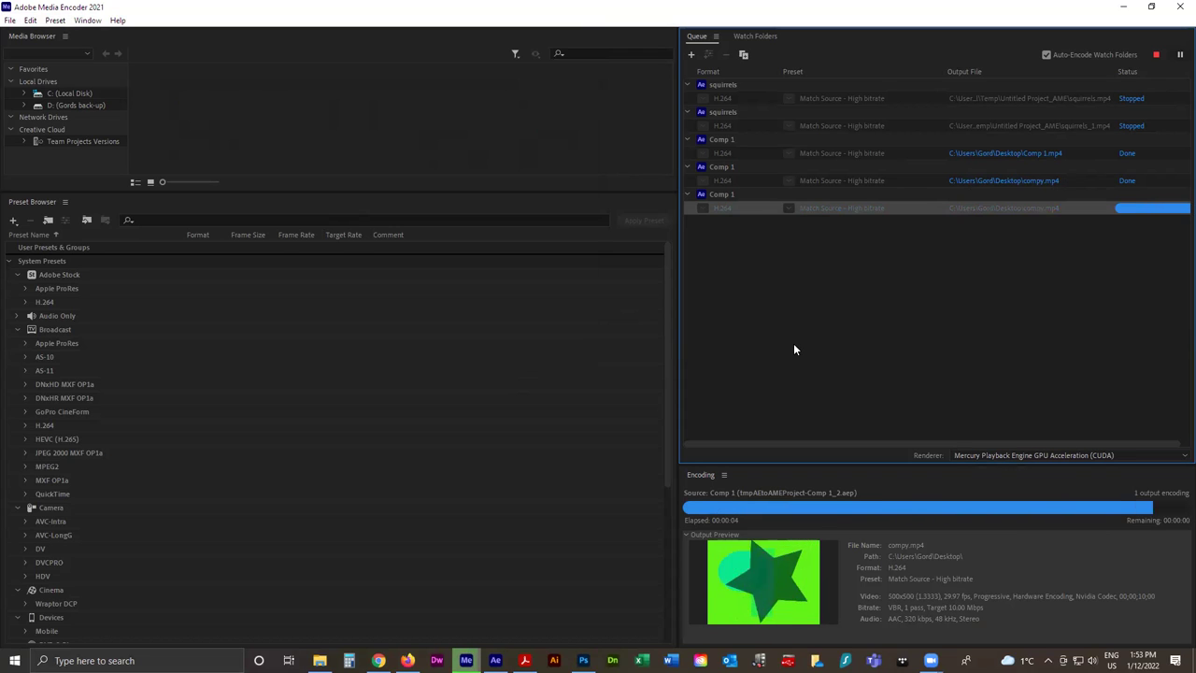
# Clear the open windows to reach the desktop, play compy.mp4 in VLC media player and close the player.
pyautogui.click(1123, 7)
pyautogui.click(1125, 7)
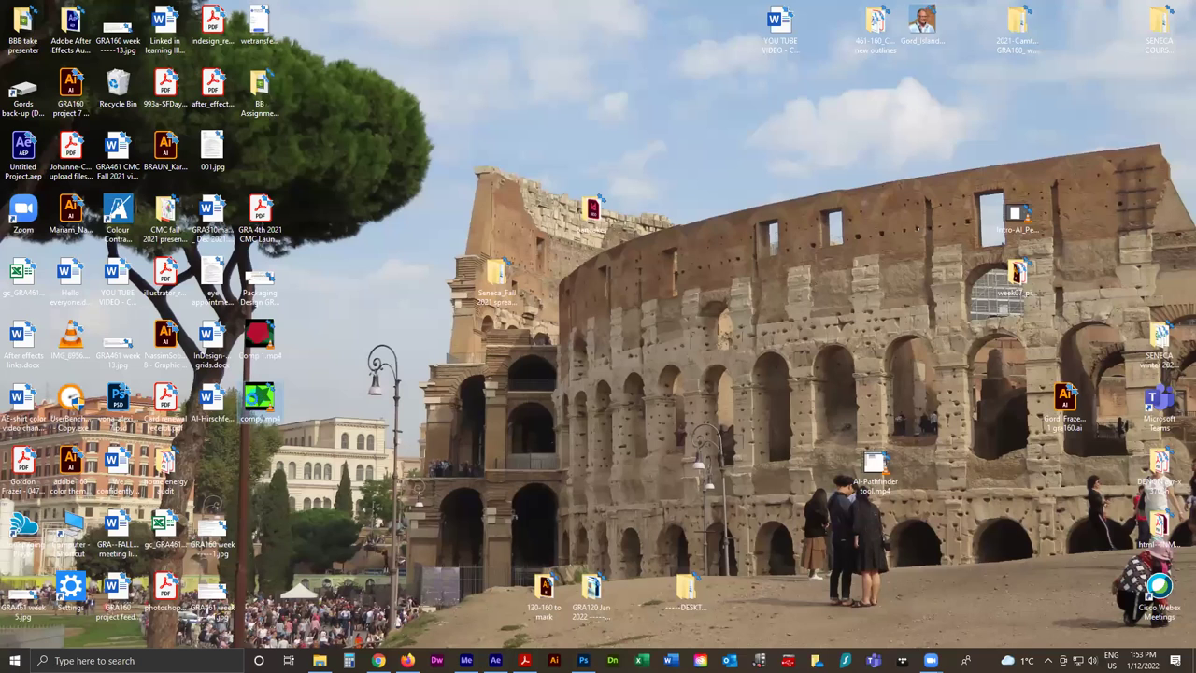
pyautogui.doubleClick(254, 400)
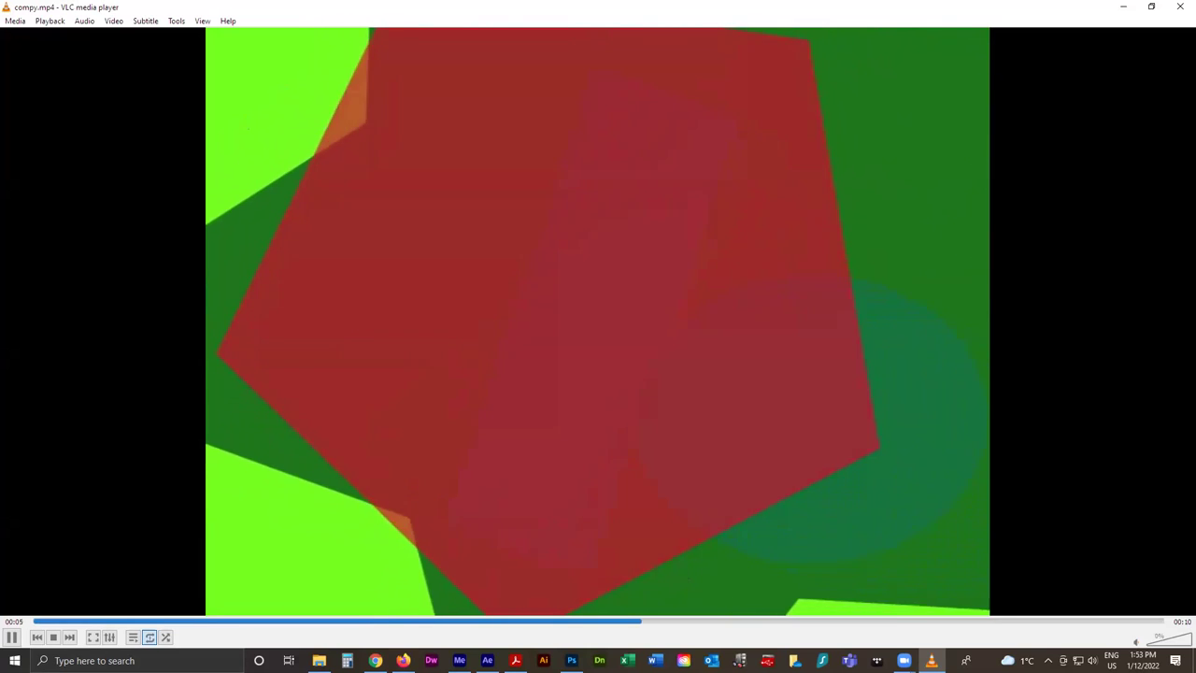
pyautogui.hotkey('ctrl', 'q')
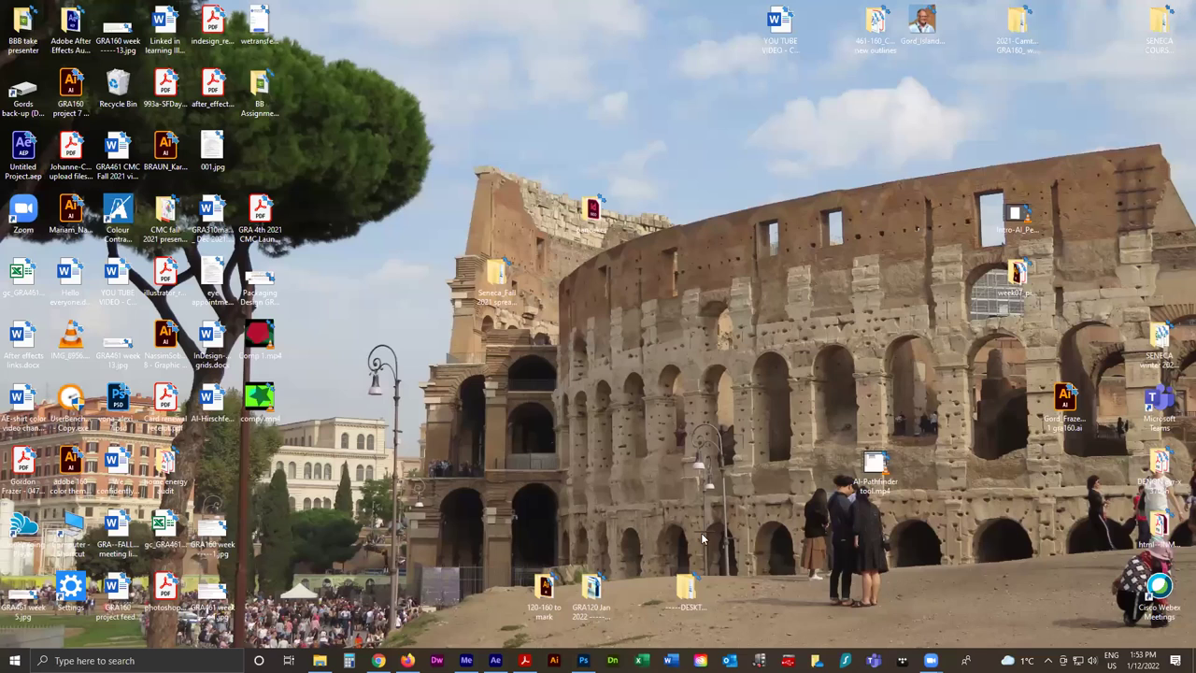
# Deselect the shape layer in After Effects and switch to the GRA461_project 1 PDF in Acrobat to examine the project specs and delivery.
pyautogui.click(495, 661)
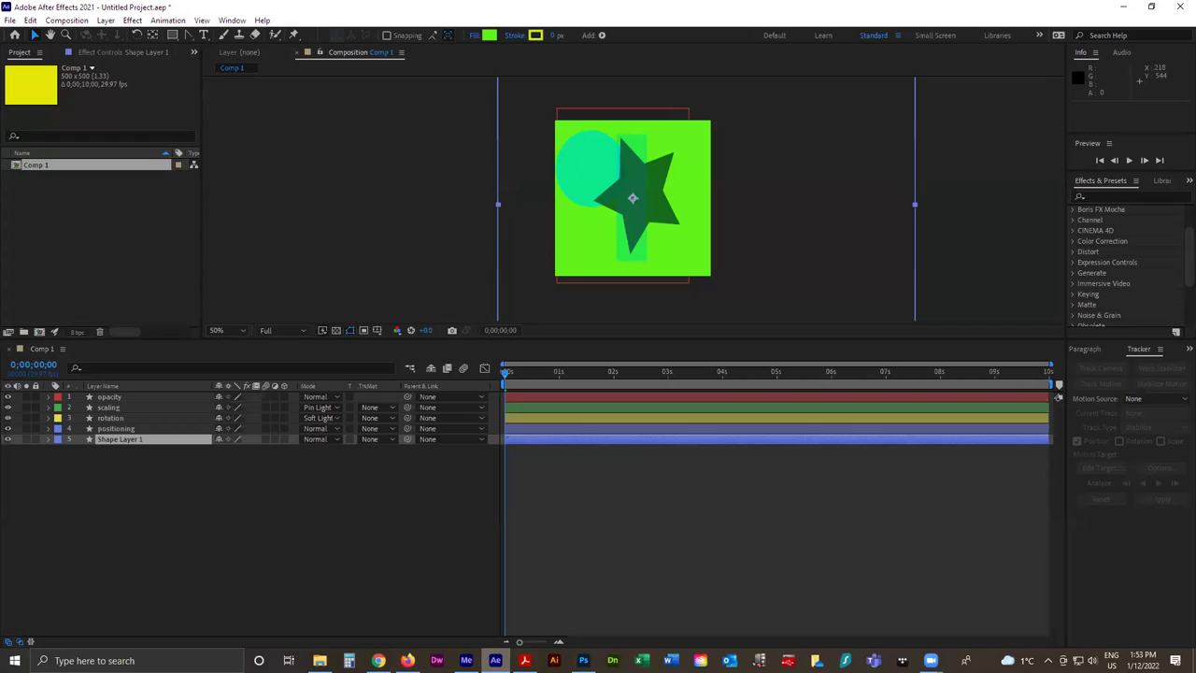
pyautogui.click(374, 243)
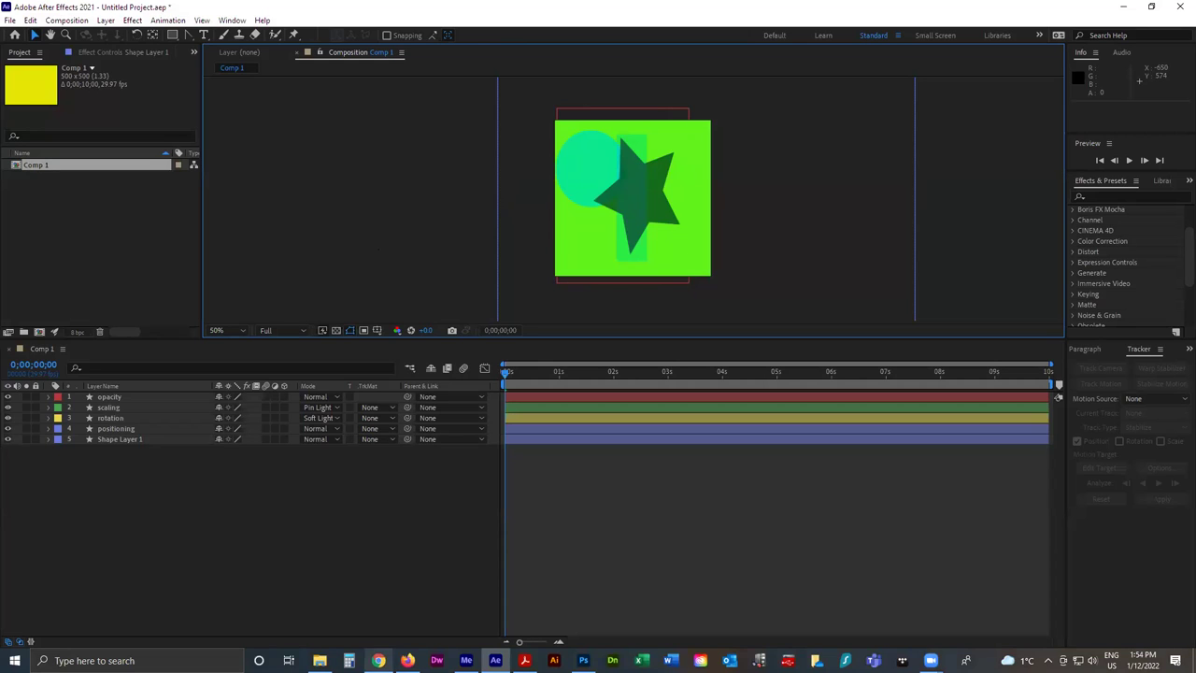
pyautogui.click(407, 661)
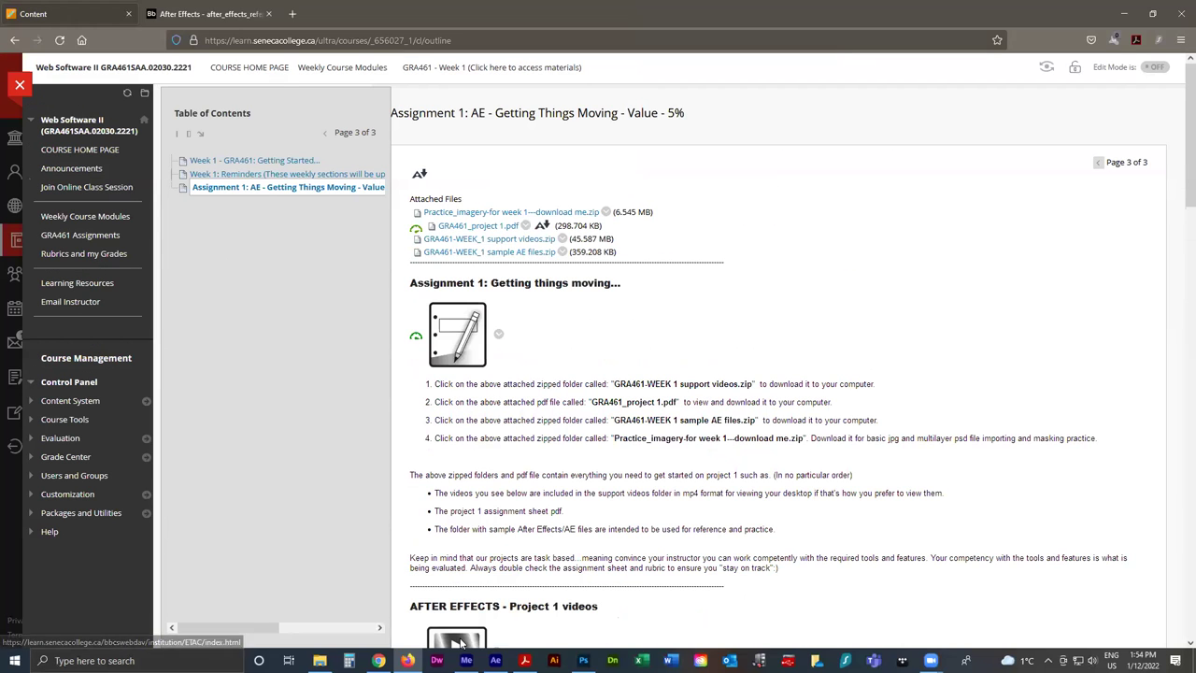
pyautogui.click(524, 661)
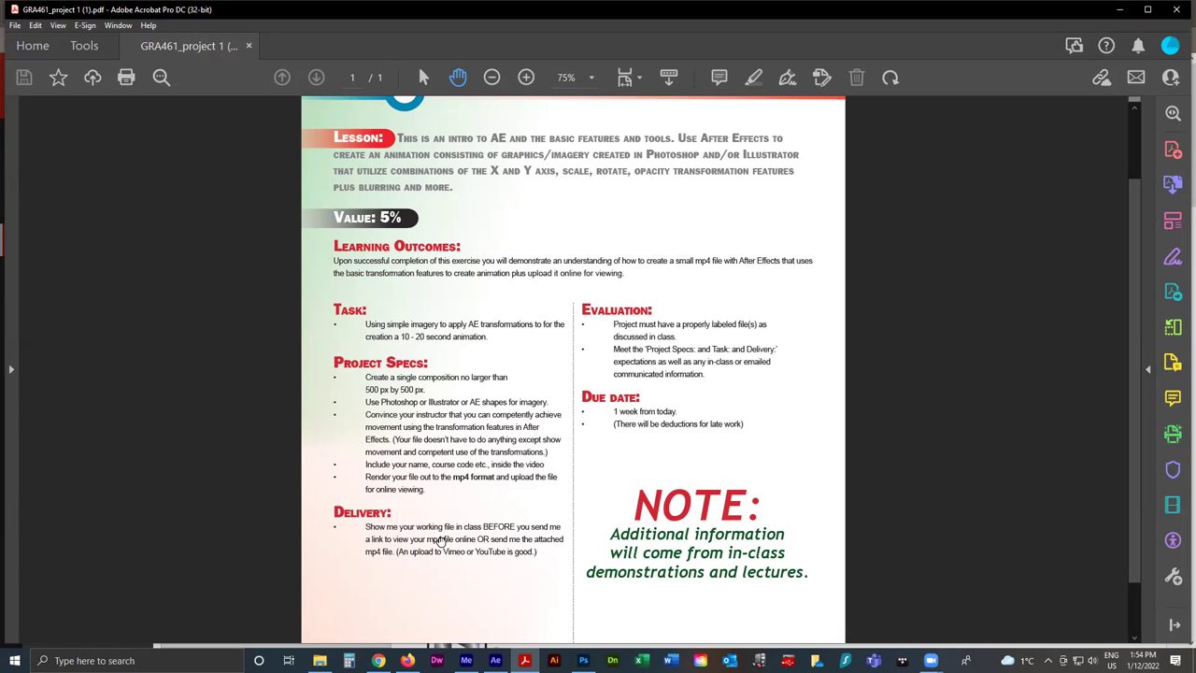
# Switch back to After Effects and preview the composition with the scaling and rotation layers expanded, collapsing both once it has played.
pyautogui.hotkey('alt', 'Tab')
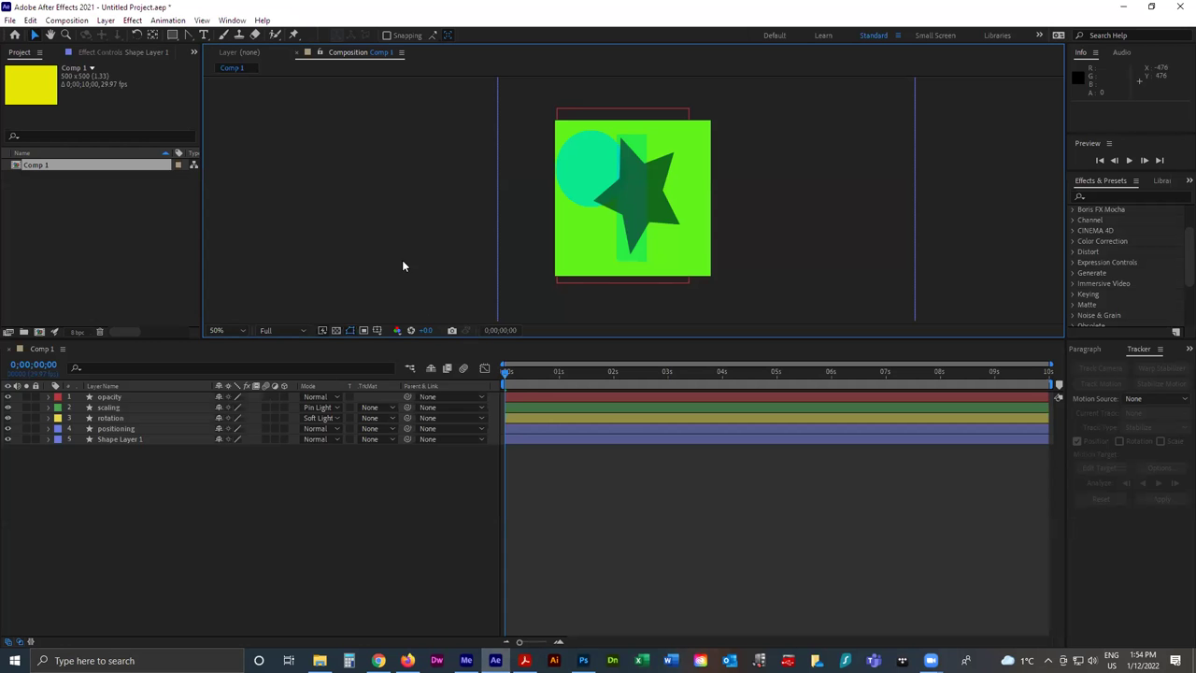
pyautogui.click(49, 408)
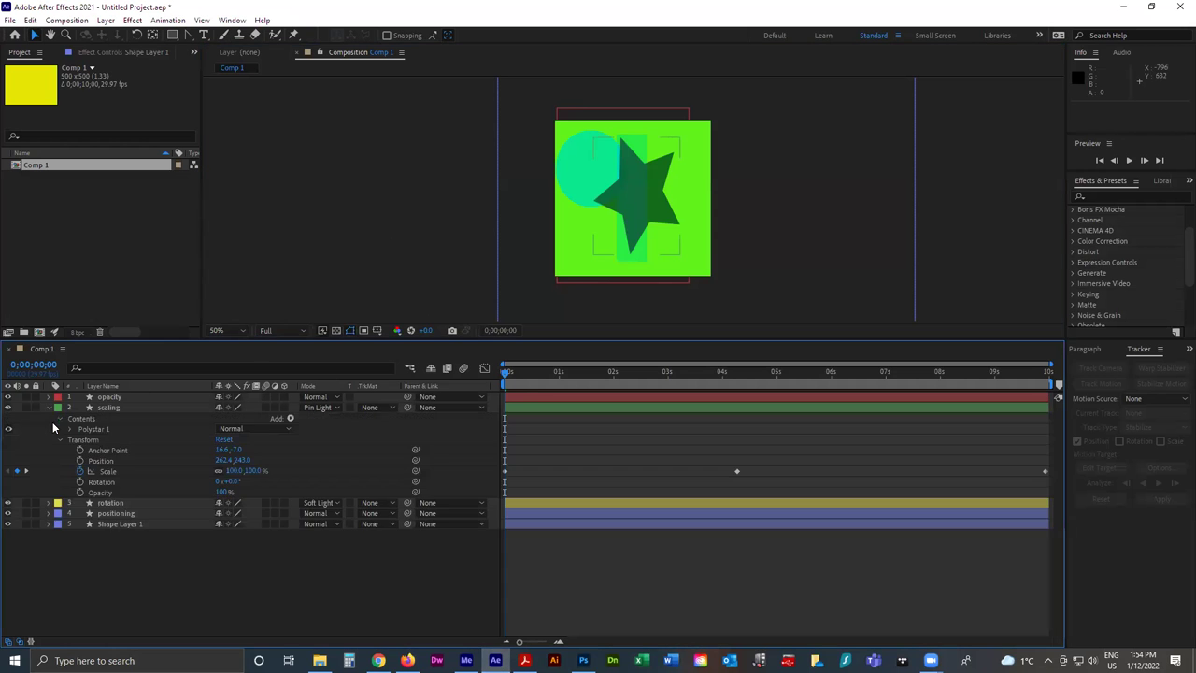
pyautogui.click(48, 503)
pyautogui.click(364, 248)
pyautogui.press('space')
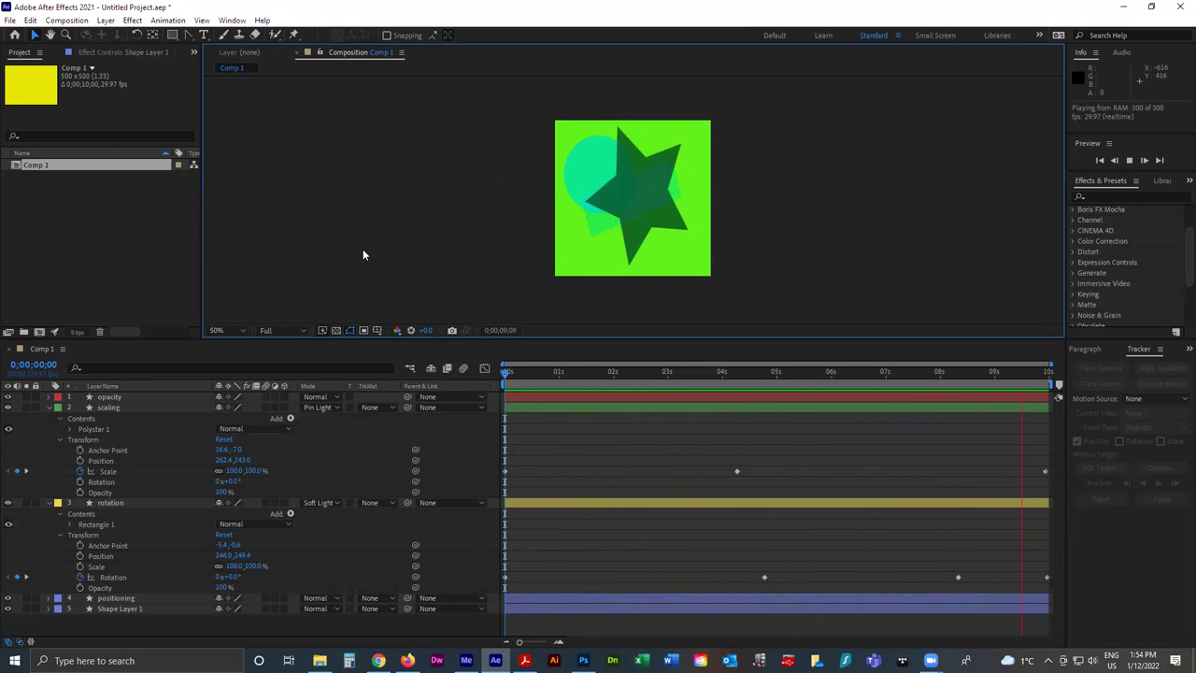
pyautogui.press('space')
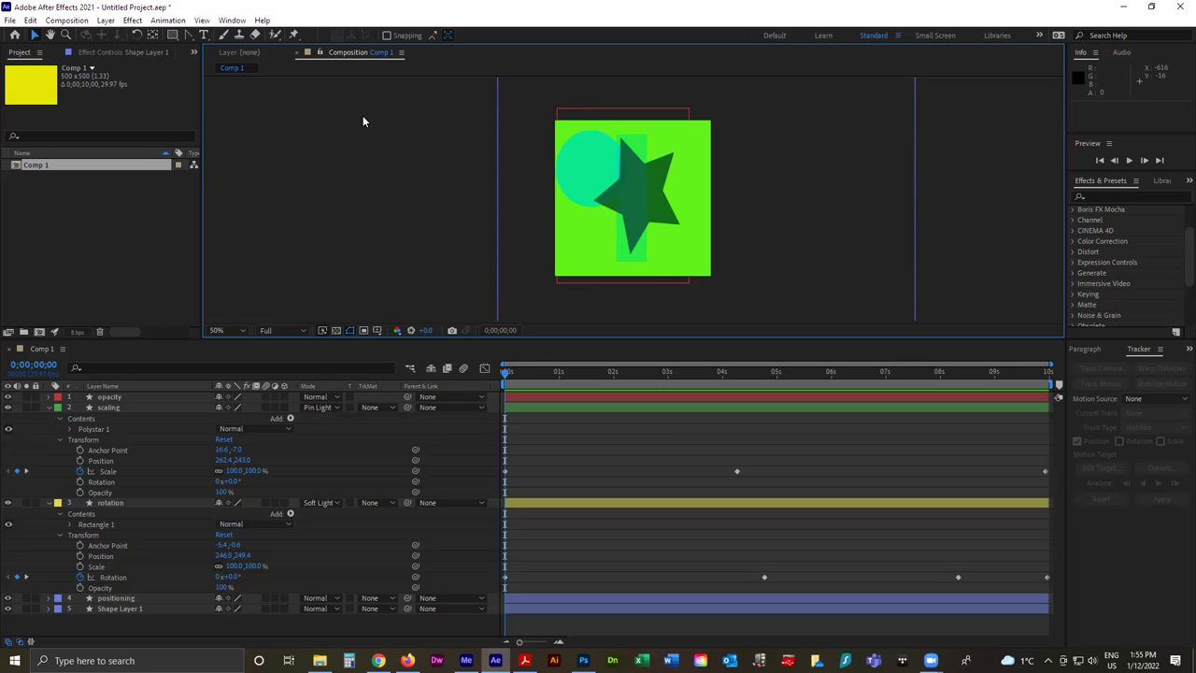
pyautogui.click(49, 407)
pyautogui.click(48, 418)
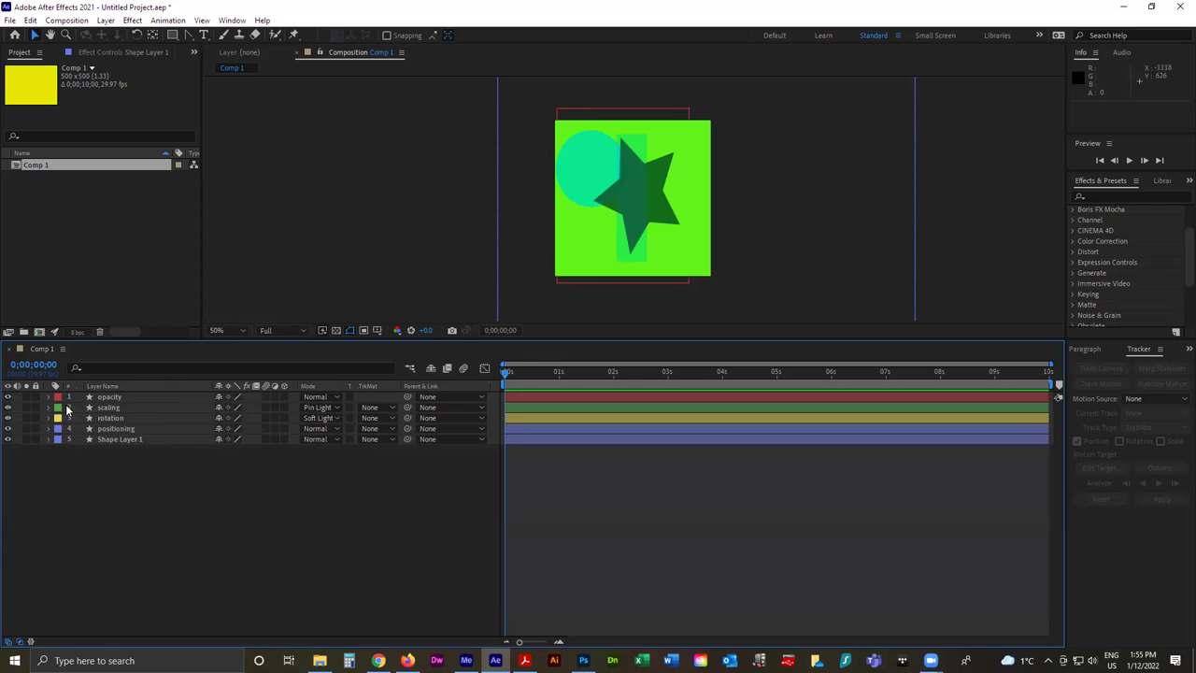
# Replace Shape Layer 1 with a new pale green rectangle layer extending beyond the composition's edges, placed at the bottom of the layer stack.
pyautogui.click(119, 439)
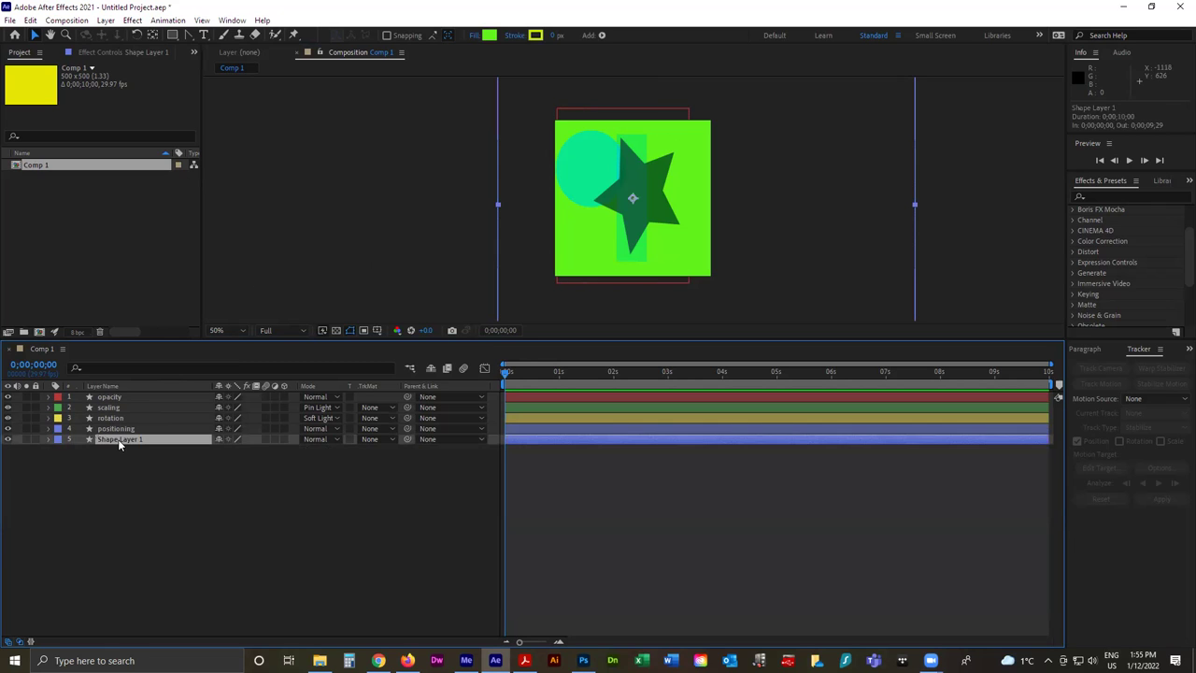
pyautogui.press('Delete')
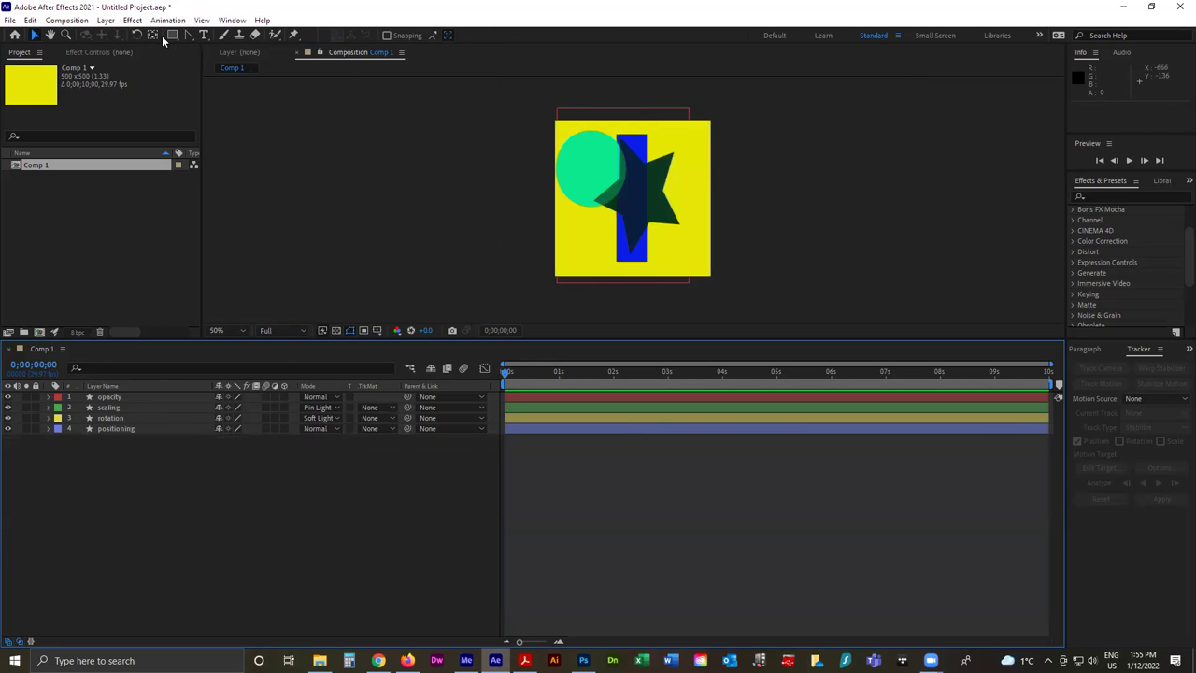
pyautogui.moveTo(171, 36); pyautogui.dragTo(200, 35)
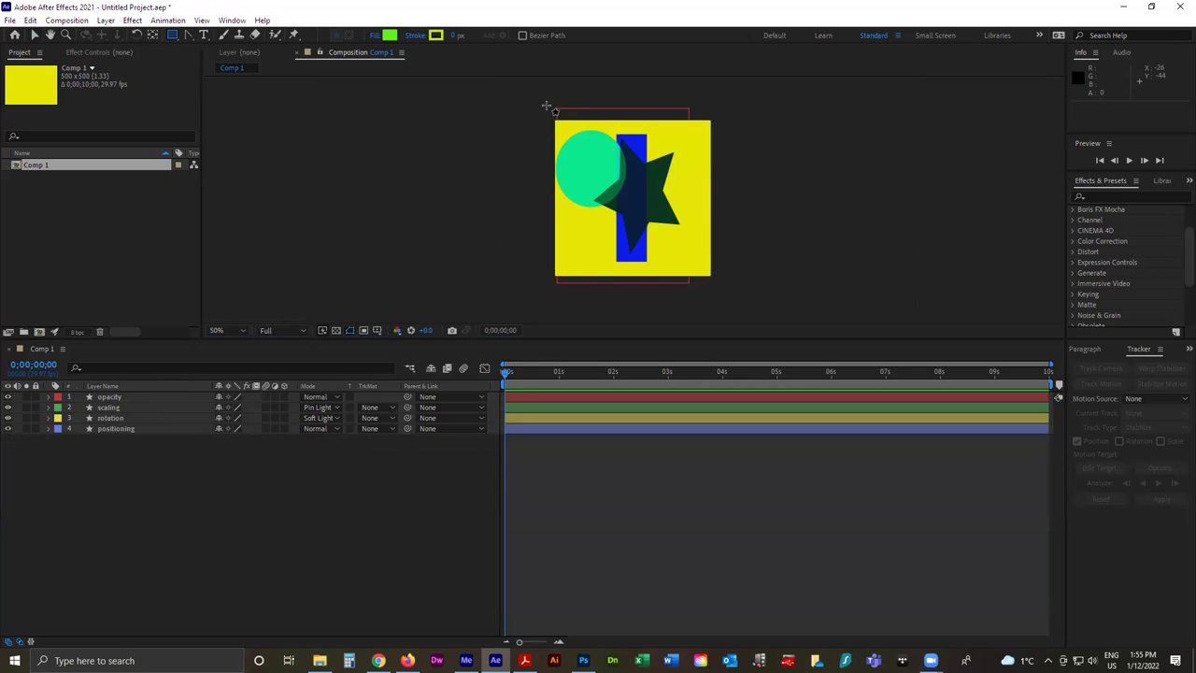
pyautogui.click(389, 35)
pyautogui.click(504, 265)
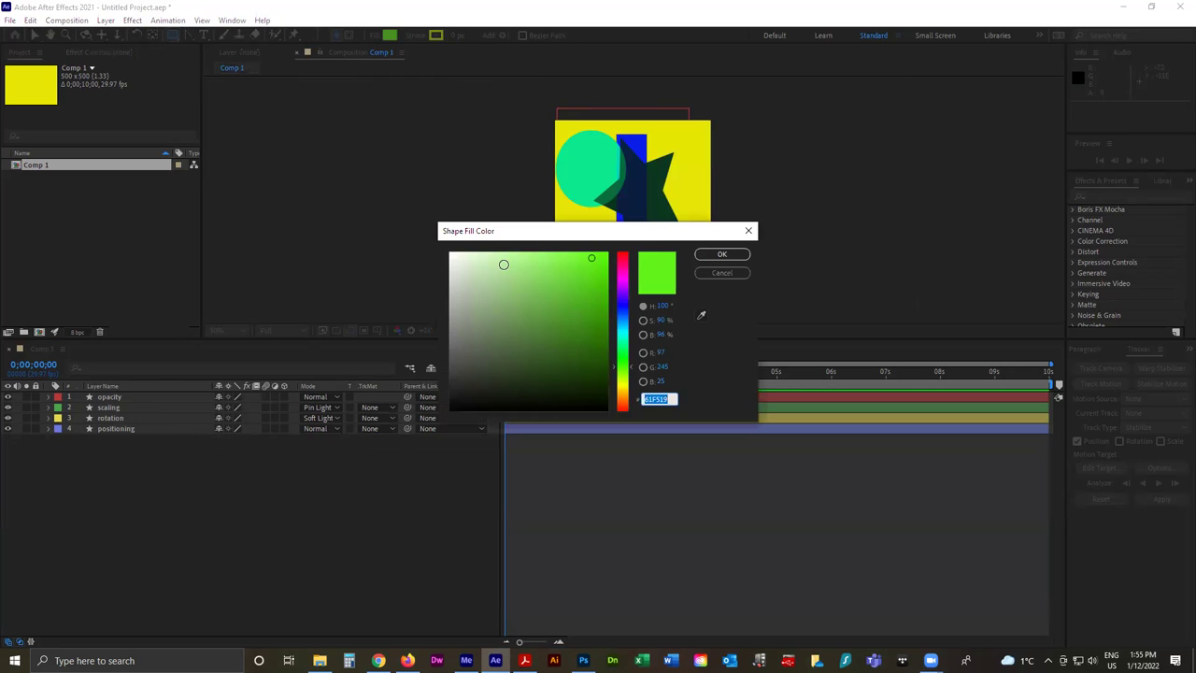
pyautogui.click(708, 256)
pyautogui.moveTo(486, 89); pyautogui.dragTo(840, 305)
pyautogui.moveTo(138, 396); pyautogui.dragTo(143, 484)
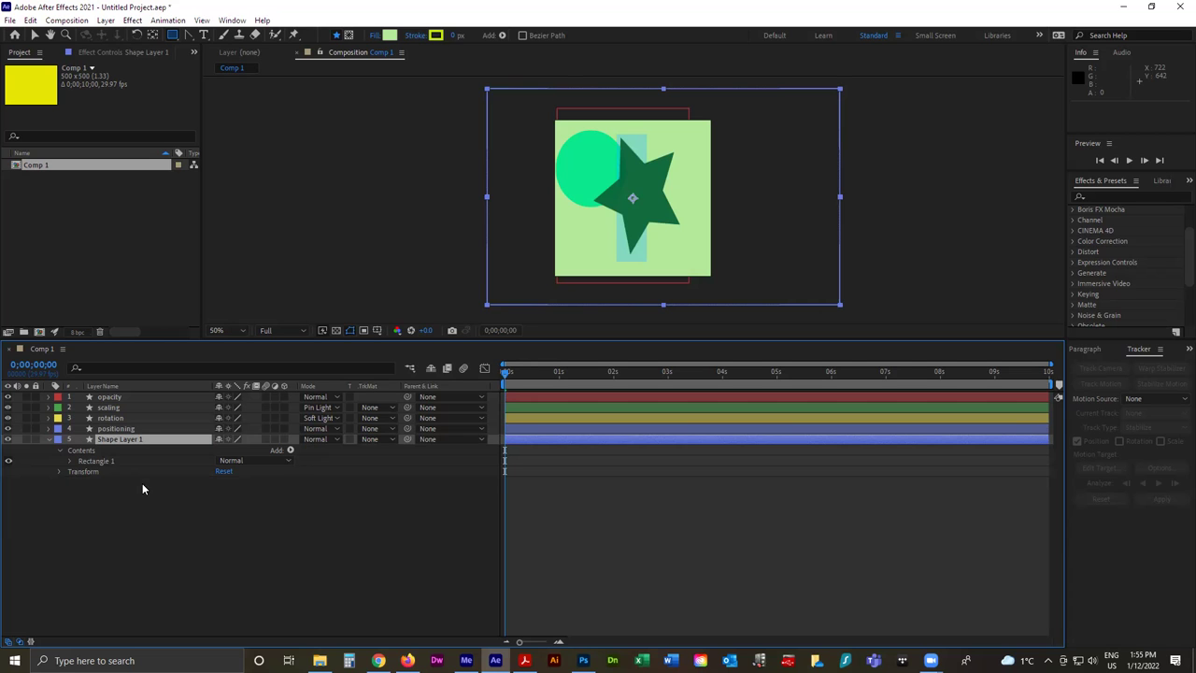
# Check the project PDF, and on the course site in Firefox examine the four required transformations in the Project #1 rubric.
pyautogui.click(524, 660)
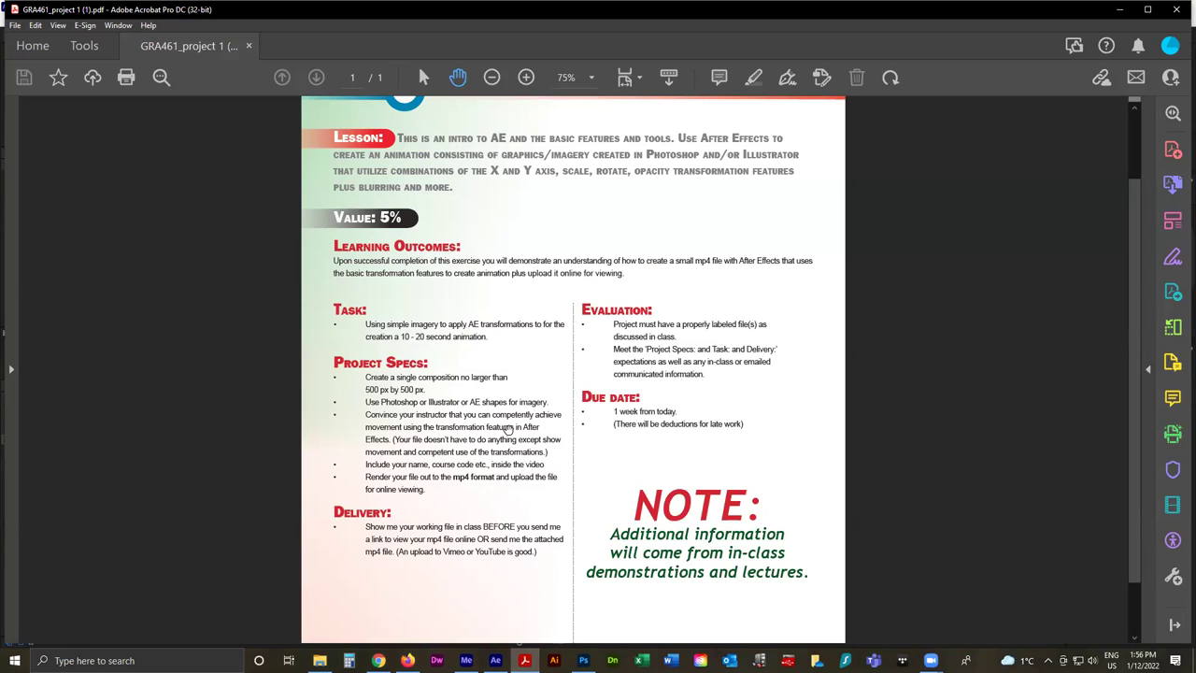
pyautogui.click(407, 659)
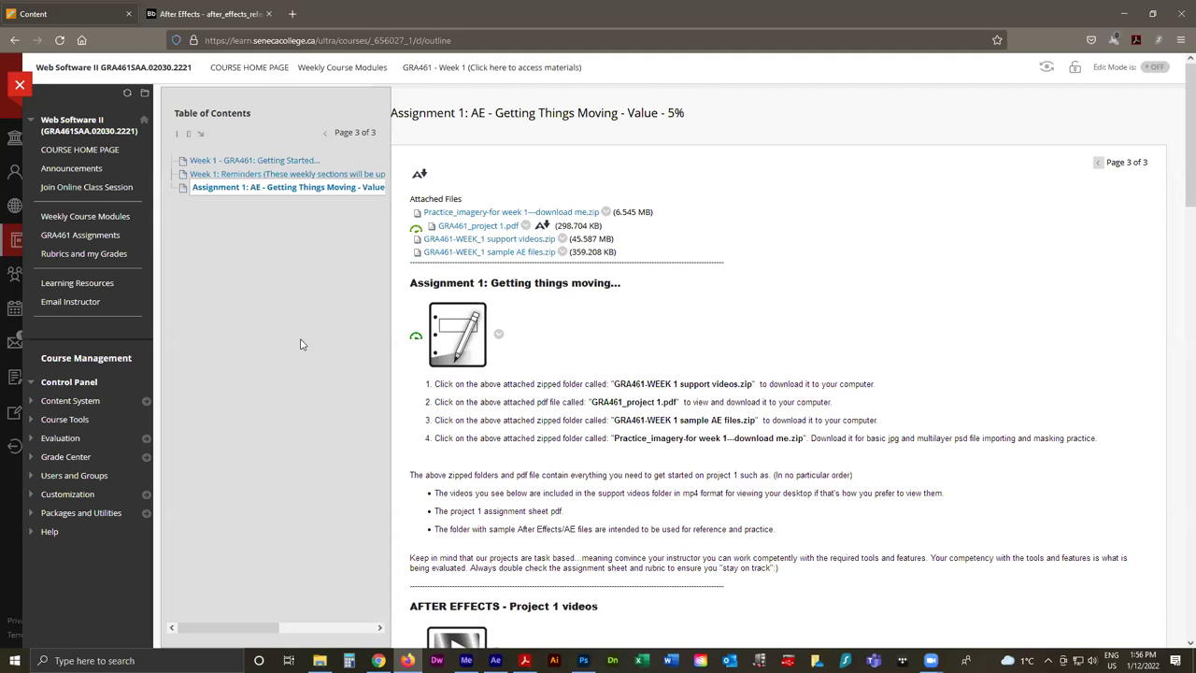
pyautogui.click(73, 258)
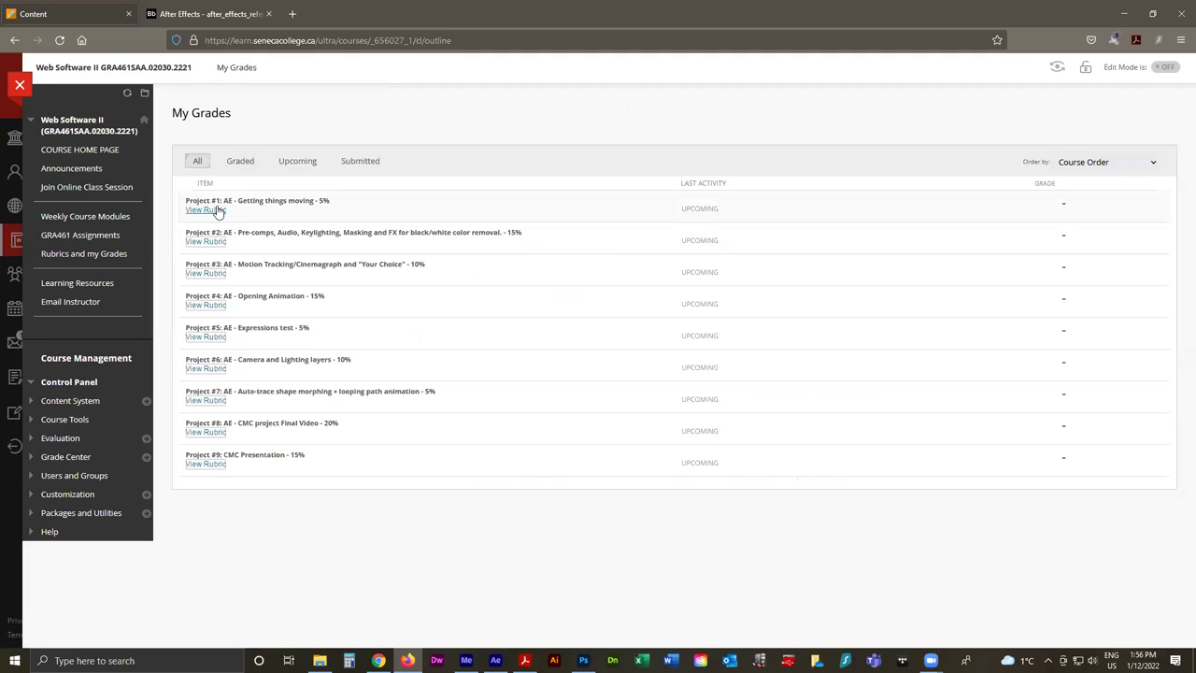
pyautogui.click(207, 210)
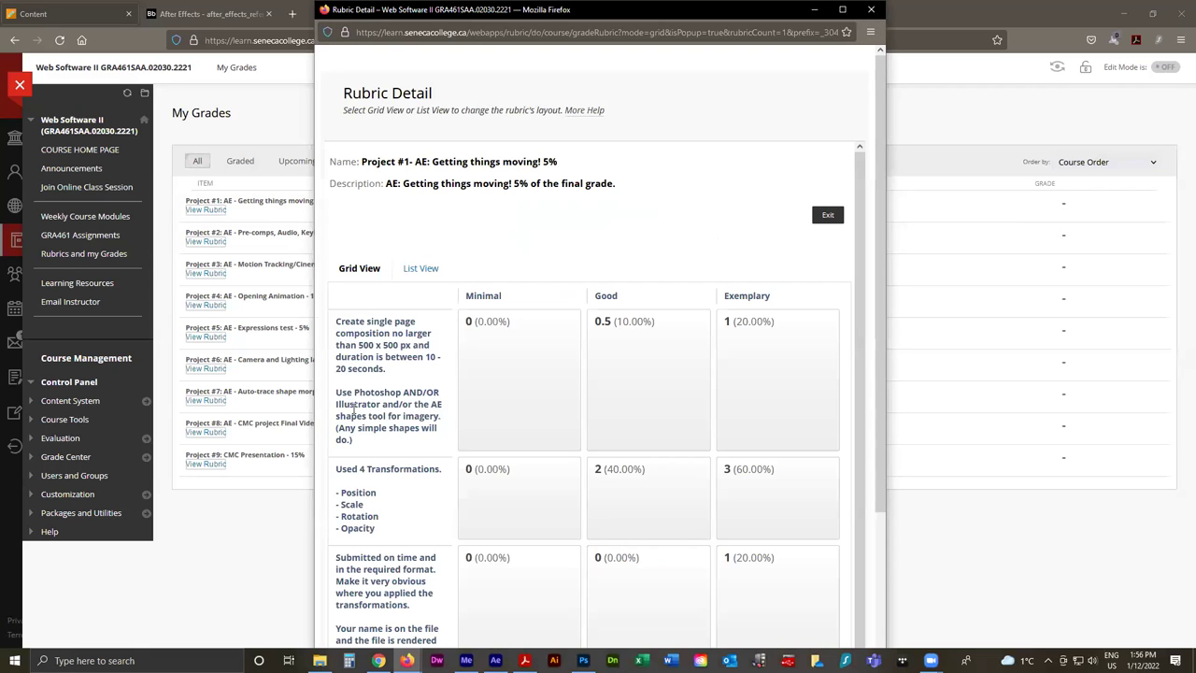
pyautogui.moveTo(385, 492); pyautogui.dragTo(362, 493)
pyautogui.click(361, 504)
pyautogui.moveTo(375, 528); pyautogui.dragTo(368, 528)
# Switch back to After Effects and expand the rotation layer to examine its transform properties and keyframes.
pyautogui.click(495, 661)
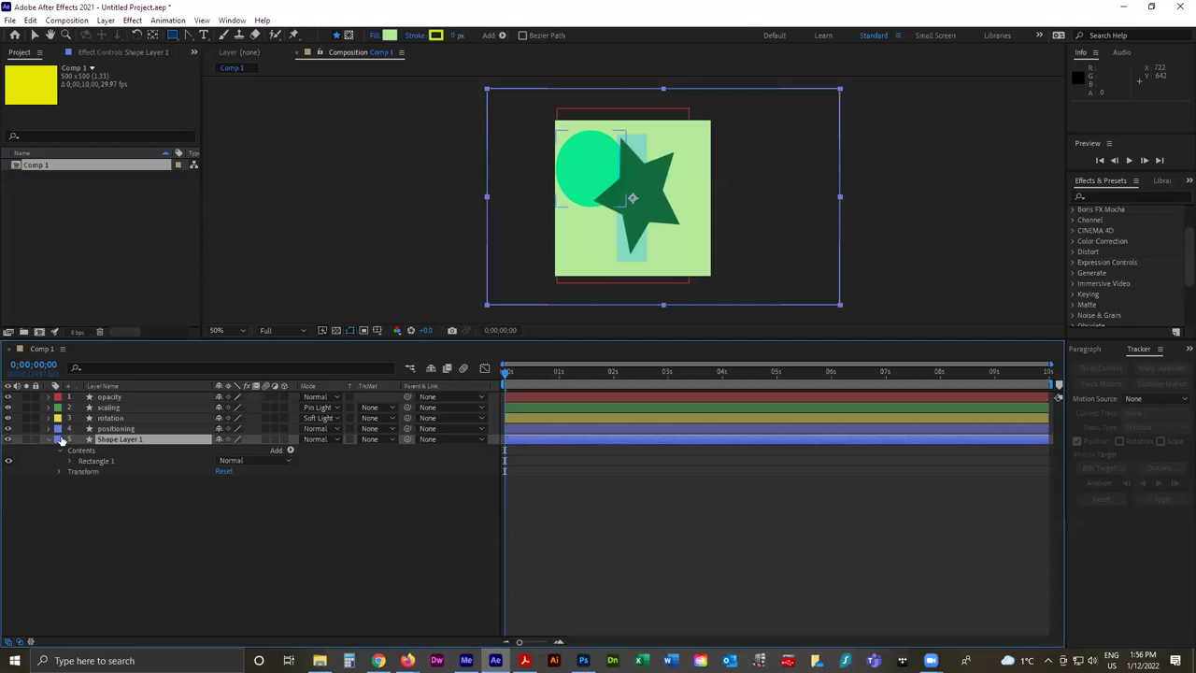
pyautogui.click(49, 418)
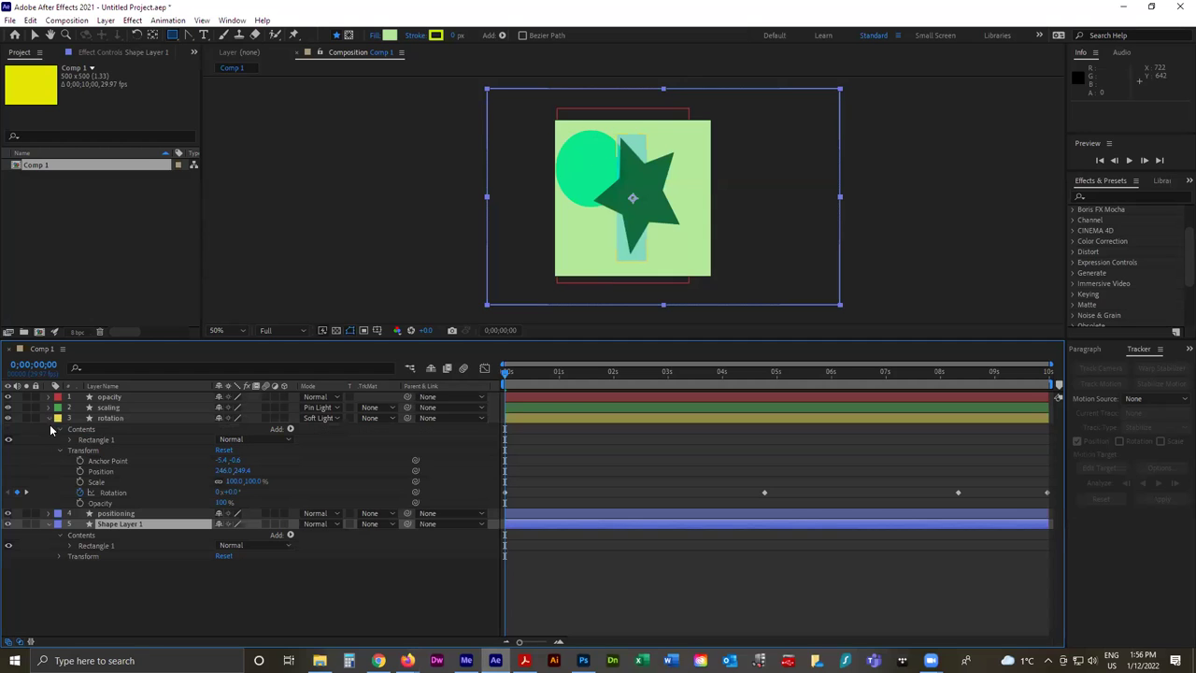
pyautogui.click(134, 481)
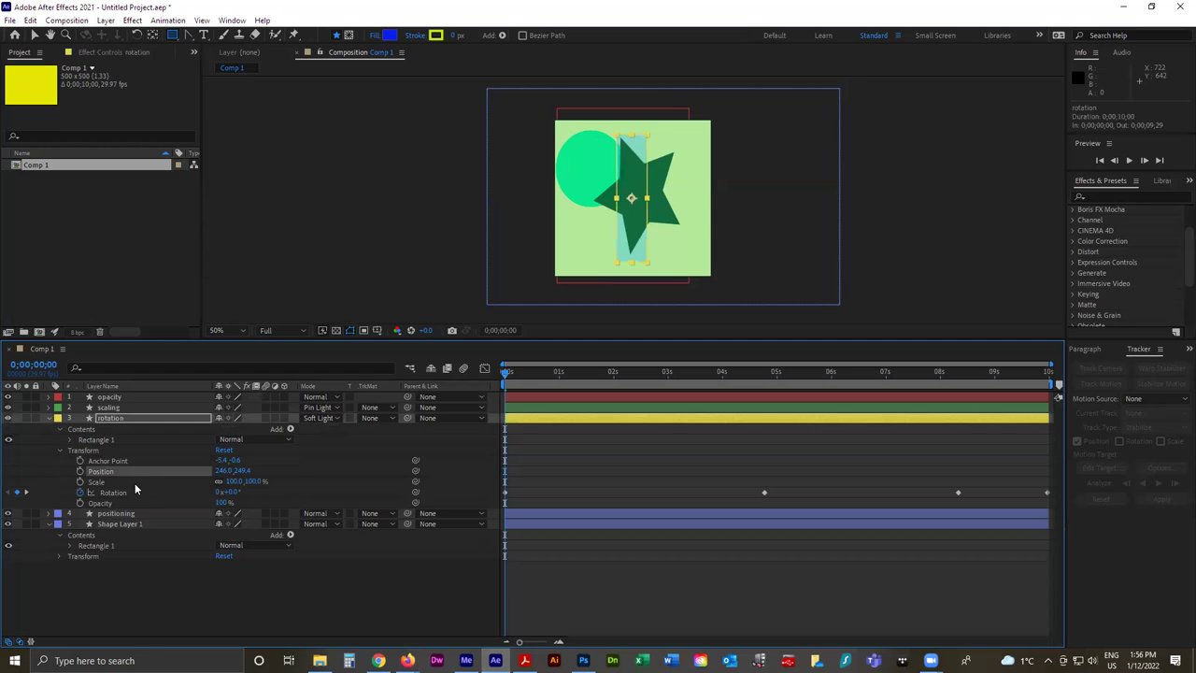
# Examine the rotation layer's Rotation and Opacity properties, and check each layer's shape in turn from opacity down to Shape Layer 1.
pyautogui.click(139, 492)
pyautogui.click(140, 502)
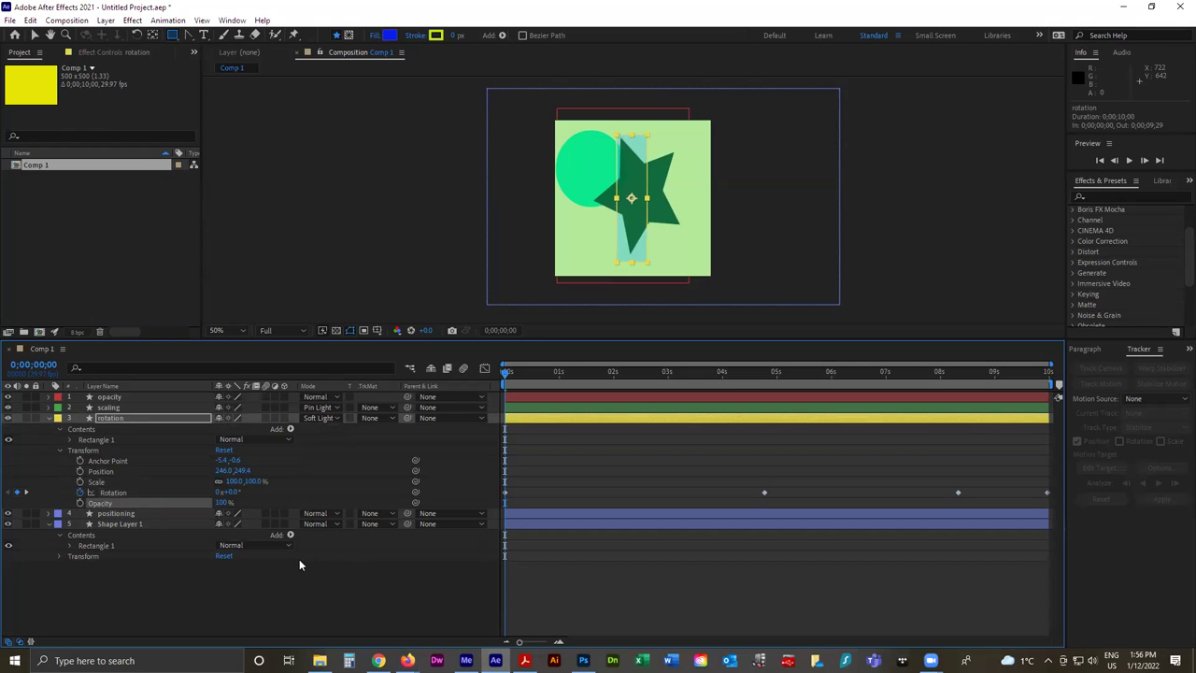
pyautogui.click(125, 407)
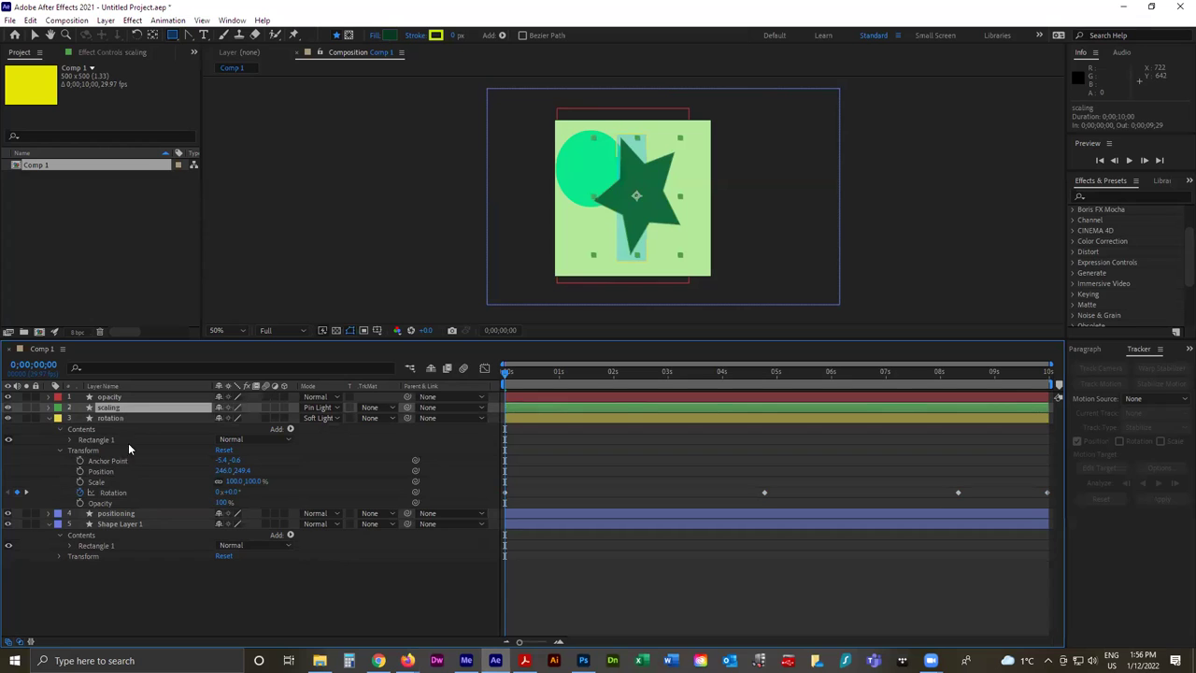
pyautogui.click(150, 398)
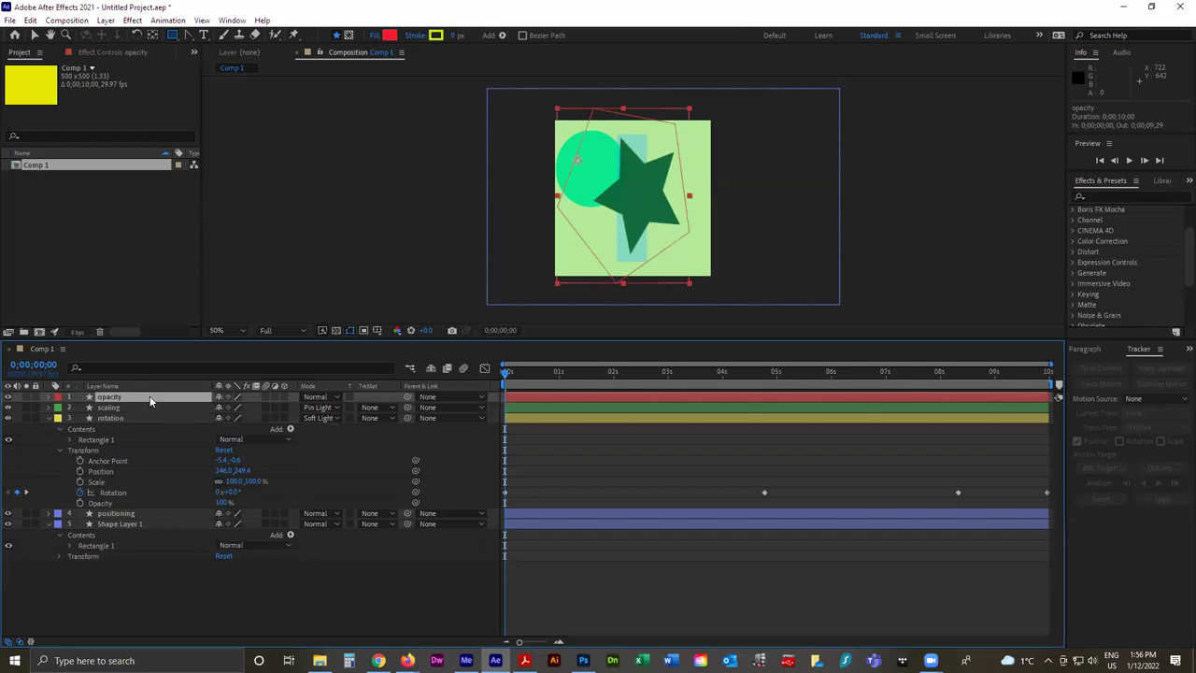
pyautogui.click(139, 407)
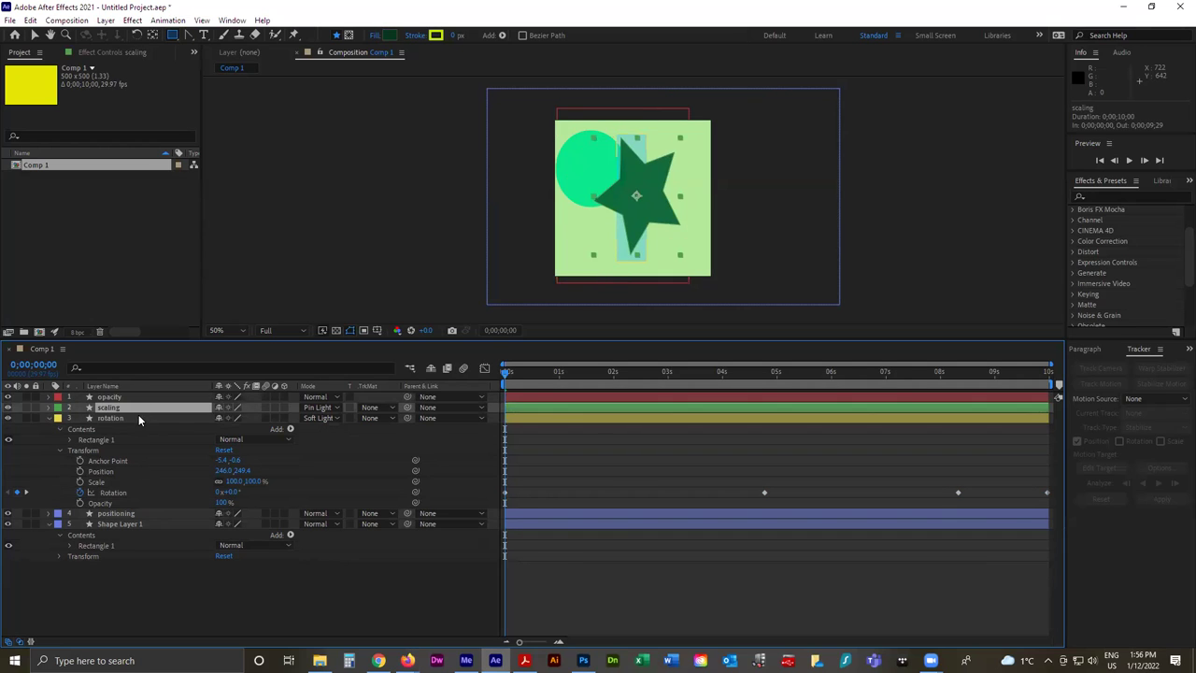
pyautogui.click(138, 413)
pyautogui.click(162, 511)
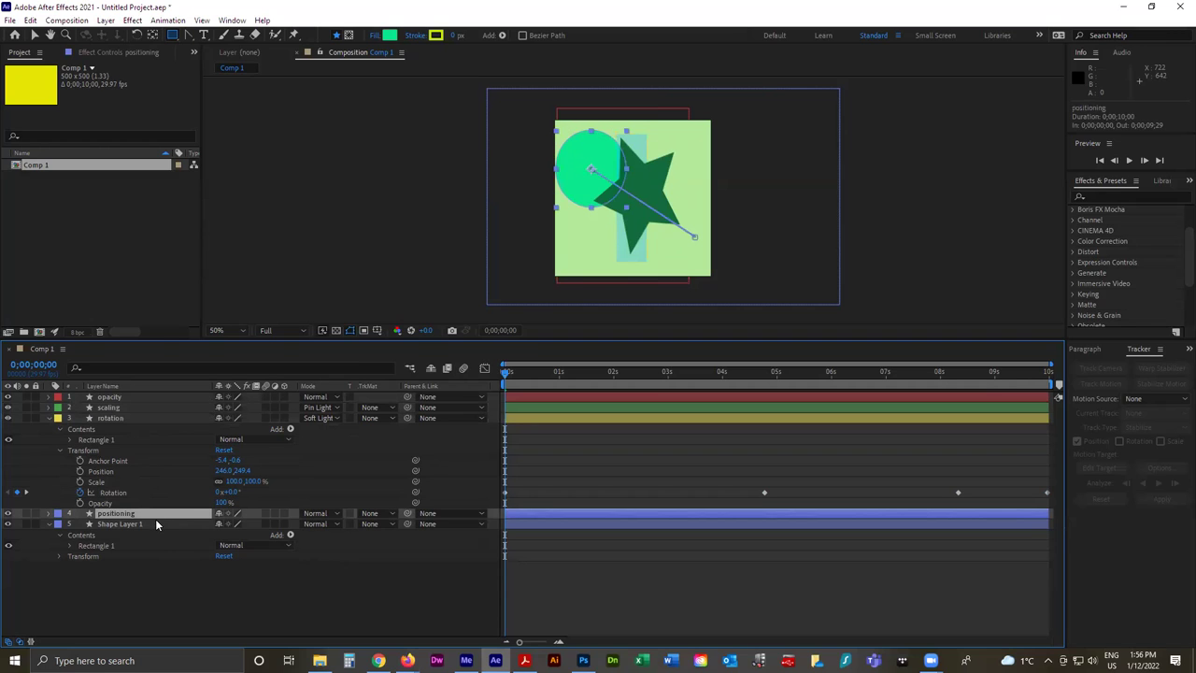
pyautogui.click(157, 523)
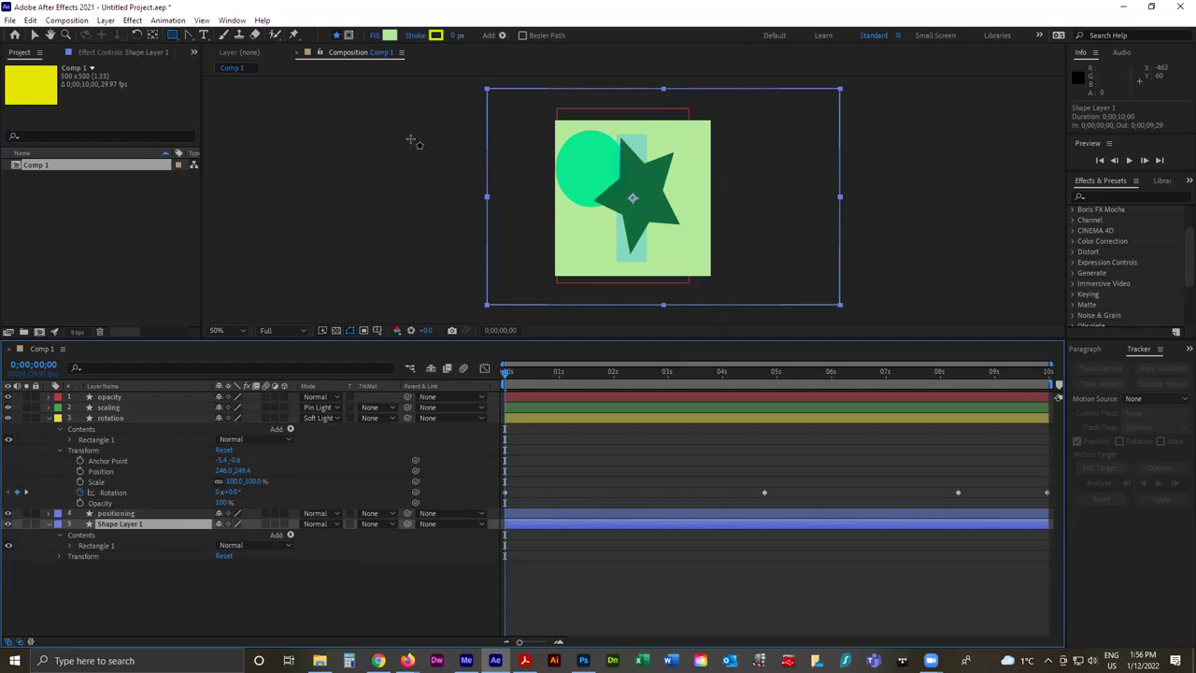
# Move Shape Layer 1 off the frame, check the background color in the composition settings, and move the layer back over the whole composition.
pyautogui.click(35, 34)
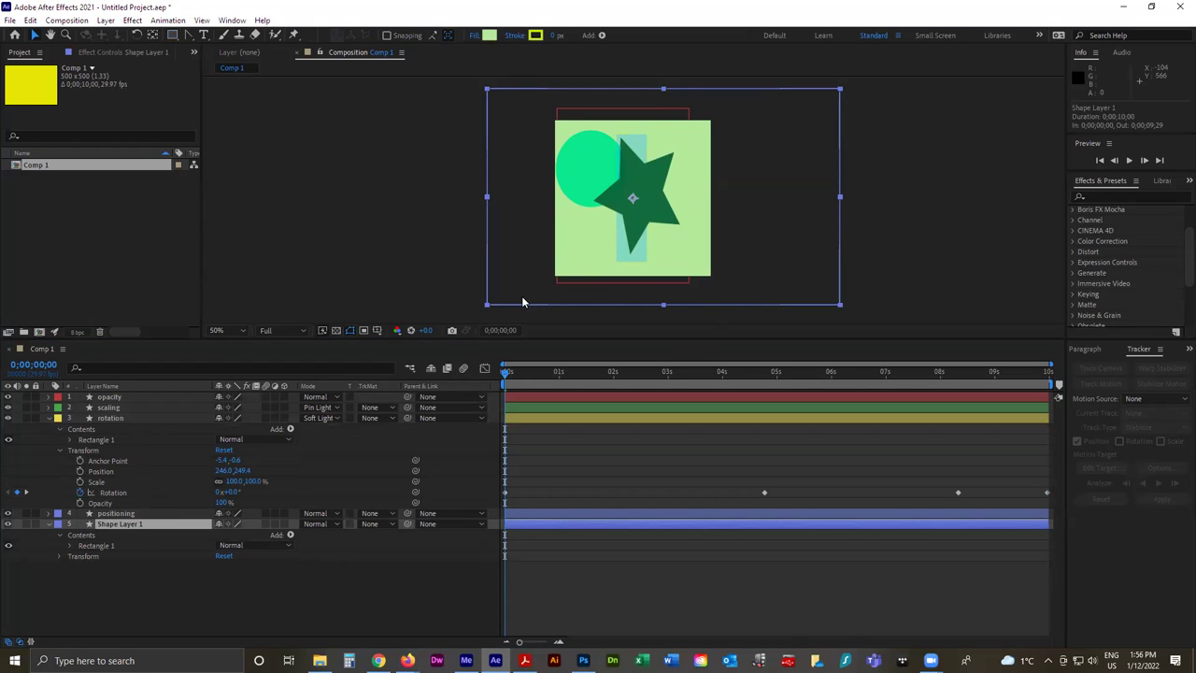
pyautogui.click(566, 266)
pyautogui.moveTo(550, 298); pyautogui.dragTo(818, 305)
pyautogui.rightClick(403, 129)
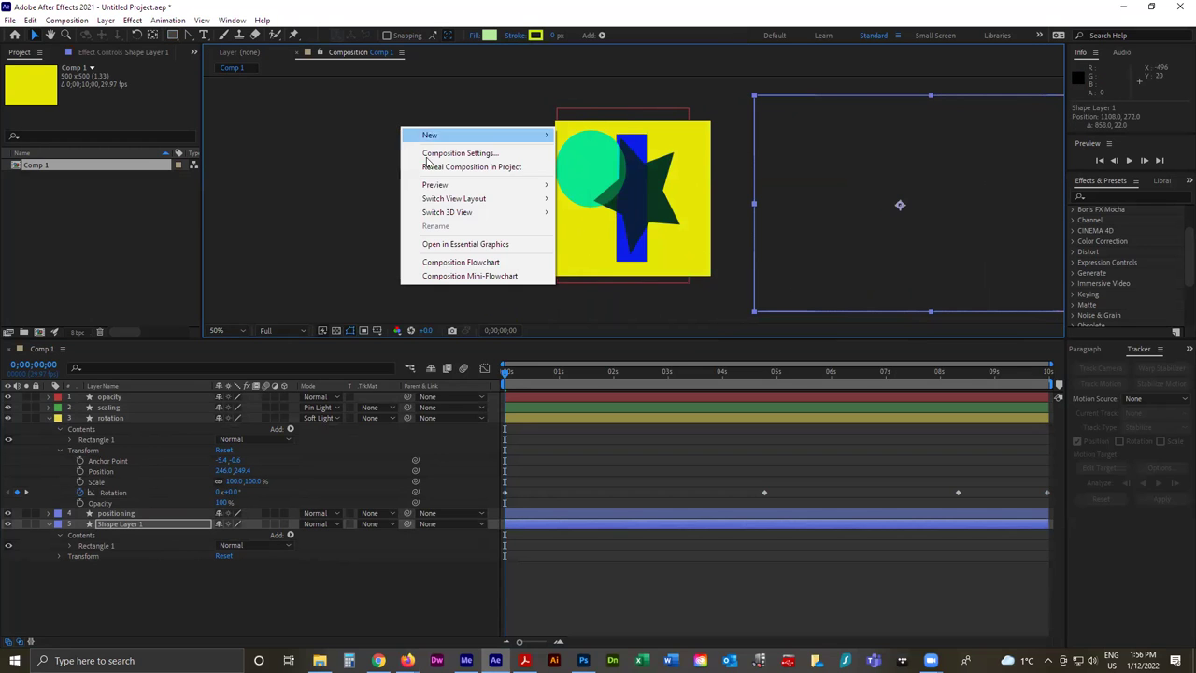
pyautogui.click(458, 152)
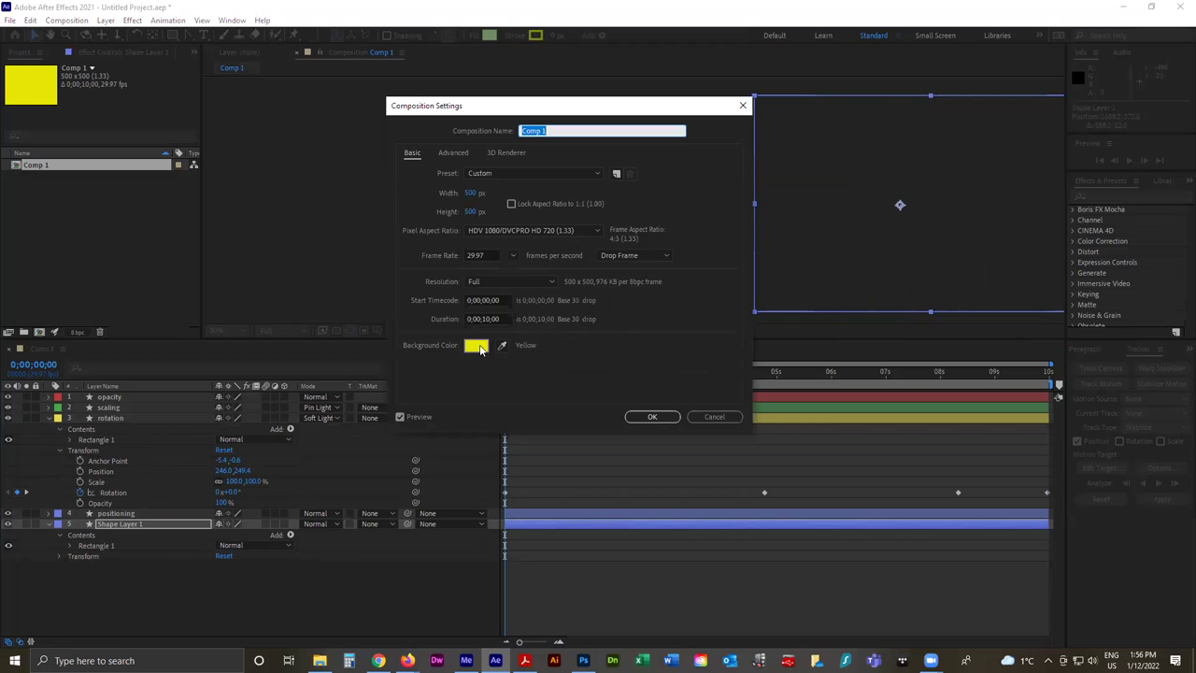
pyautogui.click(714, 417)
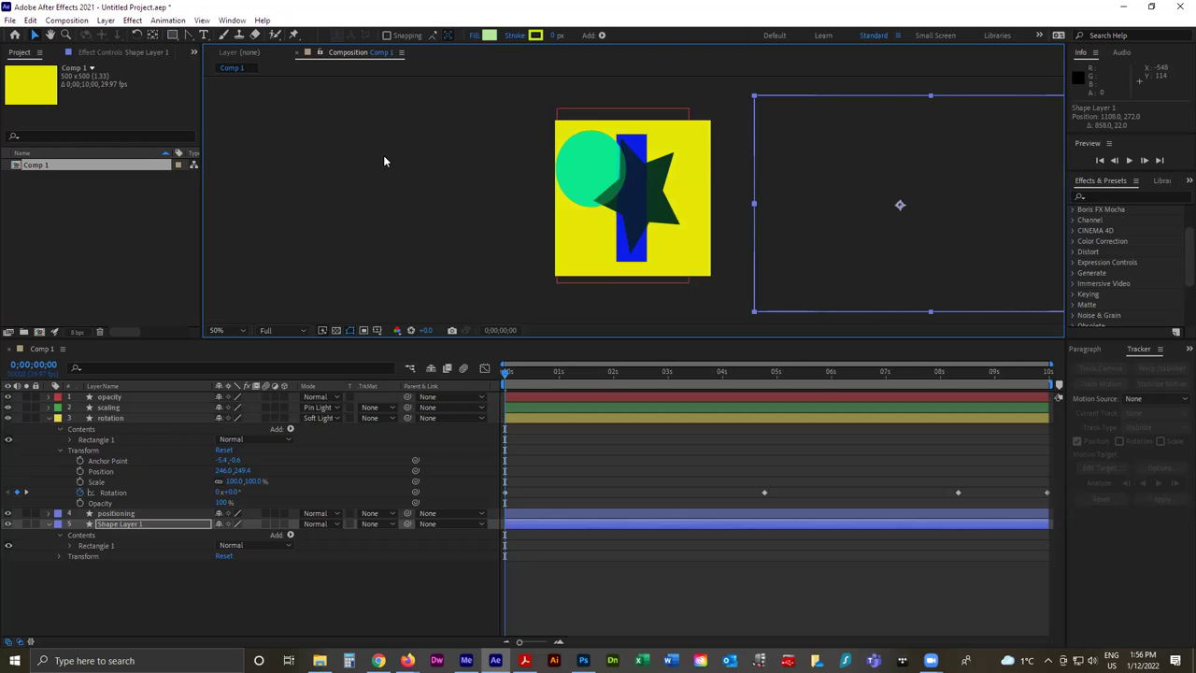
pyautogui.moveTo(897, 203); pyautogui.dragTo(562, 243)
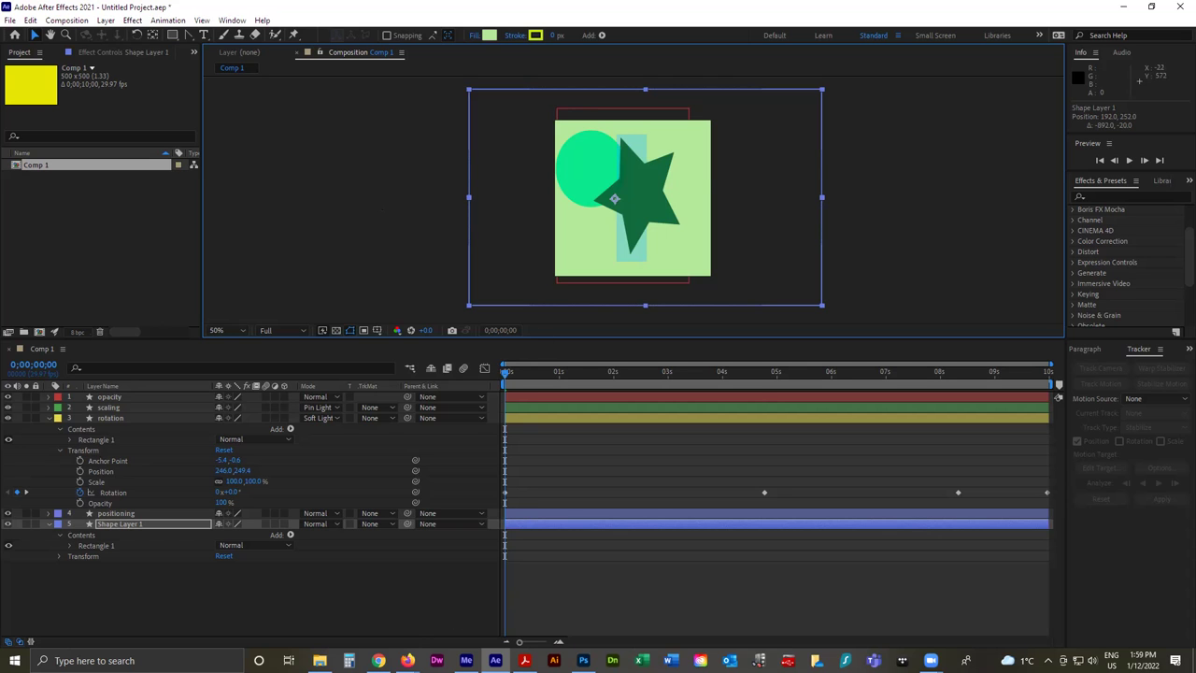
# Check the project PDF in Acrobat, and back in After Effects try Square Pixels as Comp 1's pixel aspect ratio.
pyautogui.click(524, 661)
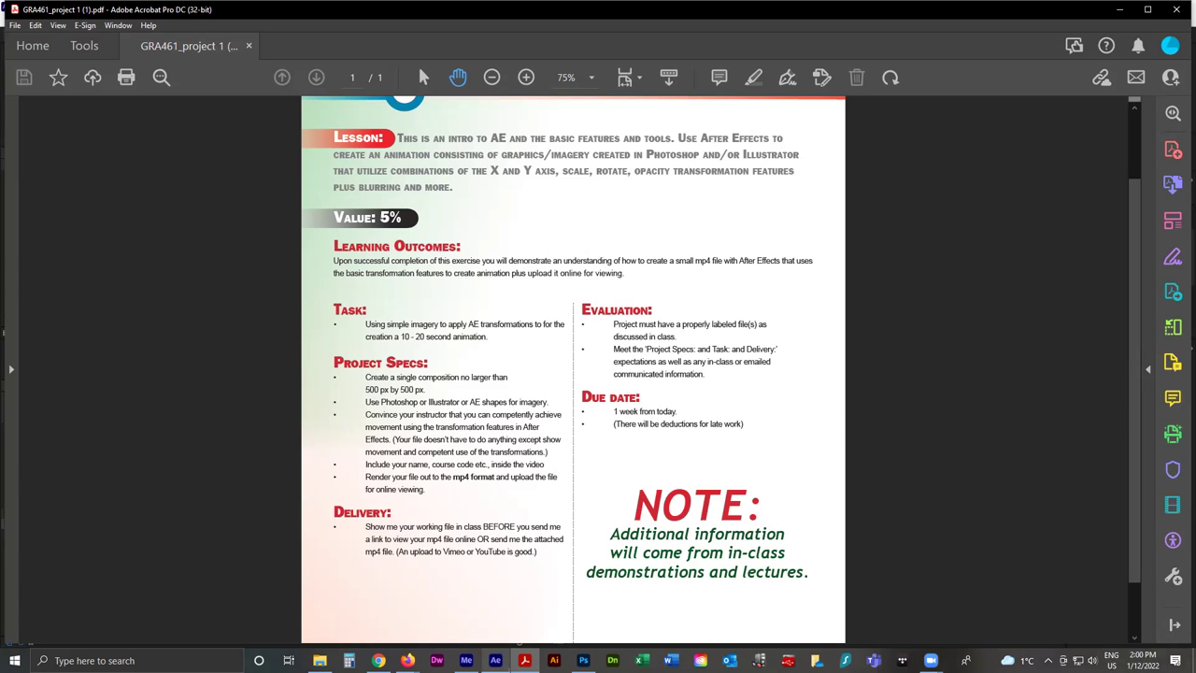
pyautogui.click(495, 659)
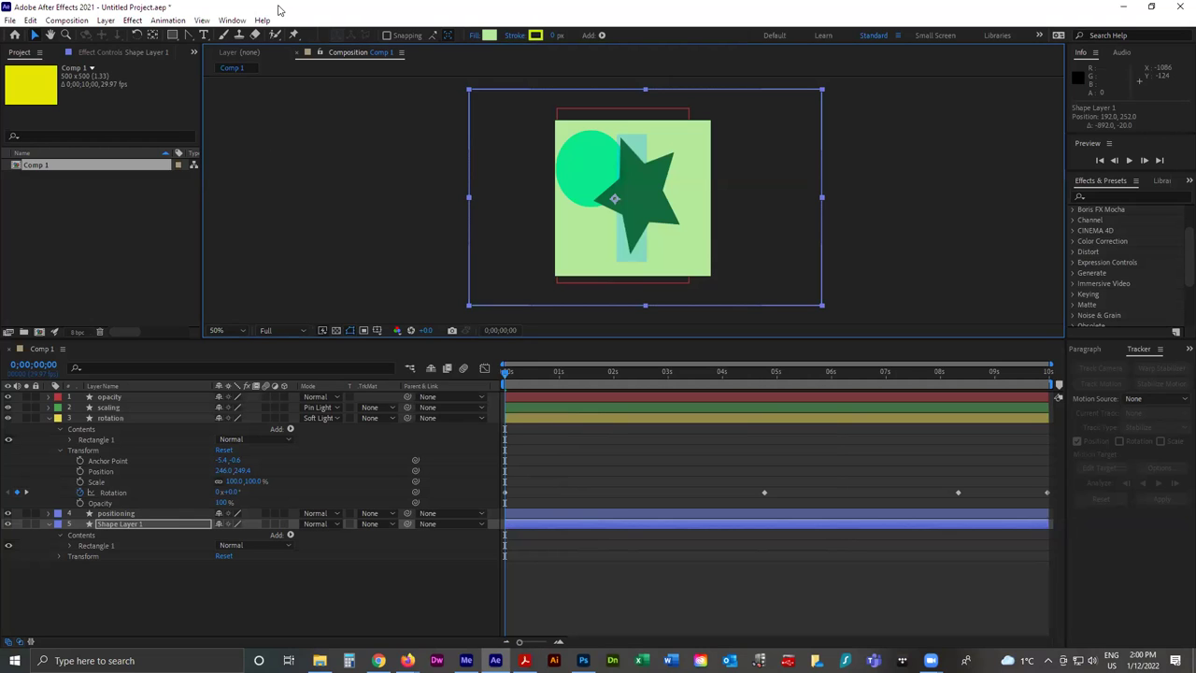
pyautogui.rightClick(289, 134)
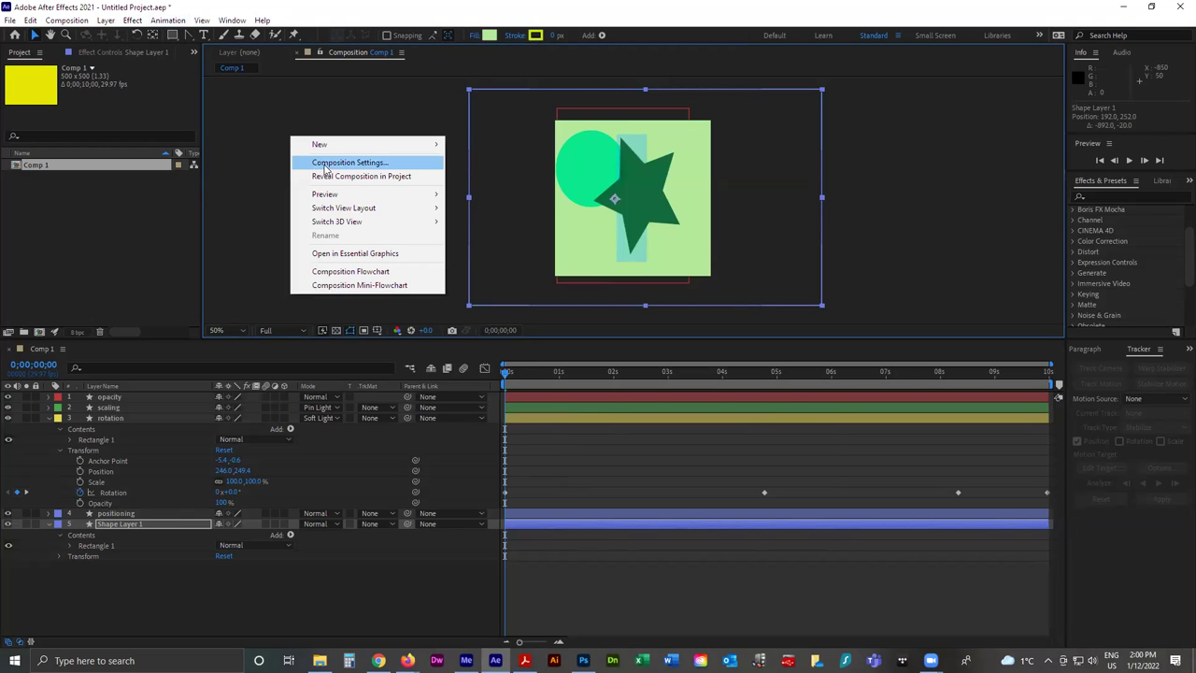
pyautogui.click(323, 164)
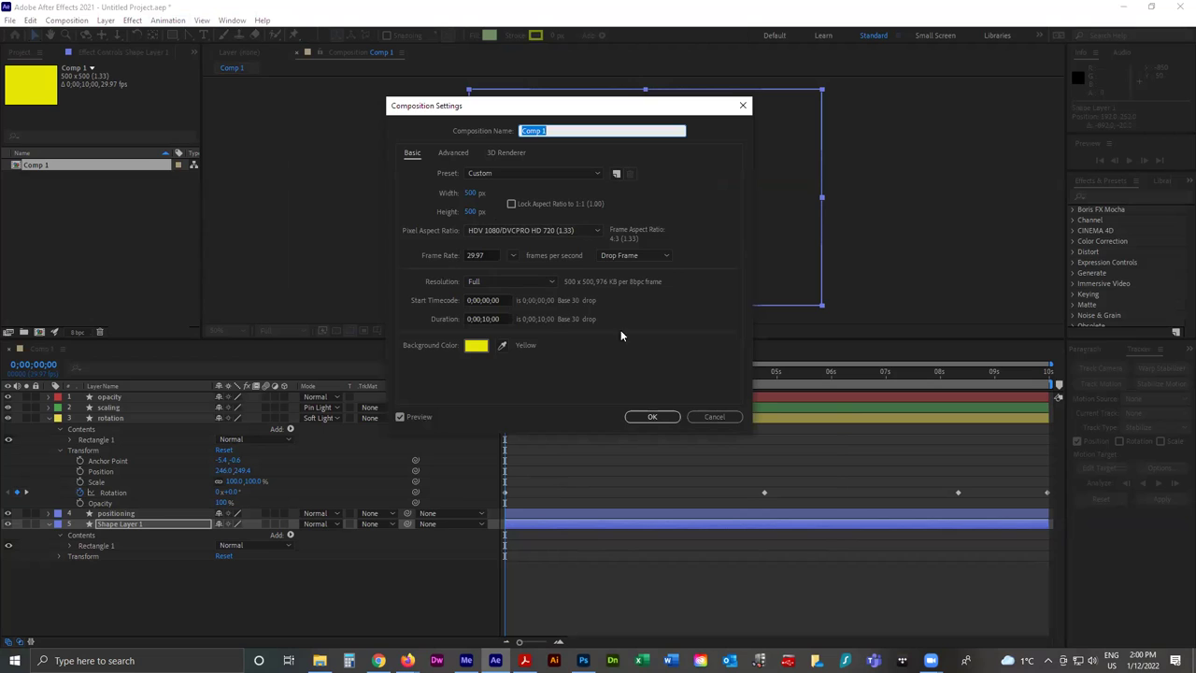
pyautogui.click(597, 228)
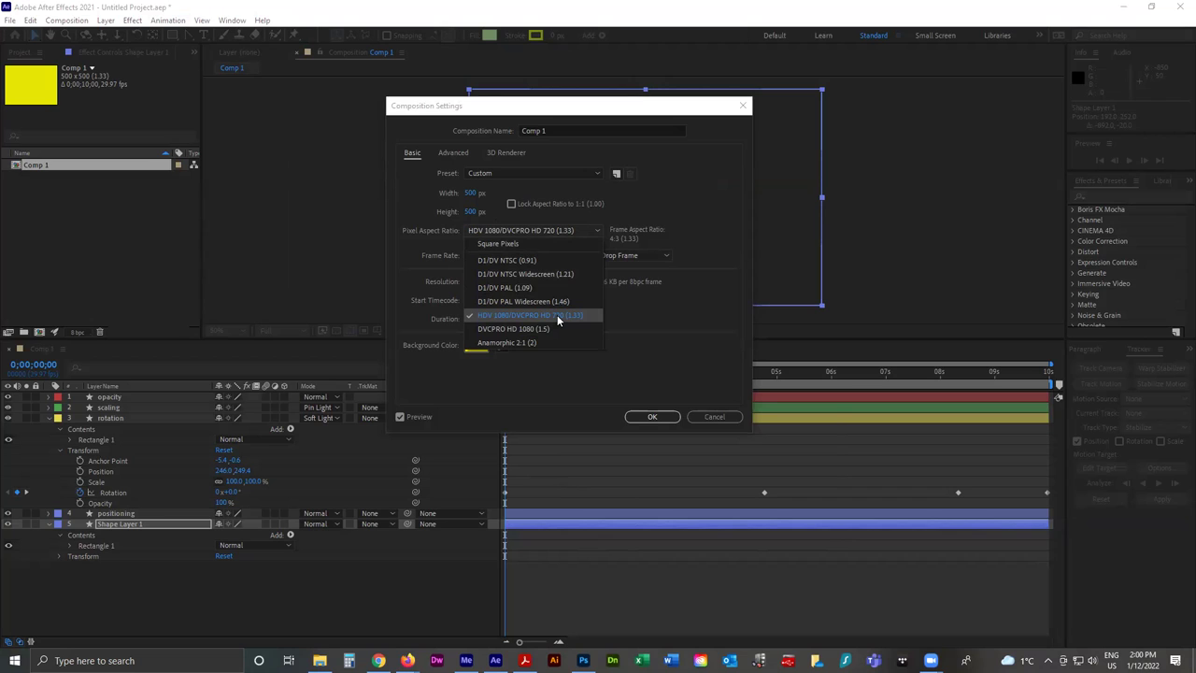
pyautogui.click(534, 245)
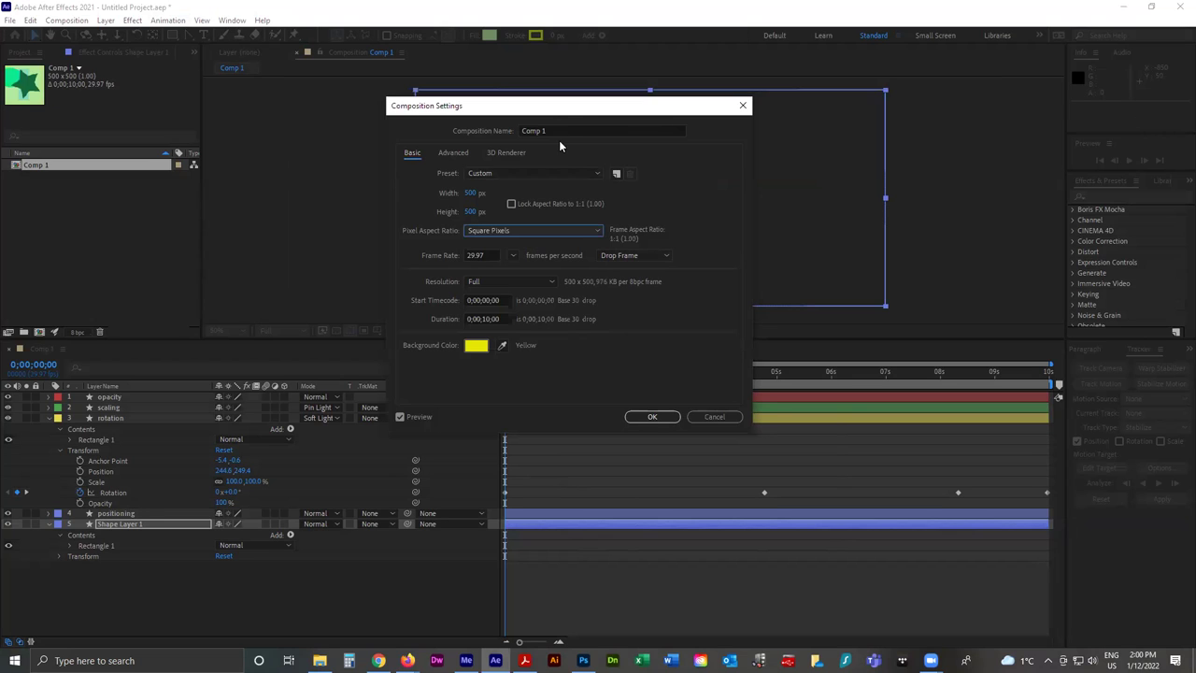
pyautogui.moveTo(565, 108); pyautogui.dragTo(894, 400)
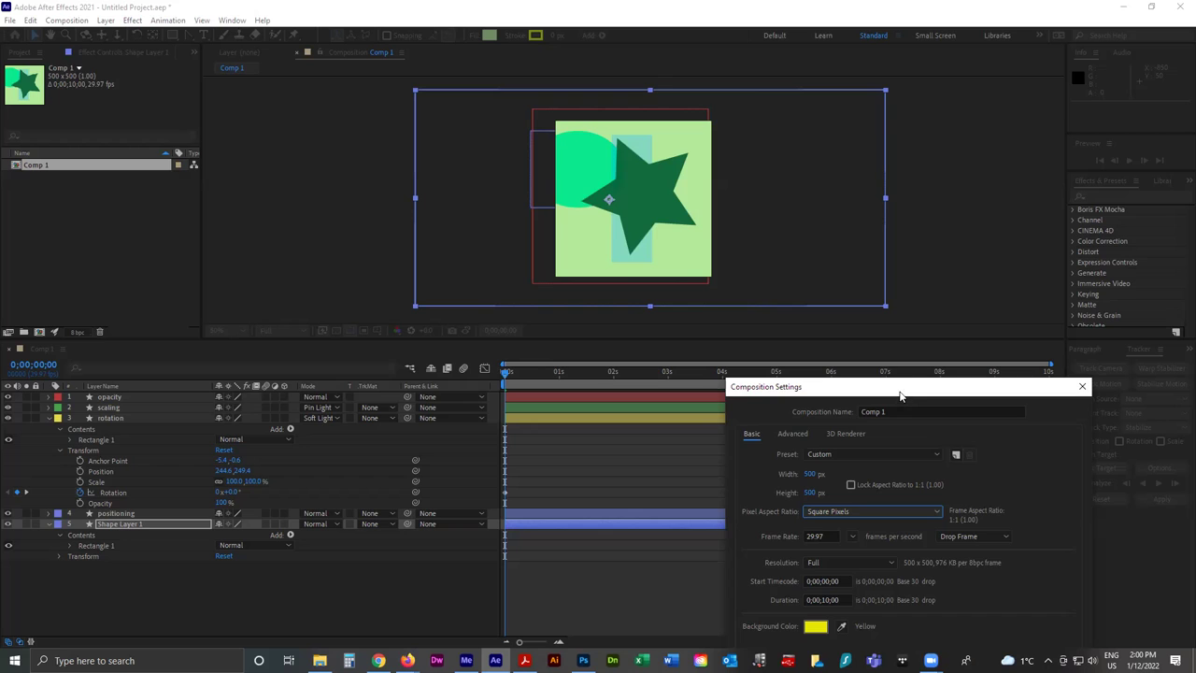
# Set the pixel aspect ratio back to HDV 1080/DVCPRO HD 720 (1.33), apply the composition settings, and deselect the layer.
pyautogui.moveTo(899, 398); pyautogui.dragTo(513, 97)
pyautogui.click(498, 209)
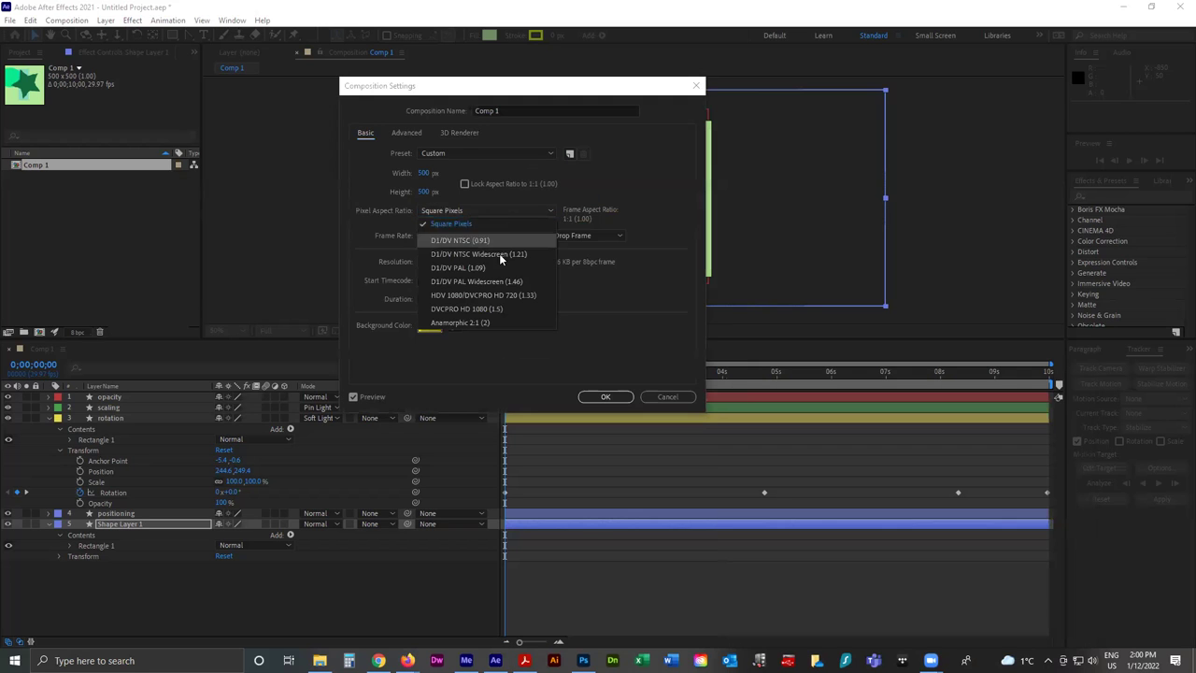
pyautogui.click(514, 294)
pyautogui.click(589, 398)
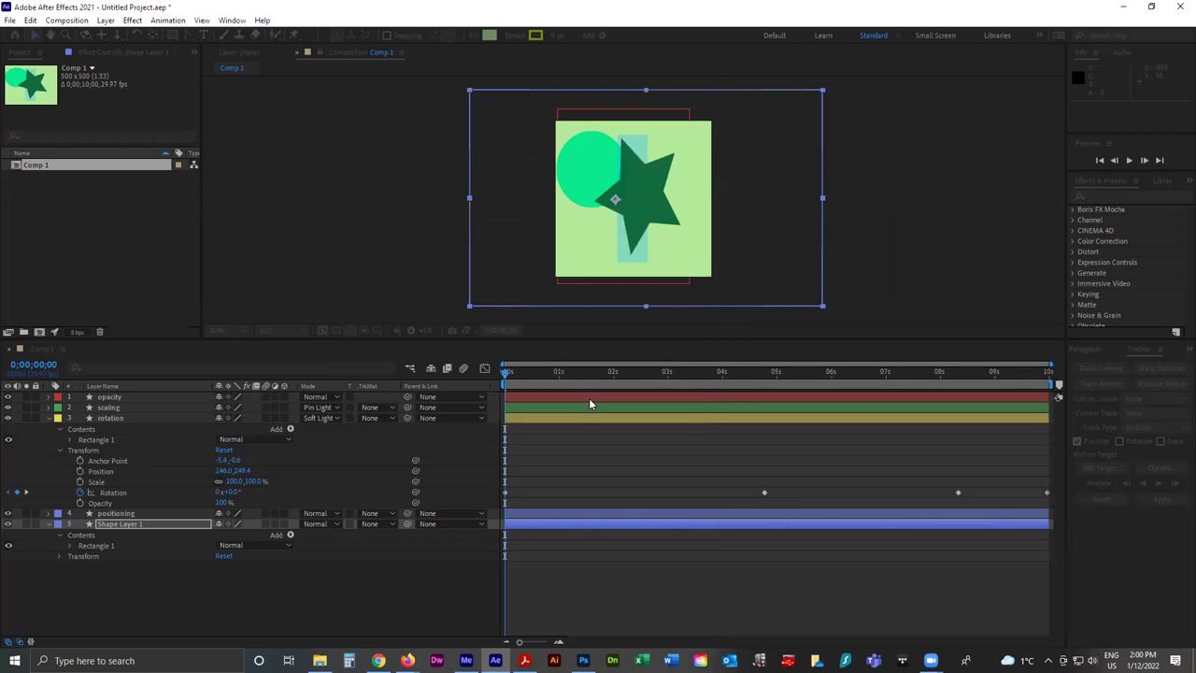
pyautogui.click(322, 190)
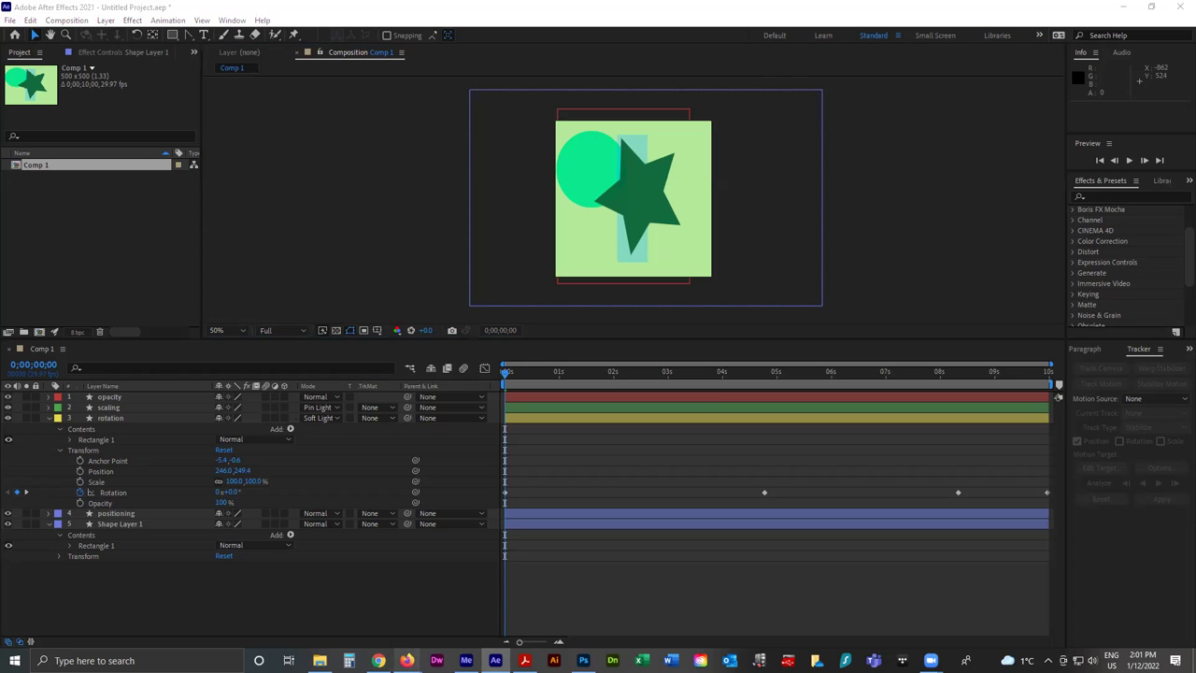
# Switch to the course site in Firefox and open the Assignment 1: AE - Getting Things Moving page from the Week 1 module.
pyautogui.moveTo(407, 661)
pyautogui.click(392, 606)
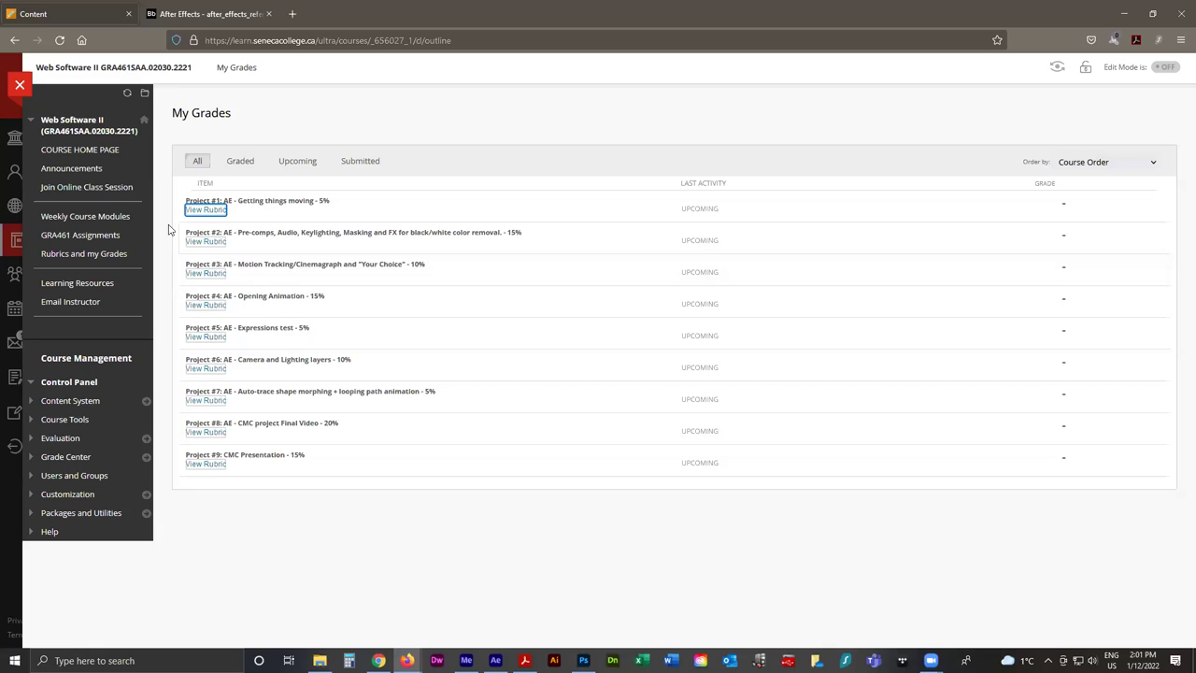
pyautogui.click(103, 216)
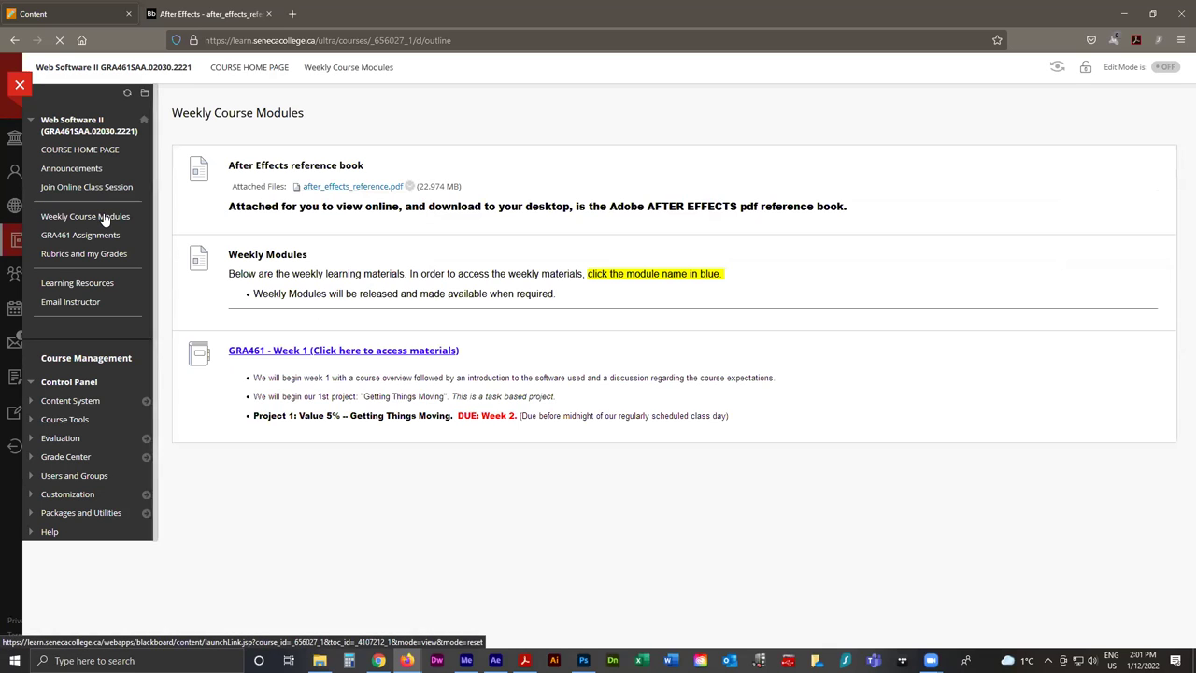
pyautogui.click(385, 353)
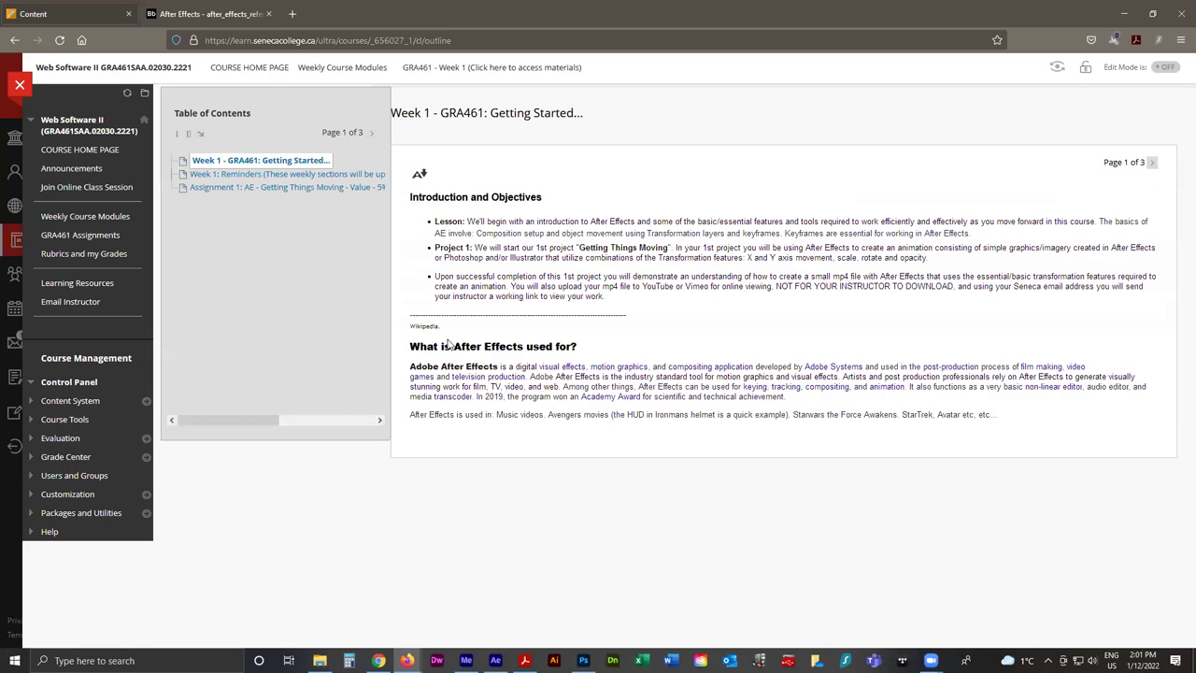
pyautogui.click(276, 188)
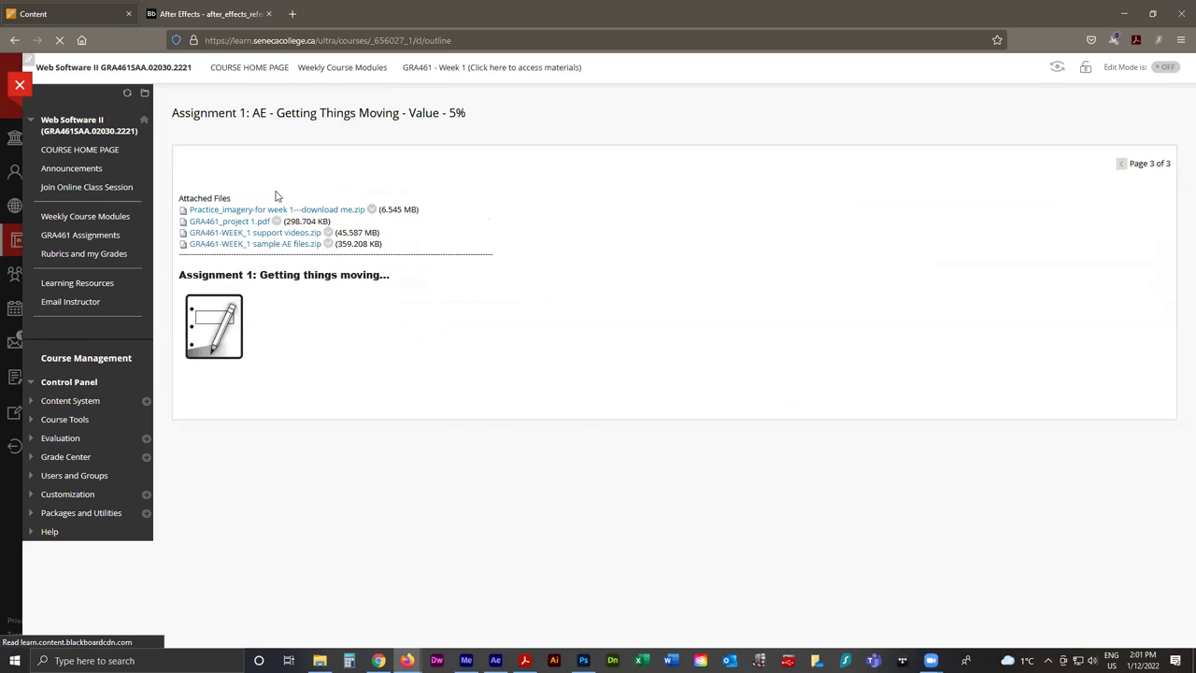
# Play the AFTER EFFECTS - Basics 1 of 2 video full screen and skip ahead past the 1:50 mark.
pyautogui.scroll(-10, 759, 335)
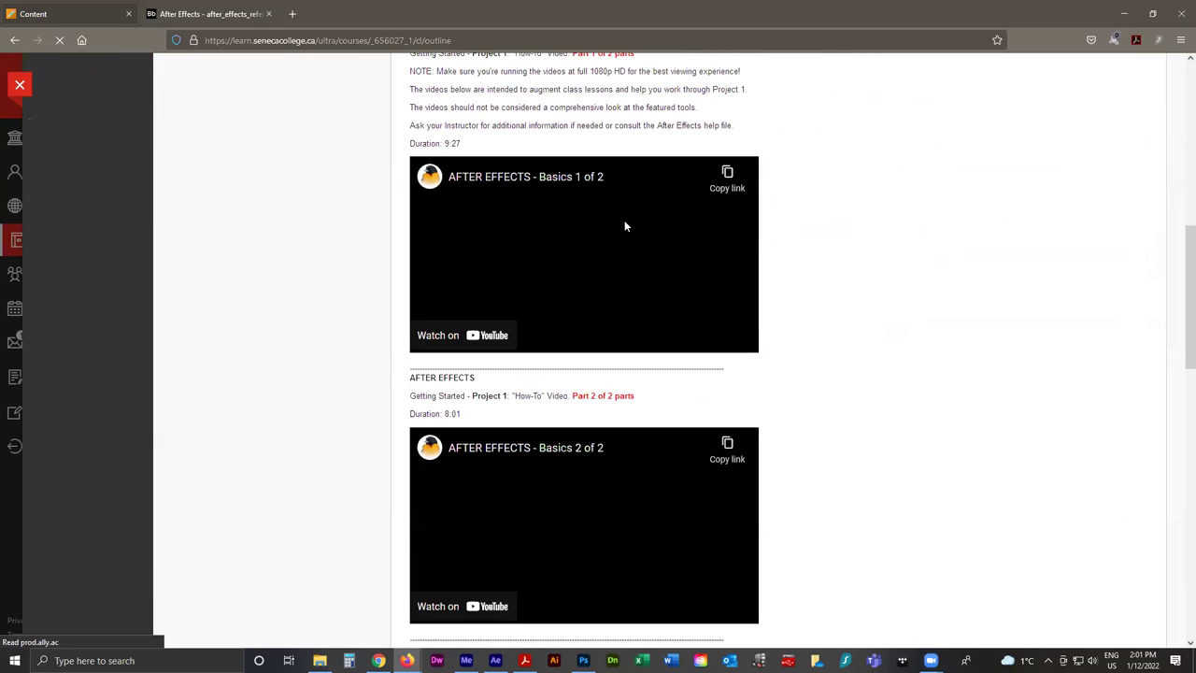
pyautogui.scroll(-3, 680, 413)
pyautogui.click(643, 178)
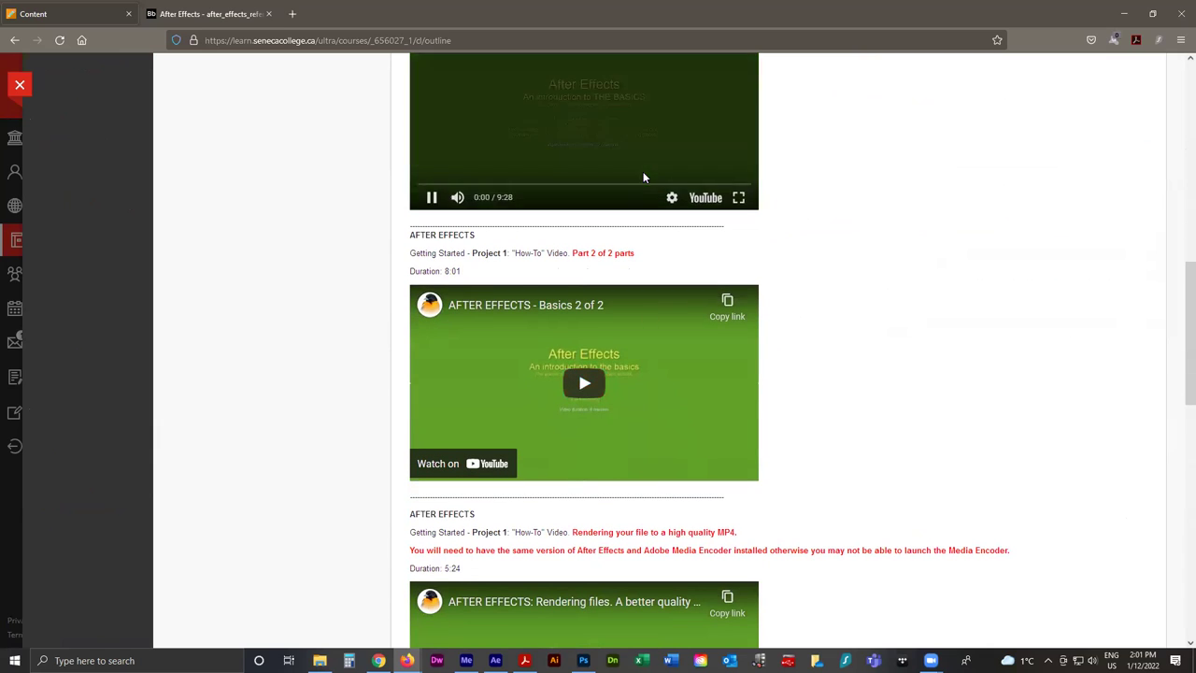
pyautogui.click(738, 197)
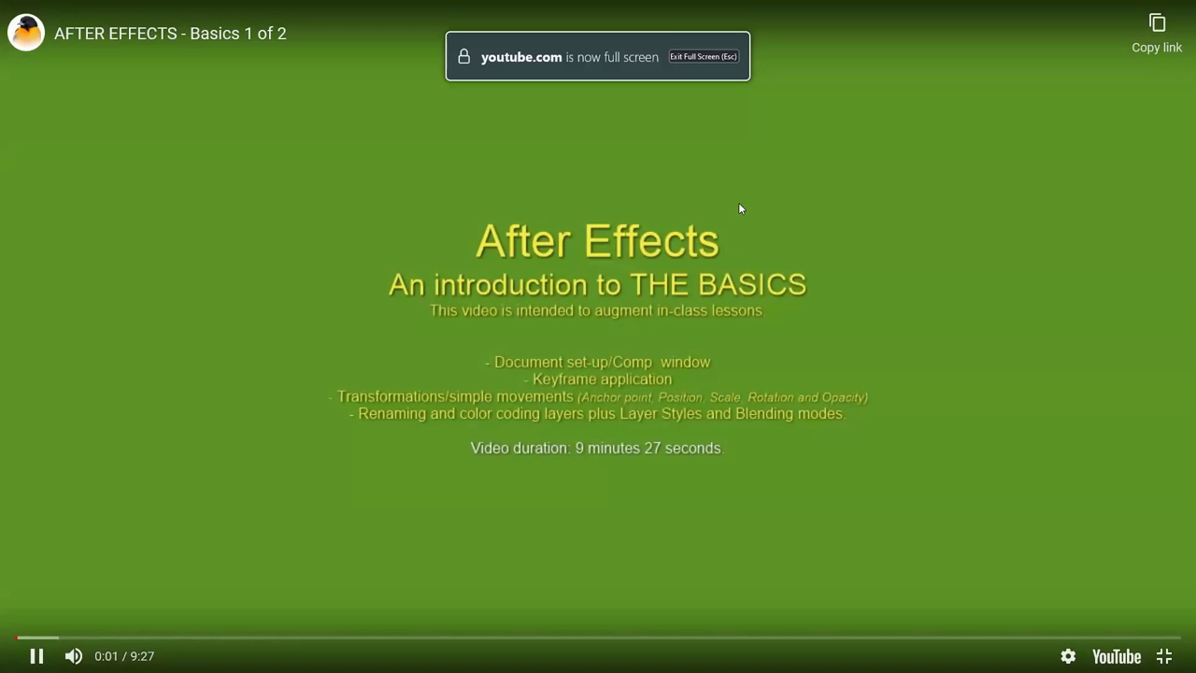
pyautogui.click(245, 638)
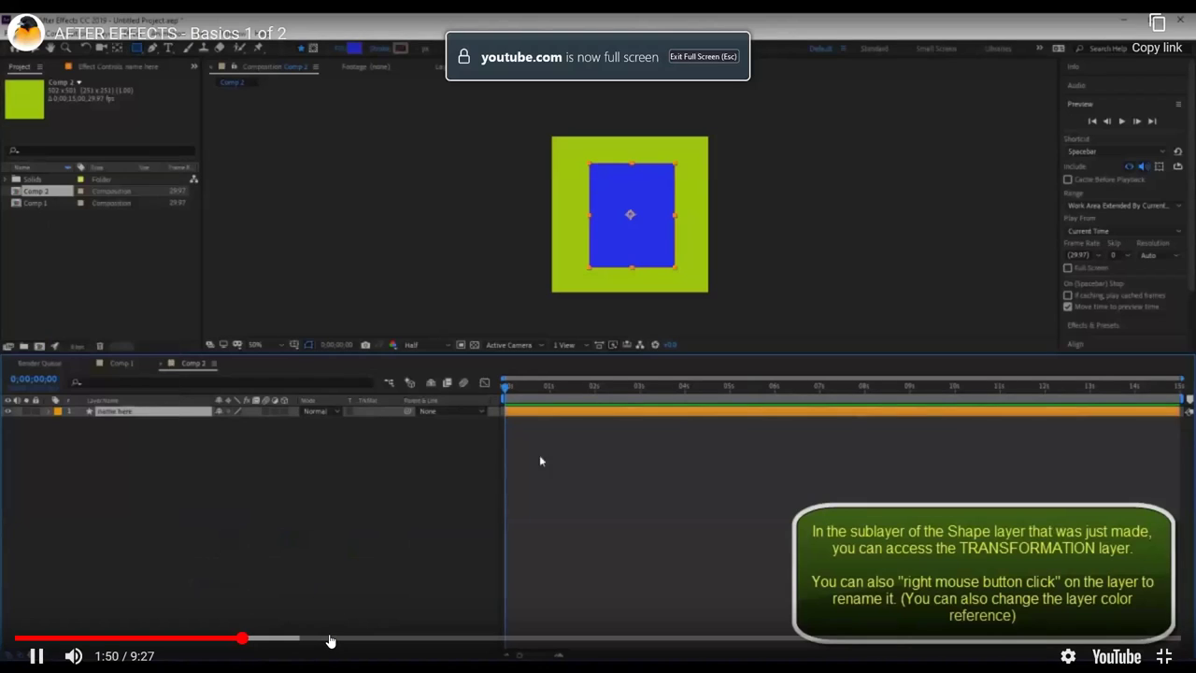
pyautogui.click(331, 640)
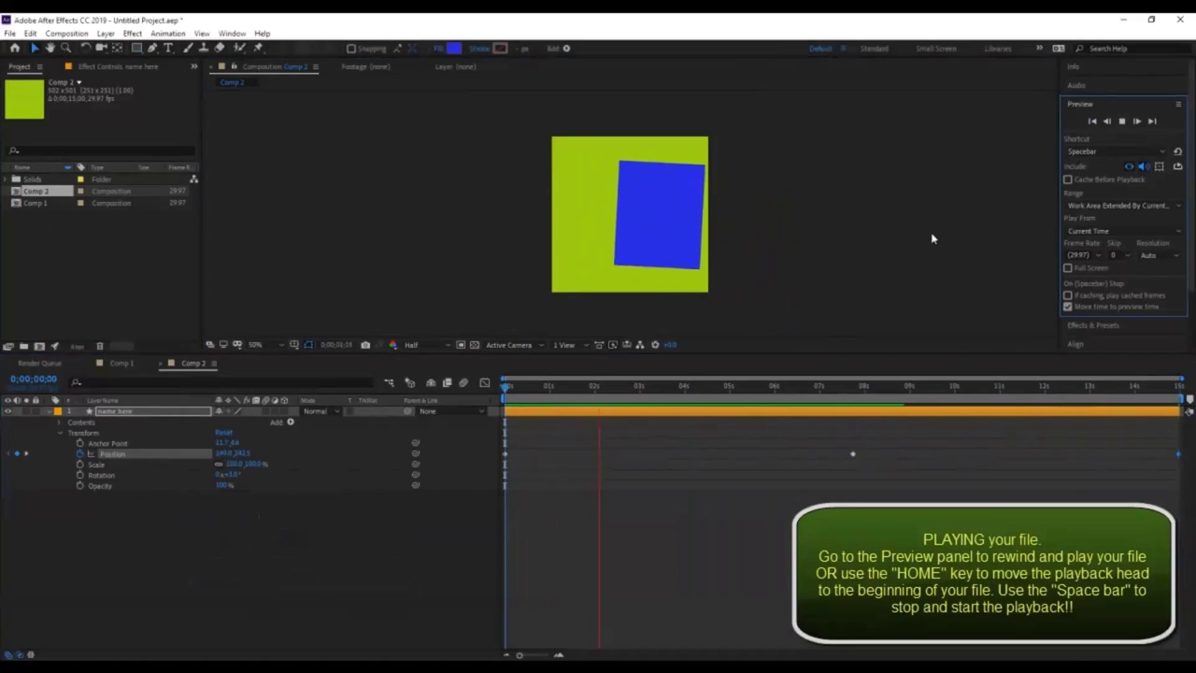
pyautogui.moveTo(104, 528)
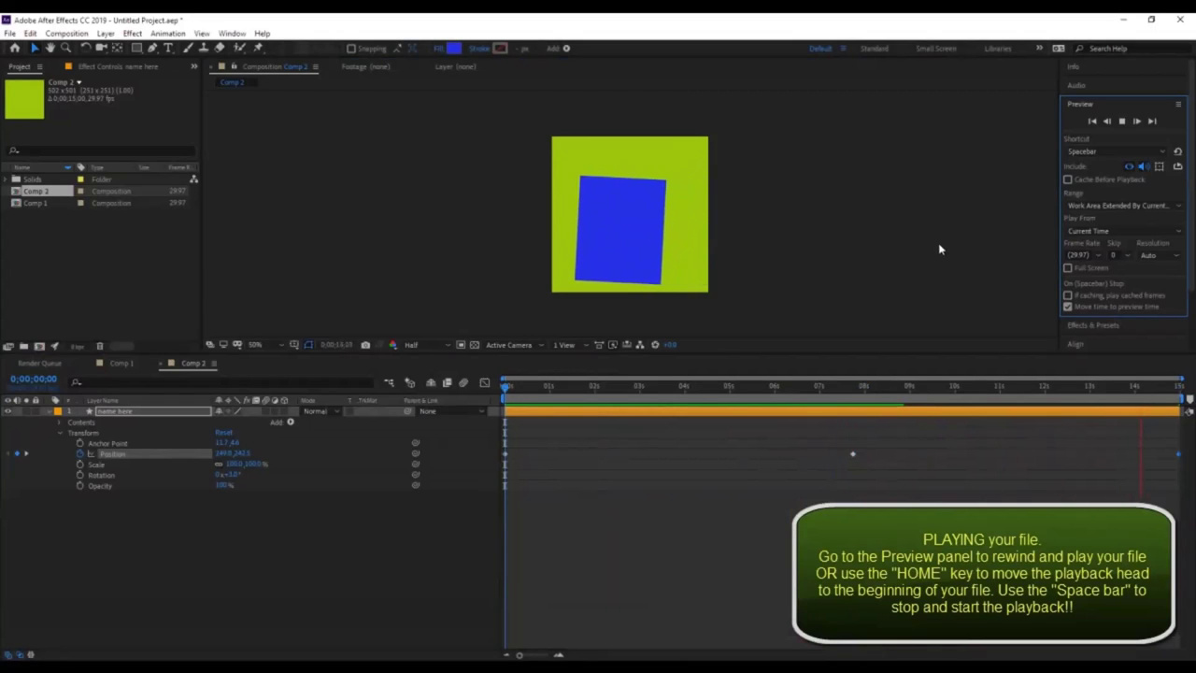
pyautogui.press('space')
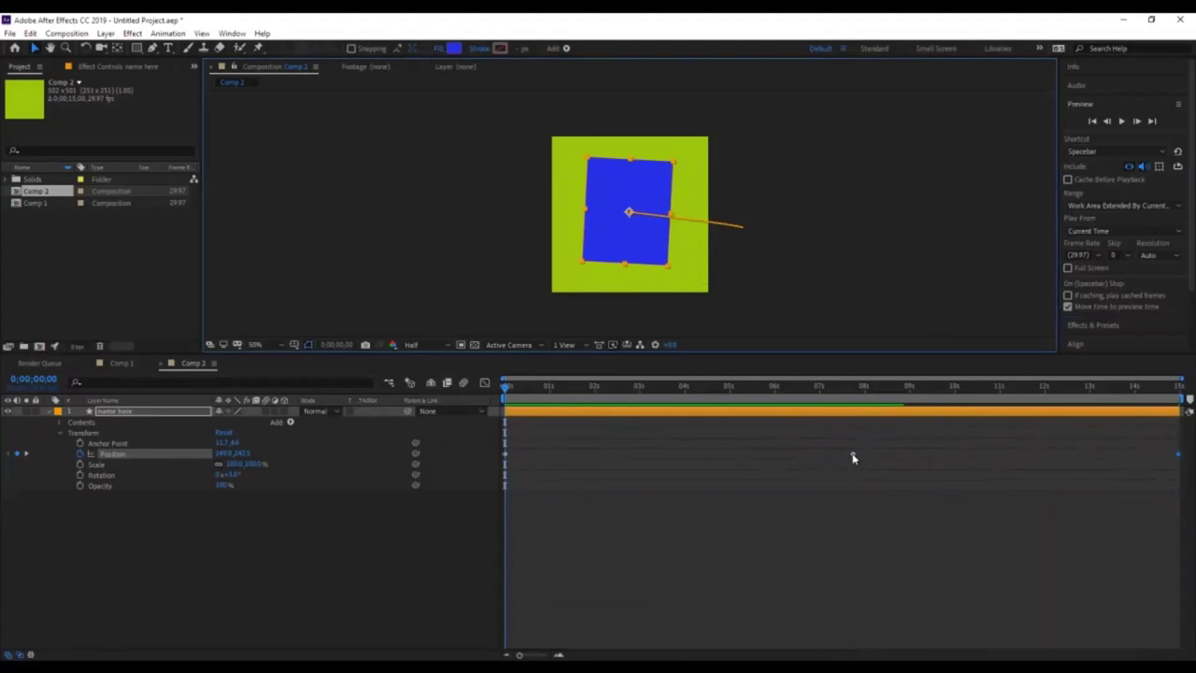
pyautogui.moveTo(853, 458); pyautogui.dragTo(551, 464)
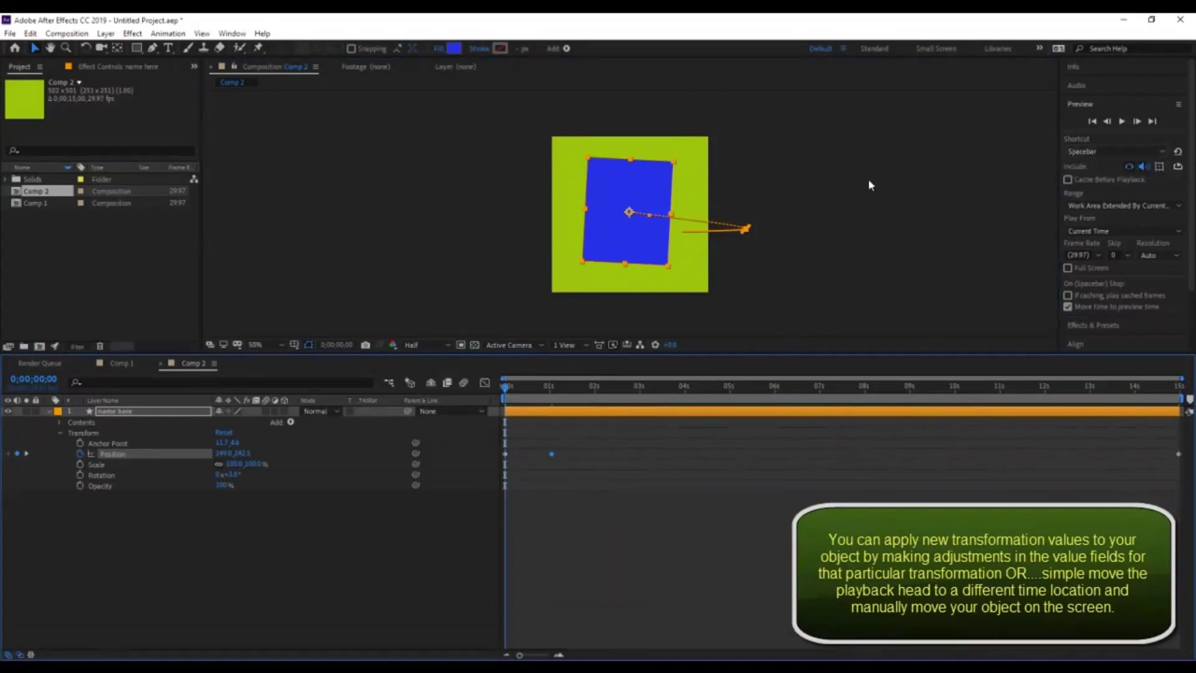
pyautogui.press('space')
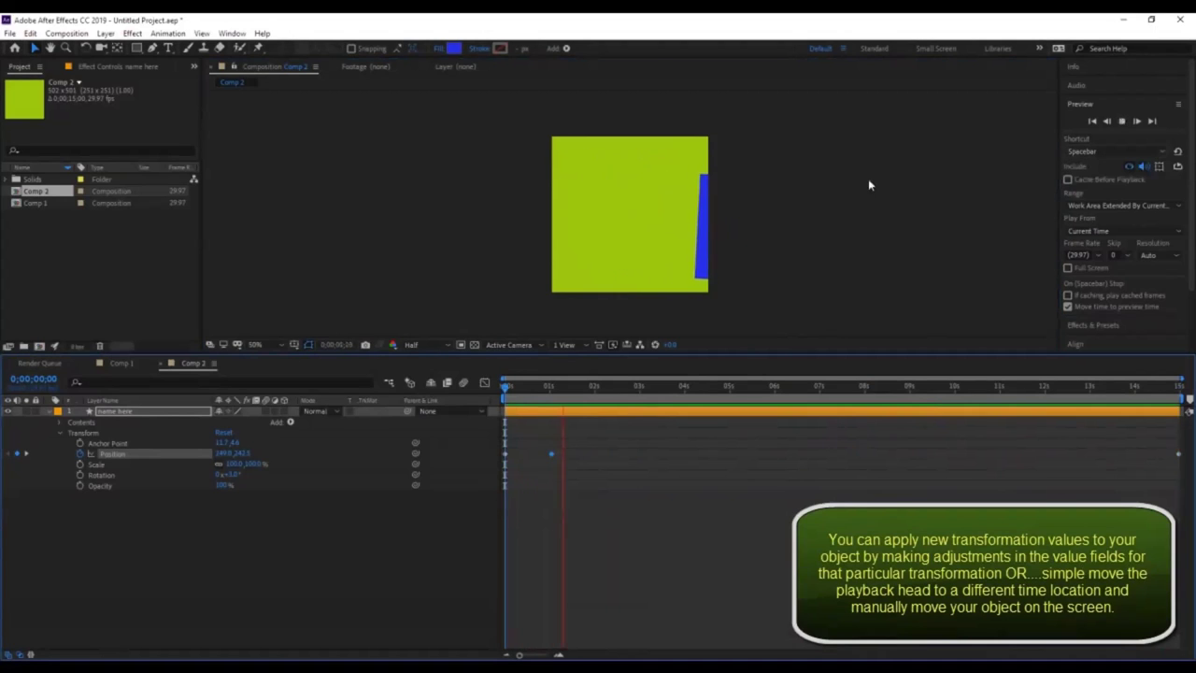
pyautogui.press('space')
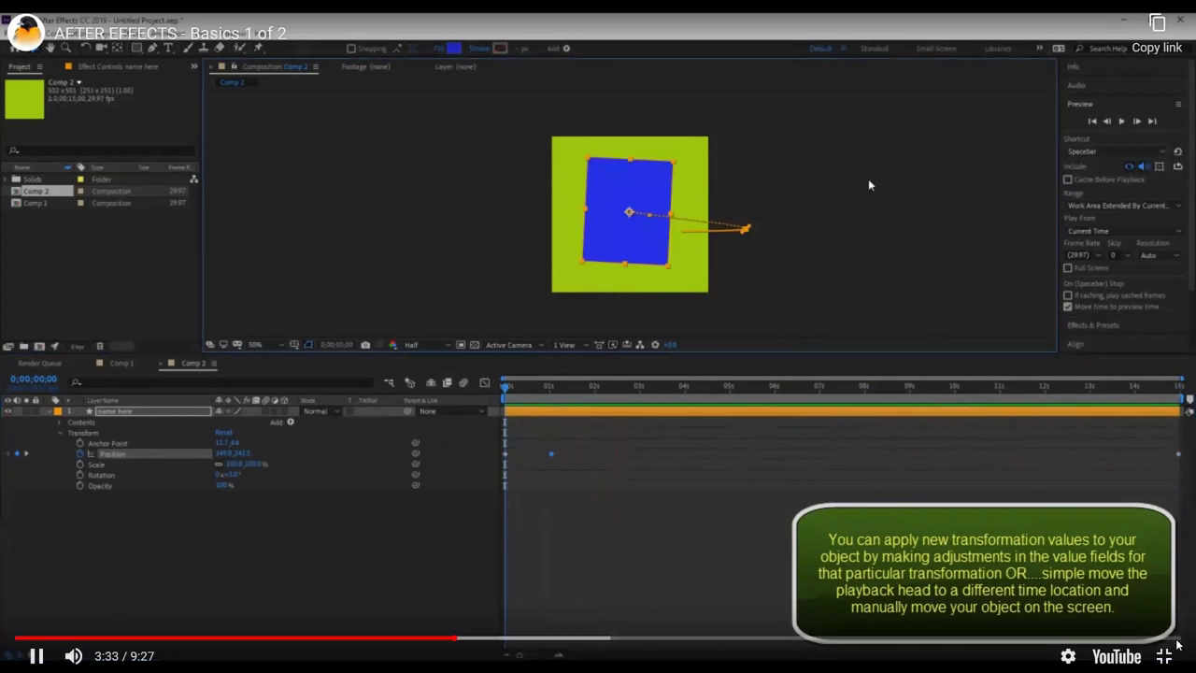
# Back in After Effects, start a new project without saving the old one and create a yellow 500 × 500 px, 10-second composition.
pyautogui.click(1145, 643)
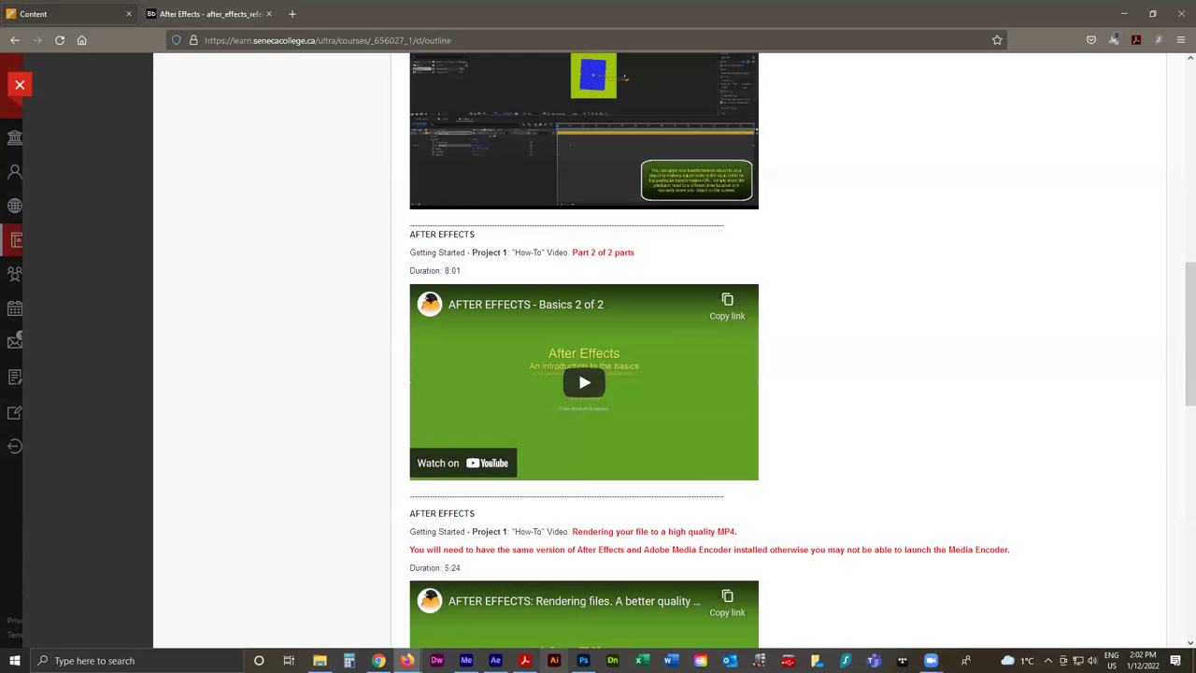
pyautogui.click(495, 661)
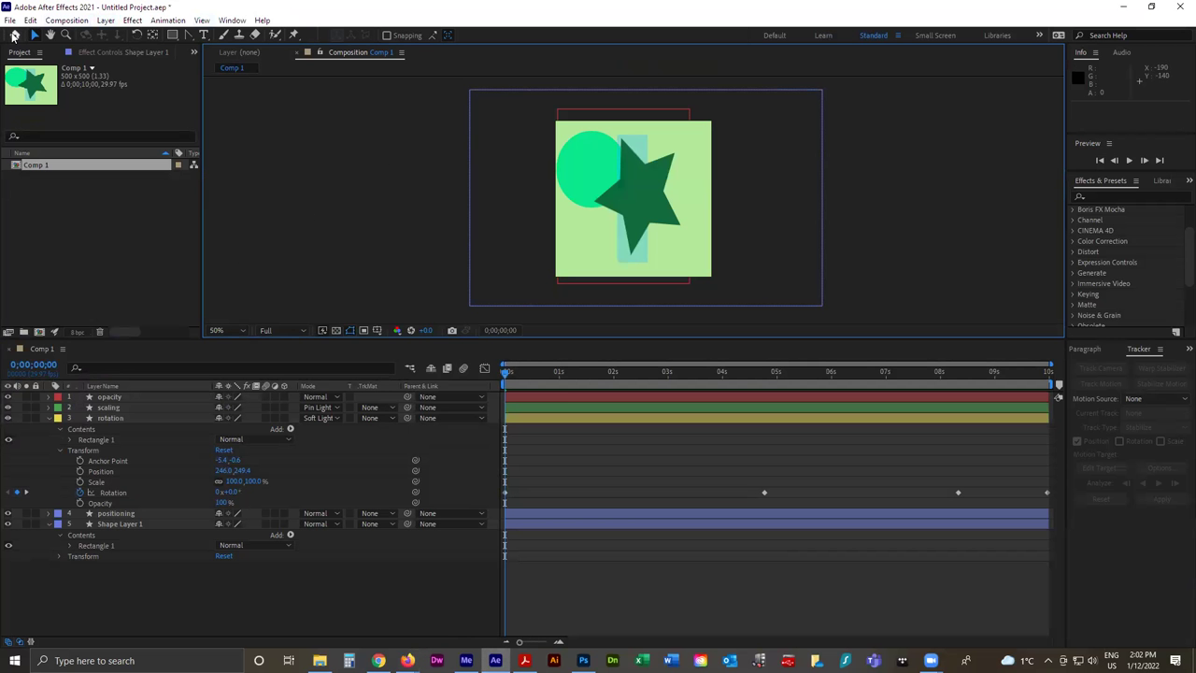
pyautogui.click(9, 21)
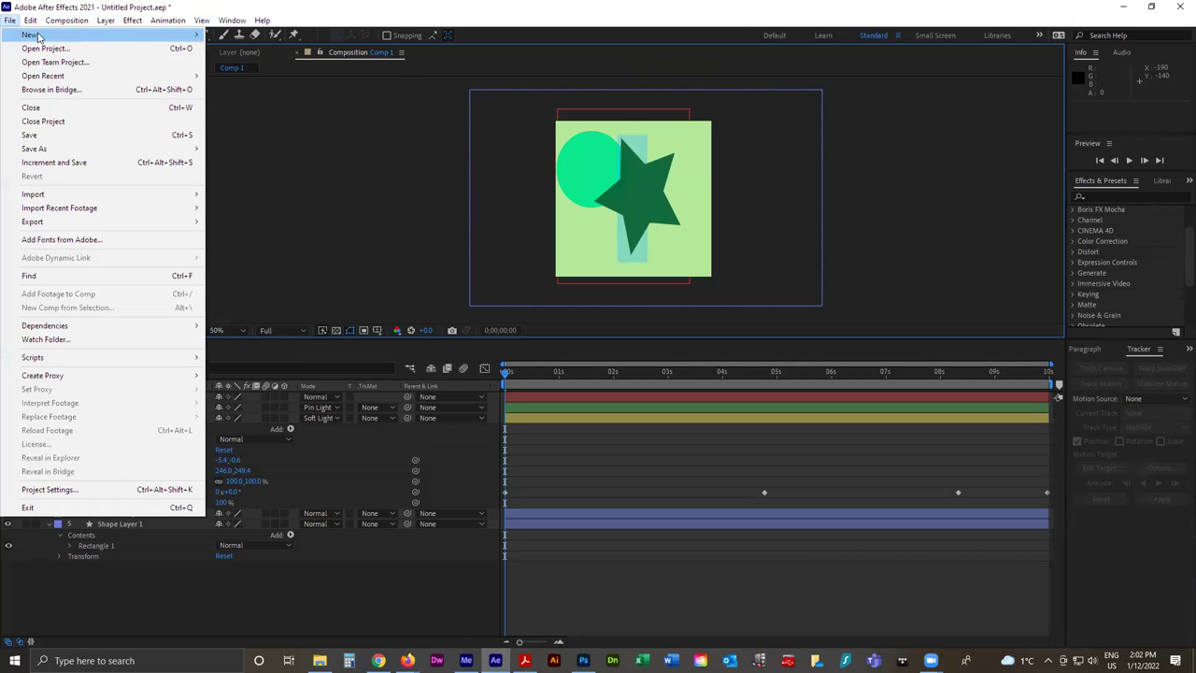
pyautogui.moveTo(130, 36)
pyautogui.click(255, 38)
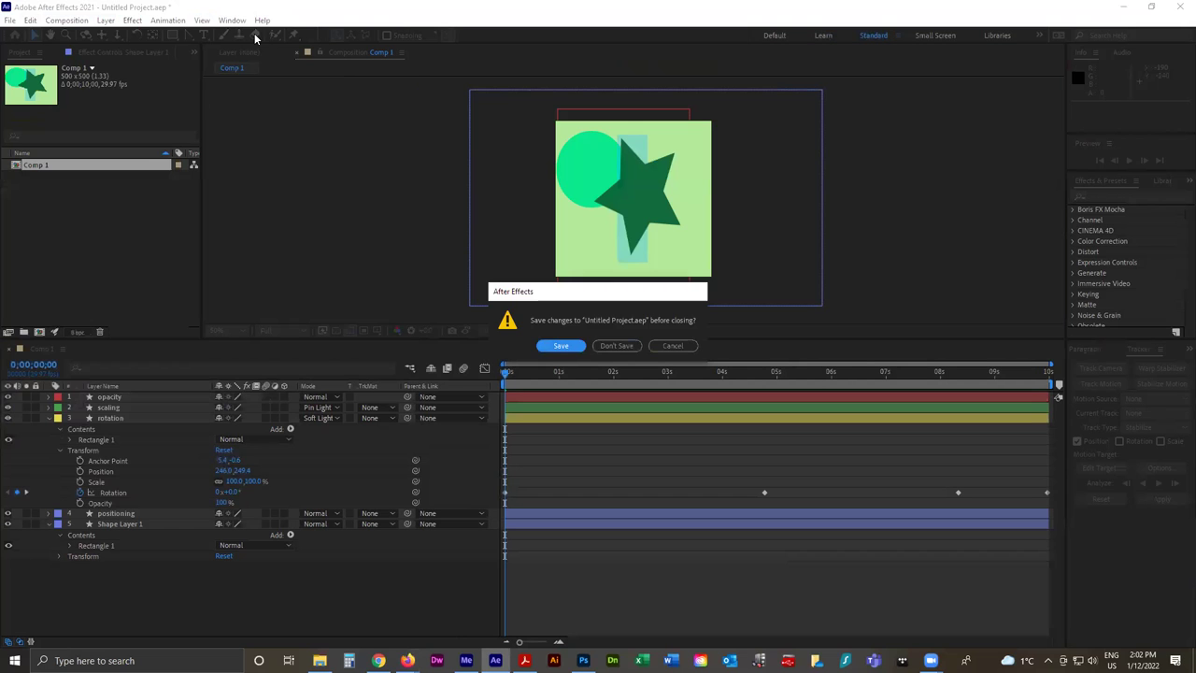
pyautogui.click(618, 350)
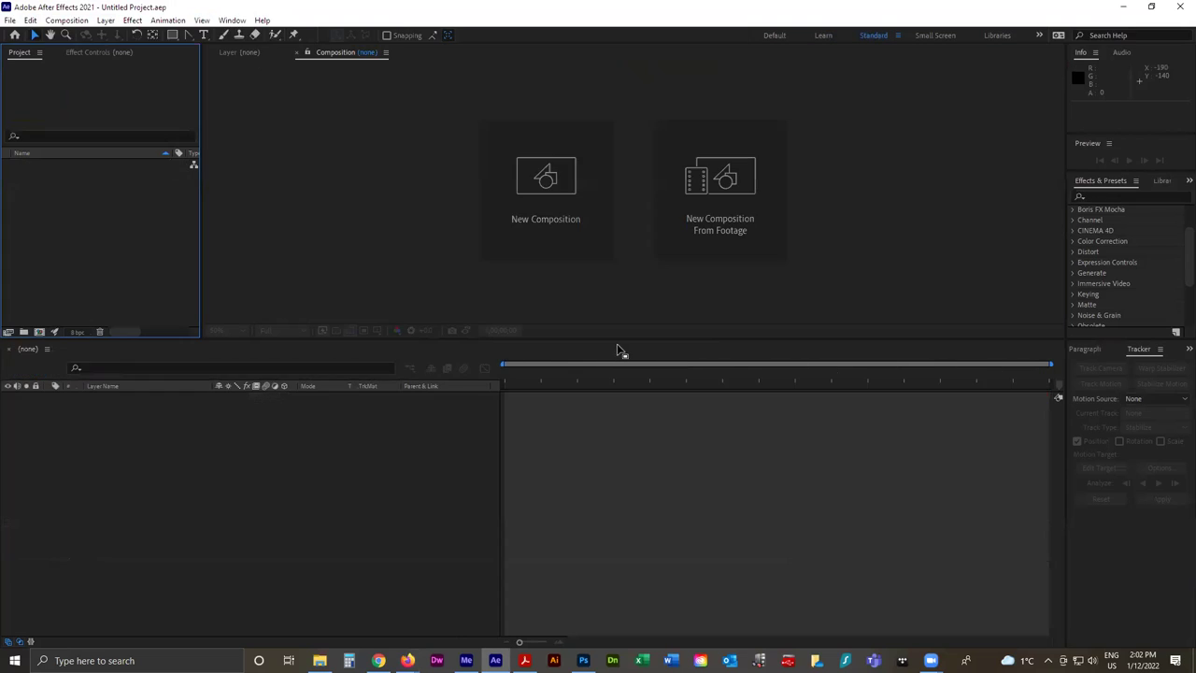
pyautogui.click(531, 217)
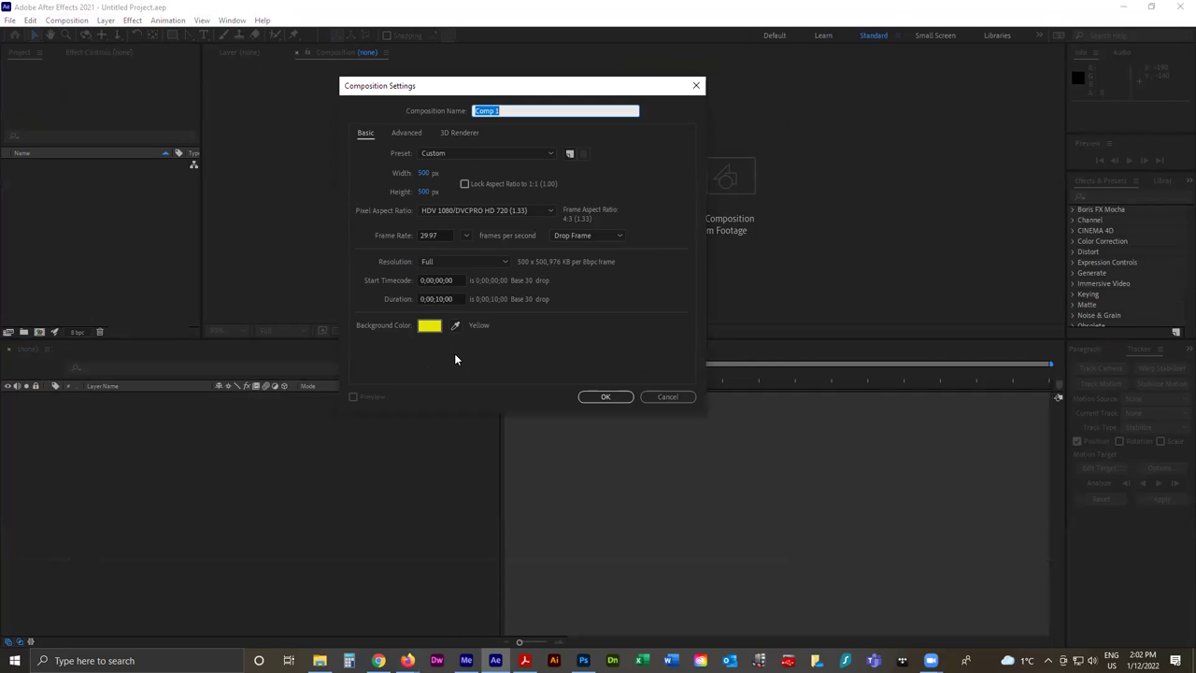
pyautogui.click(607, 398)
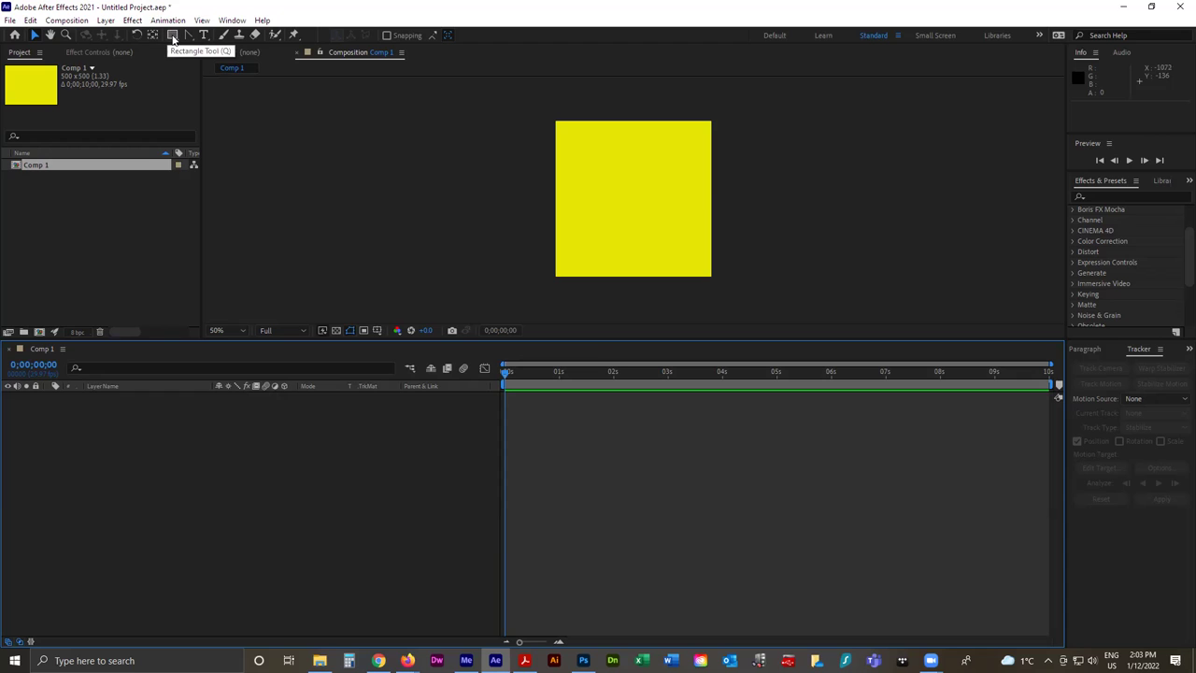
# Draw a tall rectangle about 189 × 420 px near the composition's centre and fill it with red E71345.
pyautogui.moveTo(175, 37)
pyautogui.mouseDown()
pyautogui.moveTo(220, 60)
pyautogui.moveTo(217, 37)
pyautogui.moveTo(219, 77)
pyautogui.moveTo(219, 37)
pyautogui.moveTo(220, 84)
pyautogui.moveTo(221, 38)
pyautogui.mouseUp()
pyautogui.moveTo(613, 139); pyautogui.dragTo(652, 271)
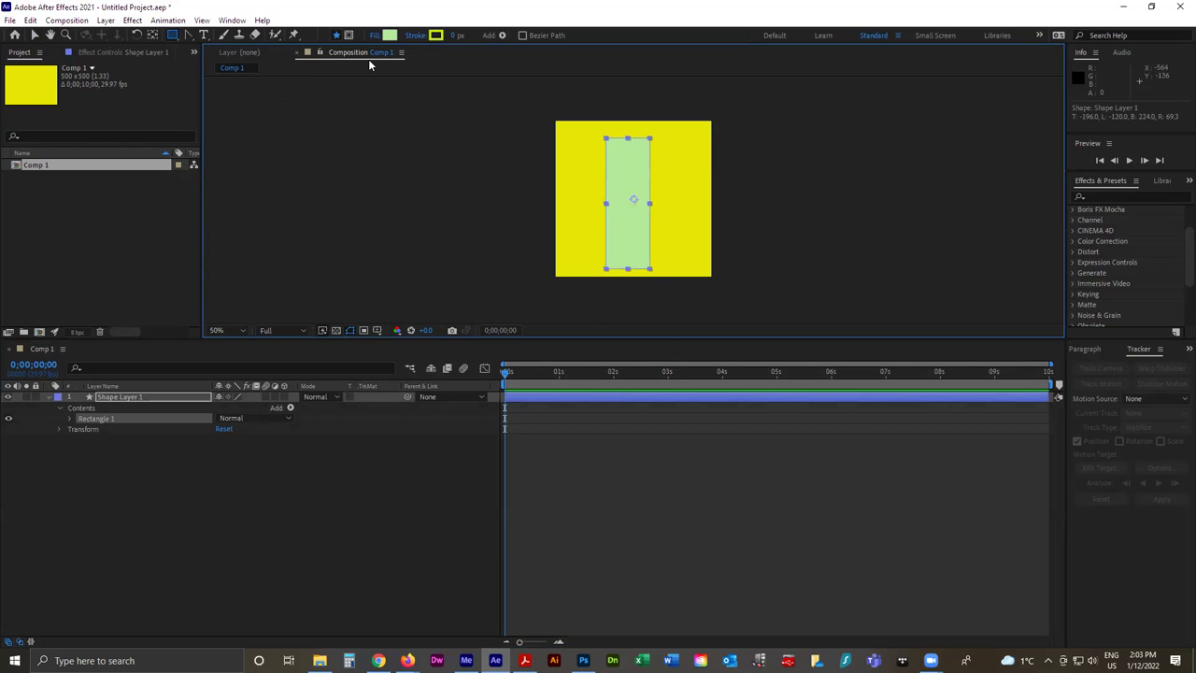
pyautogui.click(389, 35)
pyautogui.click(621, 264)
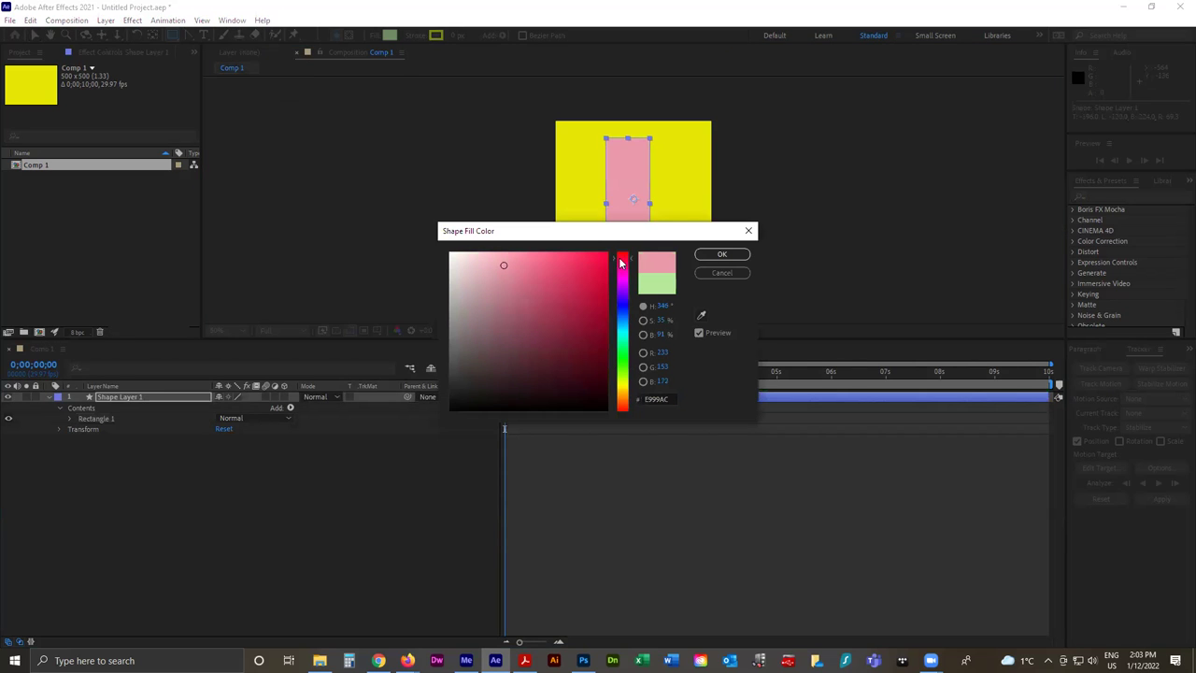
pyautogui.click(594, 266)
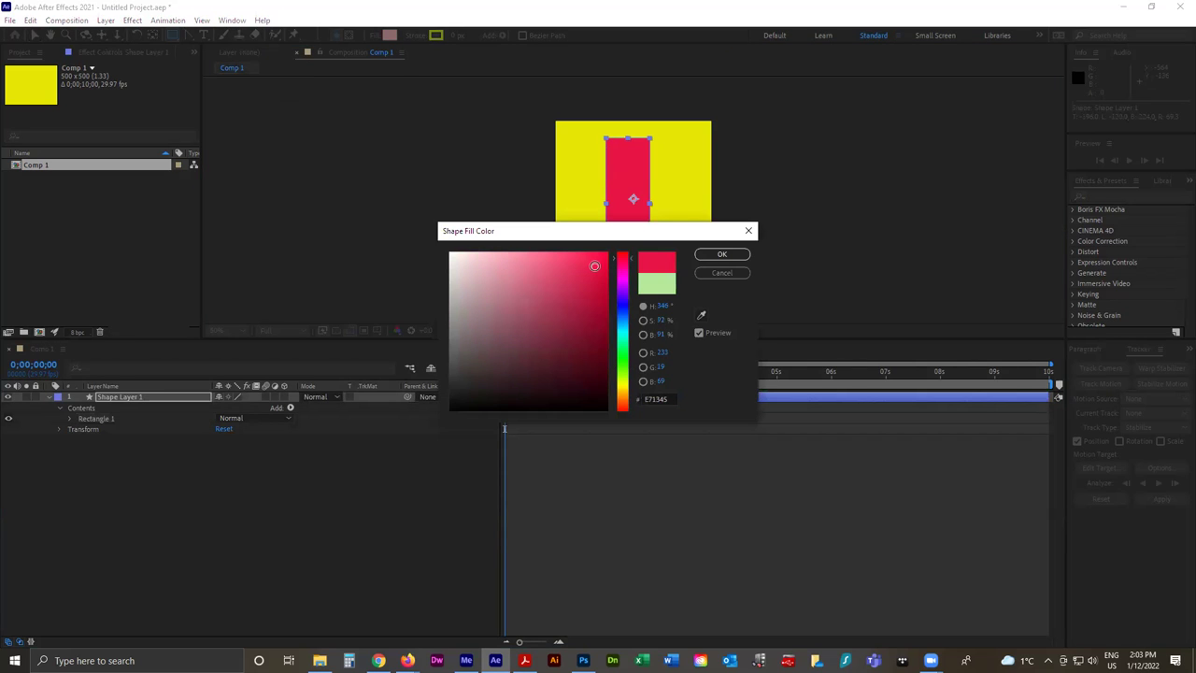
pyautogui.click(722, 254)
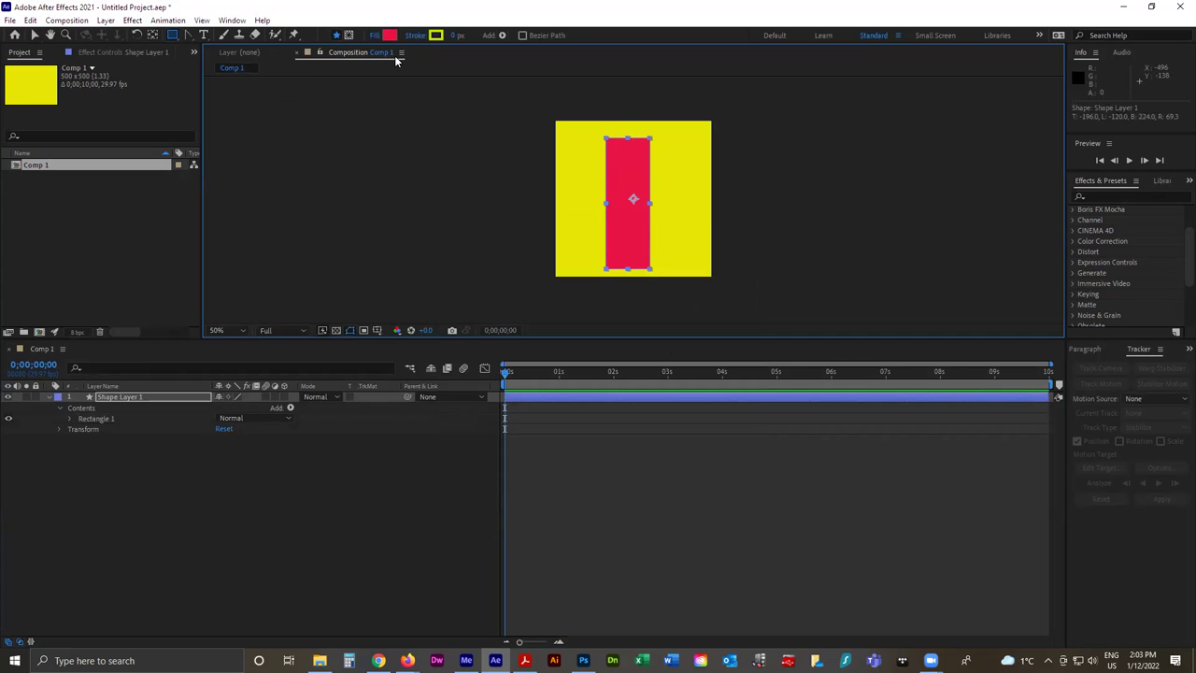
# Review the rectangle's fill options and the list of available workspaces, leaving the solid colour fill and Standard workspace as they are.
pyautogui.click(375, 35)
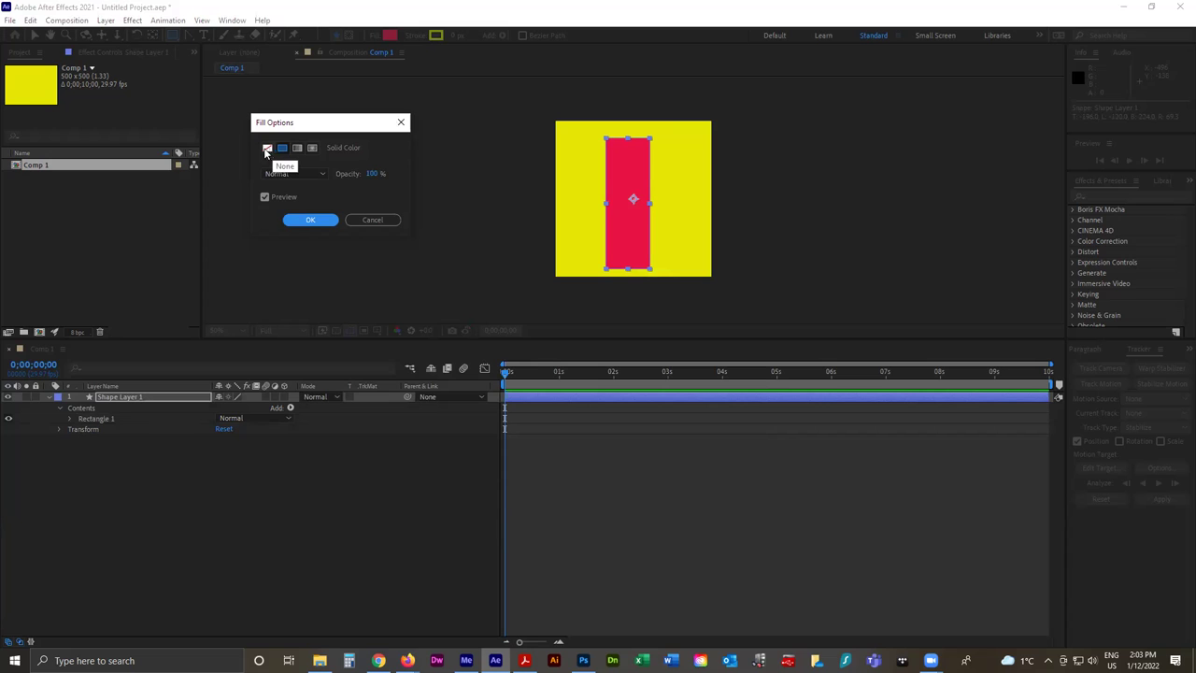
pyautogui.click(311, 223)
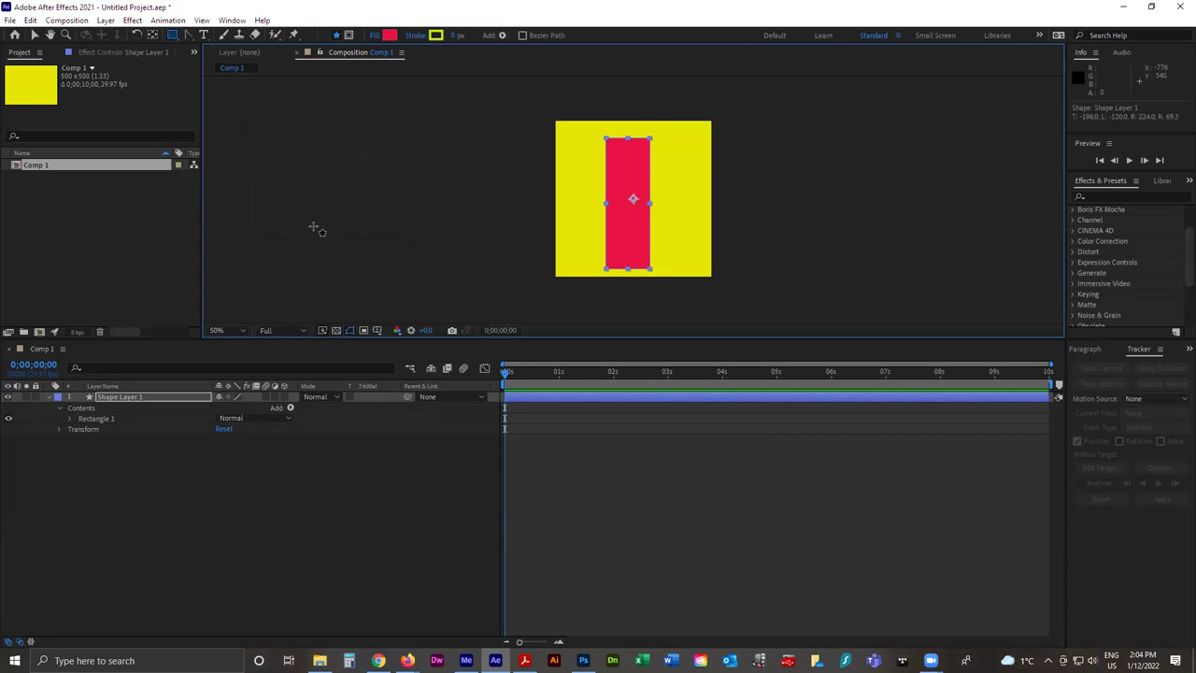
pyautogui.click(234, 21)
pyautogui.moveTo(342, 37)
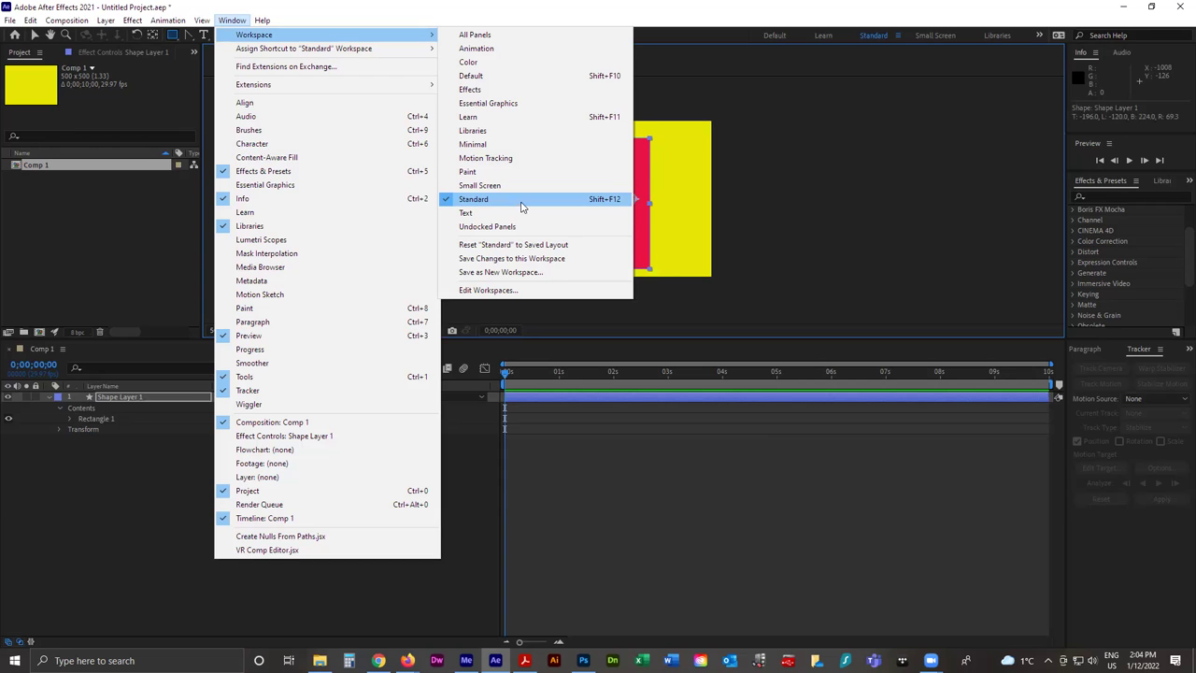
pyautogui.press('Left')
pyautogui.press('Left')
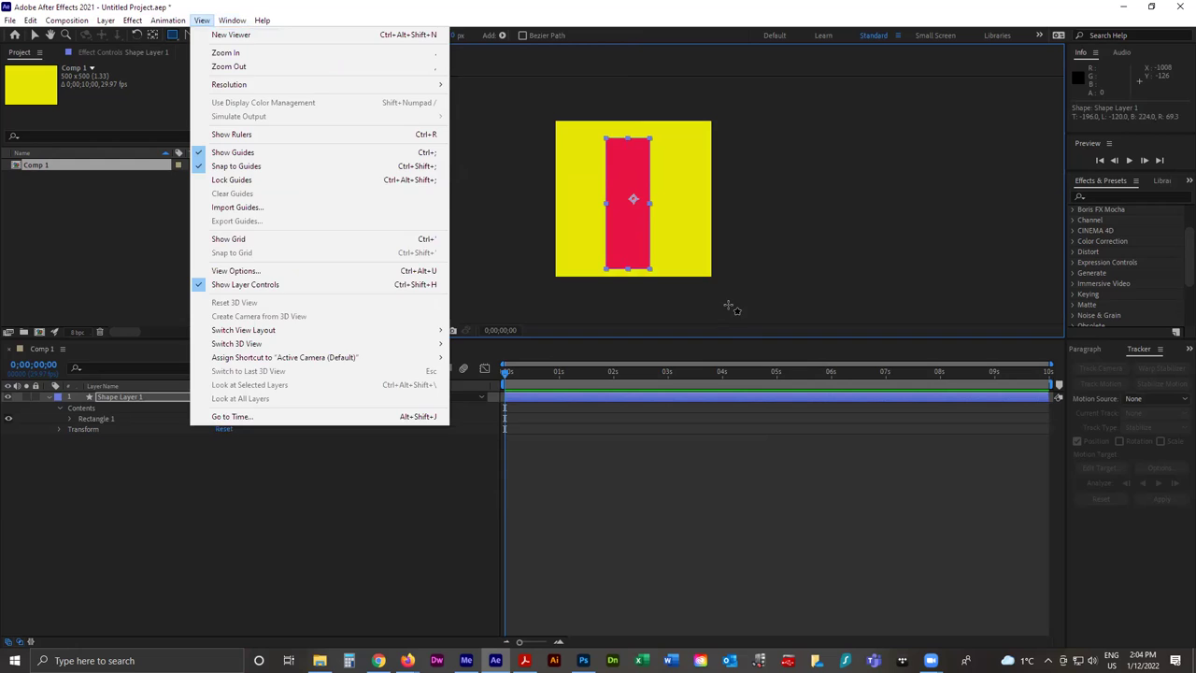
pyautogui.press('Escape')
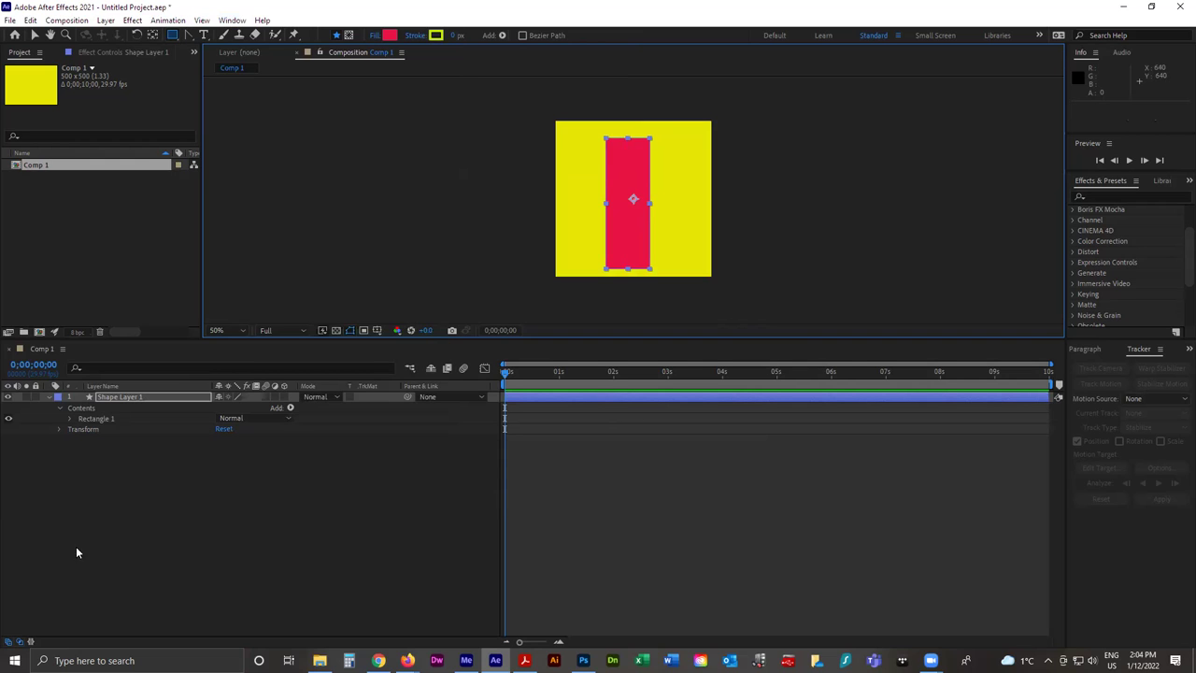
# Collapse Shape Layer 1, move the red rectangle to the left side of the composition, and deselect it.
pyautogui.click(50, 396)
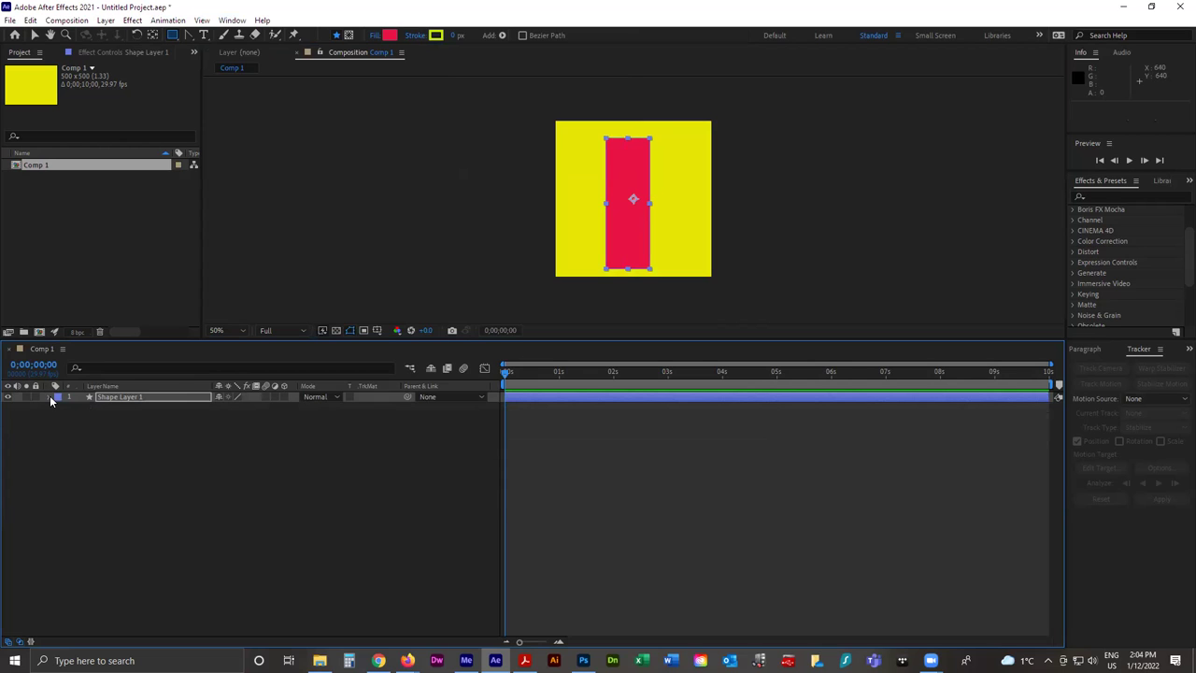
pyautogui.click(32, 35)
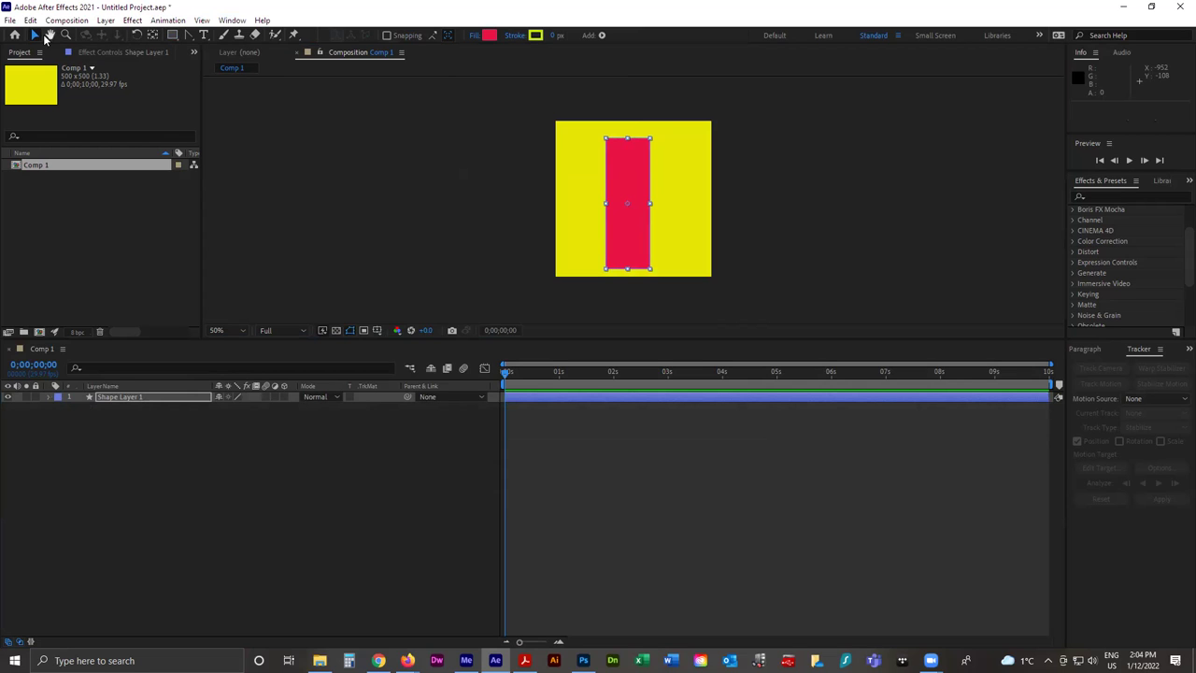
pyautogui.moveTo(626, 245); pyautogui.dragTo(581, 240)
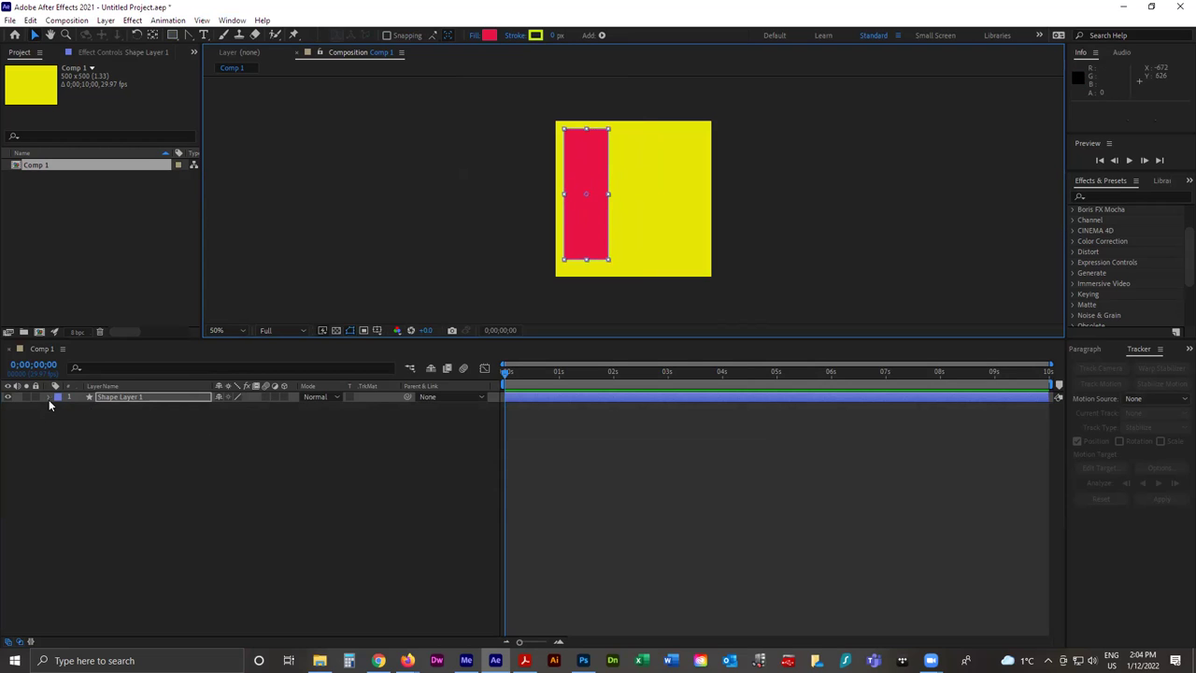
pyautogui.doubleClick(115, 398)
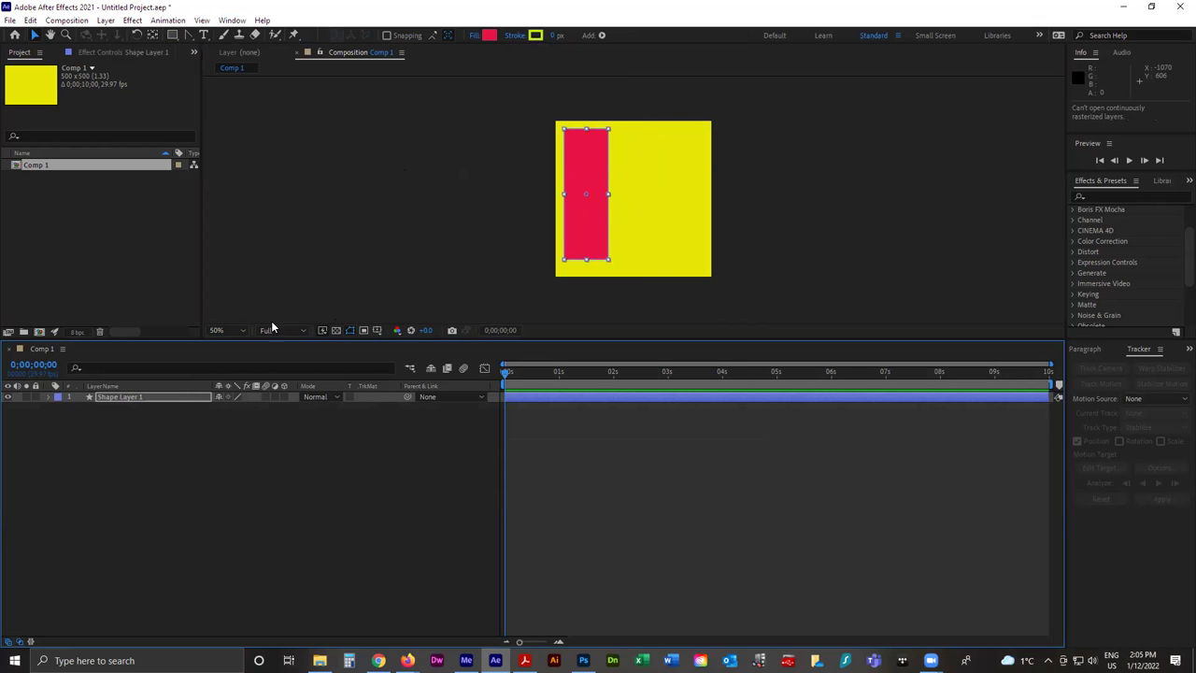
pyautogui.click(314, 186)
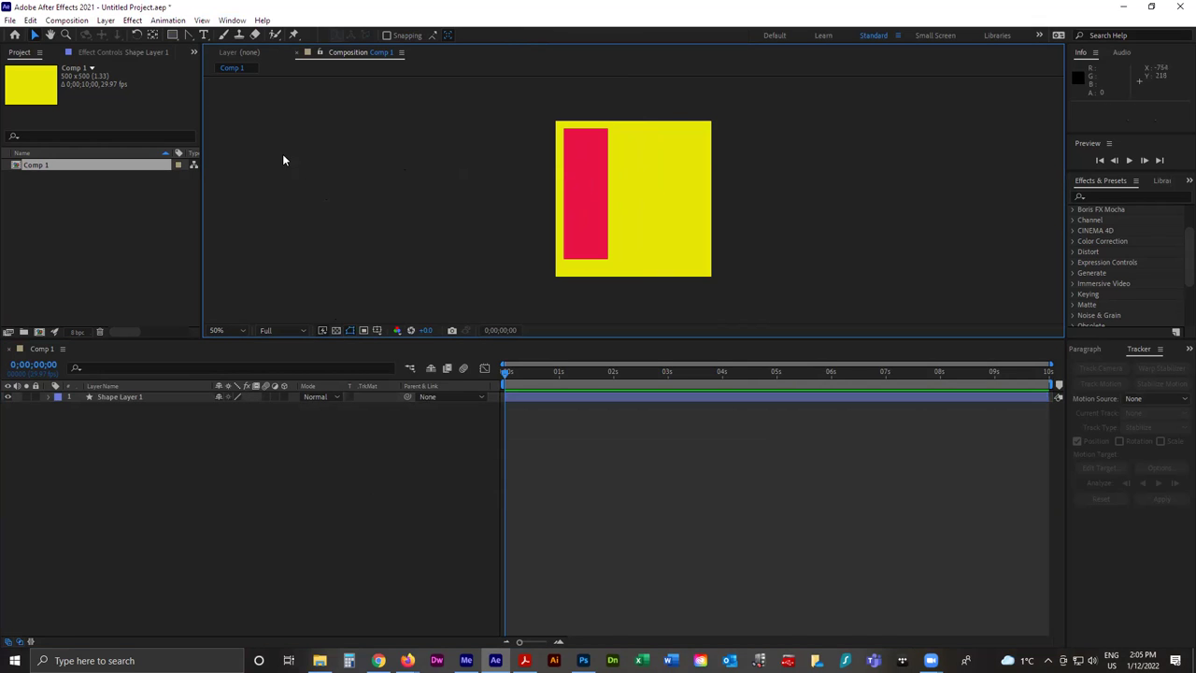
# Draw a horizontal rectangle about 501 × 96 px overlapping the red one as a new layer, fill it with green 13E731, and deselect it.
pyautogui.click(171, 34)
pyautogui.moveTo(574, 170)
pyautogui.mouseDown()
pyautogui.moveTo(633, 197)
pyautogui.moveTo(692, 198)
pyautogui.mouseUp()
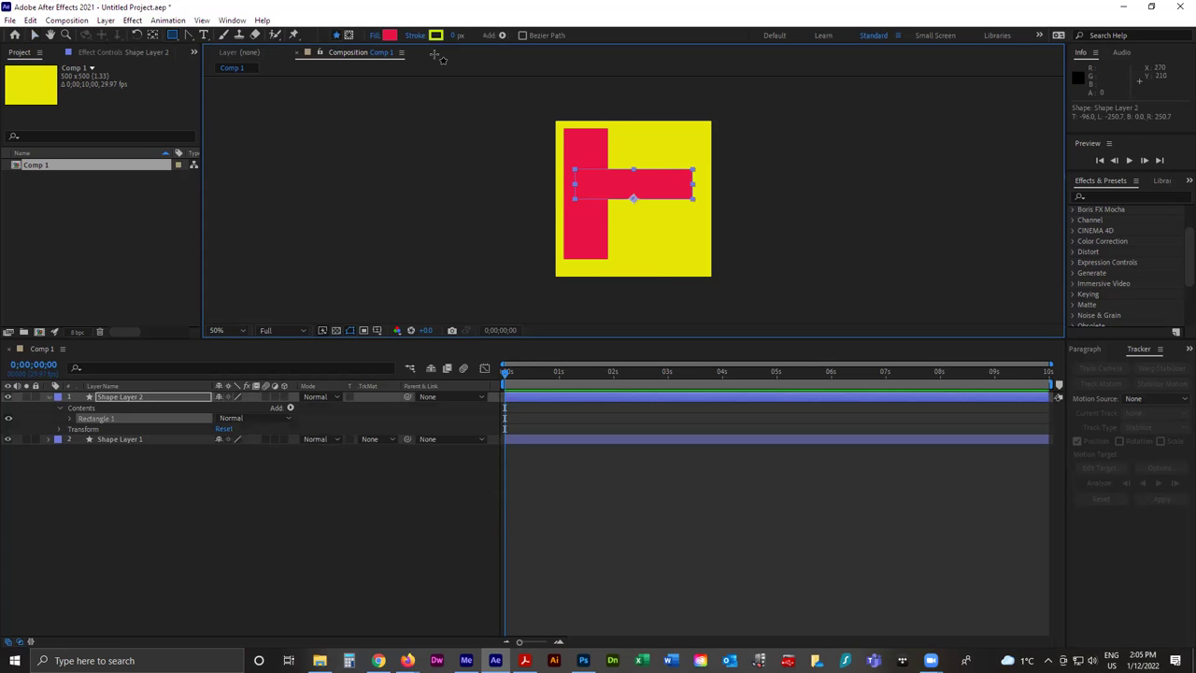
pyautogui.click(390, 35)
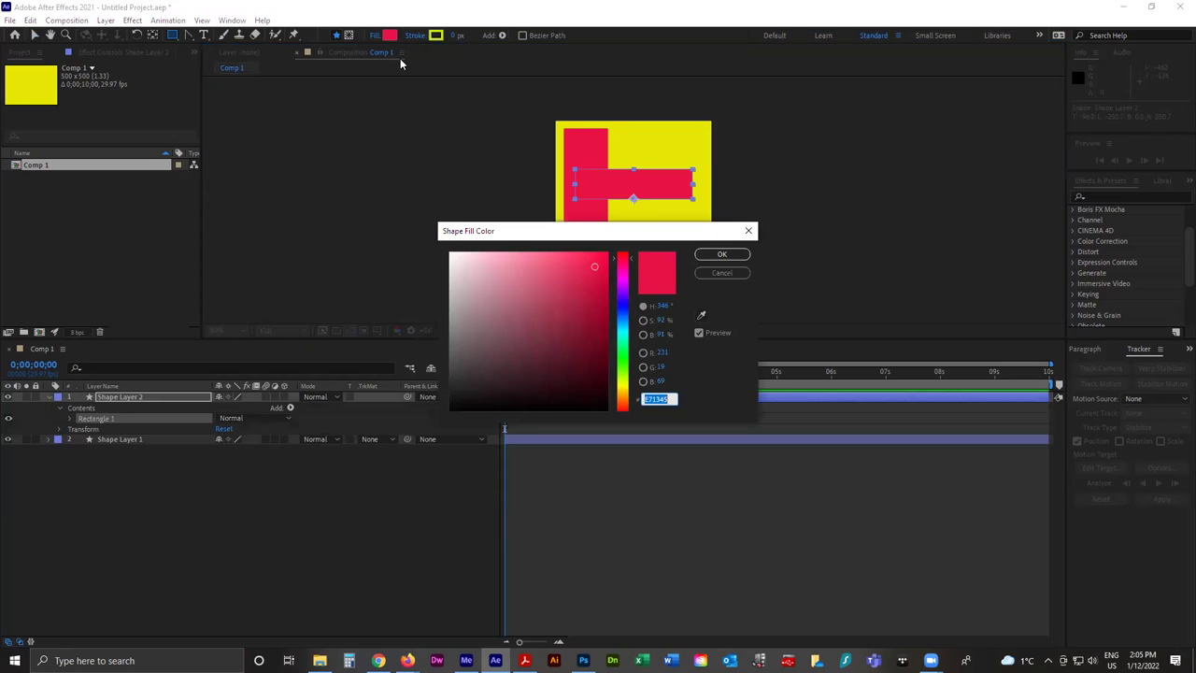
pyautogui.write('13E731')
pyautogui.press('Tab')
pyautogui.click(703, 257)
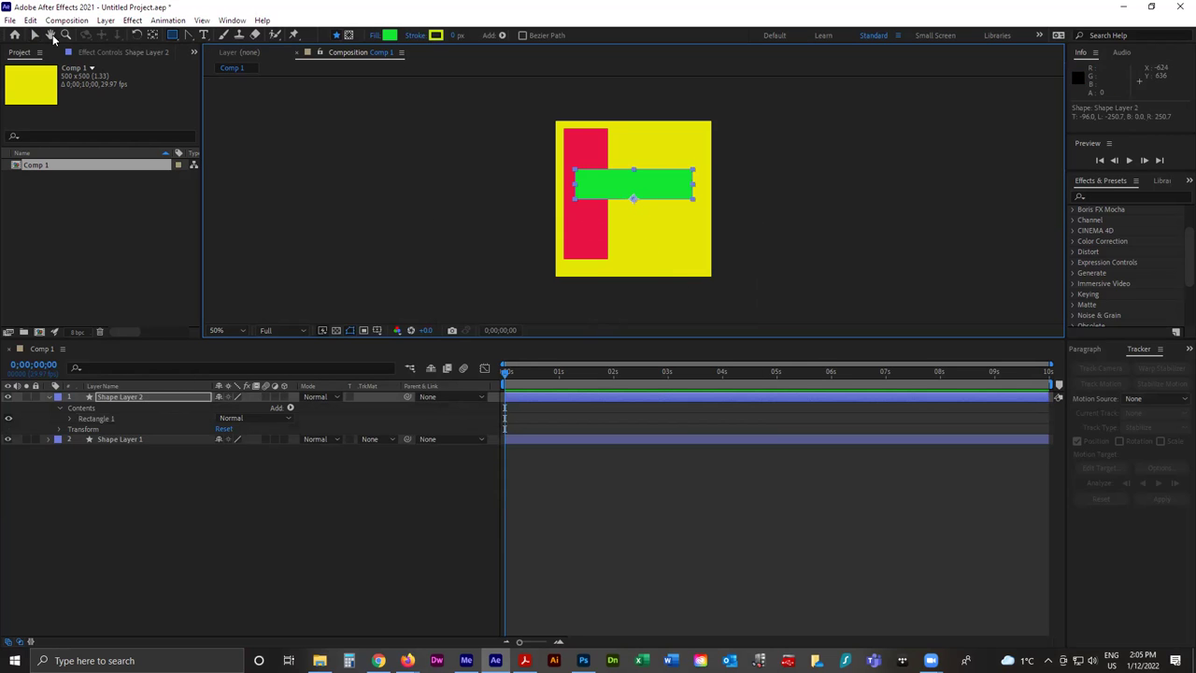
pyautogui.click(33, 34)
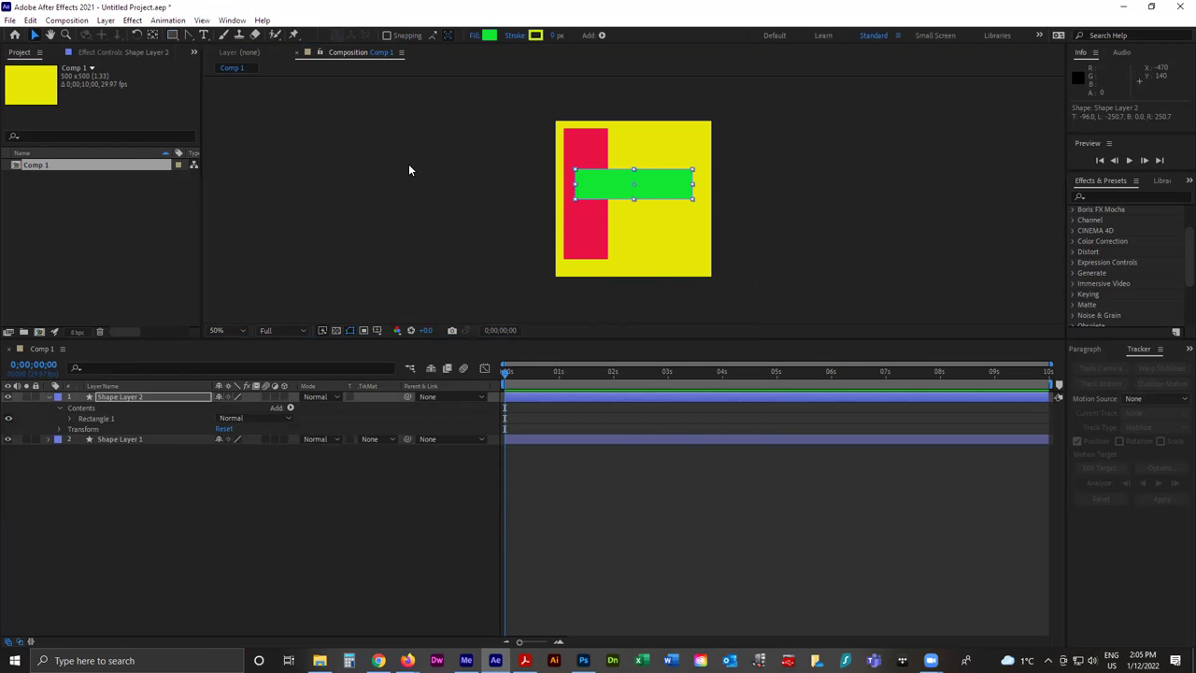
pyautogui.click(407, 165)
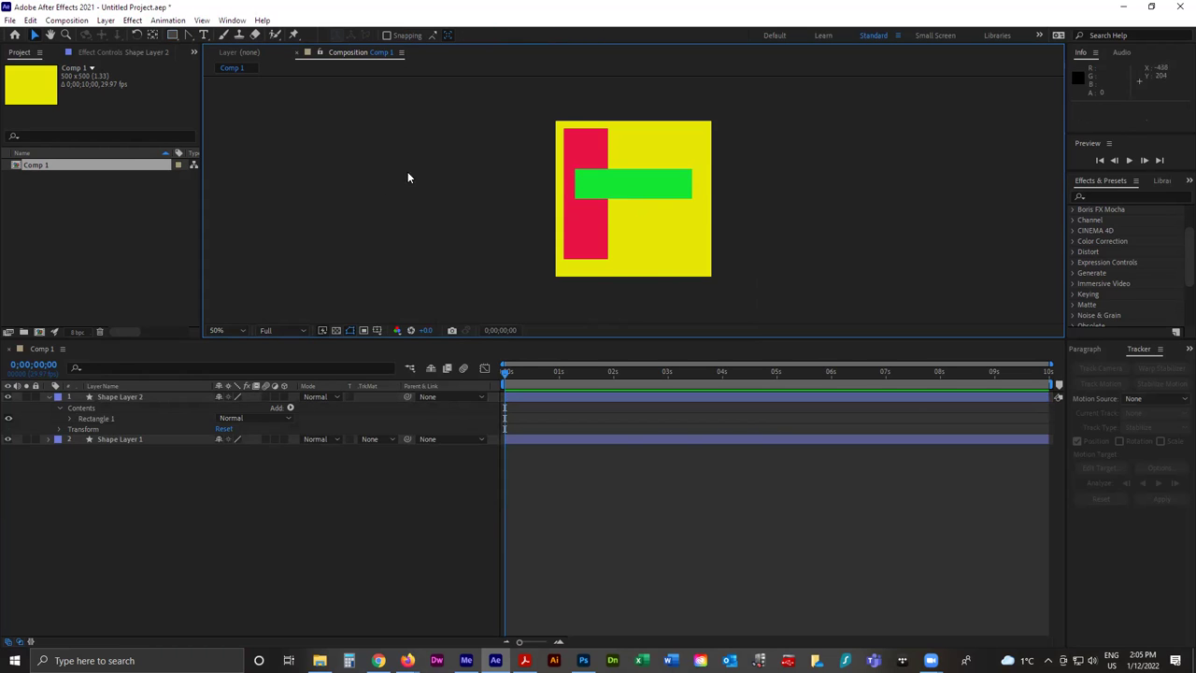
# Draw a third, tall rectangle about 163 × 364 px crossing the right half of the green one, and fill it with blue.
pyautogui.click(173, 35)
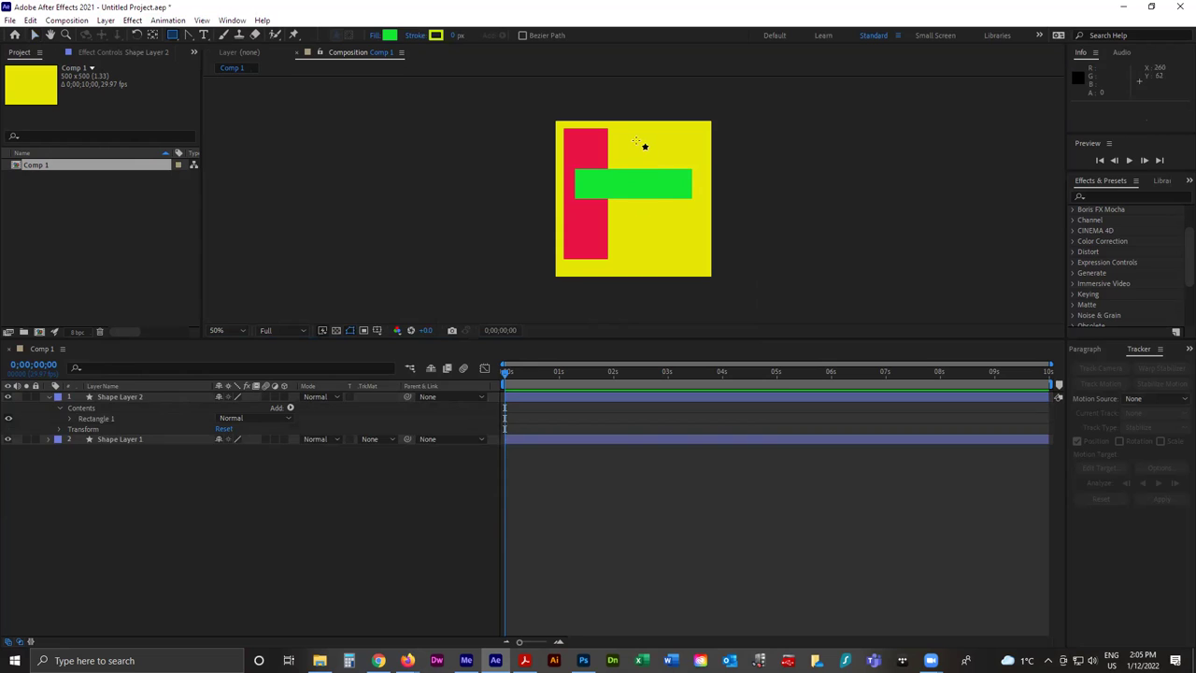
pyautogui.moveTo(636, 141); pyautogui.dragTo(676, 253)
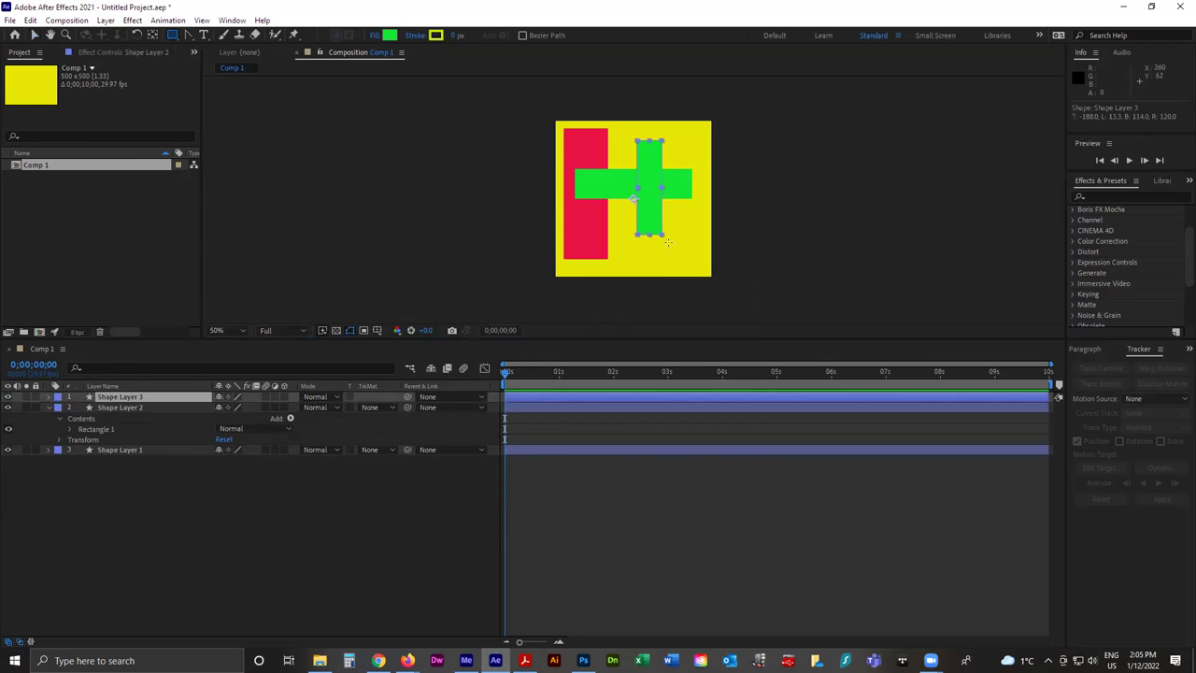
pyautogui.click(389, 34)
pyautogui.moveTo(618, 372); pyautogui.dragTo(618, 383)
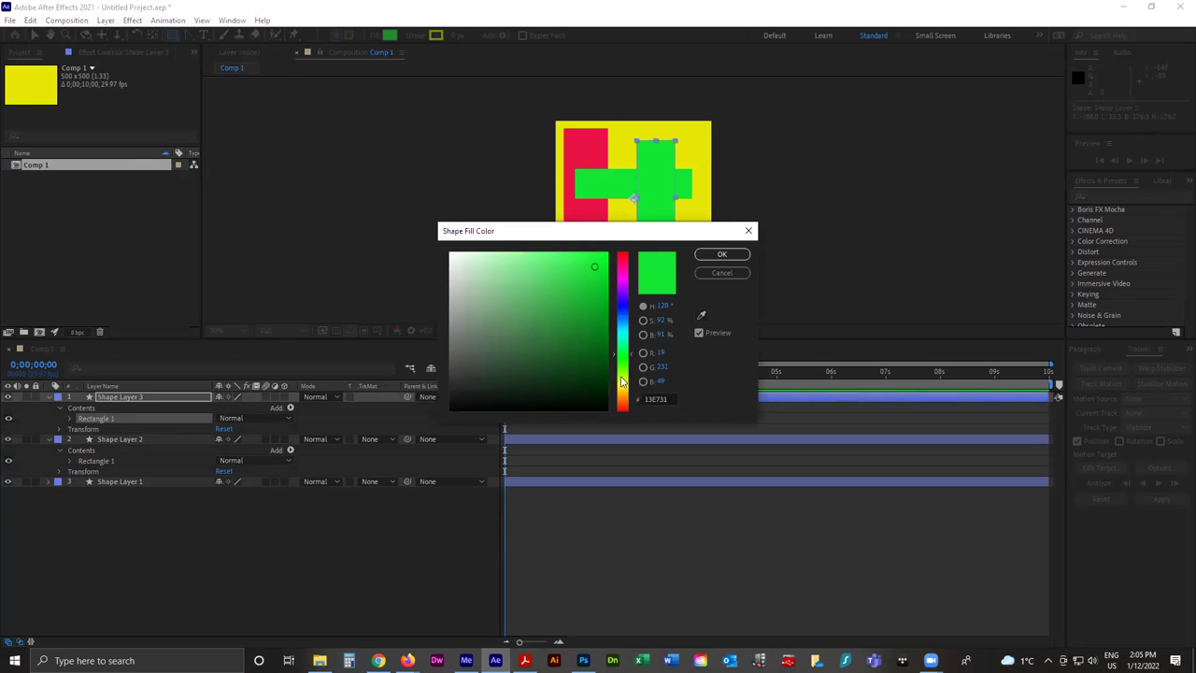
pyautogui.click(625, 283)
pyautogui.click(721, 253)
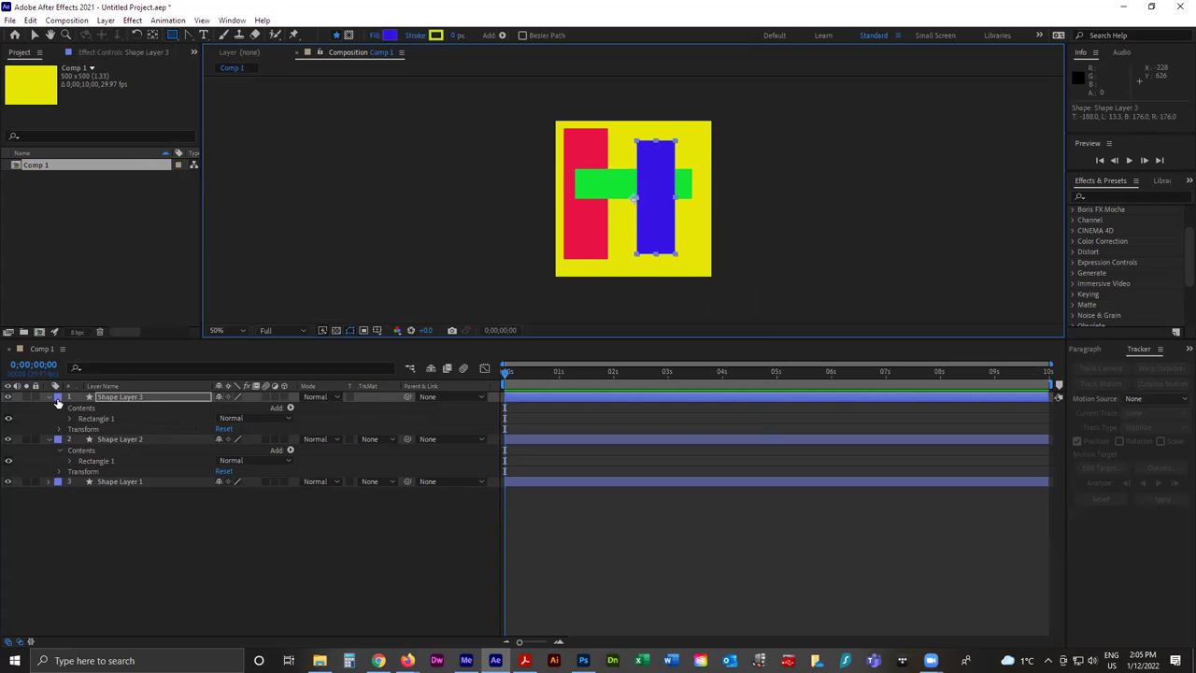
# Rename Shape Layer 3, the blue rectangle's layer, as blue bar.
pyautogui.rightClick(115, 395)
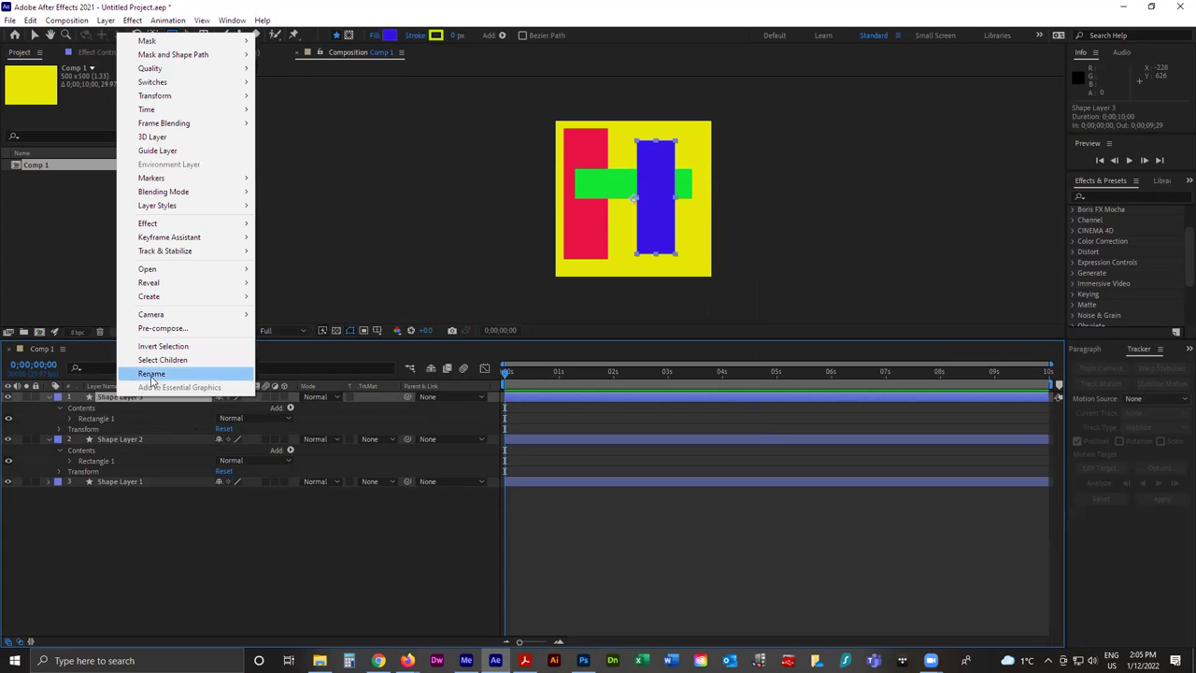
pyautogui.click(151, 374)
pyautogui.write('blku')
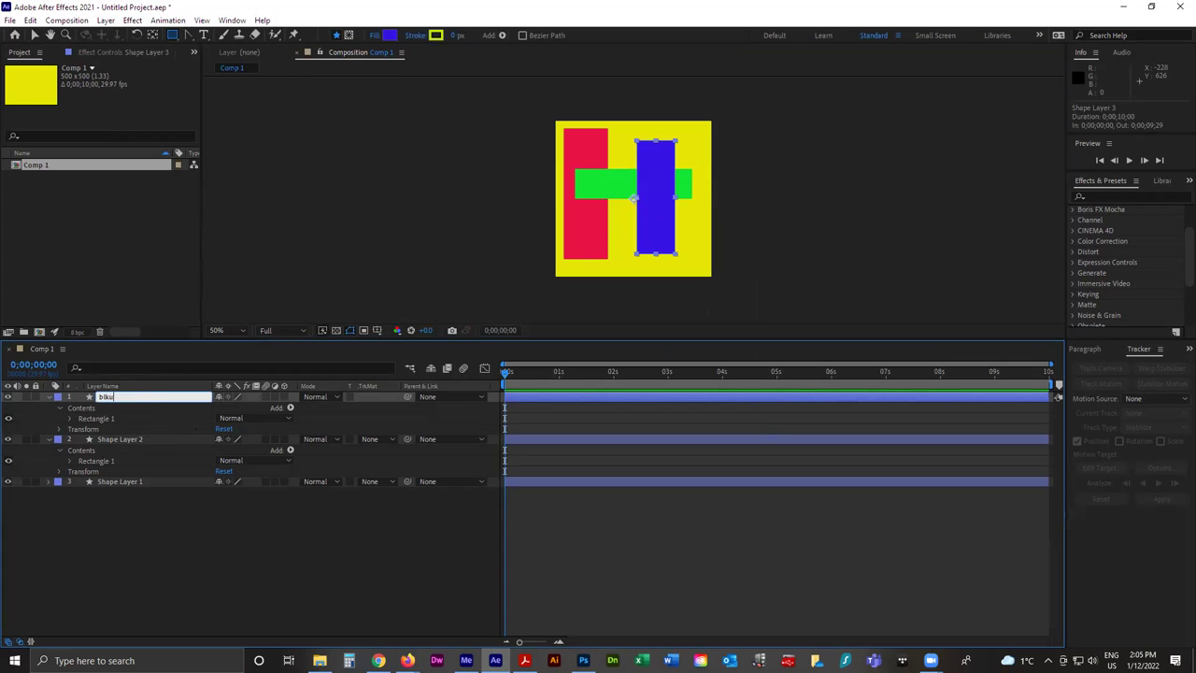
pyautogui.press('BackSpace')
pyautogui.press('BackSpace')
pyautogui.write('ue bar')
# Rename Shape Layer 2, the green rectangle's layer, as green bar and select Shape Layer 1.
pyautogui.click(150, 439)
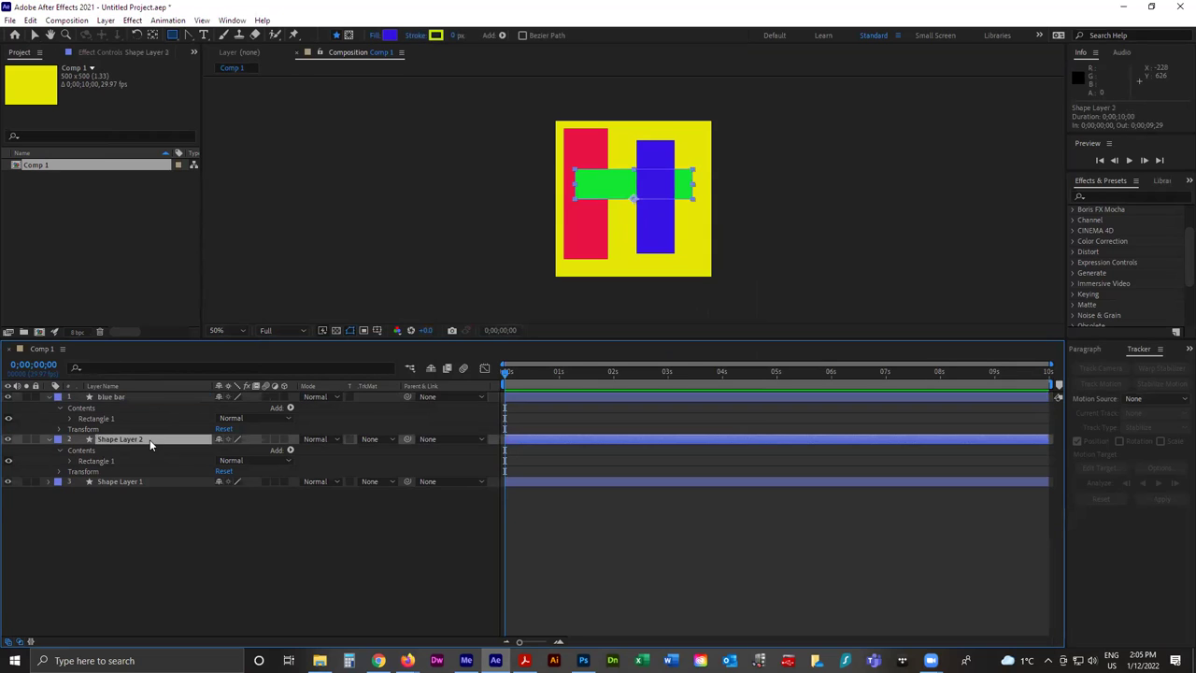
pyautogui.rightClick(140, 438)
pyautogui.click(176, 416)
pyautogui.write('green bar')
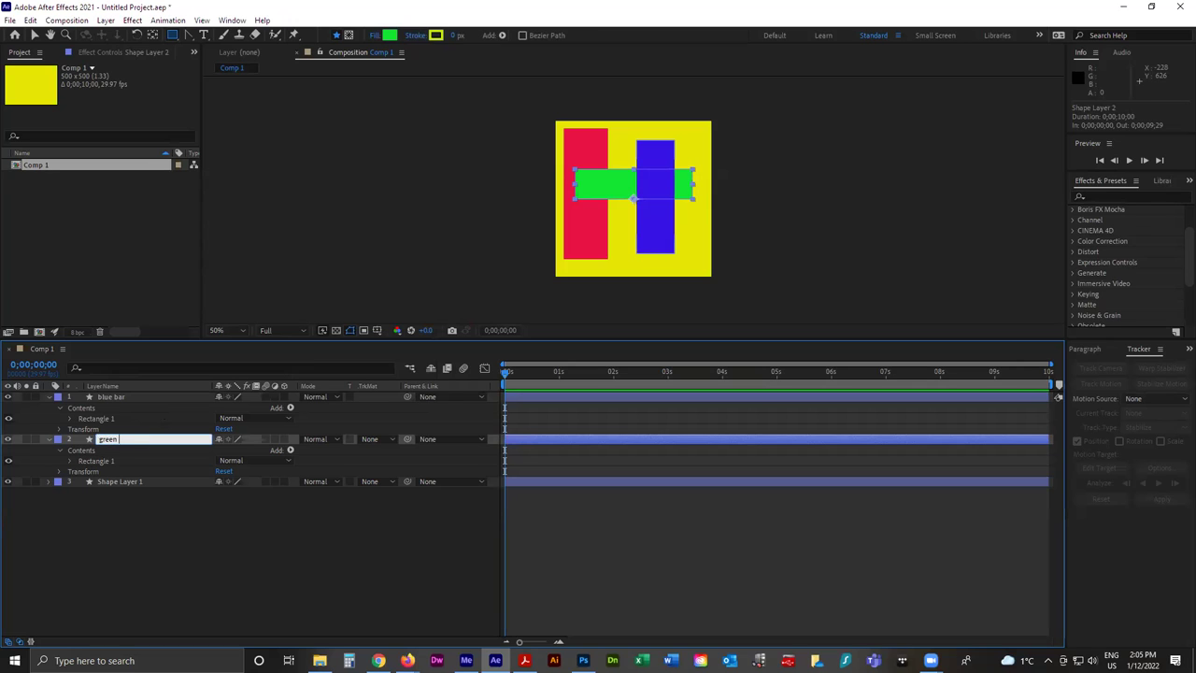
pyautogui.click(133, 479)
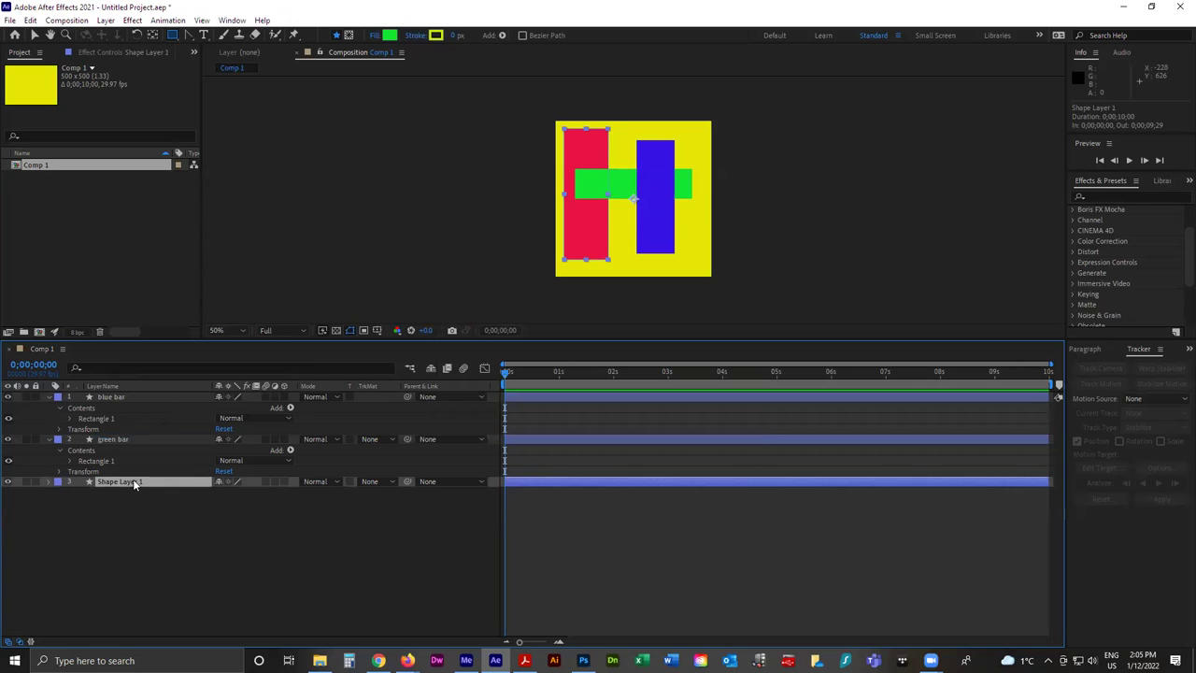
# Rename Shape Layer 1, the red rectangle's layer, as red bar.
pyautogui.rightClick(132, 478)
pyautogui.click(169, 457)
pyautogui.write('red bar')
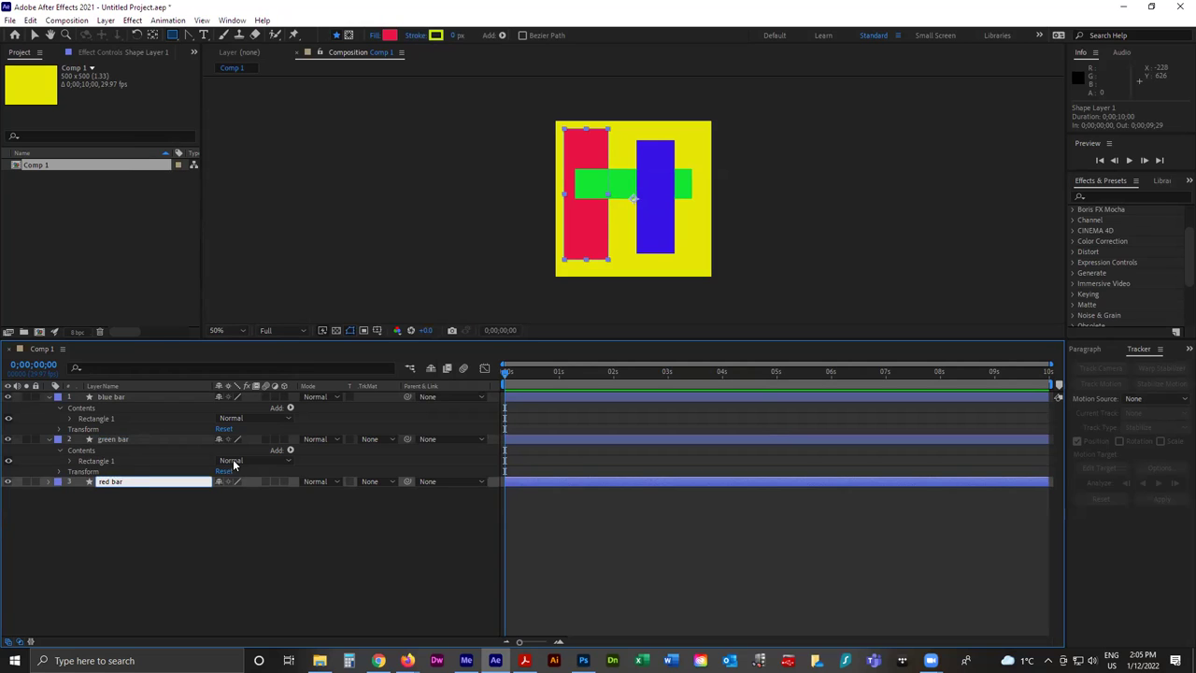
# Reposition the bars in the composition: shift the blue bar down and right, the green bar to 264, 240 and the red bar to 248, 244.
pyautogui.click(35, 35)
pyautogui.moveTo(582, 241); pyautogui.dragTo(584, 240)
pyautogui.click(660, 232)
pyautogui.moveTo(660, 232); pyautogui.dragTo(671, 246)
pyautogui.moveTo(603, 187); pyautogui.dragTo(608, 185)
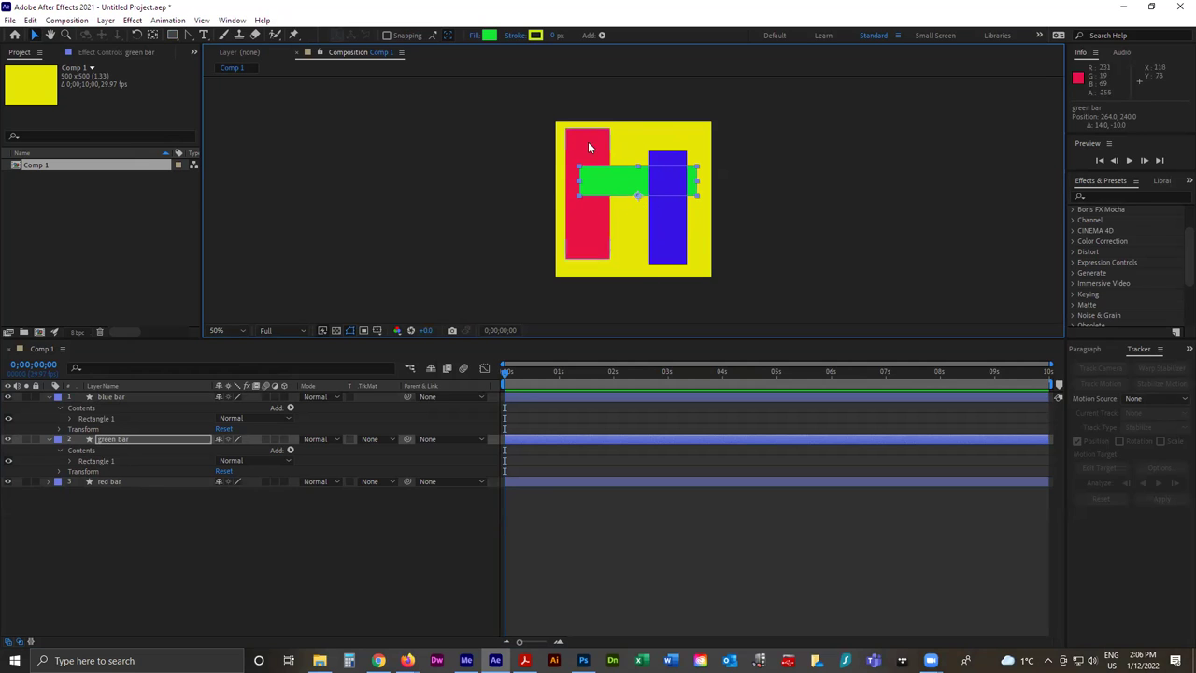
pyautogui.moveTo(569, 135); pyautogui.dragTo(572, 132)
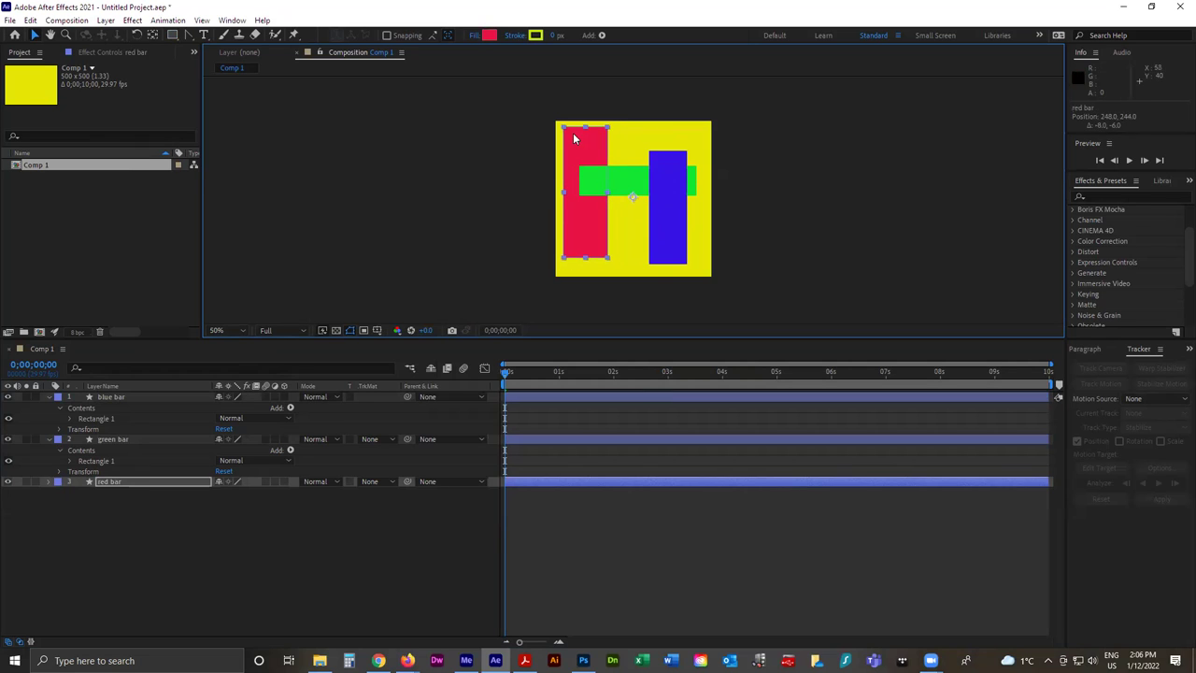
# Set the label colour of the green bar layer to Green and of the red bar layer to Red.
pyautogui.click(58, 441)
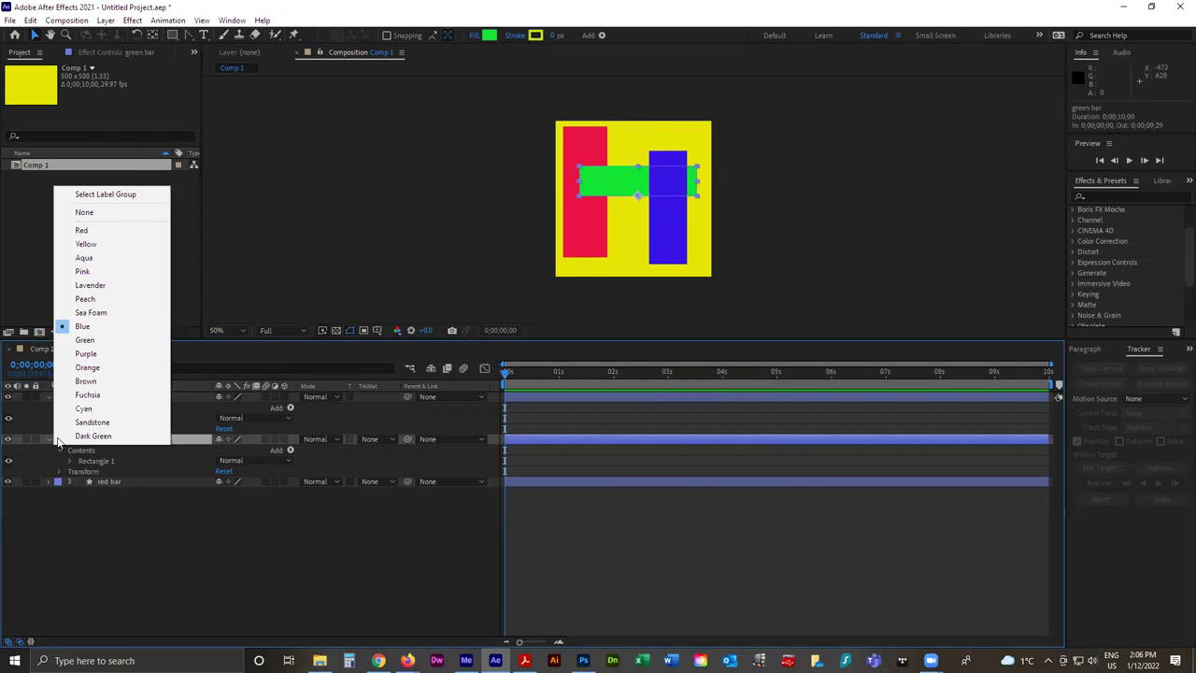
pyautogui.click(93, 342)
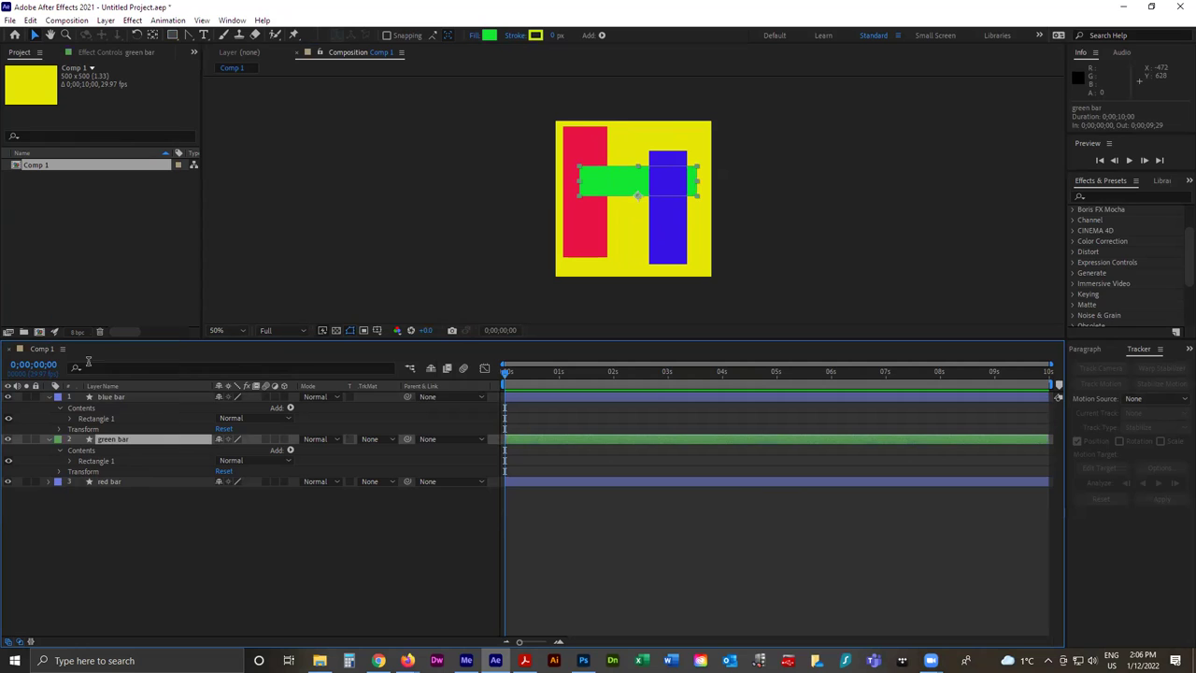
pyautogui.click(56, 482)
pyautogui.click(105, 195)
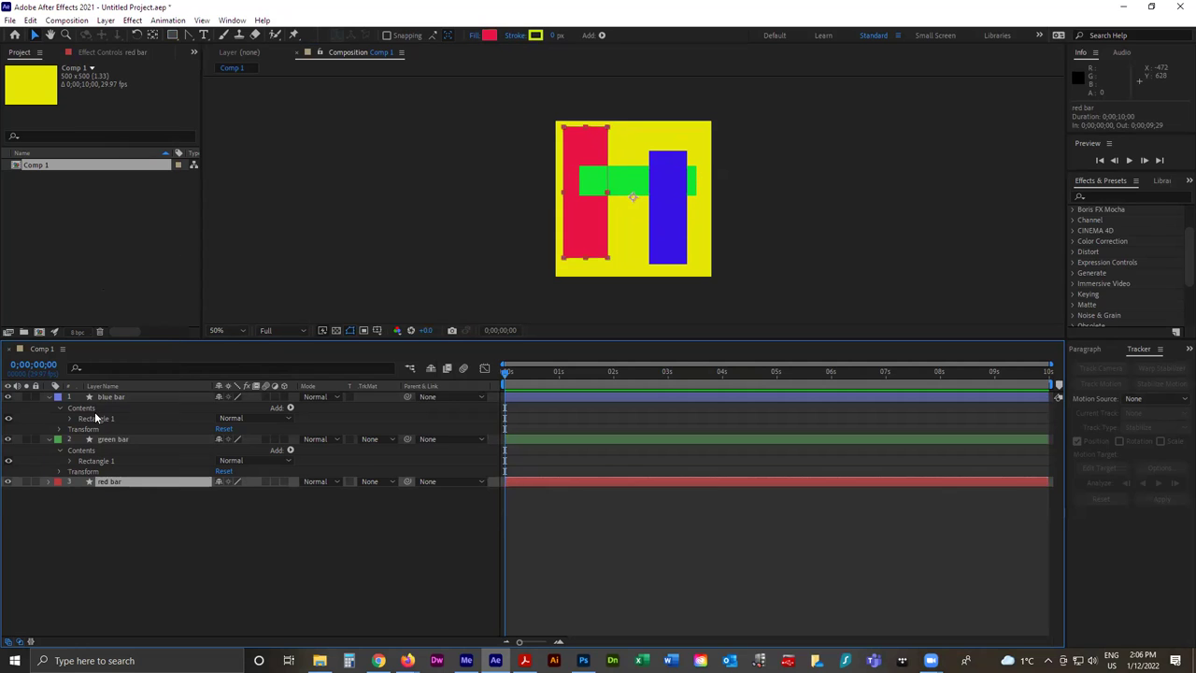
# Enable Scale keyframing on the red bar at the start of the timeline and reduce its scale to 93%.
pyautogui.click(48, 480)
pyautogui.click(60, 514)
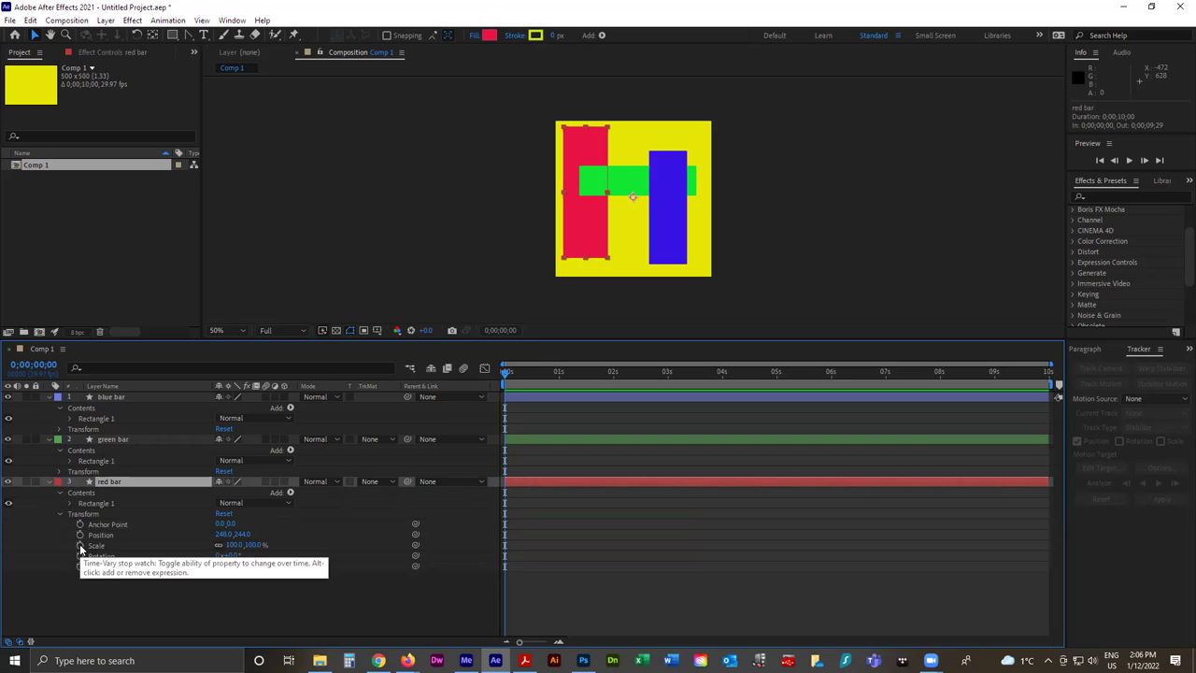
pyautogui.click(80, 546)
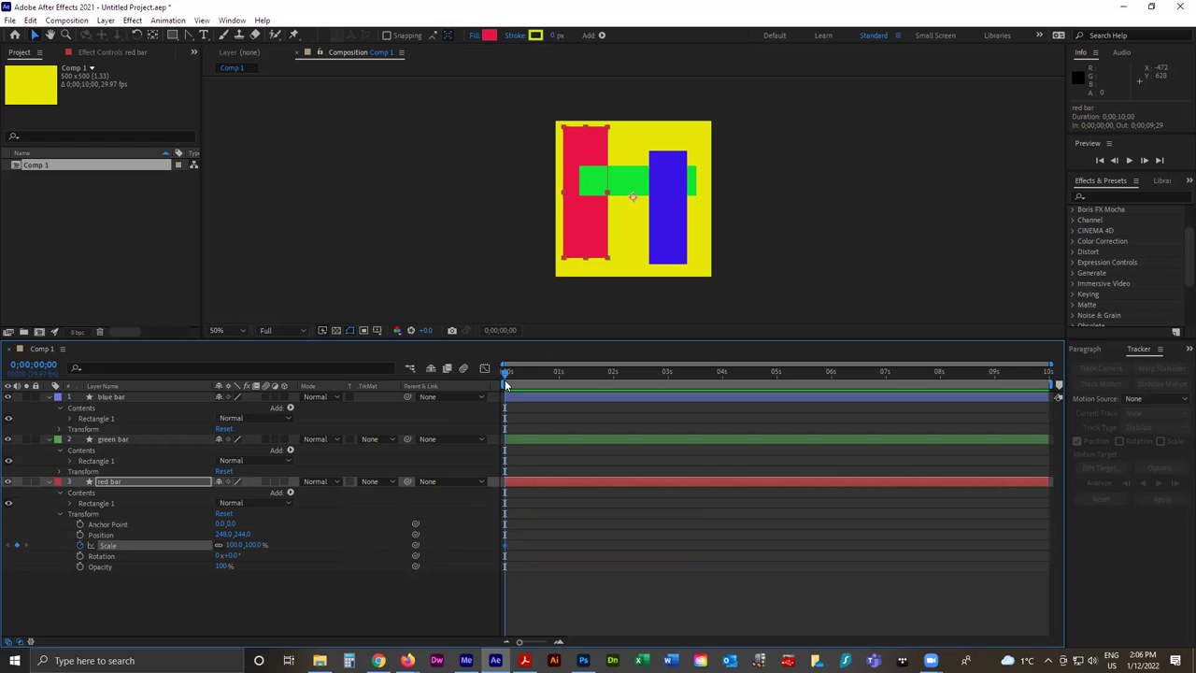
pyautogui.moveTo(503, 372)
pyautogui.mouseDown()
pyautogui.moveTo(520, 372)
pyautogui.moveTo(502, 372)
pyautogui.mouseUp()
pyautogui.click(506, 550)
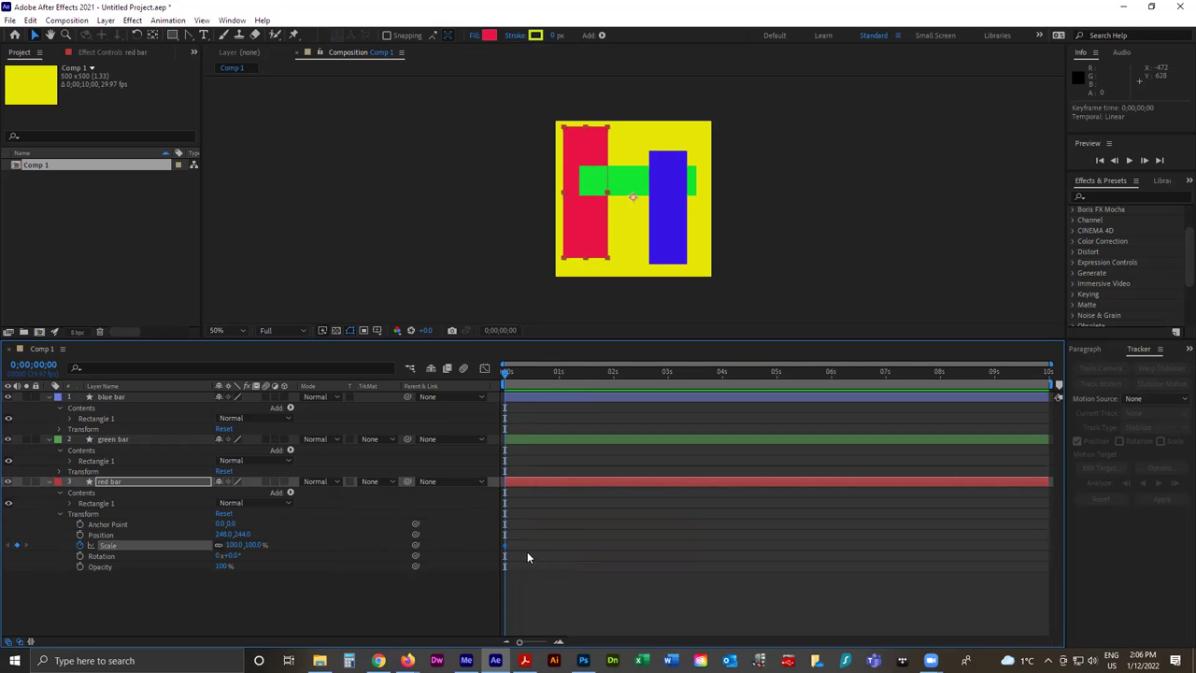
pyautogui.moveTo(227, 545)
pyautogui.mouseDown()
pyautogui.moveTo(258, 543)
pyautogui.moveTo(219, 543)
pyautogui.mouseUp()
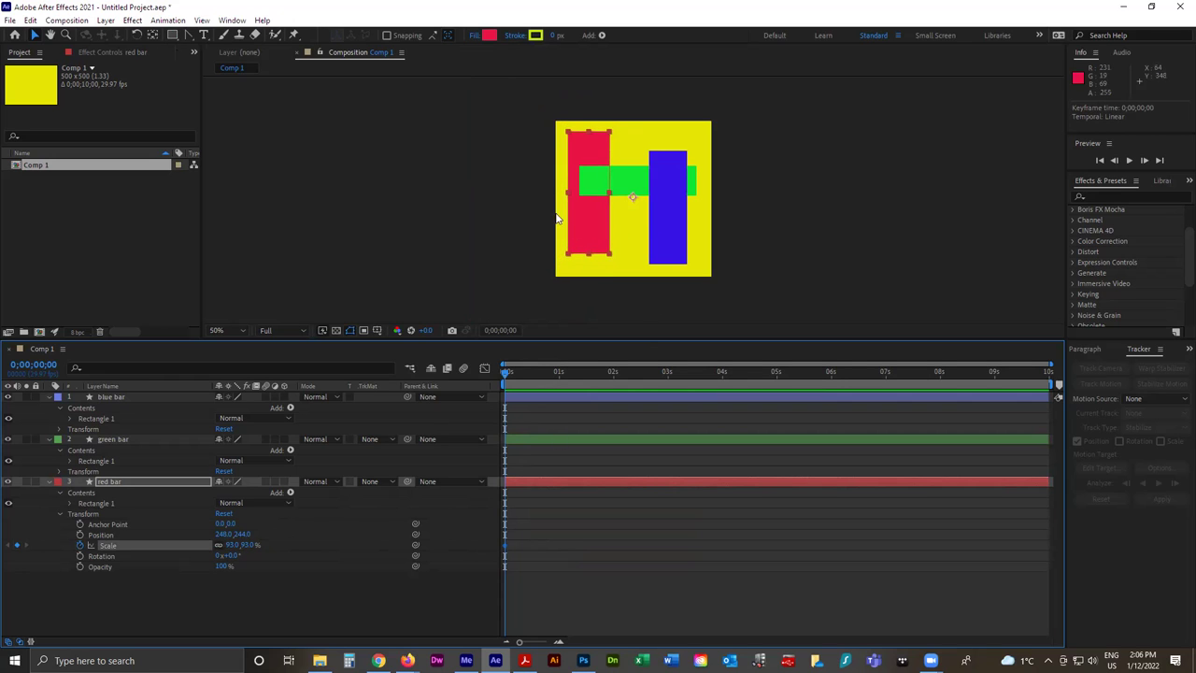
# Center the red bar's anchor point in its layer content.
pyautogui.click(106, 20)
pyautogui.moveTo(212, 170)
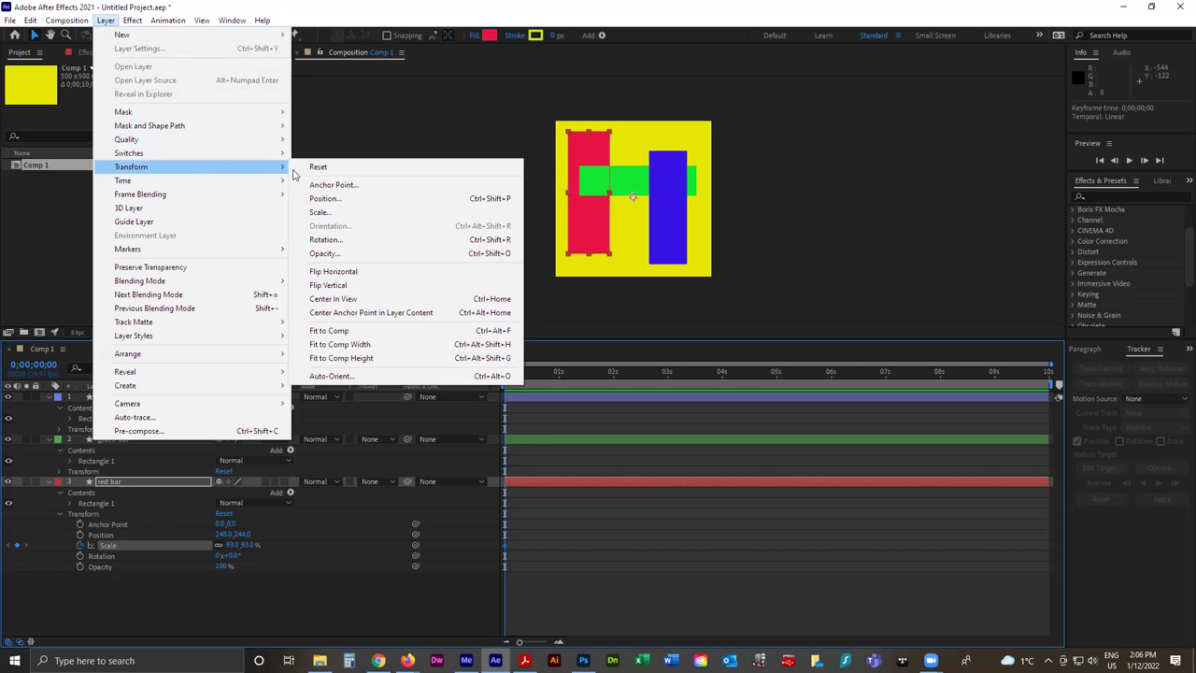
pyautogui.click(446, 313)
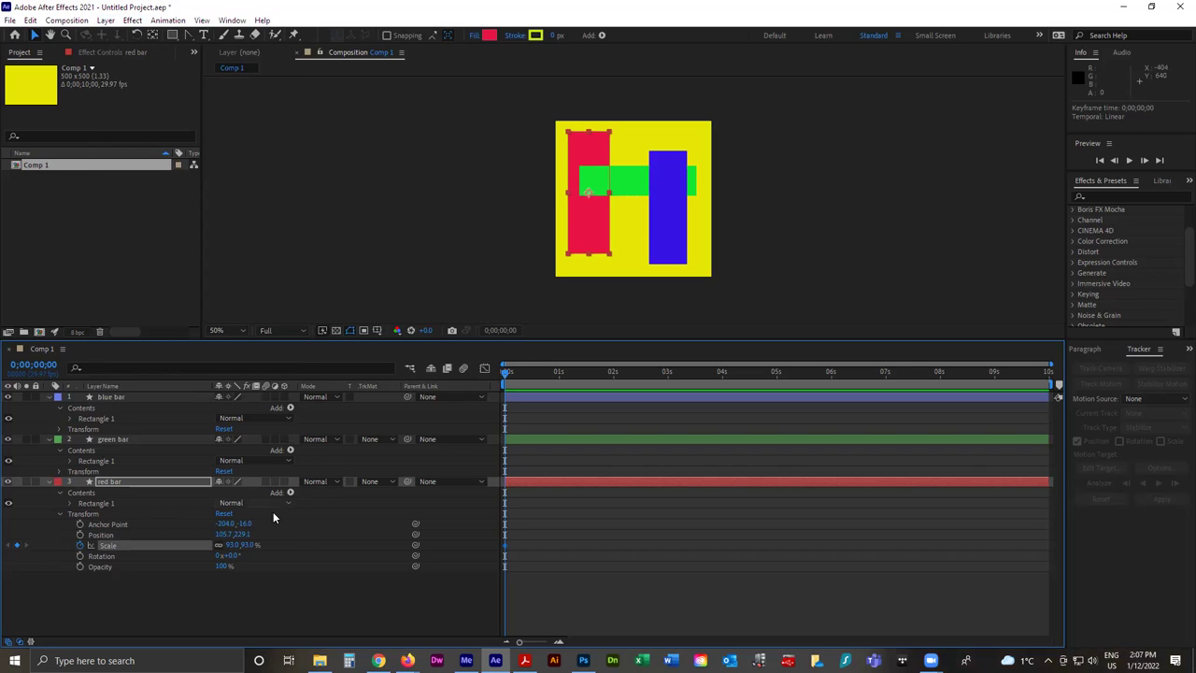
# Keyframe the red bar's Scale at 51% at the start, 134% at 0;00;03;27 and 74% at 0;00;07;06.
pyautogui.moveTo(240, 545)
pyautogui.mouseDown()
pyautogui.moveTo(293, 548)
pyautogui.moveTo(228, 547)
pyautogui.mouseUp()
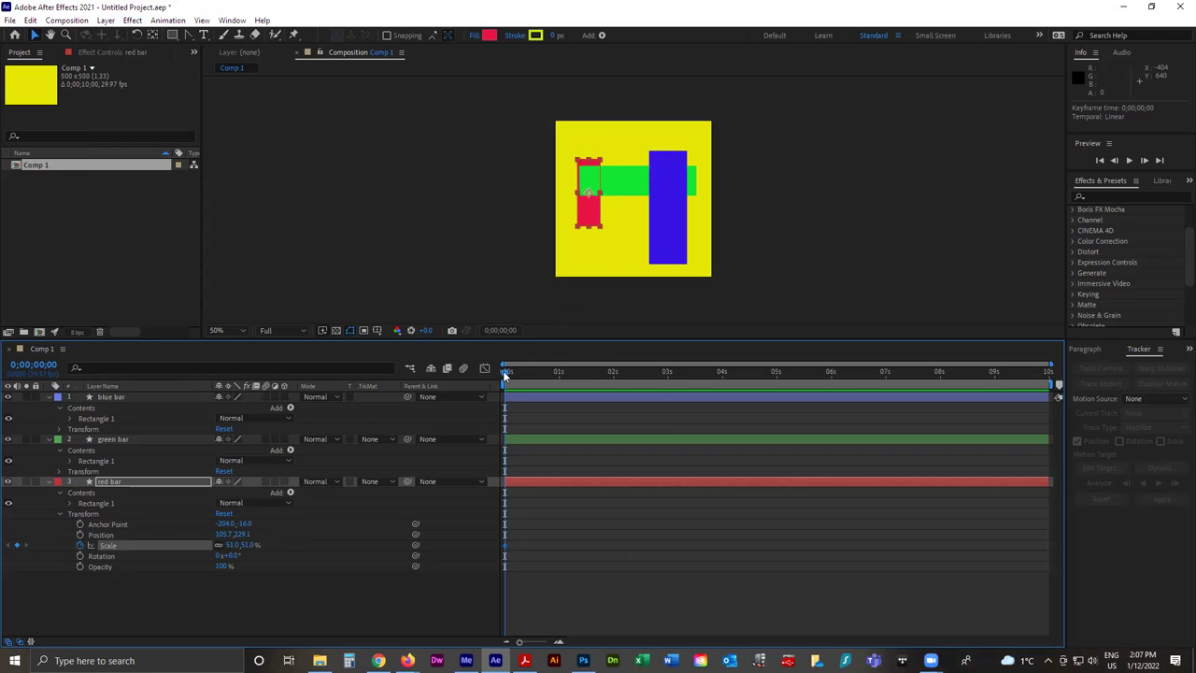
pyautogui.moveTo(503, 370); pyautogui.dragTo(716, 403)
pyautogui.moveTo(255, 548); pyautogui.dragTo(465, 545)
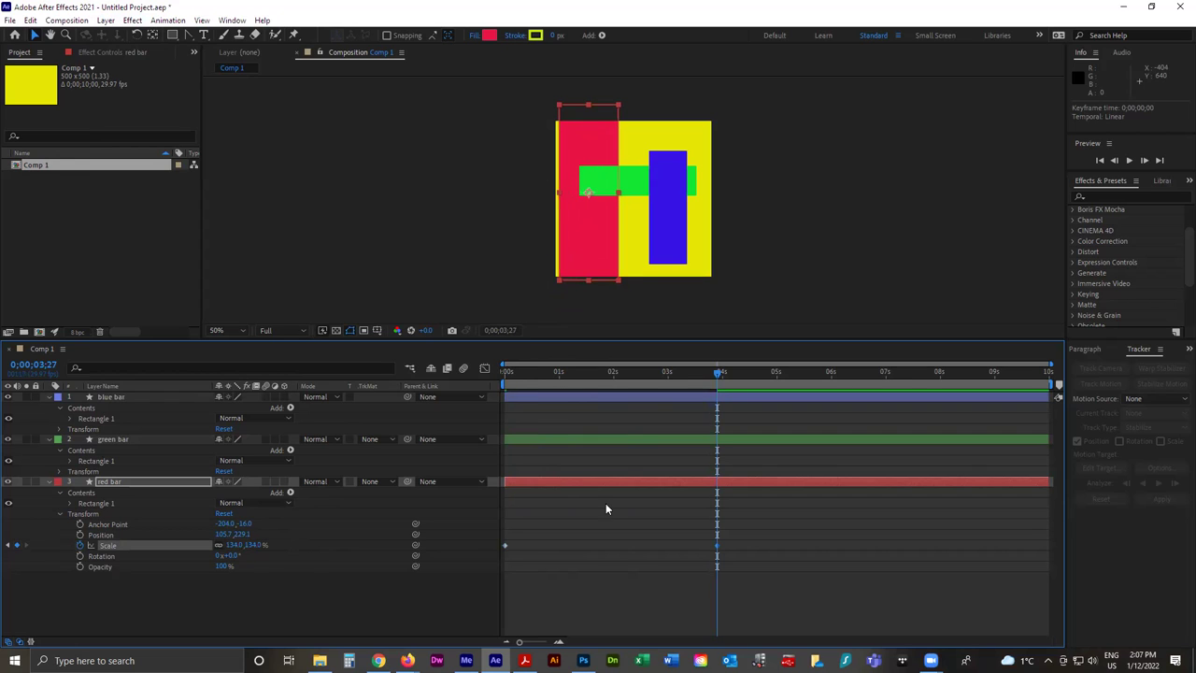
pyautogui.click(720, 371)
pyautogui.moveTo(800, 383); pyautogui.dragTo(883, 387)
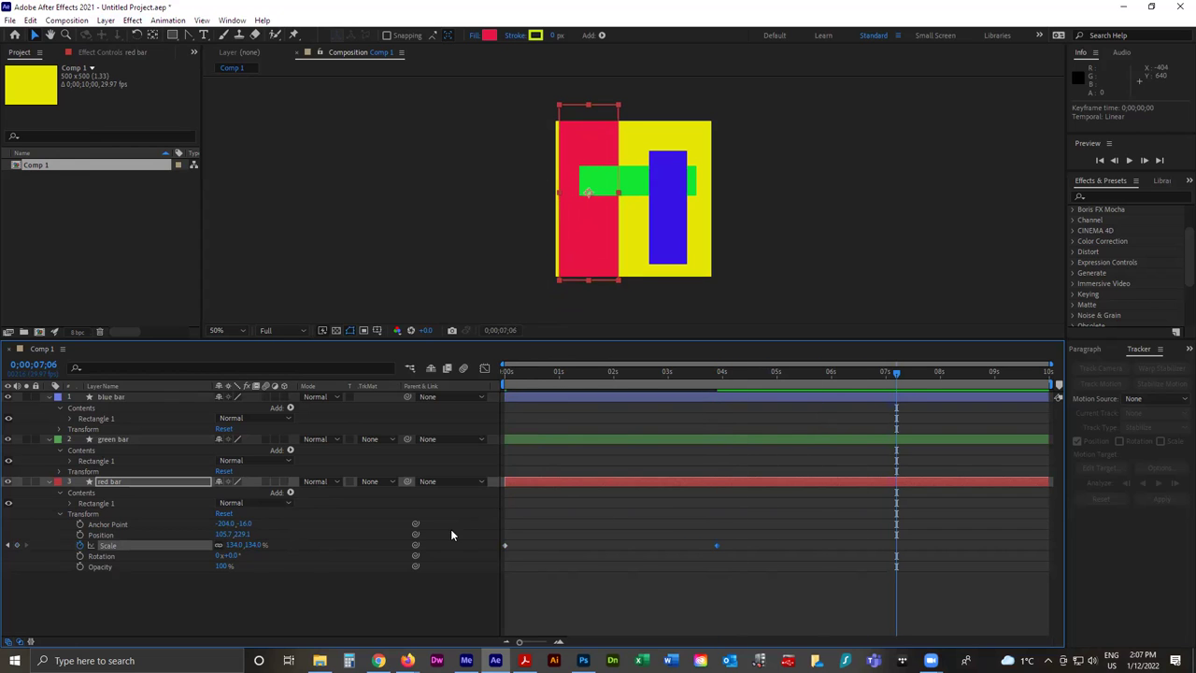
pyautogui.moveTo(258, 545); pyautogui.dragTo(207, 542)
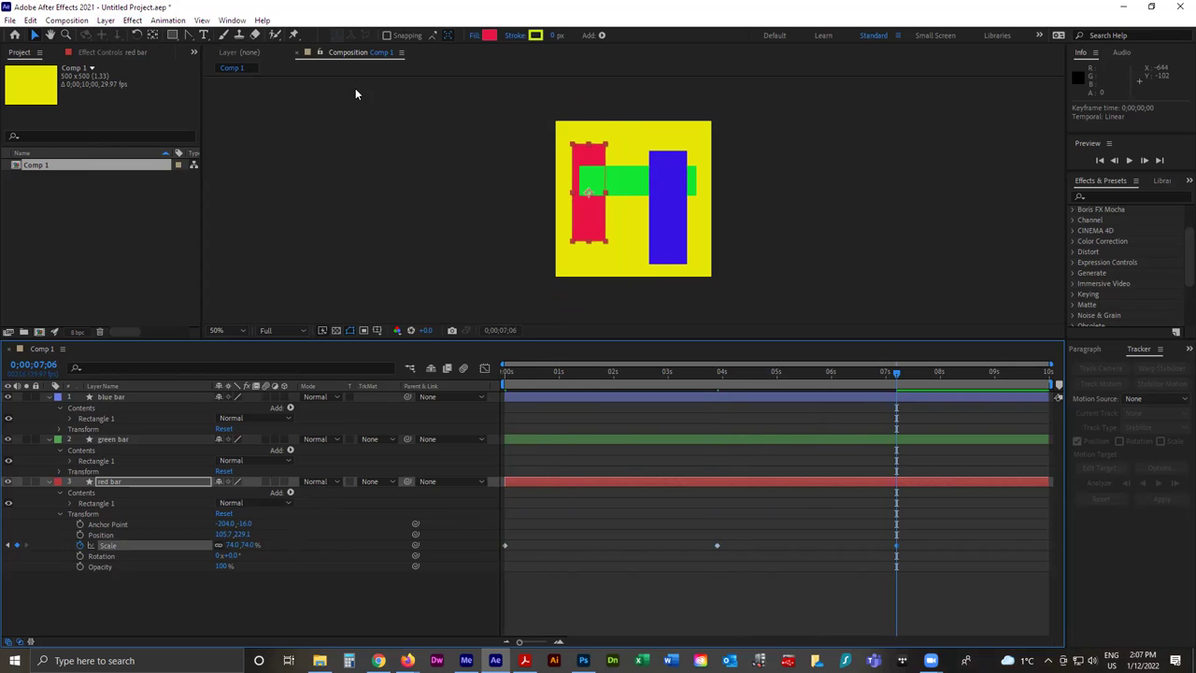
# Hide the Tools panel and show it again.
pyautogui.click(230, 22)
pyautogui.moveTo(267, 37)
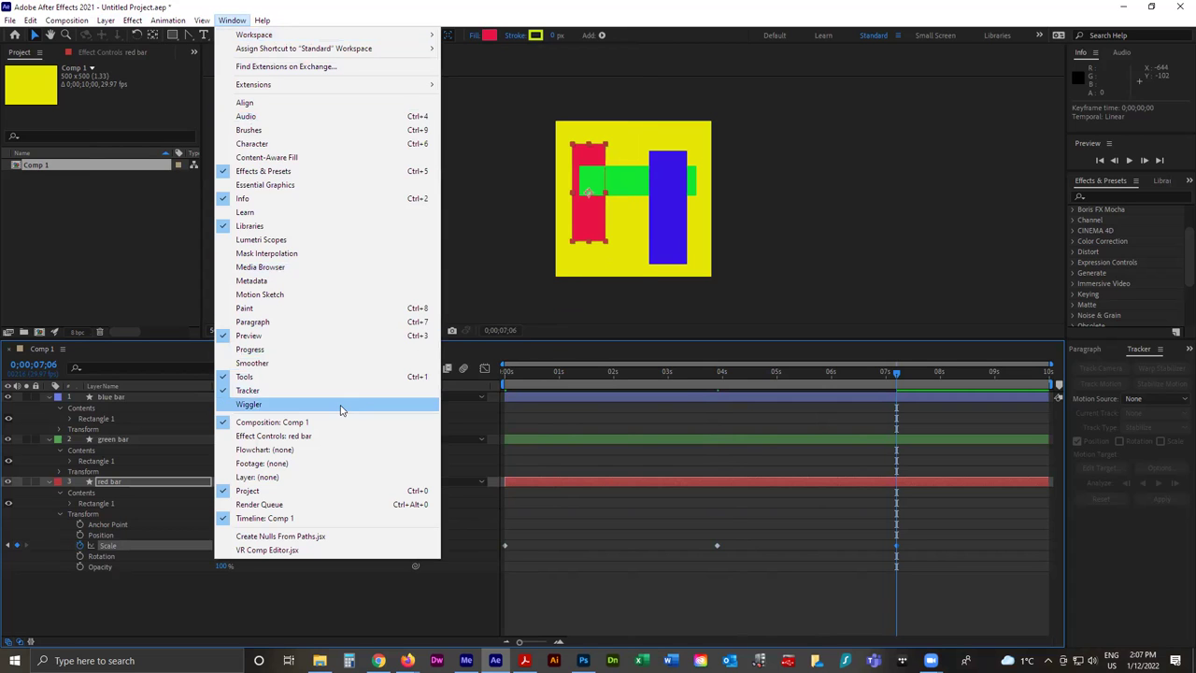
pyautogui.click(224, 378)
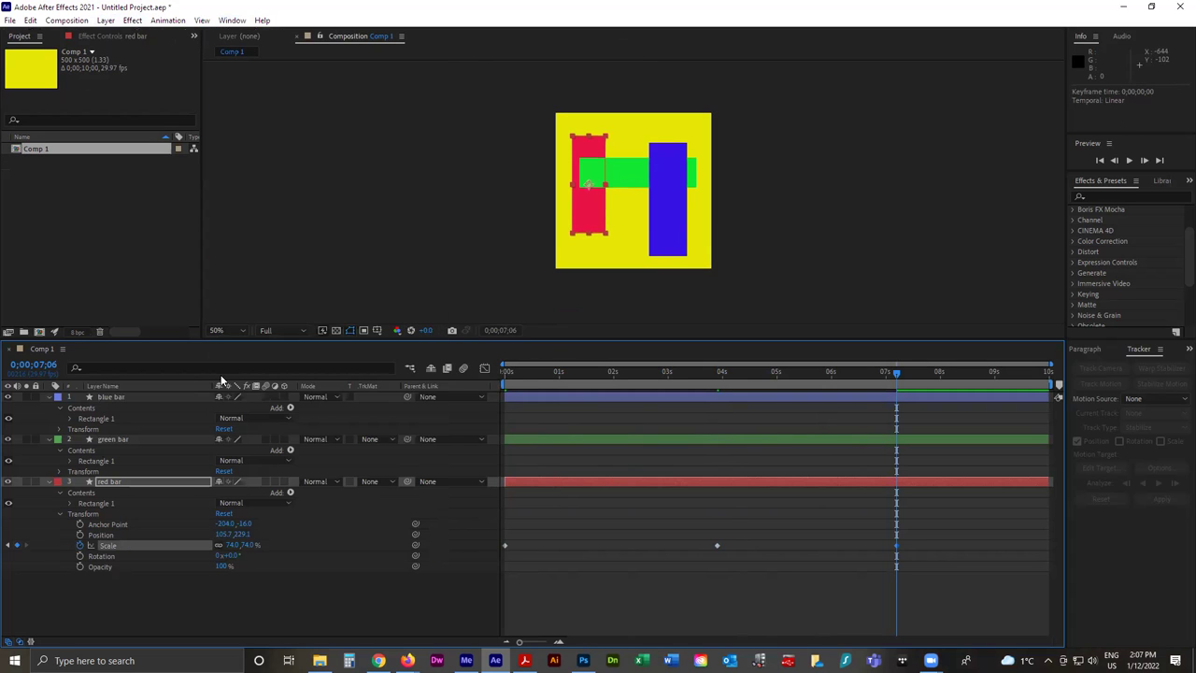
pyautogui.click(232, 20)
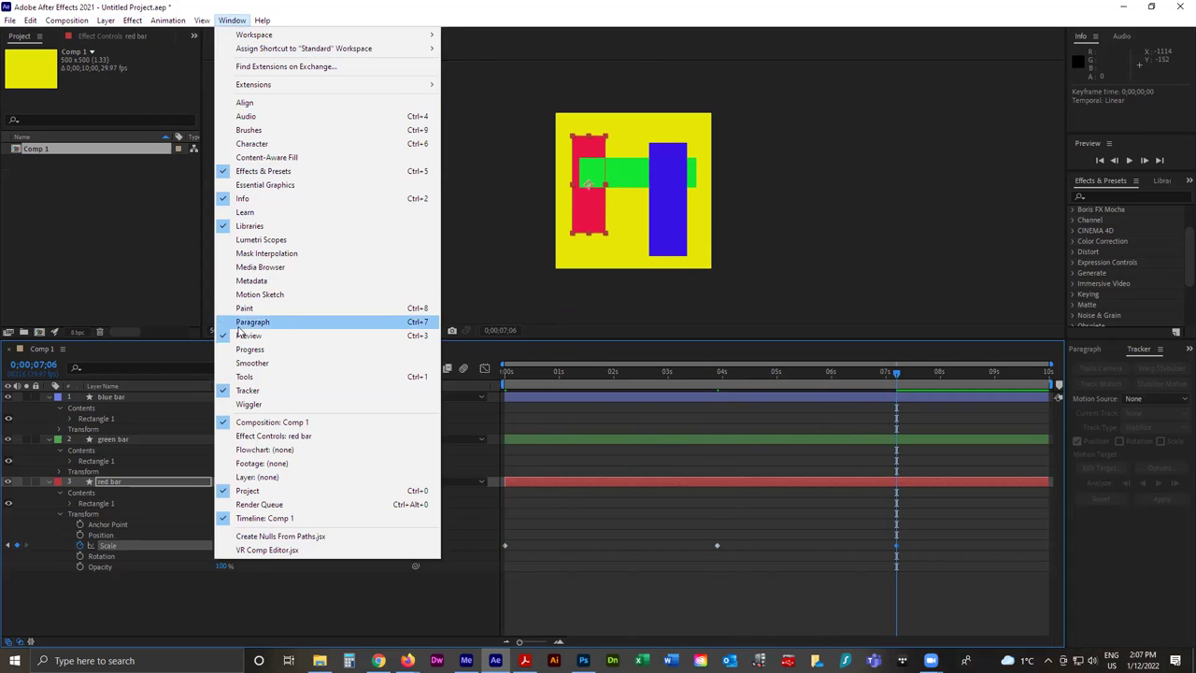
pyautogui.click(248, 378)
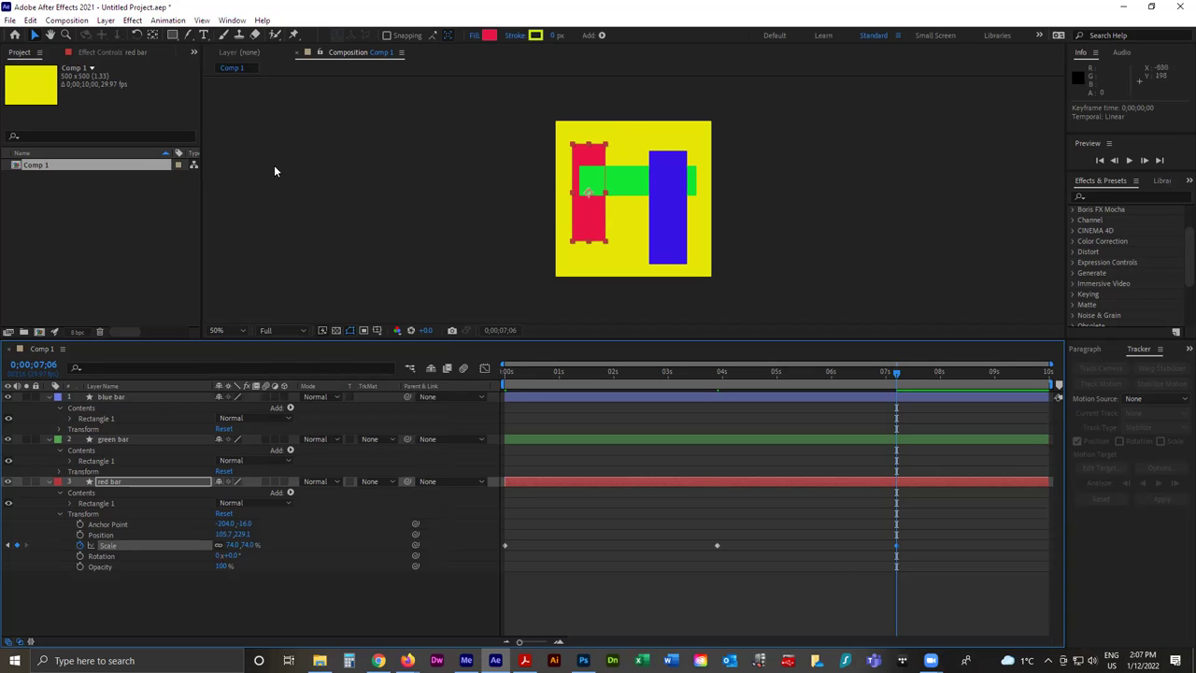
pyautogui.click(236, 21)
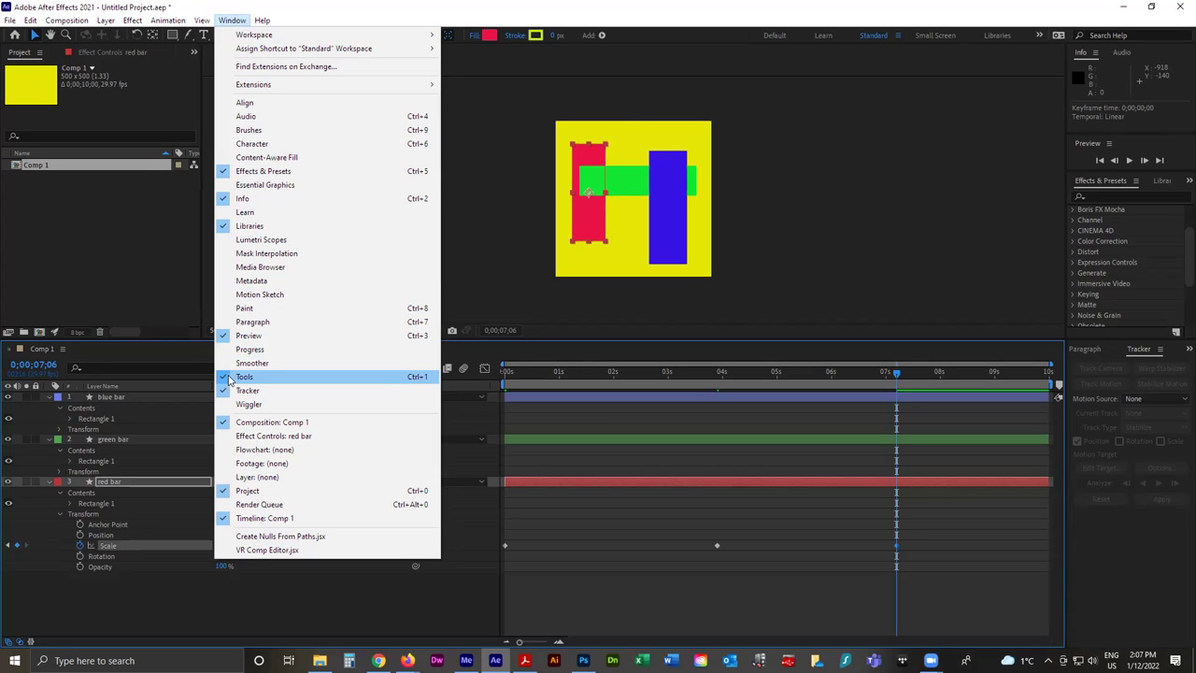
pyautogui.click(229, 28)
pyautogui.click(231, 20)
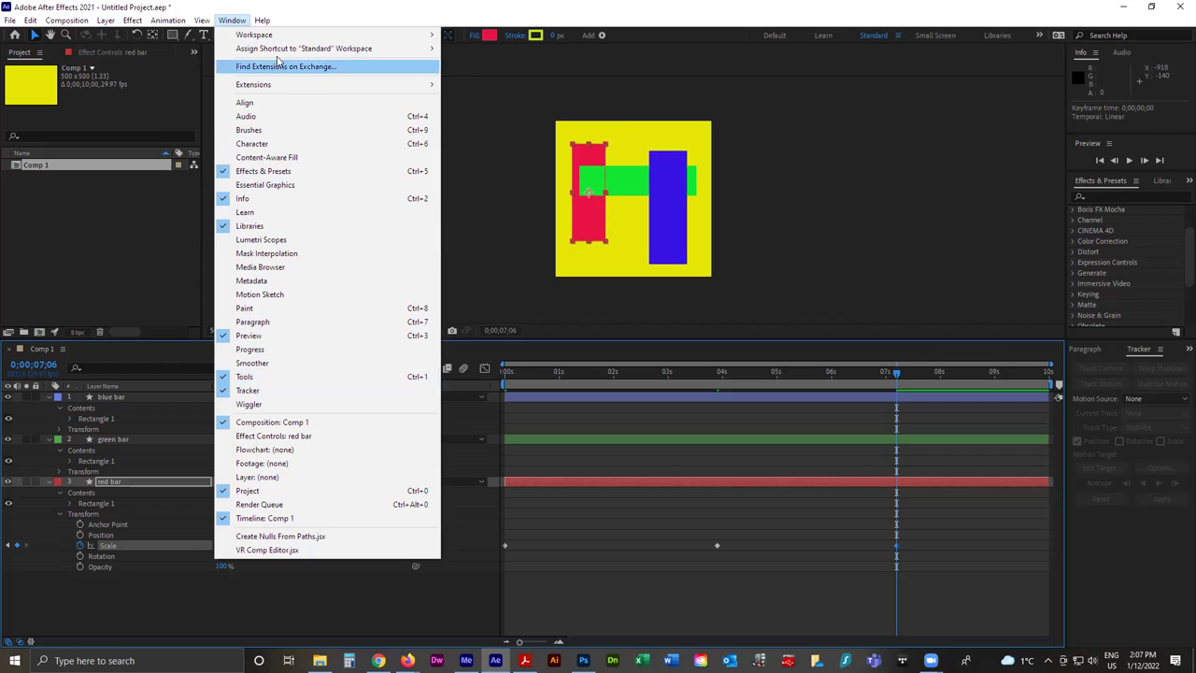
pyautogui.moveTo(297, 35)
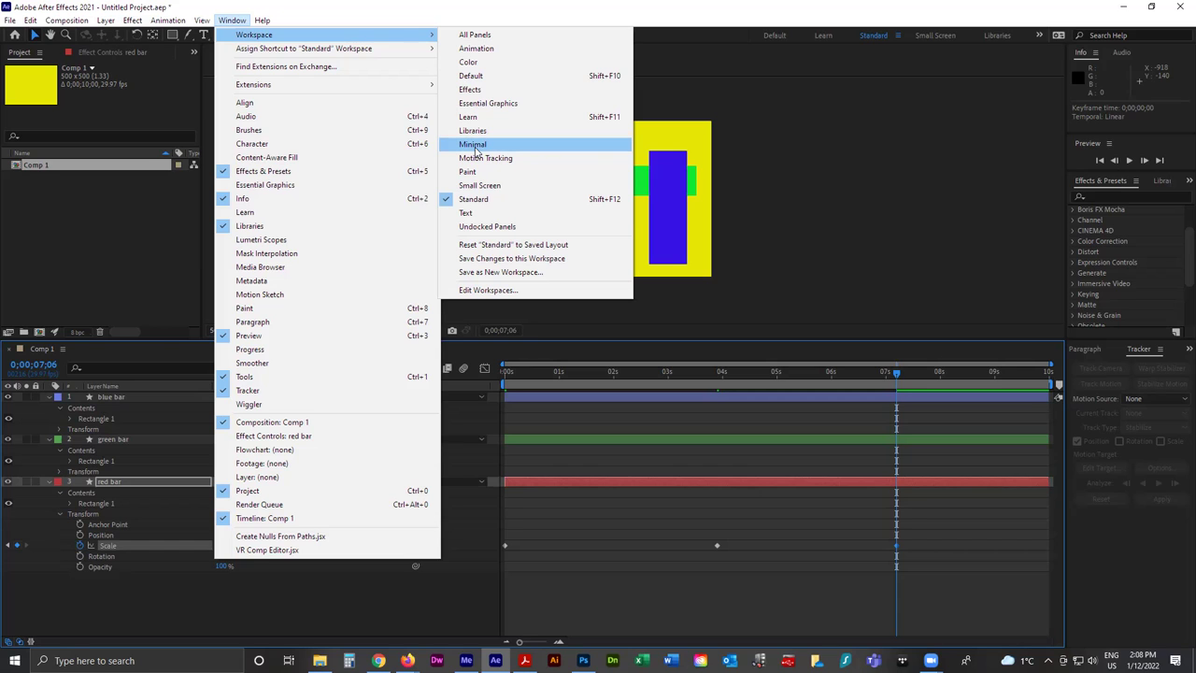
pyautogui.click(863, 180)
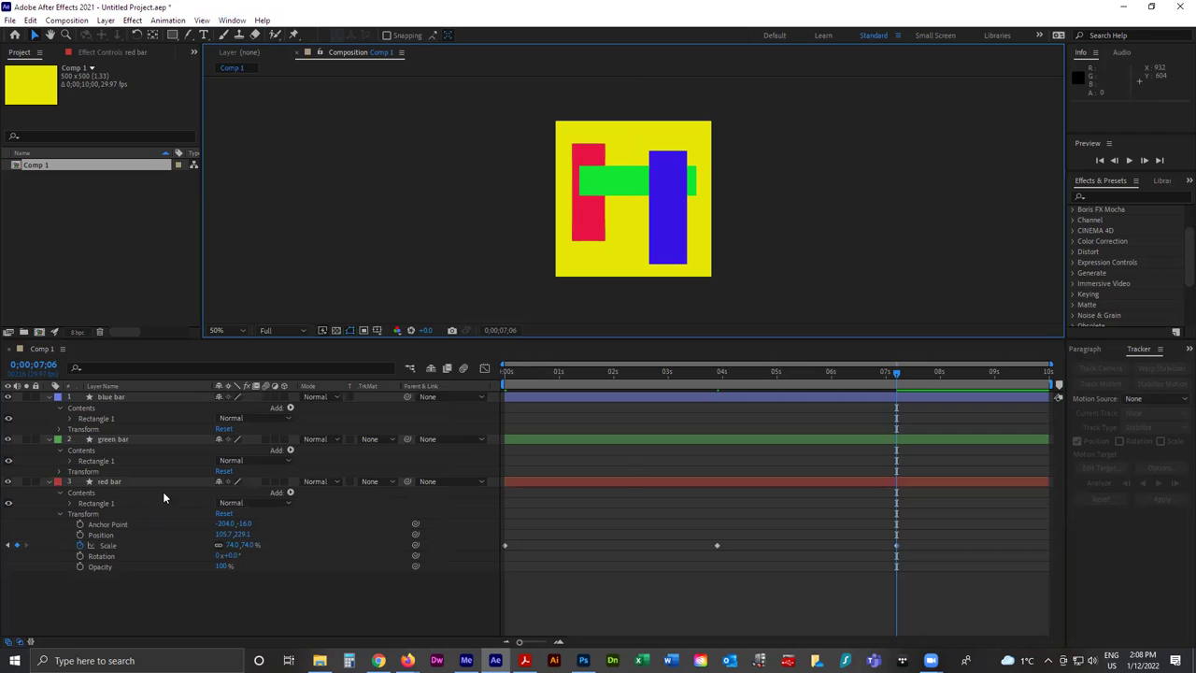
# Enable Position keyframing on the green bar at the start of the timeline and move the bar to 150, 110.
pyautogui.moveTo(899, 377); pyautogui.dragTo(476, 392)
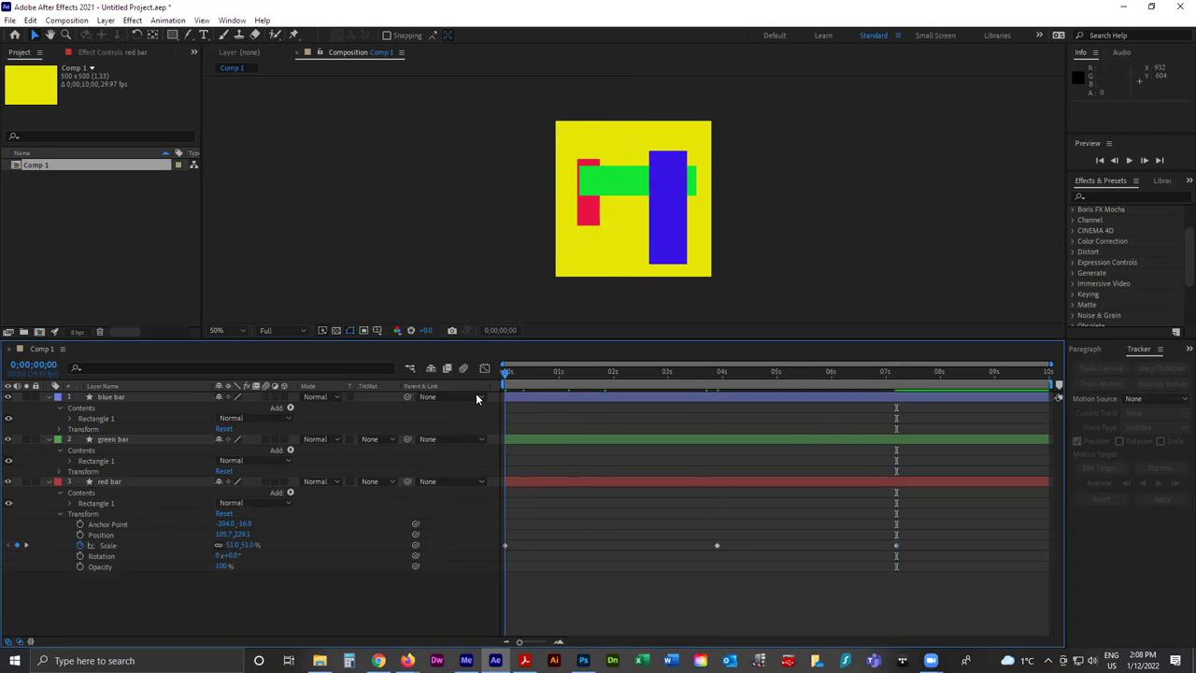
pyautogui.click(48, 481)
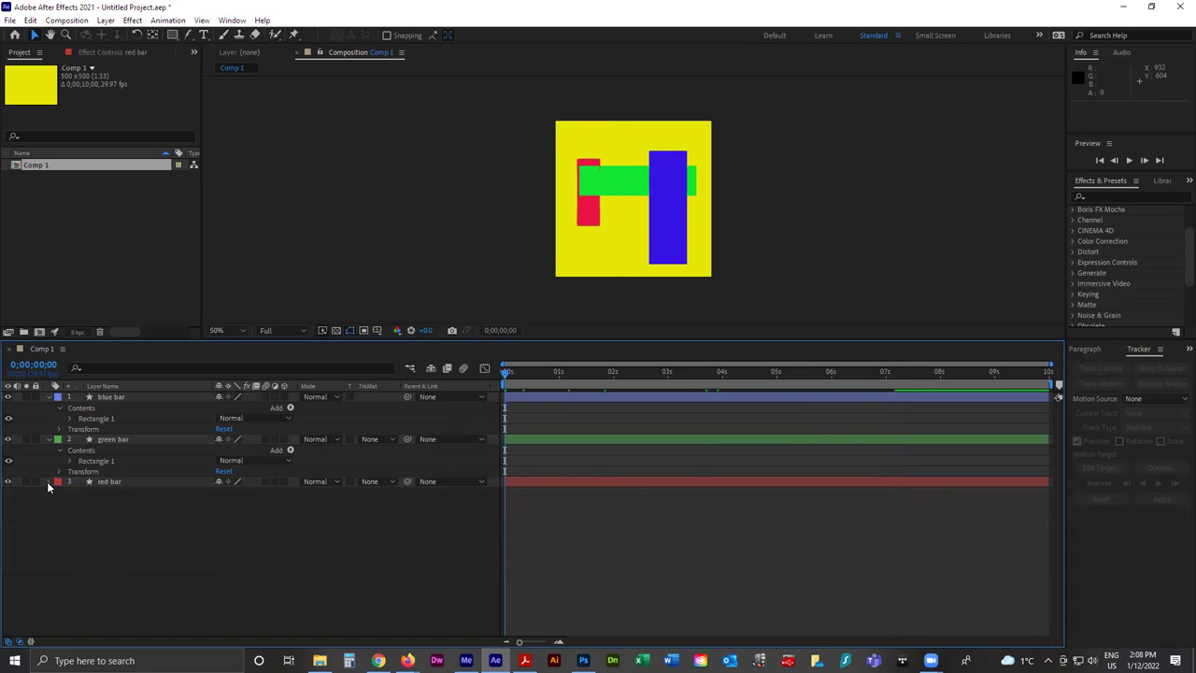
pyautogui.click(59, 472)
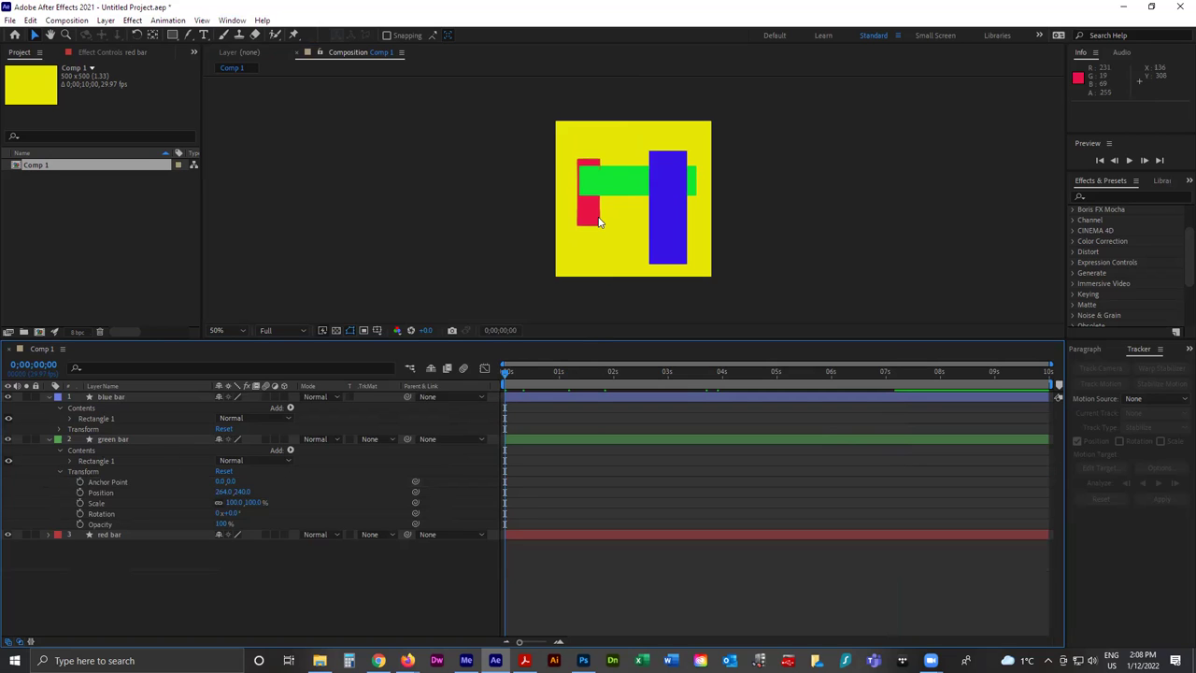
pyautogui.click(115, 440)
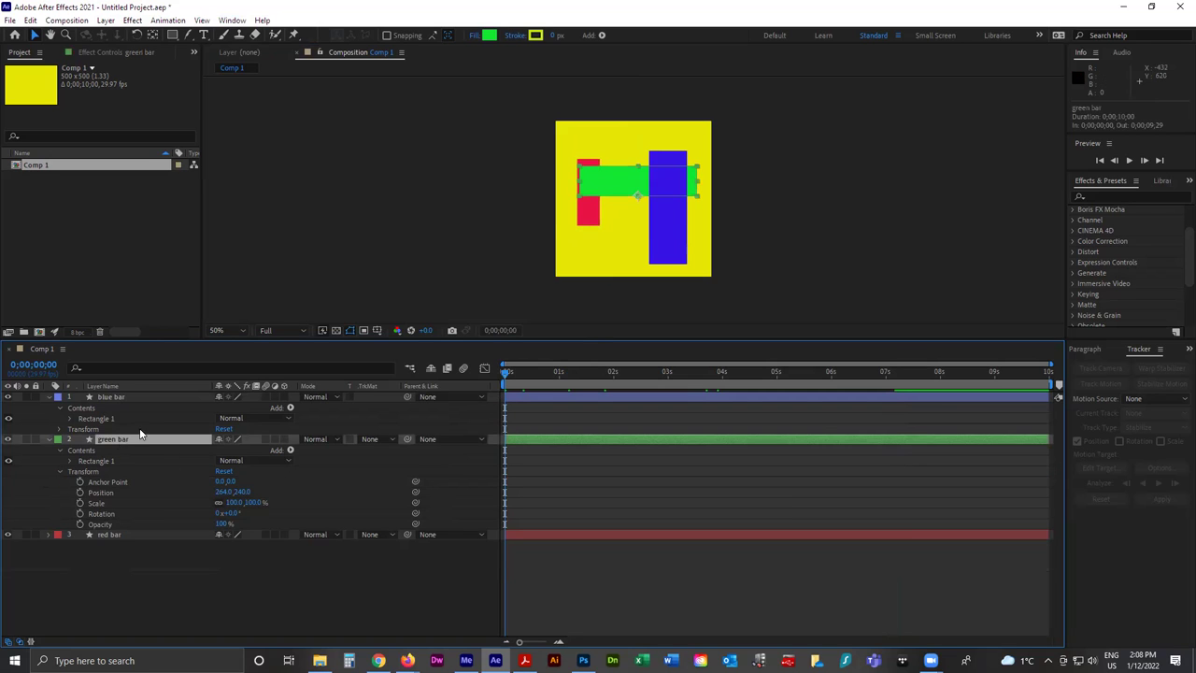
pyautogui.click(80, 492)
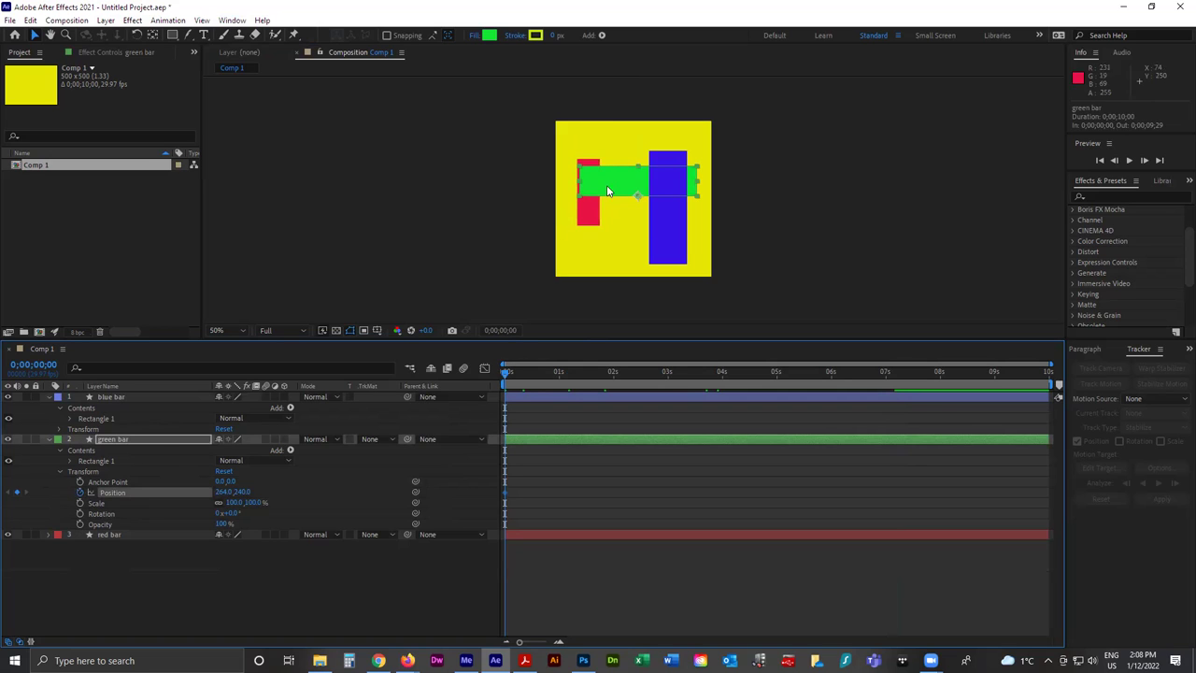
pyautogui.moveTo(627, 184); pyautogui.dragTo(594, 142)
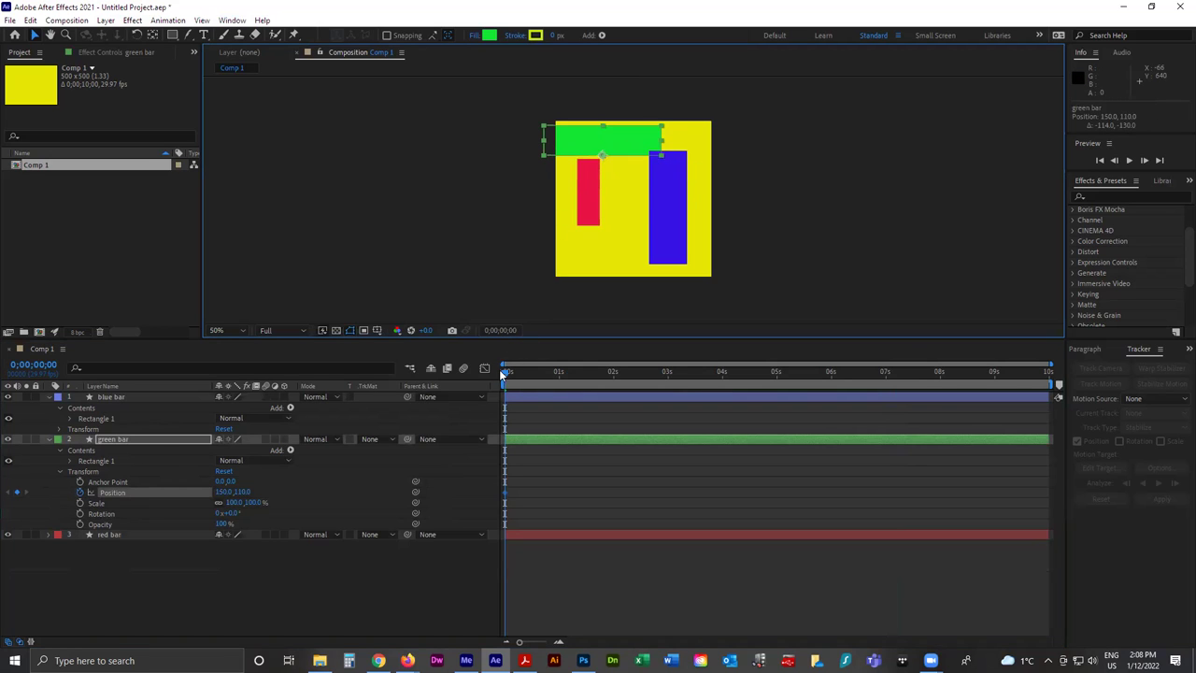
# Add a Position keyframe for the green bar at 0;00;04;07 by moving it down and right to 398, 466.
pyautogui.moveTo(505, 372); pyautogui.dragTo(735, 372)
pyautogui.moveTo(570, 145); pyautogui.dragTo(646, 255)
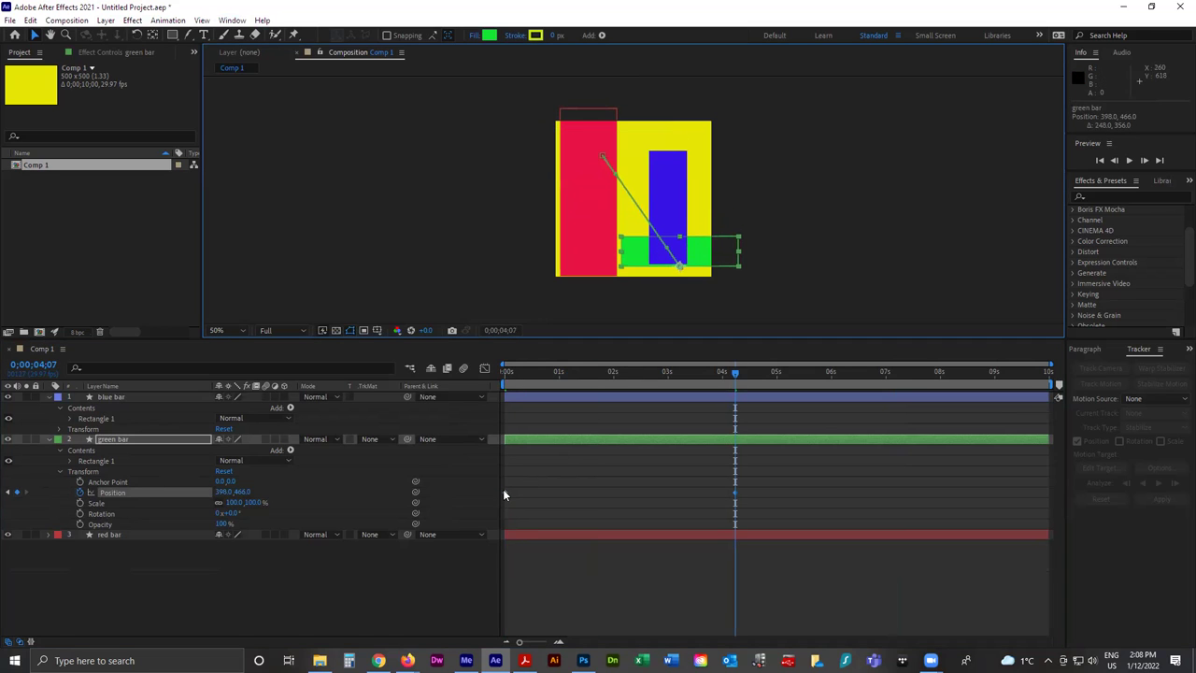
pyautogui.moveTo(505, 491)
# At 0;00;07;11, shift the green bar's rectangle shape upward within its layer and keyframe the layer's Position at 458, 516.
pyautogui.moveTo(737, 377); pyautogui.dragTo(905, 385)
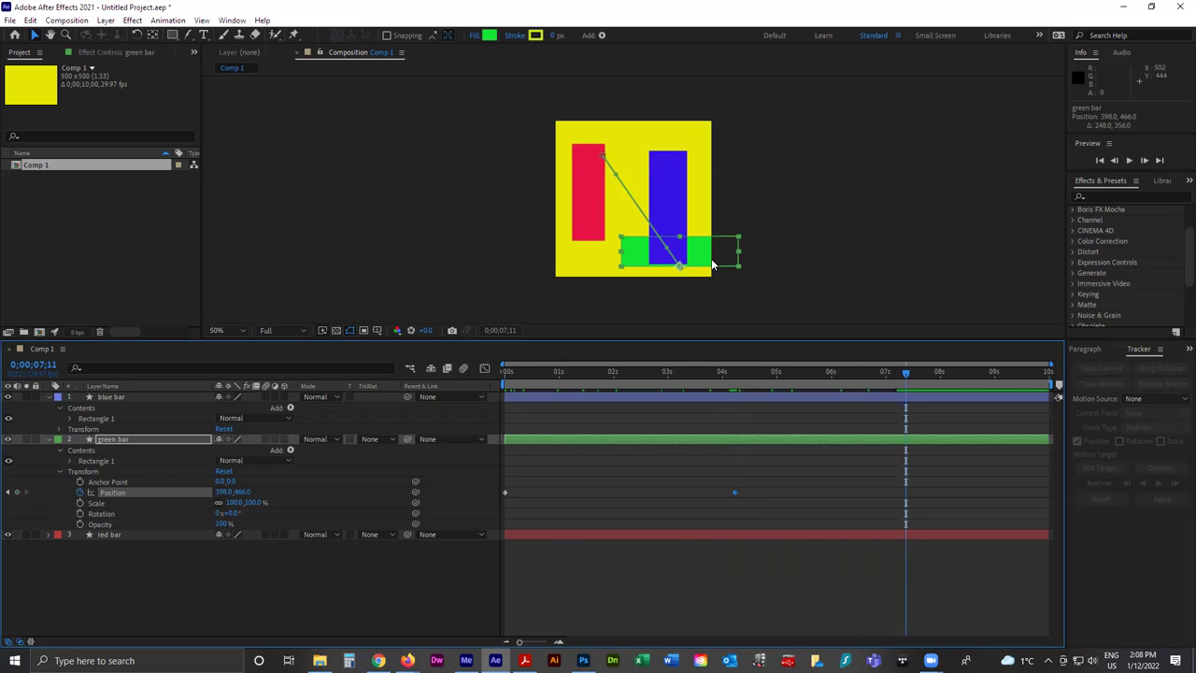
pyautogui.click(712, 266)
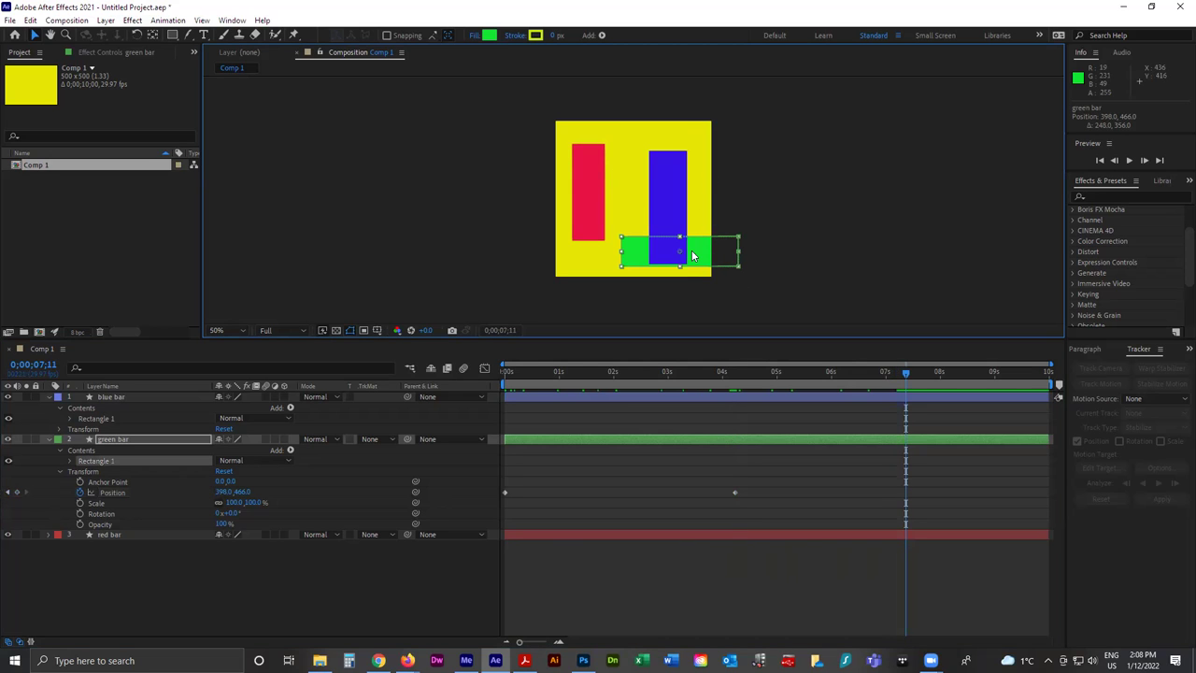
pyautogui.moveTo(692, 254); pyautogui.dragTo(688, 158)
pyautogui.click(383, 116)
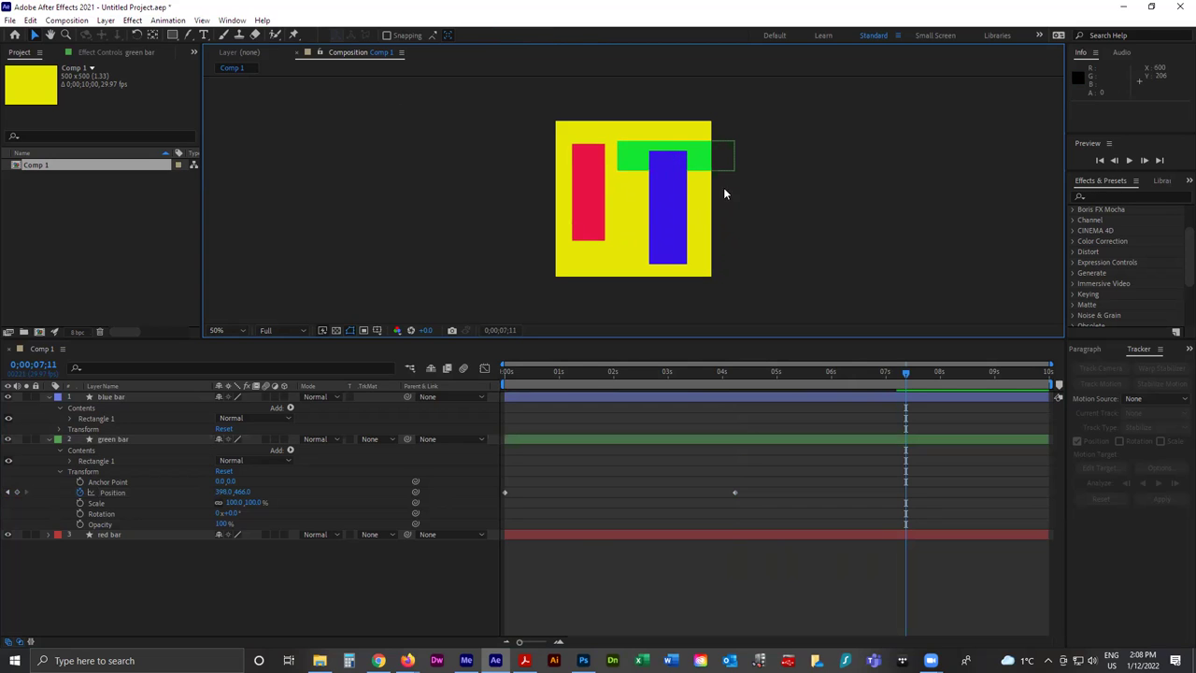
pyautogui.moveTo(721, 155)
pyautogui.mouseDown()
pyautogui.moveTo(712, 208)
pyautogui.moveTo(720, 175)
pyautogui.mouseUp()
pyautogui.moveTo(906, 372); pyautogui.dragTo(942, 430)
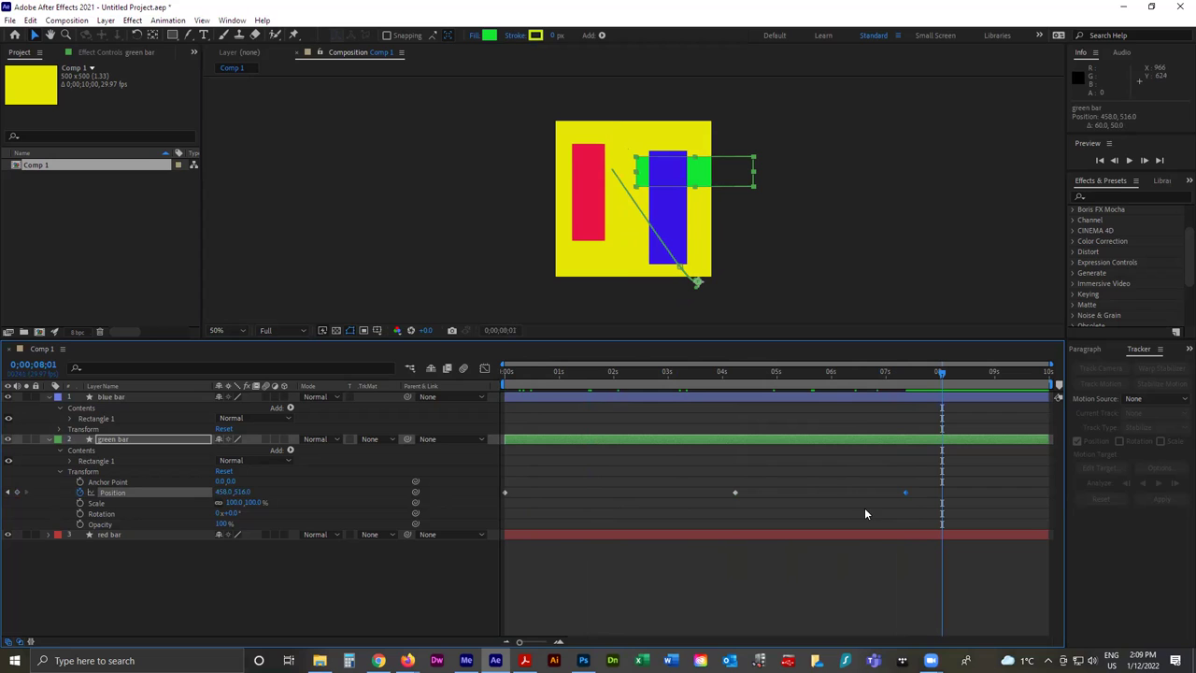
# Undo the green bar's moves after its first keyframe, and re-key its Position at 0;00;04;07 at 374, 418.
pyautogui.hotkey('ctrl', 'z')
pyautogui.hotkey('ctrl', 'z')
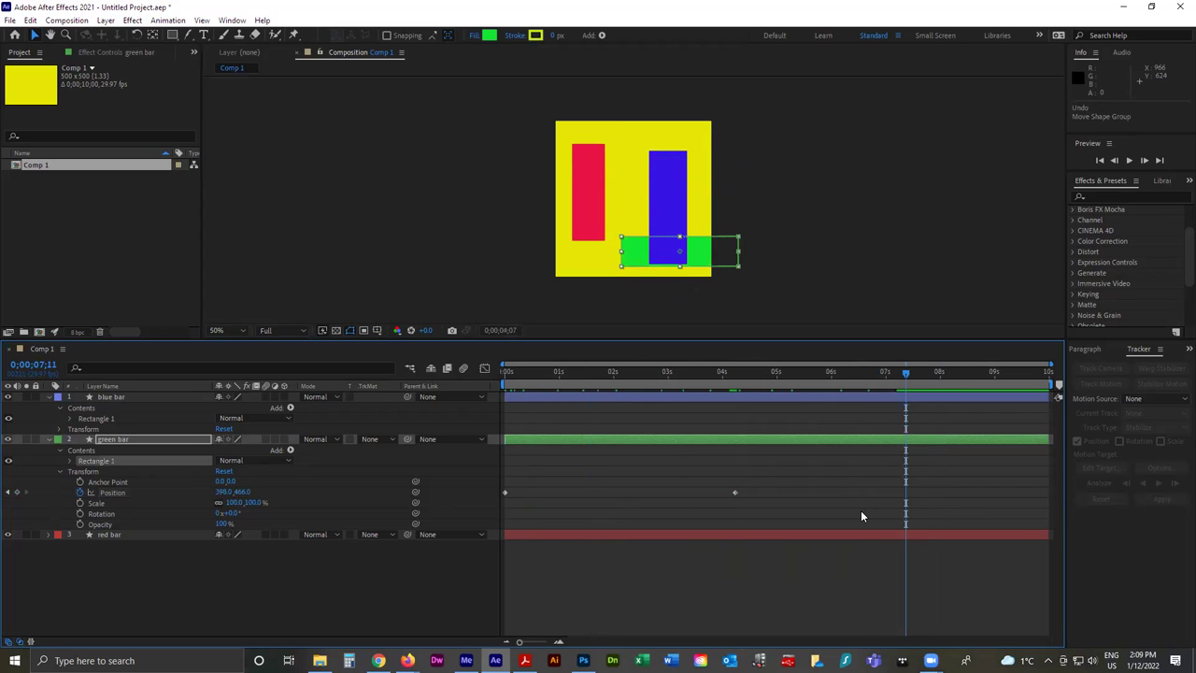
pyautogui.hotkey('ctrl', 'z')
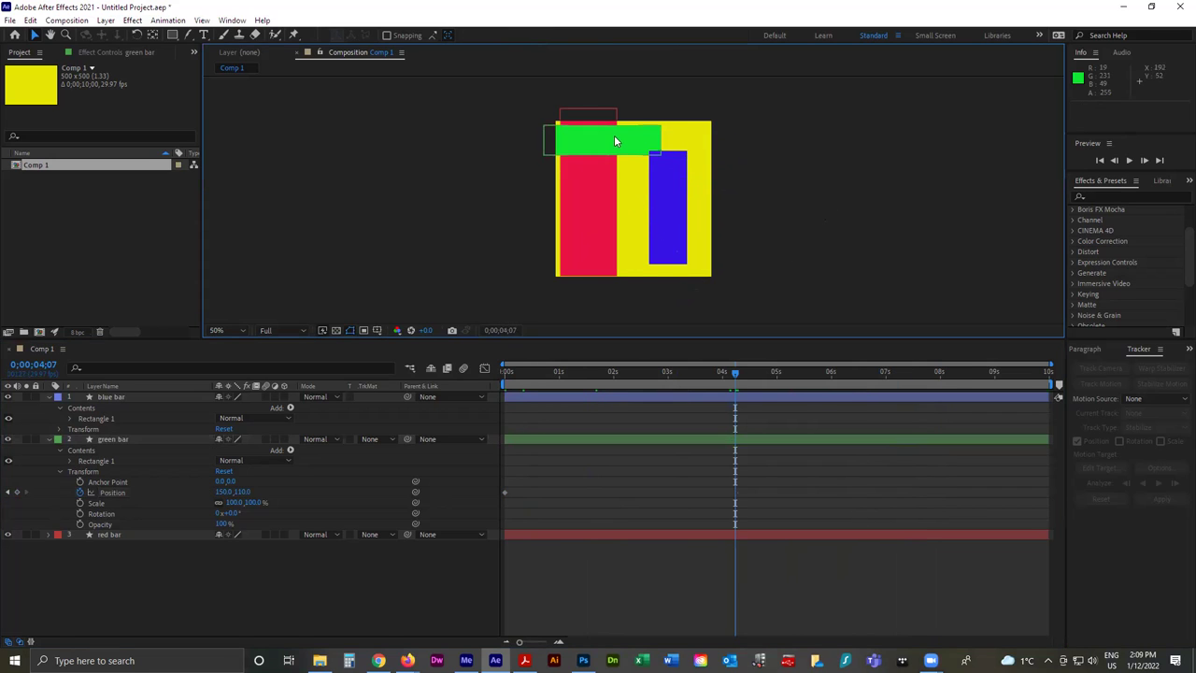
pyautogui.moveTo(596, 138); pyautogui.dragTo(669, 247)
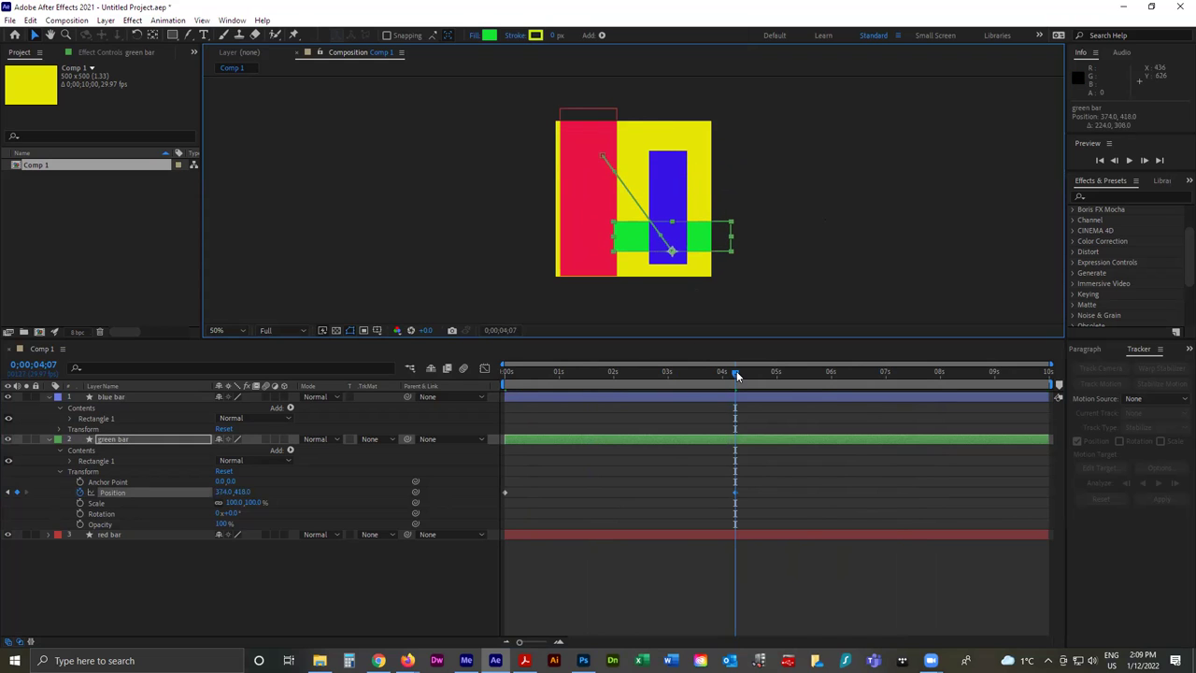
# At 0;00;06;03, add a Position keyframe for the green bar by moving it up to 384, 140.
pyautogui.moveTo(825, 383); pyautogui.dragTo(841, 385)
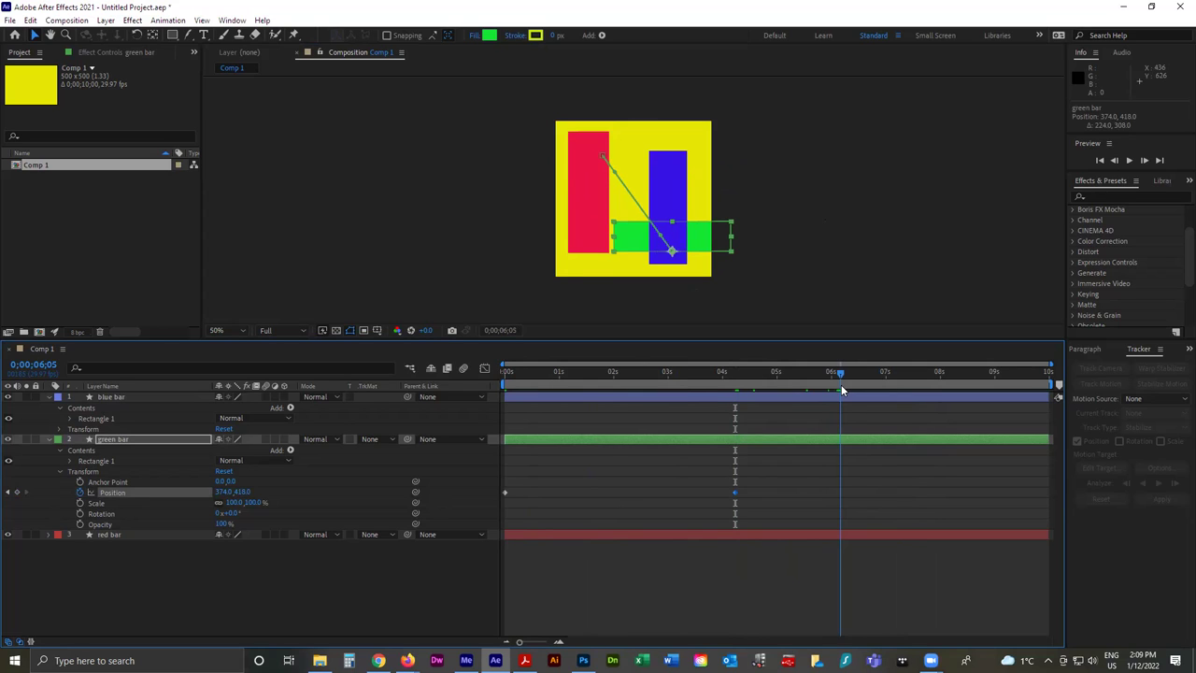
pyautogui.moveTo(841, 384); pyautogui.dragTo(839, 384)
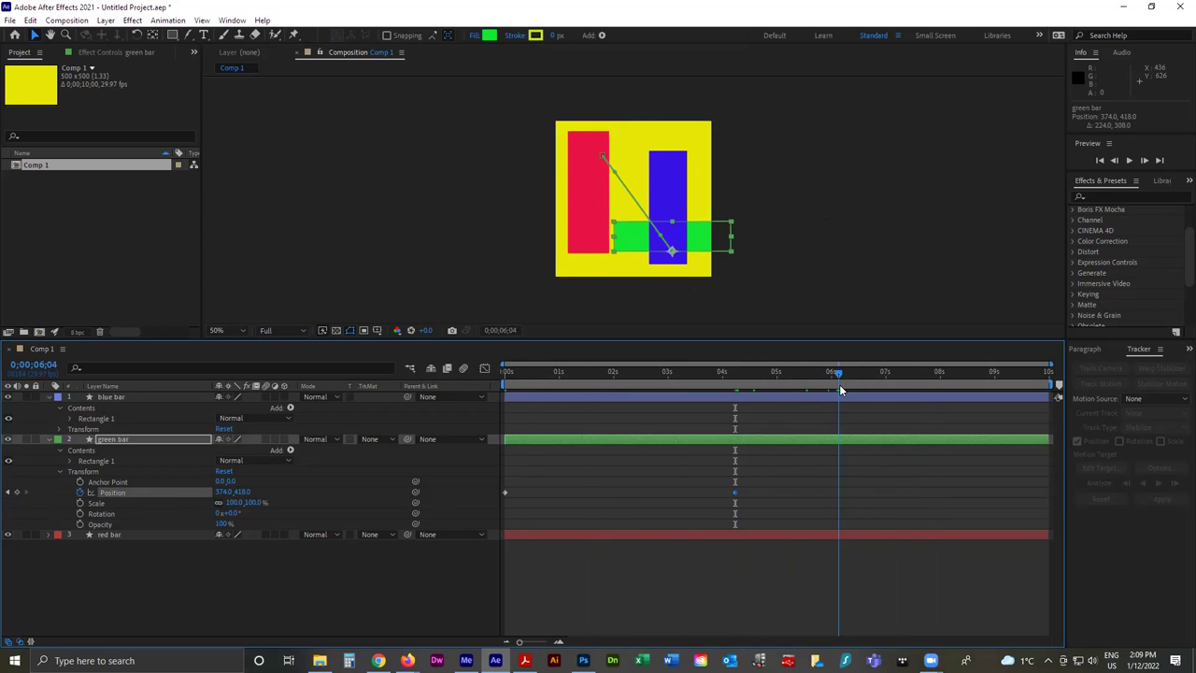
pyautogui.press('pageup')
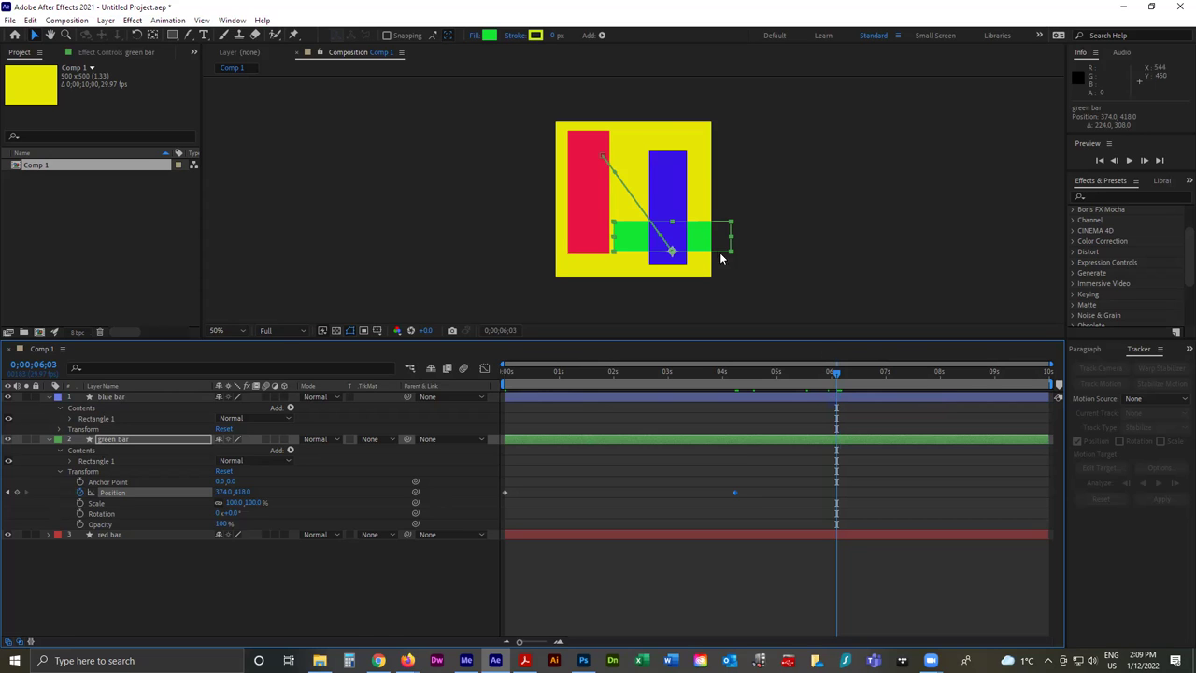
pyautogui.moveTo(715, 236); pyautogui.dragTo(722, 150)
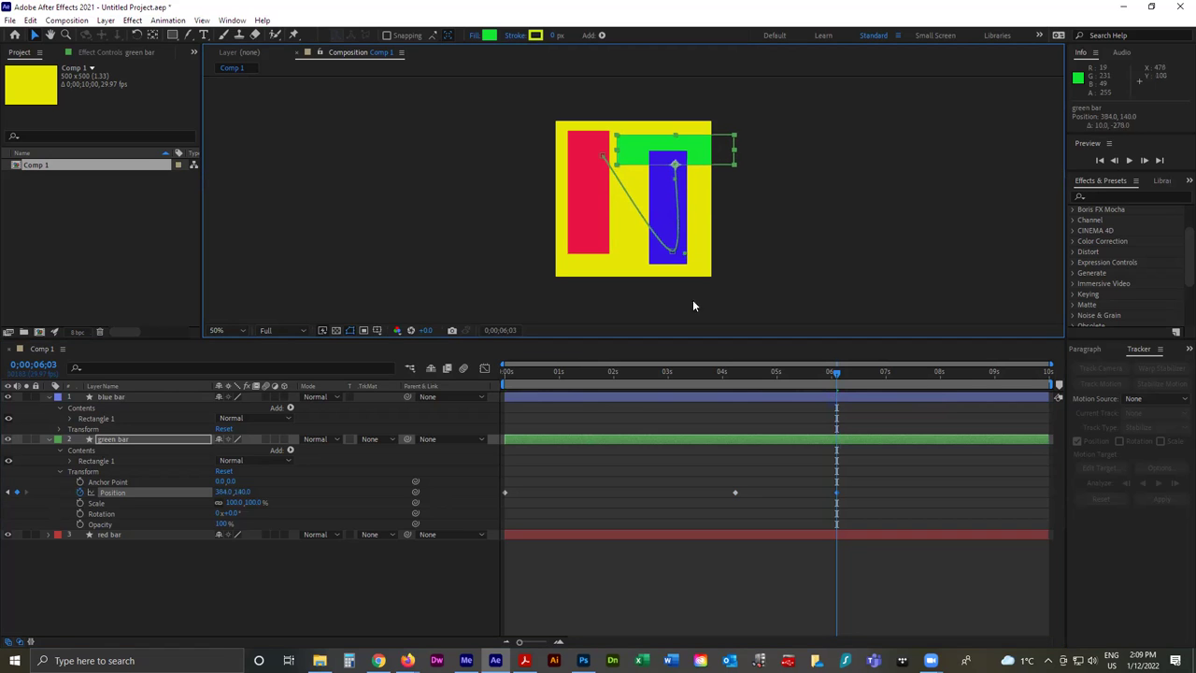
# Copy the green bar's first Position keyframe and paste it at 0;00;09;28.
pyautogui.click(503, 492)
pyautogui.hotkey('ctrl', 'c')
pyautogui.moveTo(866, 374); pyautogui.dragTo(1046, 377)
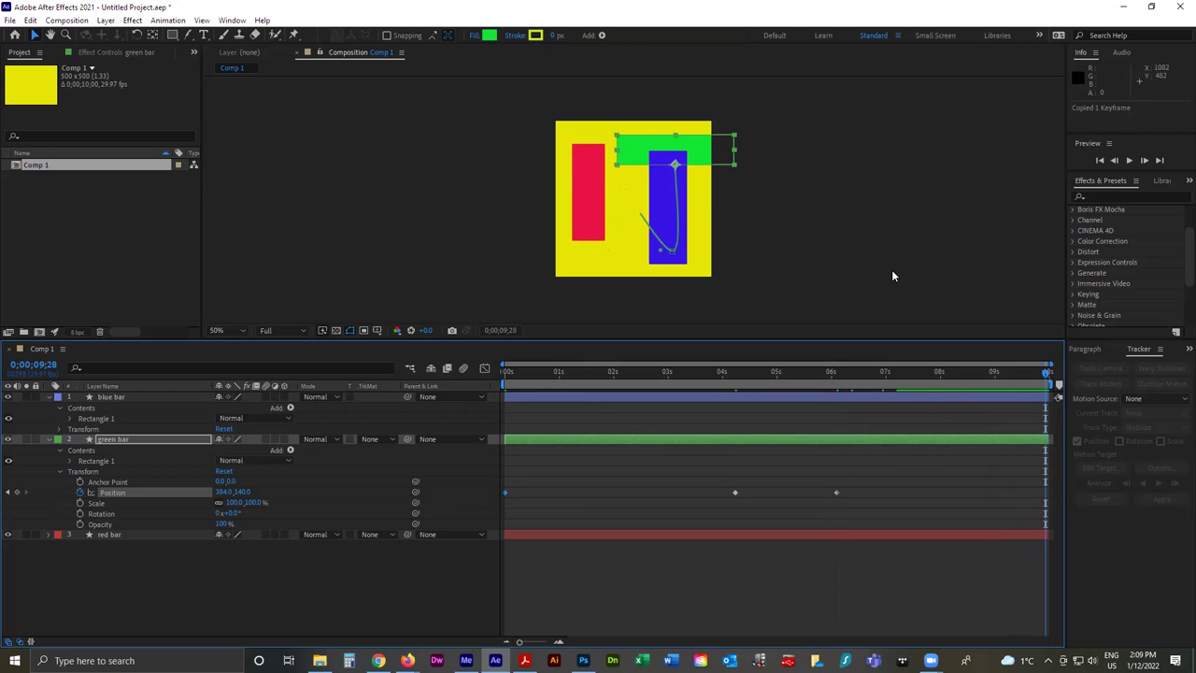
pyautogui.hotkey('ctrl', 'v')
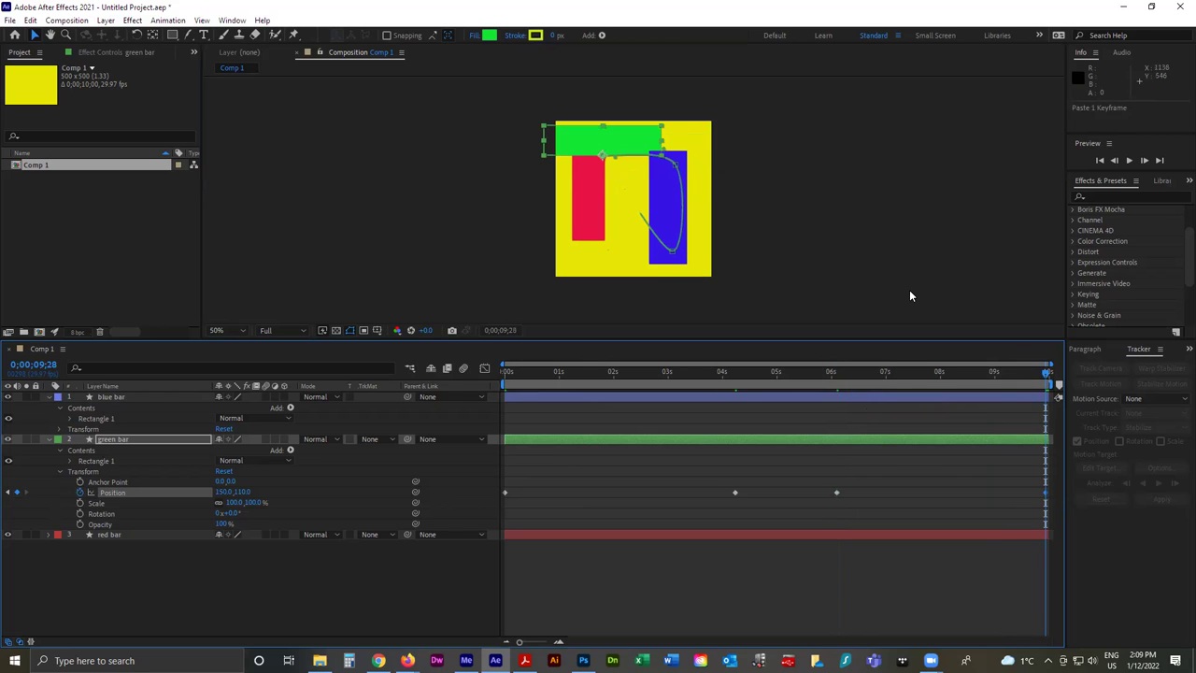
# Preview the animation and collapse the properties of the green bar and blue bar layers.
pyautogui.click(889, 266)
pyautogui.press('space')
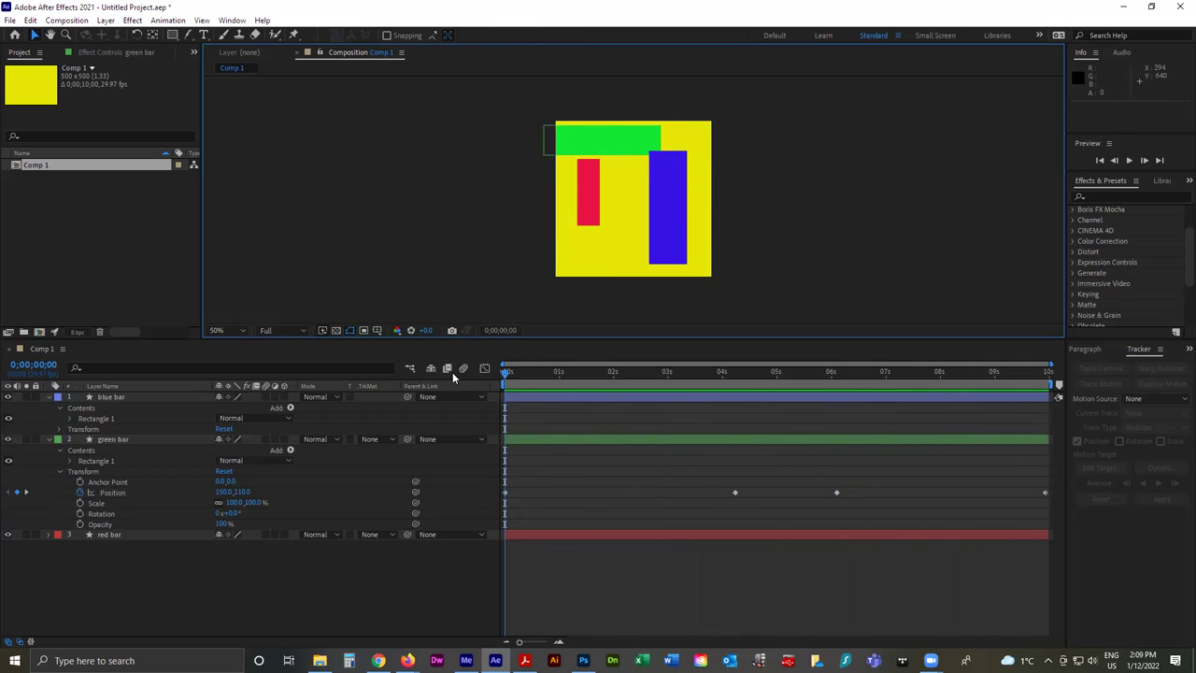
pyautogui.click(48, 439)
pyautogui.click(49, 398)
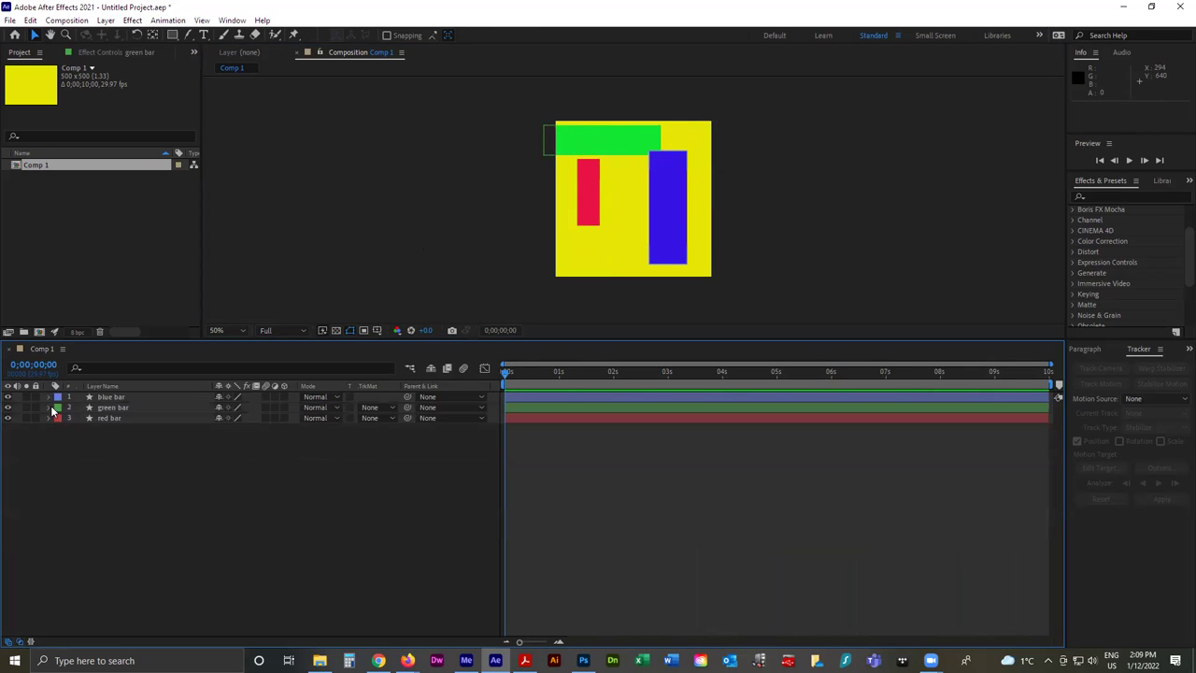
pyautogui.click(350, 330)
# Delete the green bar and red bar layers, keeping only the blue bar.
pyautogui.click(131, 396)
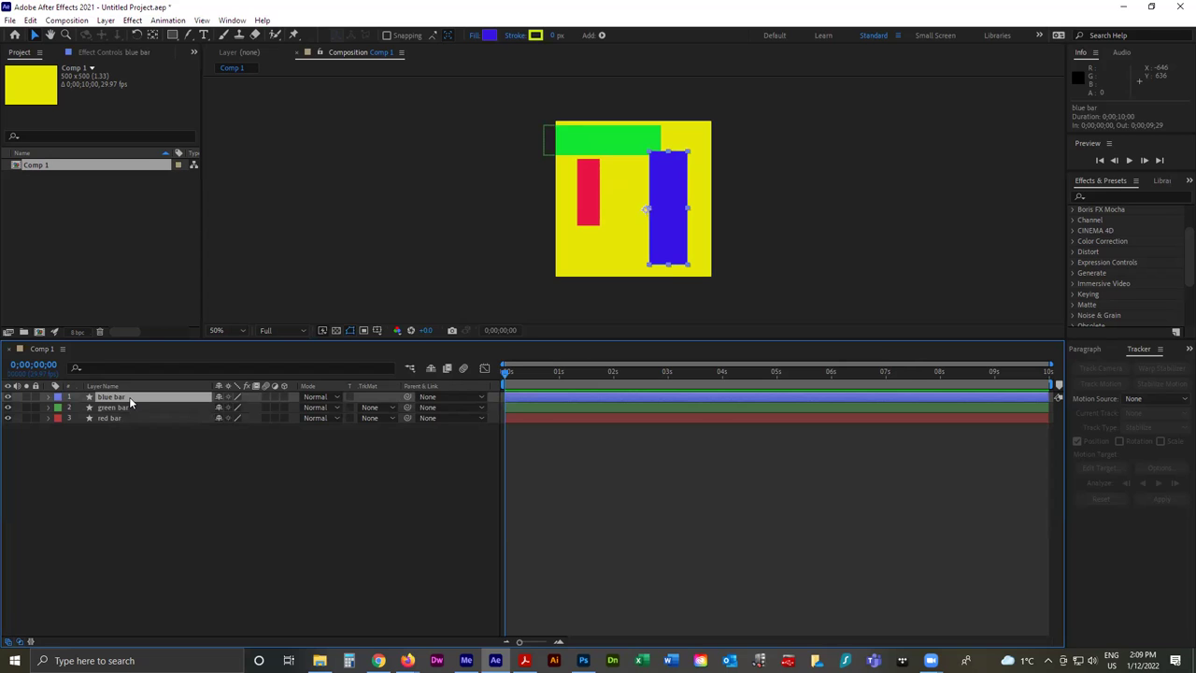
pyautogui.click(116, 409)
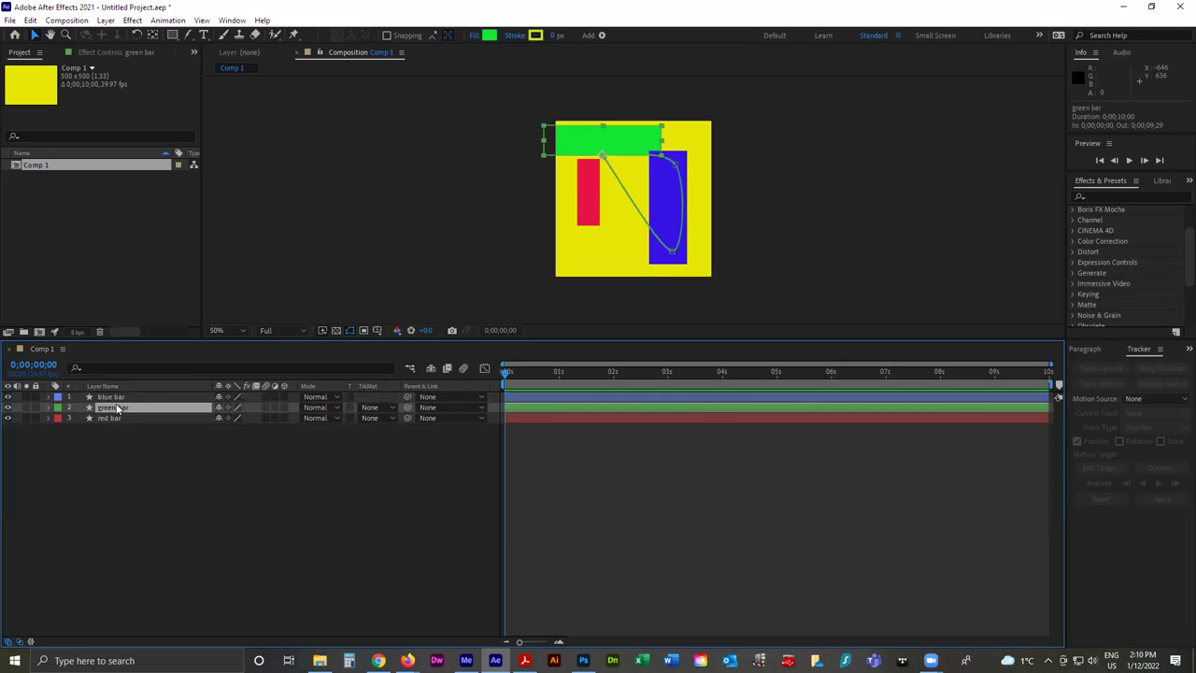
pyautogui.press('Delete')
pyautogui.click(113, 406)
pyautogui.press('Delete')
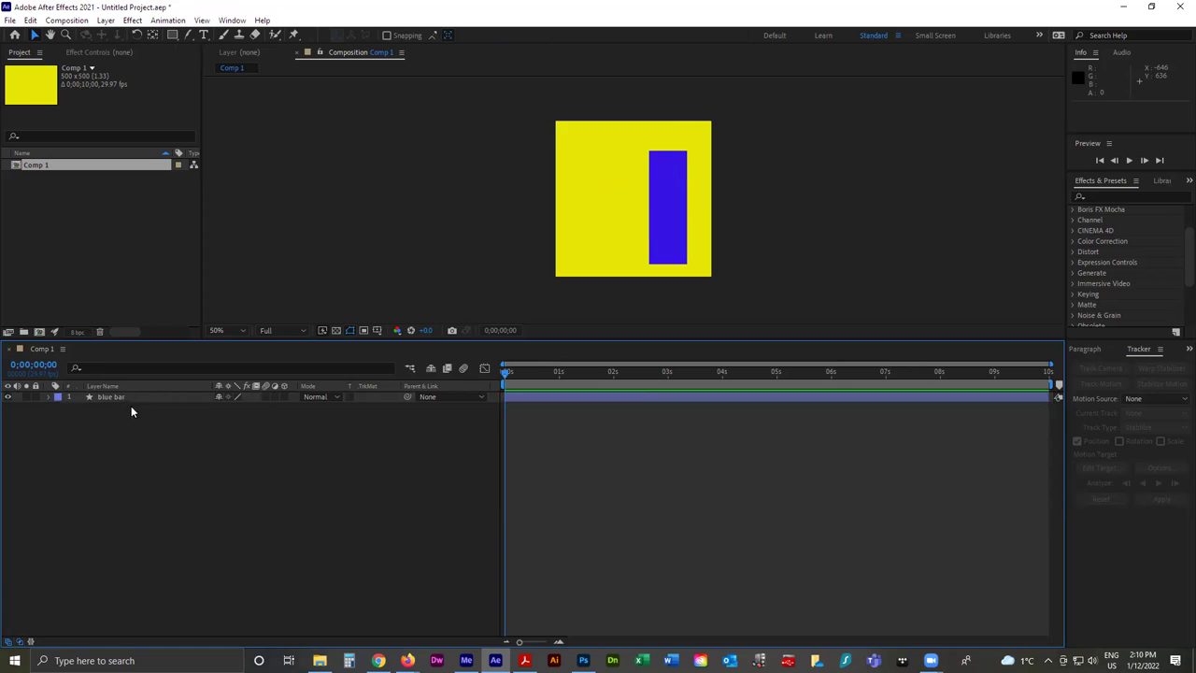
# With the blue bar layer selected, draw a small second rectangle within it near the composition's upper-left area.
pyautogui.click(132, 396)
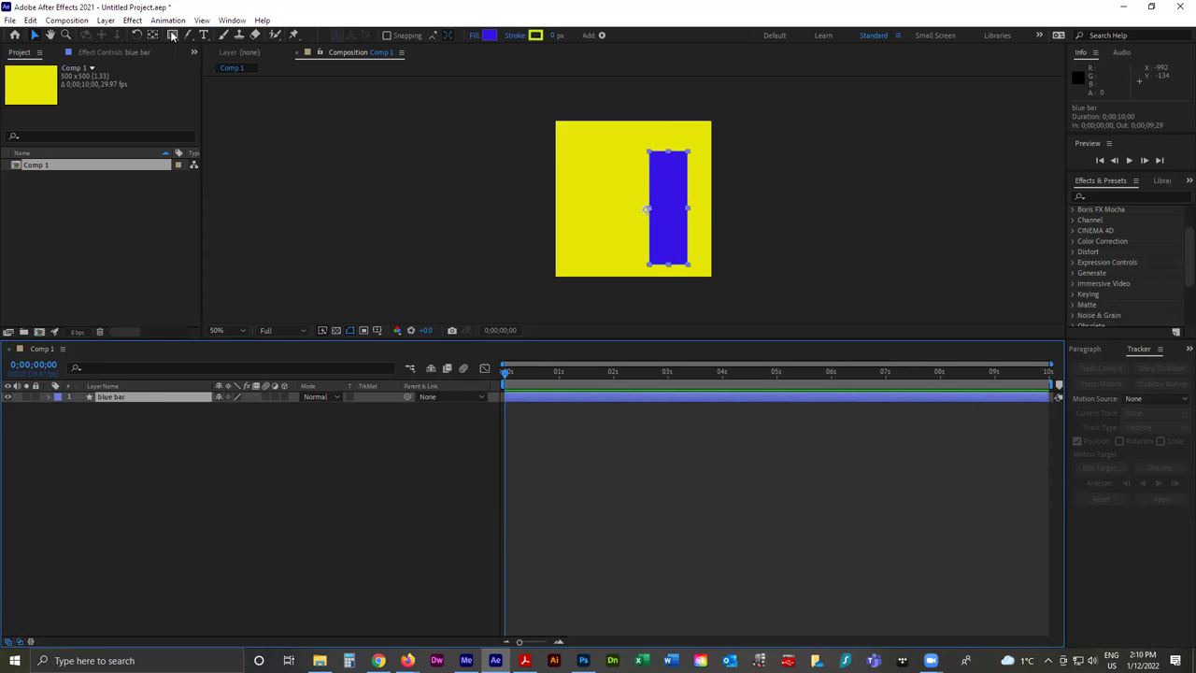
pyautogui.click(279, 194)
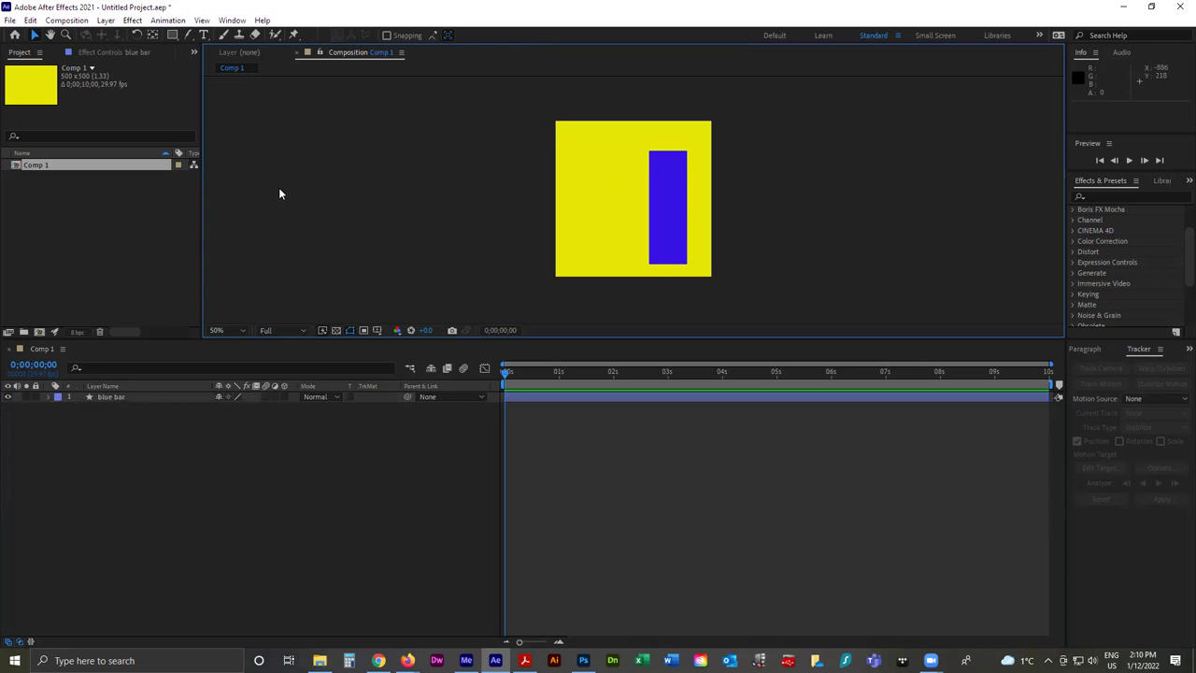
pyautogui.click(140, 396)
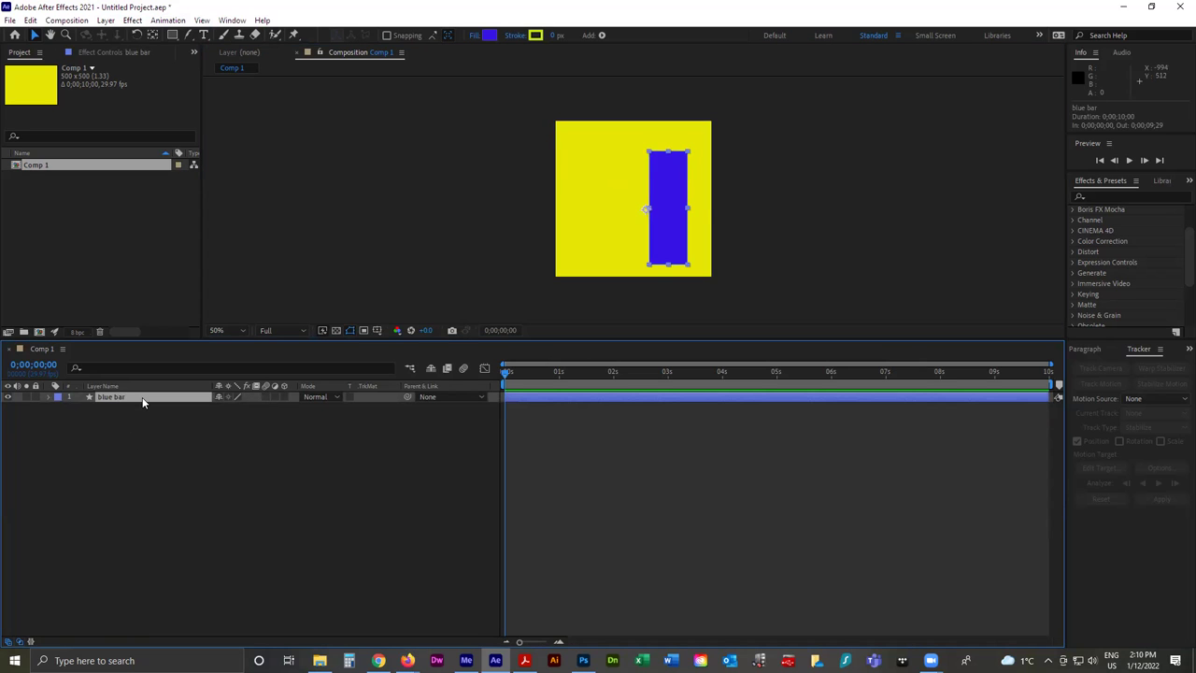
pyautogui.click(174, 34)
pyautogui.moveTo(572, 150); pyautogui.dragTo(603, 203)
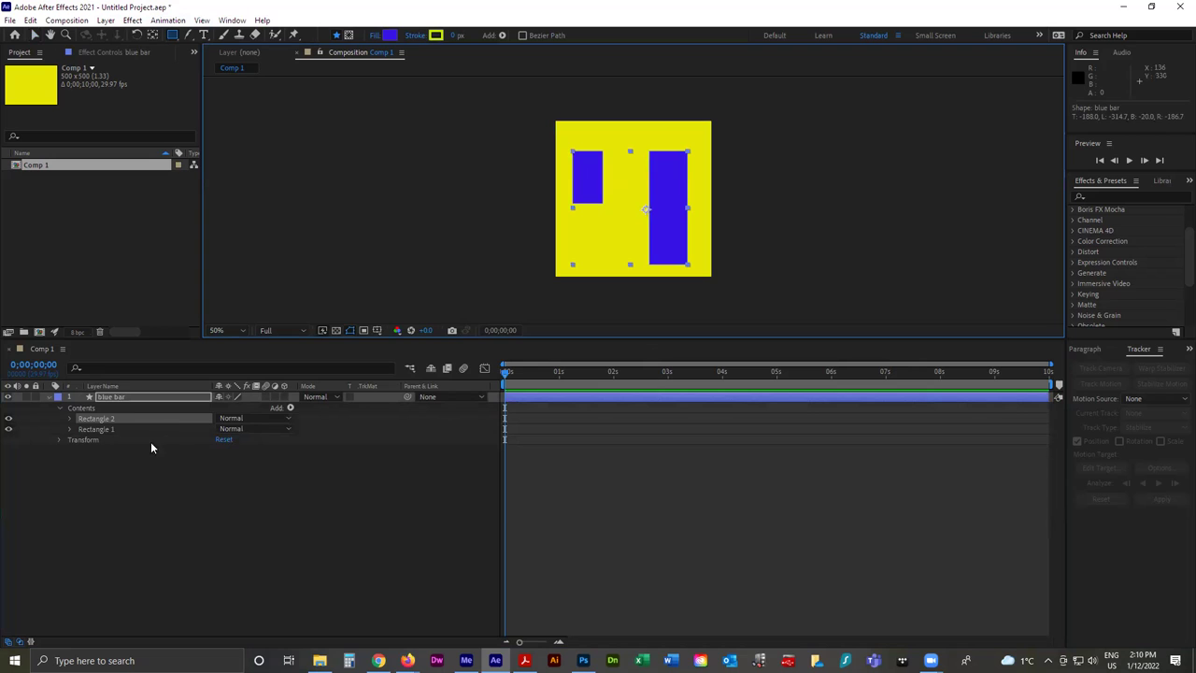
# Delete the small second rectangle from the blue bar layer and collapse the layer's properties.
pyautogui.click(33, 35)
pyautogui.click(587, 192)
pyautogui.press('Delete')
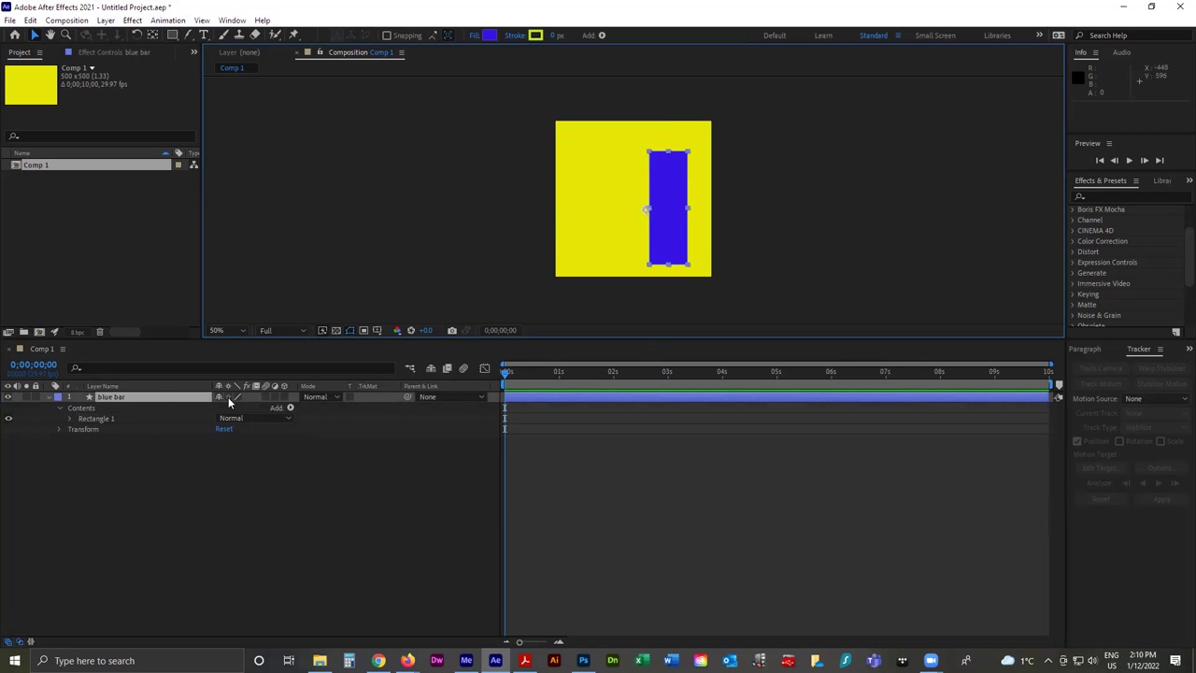
pyautogui.click(50, 397)
# Duplicate the blue bar layer four times to make five identical bar layers.
pyautogui.click(129, 398)
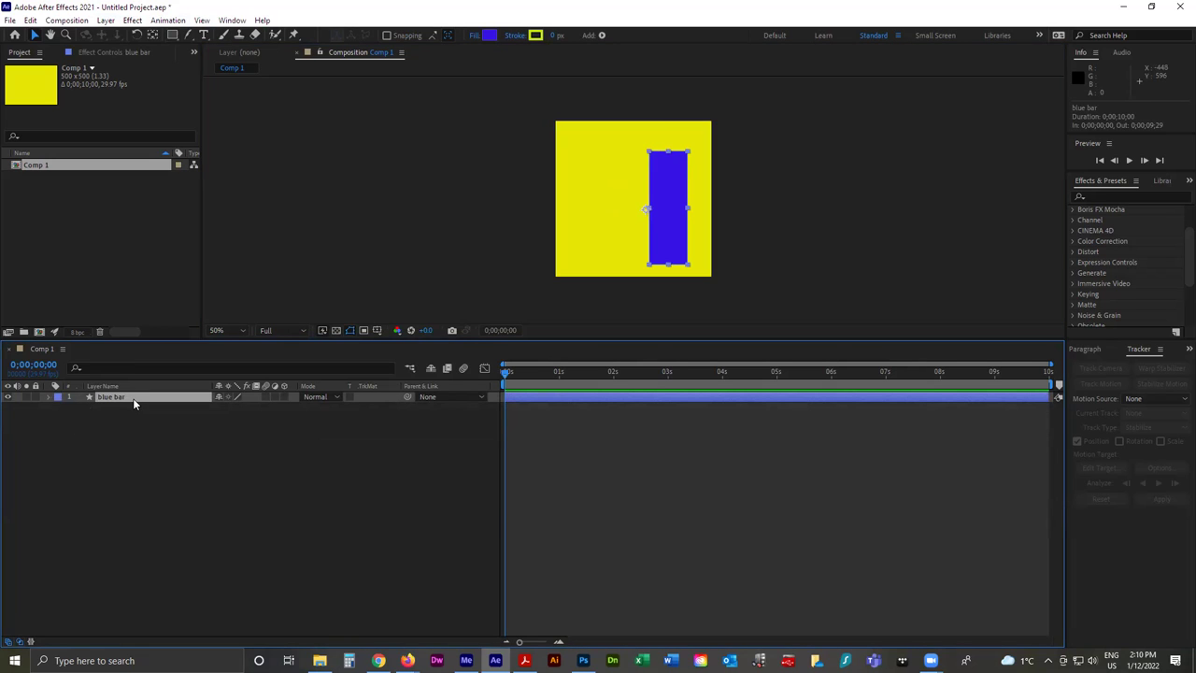
pyautogui.click(142, 413)
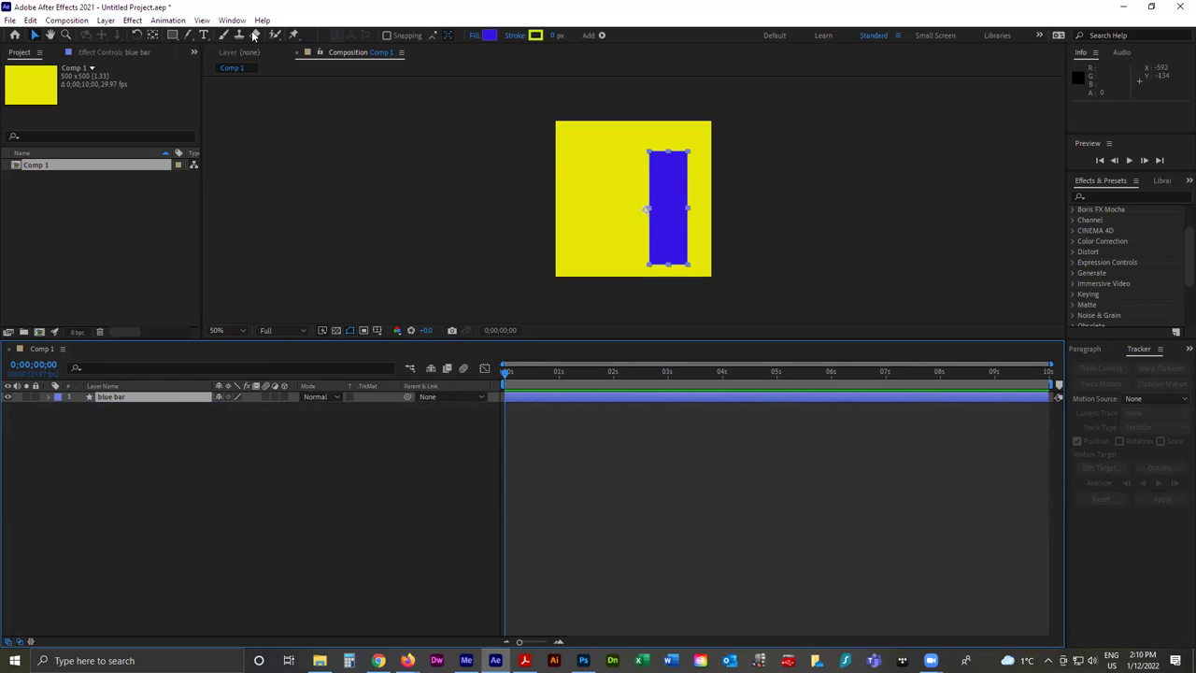
pyautogui.click(163, 403)
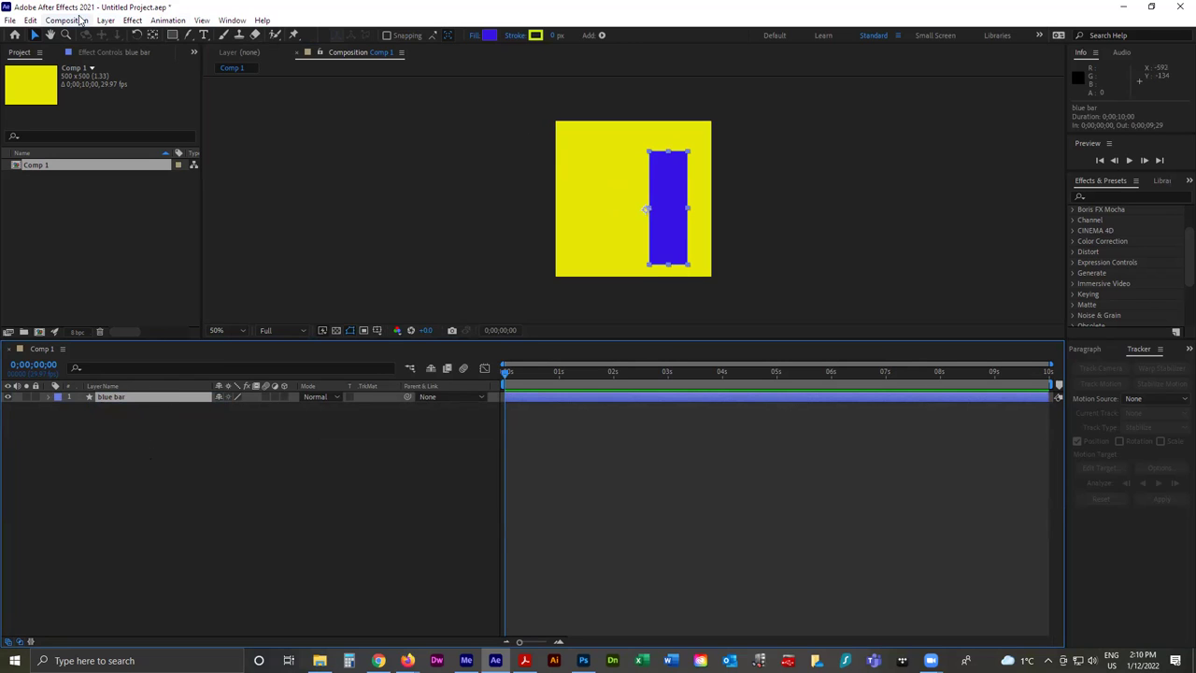
pyautogui.click(31, 20)
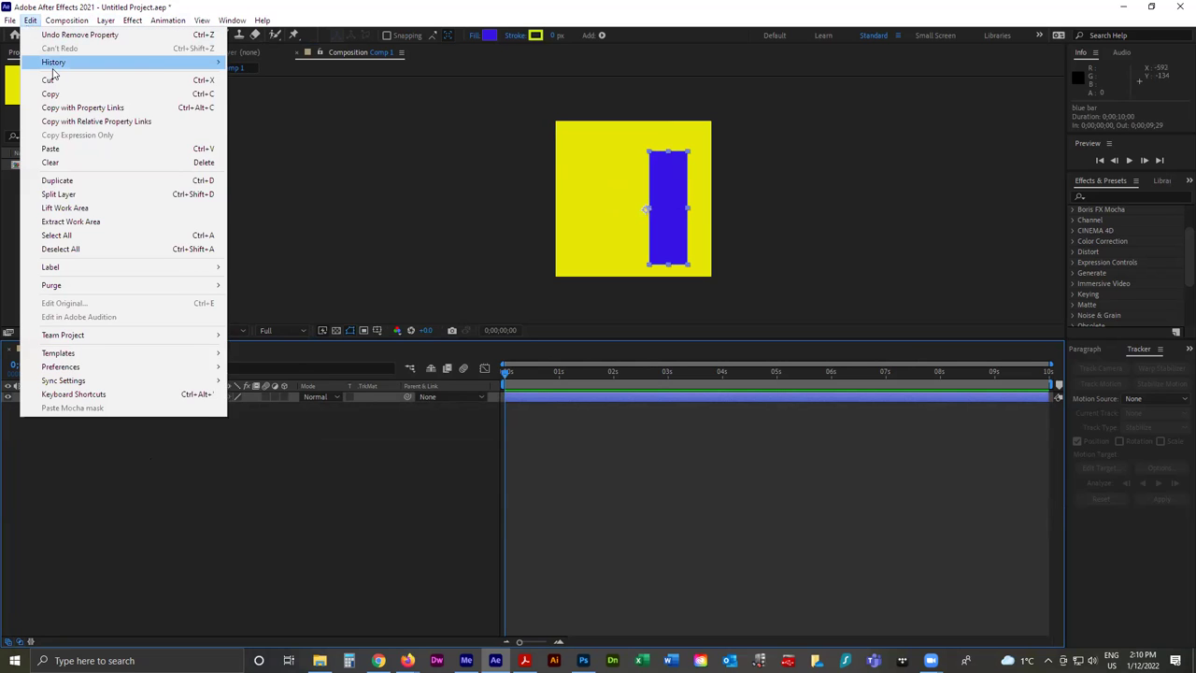
pyautogui.click(112, 192)
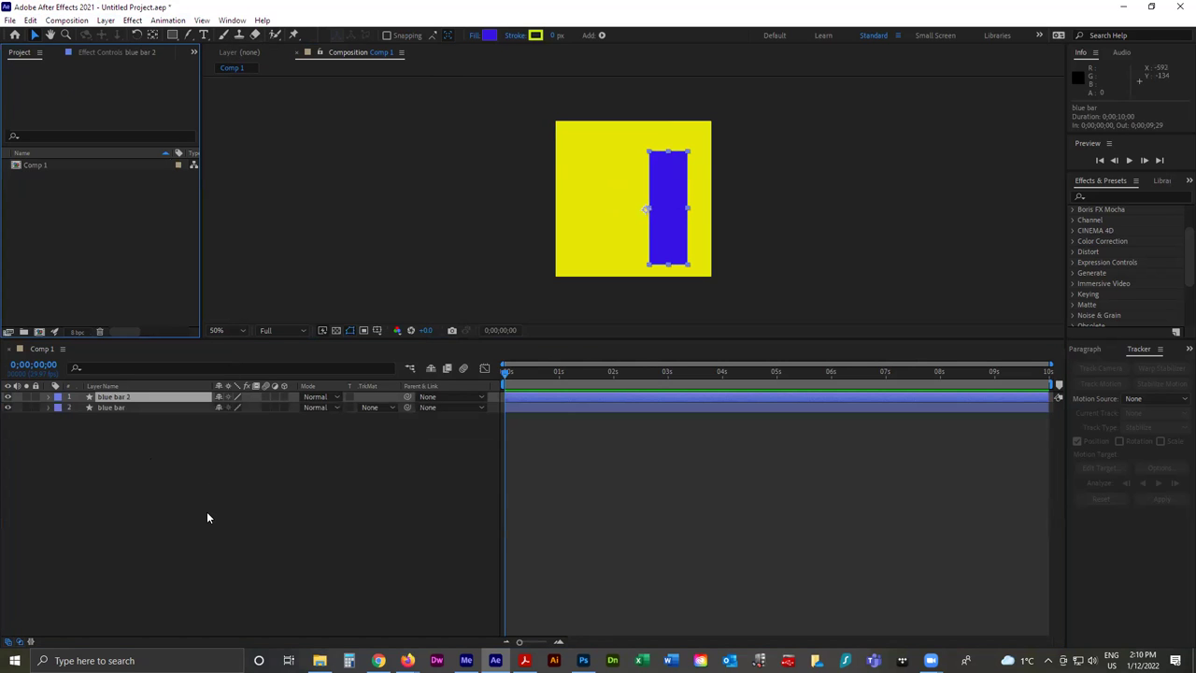
pyautogui.hotkey('ctrl', 'd')
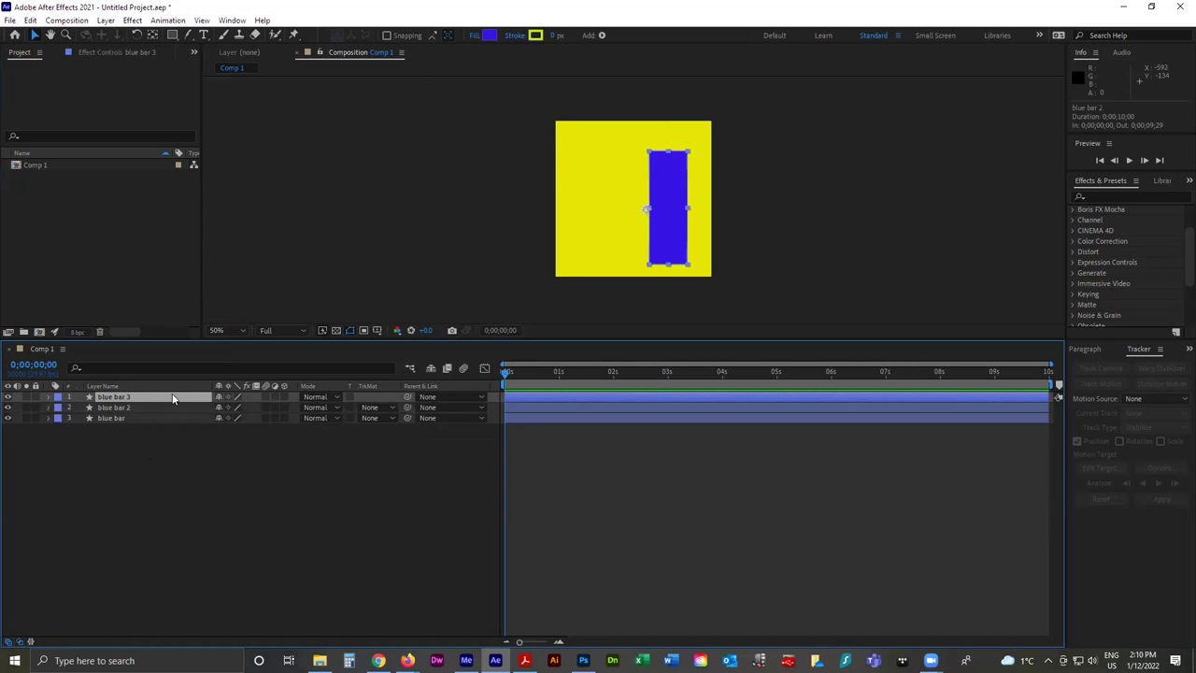
pyautogui.hotkey('ctrl', 'd')
pyautogui.hotkey('ctrl', 'd')
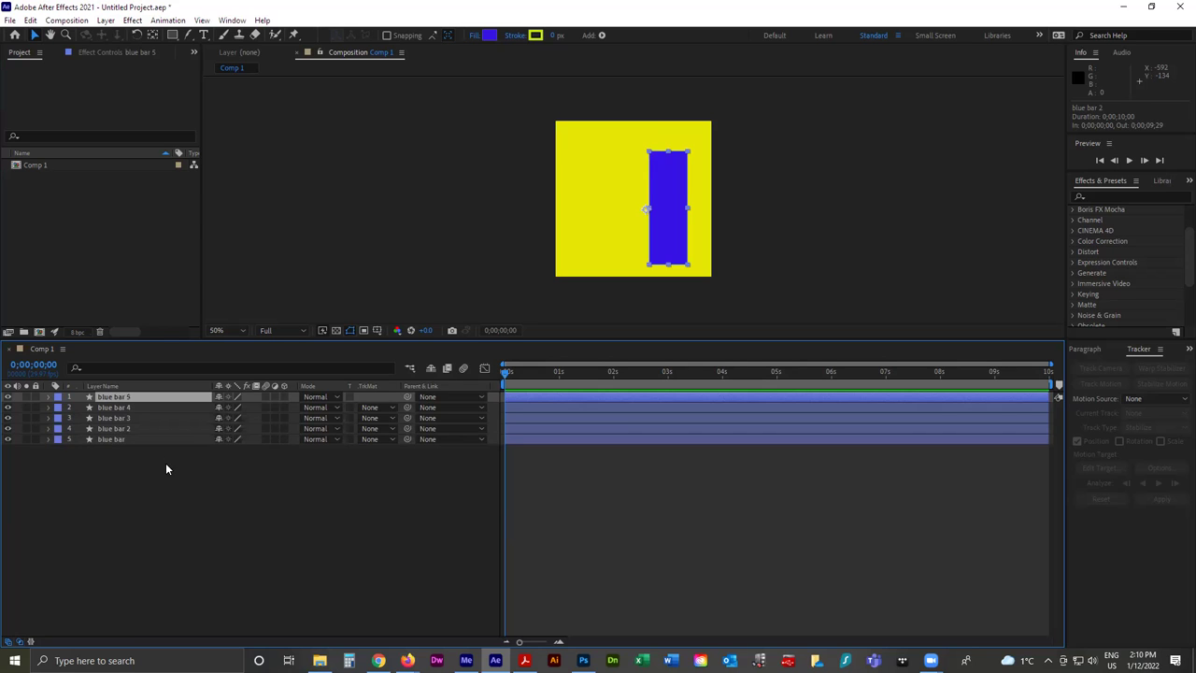
# Move the topmost duplicate, blue bar 5, to 4, 196 and reveal its Transform properties.
pyautogui.moveTo(654, 248); pyautogui.dragTo(582, 208)
pyautogui.click(566, 227)
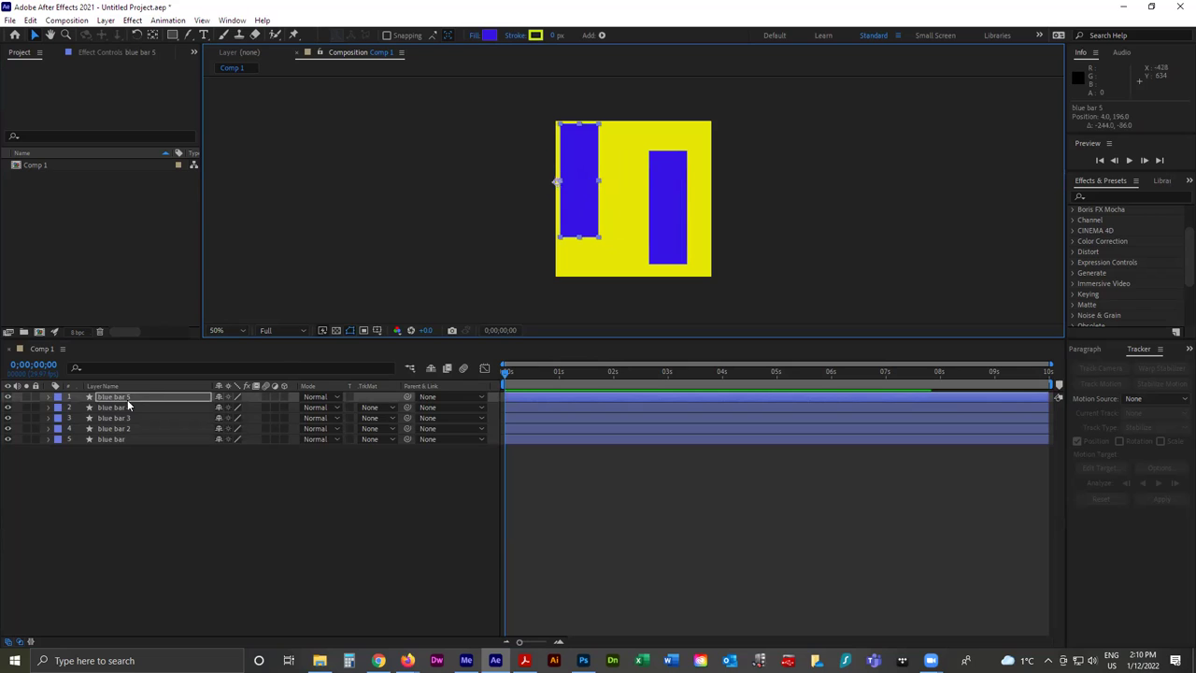
pyautogui.click(50, 397)
pyautogui.click(61, 417)
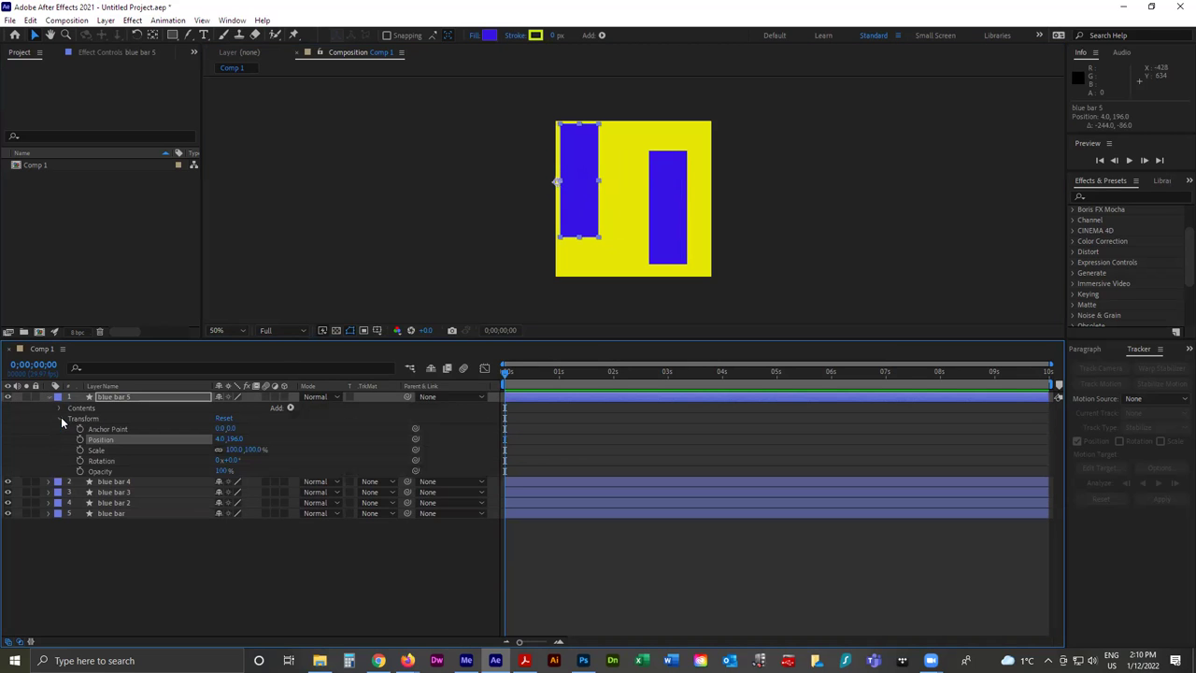
# Keyframe blue bar 5's Position at 18, 274 at the start of the timeline and at 320, 280 at 0;00;02;29.
pyautogui.click(80, 439)
pyautogui.moveTo(633, 227); pyautogui.dragTo(641, 252)
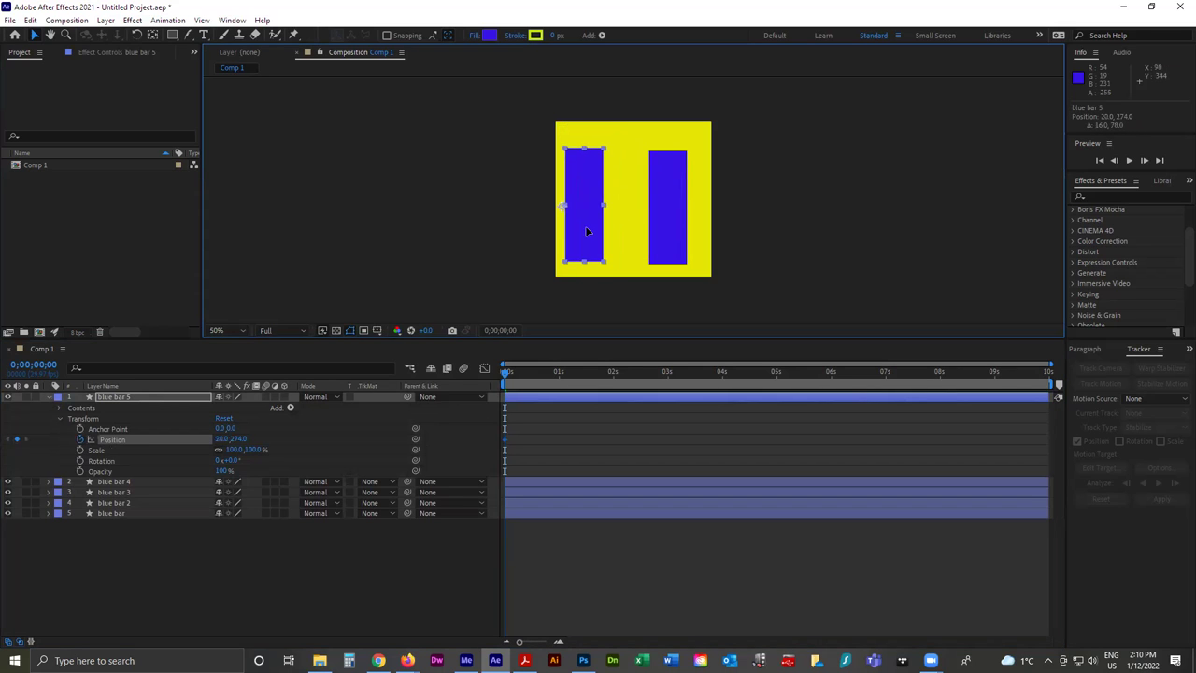
pyautogui.moveTo(514, 386); pyautogui.dragTo(666, 376)
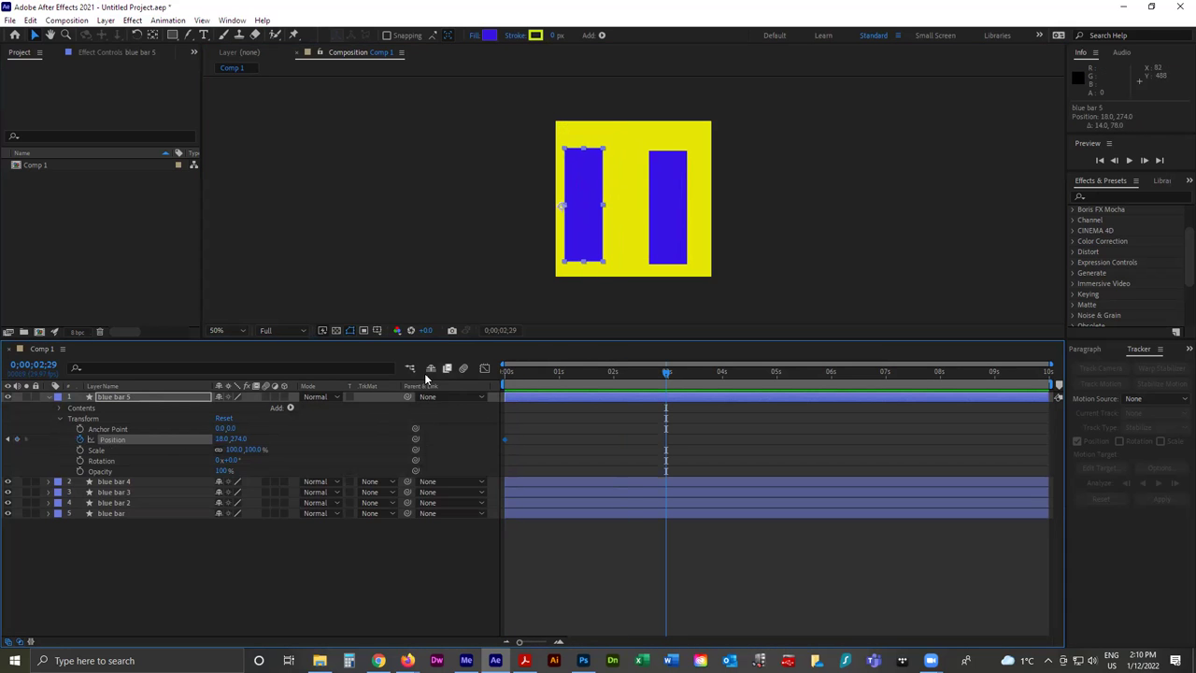
pyautogui.moveTo(630, 204); pyautogui.dragTo(724, 206)
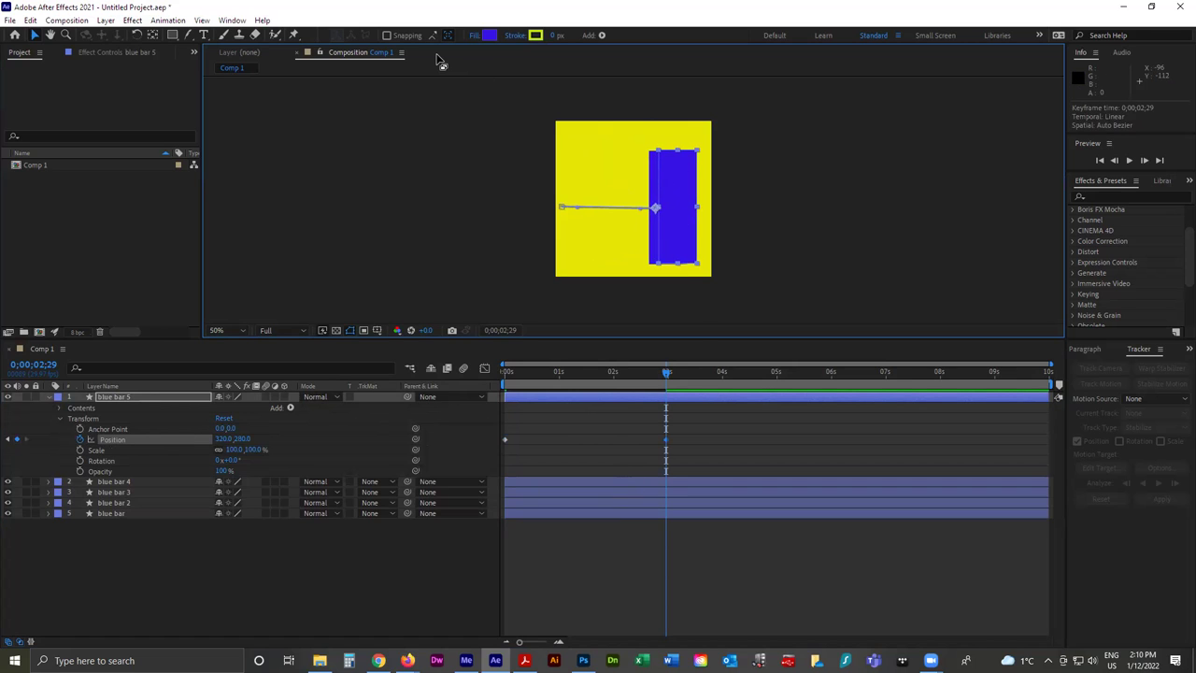
# Change blue bar 5's fill colour to the teal green 13E79F.
pyautogui.click(488, 34)
pyautogui.click(622, 338)
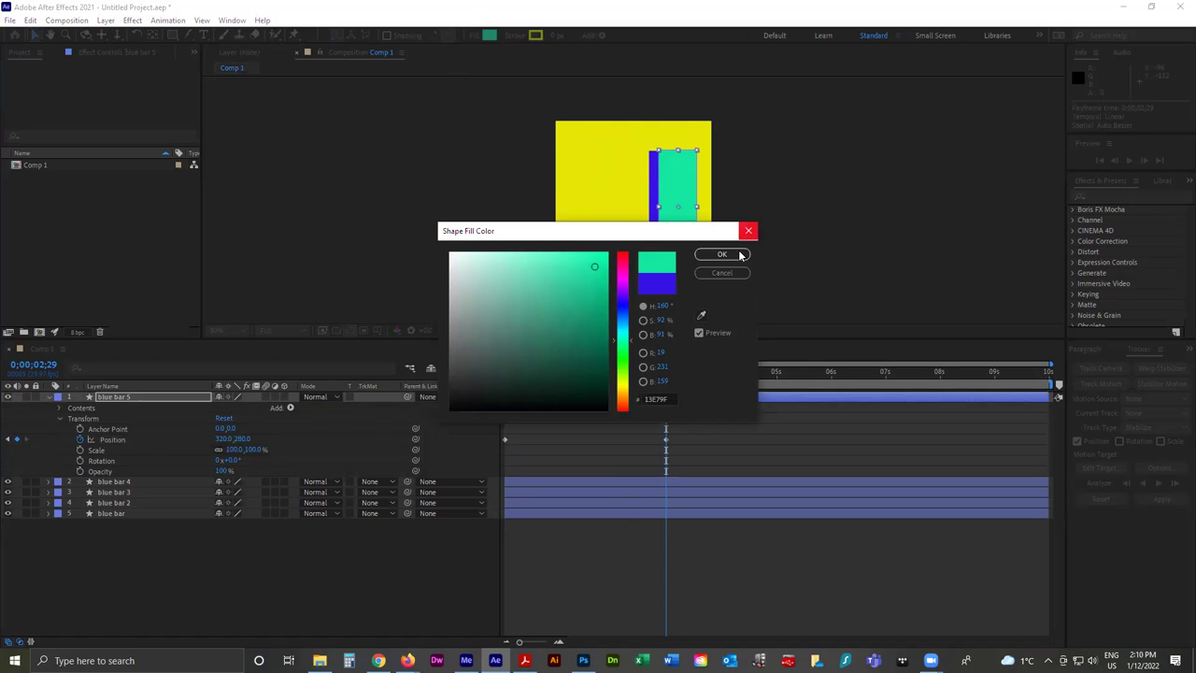
pyautogui.click(737, 254)
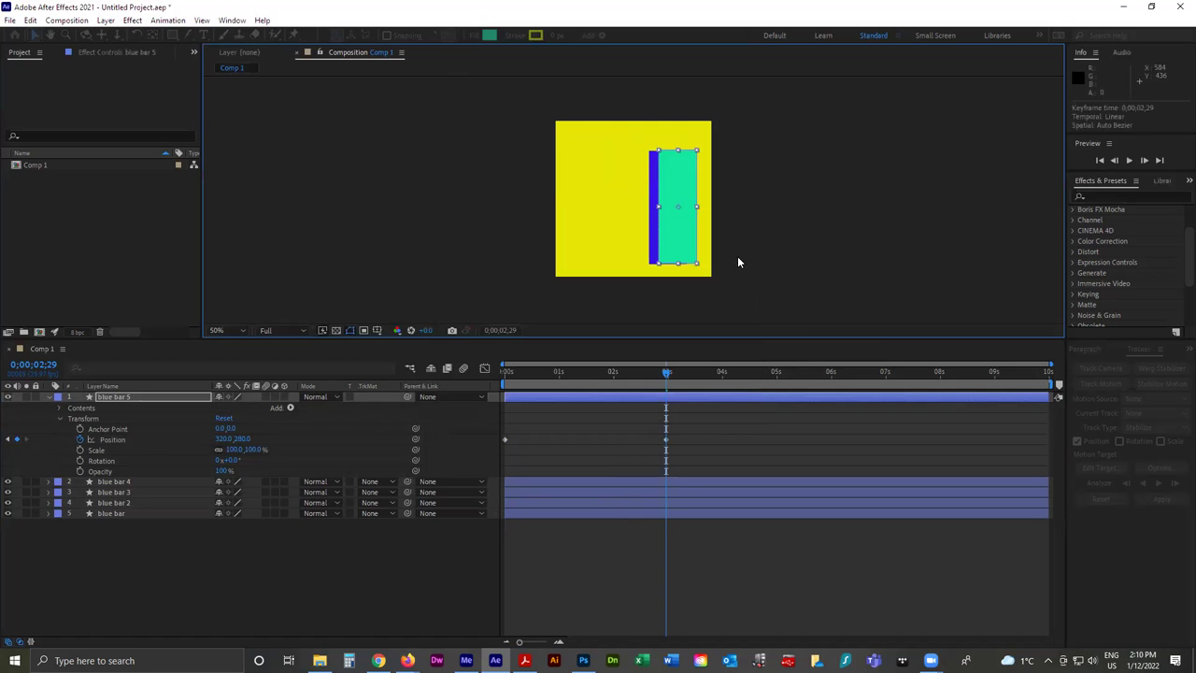
pyautogui.click(393, 167)
# Delete the four duplicate bar layers, blue bar 5 through blue bar 2, keeping only the original blue bar.
pyautogui.click(147, 396)
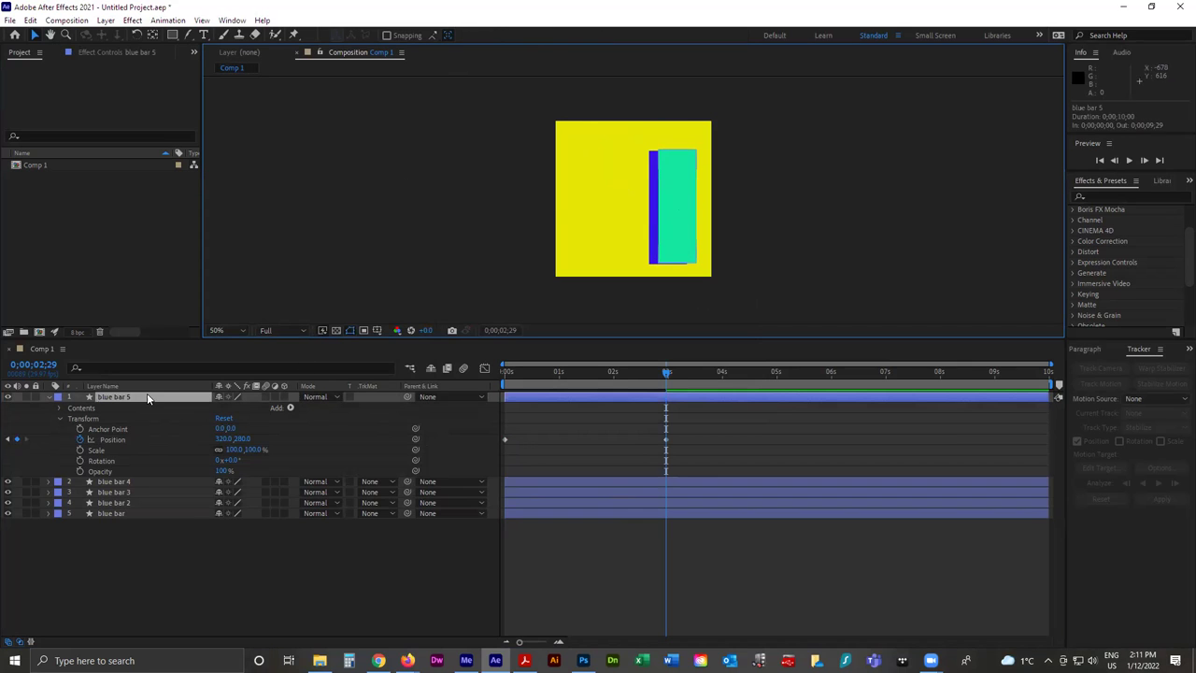
pyautogui.click(505, 439)
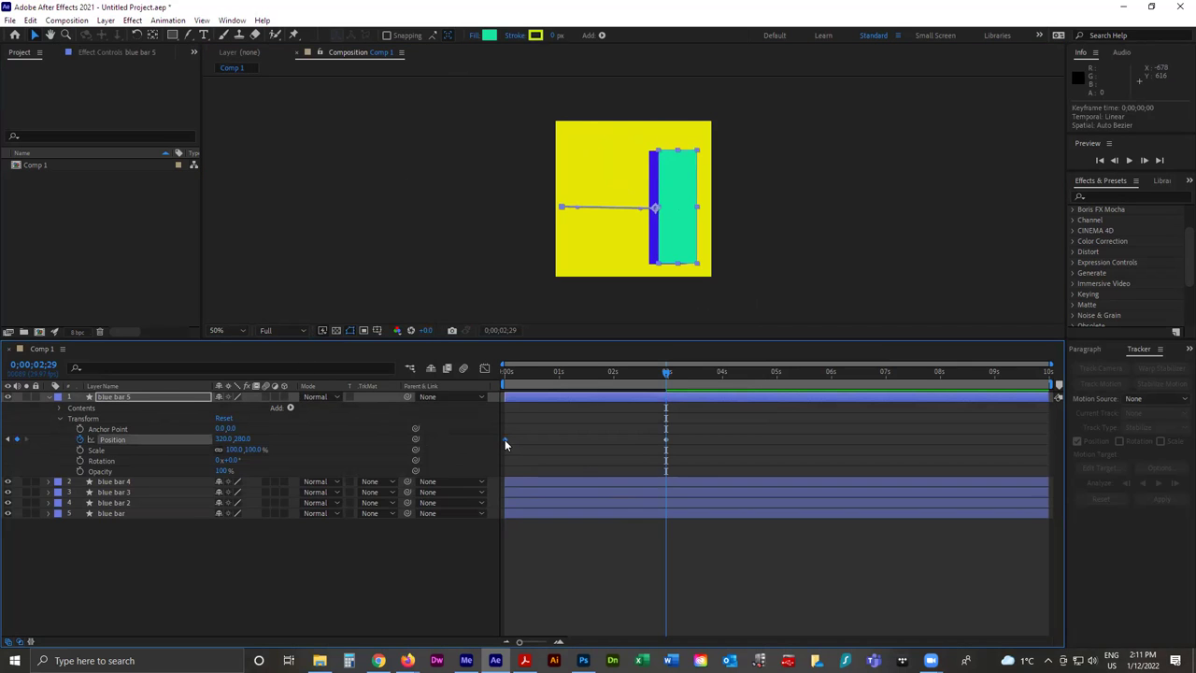
pyautogui.click(150, 398)
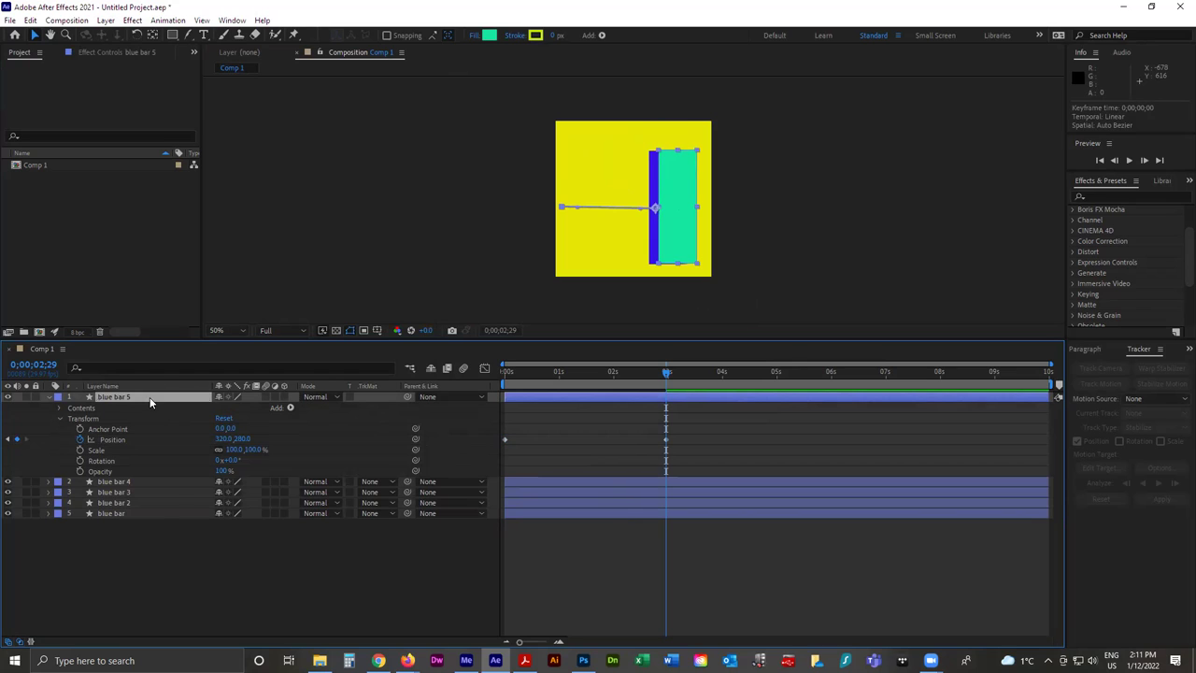
pyautogui.keyDown('shift'); pyautogui.click(155, 502); pyautogui.keyUp('shift')
pyautogui.press('Delete')
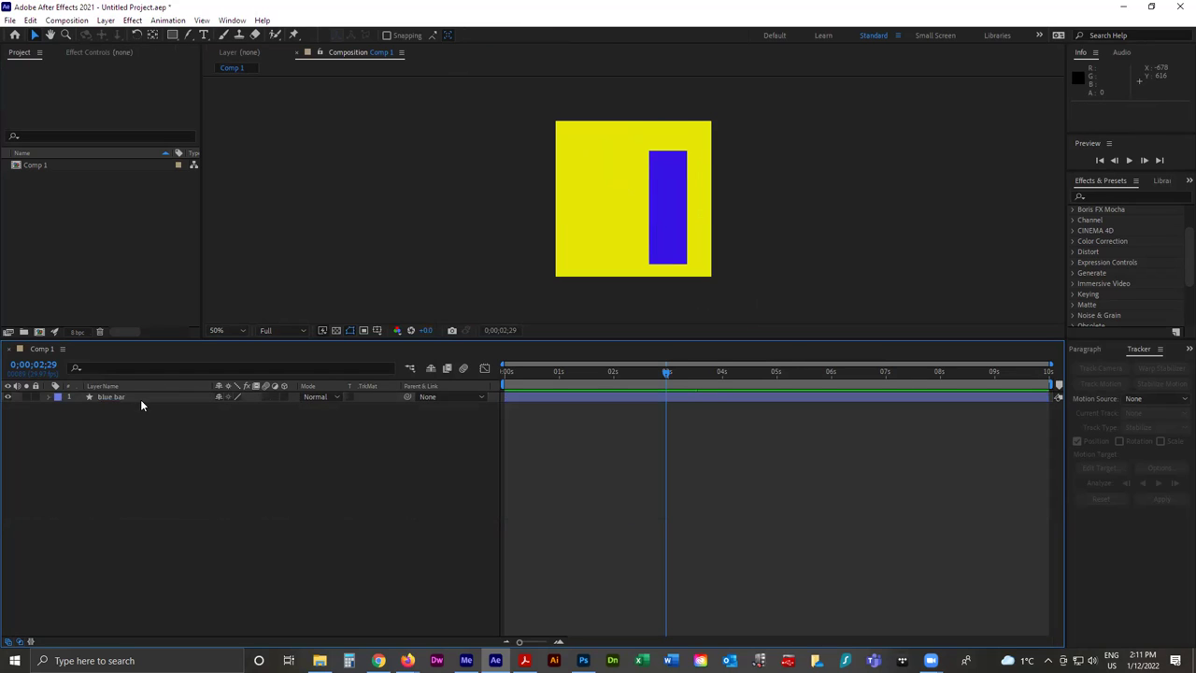
# Duplicate the blue bar layer three times and delete the three copies.
pyautogui.click(135, 397)
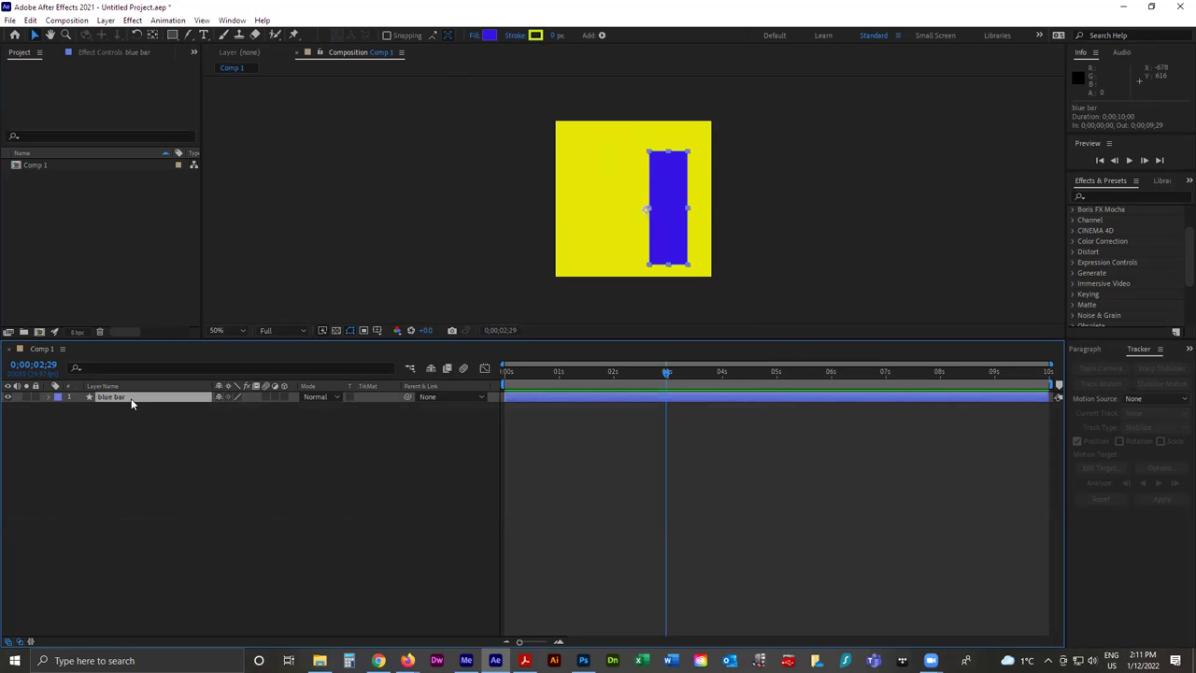
pyautogui.hotkey('ctrl', 'd')
pyautogui.hotkey('ctrl', 'd')
pyautogui.hotkey('ctrl', 'd')
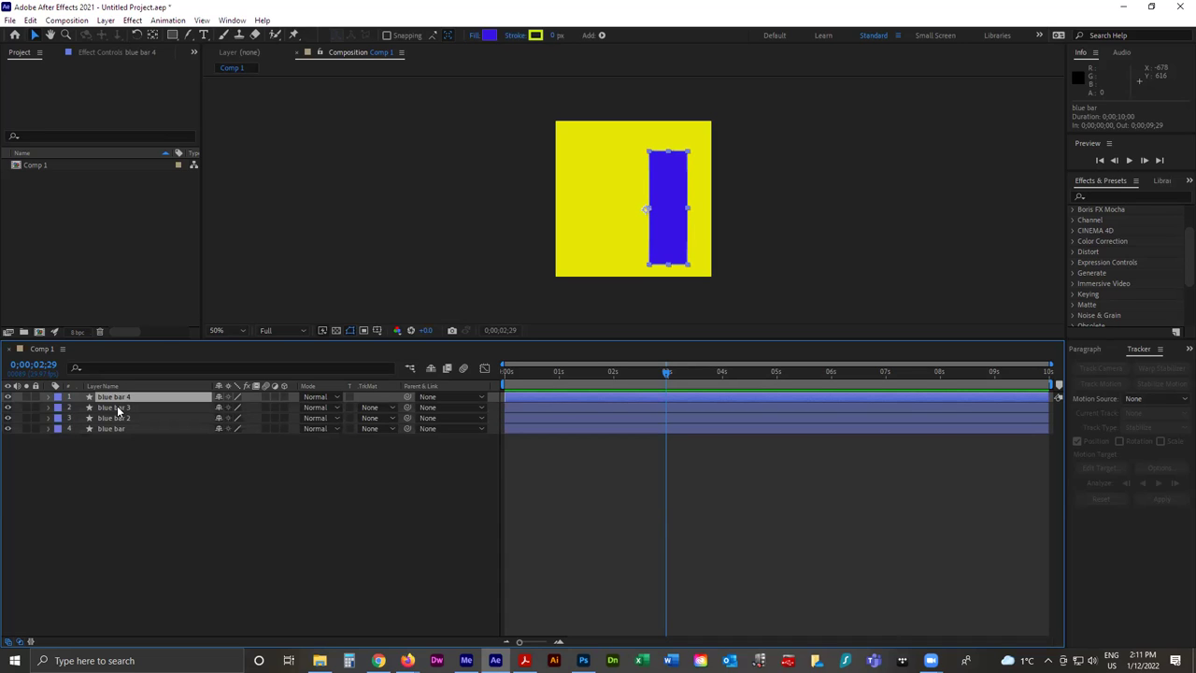
pyautogui.keyDown('shift'); pyautogui.click(131, 419); pyautogui.keyUp('shift')
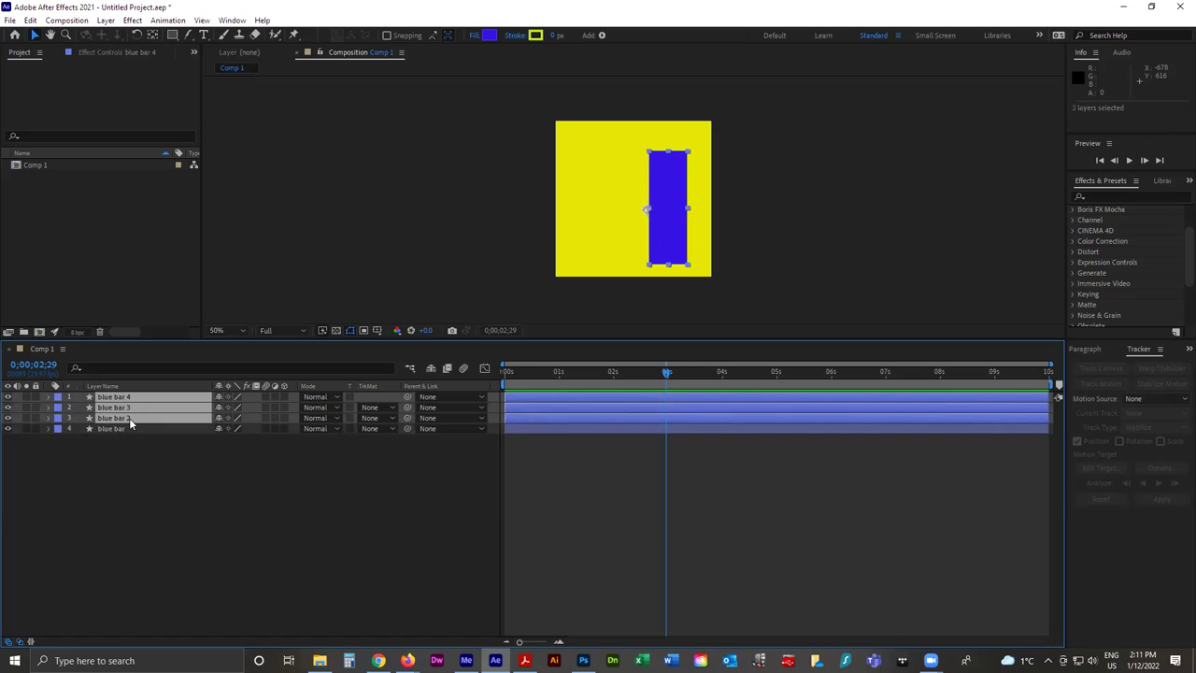
pyautogui.press('Delete')
pyautogui.click(331, 254)
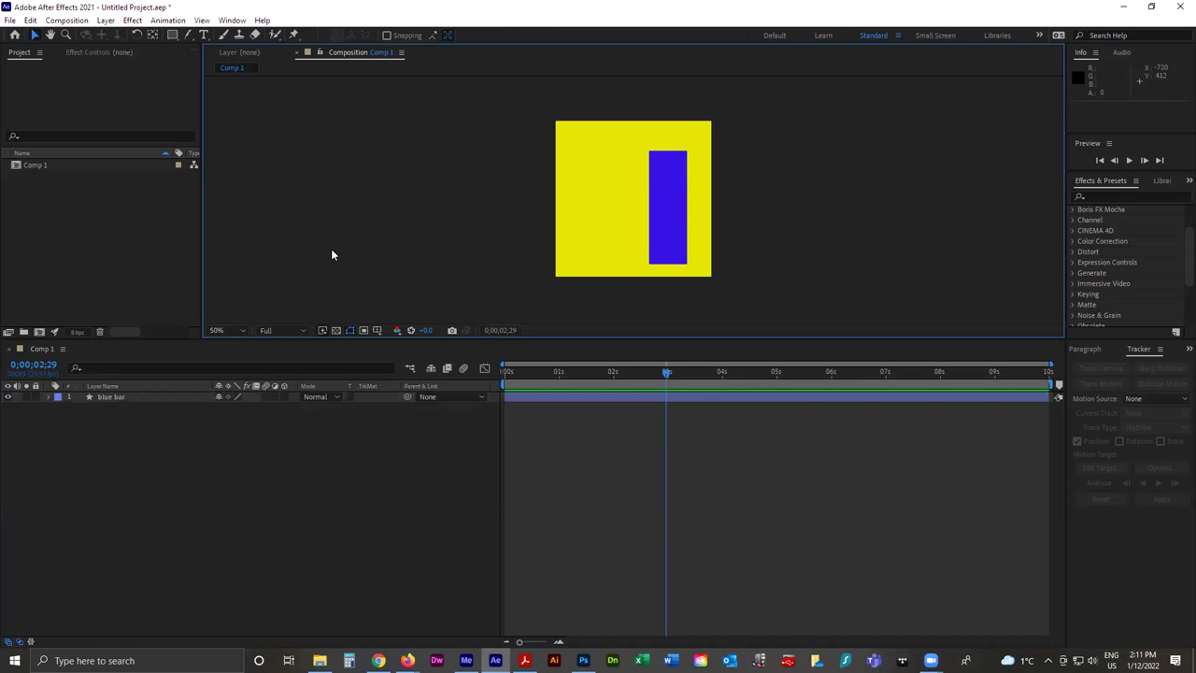
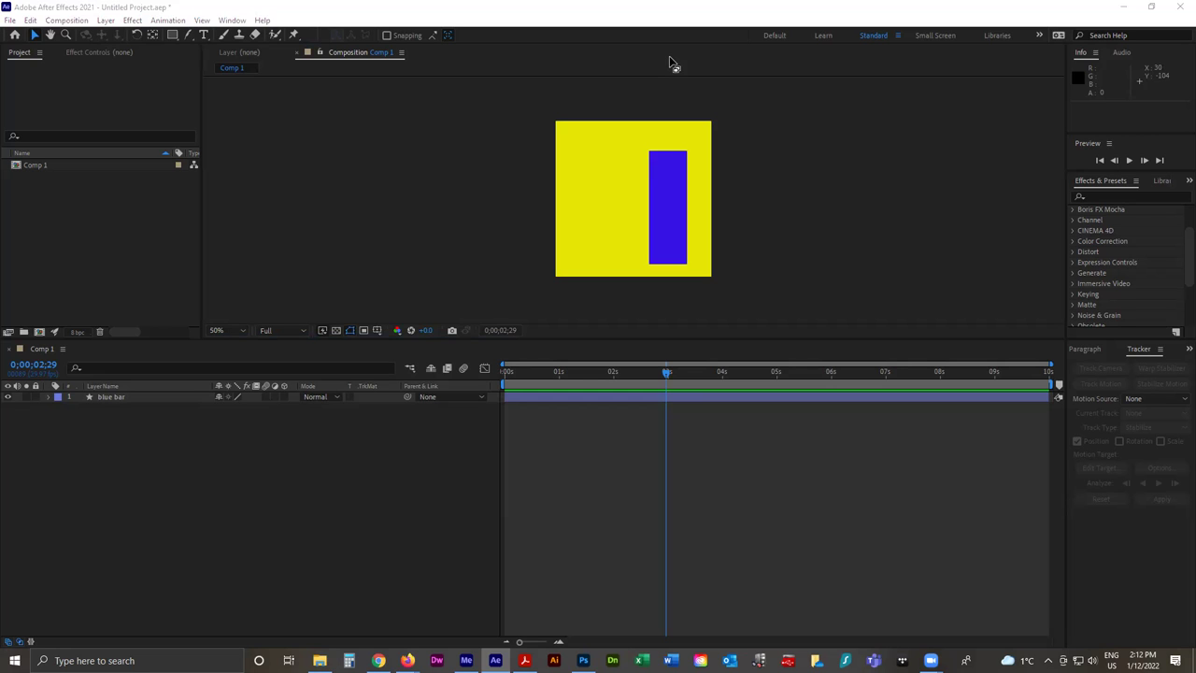
# Switch to Photoshop and paste the copied screenshot into the AE-aliens.psd document with its window maximized.
pyautogui.hotkey('alt', 'Tab')
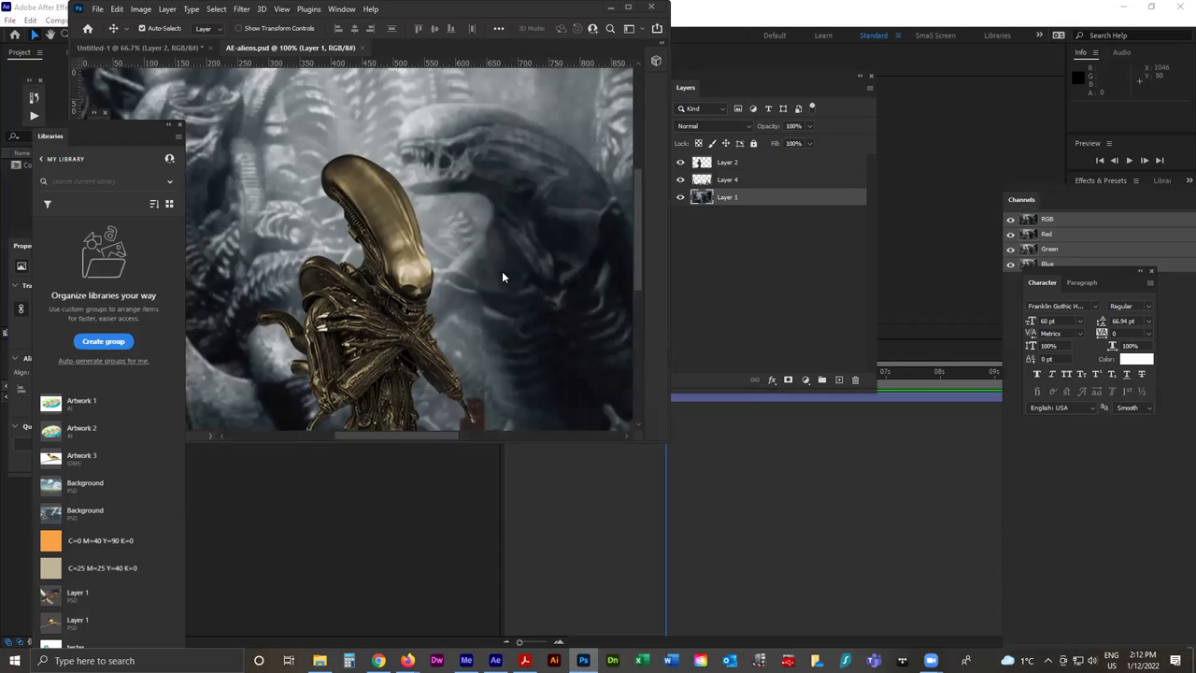
pyautogui.moveTo(554, 54); pyautogui.dragTo(626, 169)
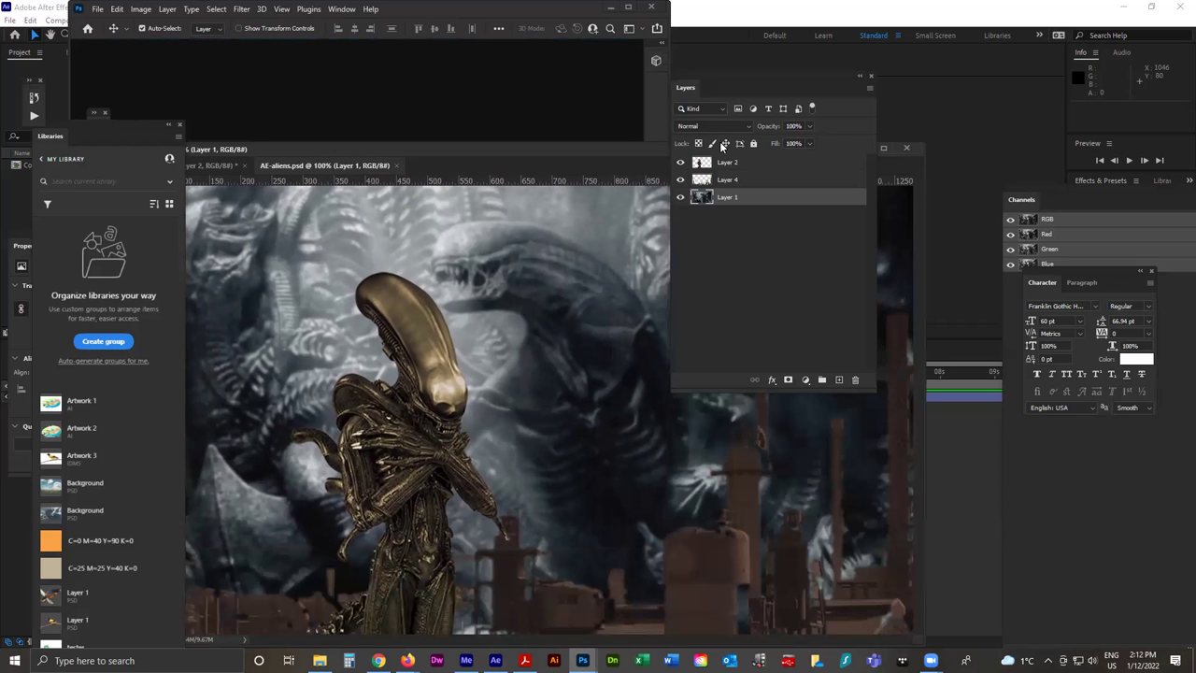
pyautogui.click(883, 148)
pyautogui.hotkey('ctrl', 'v')
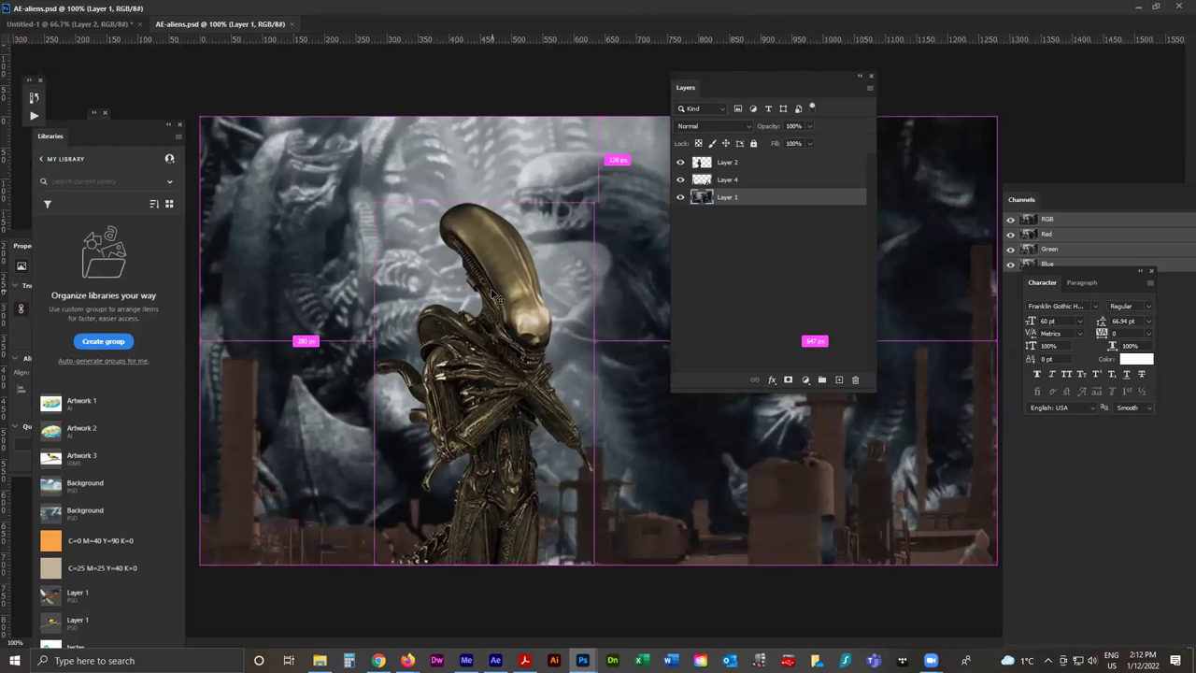
# Hide Layer 2 and Layer 4 to uncover the pasted screenshot, and switch back to After Effects.
pyautogui.moveTo(733, 87); pyautogui.dragTo(793, 463)
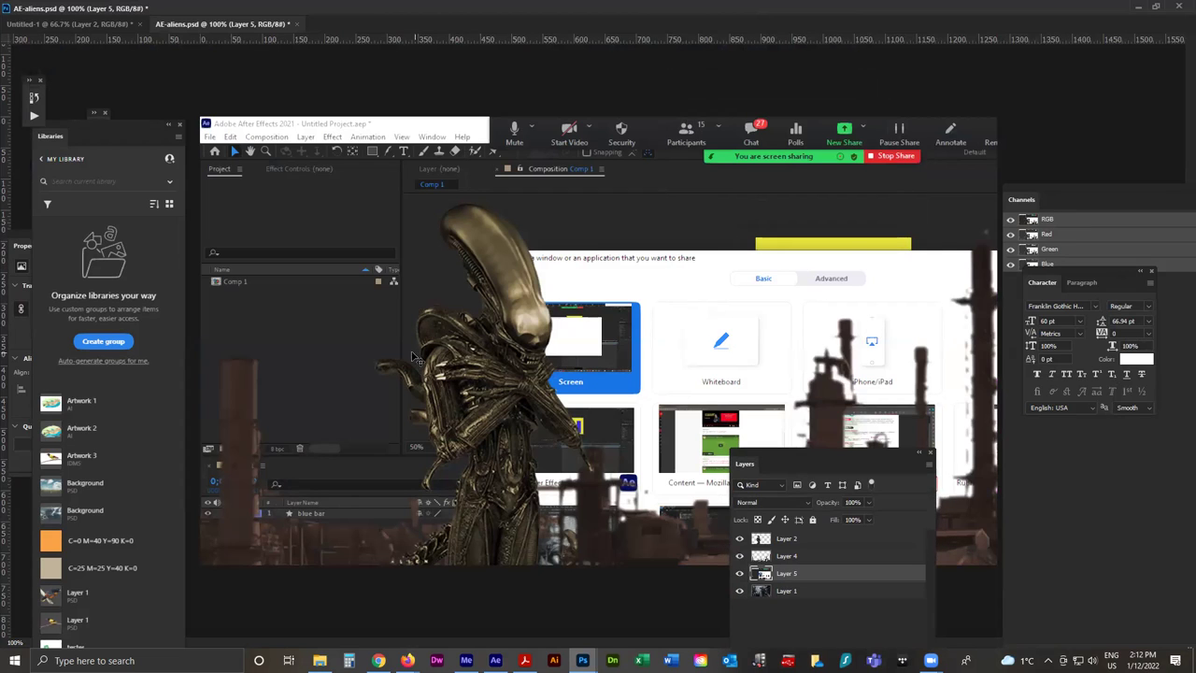
pyautogui.moveTo(846, 450); pyautogui.dragTo(891, 263)
pyautogui.click(784, 369)
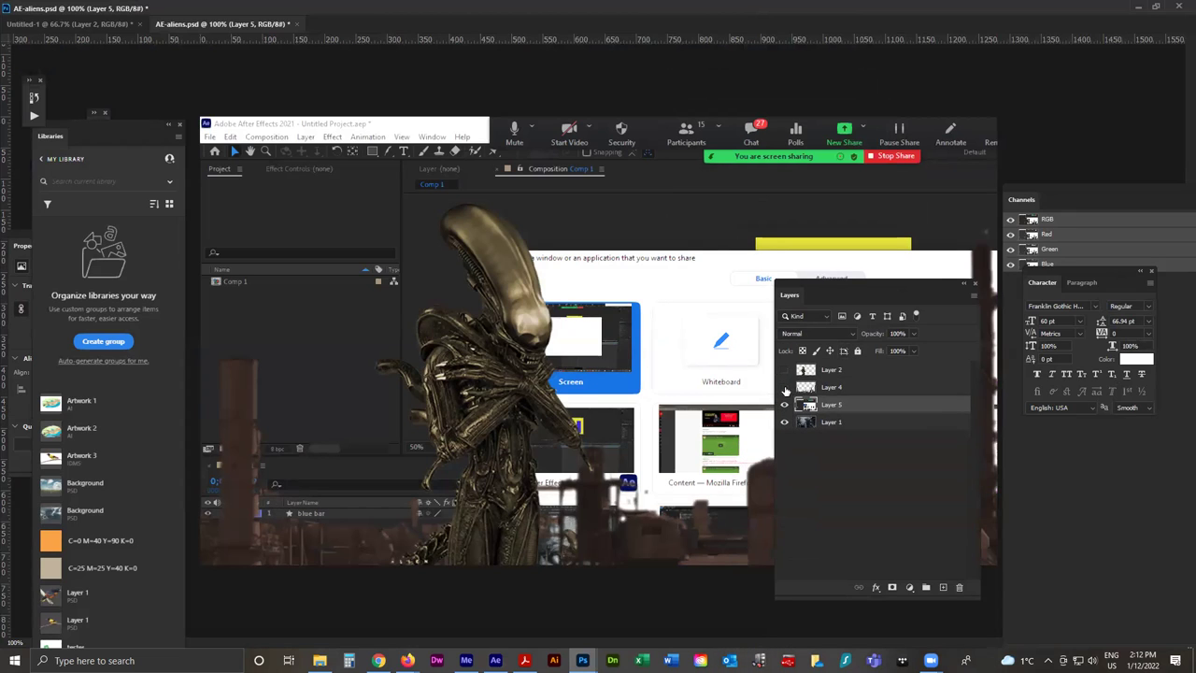
pyautogui.click(784, 387)
pyautogui.moveTo(838, 291); pyautogui.dragTo(1037, 392)
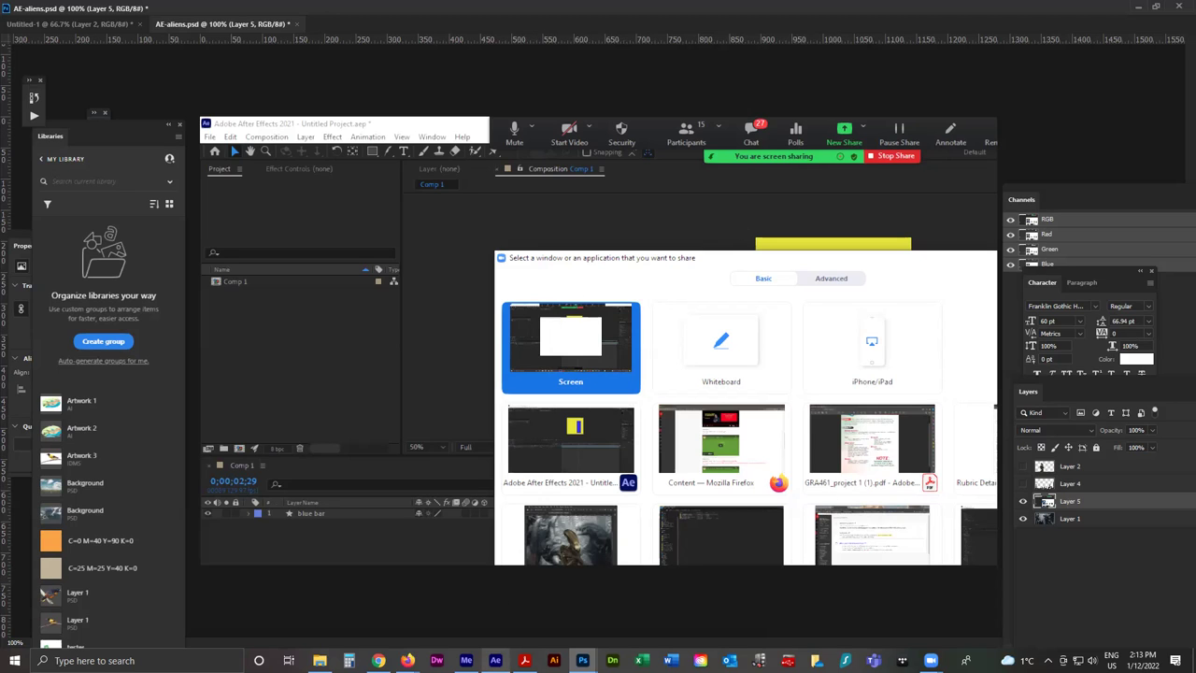
pyautogui.click(495, 661)
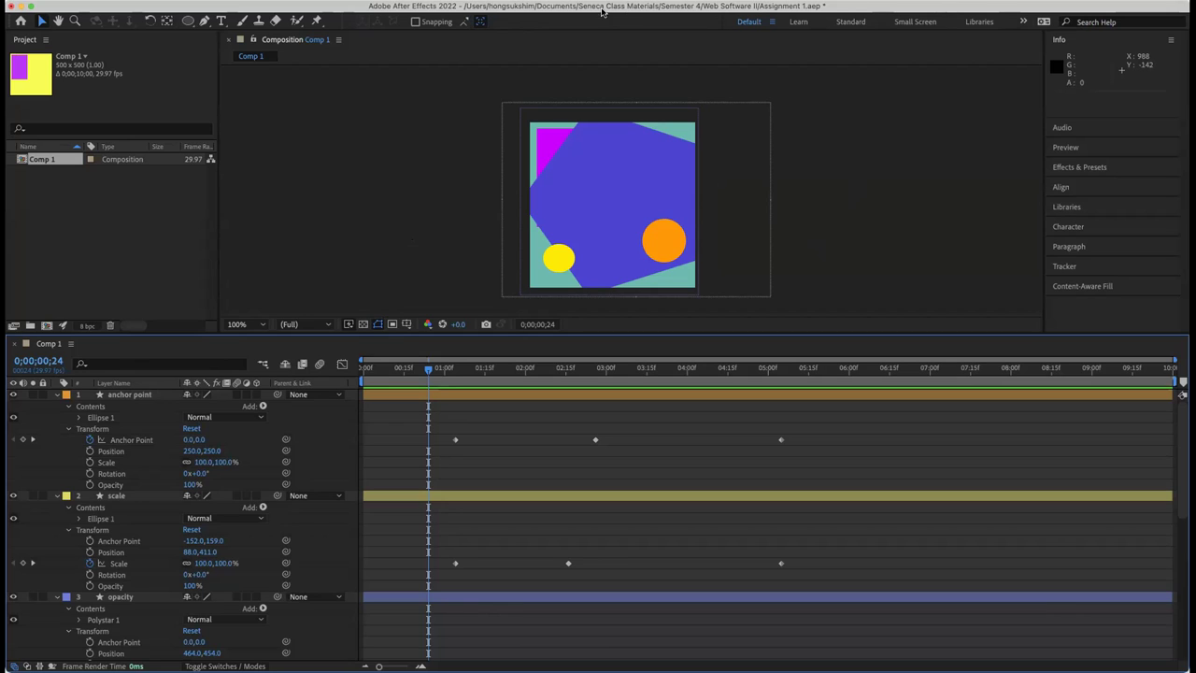
pyautogui.click(837, 180)
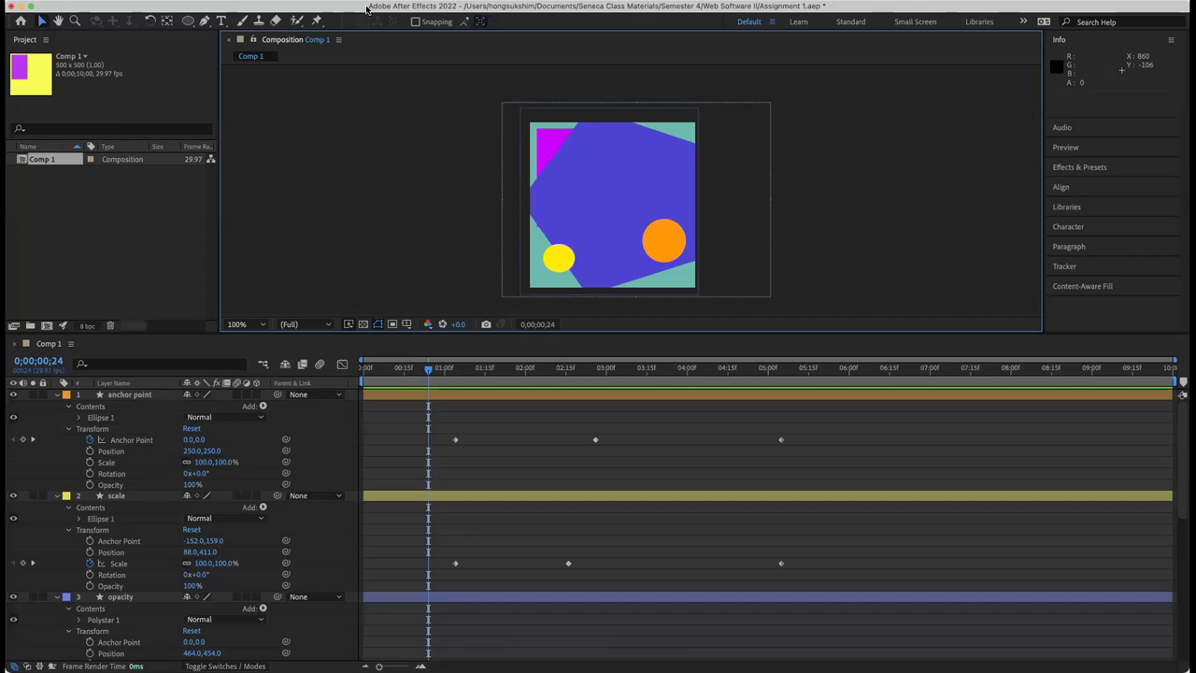
pyautogui.click(338, 16)
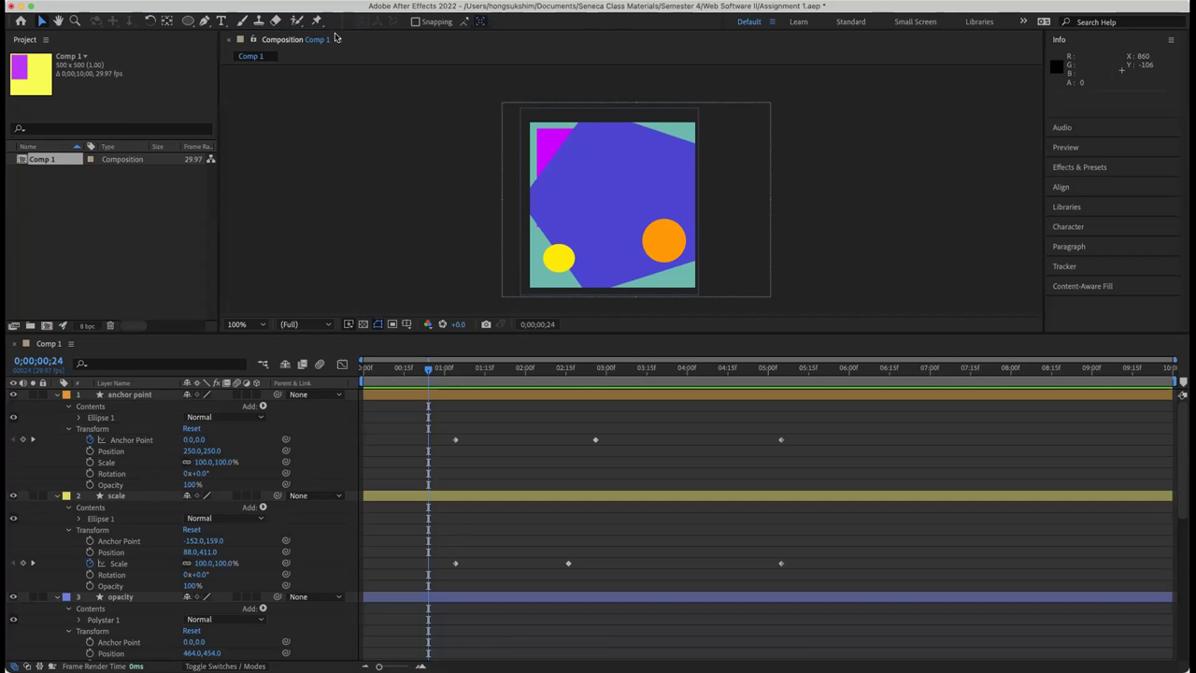
pyautogui.click(339, 147)
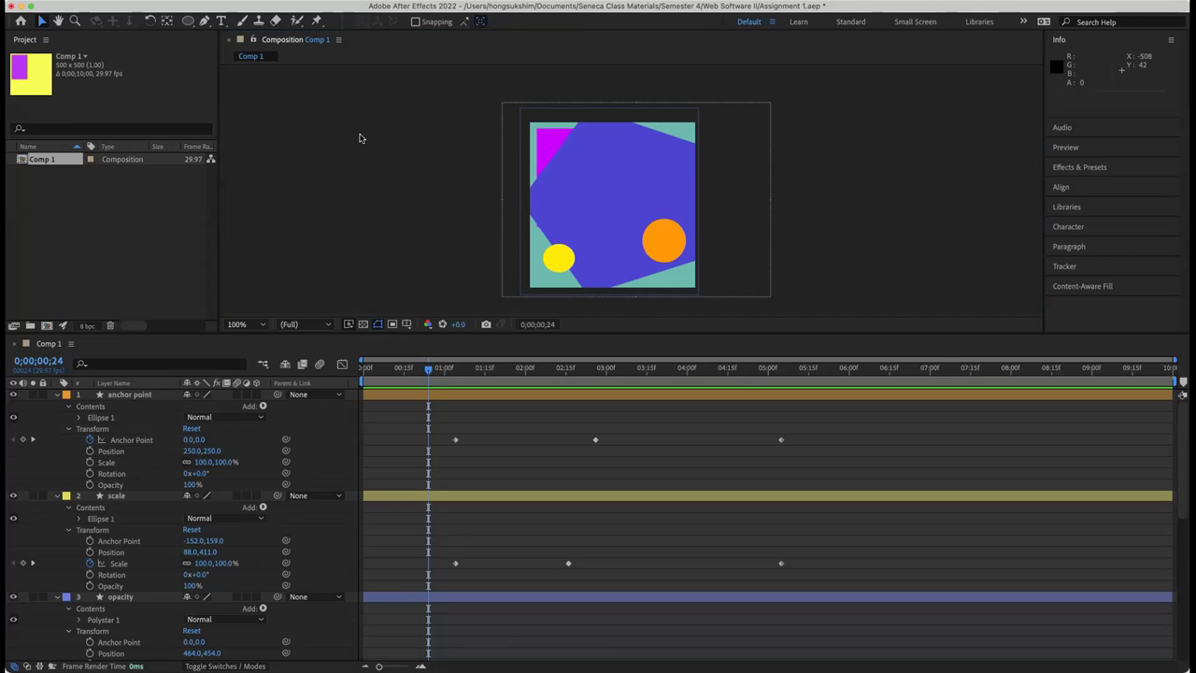
pyautogui.click(359, 138)
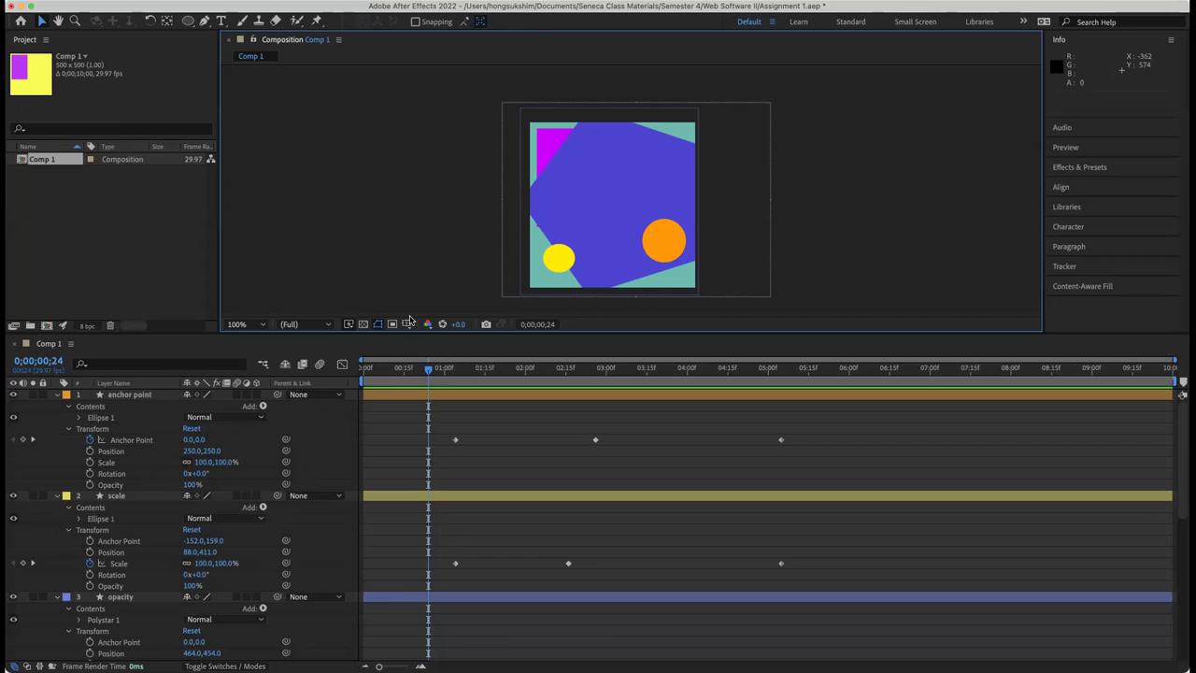
# Preview the Comp 1 animation from the start of the timeline.
pyautogui.moveTo(427, 368); pyautogui.dragTo(339, 369)
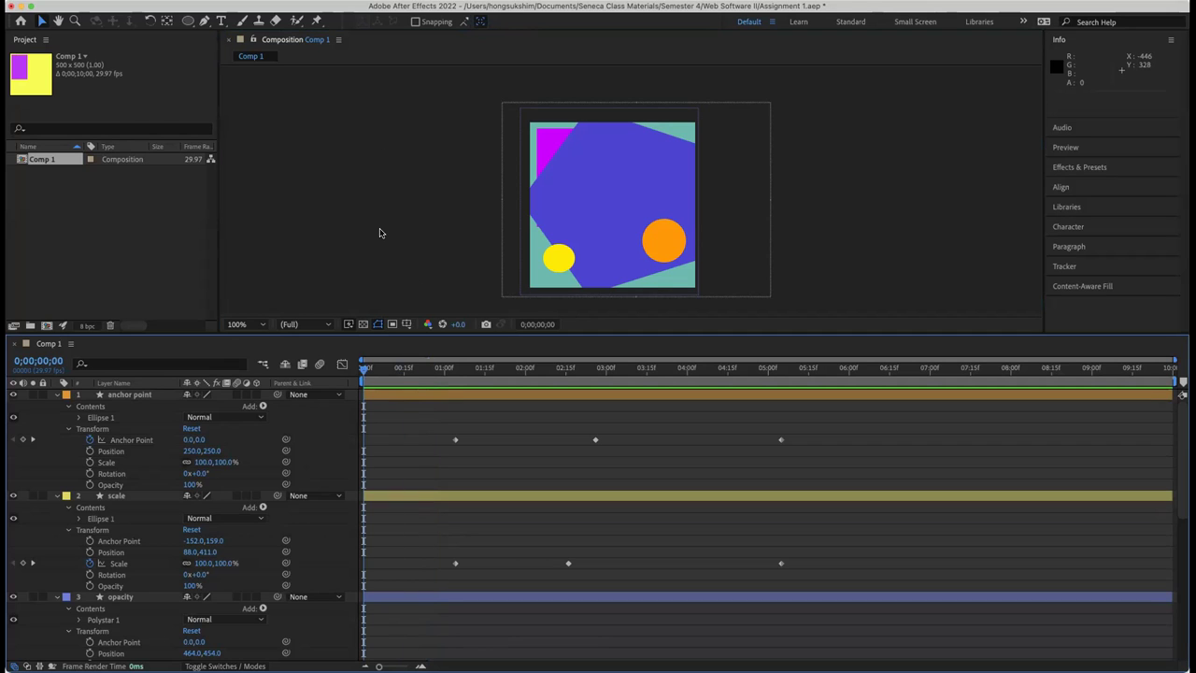
pyautogui.press('space')
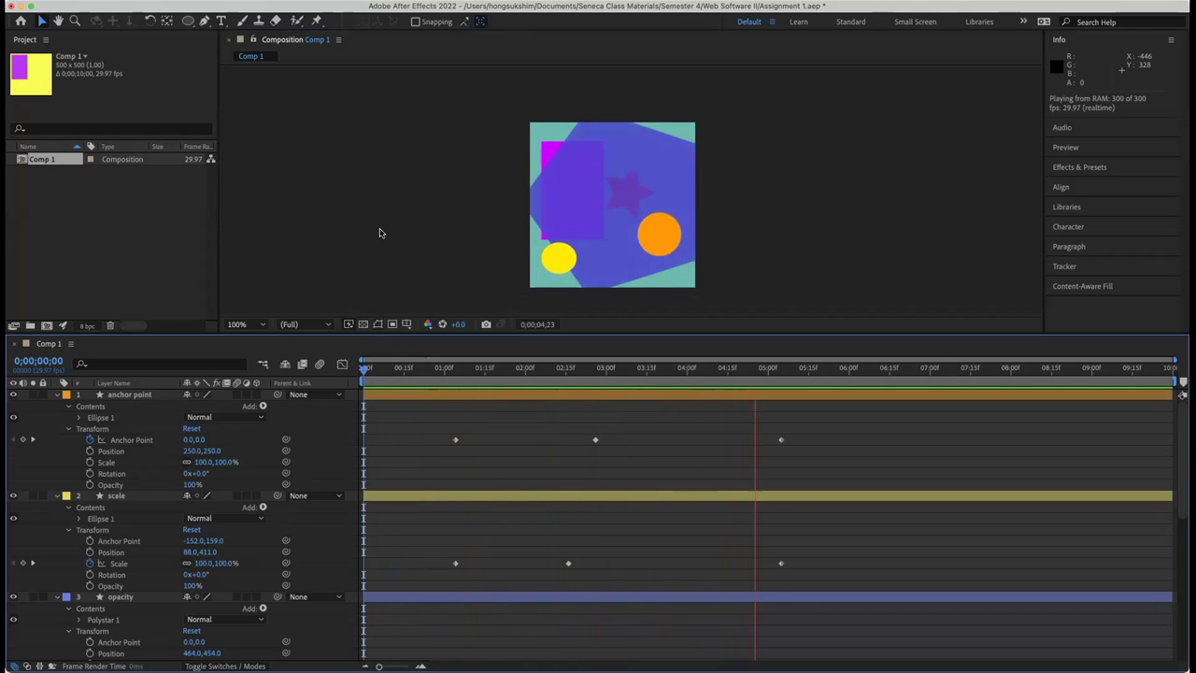
pyautogui.press('space')
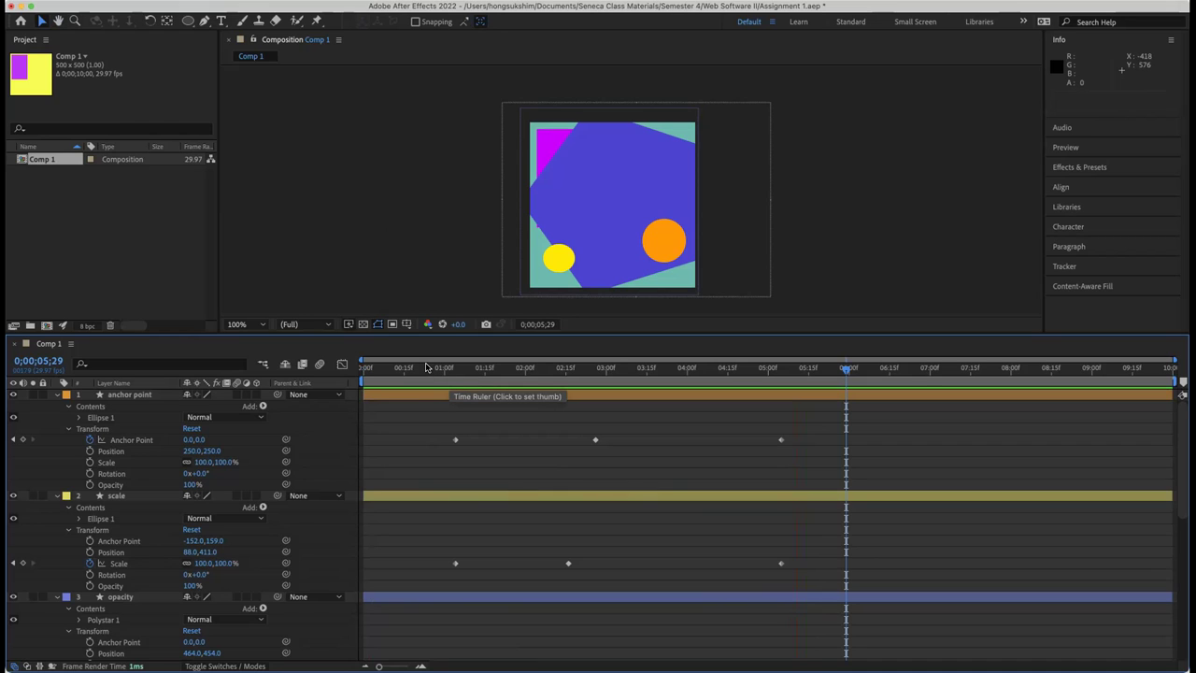
# Move the last Anchor Point keyframe of the anchor point layer to 0;00;09;00.
pyautogui.click(550, 397)
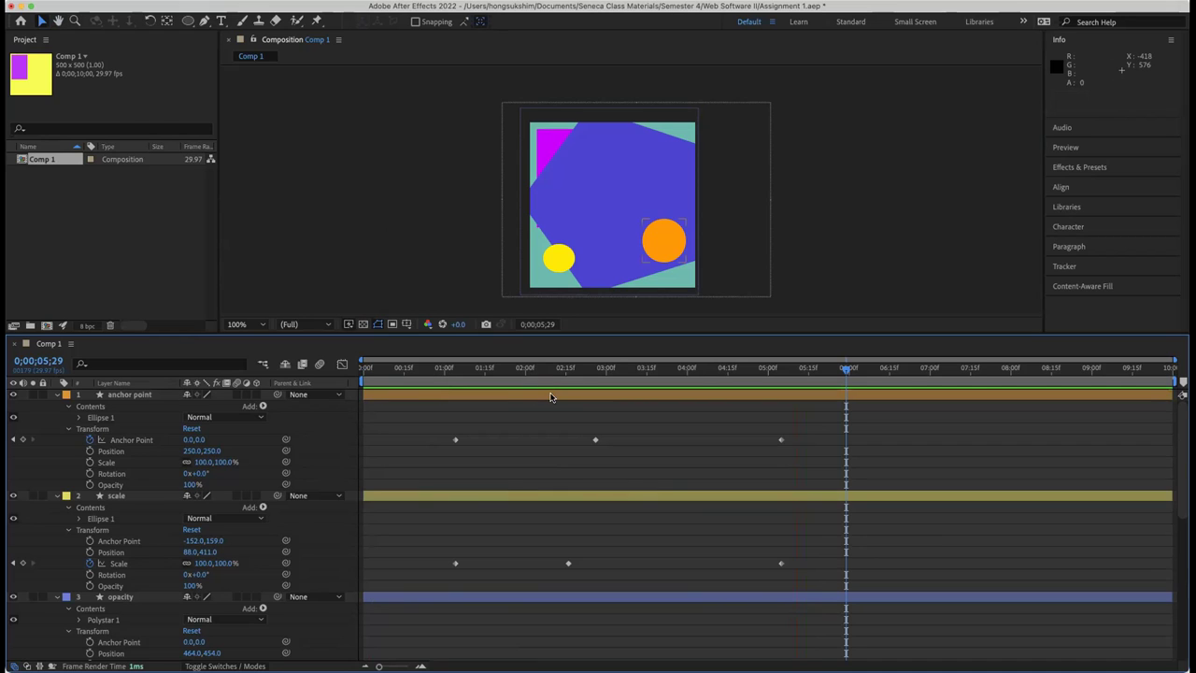
pyautogui.click(595, 440)
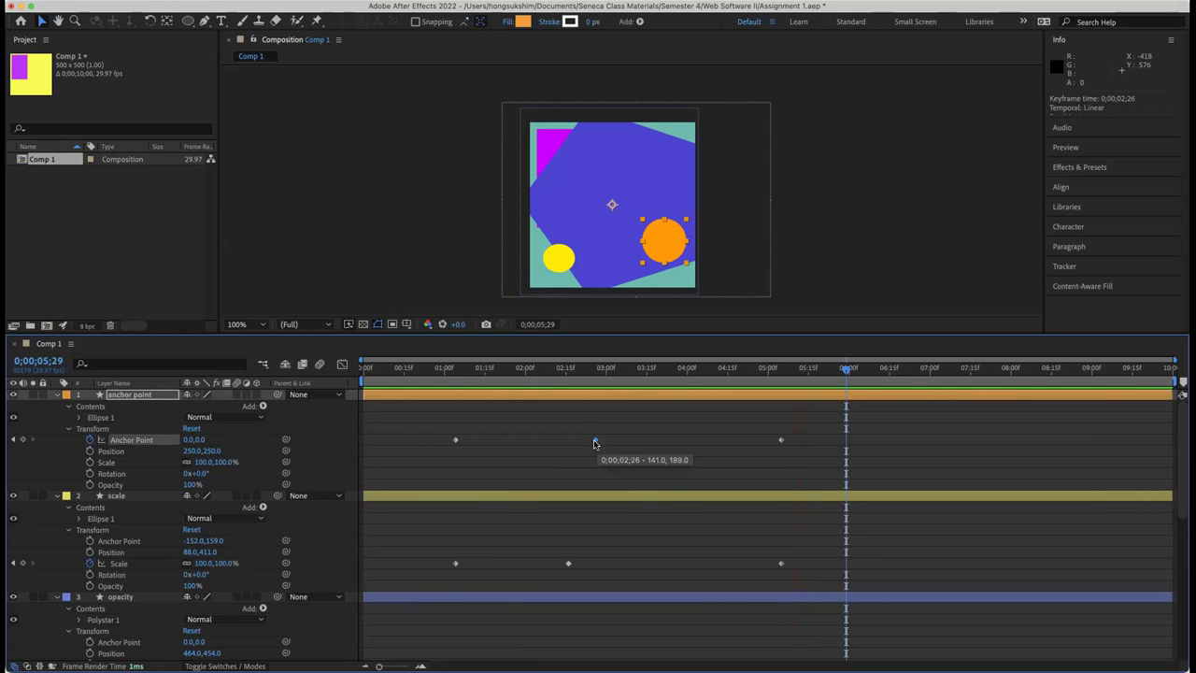
pyautogui.click(781, 440)
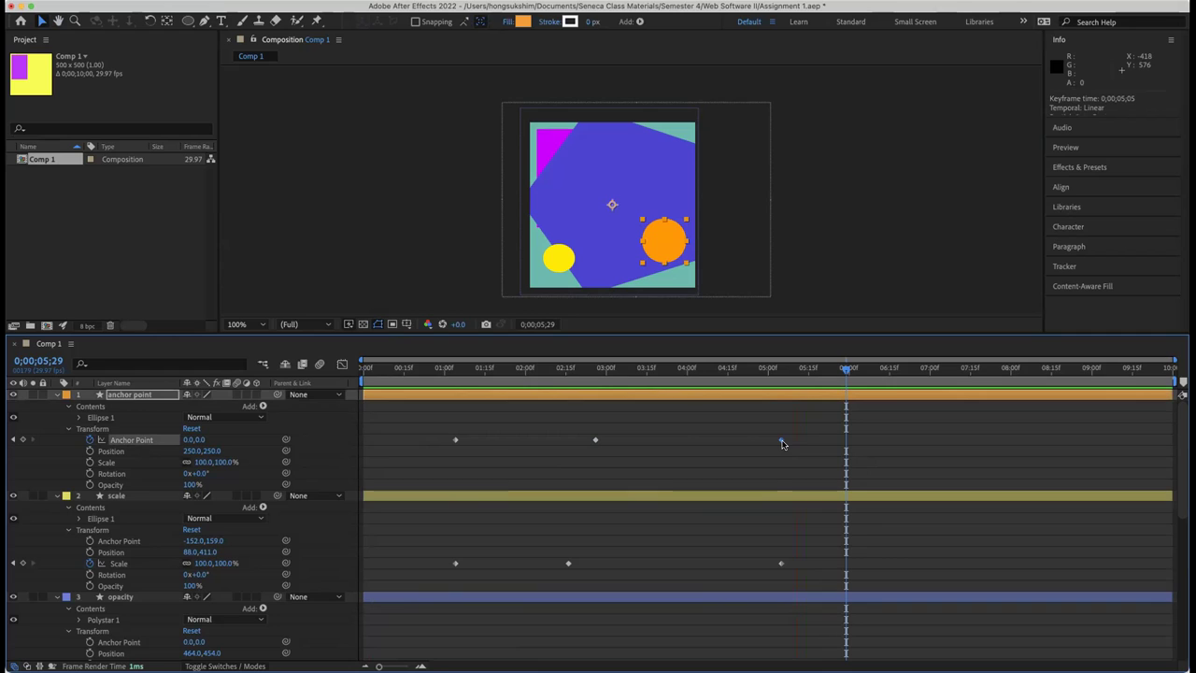
pyautogui.moveTo(783, 445); pyautogui.dragTo(1089, 444)
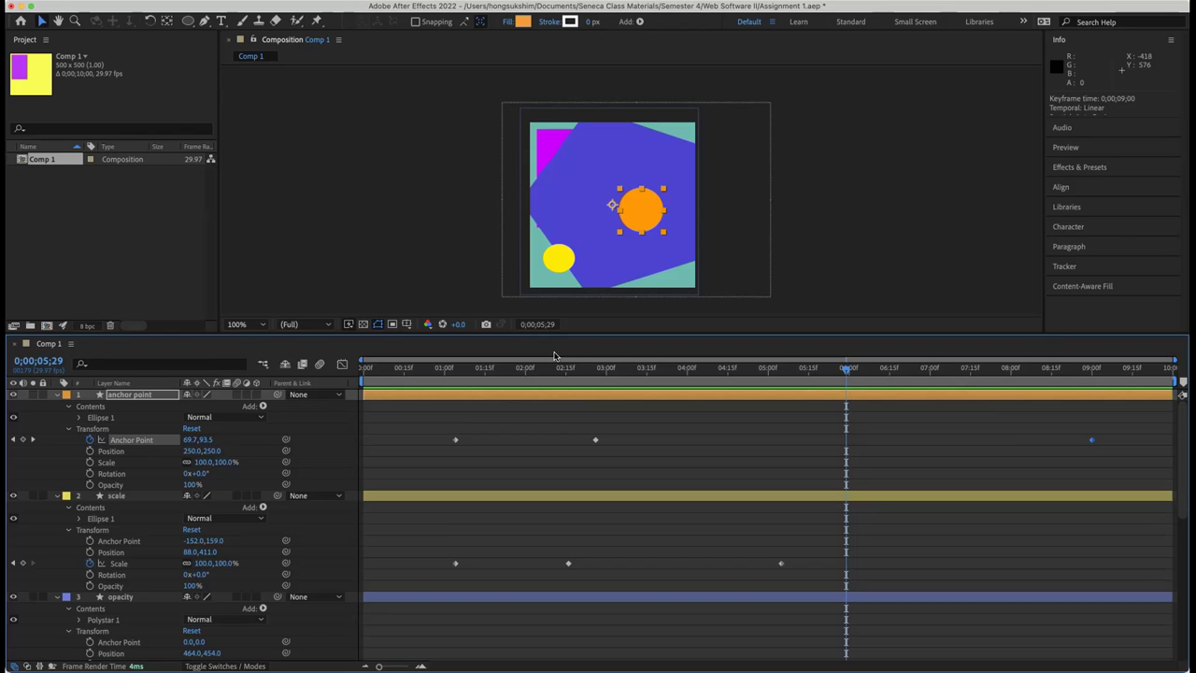
# Replay the composition from 0;00;00;00 to check the orange circle's retimed anchor point animation.
pyautogui.press('h')
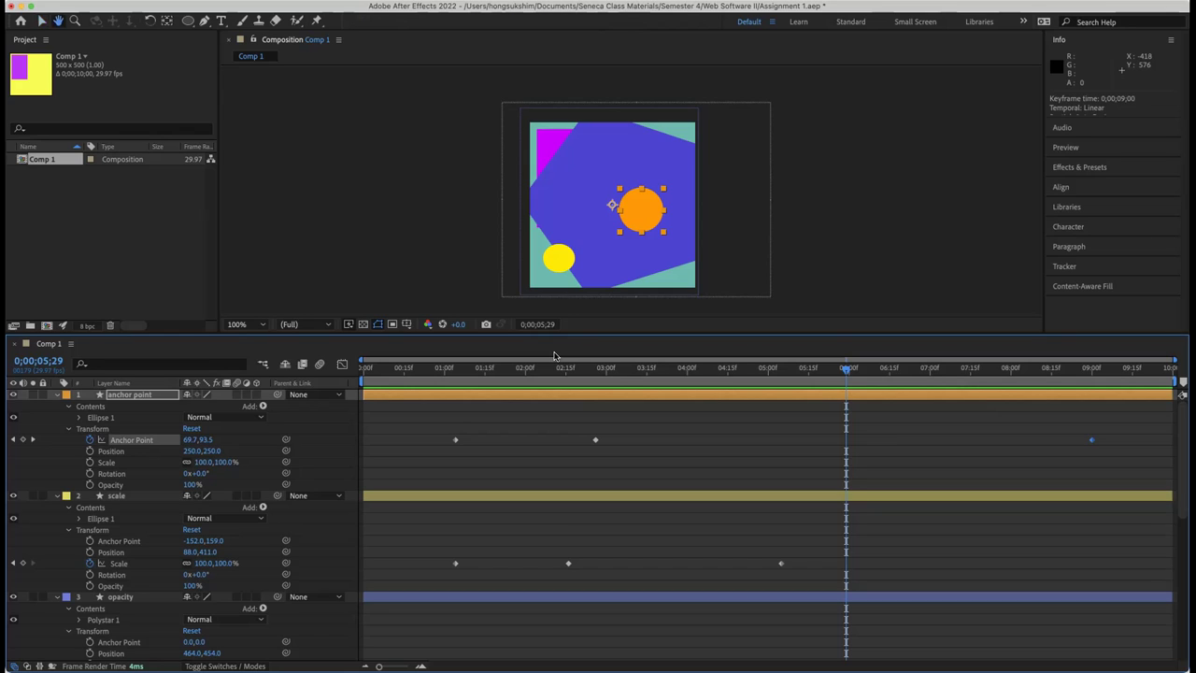
pyautogui.click(459, 294)
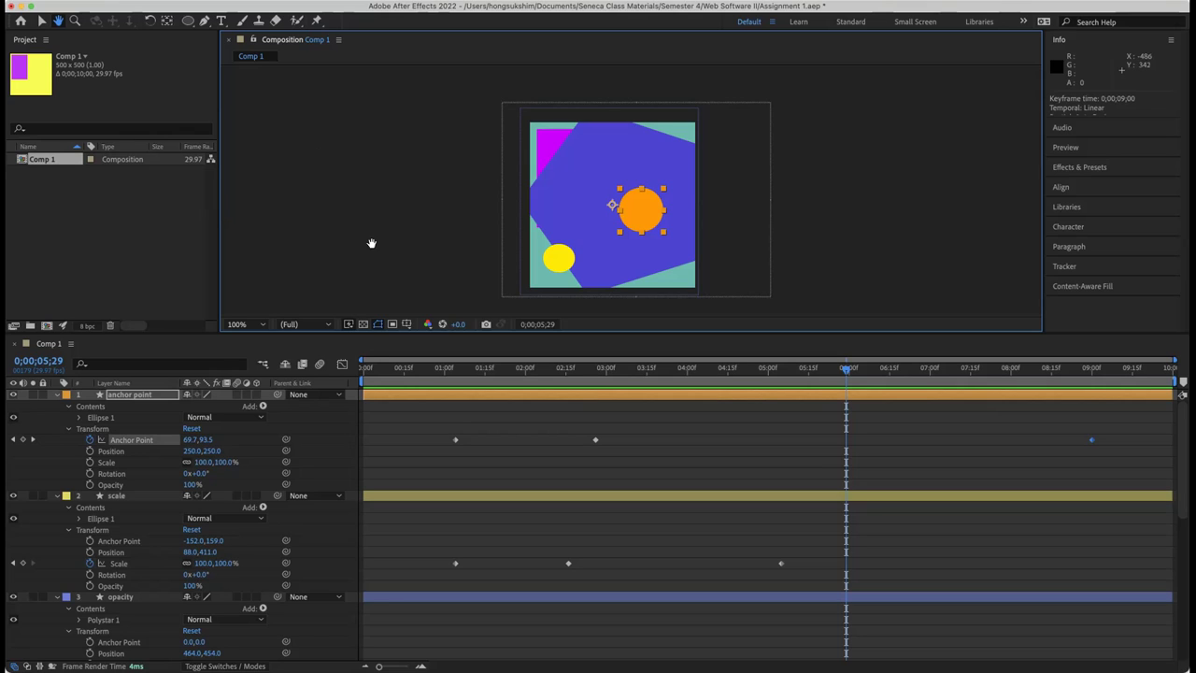
pyautogui.moveTo(612, 372); pyautogui.dragTo(318, 367)
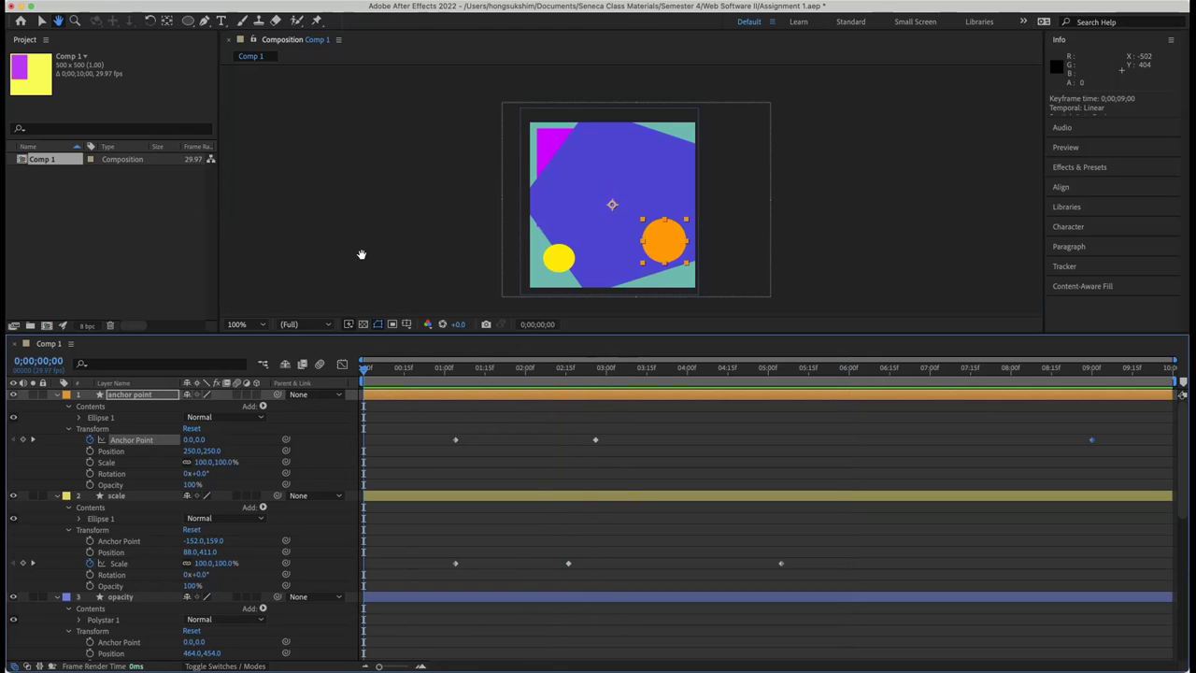
pyautogui.press('space')
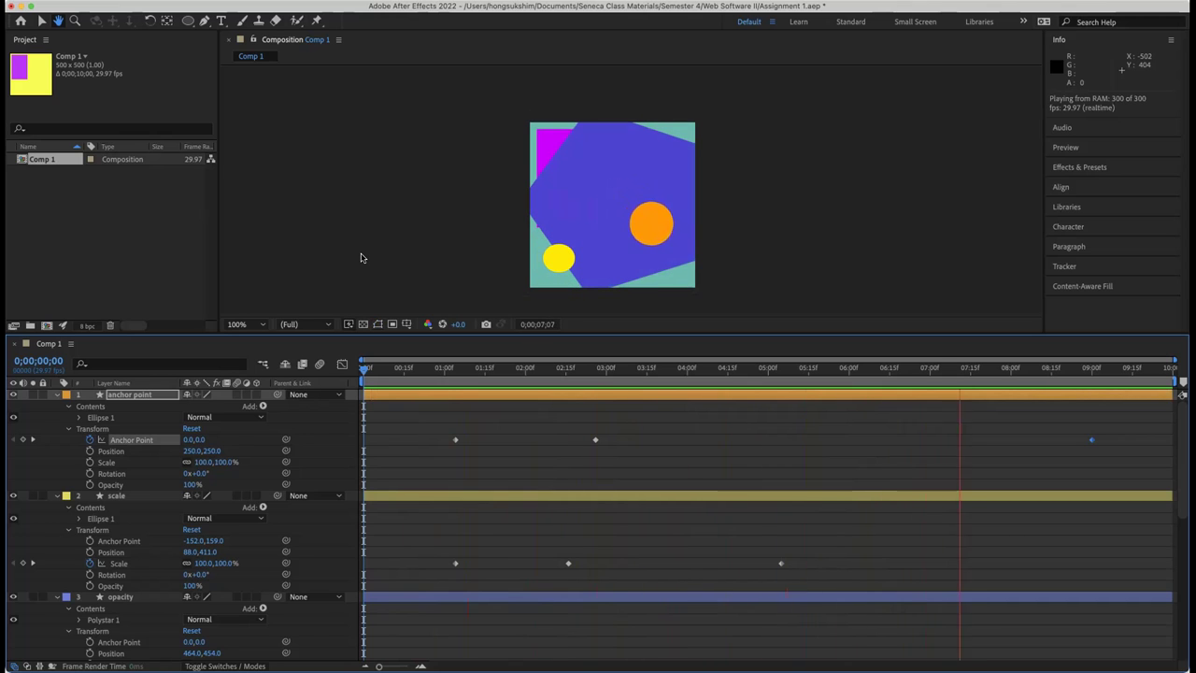
pyautogui.press('space')
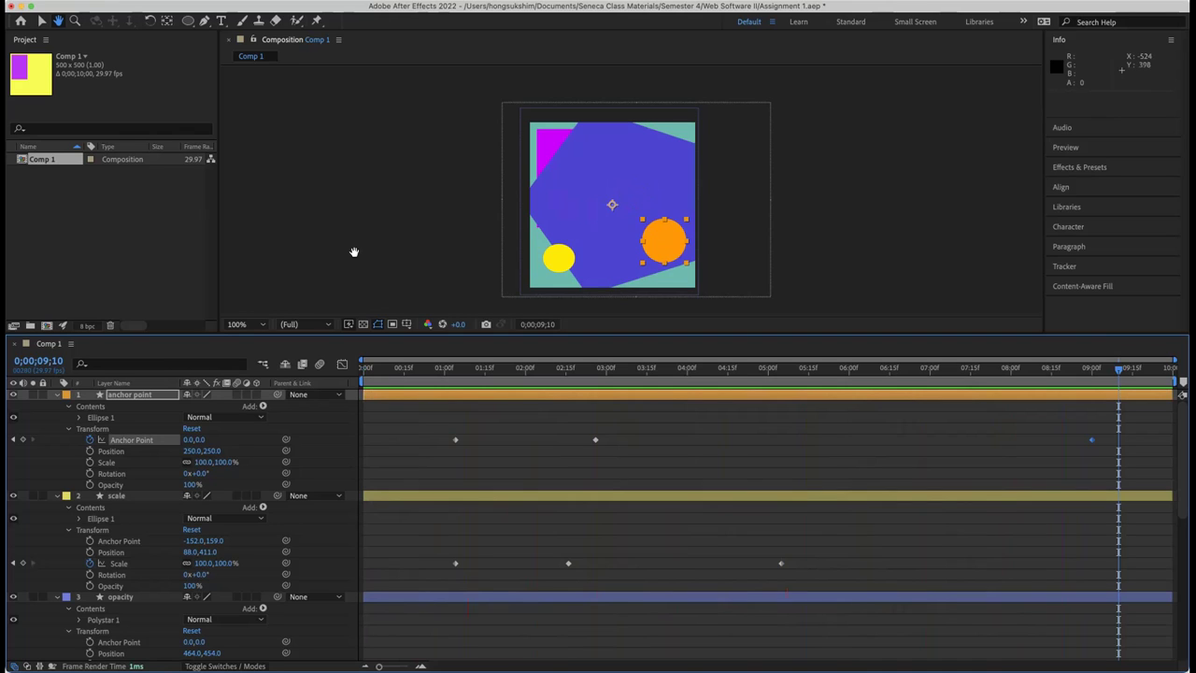
# Examine the Transform keyframes of all the layers, down to the position and background layers.
pyautogui.scroll(-5, 475, 476)
pyautogui.scroll(-3, 474, 484)
pyautogui.scroll(7, 475, 488)
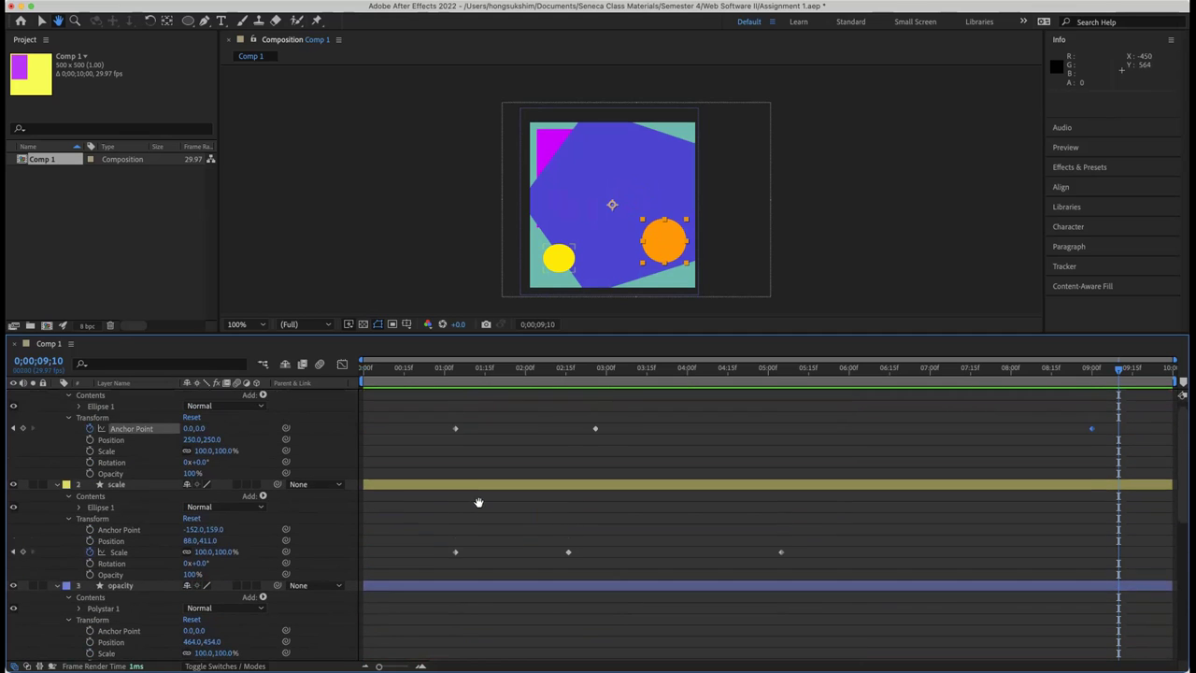
pyautogui.scroll(1, 477, 503)
pyautogui.scroll(-15, 478, 503)
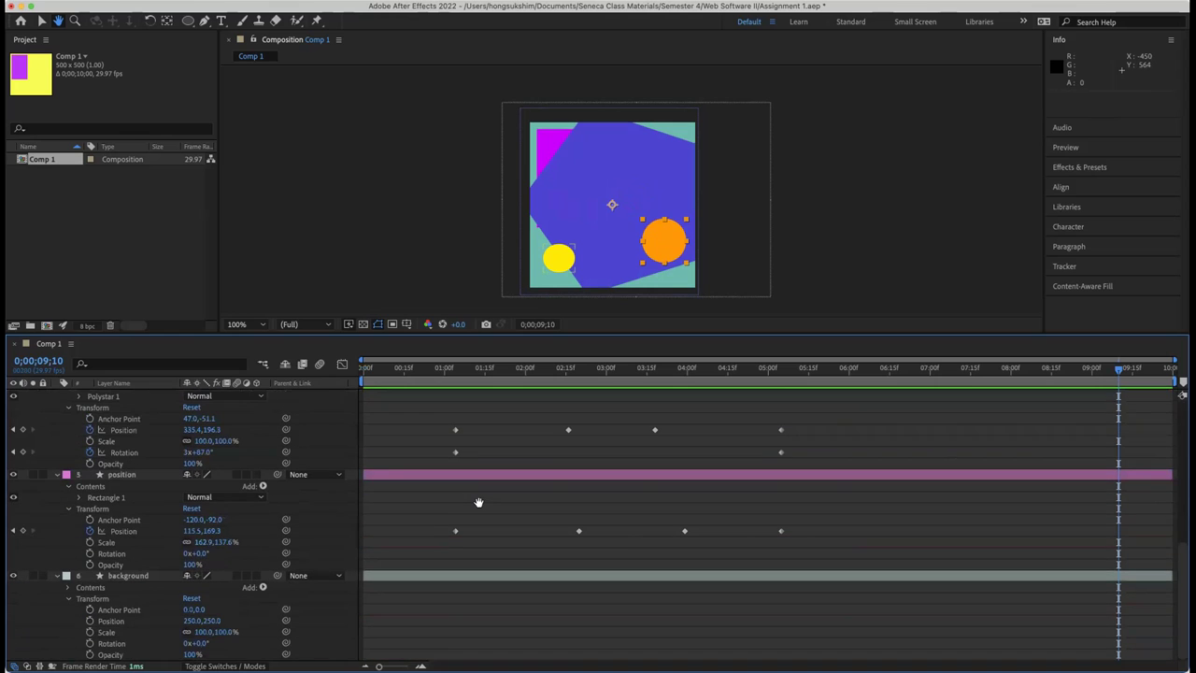
pyautogui.scroll(15, 477, 503)
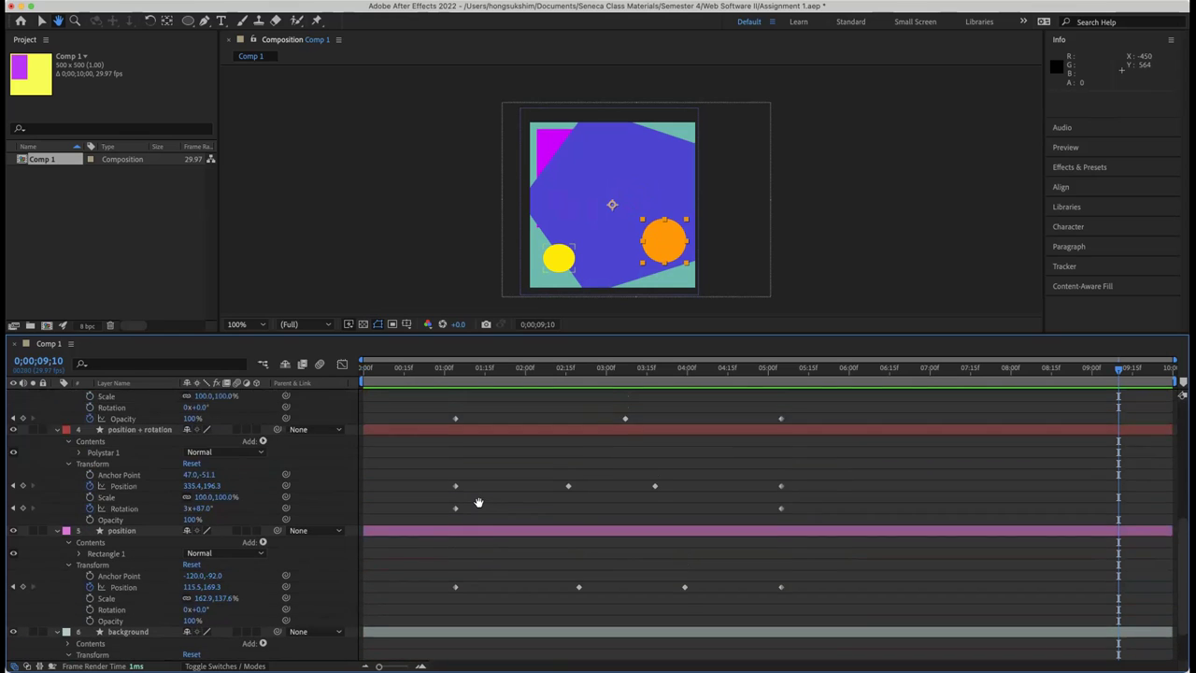
pyautogui.scroll(2, 476, 505)
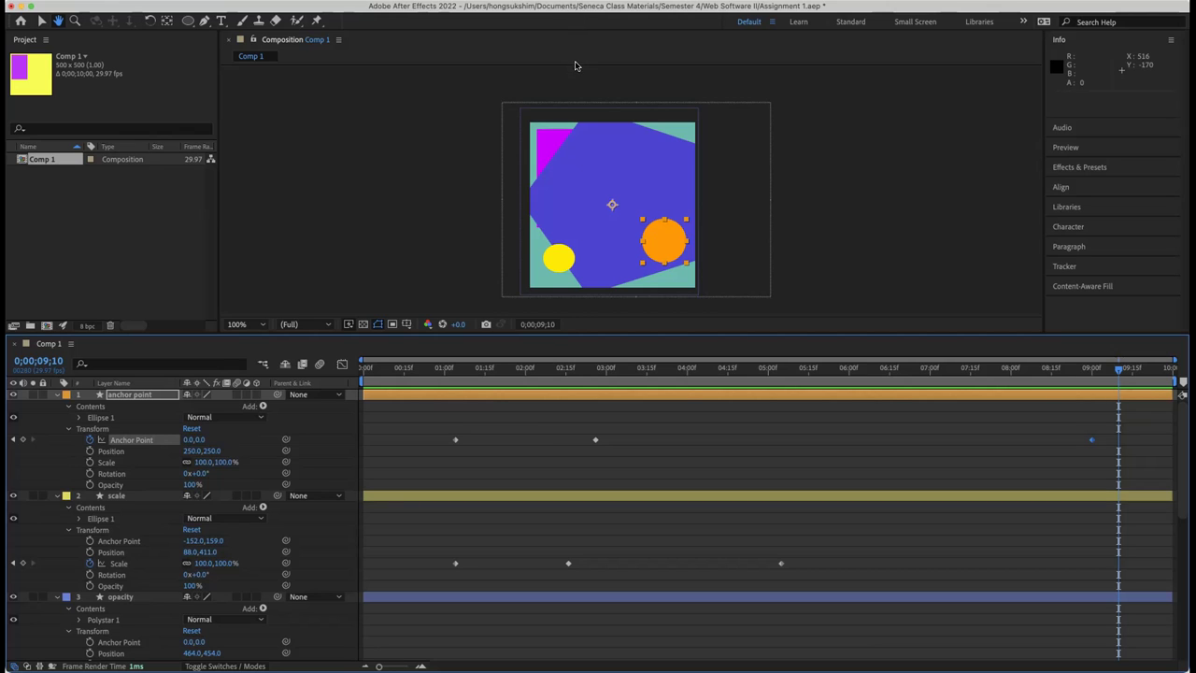
pyautogui.click(417, 153)
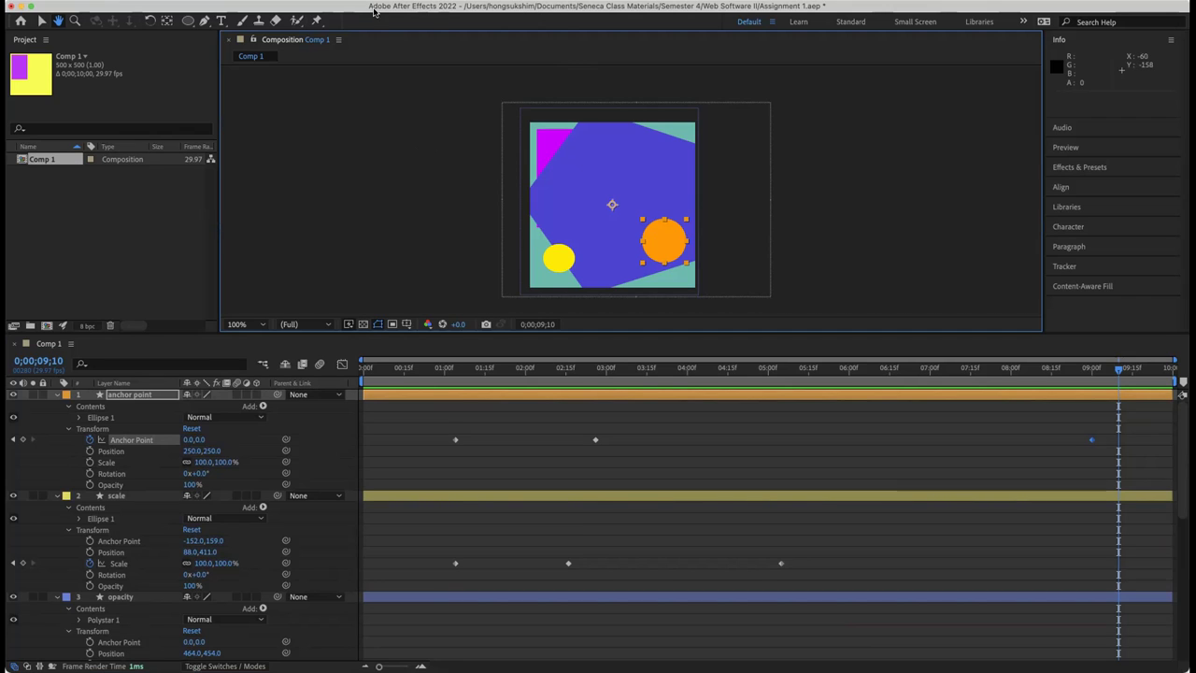
pyautogui.click(328, 16)
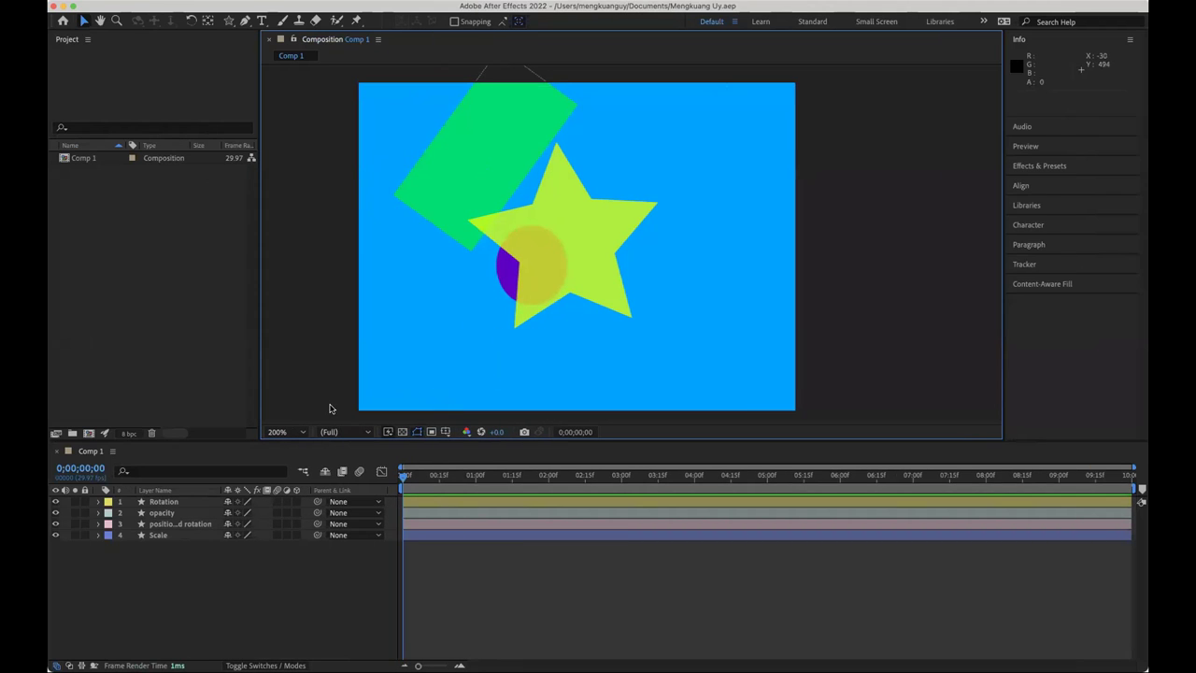
# Expand the Rotation and opacity layers, reveal the Rotation layer's Transform keyframes, and preview the composition.
pyautogui.click(99, 502)
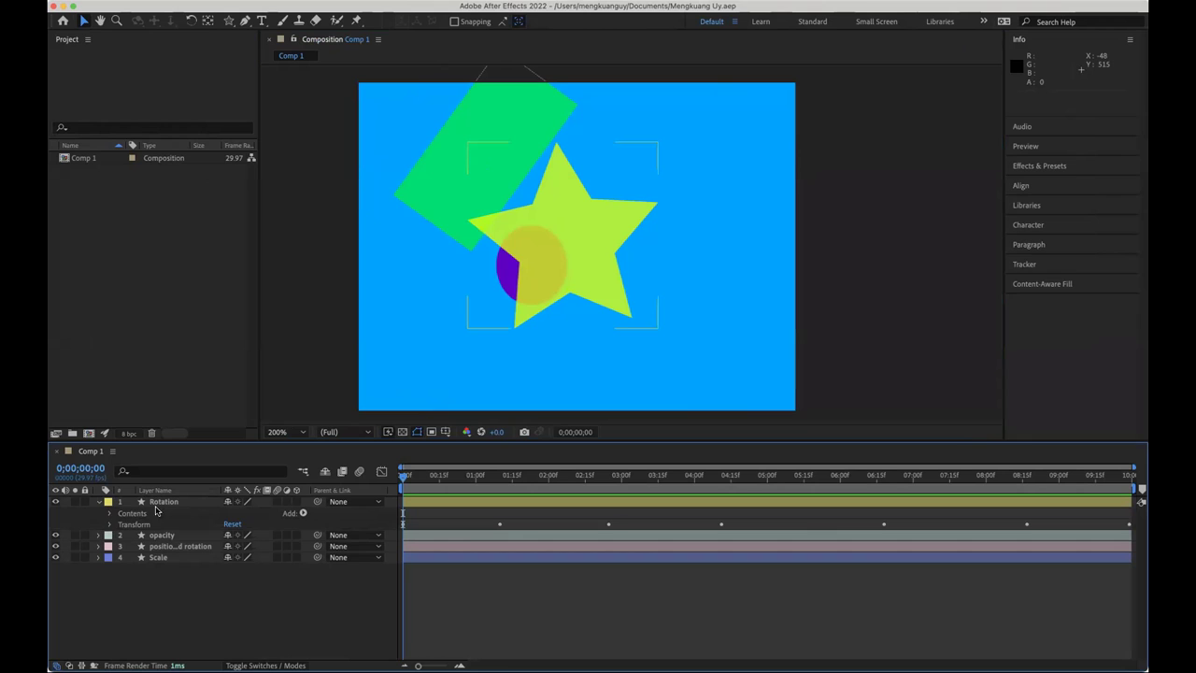
pyautogui.click(97, 534)
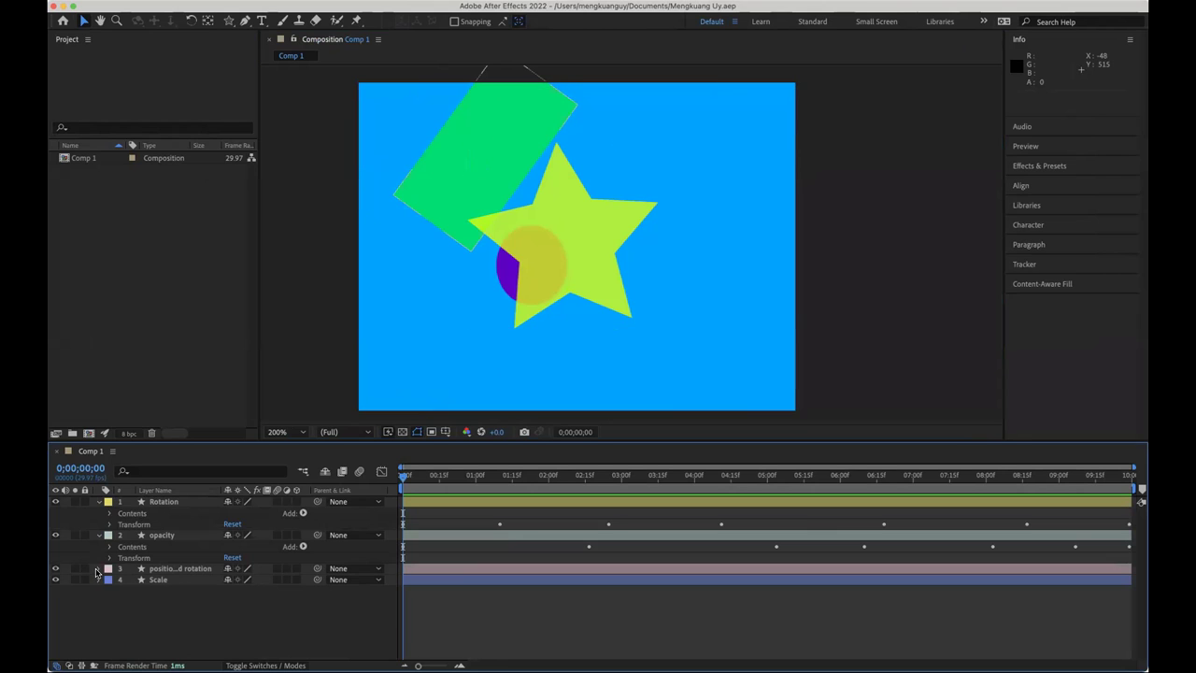
pyautogui.click(108, 524)
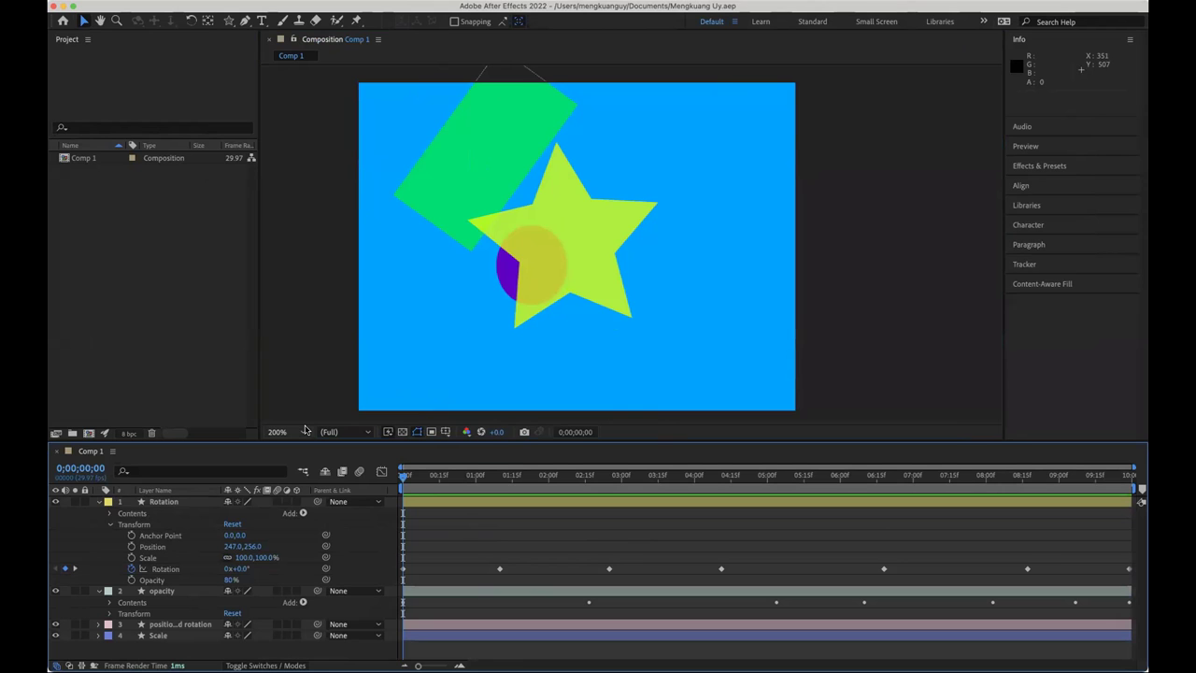
pyautogui.press('space')
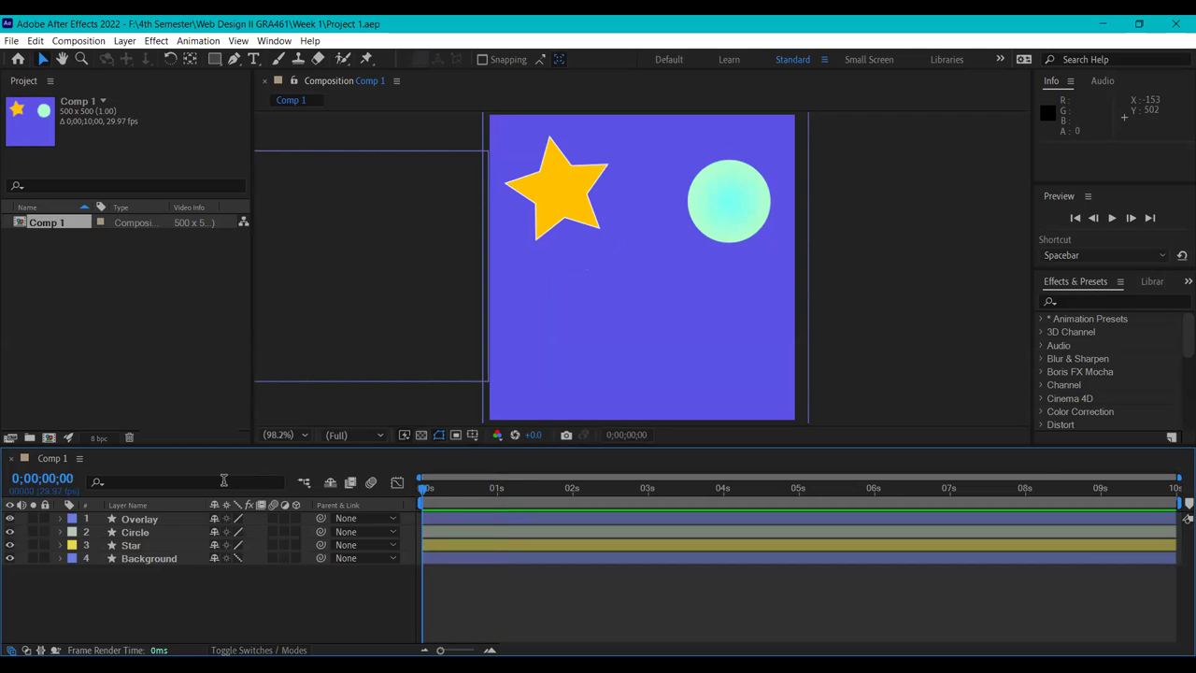
# Expand the Star layer and examine its Position and Rotation keyframes along the timeline.
pyautogui.click(61, 558)
pyautogui.click(61, 558)
pyautogui.click(62, 543)
pyautogui.click(62, 544)
pyautogui.scroll(-1, 93, 559)
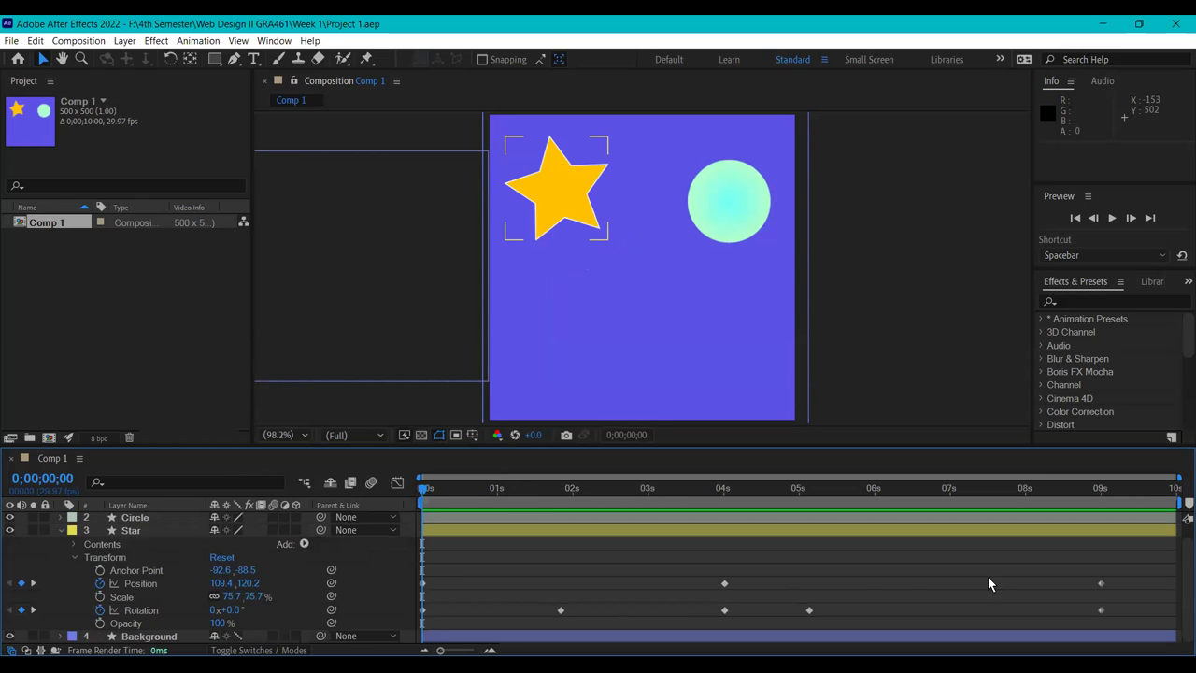
pyautogui.scroll(1, 561, 570)
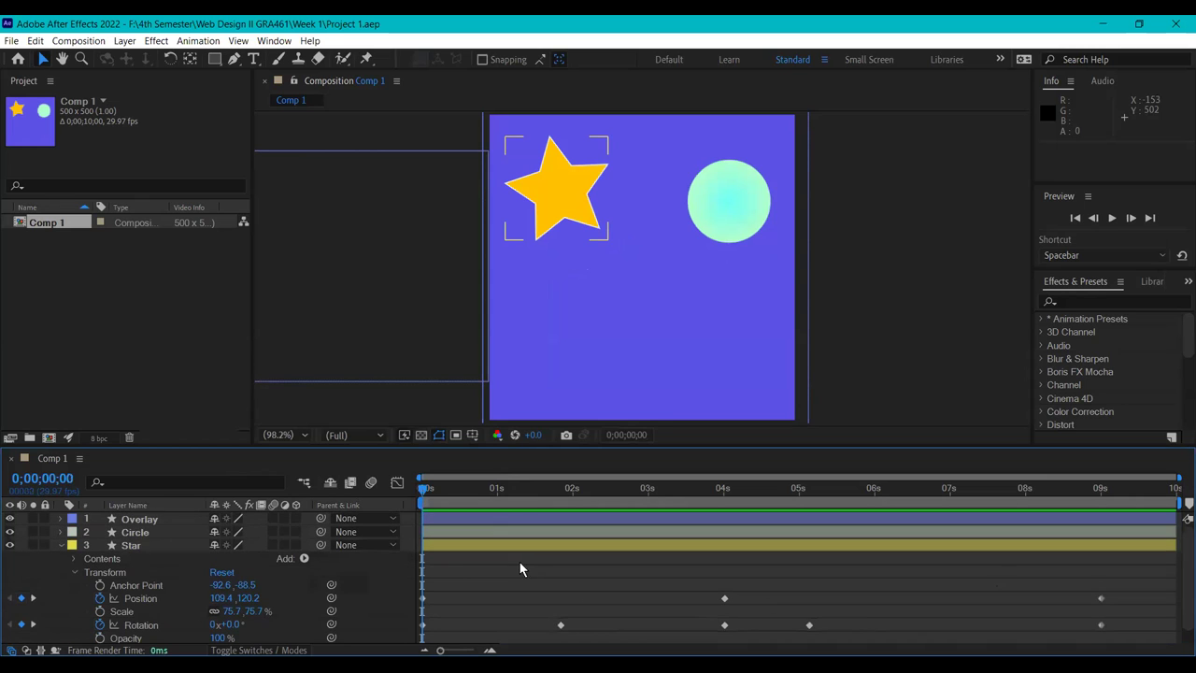
pyautogui.click(443, 532)
pyautogui.click(432, 518)
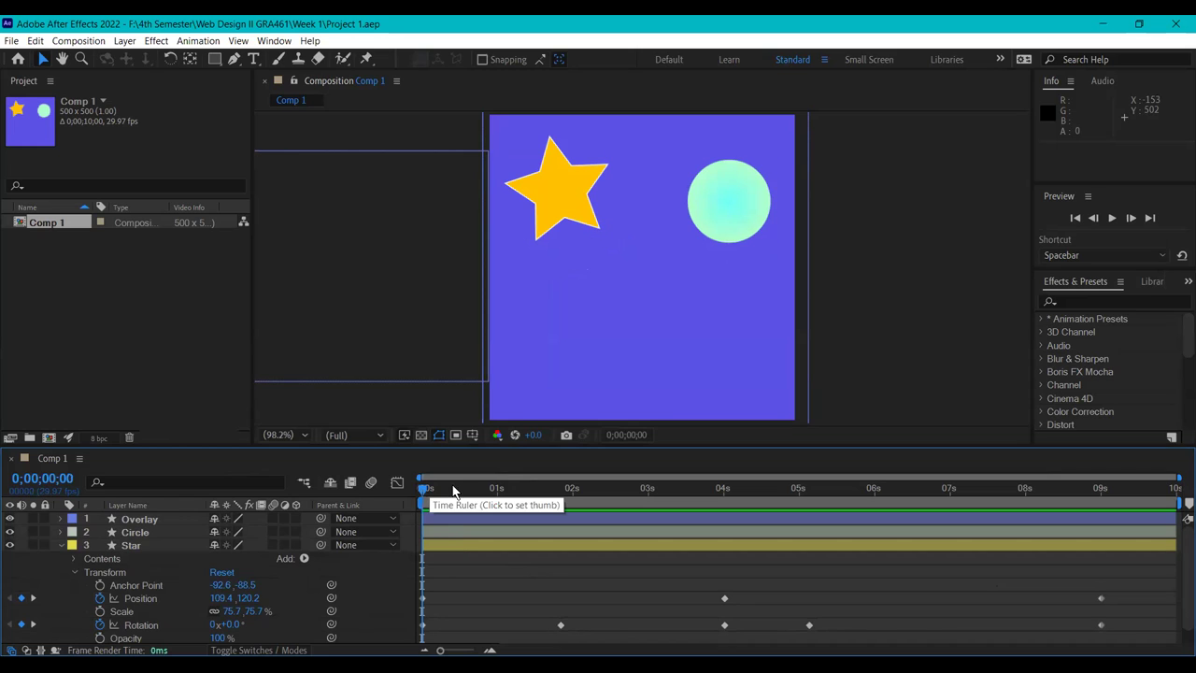
# Preview the star, circle and overlay animation, then return the playhead to 0;00;00;00.
pyautogui.press('space')
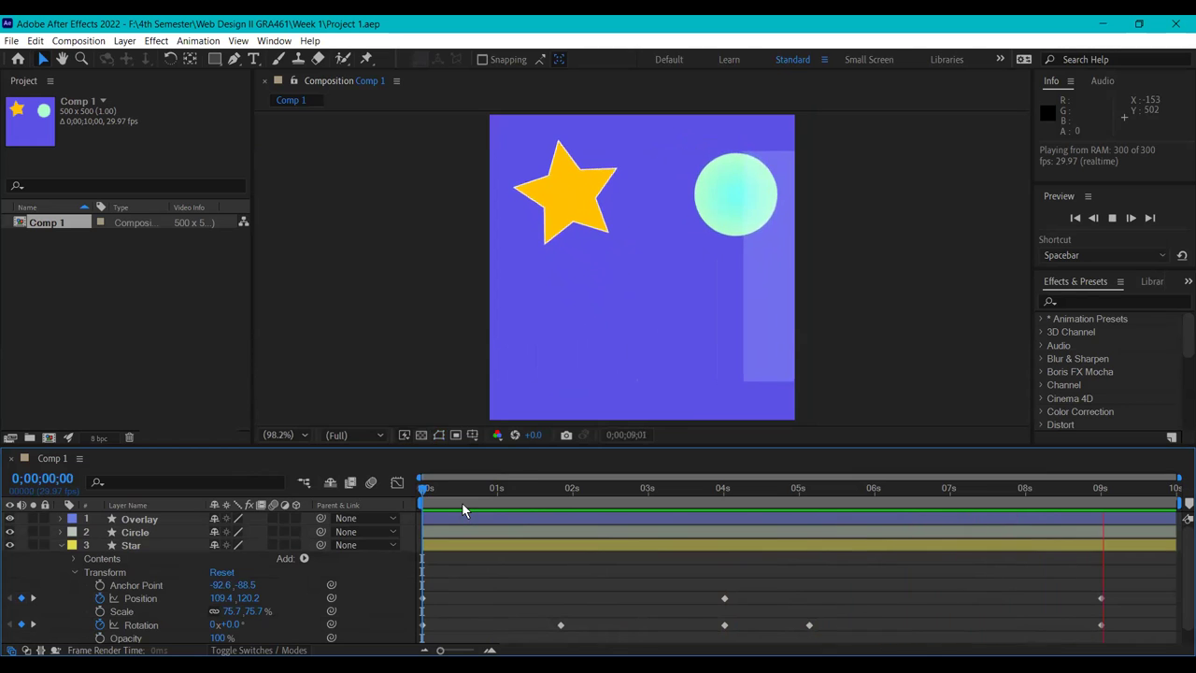
pyautogui.press('space')
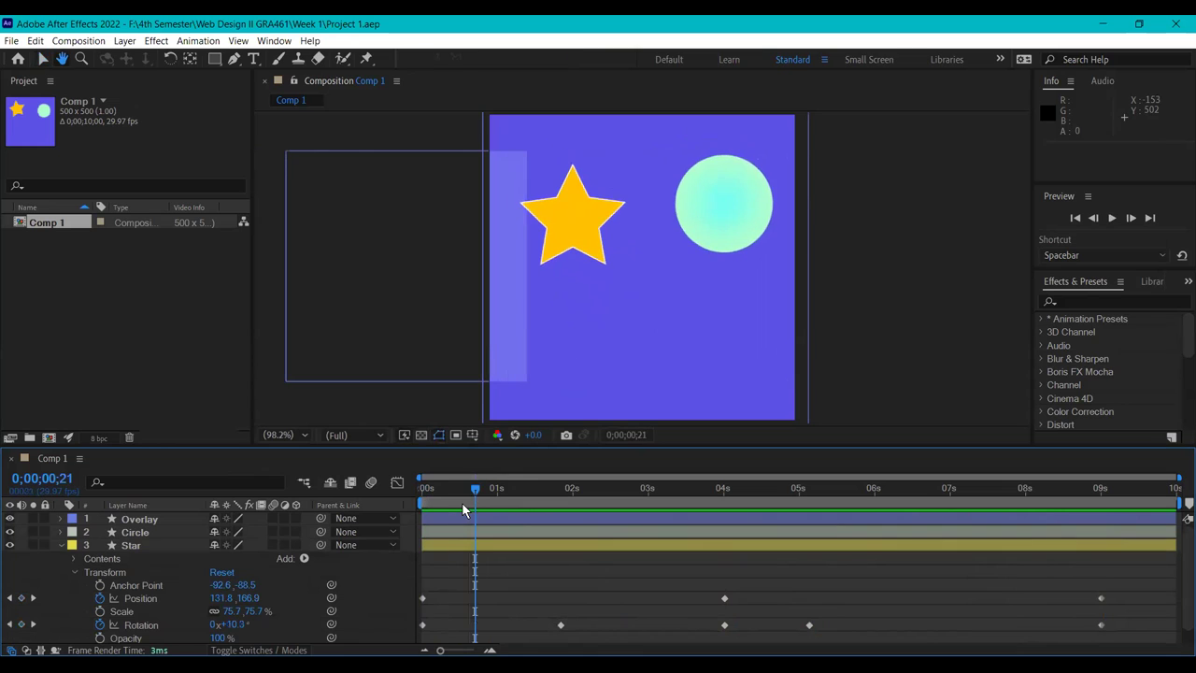
pyautogui.moveTo(475, 489); pyautogui.dragTo(399, 490)
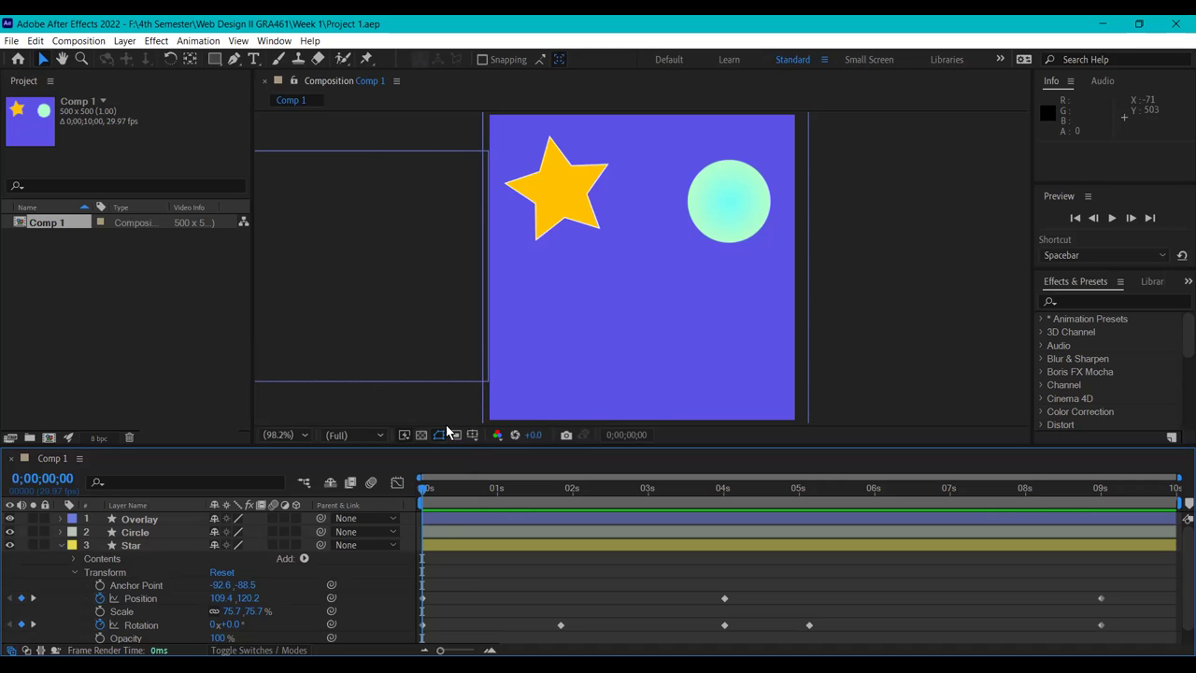
pyautogui.click(131, 543)
pyautogui.click(67, 535)
pyautogui.click(371, 267)
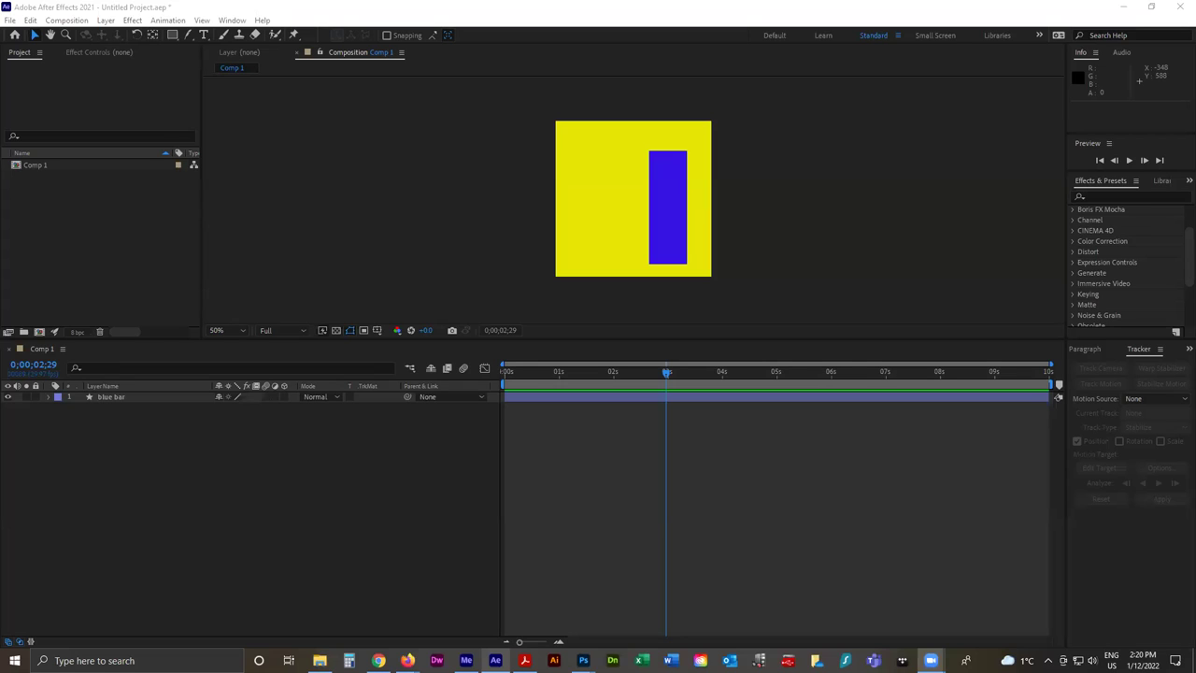
pyautogui.click(424, 277)
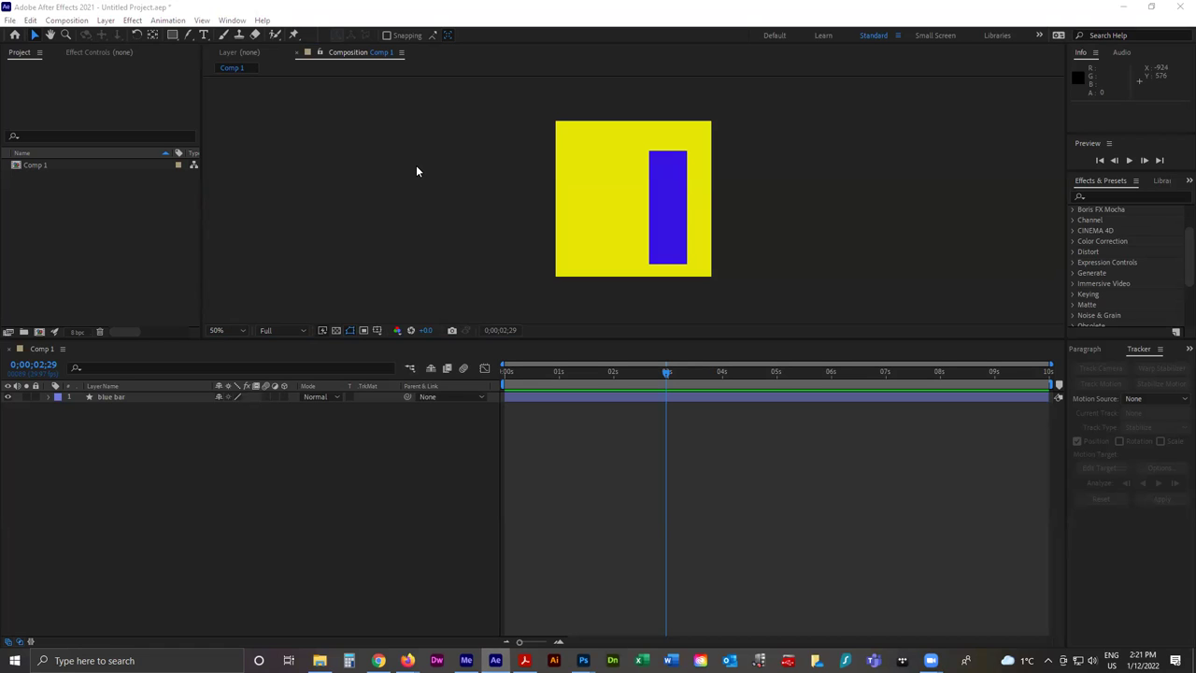
# Draw a green circle with the Ellipse tool to the left of the blue bar and move it slightly down.
pyautogui.click(306, 126)
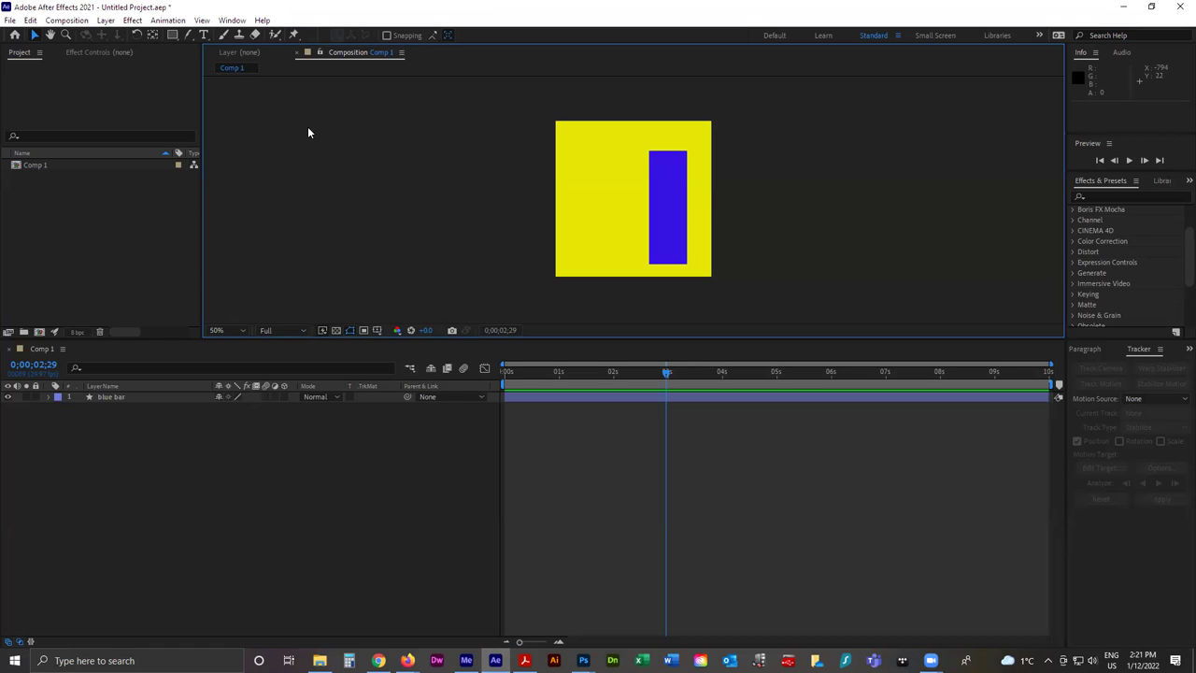
pyautogui.click(230, 82)
pyautogui.click(174, 35)
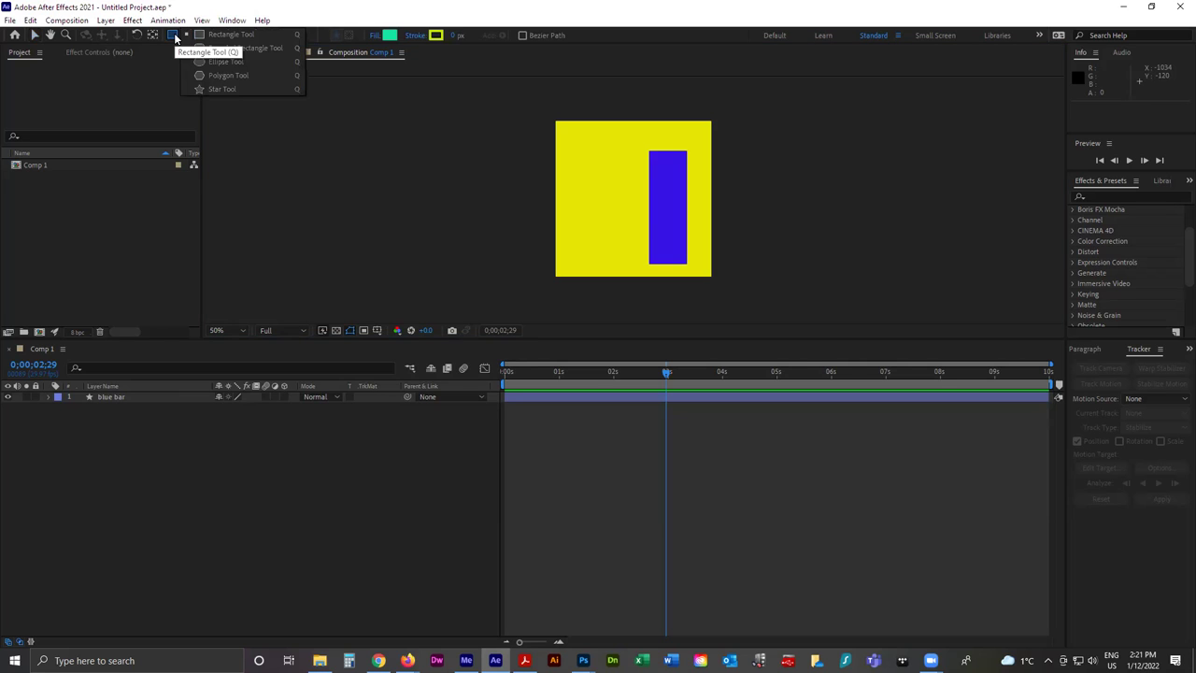
pyautogui.click(226, 62)
pyautogui.moveTo(580, 134)
pyautogui.mouseDown()
pyautogui.moveTo(601, 169)
pyautogui.moveTo(634, 187)
pyautogui.mouseUp()
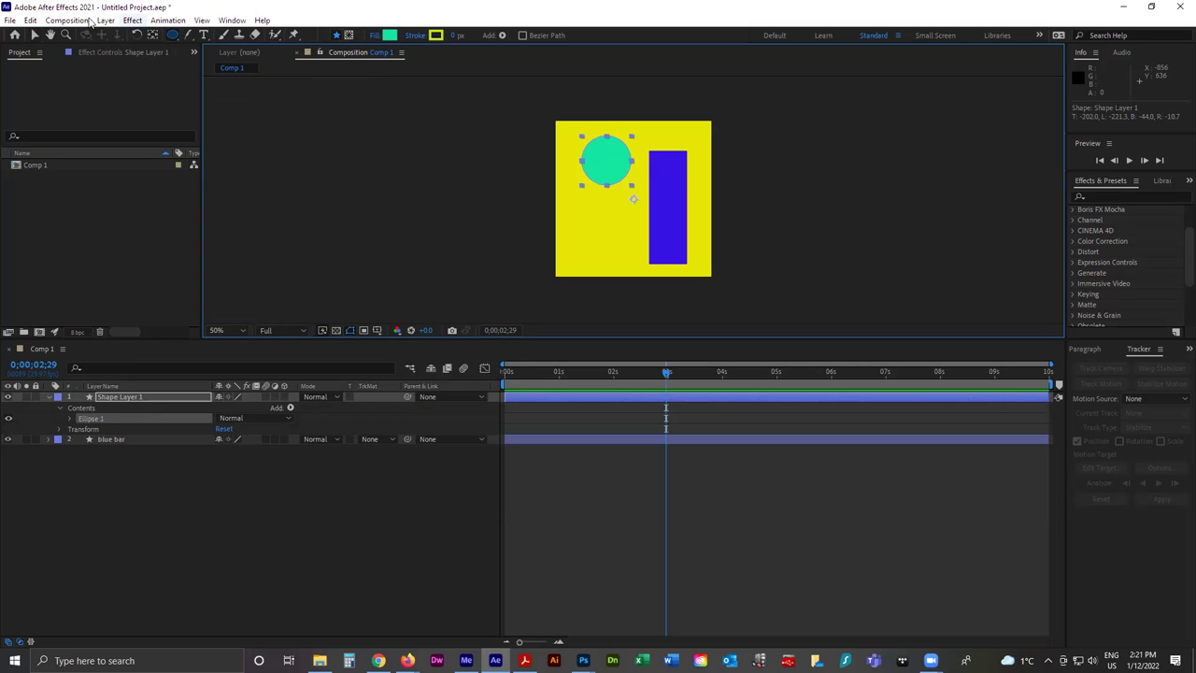
pyautogui.click(35, 38)
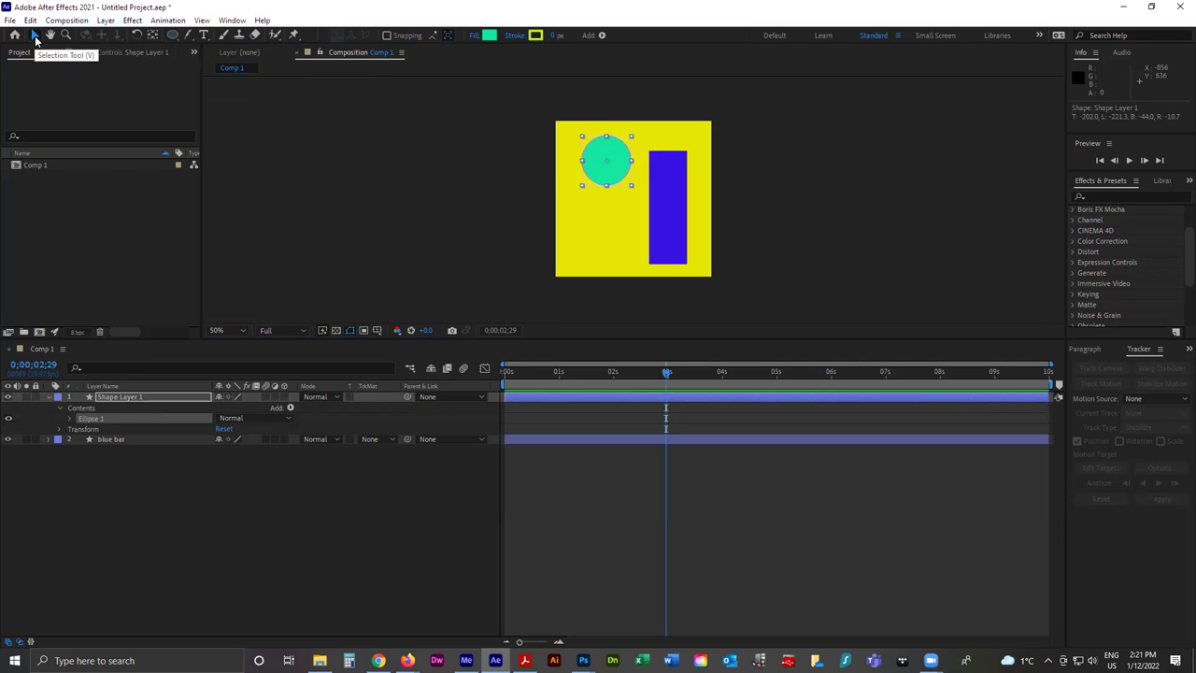
pyautogui.click(282, 508)
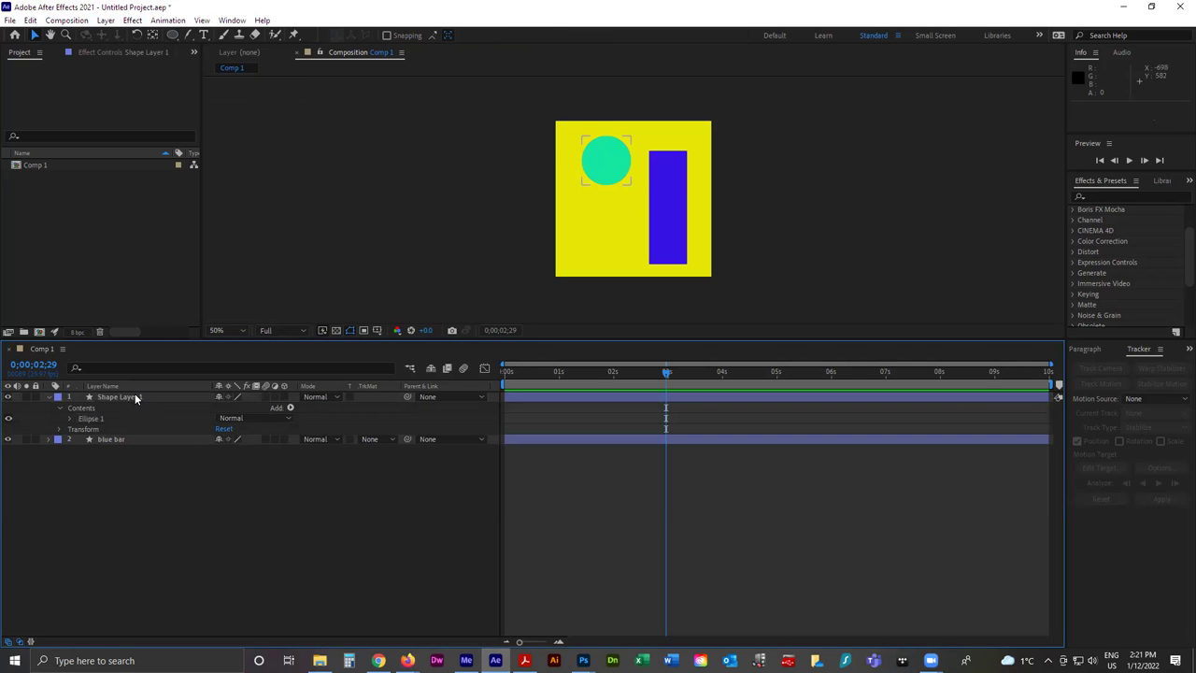
pyautogui.moveTo(600, 172); pyautogui.dragTo(594, 200)
pyautogui.click(424, 223)
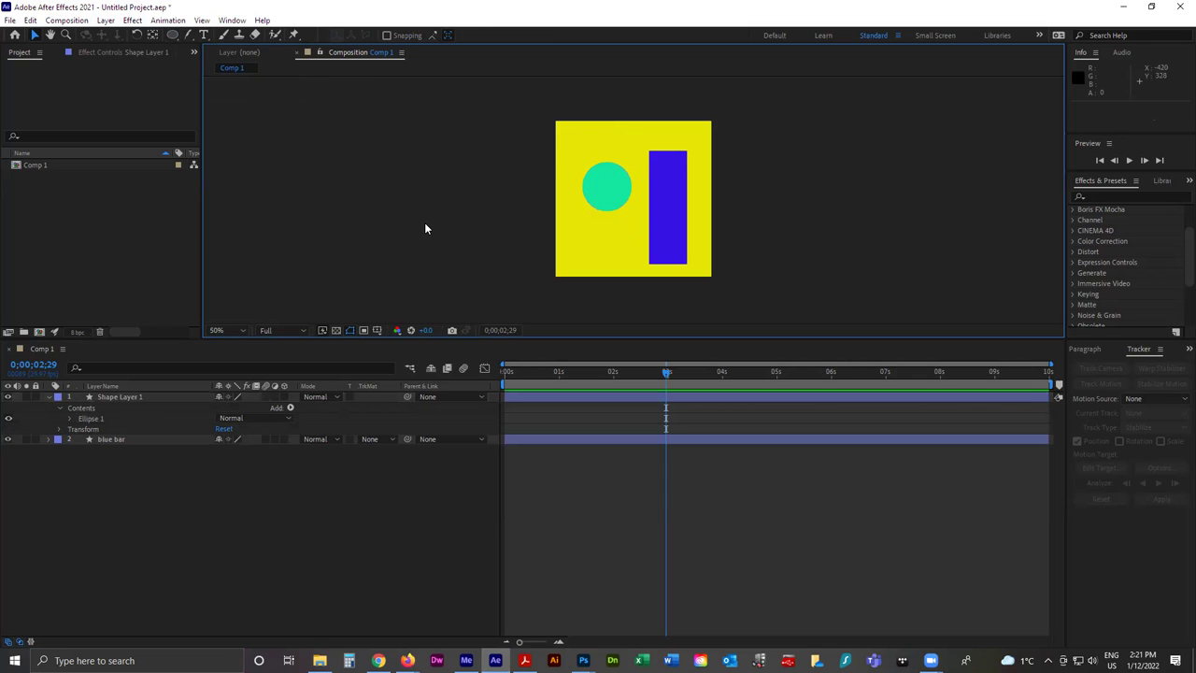
# Draw a large green pentagon with the Polygon tool over the circle and blue bar, and move it to position 270, 346.
pyautogui.moveTo(173, 39); pyautogui.dragTo(233, 65)
pyautogui.moveTo(629, 159); pyautogui.dragTo(603, 78)
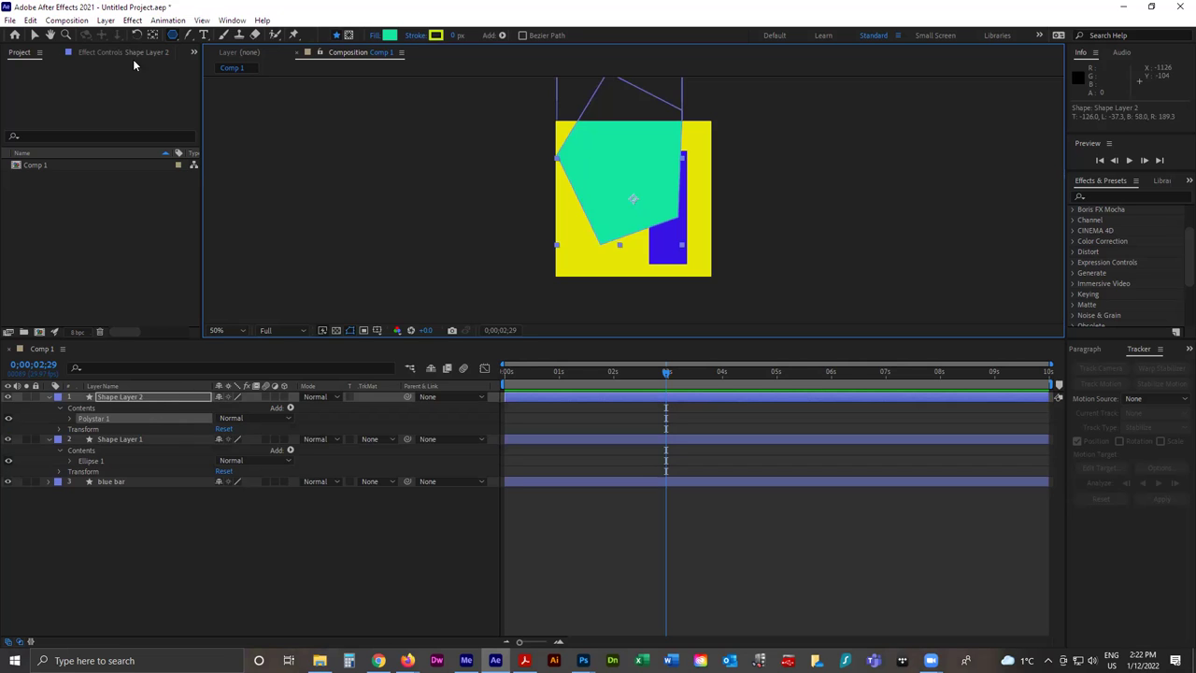
pyautogui.click(34, 35)
pyautogui.moveTo(646, 186); pyautogui.dragTo(652, 213)
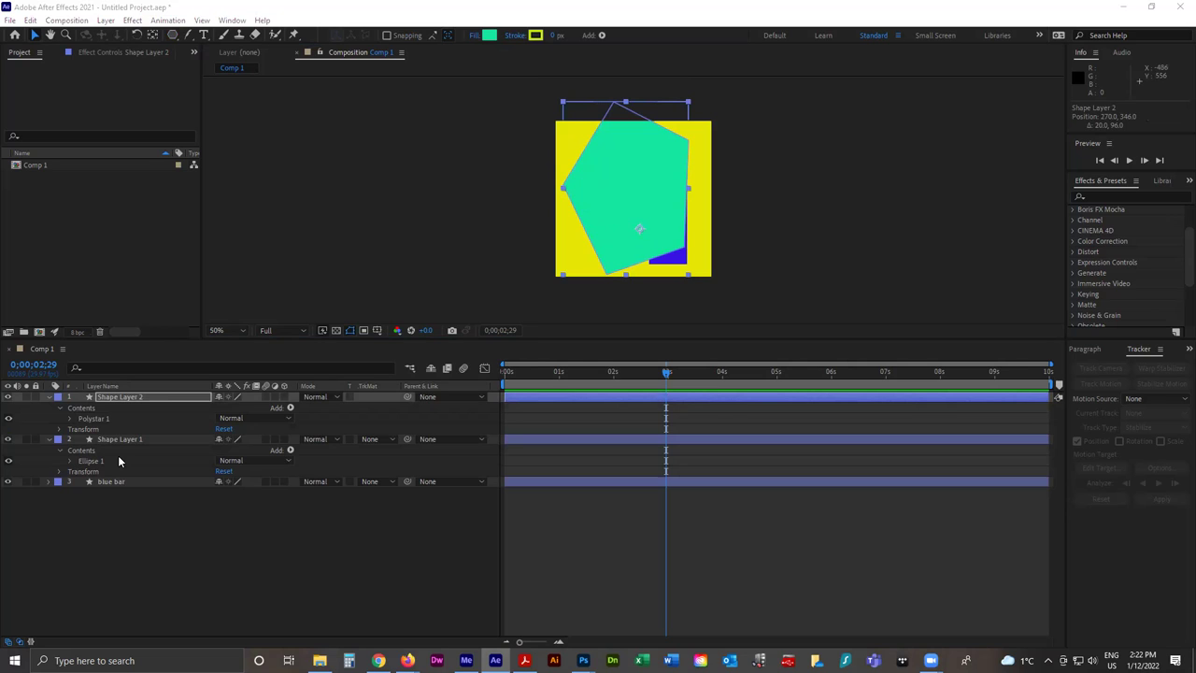
# Delete the pentagon, circle and blue bar layers together from Comp 1.
pyautogui.click(787, 126)
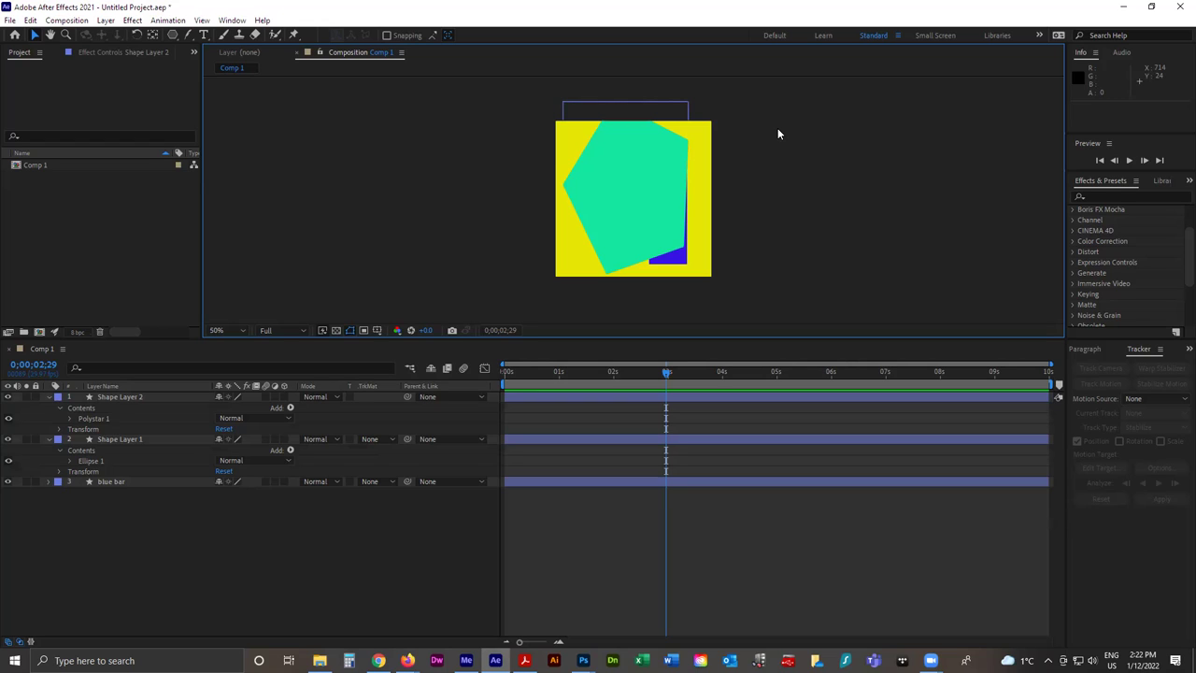
pyautogui.click(125, 396)
pyautogui.keyDown('shift'); pyautogui.click(127, 484); pyautogui.keyUp('shift')
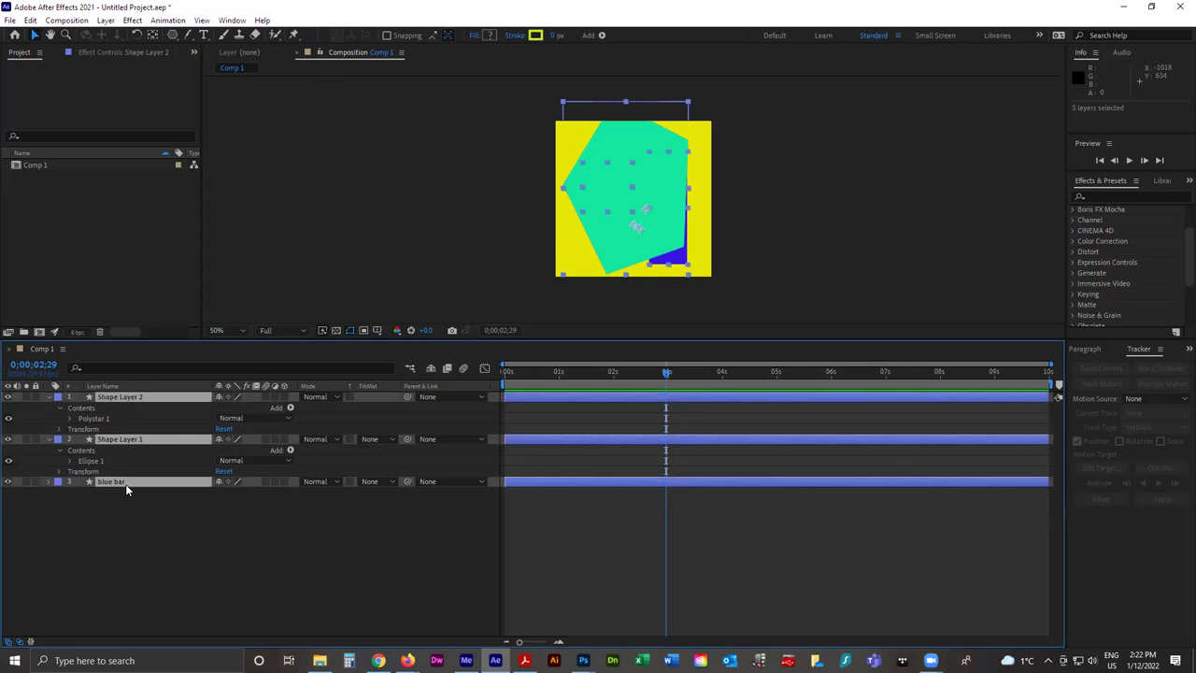
pyautogui.press('Delete')
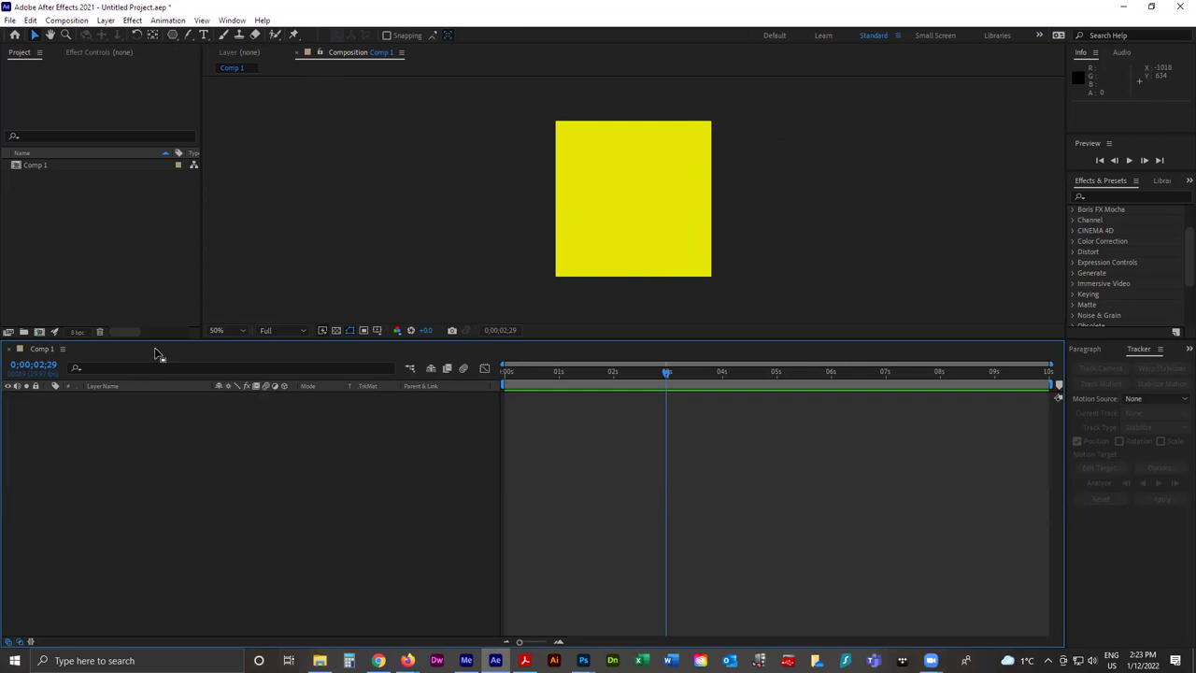
# Draw a green pentagon in the upper-left area of the empty yellow composition and move it down and slightly right.
pyautogui.click(174, 35)
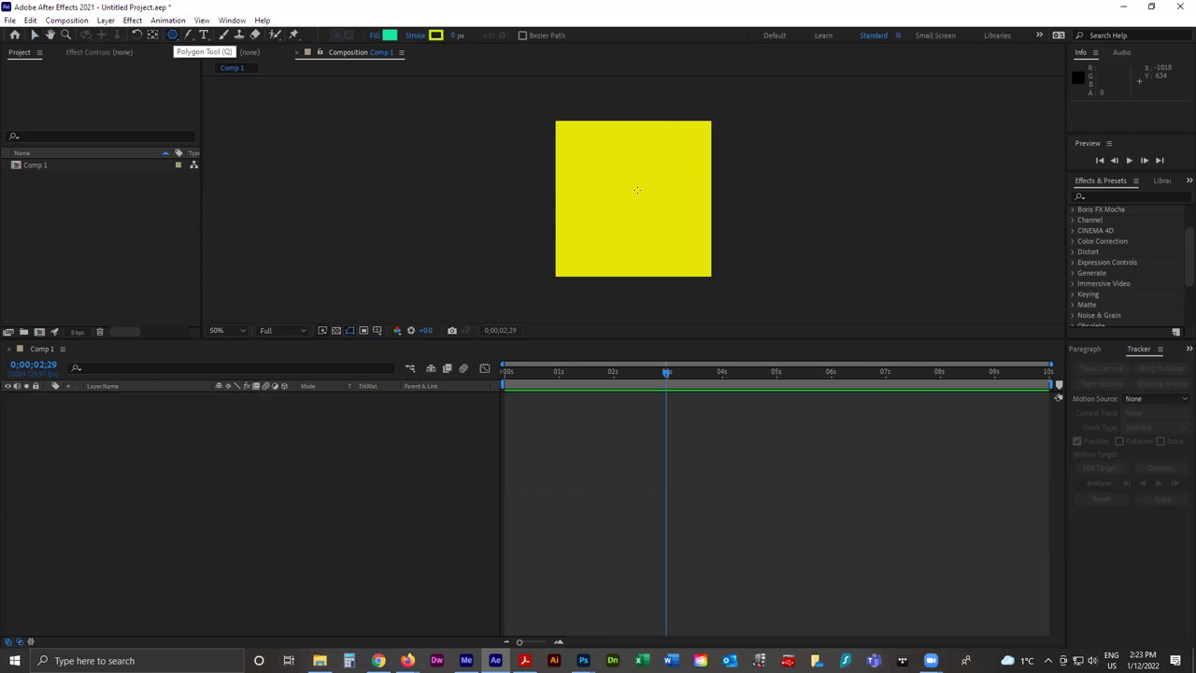
pyautogui.moveTo(595, 160); pyautogui.dragTo(636, 199)
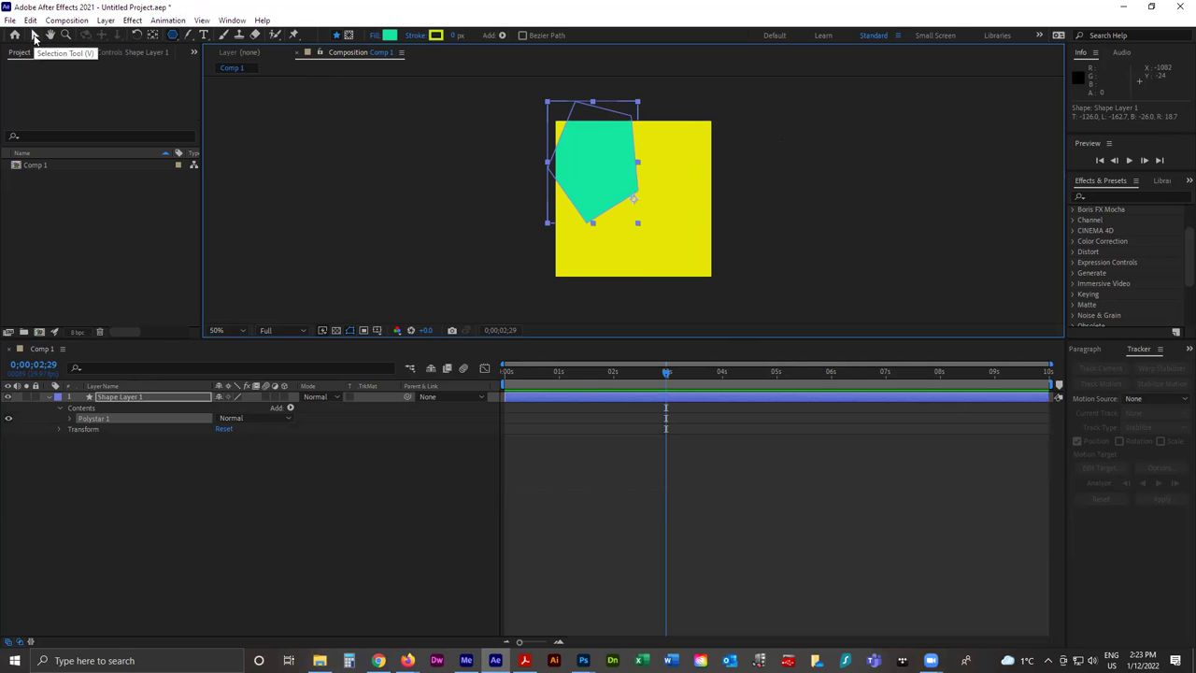
pyautogui.click(35, 36)
pyautogui.moveTo(604, 190); pyautogui.dragTo(619, 215)
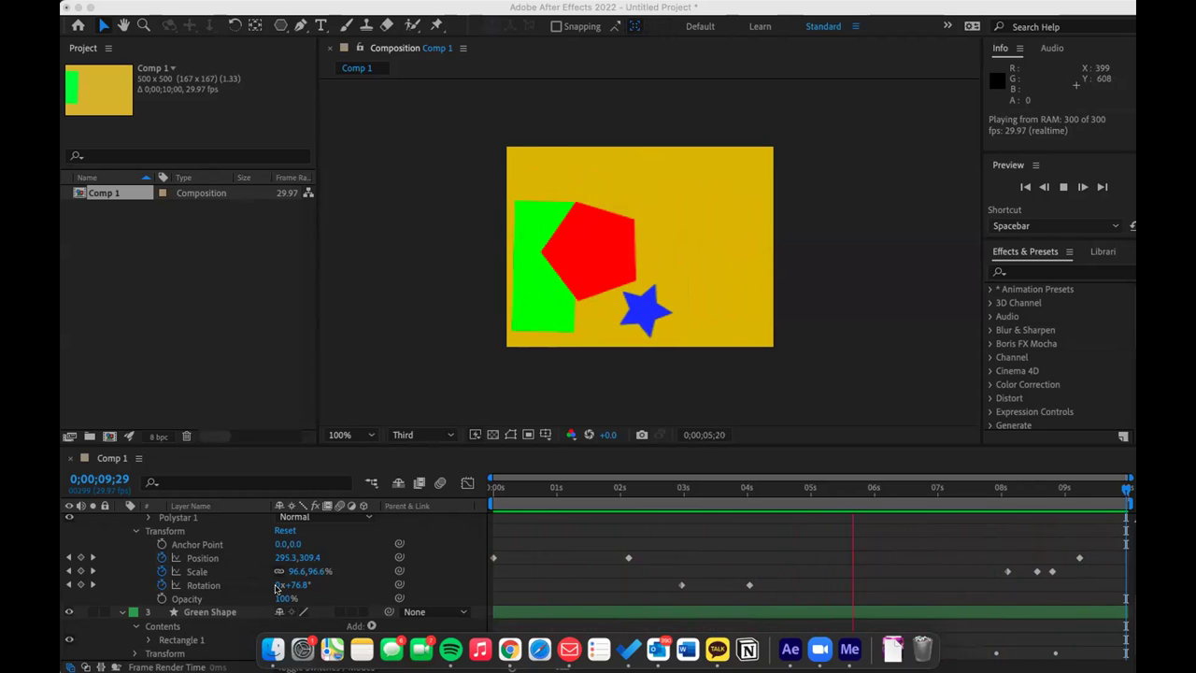
# Check the blue star's first Scale keyframe while the animation plays, with the playhead reset to 0;00;00;00.
pyautogui.click(1006, 573)
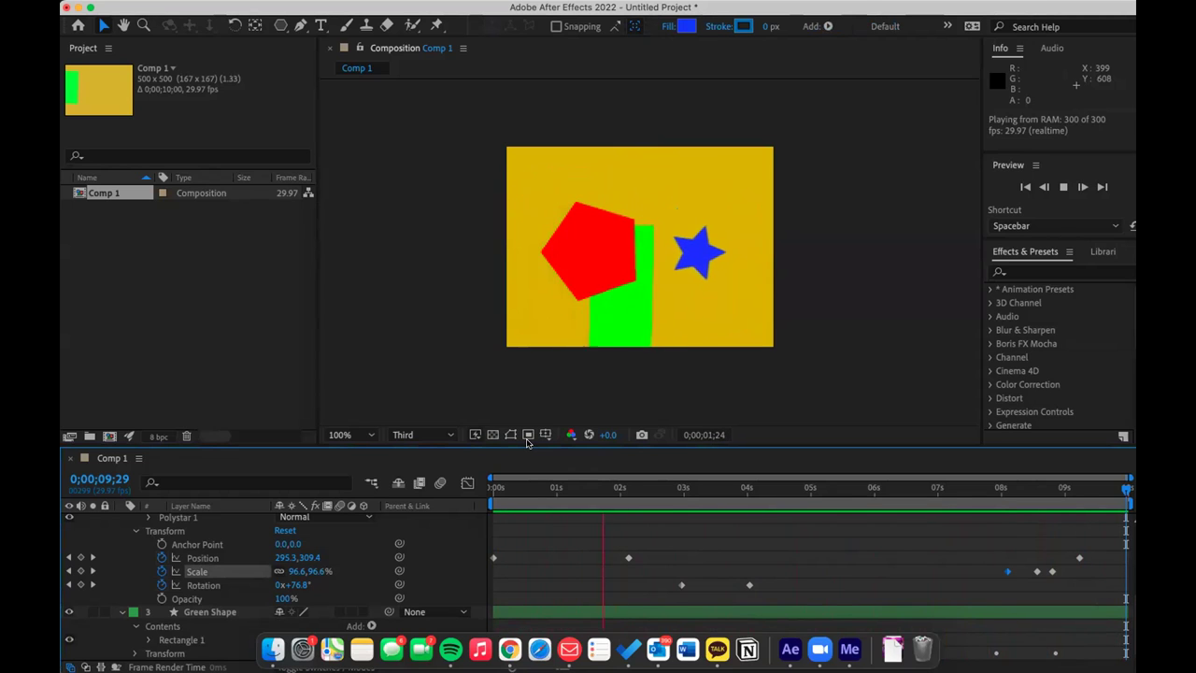
pyautogui.press('Home')
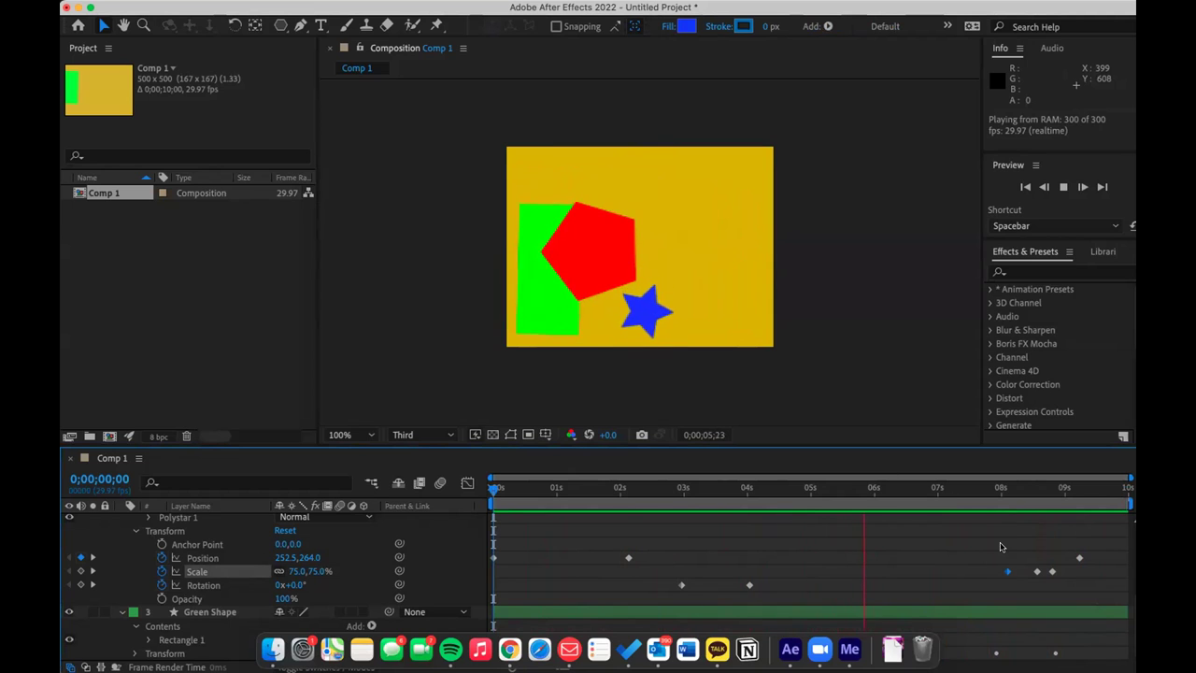
pyautogui.click(643, 357)
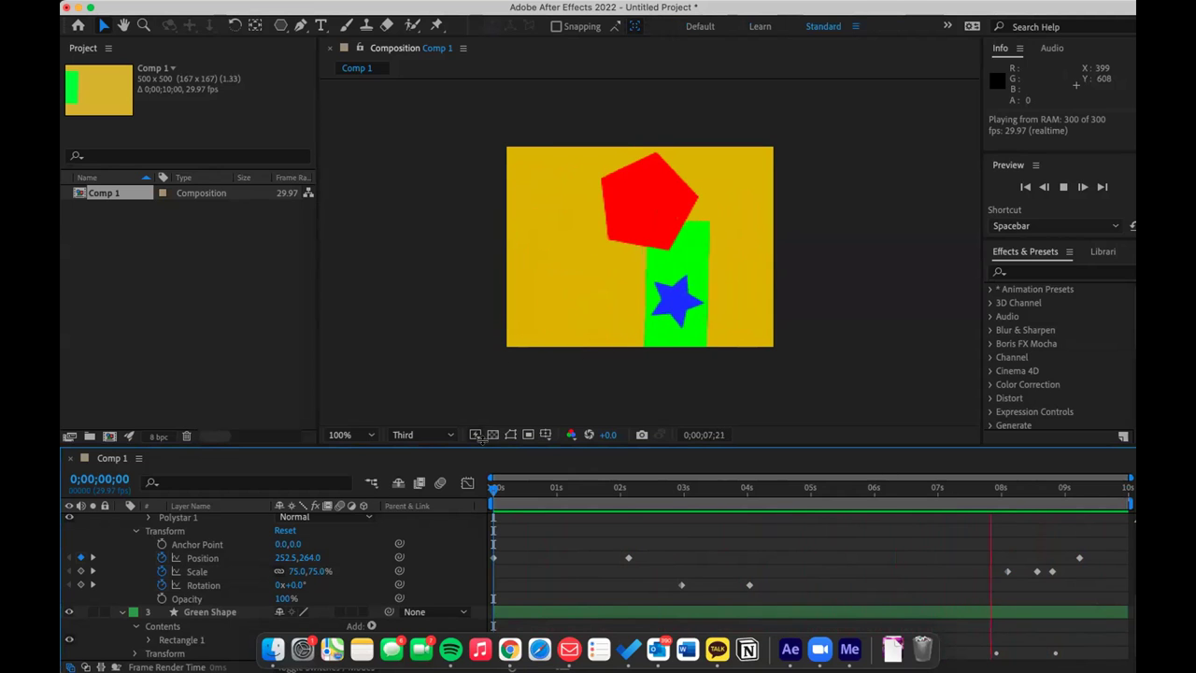
pyautogui.press('space')
# Add an Opacity keyframe of 45% to the blue star's layer at 0;00;06;18 and preview the animation.
pyautogui.click(1008, 571)
pyautogui.click(163, 598)
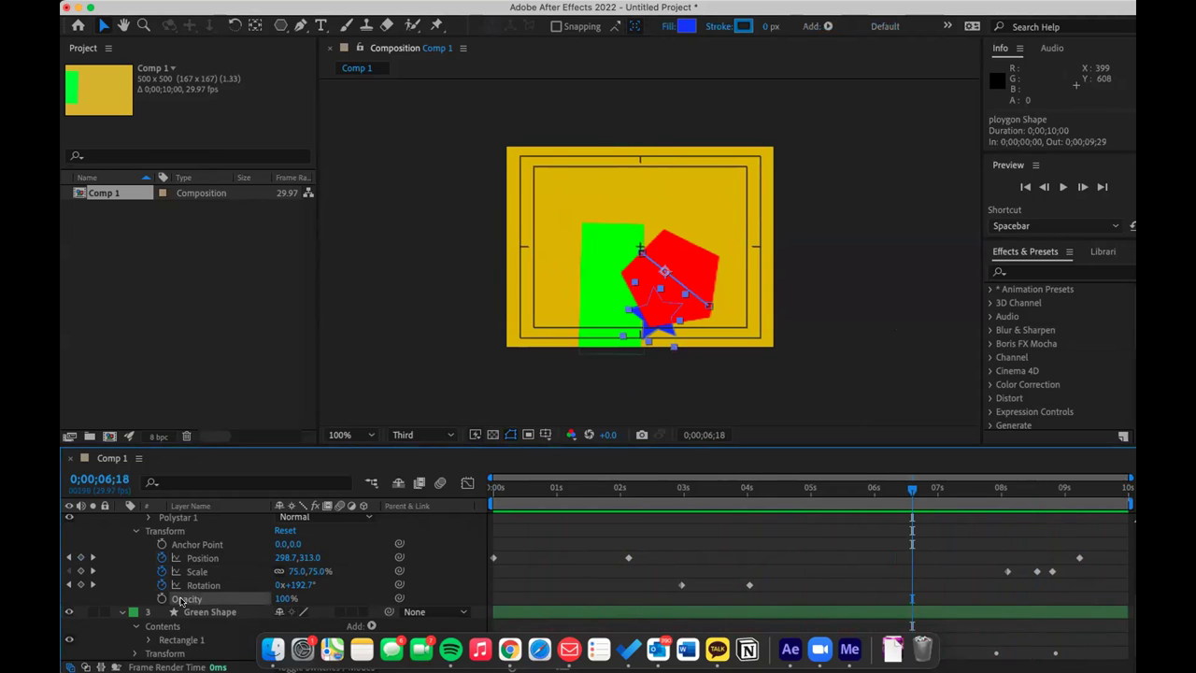
pyautogui.click(285, 598)
pyautogui.write('47')
pyautogui.press('Return')
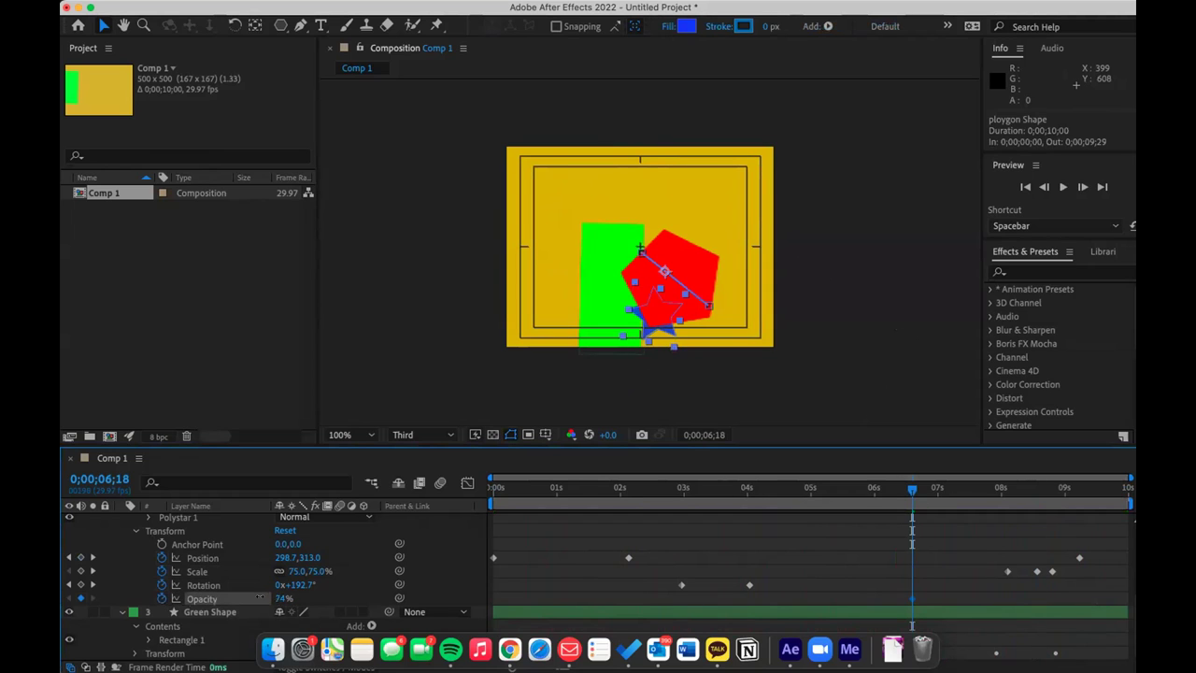
pyautogui.press('space')
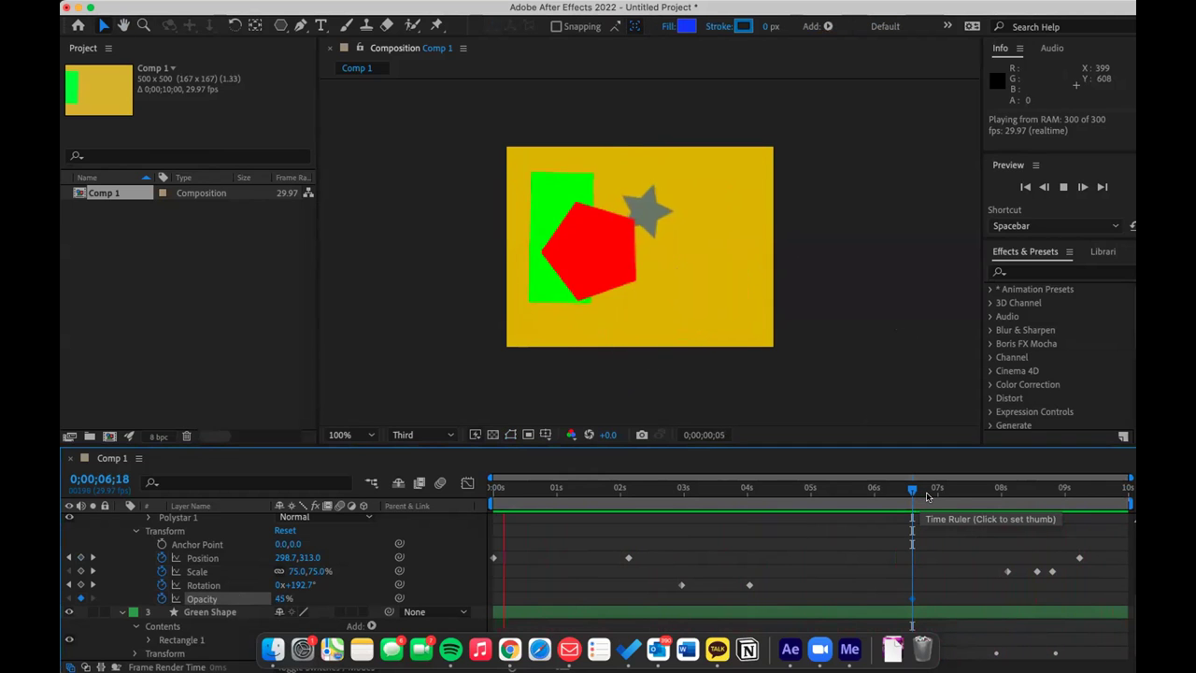
# Paste the blue star's Opacity keyframe at 0;00;01;19, set its value to 100% and preview the animation.
pyautogui.press('space')
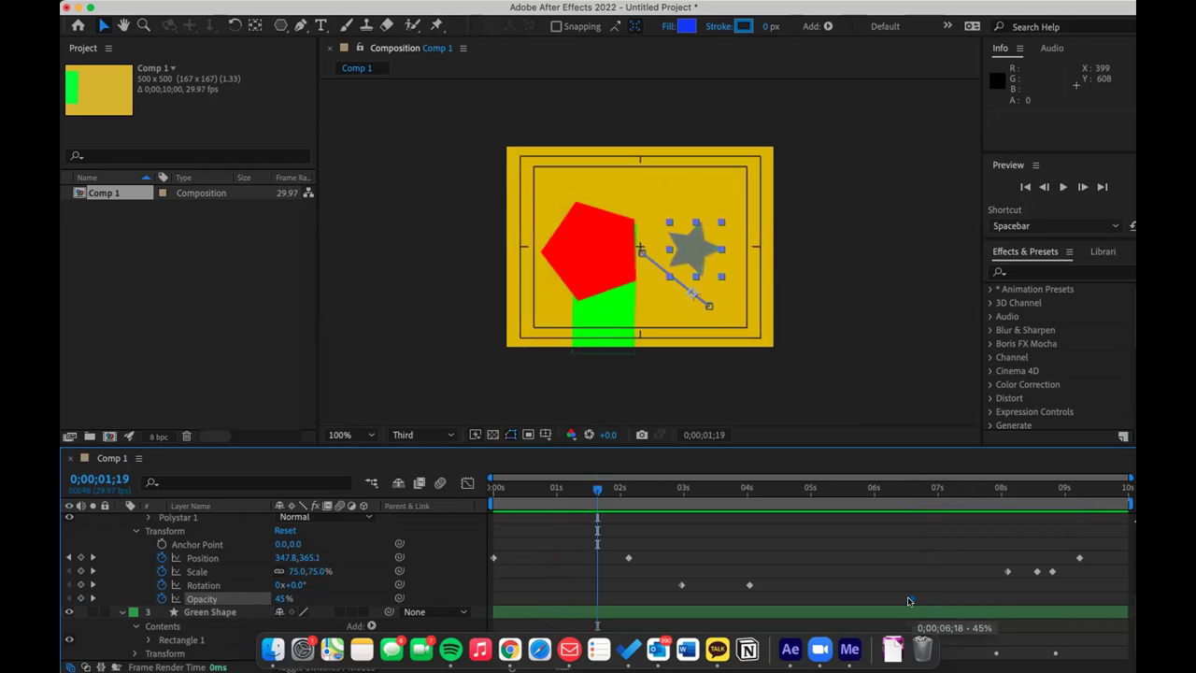
pyautogui.press('super+v')
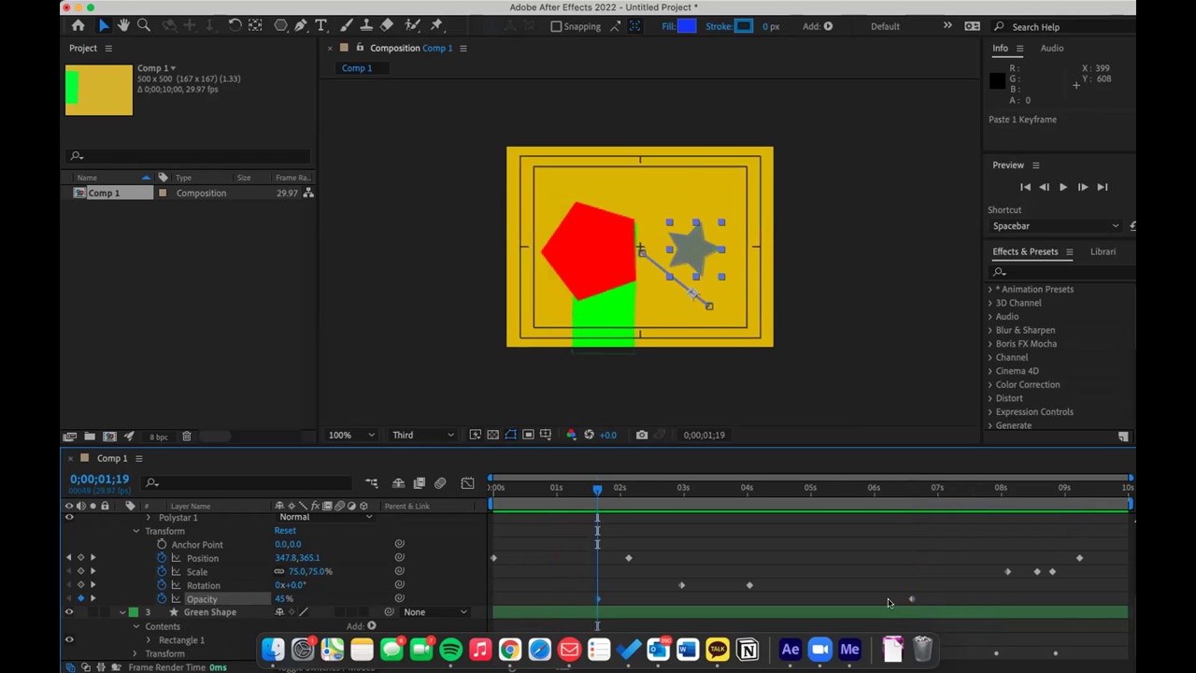
pyautogui.doubleClick(597, 599)
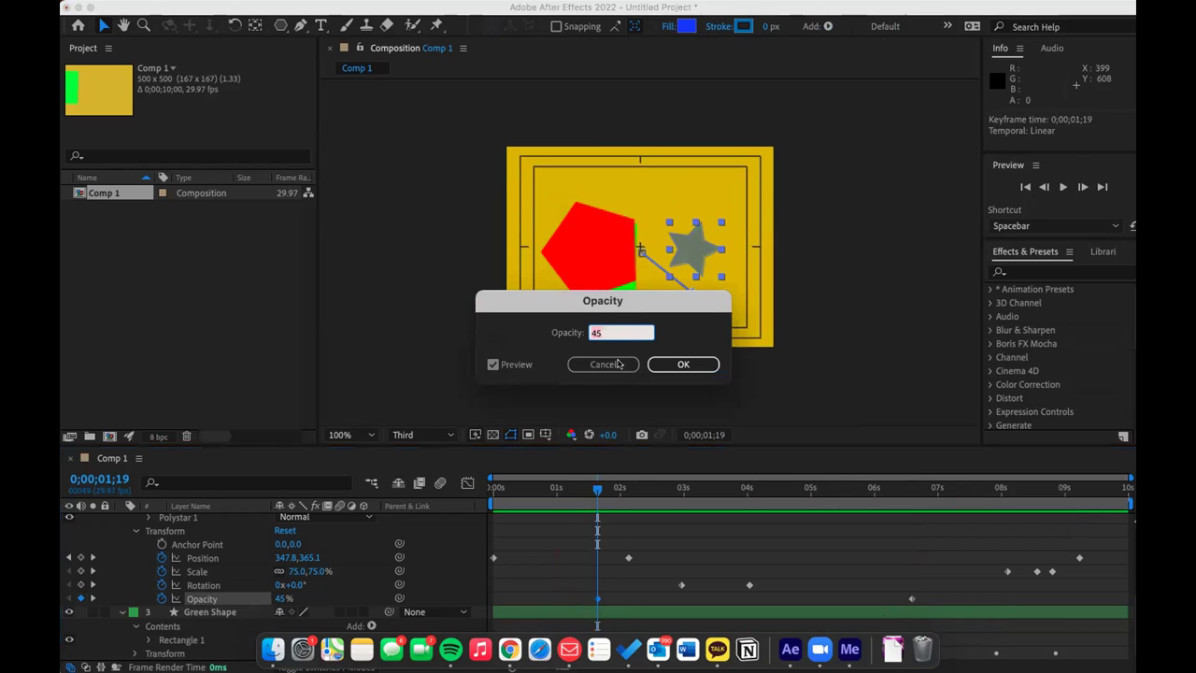
pyautogui.write('100')
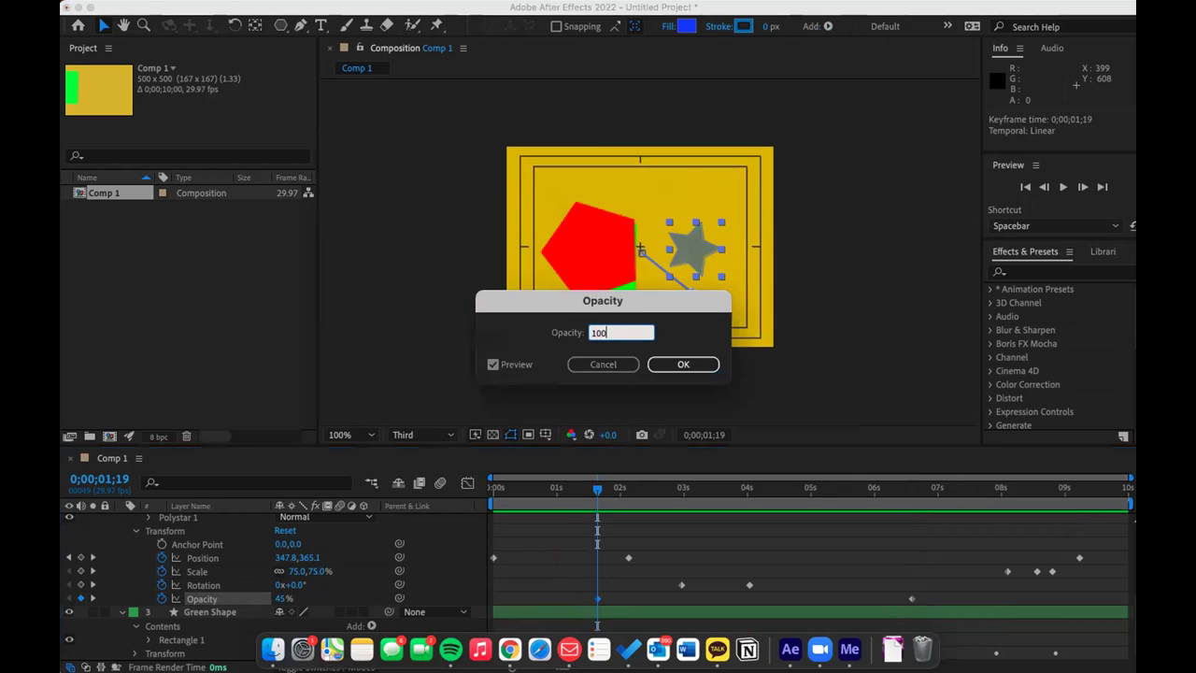
pyautogui.click(685, 363)
pyautogui.press('space')
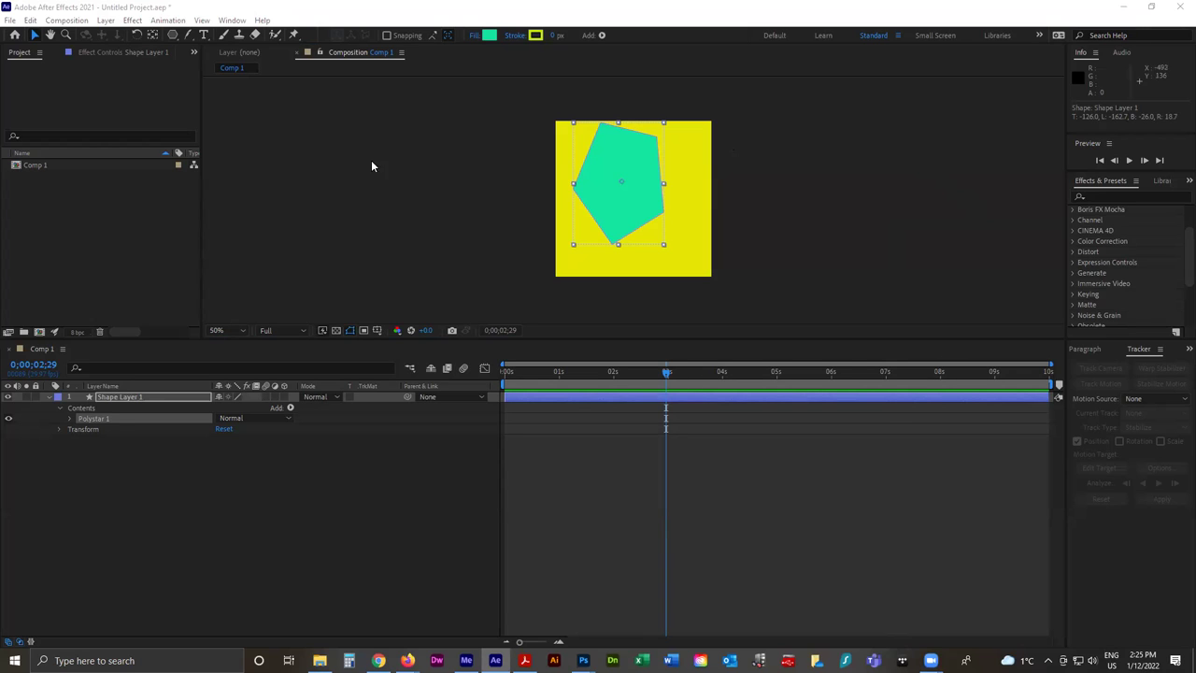
# Switch through the Rectangle, Pen and Type tools in turn, ending with the Selection tool active.
pyautogui.click(174, 36)
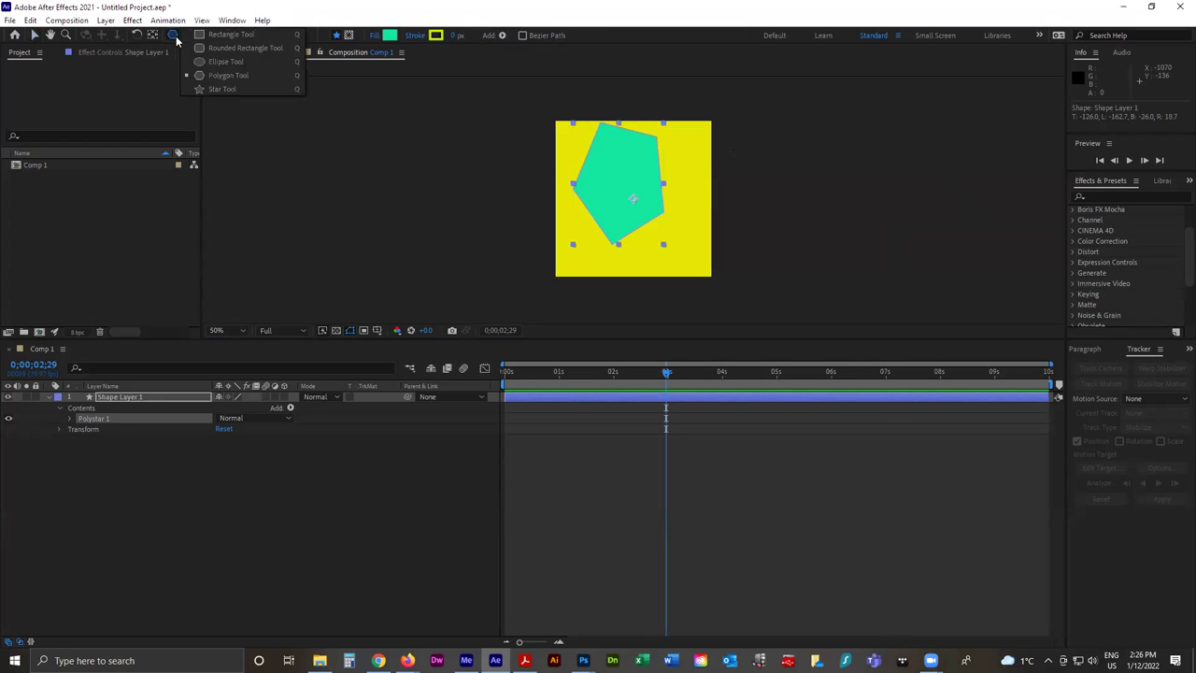
pyautogui.click(235, 35)
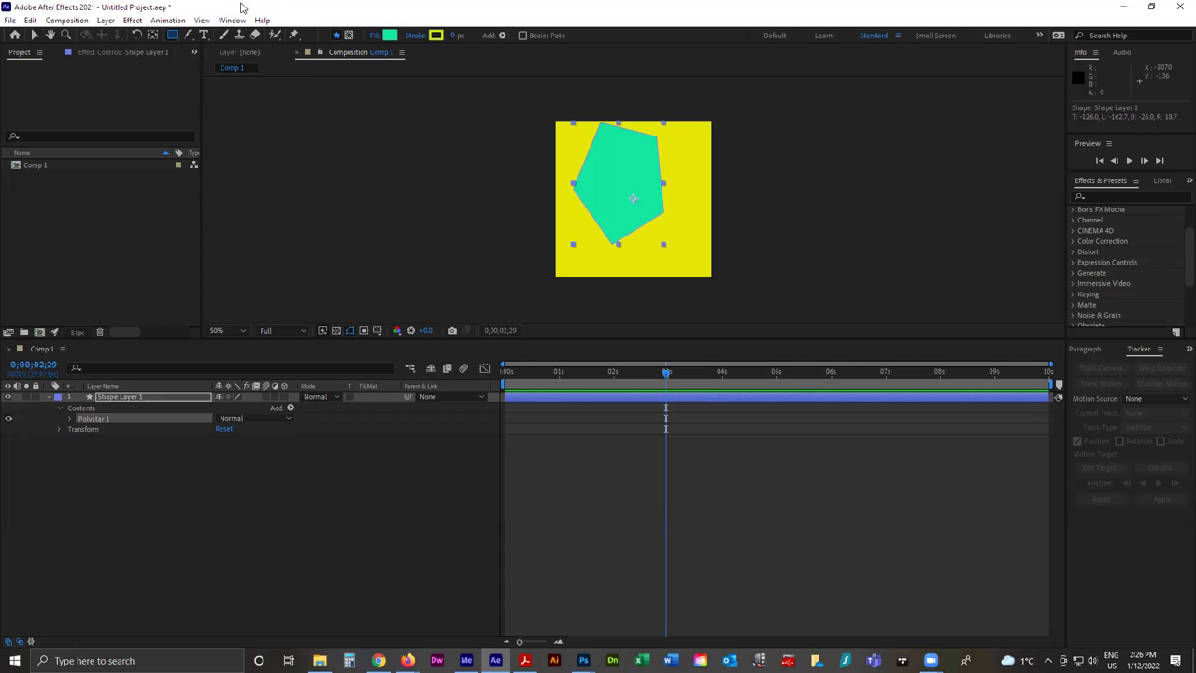
pyautogui.click(190, 37)
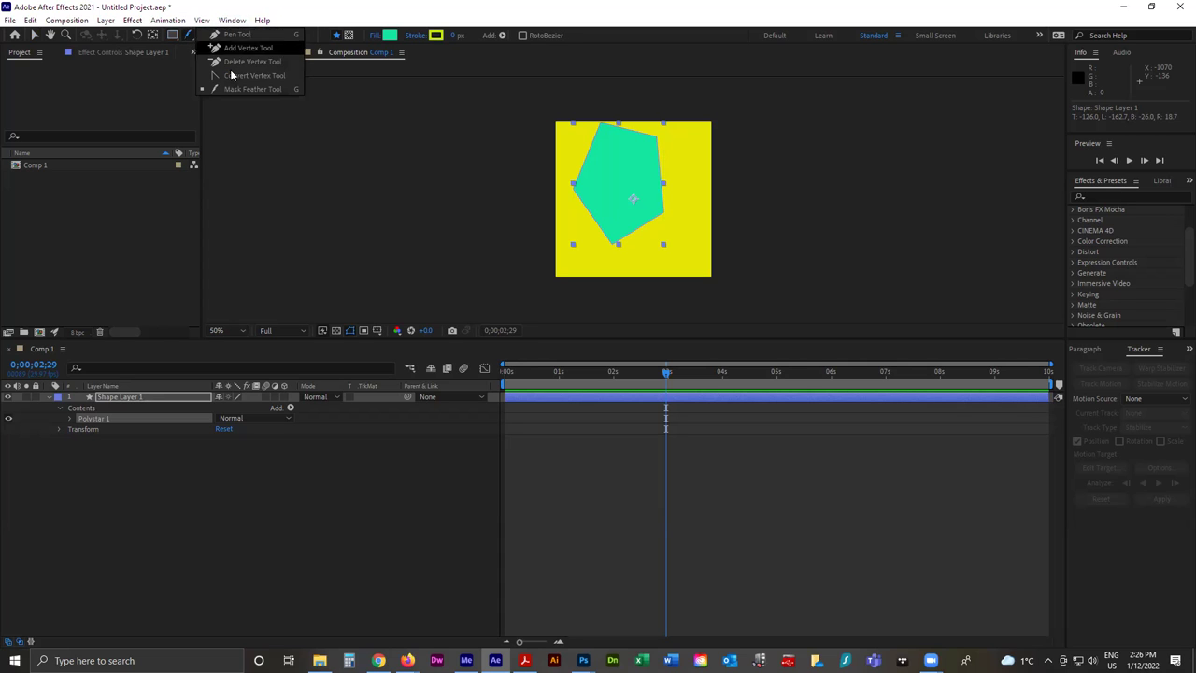
pyautogui.click(230, 39)
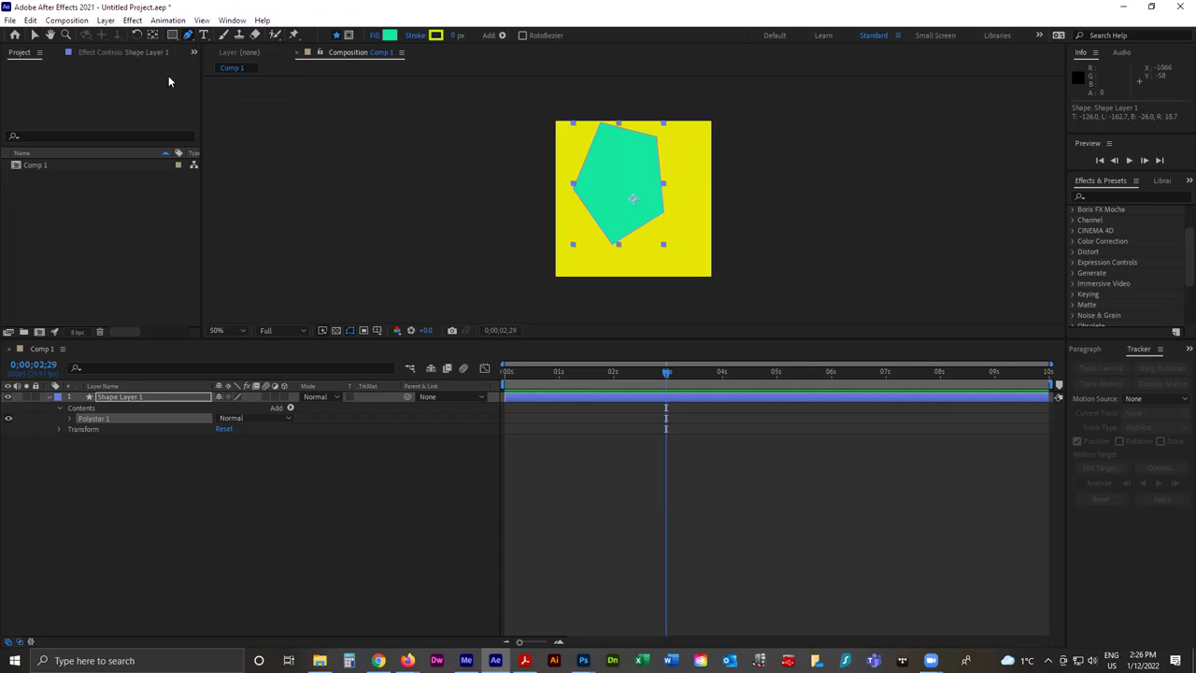
pyautogui.click(35, 35)
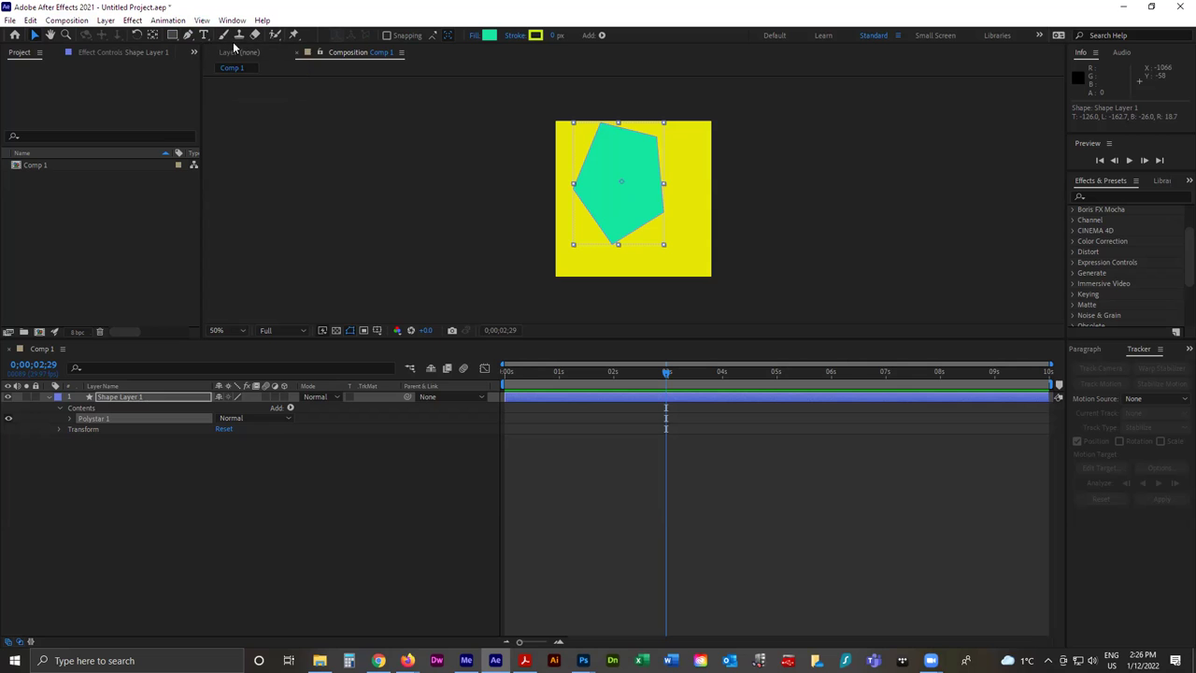
pyautogui.click(205, 35)
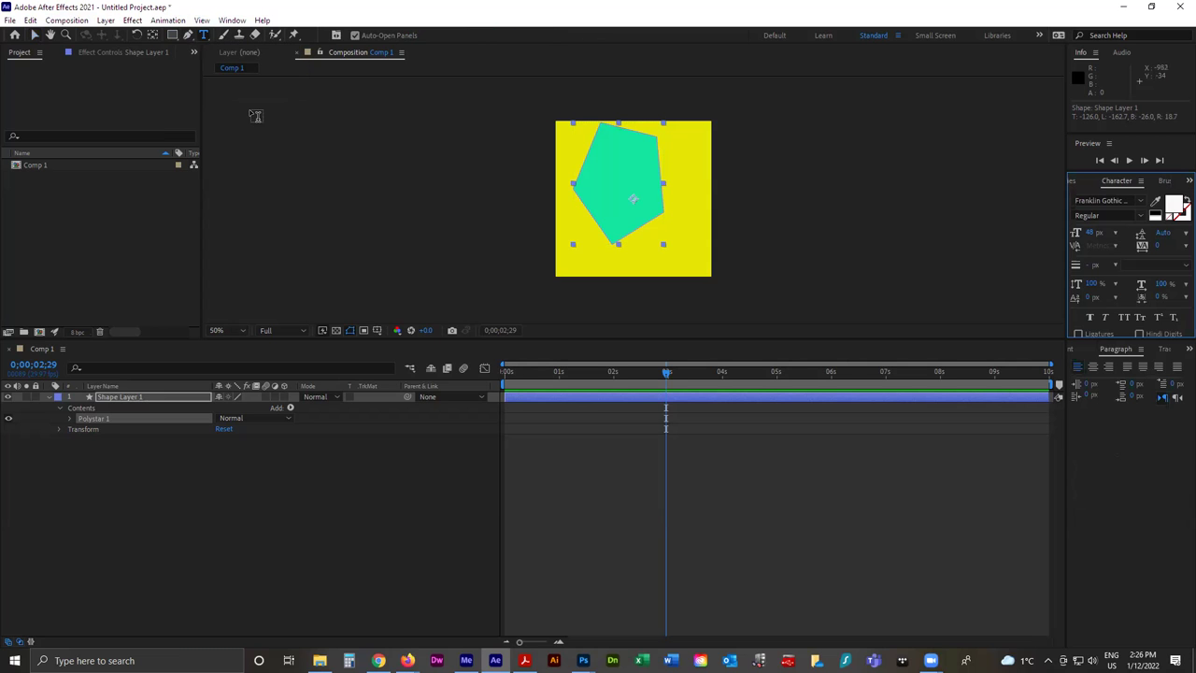
pyautogui.press('v')
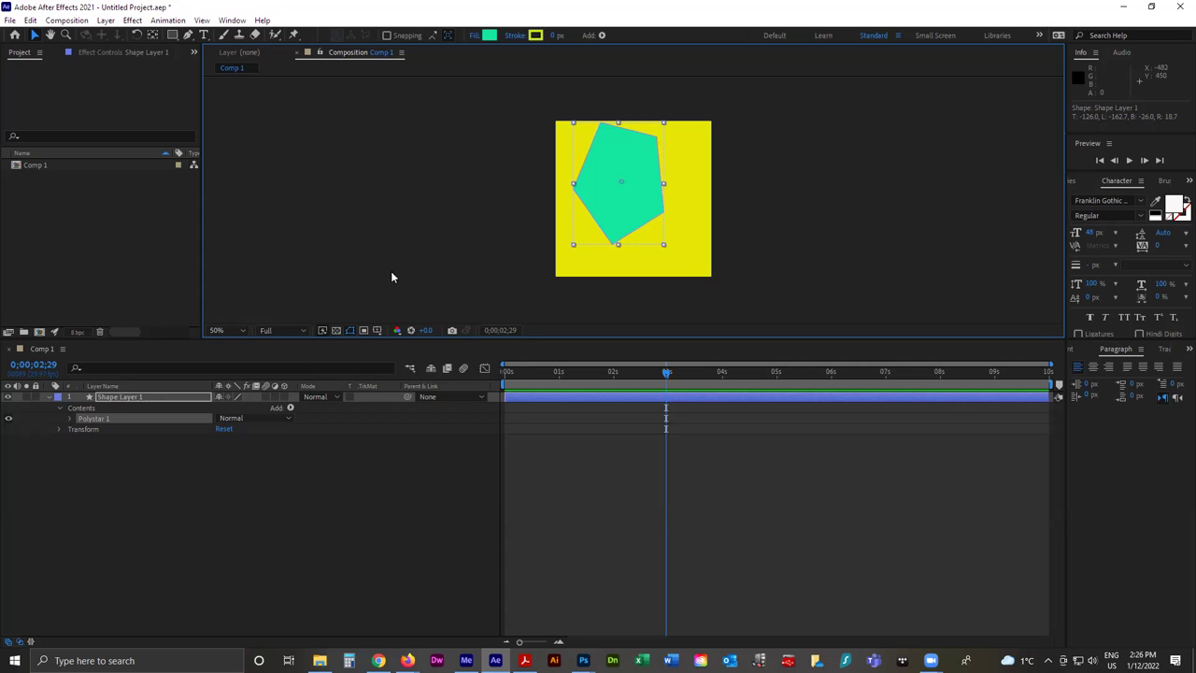
# Set Comp 1's preview resolution to Half.
pyautogui.click(297, 331)
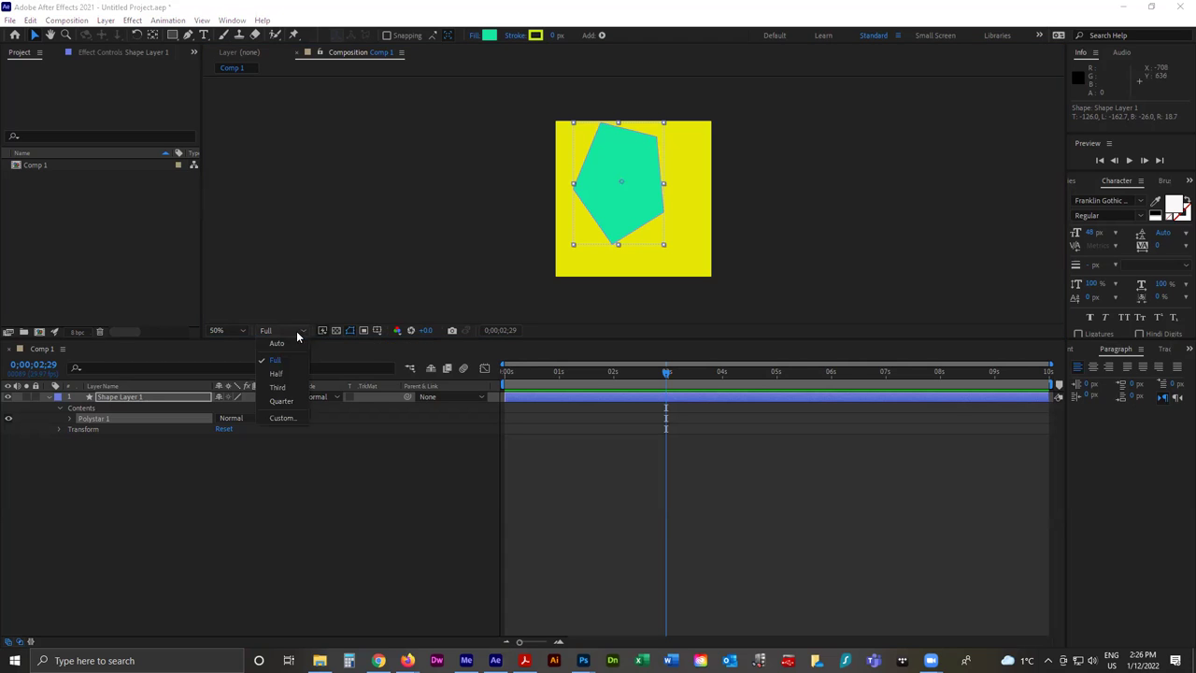
pyautogui.click(287, 373)
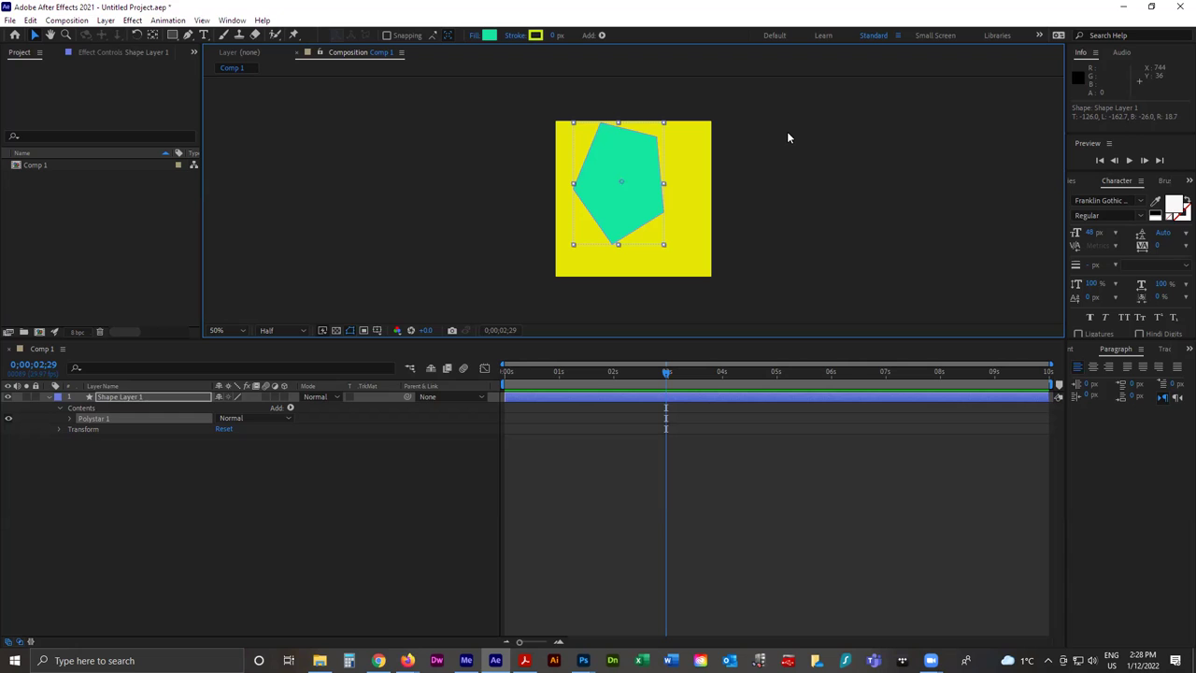
# Switch to the course site in Firefox and open the Rubrics and my Grades page.
pyautogui.click(407, 661)
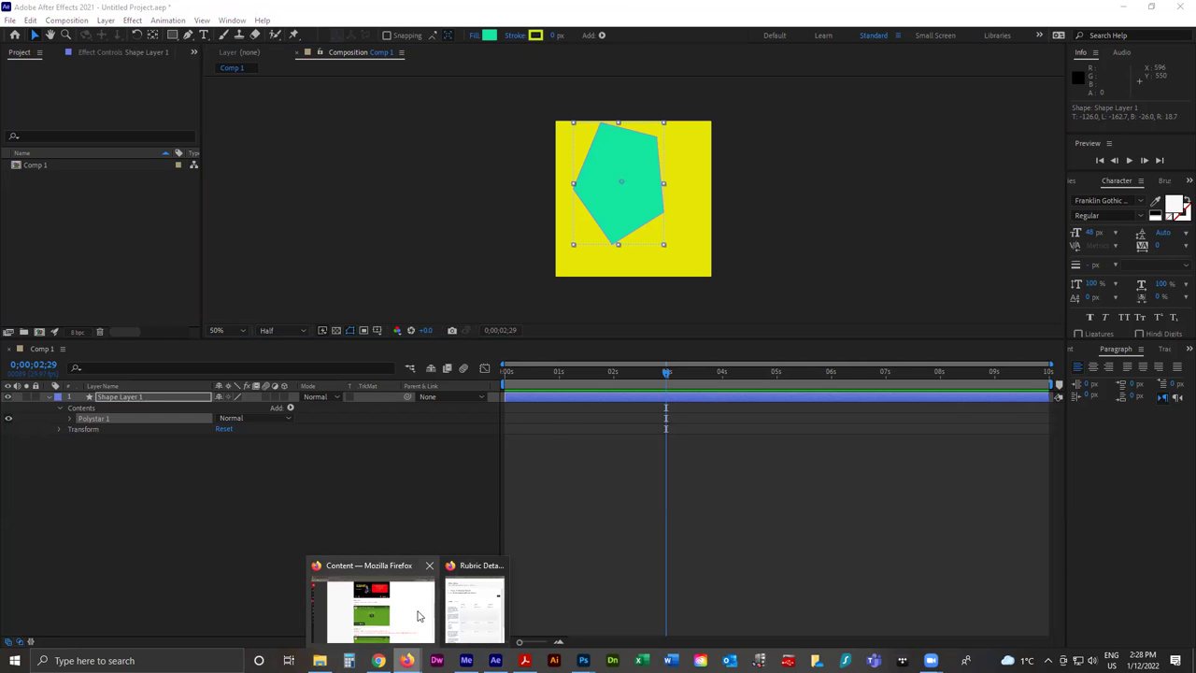
pyautogui.click(372, 612)
pyautogui.scroll(10, 99, 423)
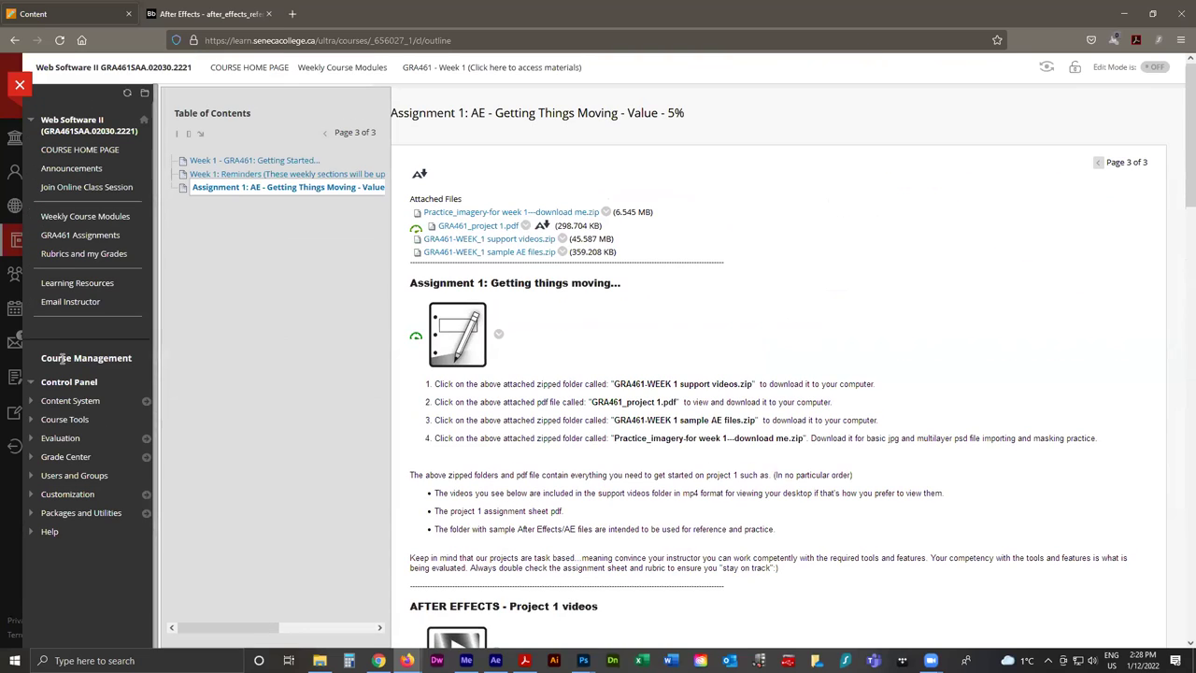
pyautogui.click(75, 260)
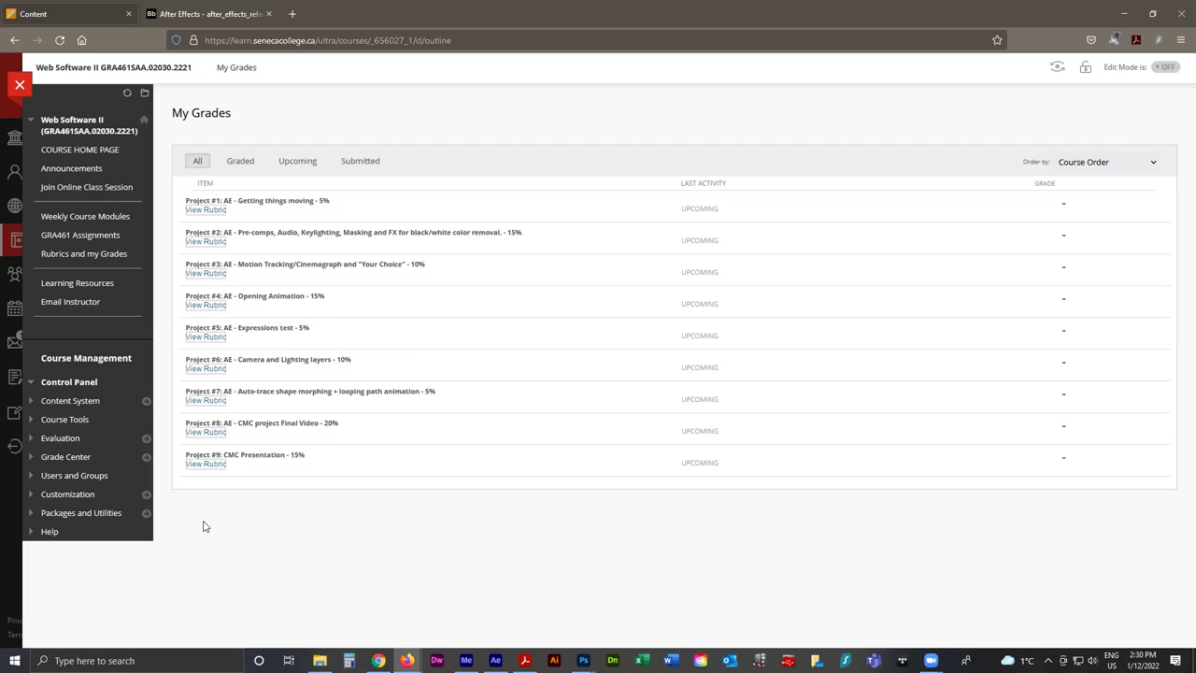
# Open Assignment 1 in the GRA461 Week 1 module and look over its attached files and Project 1 videos.
pyautogui.click(101, 219)
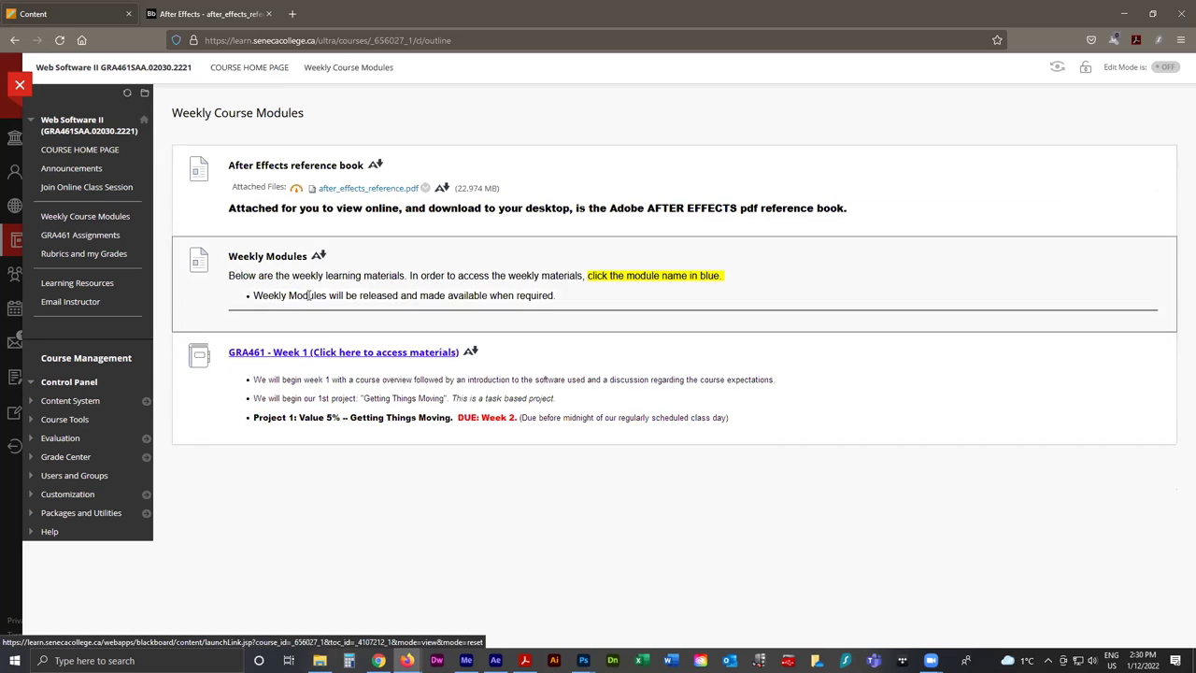
pyautogui.click(344, 353)
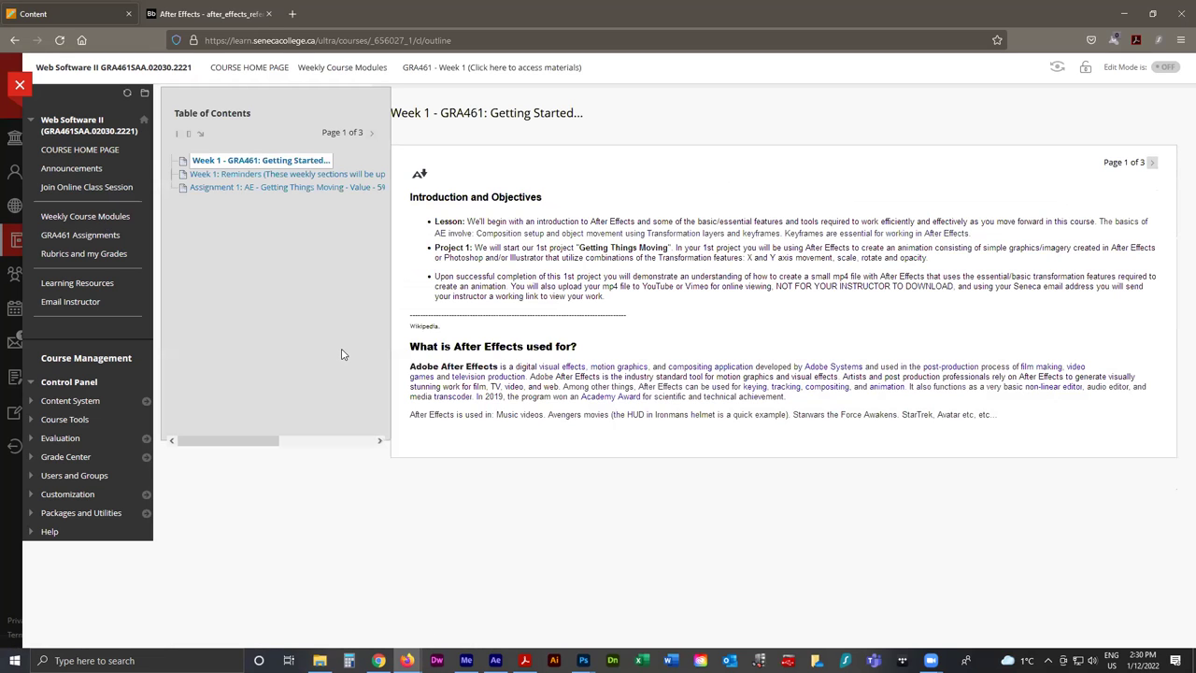
pyautogui.click(284, 187)
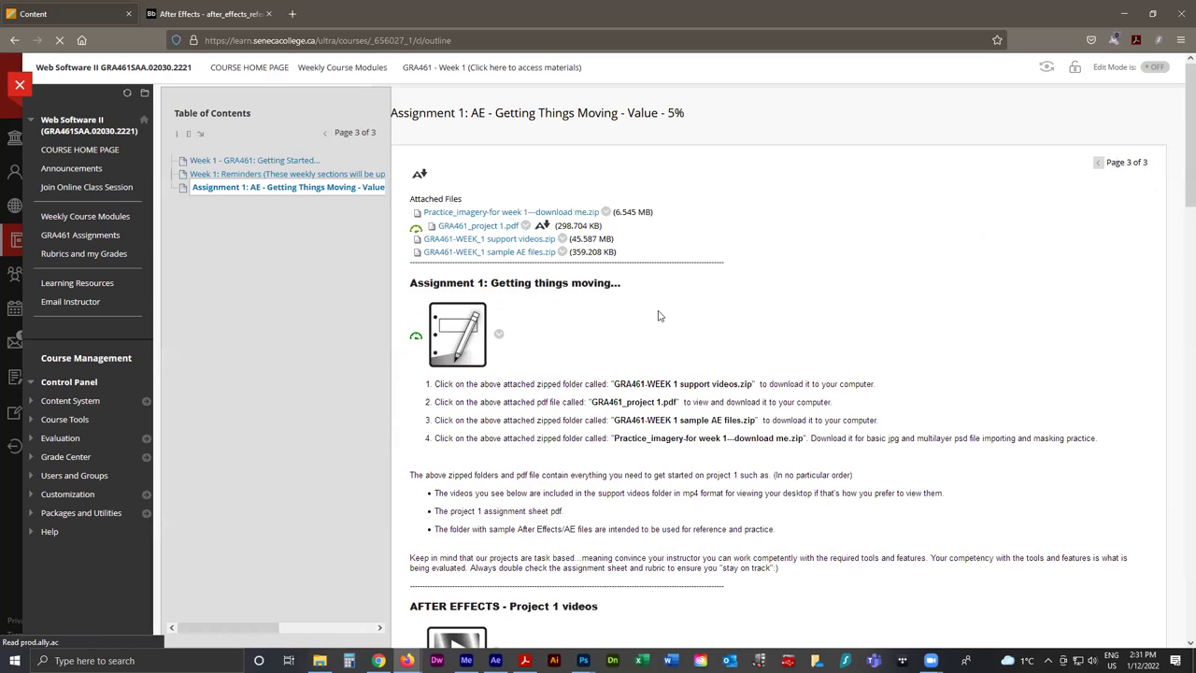
pyautogui.scroll(-6, 657, 316)
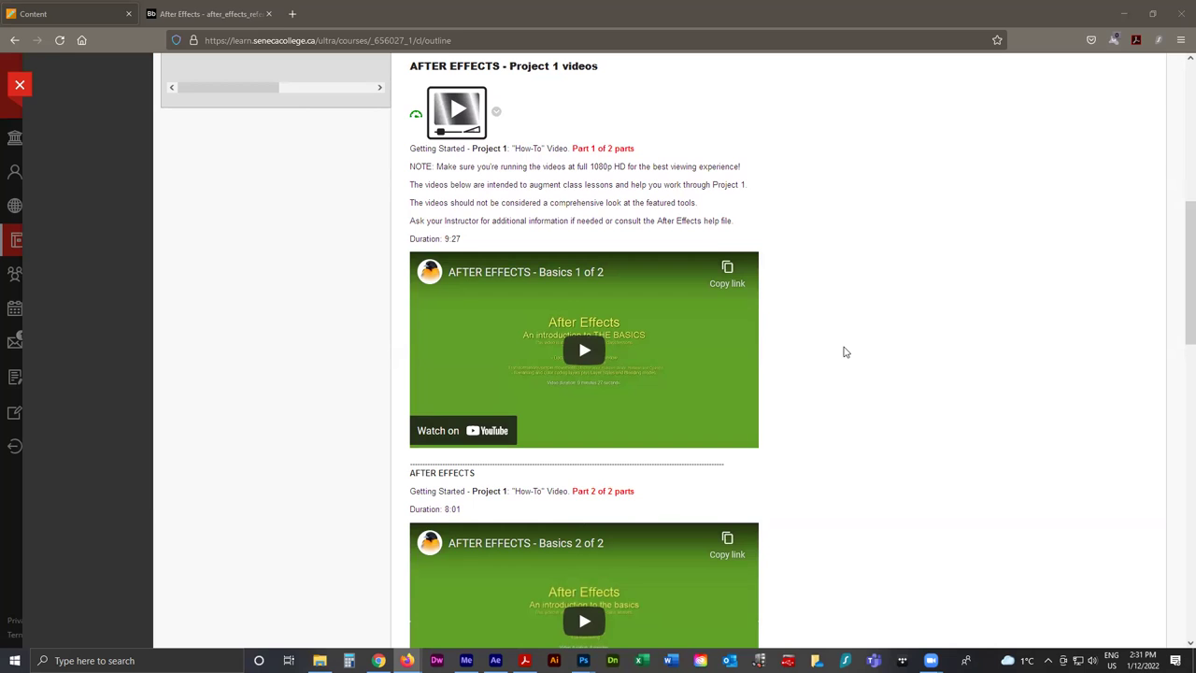
pyautogui.scroll(1, 847, 350)
pyautogui.scroll(5, 846, 350)
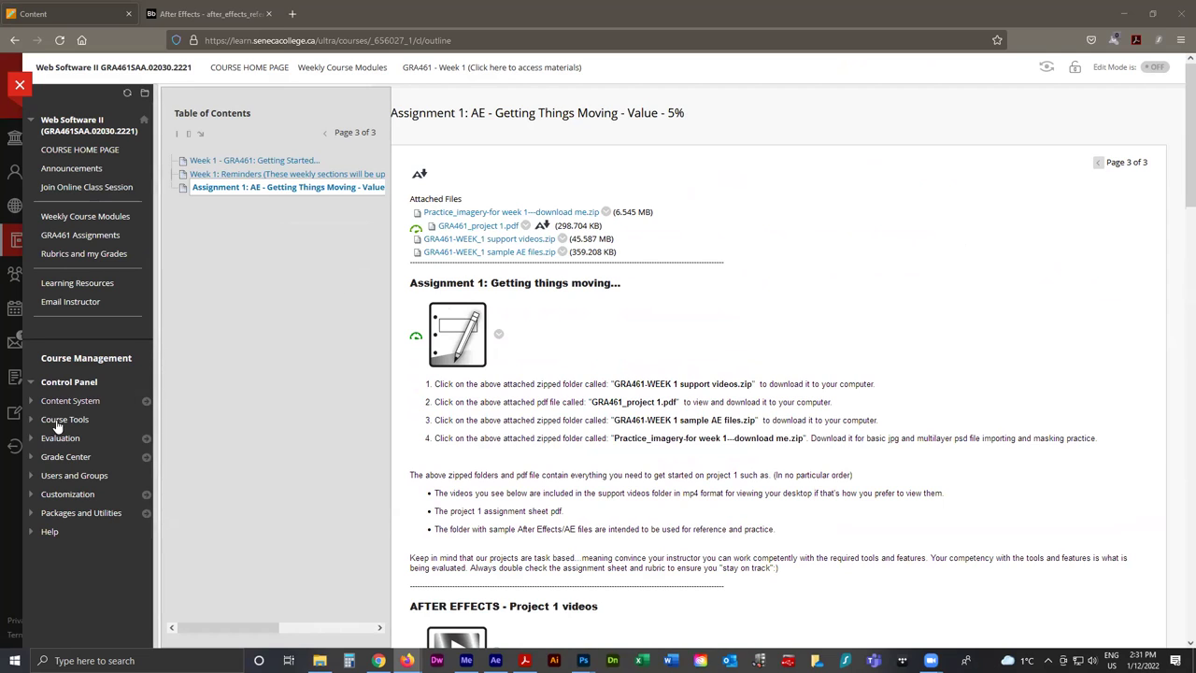
# View the course's Rubrics and my Grades page, followed by the course home page.
pyautogui.click(87, 256)
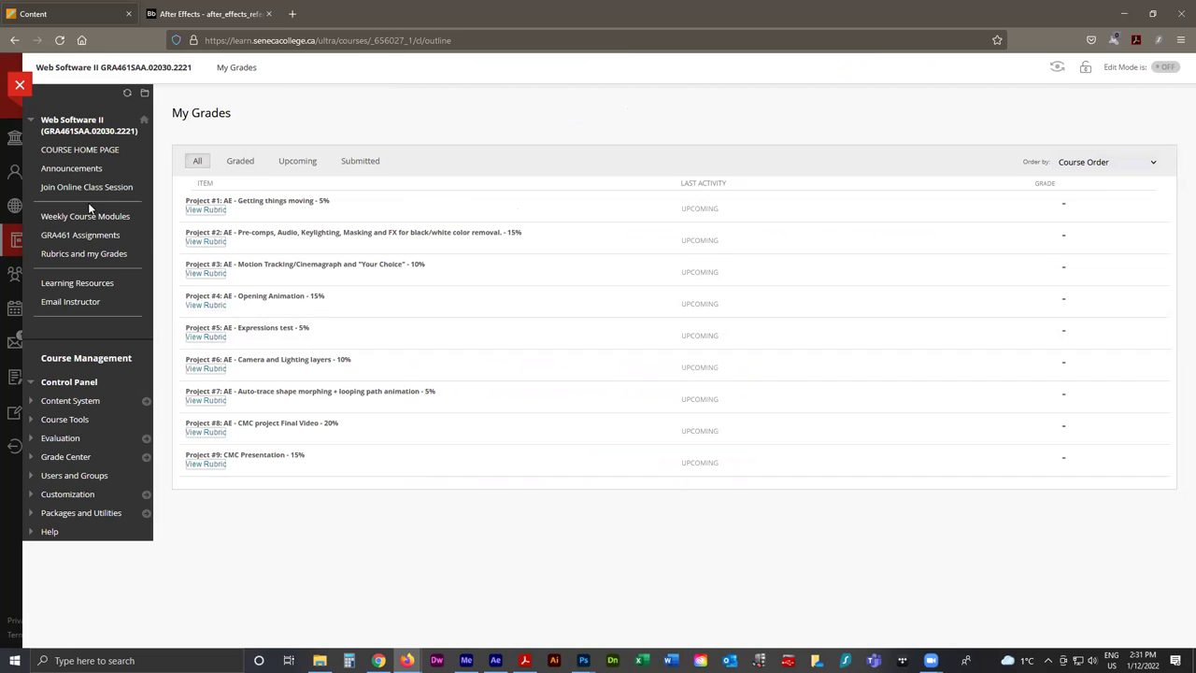
pyautogui.click(69, 152)
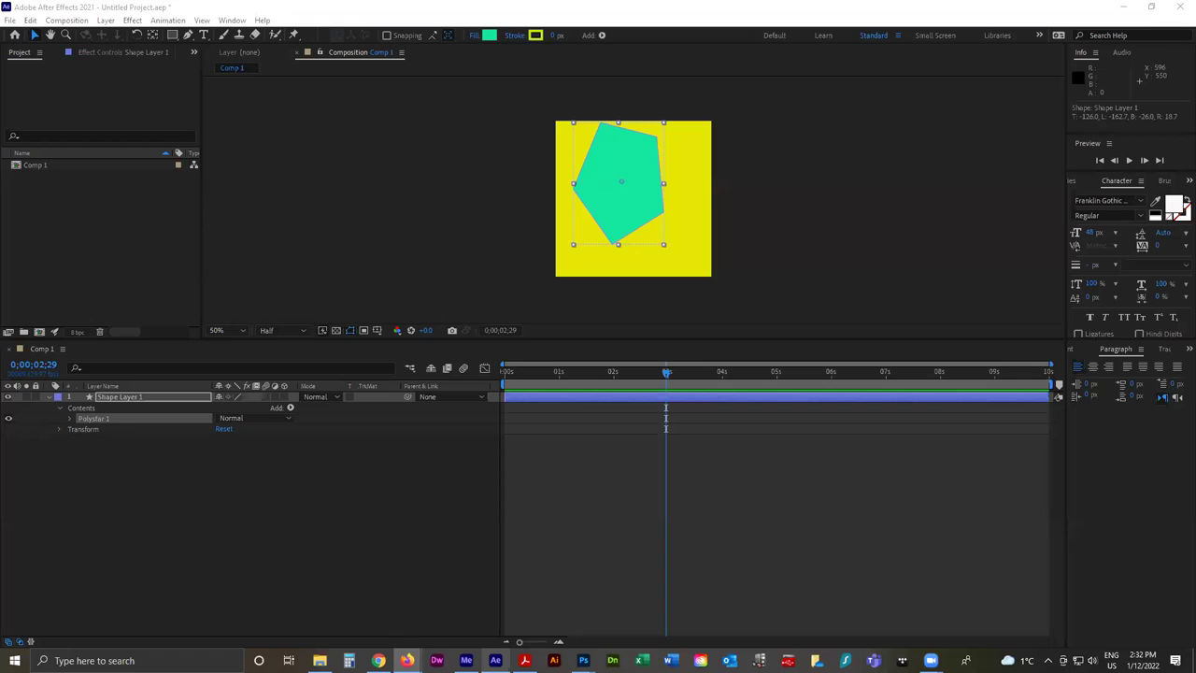
# Return to After Effects and deselect the green pentagon's shape layer in Comp 1.
pyautogui.click(242, 162)
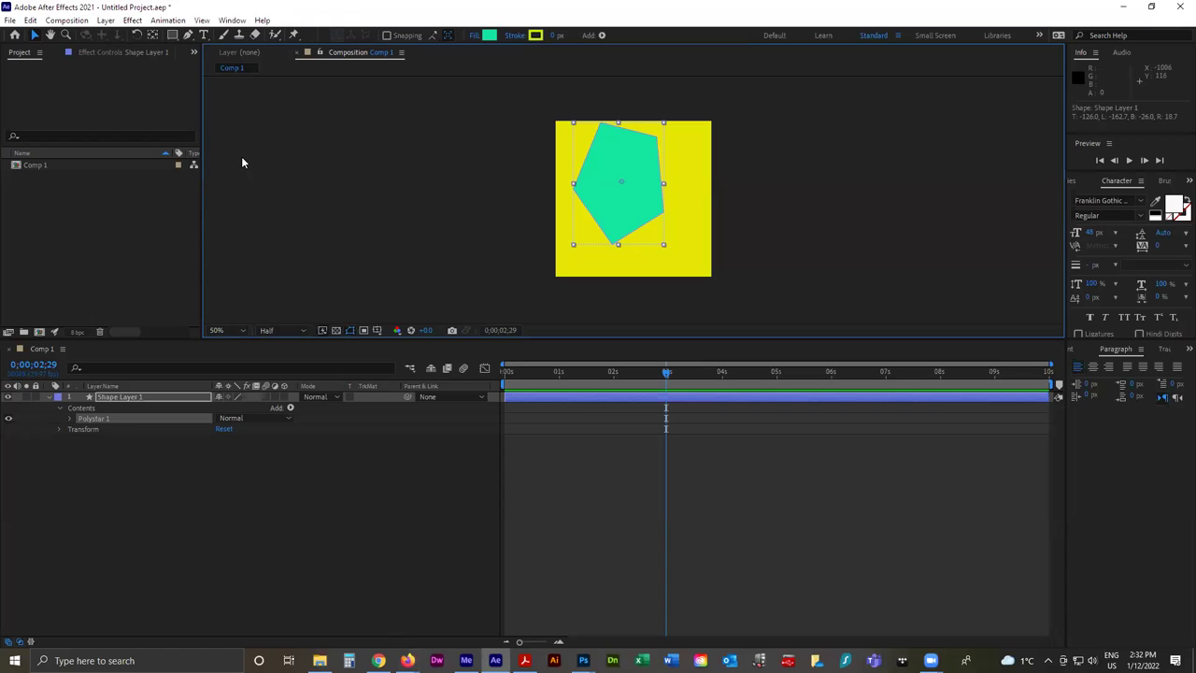
pyautogui.click(284, 163)
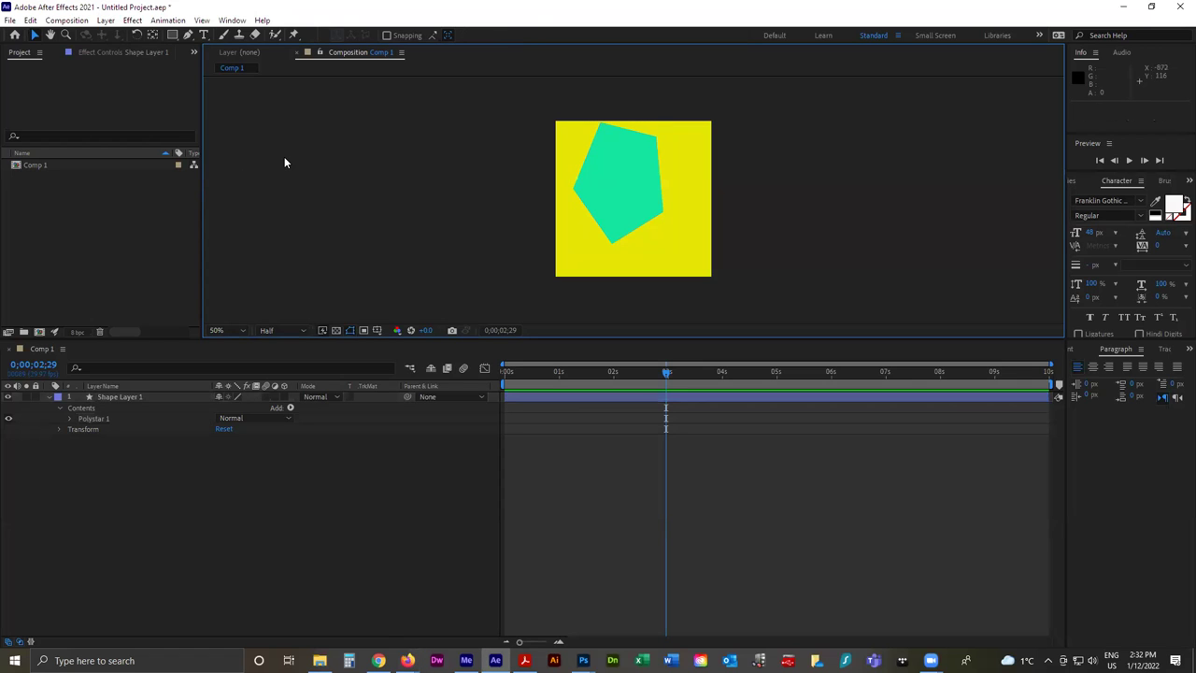